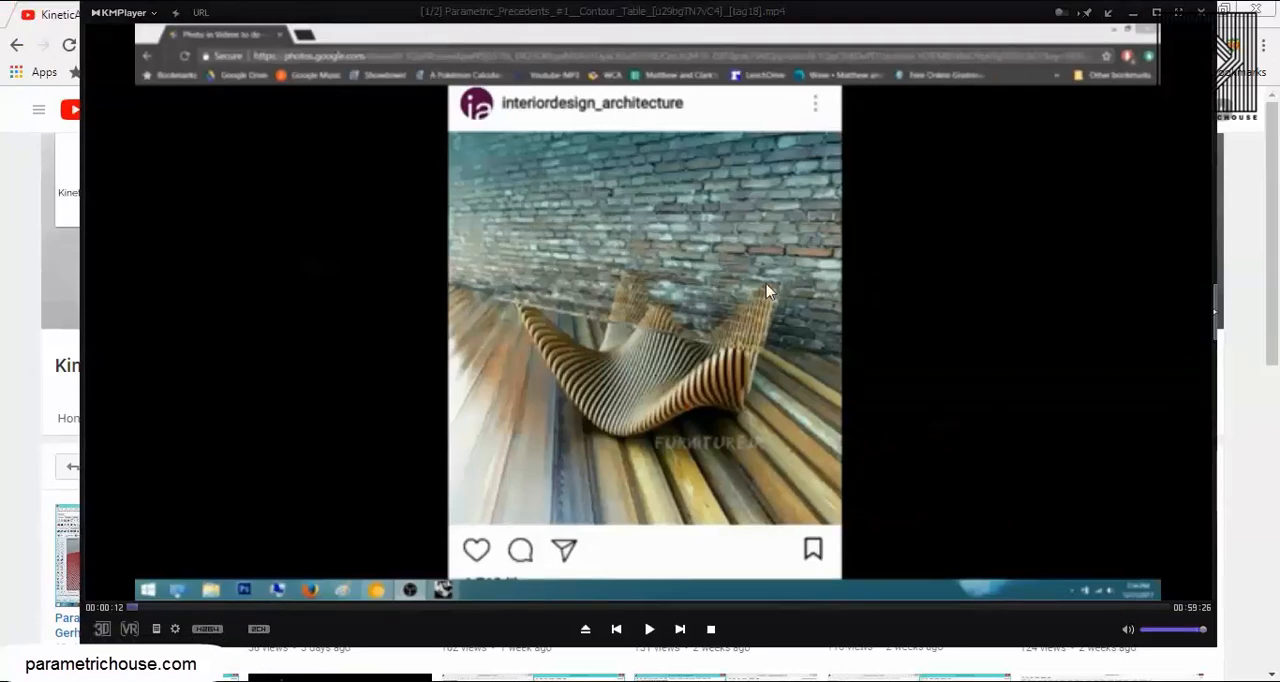
Step: Minimize the video player and look through the videos uploaded on the KineticArchitecture YouTube channel
click(1131, 13)
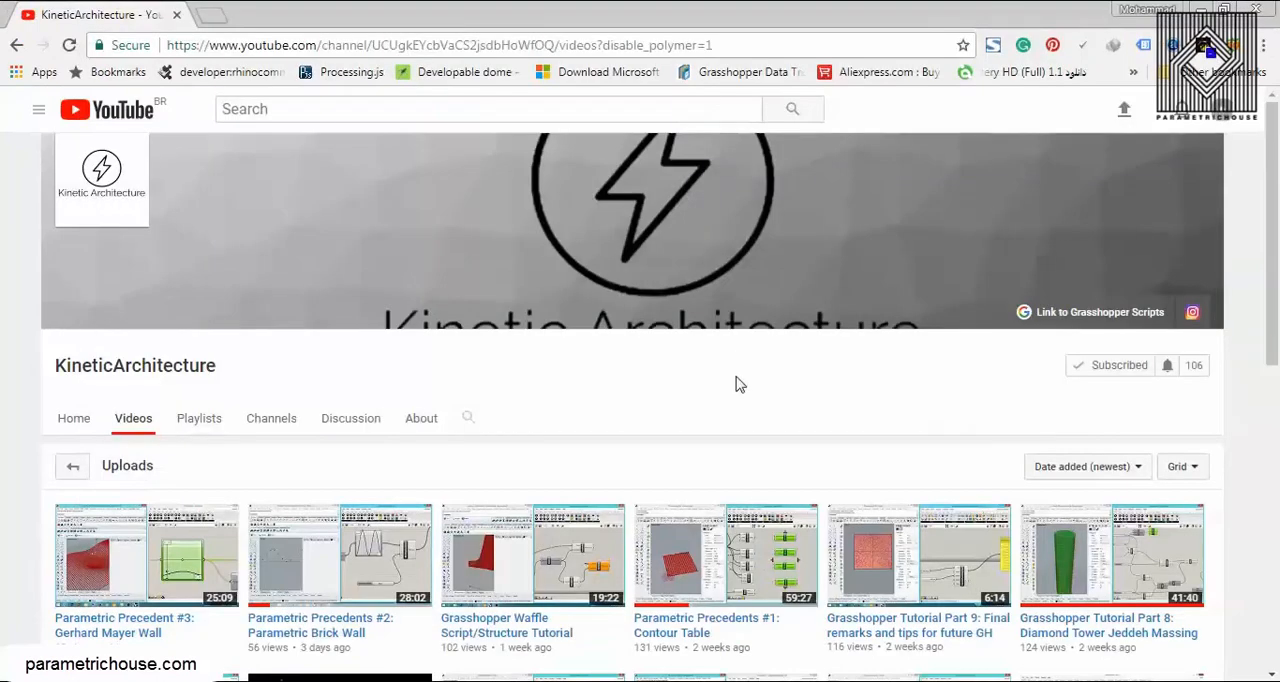
scroll(734, 380, down, 3)
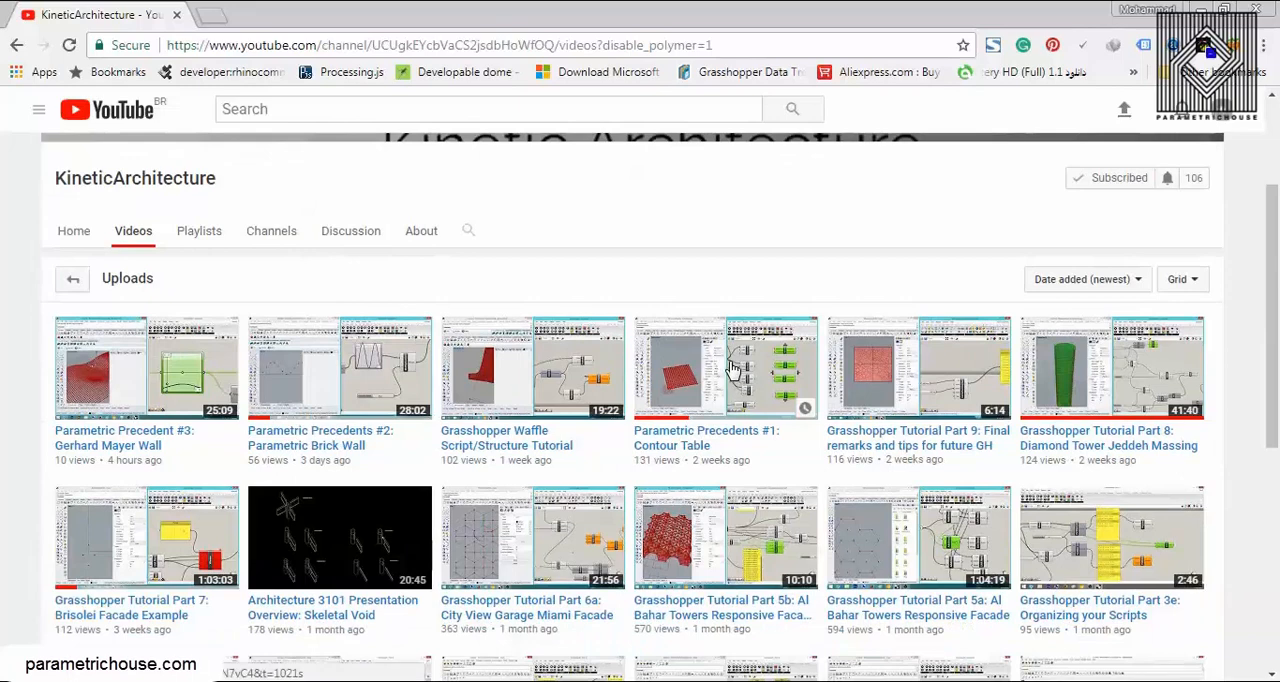
scroll(674, 309, down, 3)
scroll(648, 318, up, 1)
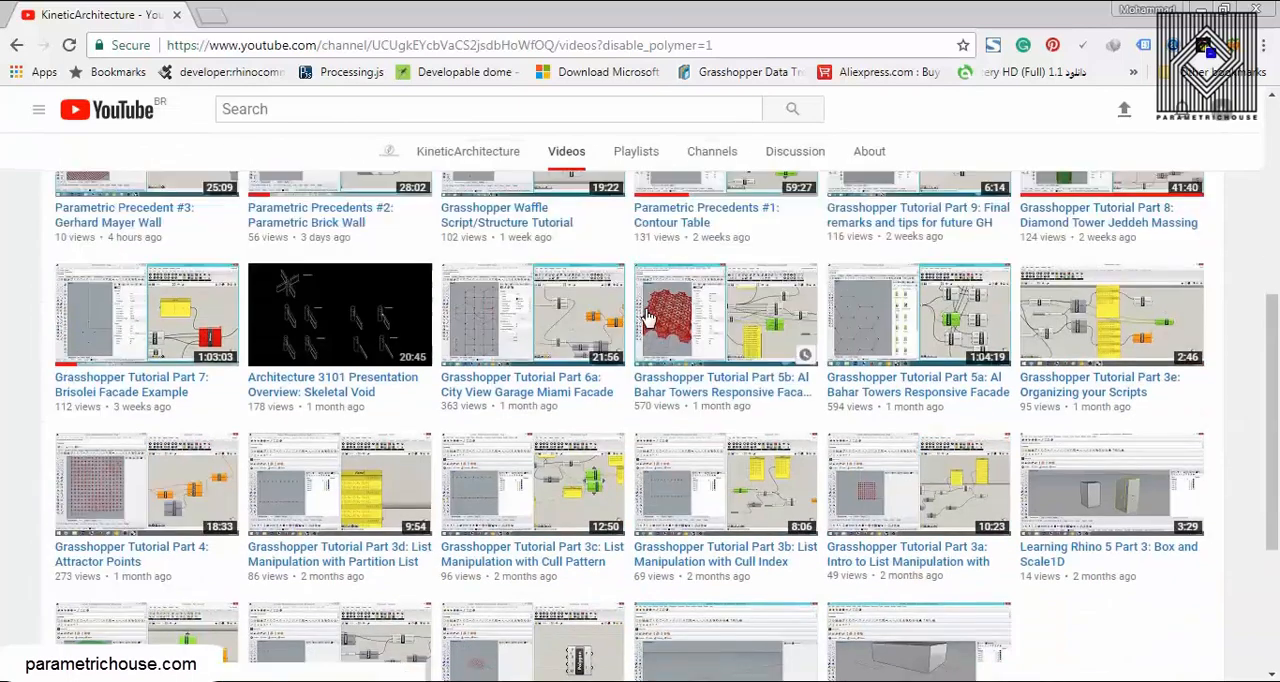
scroll(648, 318, up, 5)
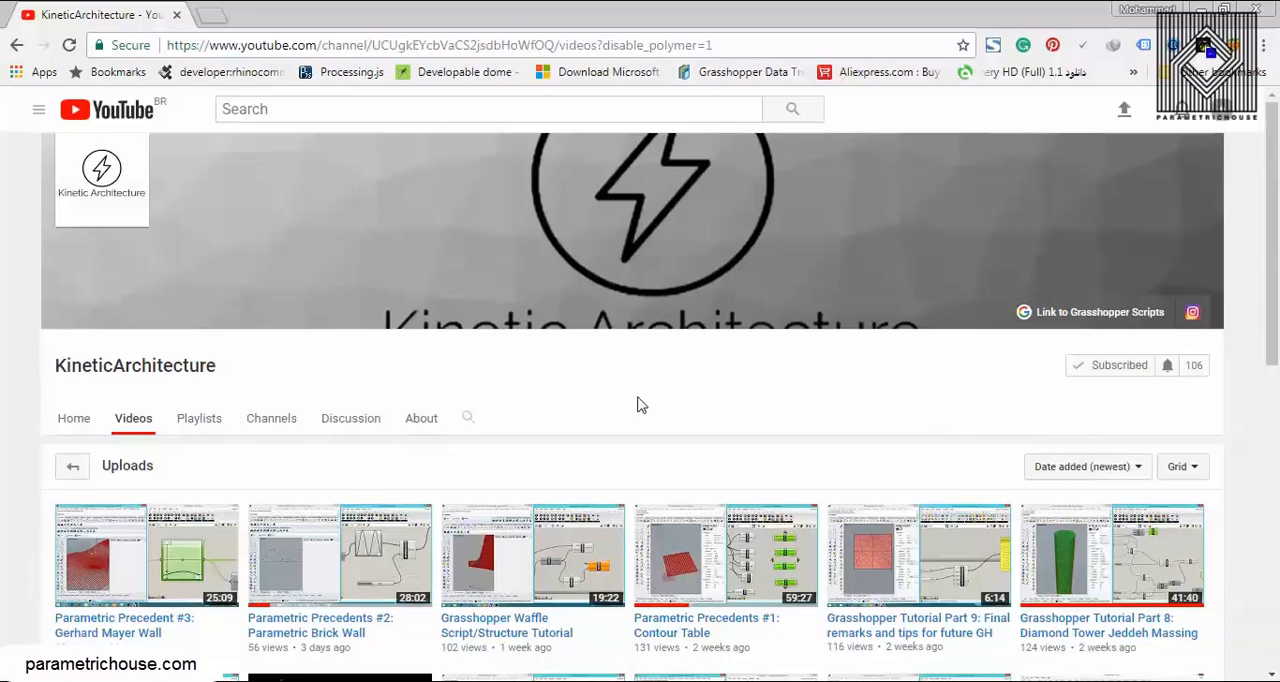
scroll(641, 404, down, 3)
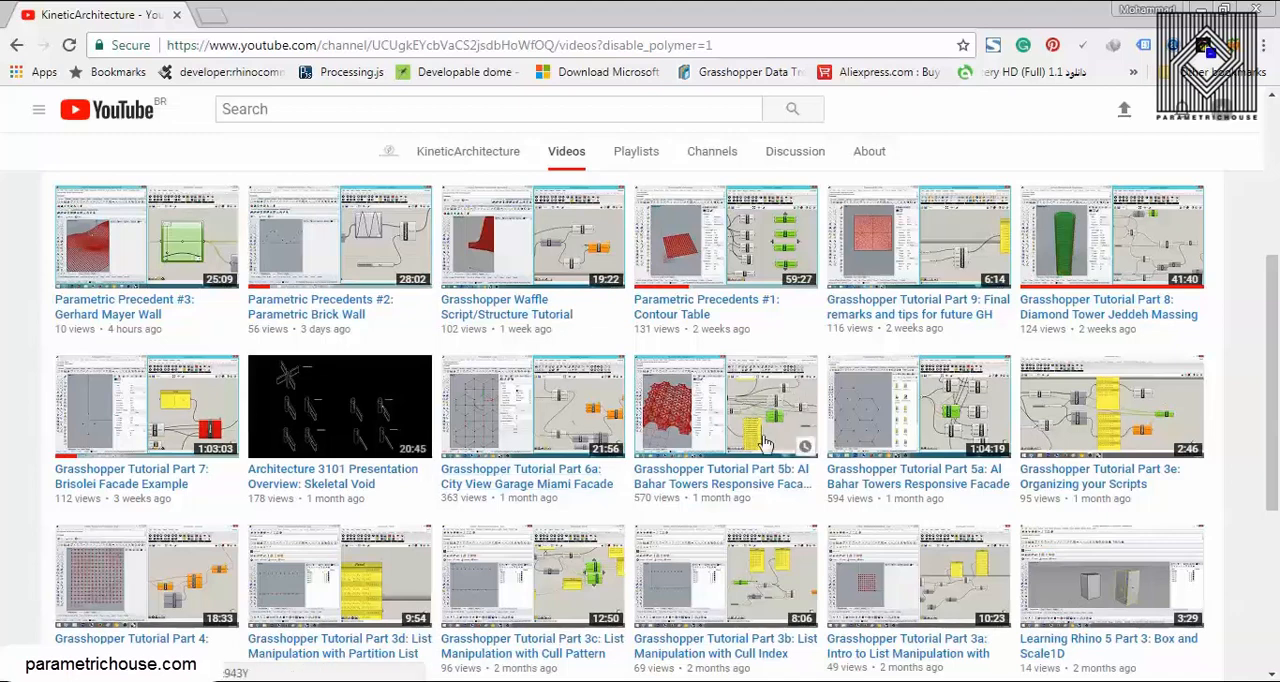
scroll(765, 466, up, 3)
scroll(765, 483, down, 2)
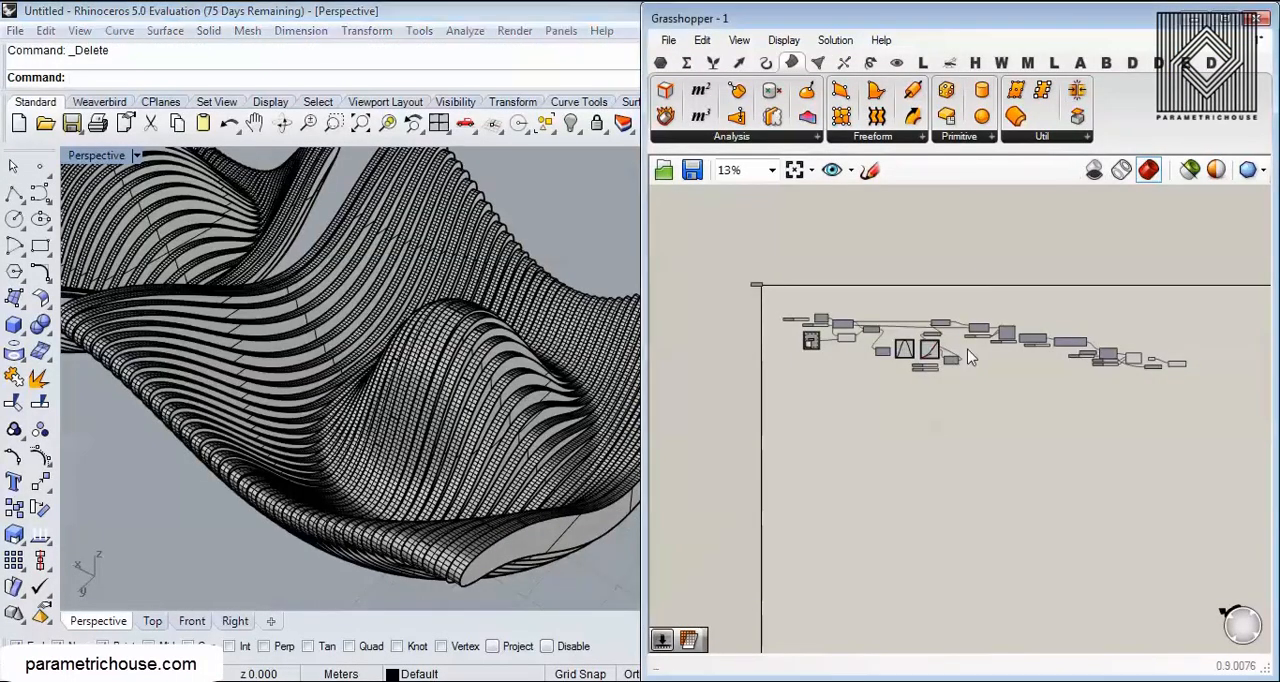
Step: Examine the two baked contour table models from several angles and at close range in the Perspective view
right_drag(706, 435, 764, 403)
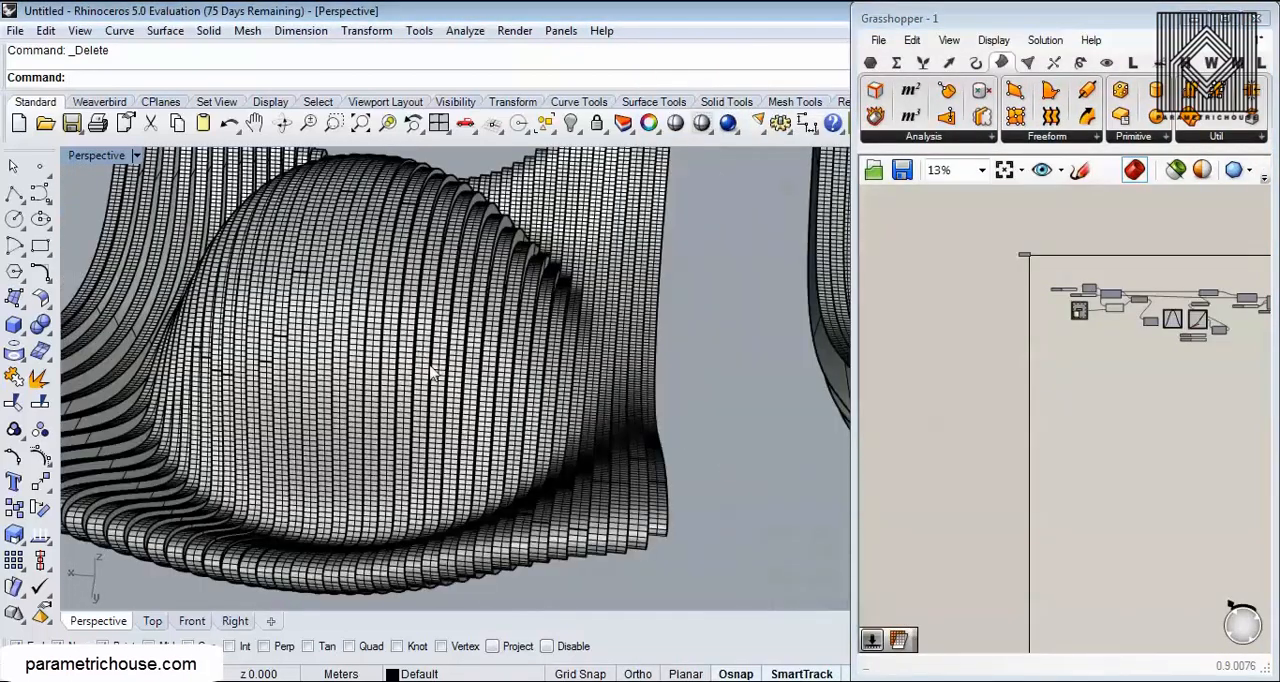
scroll(454, 398, down, 5)
right_drag(446, 392, 337, 430)
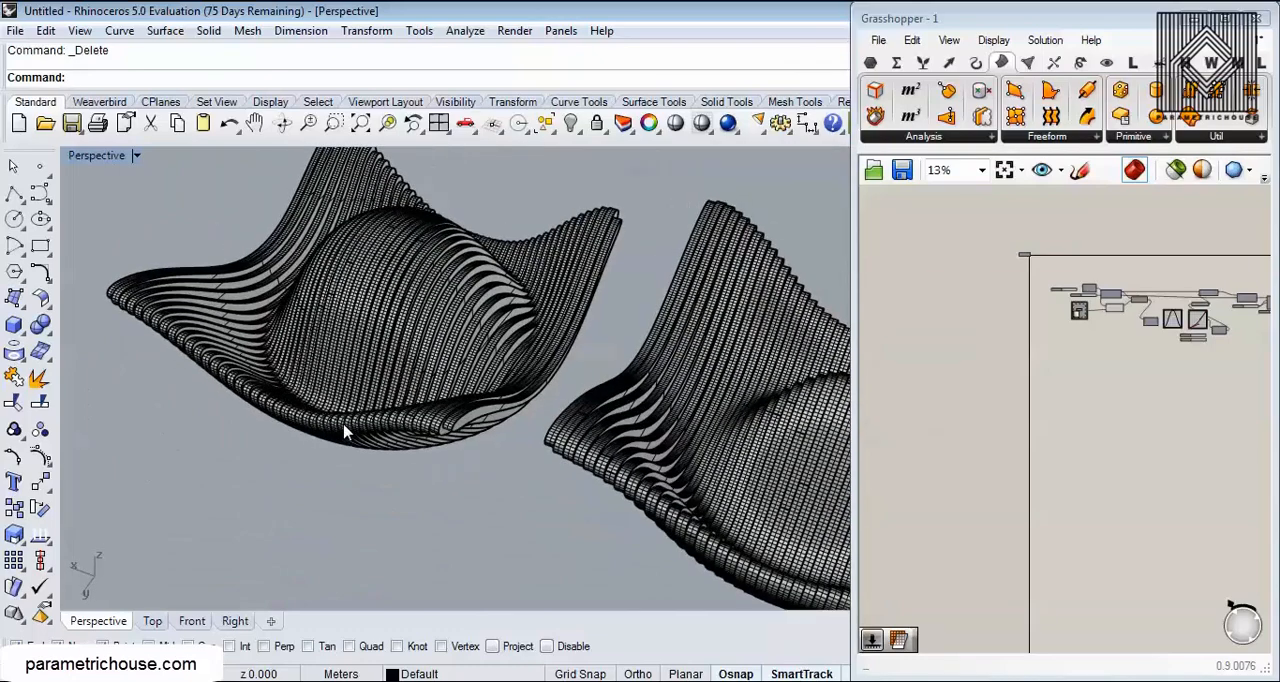
right_drag(314, 362, 498, 299)
scroll(501, 297, up, 5)
right_drag(494, 426, 377, 426)
scroll(348, 423, down, 9)
scroll(563, 411, up, 5)
right_drag(560, 441, 596, 462)
scroll(572, 432, up, 6)
Step: Open Grasshopper definition 2 and turn off the preview of all its components
click(873, 170)
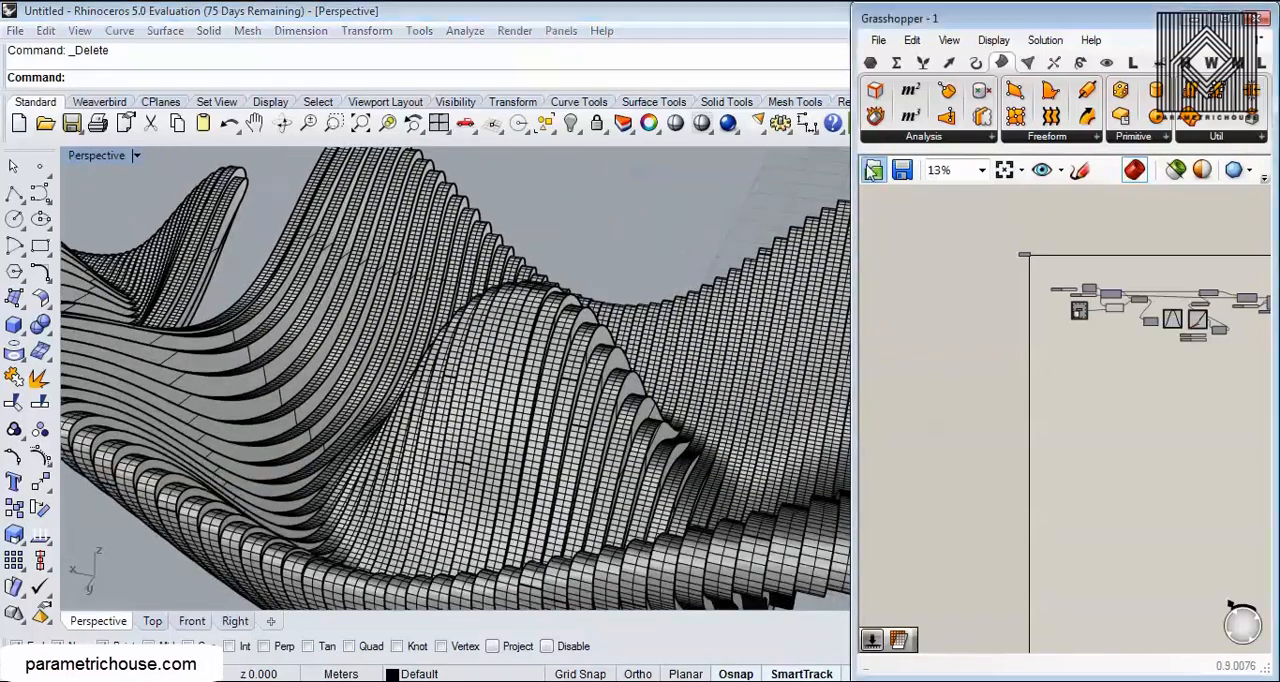
double_click(315, 158)
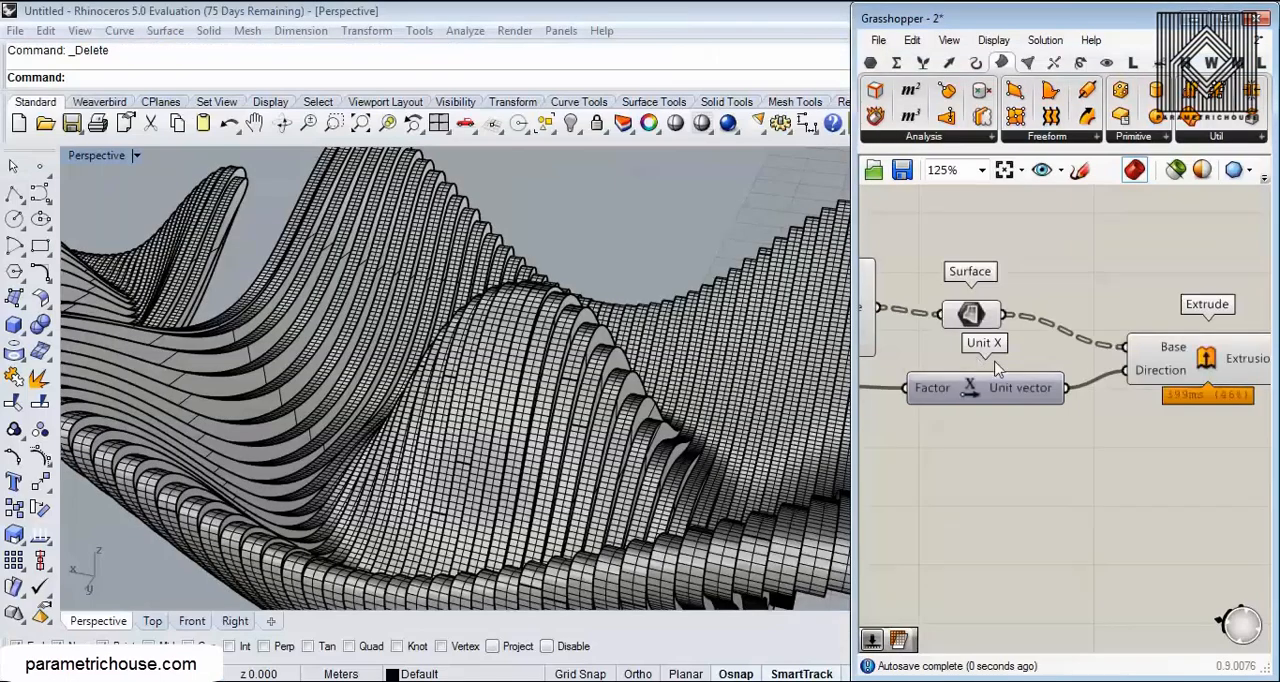
right_drag(627, 437, 520, 372)
scroll(600, 330, down, 6)
scroll(503, 380, down, 3)
scroll(1130, 350, down, 4)
drag(1188, 260, 1103, 356)
right_click(1135, 228)
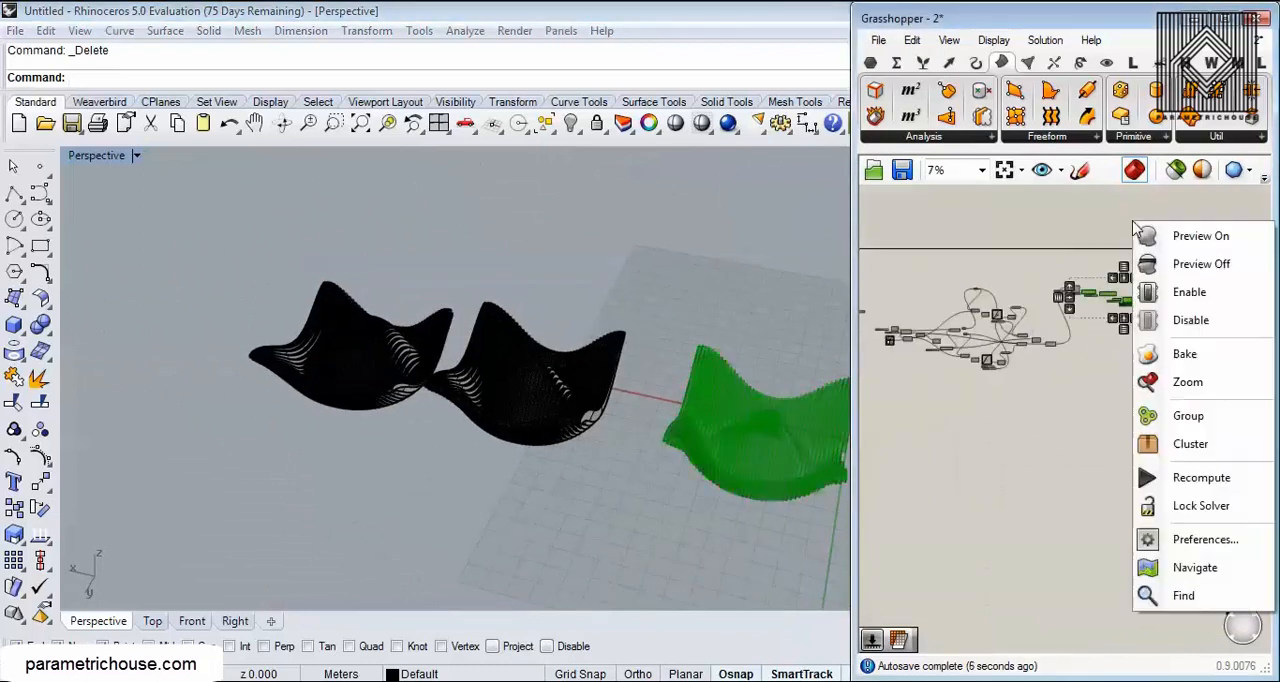
click(1185, 264)
Step: Turn on the preview of the two Move components feeding Weave and select the lower one to highlight its points
scroll(1120, 315, up, 10)
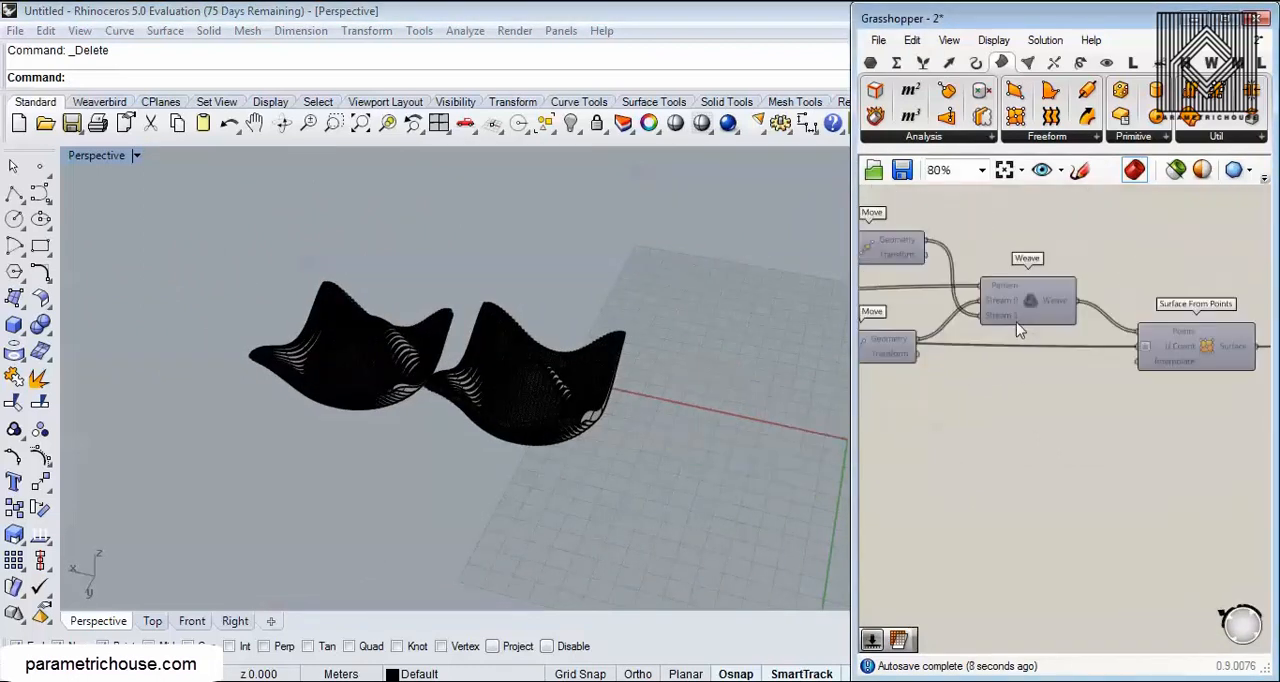
right_click(972, 244)
click(1068, 277)
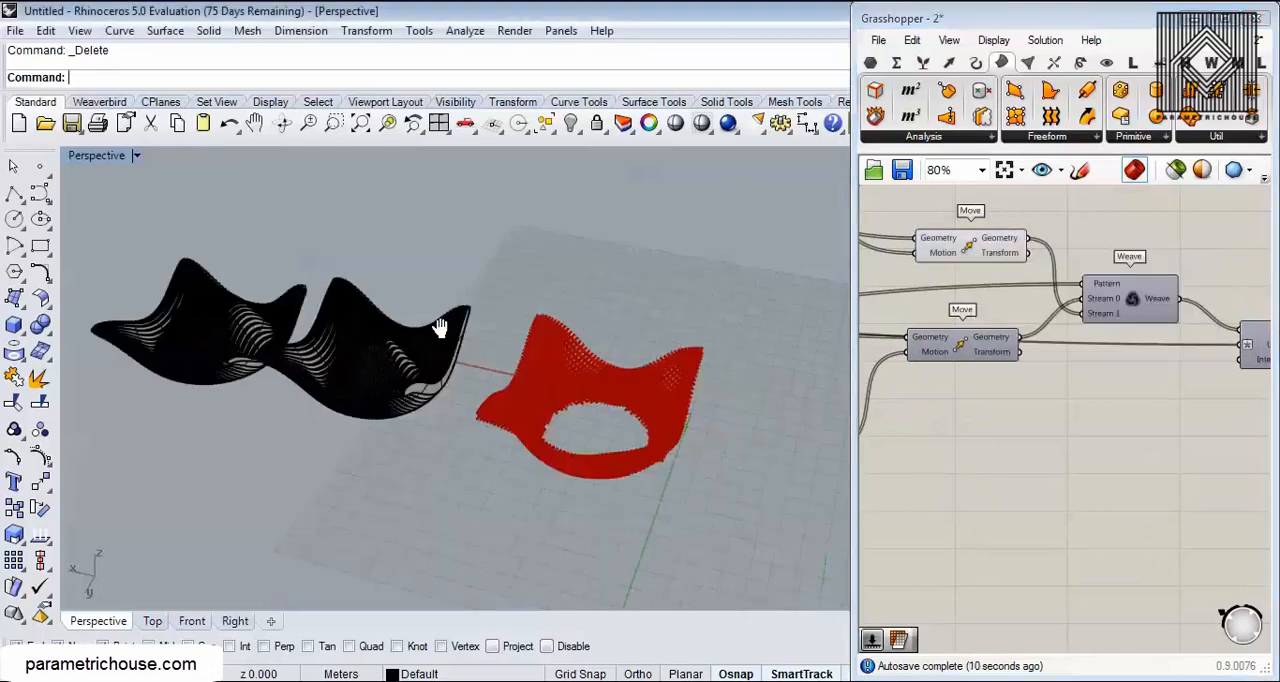
scroll(538, 405, up, 5)
right_click(957, 338)
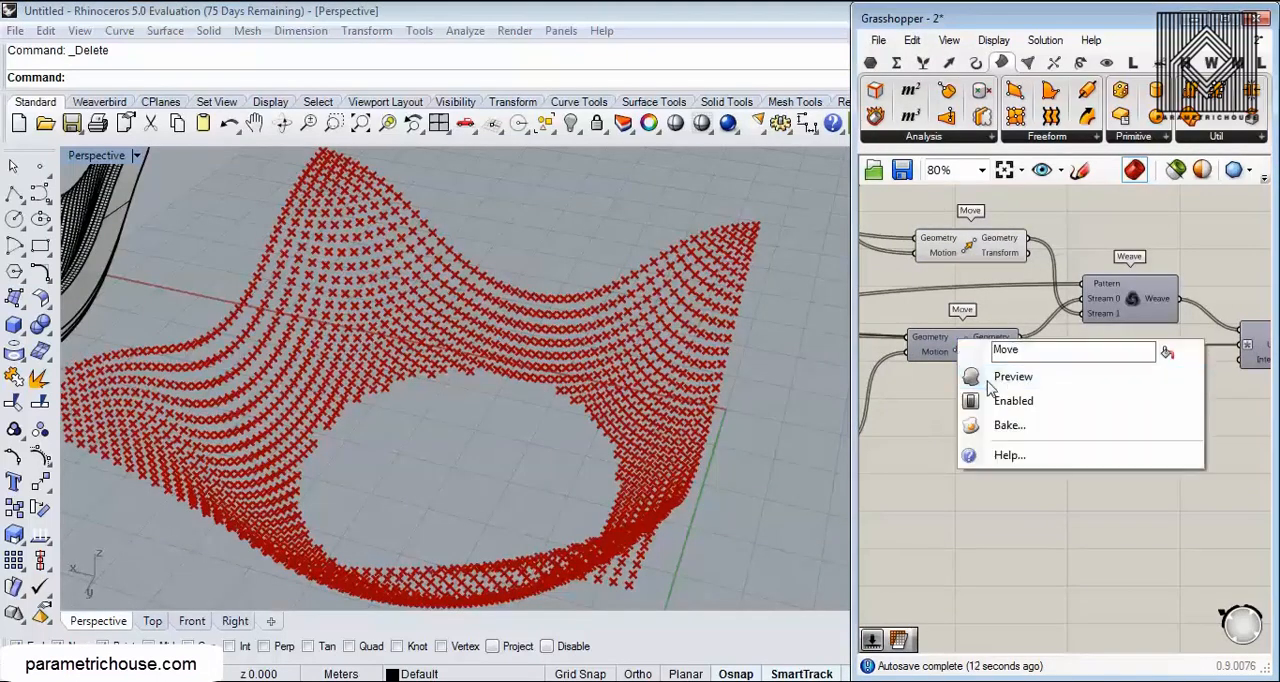
click(990, 380)
right_drag(540, 408, 537, 340)
click(951, 346)
right_drag(499, 402, 515, 425)
scroll(515, 425, down, 5)
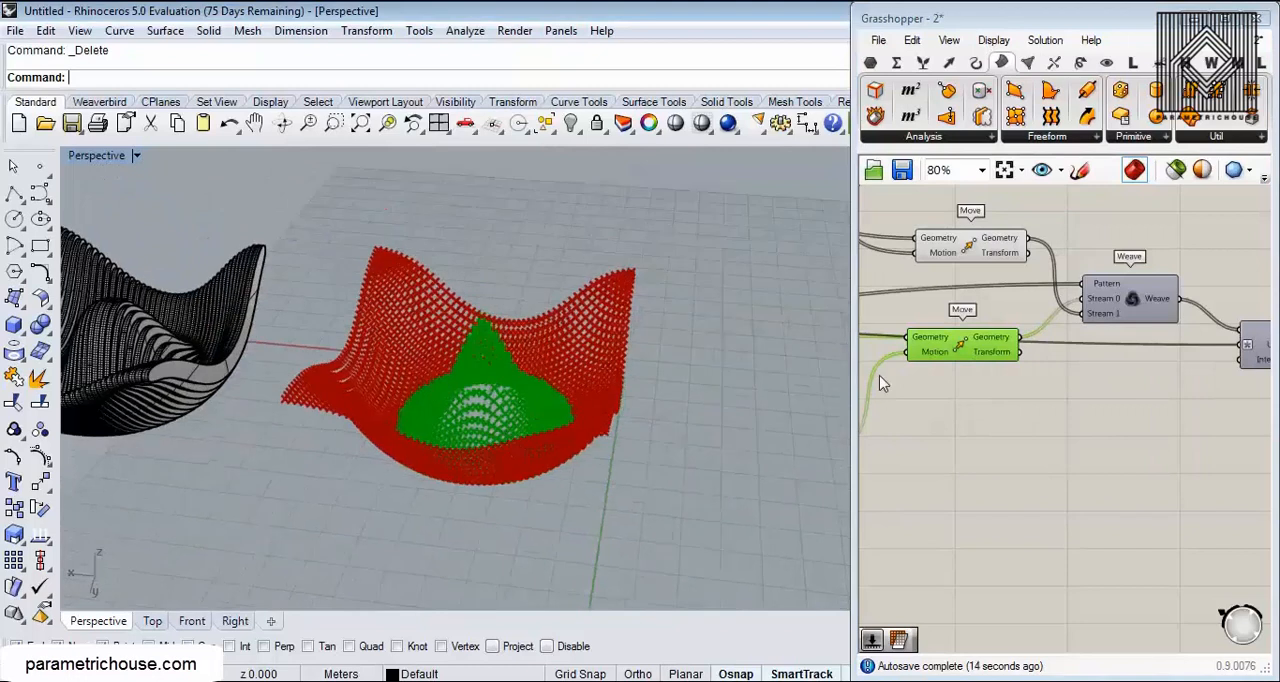
Step: Reshape the Bezier curve in the Graph Mapper driving the central bump by moving its lower handle down and outward
scroll(884, 380, down, 4)
right_drag(884, 380, 1075, 363)
scroll(1000, 405, up, 5)
scroll(1000, 394, up, 1)
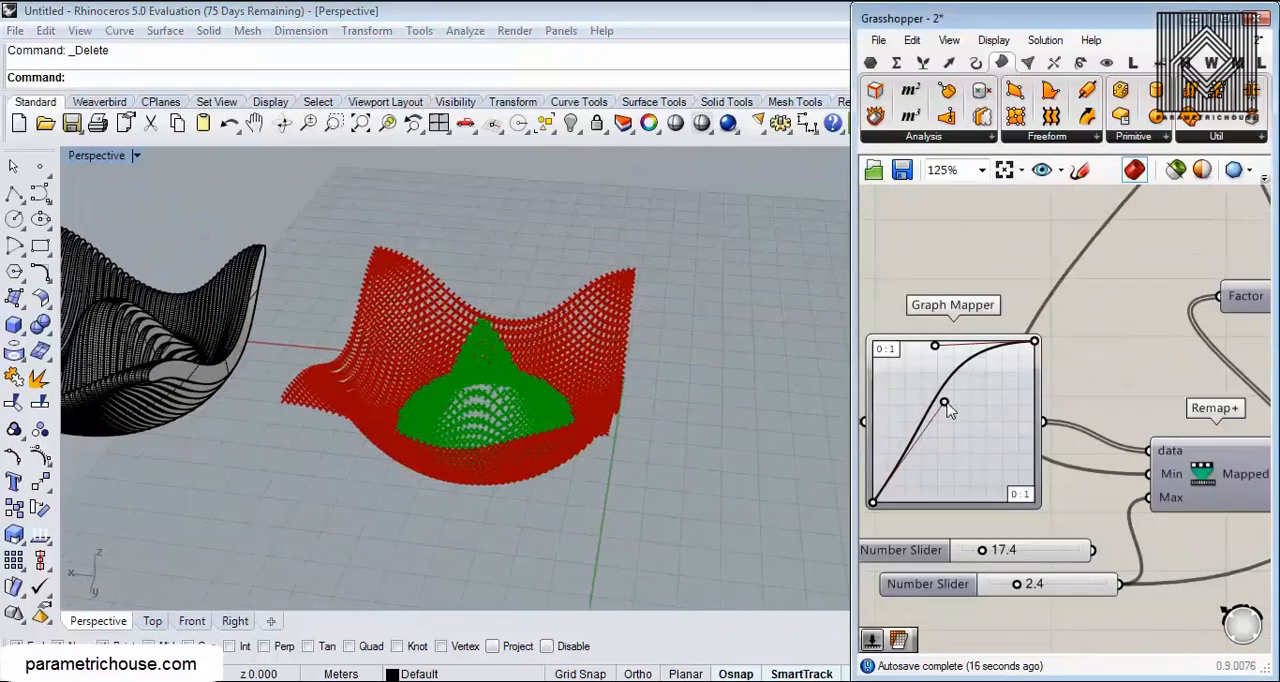
drag(982, 438, 979, 434)
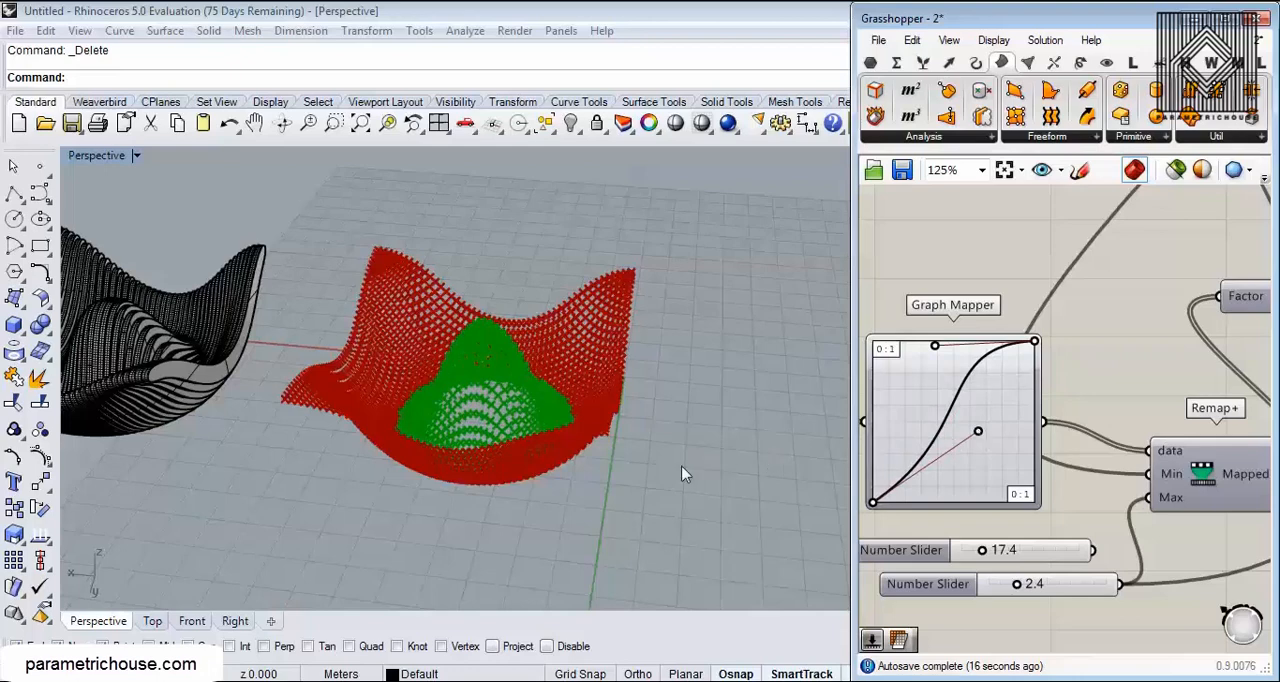
scroll(540, 420, up, 3)
right_drag(520, 361, 562, 450)
scroll(628, 350, down, 4)
Step: Open Grasshopper definition 1 and turn off the preview of all its components
click(873, 170)
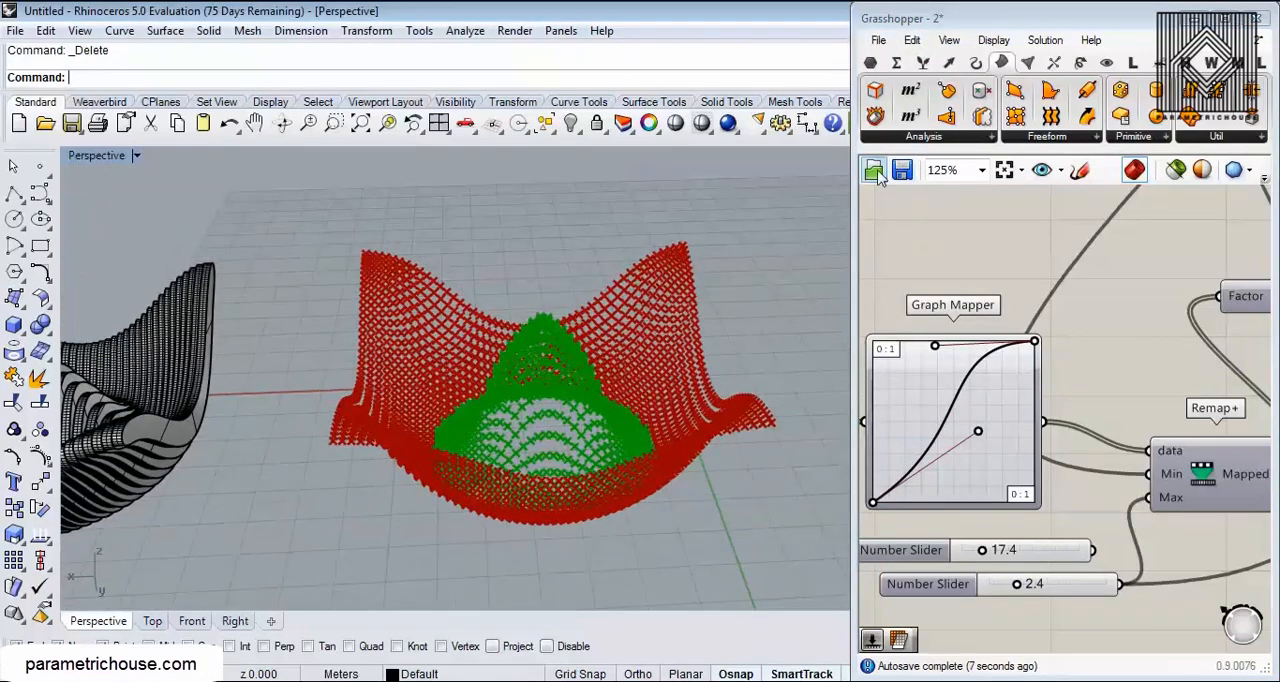
click(271, 135)
double_click(271, 137)
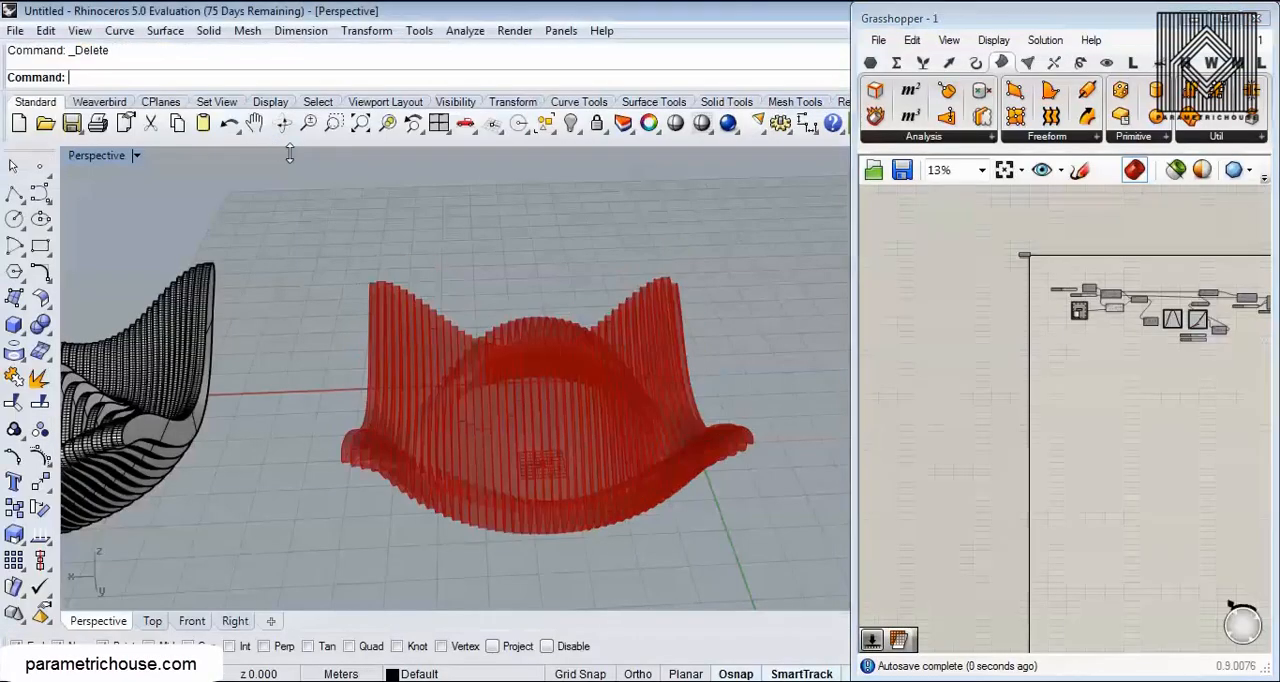
scroll(1050, 342, down, 2)
drag(1185, 278, 1082, 355)
right_click(1082, 355)
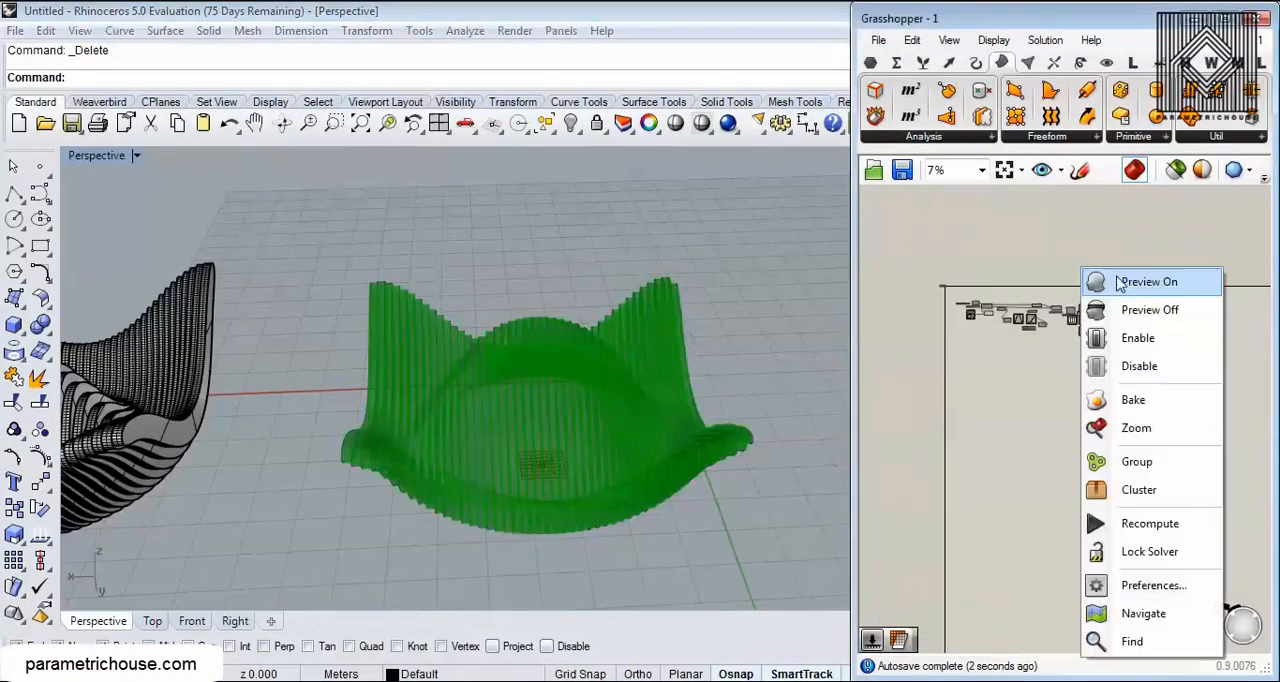
click(1143, 309)
Step: Turn on the preview of the Surface From Points component and of the Move component that supplies its points
scroll(1073, 282, up, 8)
right_click(1073, 282)
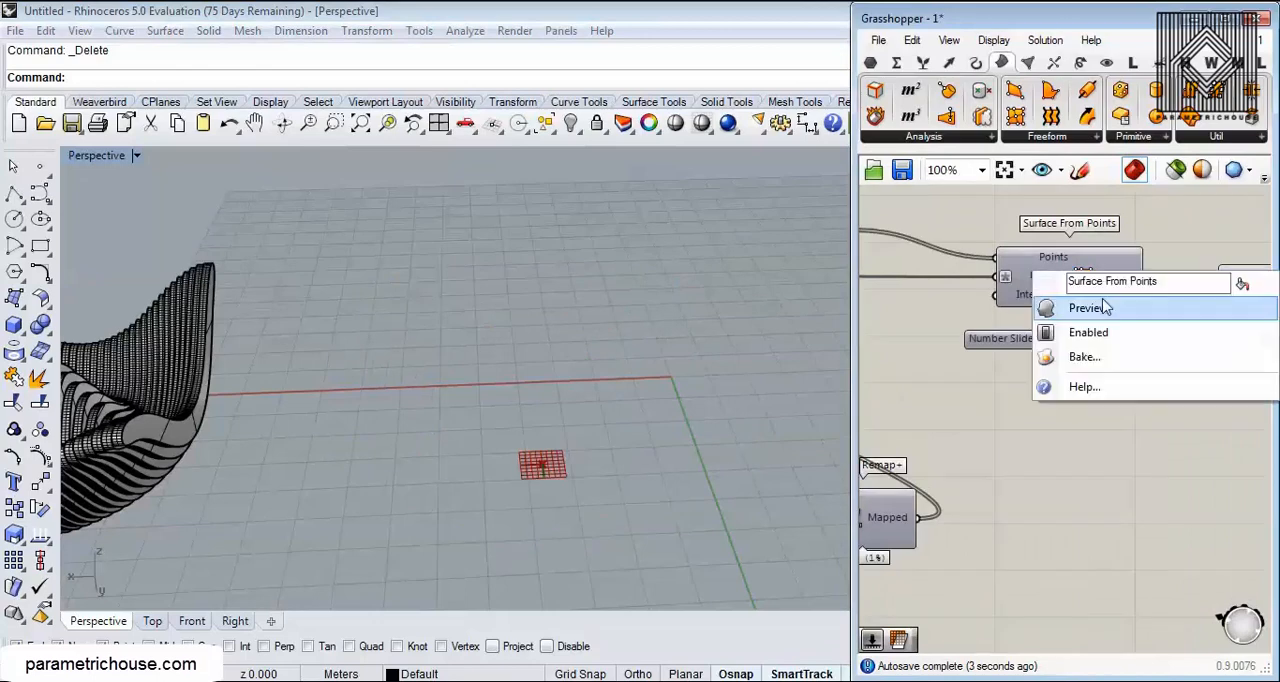
click(1086, 303)
right_drag(1033, 287, 1180, 292)
right_click(965, 250)
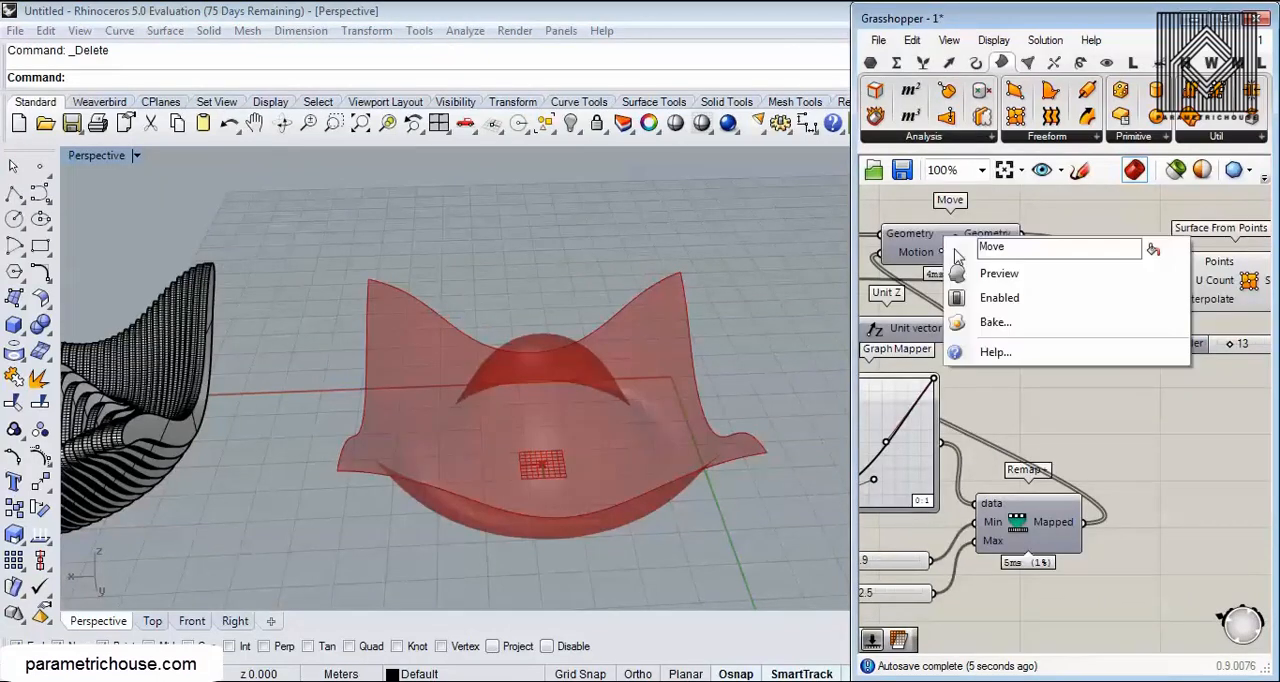
click(1012, 274)
scroll(490, 393, up, 5)
scroll(490, 393, down, 6)
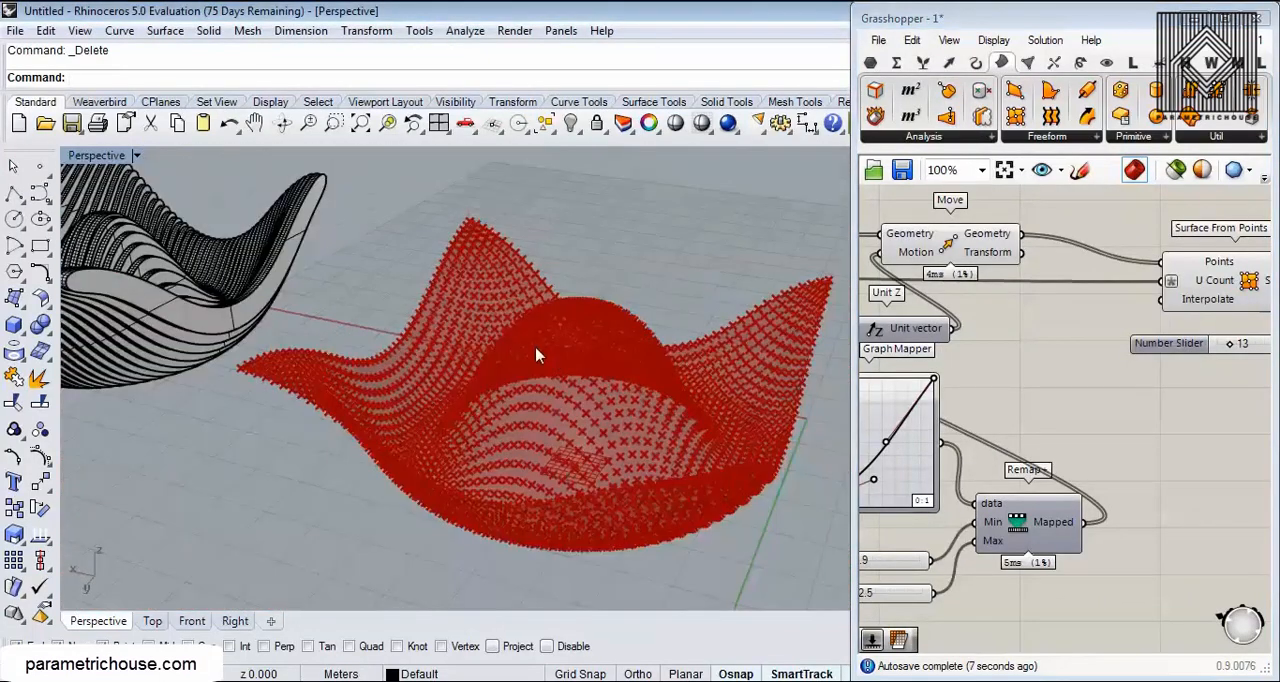
Step: Disconnect the Surface From Points output from Mesh Surface and inspect the previewed surface
right_drag(1150, 360, 920, 378)
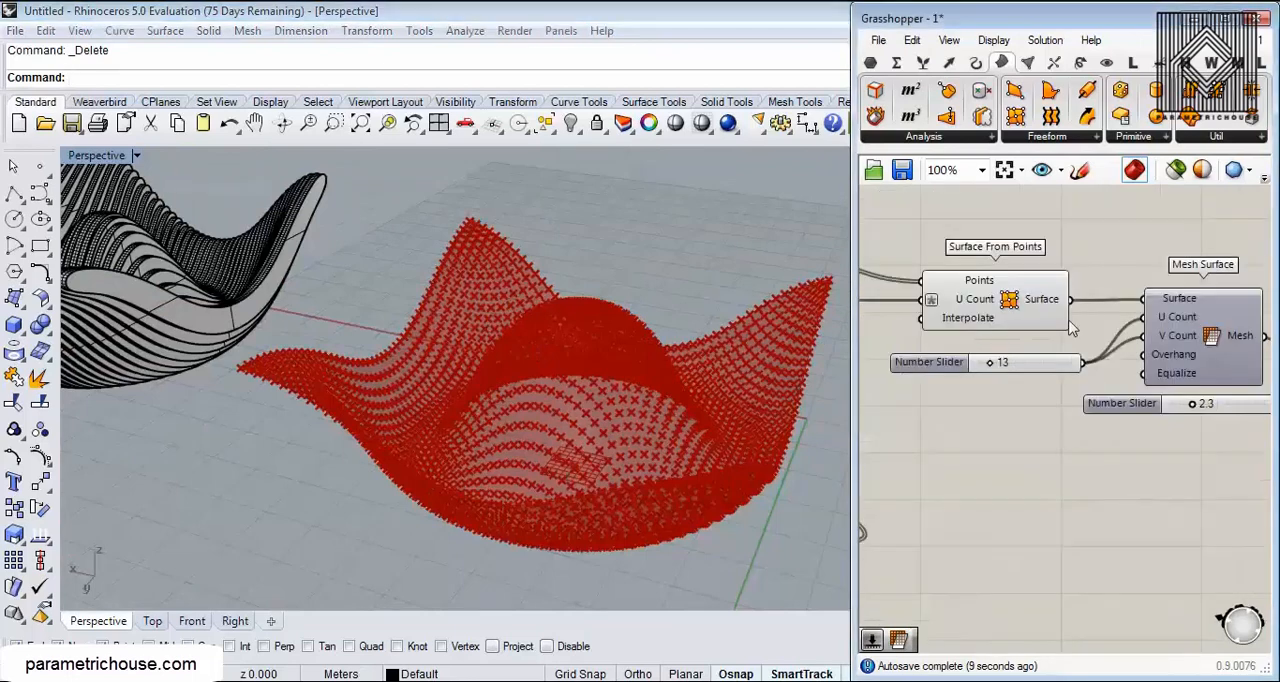
right_drag(980, 405, 1107, 372)
right_drag(603, 480, 614, 429)
scroll(548, 458, up, 3)
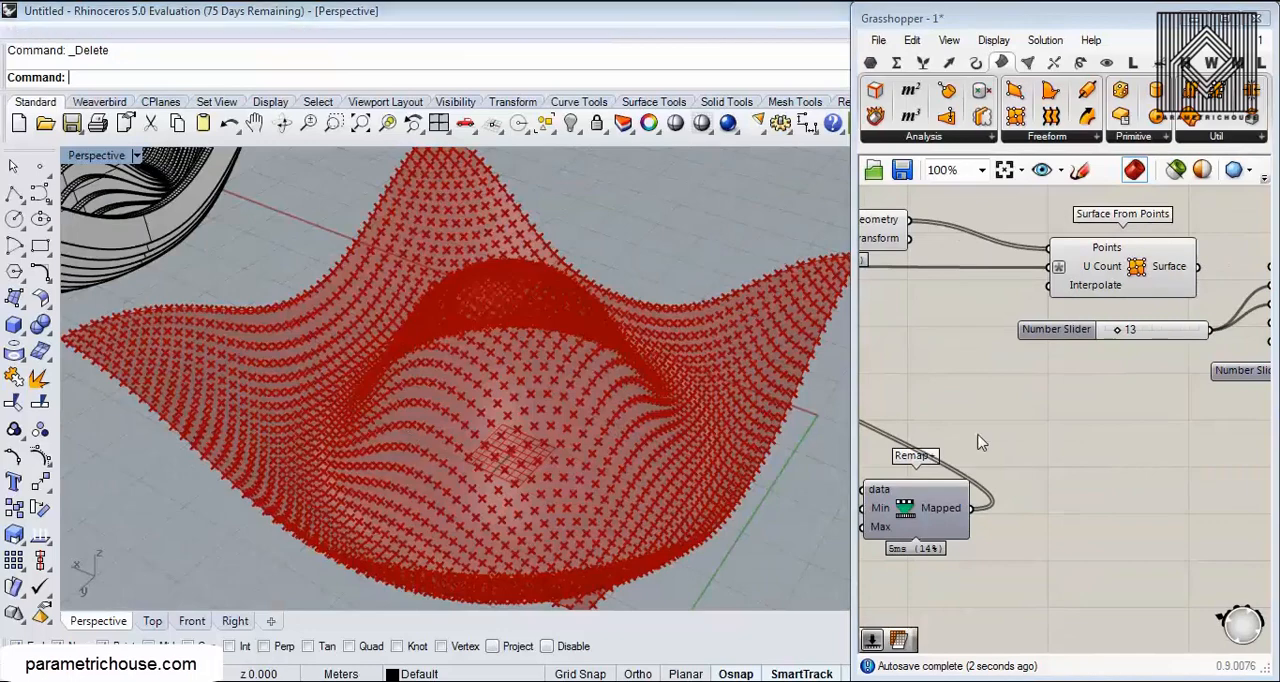
Step: Shift the peak of the sine curve in the first Graph Mapper to reshape the surface
scroll(980, 443, down, 3)
scroll(1010, 330, up, 5)
mouse_move(1005, 316)
mouse_down()
mouse_move(943, 318)
mouse_move(1036, 318)
mouse_move(982, 321)
mouse_up()
right_drag(672, 418, 660, 371)
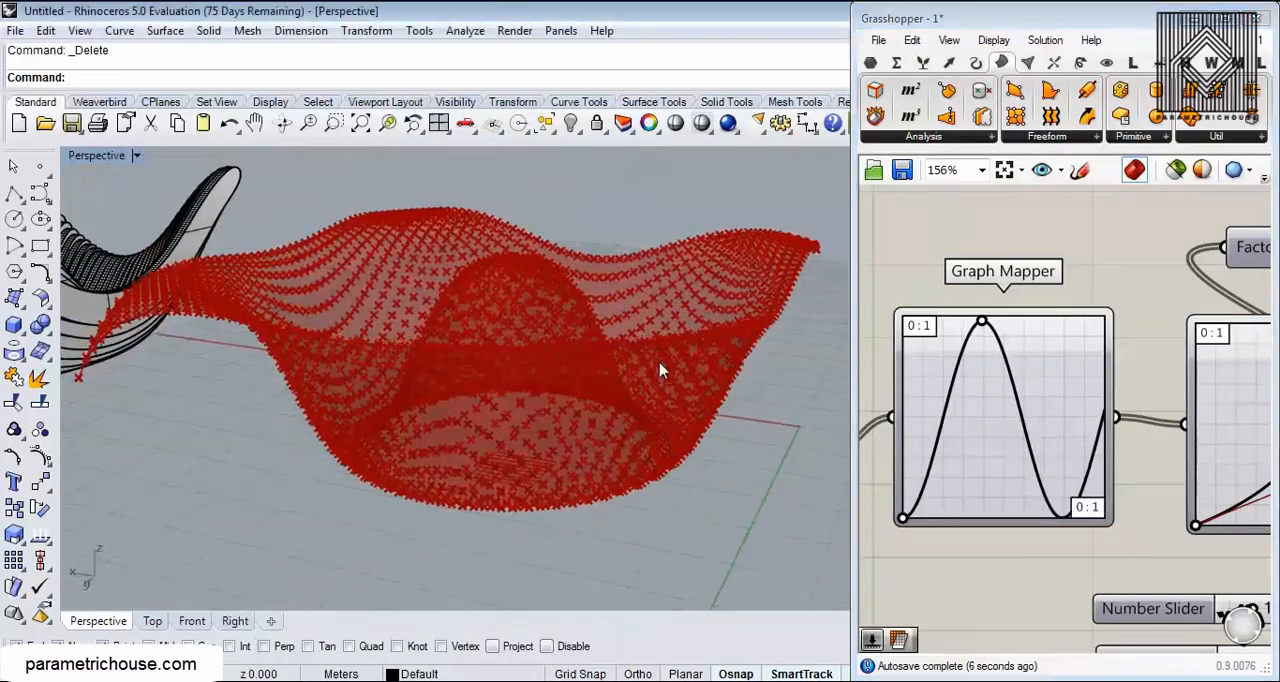
Step: Switch back to definition 2 and adjust the number slider below the upper Graph Mapper
click(1259, 42)
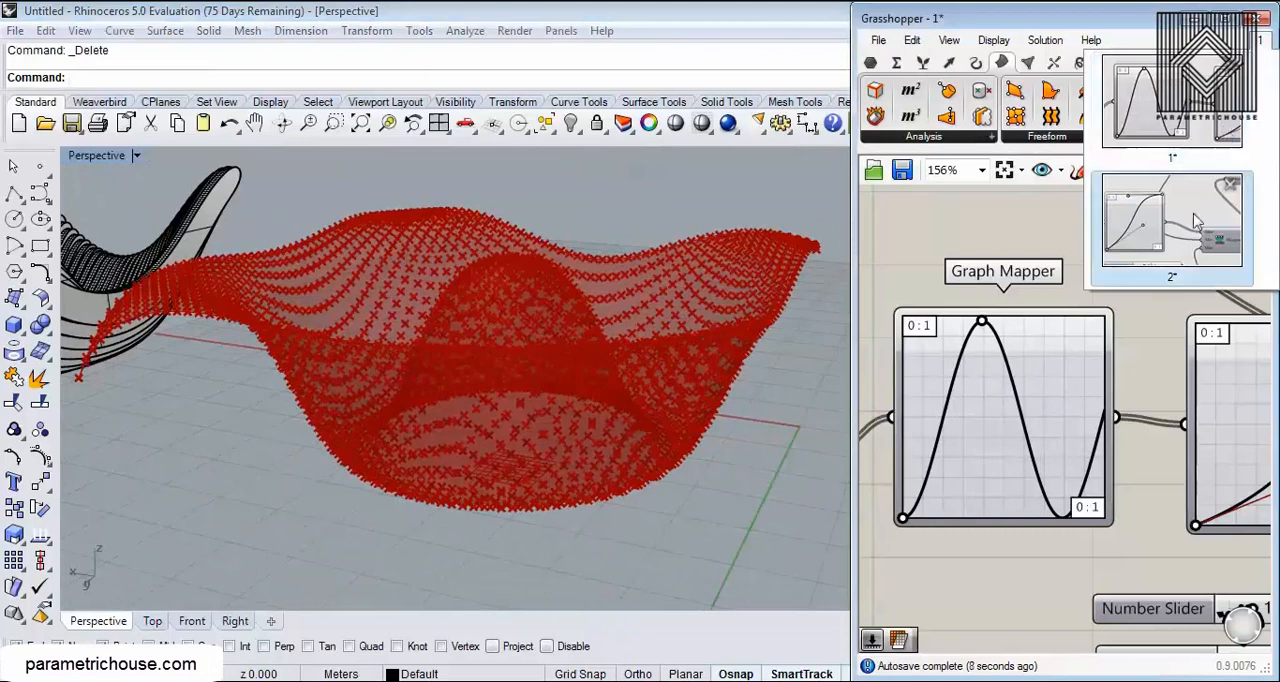
click(1190, 236)
right_drag(601, 332, 638, 370)
scroll(1188, 284, down, 5)
right_drag(1098, 284, 1060, 436)
scroll(1059, 434, down, 2)
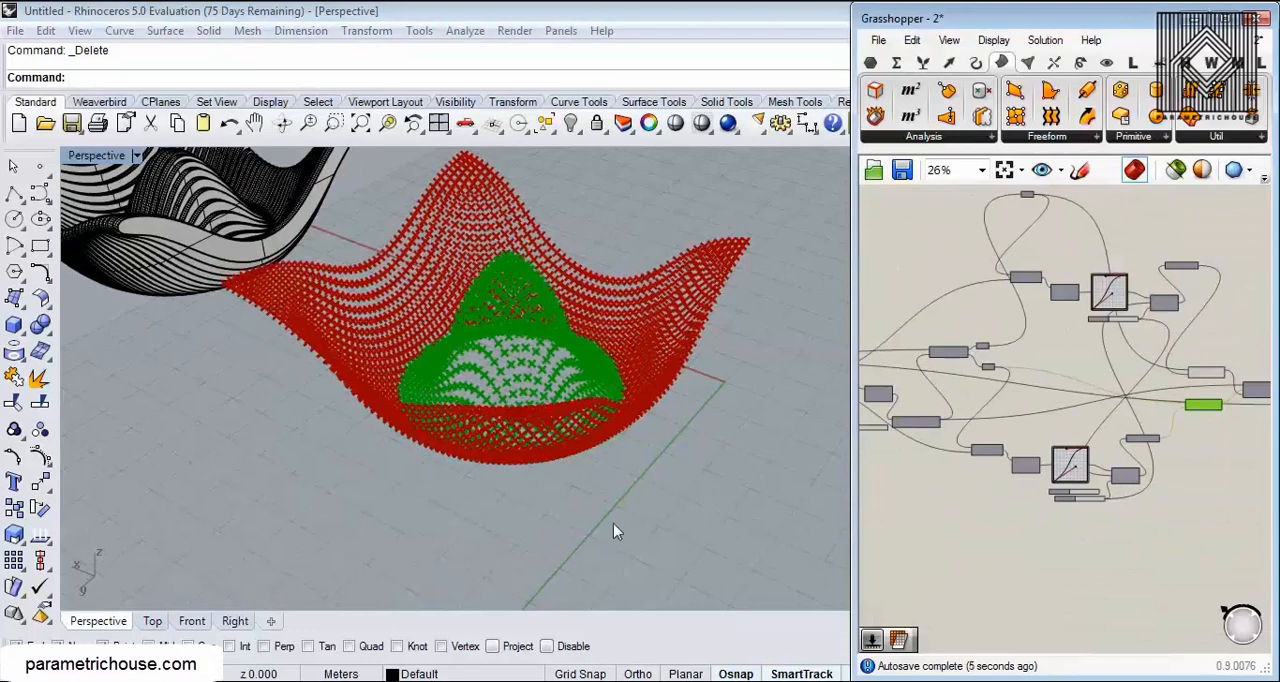
scroll(491, 485, up, 5)
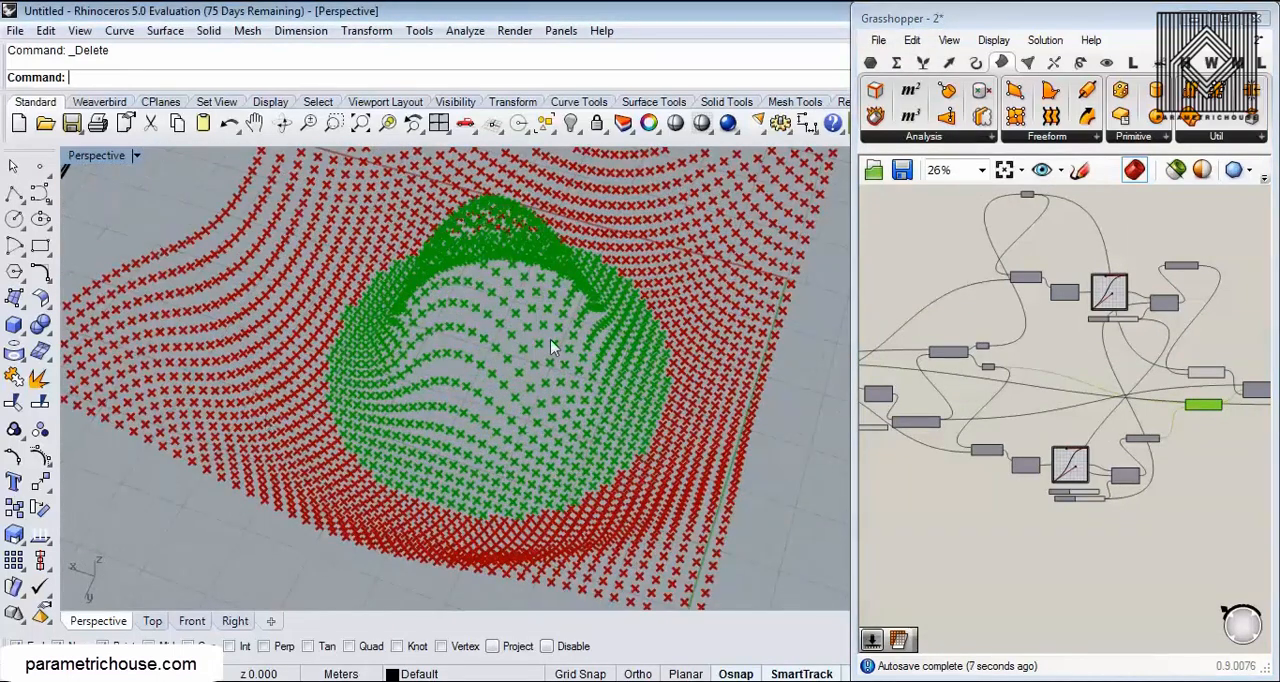
scroll(985, 366, up, 8)
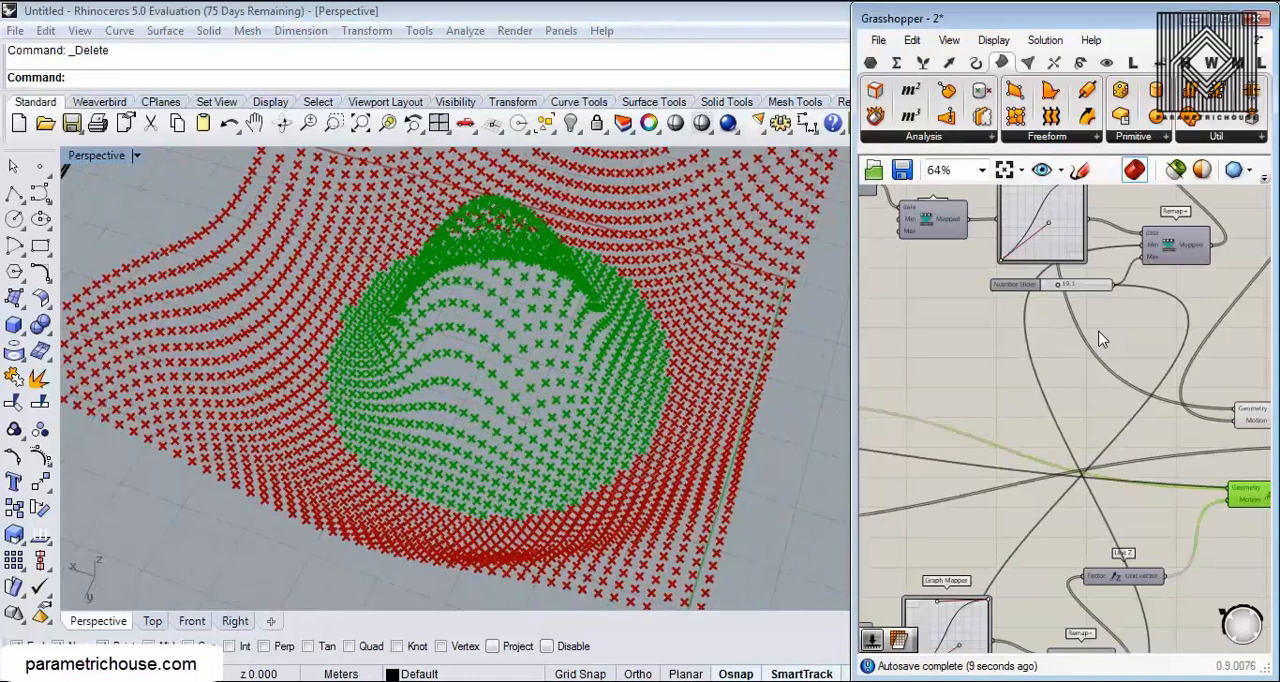
right_drag(509, 377, 477, 304)
scroll(477, 304, down, 5)
scroll(477, 304, up, 4)
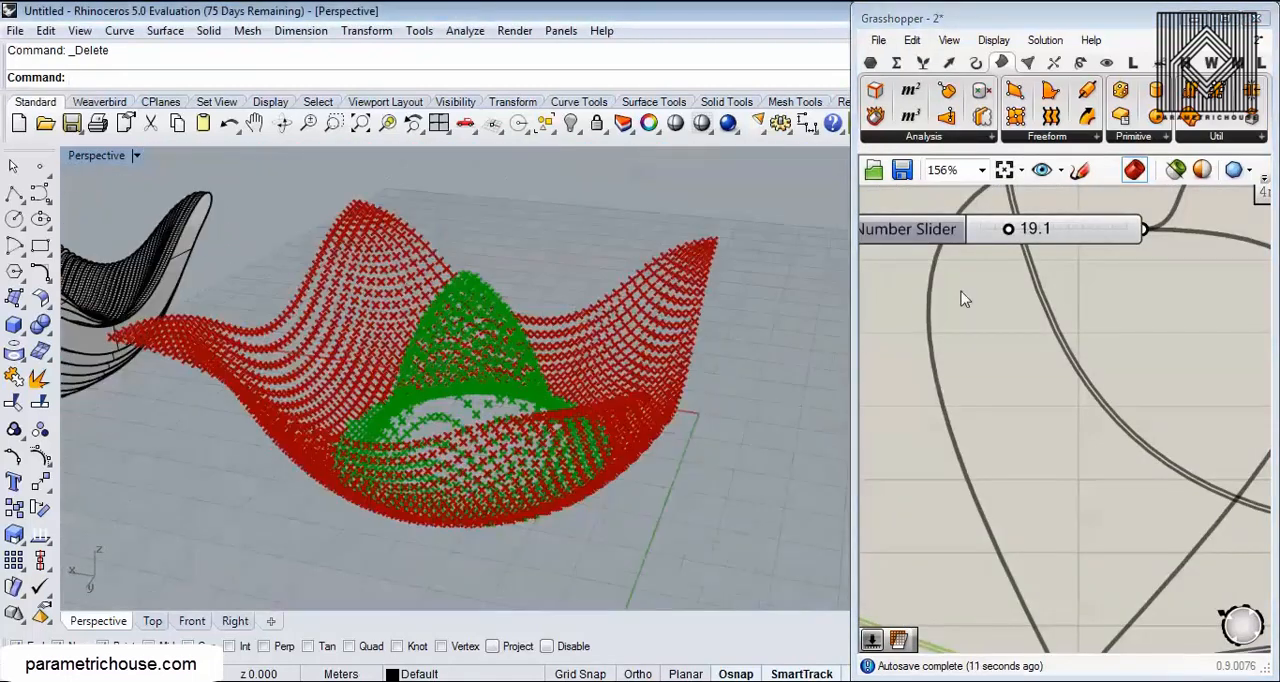
drag(1008, 232, 1012, 239)
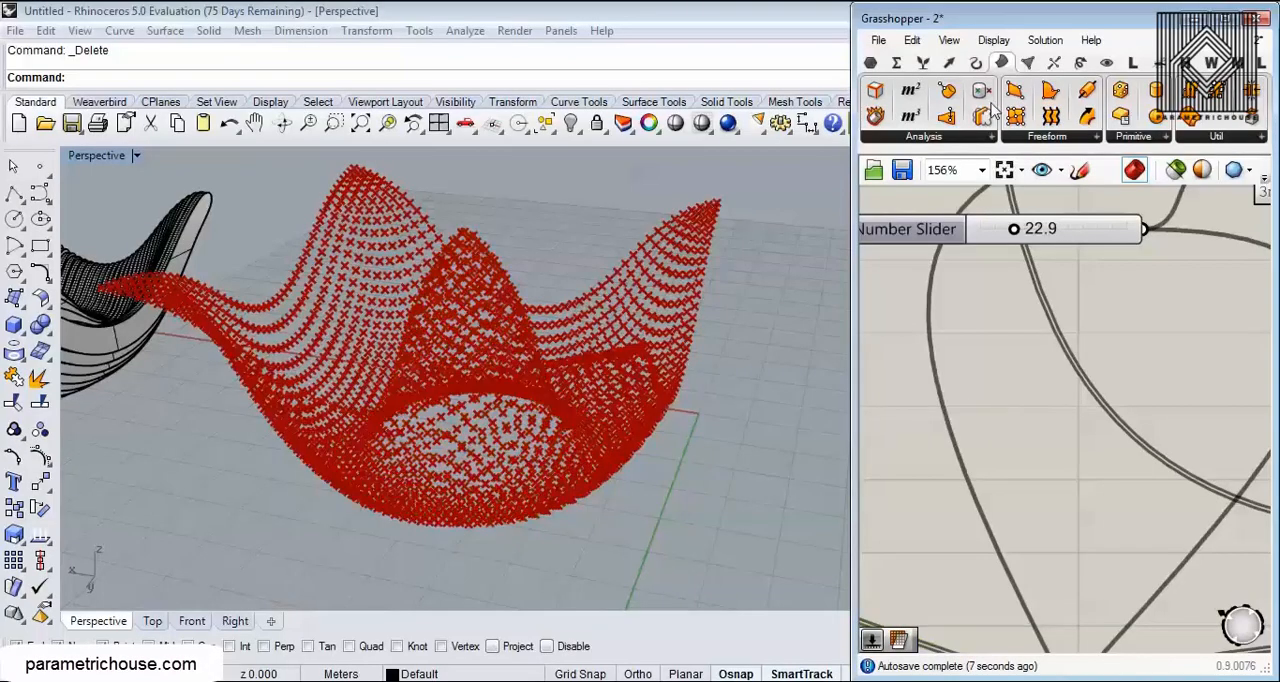
Step: Create a new Grasshopper document and delete the two baked contour tables from the Rhino scene
click(878, 40)
click(929, 57)
scroll(606, 402, down, 6)
mouse_move(606, 402)
right_down()
mouse_move(626, 354)
mouse_move(620, 420)
right_up()
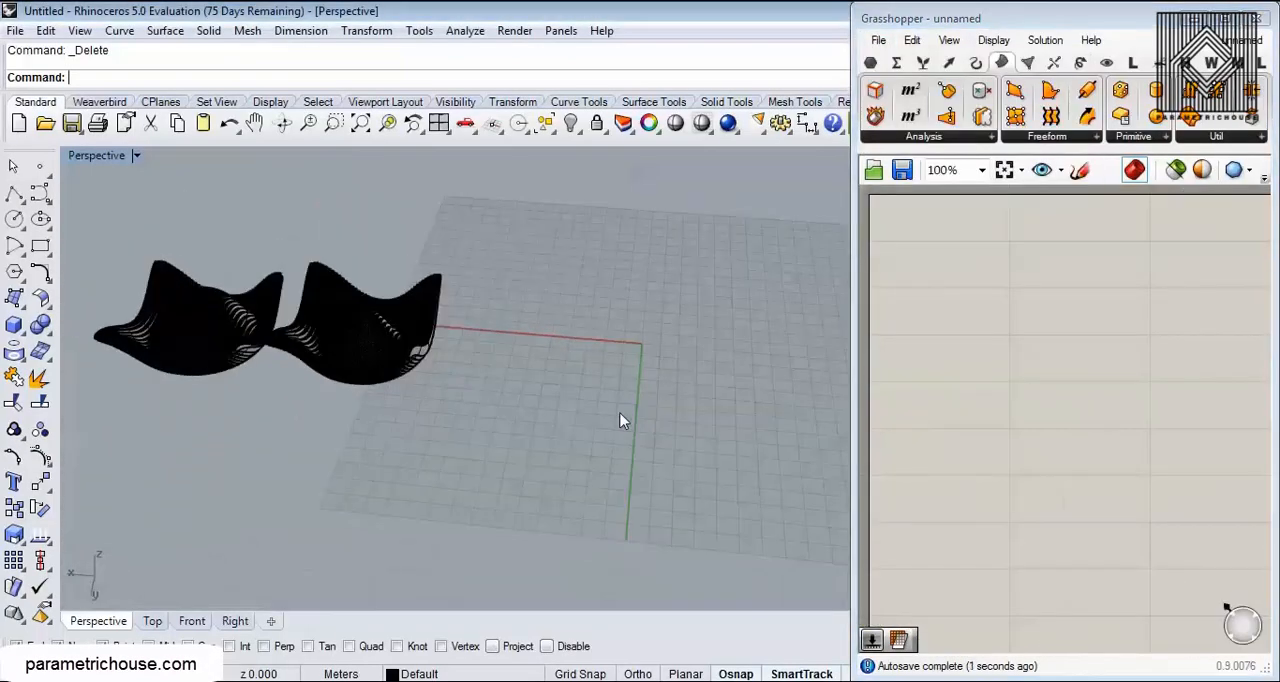
scroll(614, 406, down, 2)
drag(568, 229, 79, 459)
key(Delete)
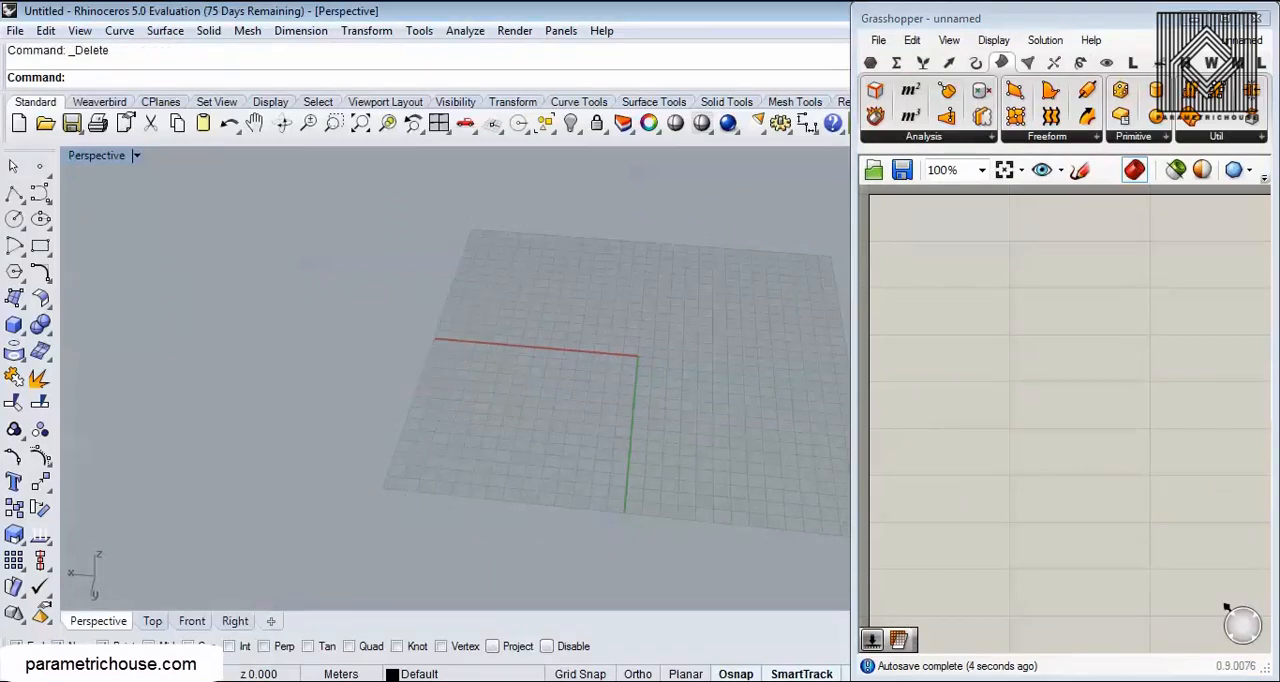
Step: Switch to the browser showing the KineticArchitecture channel's videos
click(232, 674)
click(232, 664)
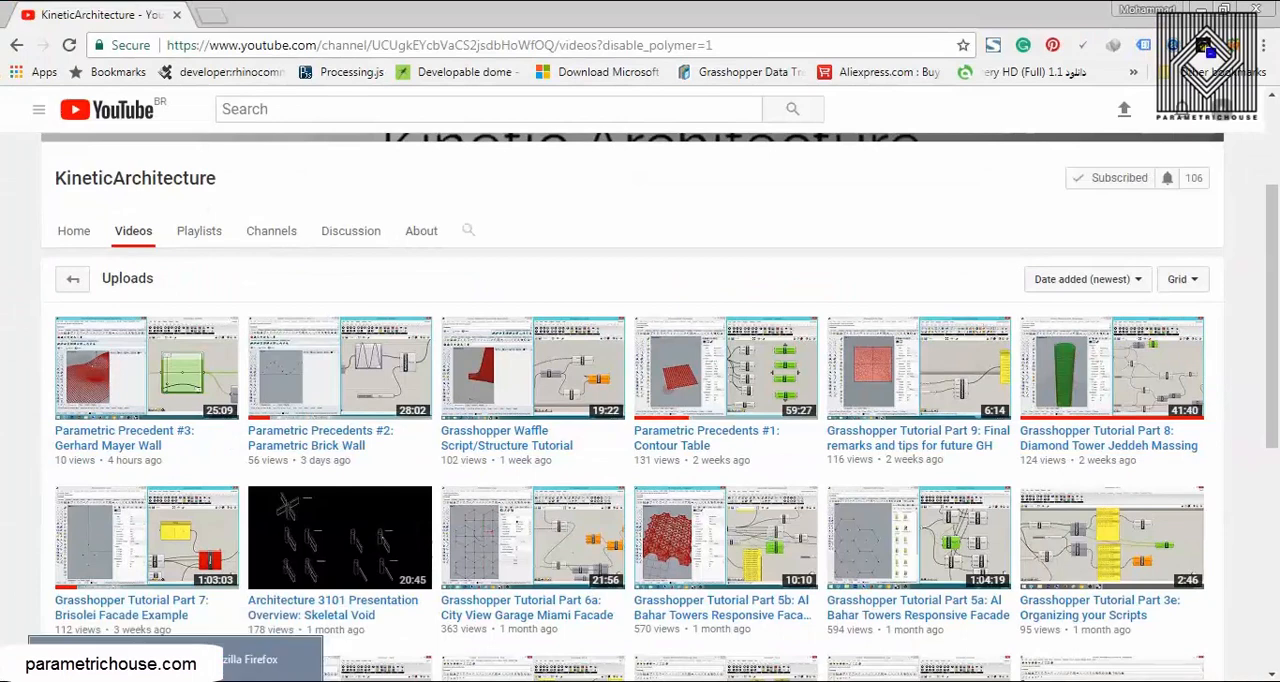
Step: Switch back to Rhino and Grasshopper, widen the Grasshopper window and apply the SIMPLE component tab layout
click(230, 679)
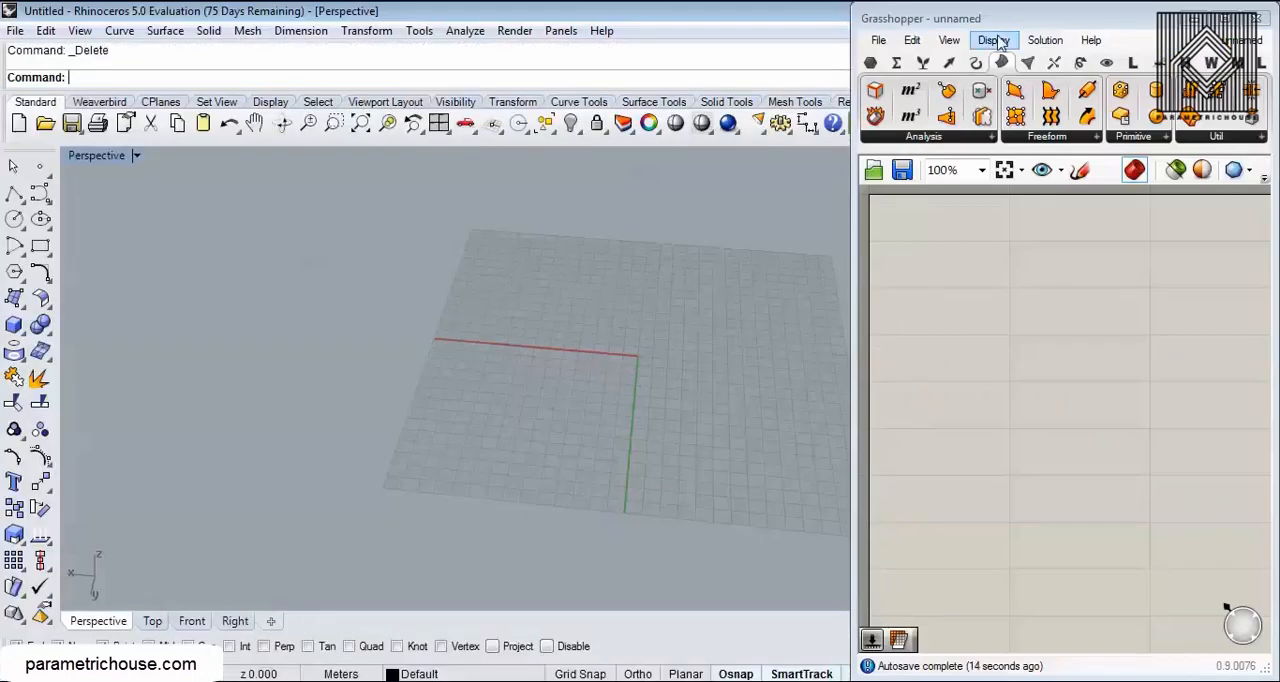
drag(997, 19, 1278, 14)
right_click(970, 69)
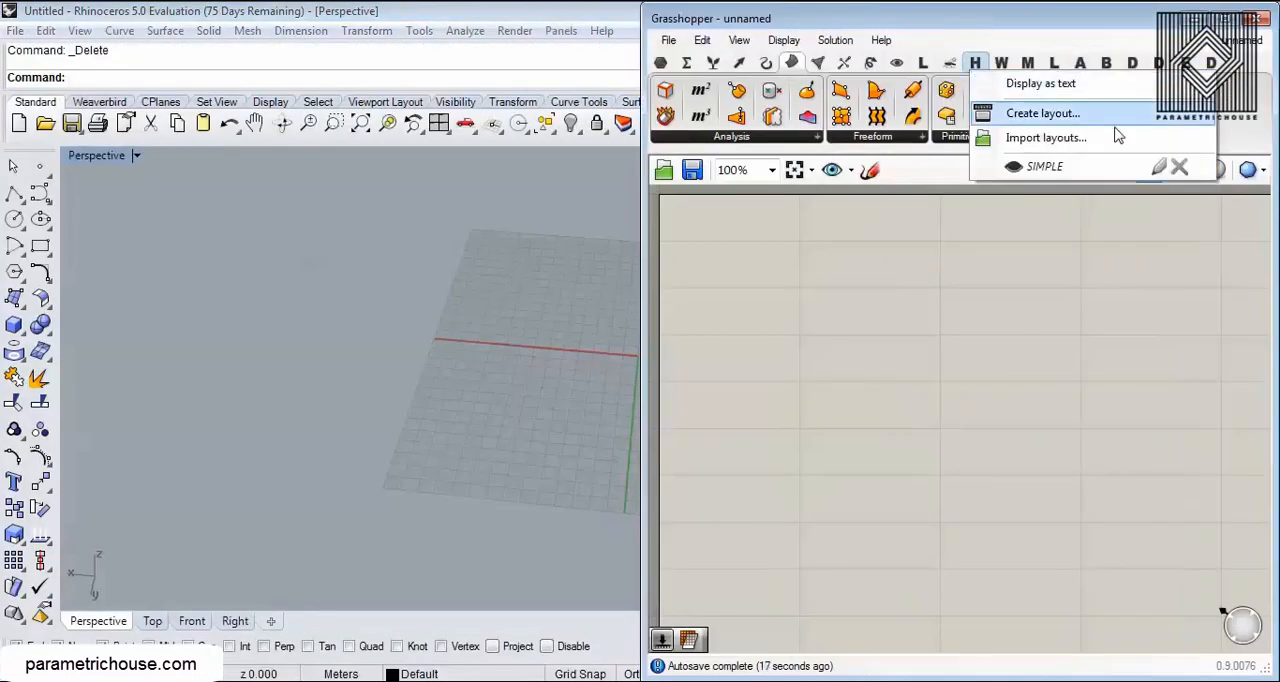
click(1015, 172)
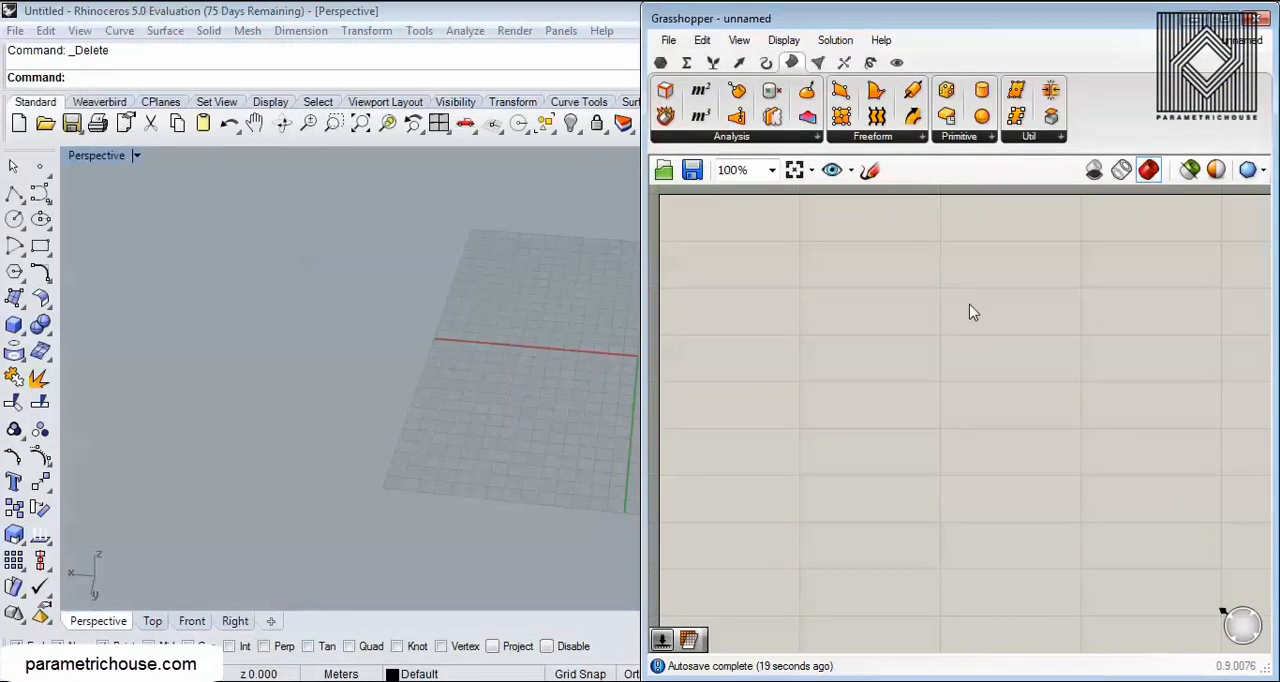
Step: Examine the empty construction plane around the origin in the Top and Perspective views
drag(643, 261, 781, 259)
right_drag(660, 308, 345, 368)
scroll(661, 420, up, 4)
right_drag(661, 428, 418, 449)
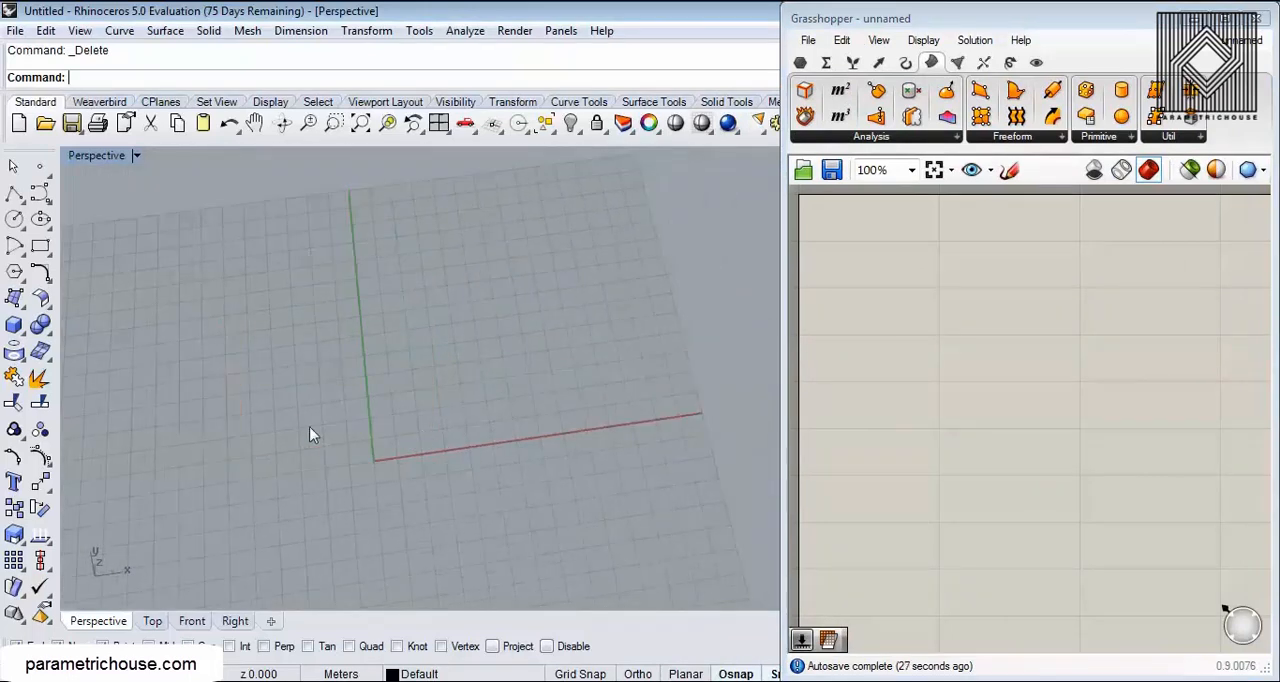
click(155, 621)
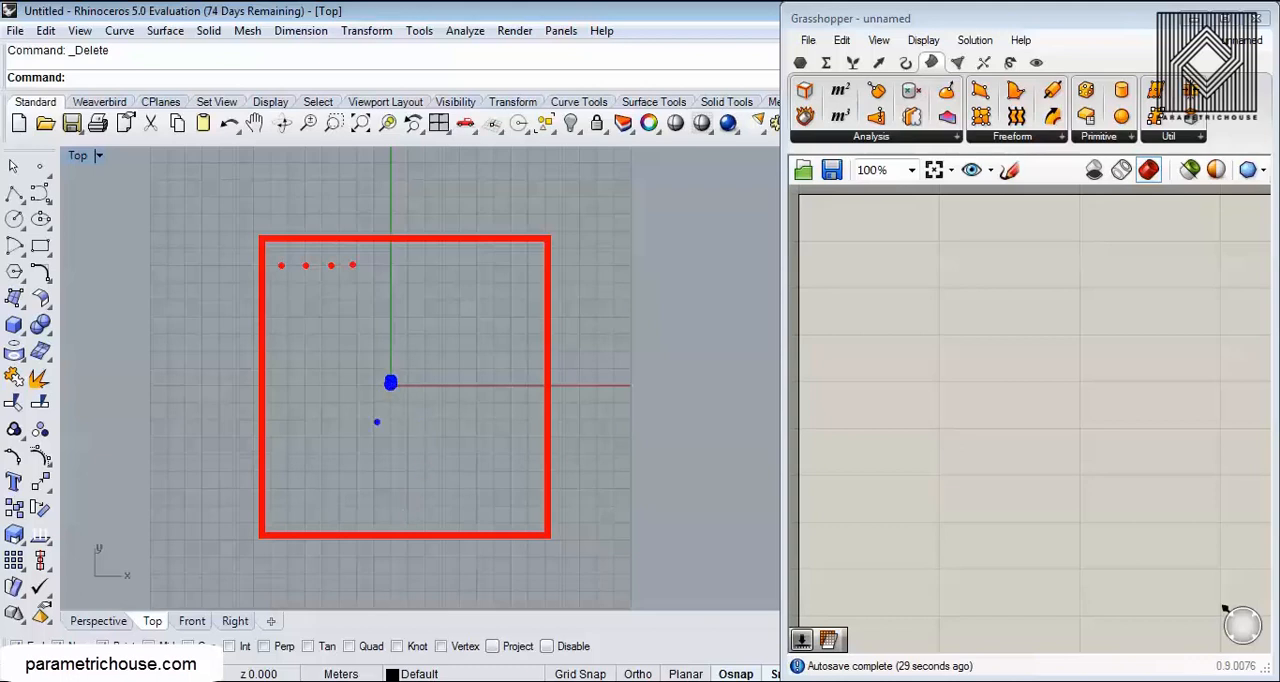
drag(390, 383, 356, 287)
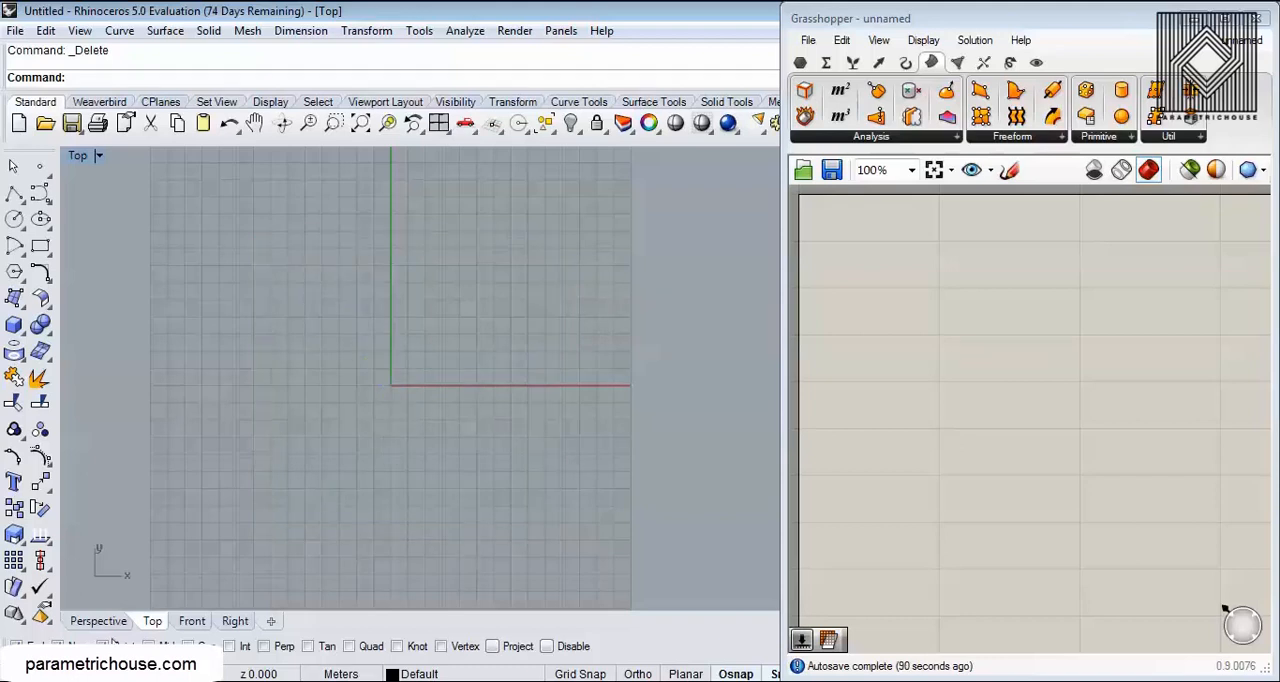
click(100, 621)
mouse_move(172, 366)
mouse_down()
mouse_move(206, 350)
mouse_move(322, 418)
mouse_move(491, 328)
mouse_up()
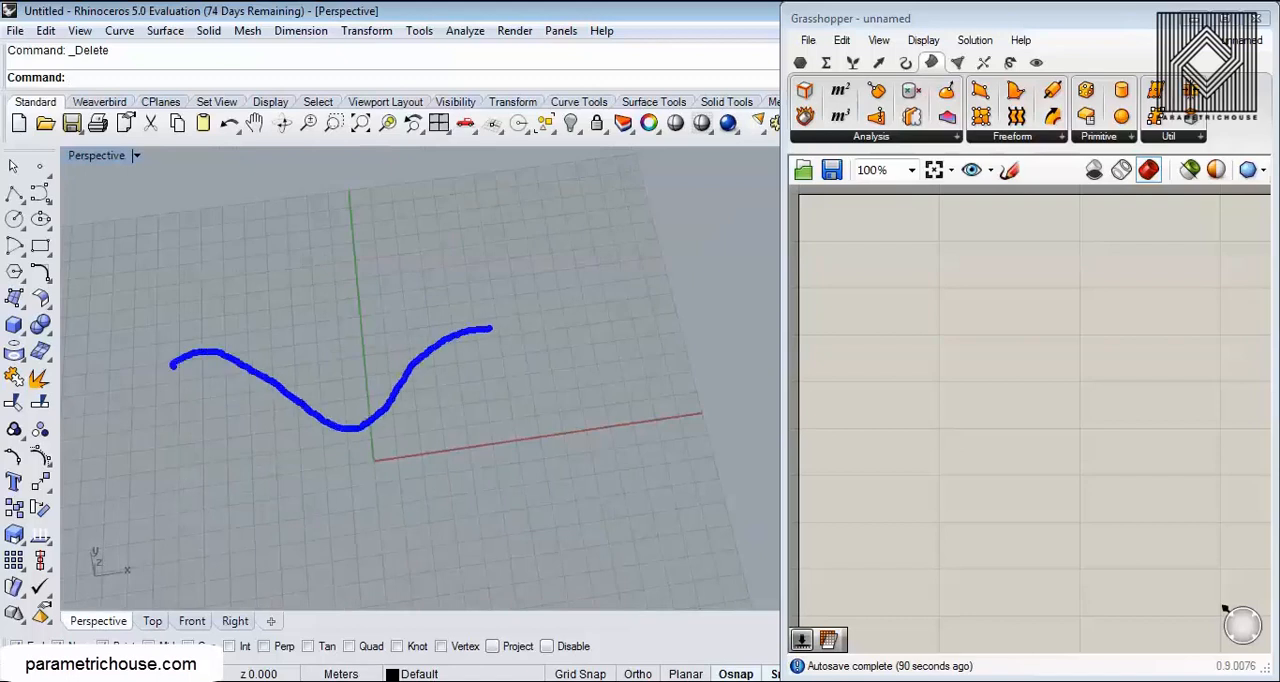
mouse_move(328, 250)
mouse_down()
mouse_move(355, 400)
mouse_move(246, 495)
mouse_up()
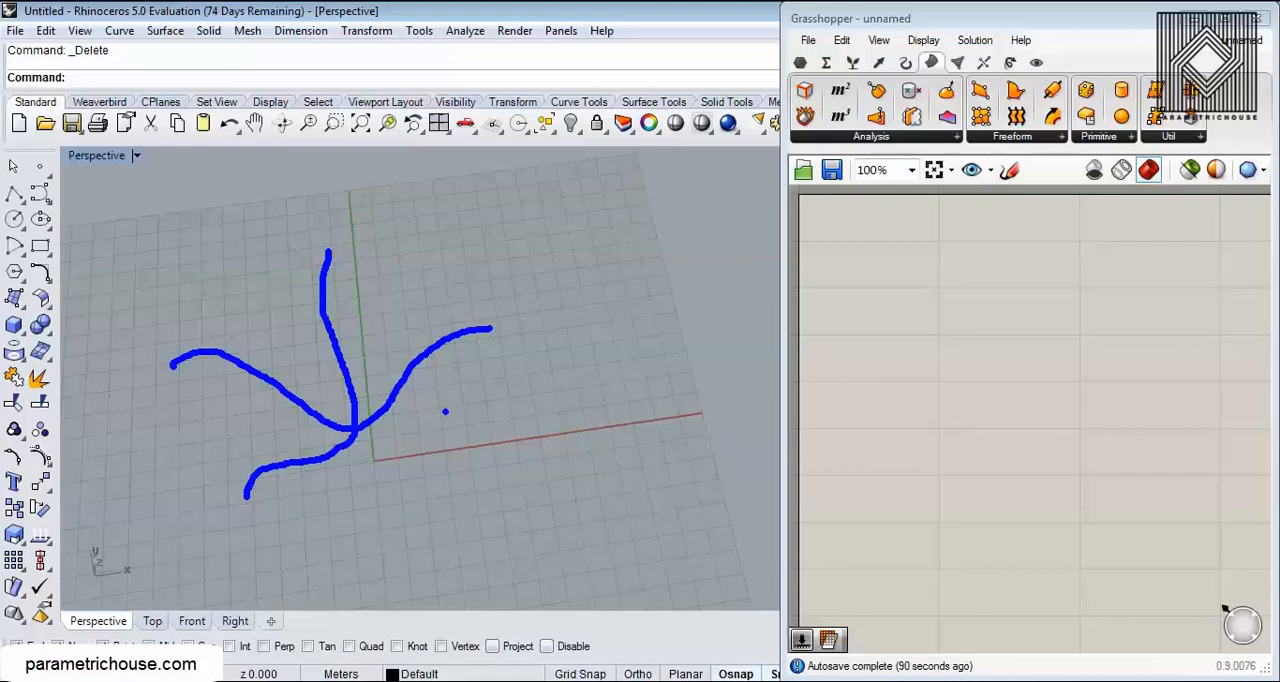
key(Escape)
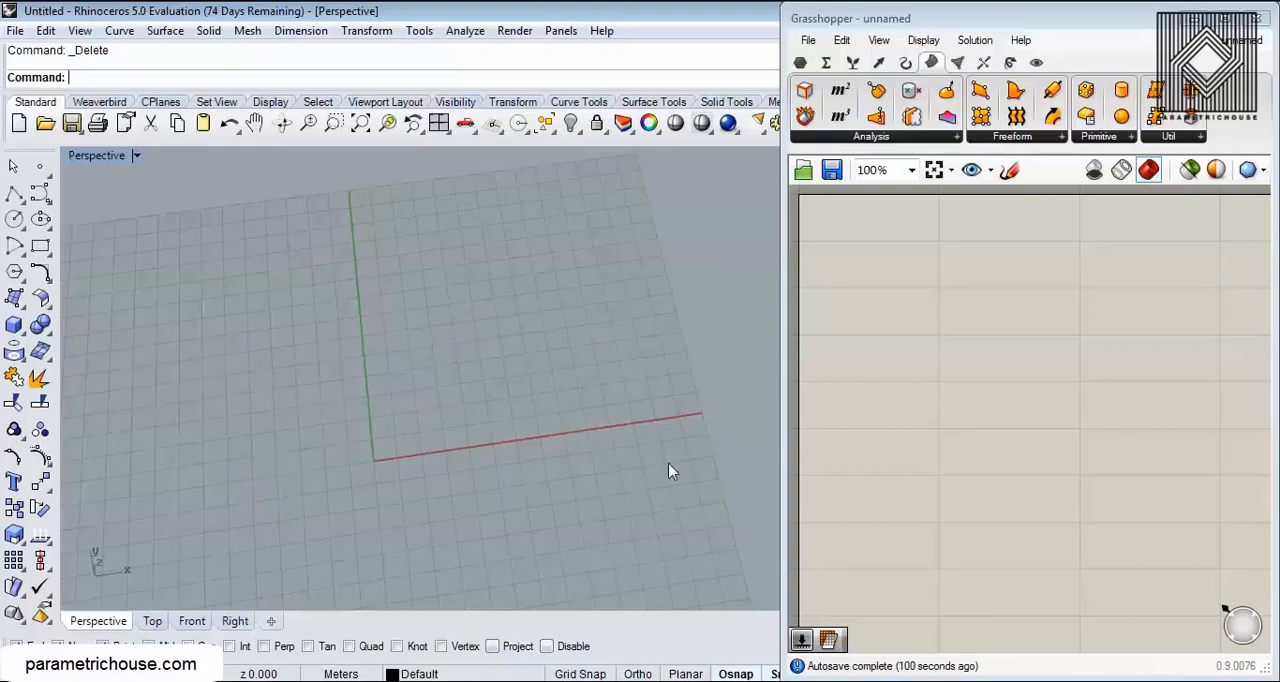
Step: Switch to KMPlayer to examine the curved edges of the contour table in the reference photo, and return to Rhino
click(575, 680)
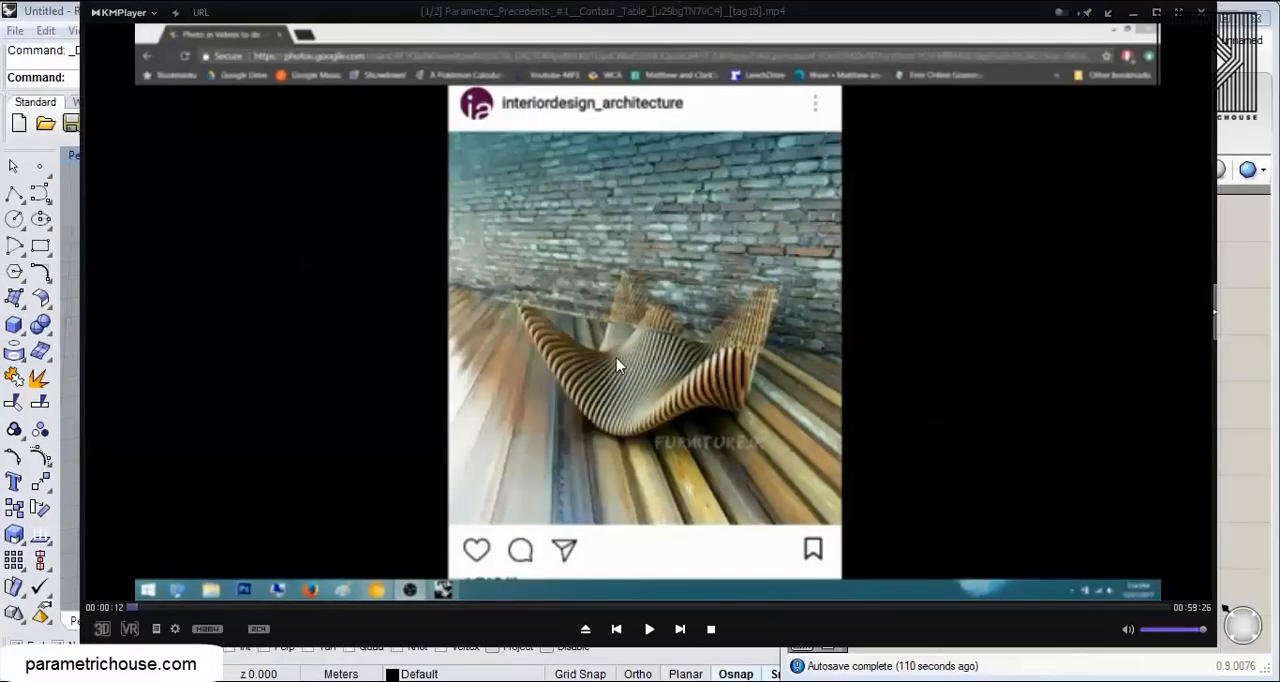
key(ctrl+2)
mouse_move(535, 355)
mouse_down()
mouse_move(519, 329)
mouse_move(534, 307)
mouse_up()
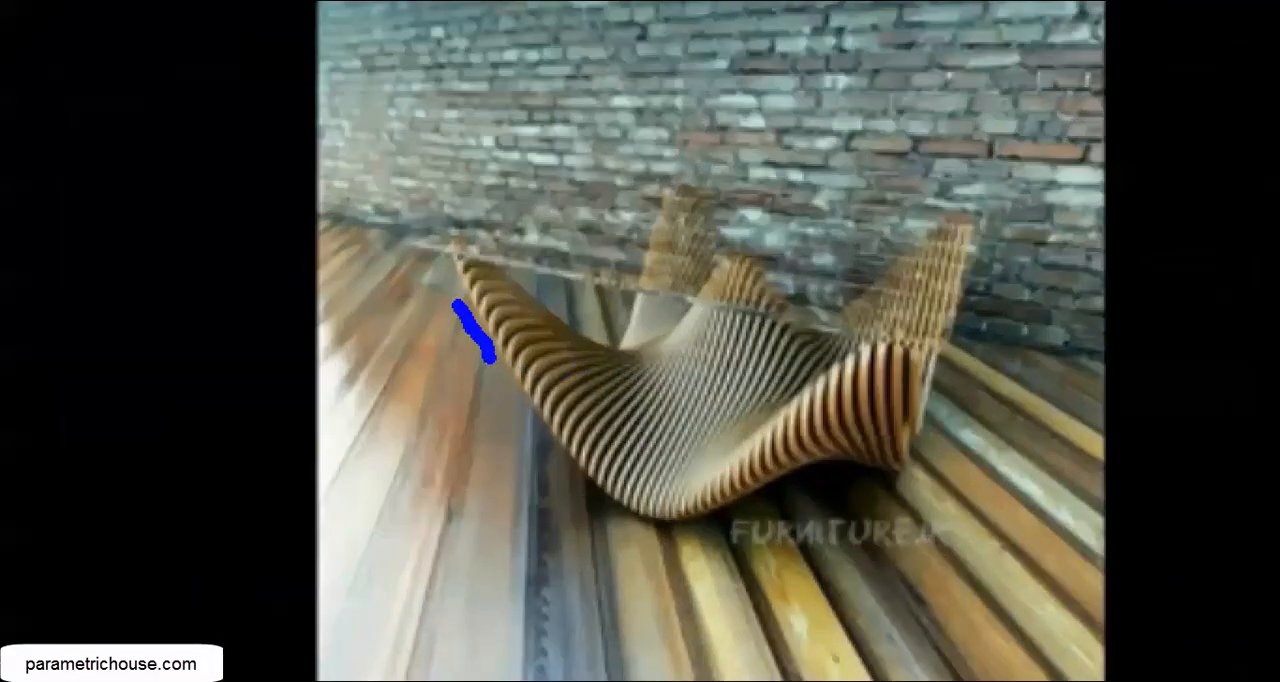
drag(487, 261, 540, 310)
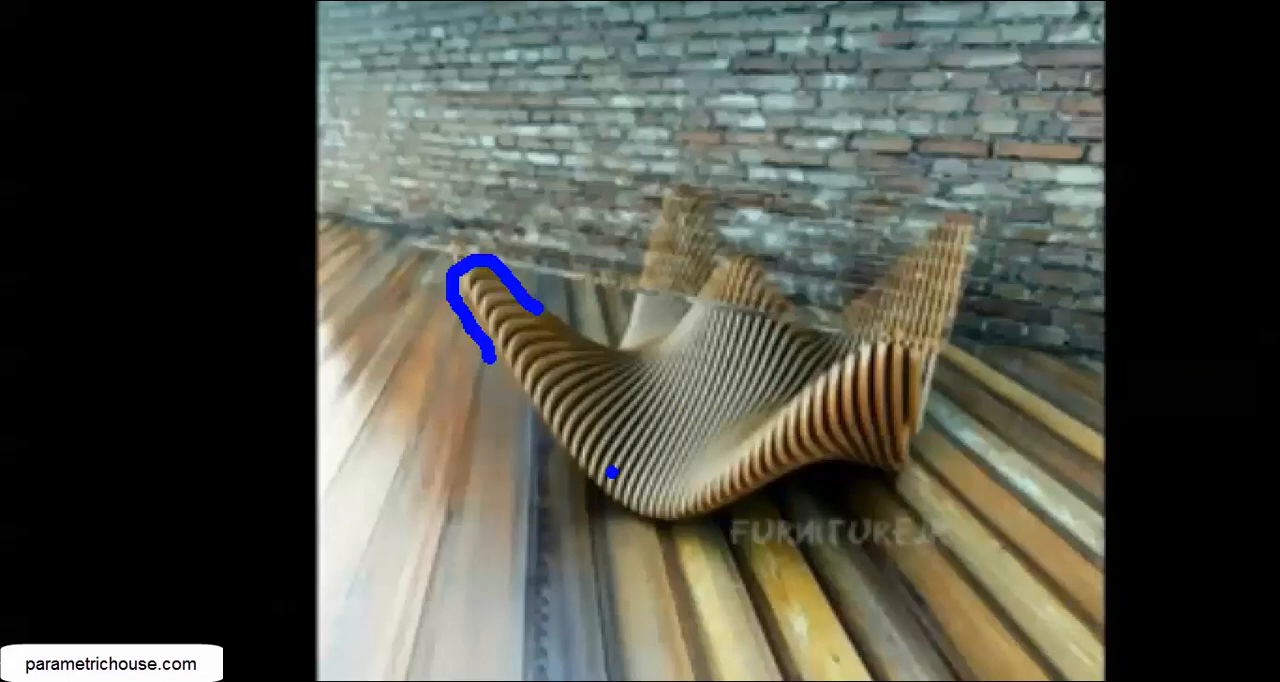
key(Escape)
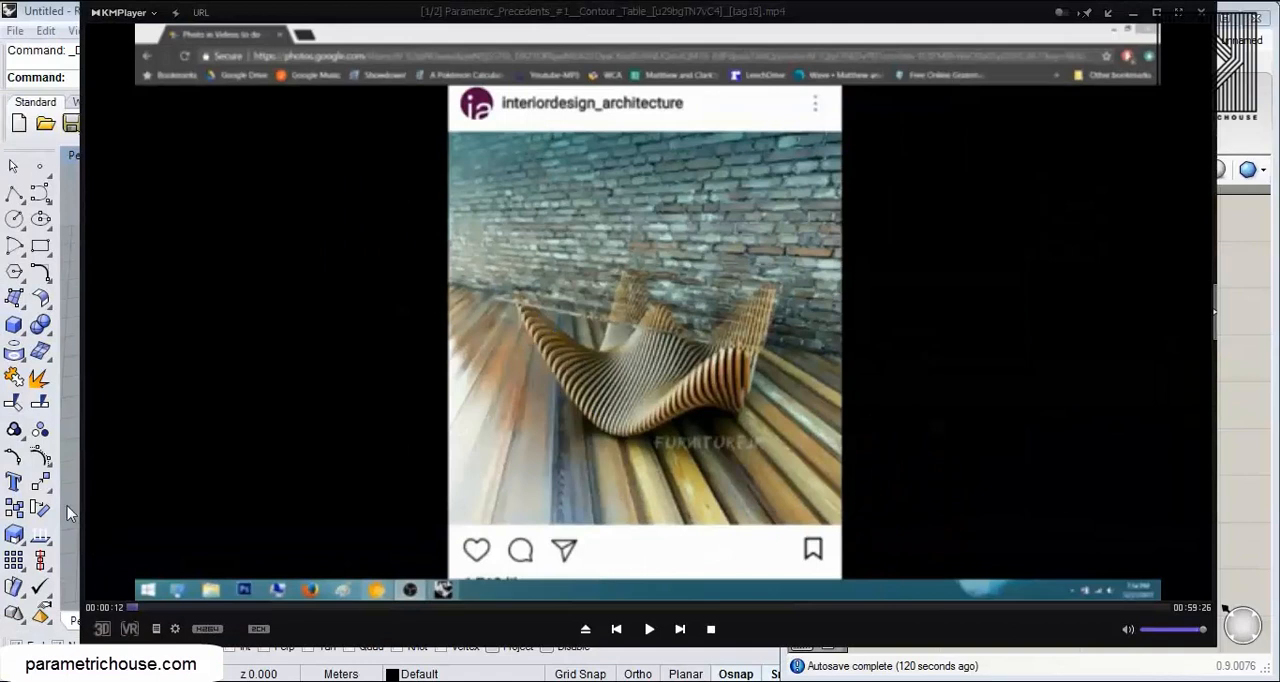
click(70, 513)
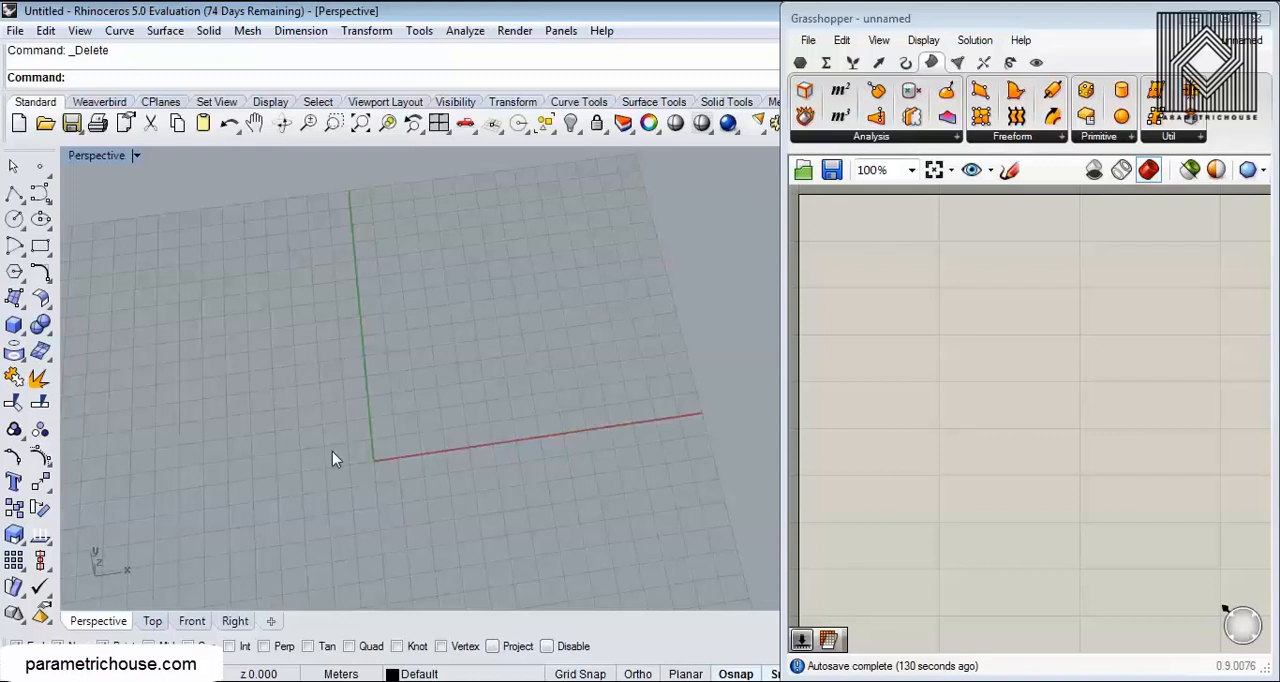
Step: Widen the Grasshopper window again and place a Plane Surface component on the canvas
right_drag(500, 442, 515, 431)
scroll(516, 430, down, 6)
shift+right_drag(595, 389, 559, 413)
drag(969, 28, 1278, 30)
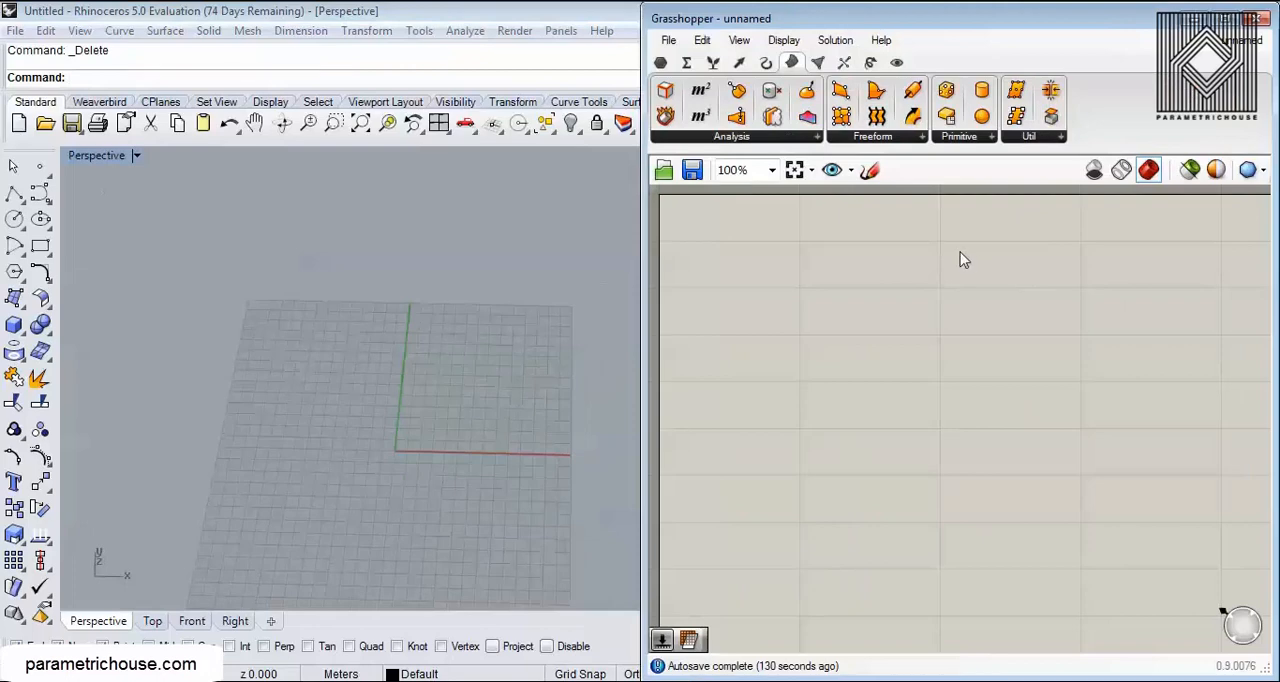
click(968, 140)
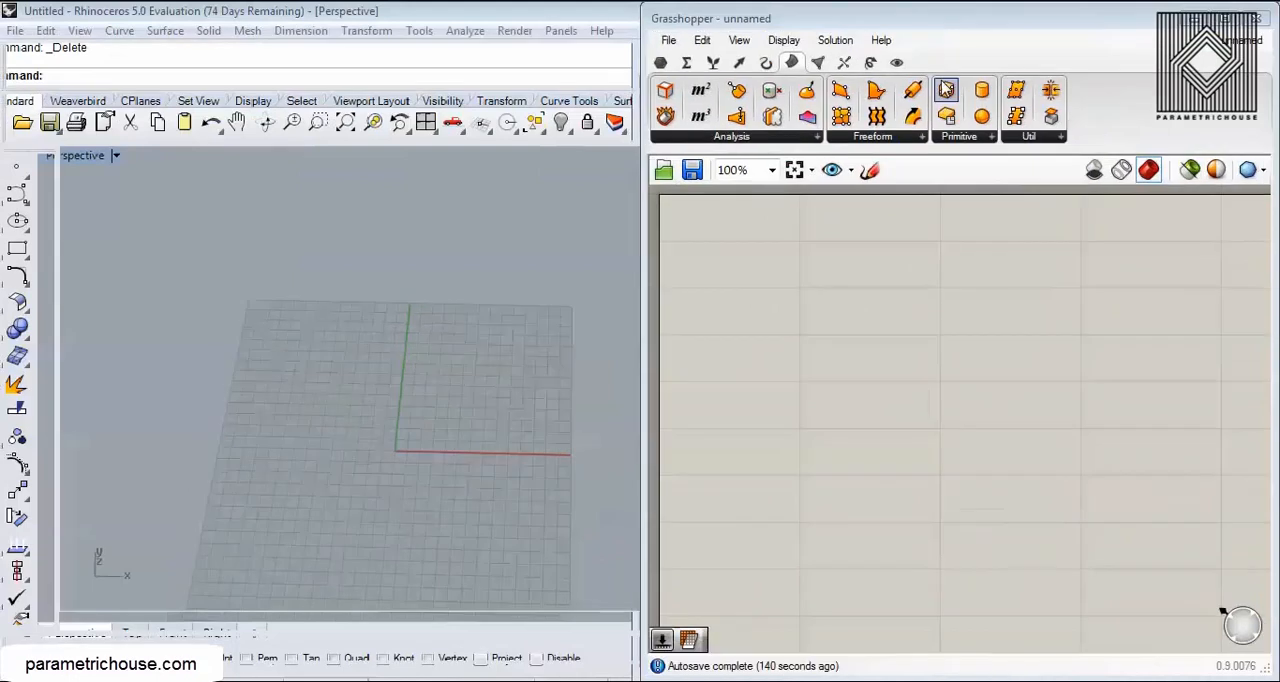
click(961, 140)
click(991, 181)
click(1118, 515)
right_drag(1086, 434, 979, 299)
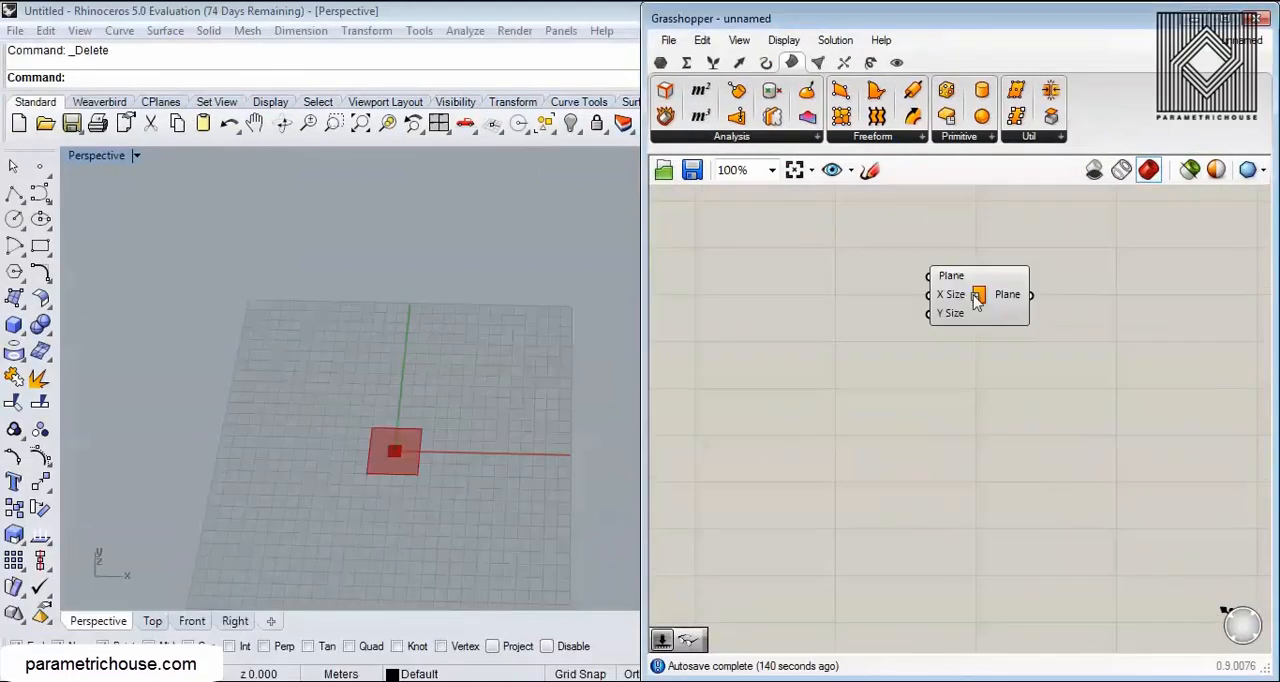
scroll(979, 299, up, 3)
drag(979, 299, 1080, 371)
Step: Add the Bifocals component to the canvas so that components carry name labels
click(660, 63)
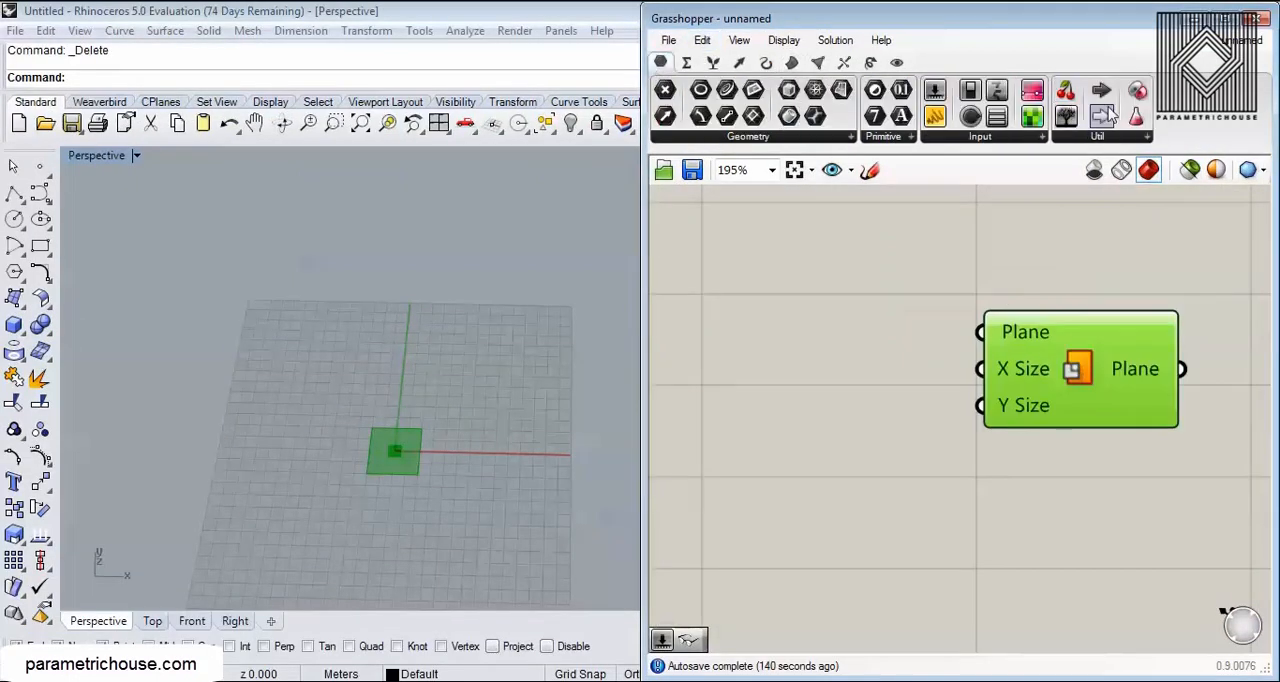
double_click(747, 369)
text(bif)
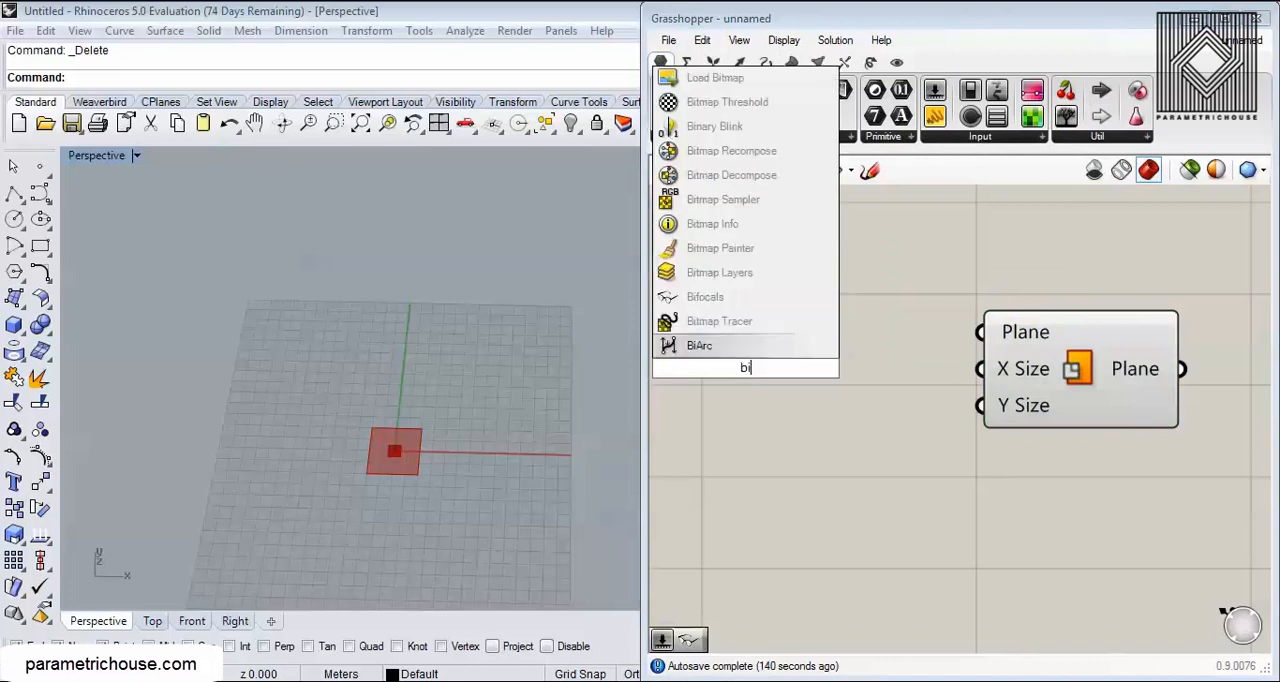
key(Return)
drag(781, 367, 686, 296)
scroll(951, 433, down, 5)
scroll(890, 380, up, 5)
right_drag(1078, 440, 853, 353)
scroll(851, 353, up, 3)
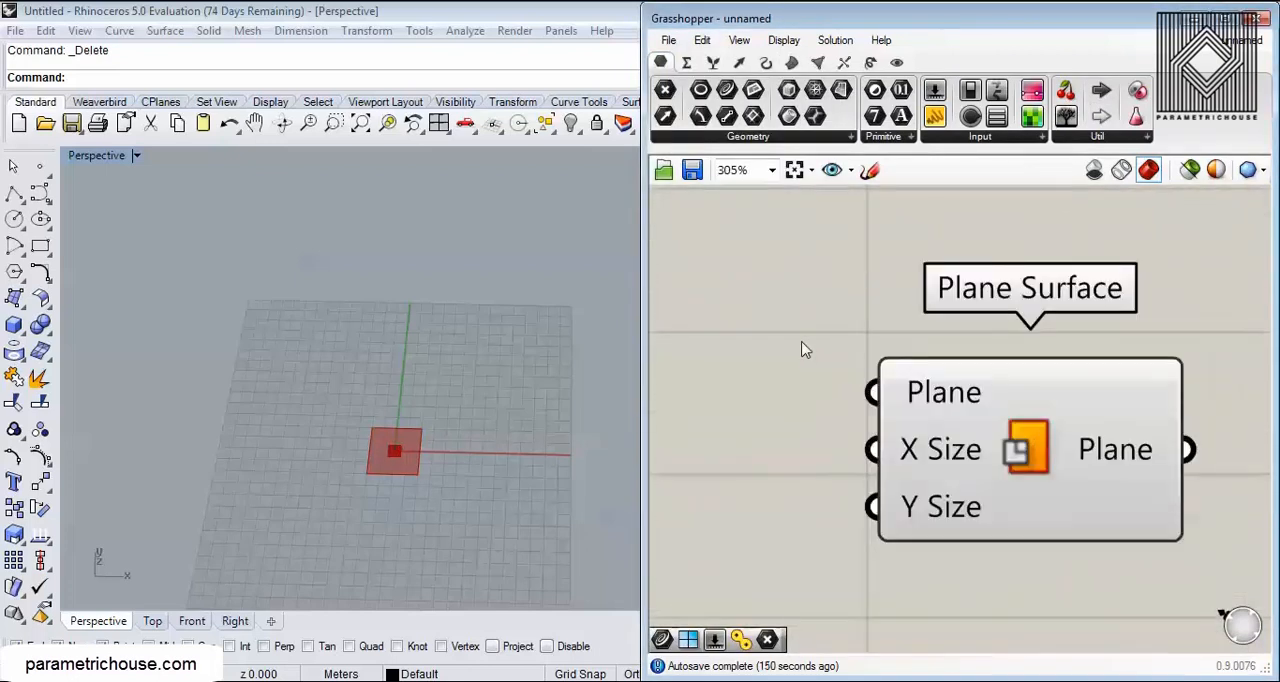
Step: Examine the default plane surface's extents along X and Y around the origin in the Perspective viewport
scroll(401, 370, up, 4)
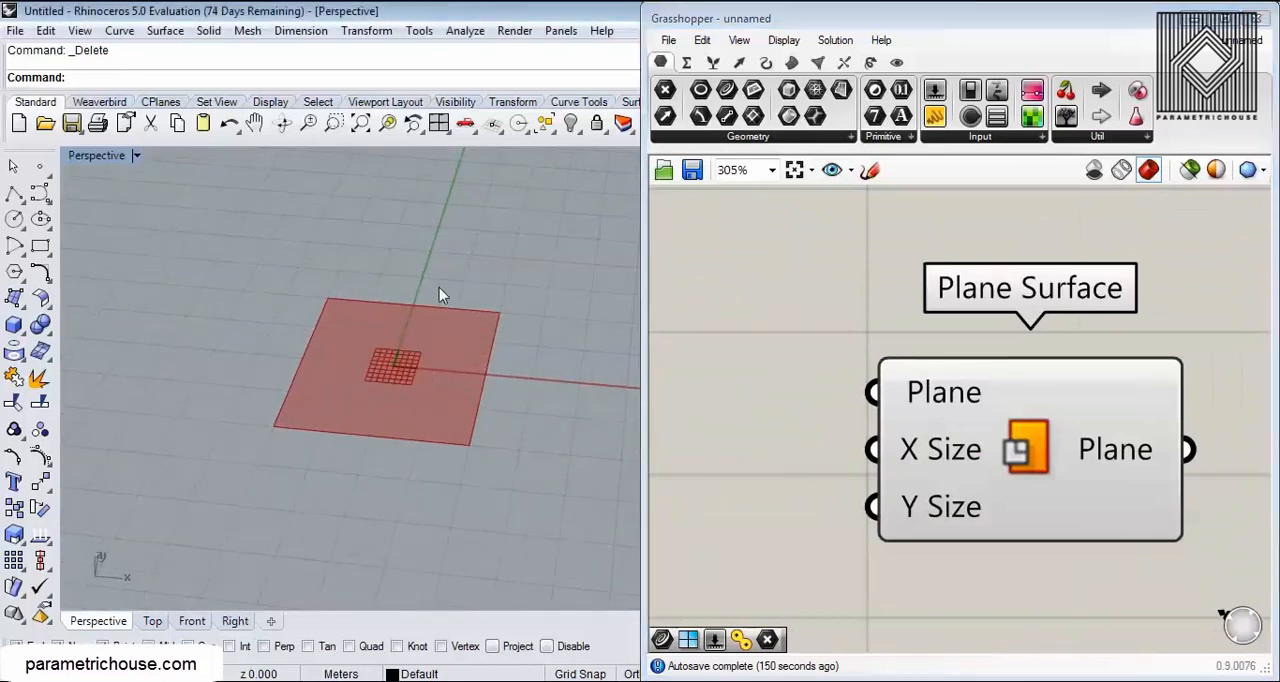
right_drag(791, 410, 761, 302)
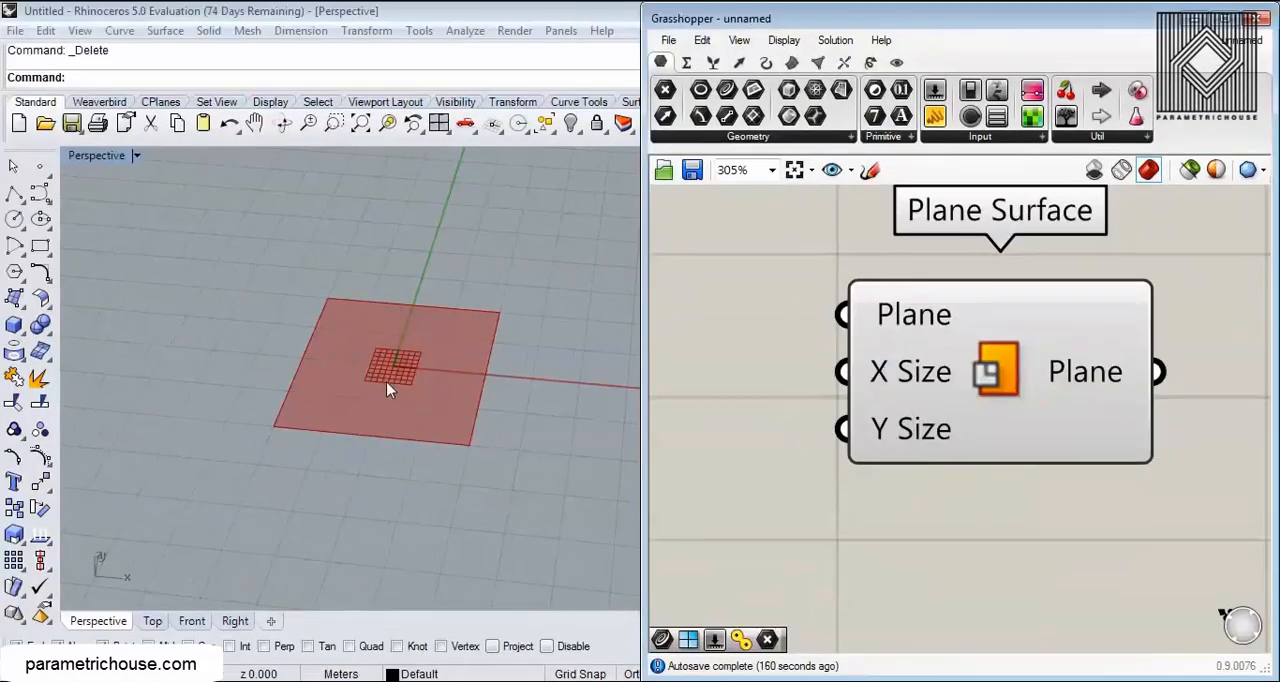
scroll(397, 378, up, 2)
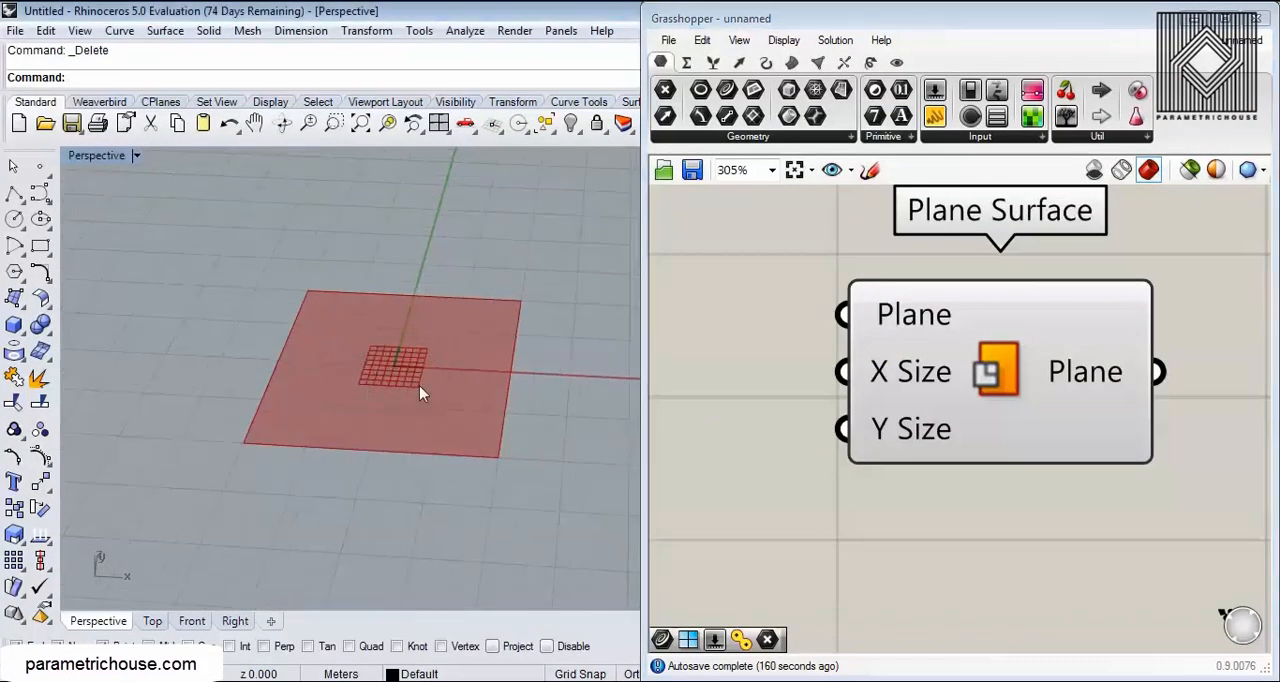
key(ctrl+2)
mouse_move(283, 345)
mouse_down()
mouse_move(265, 375)
mouse_move(514, 372)
mouse_move(507, 388)
mouse_up()
key(g)
drag(371, 448, 413, 295)
drag(358, 447, 394, 455)
drag(388, 299, 445, 299)
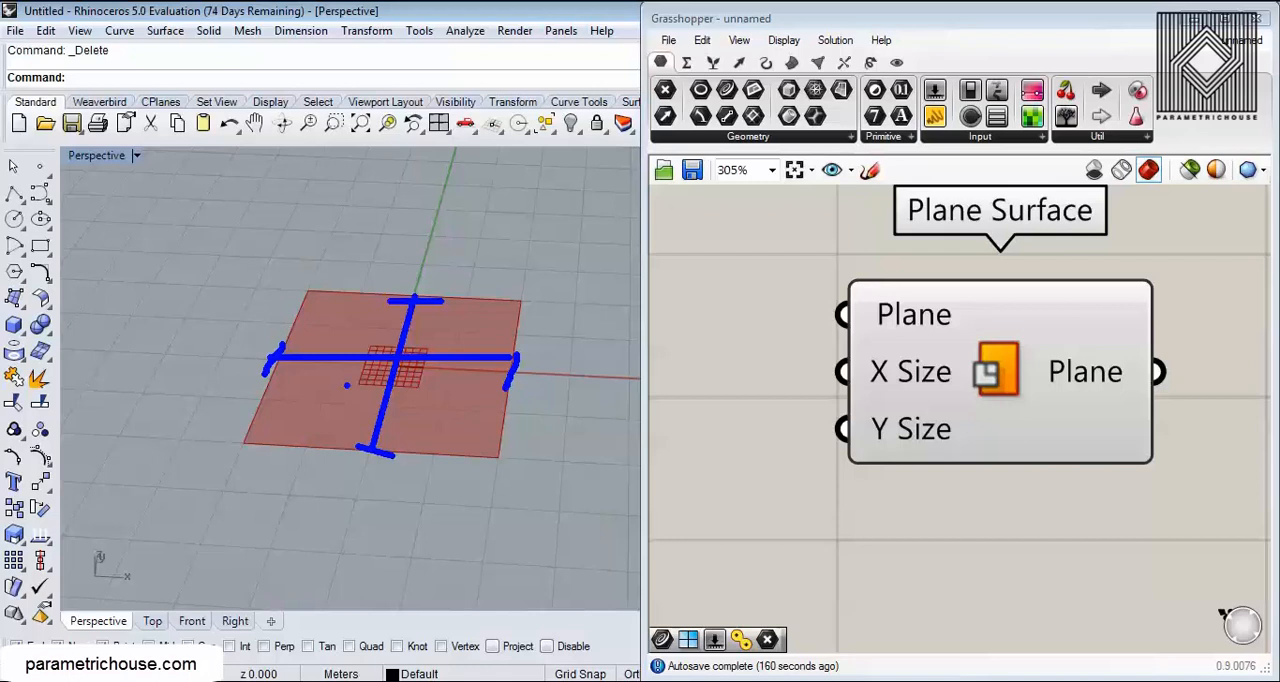
key(Escape)
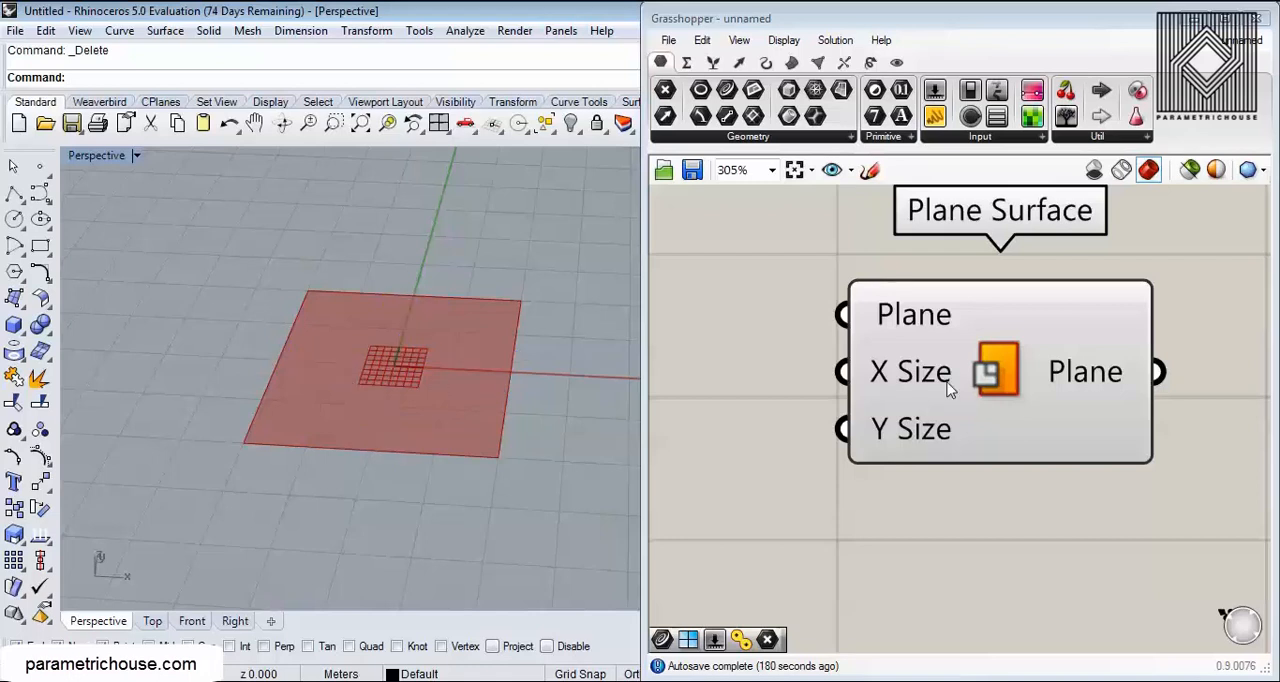
Step: Add a number slider with value 25.5 and connect it to the X Size input of Plane Surface
scroll(866, 404, down, 2)
double_click(868, 397)
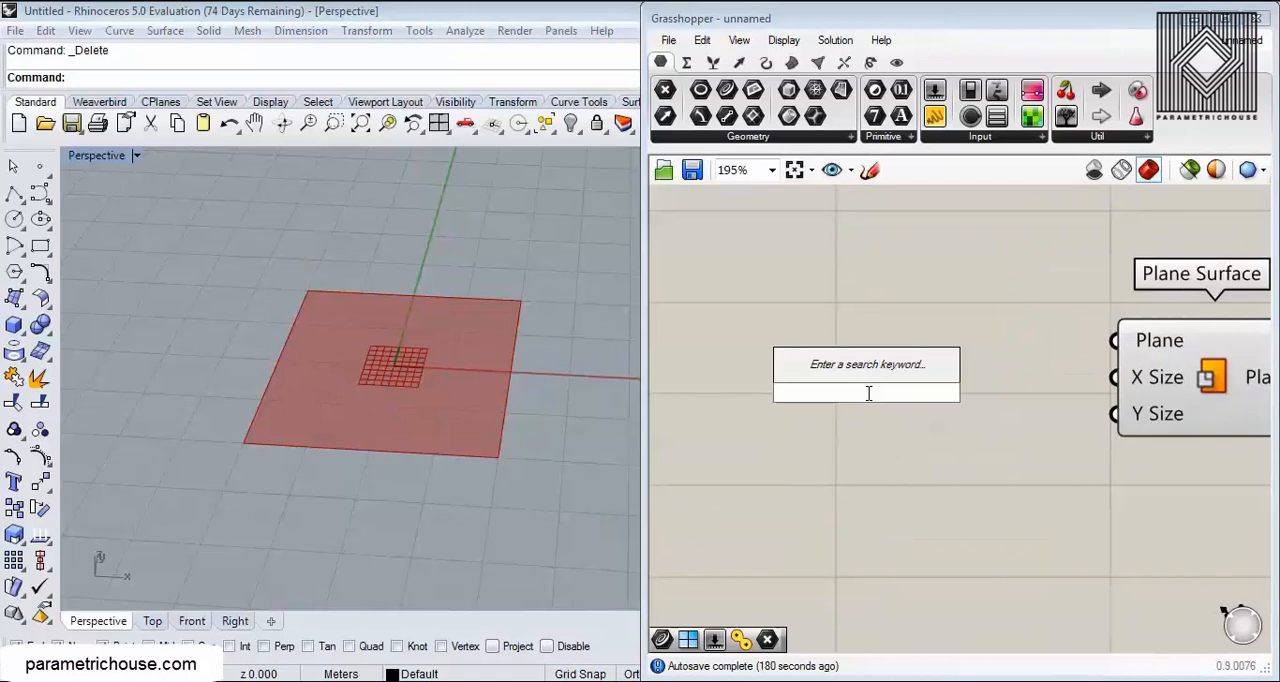
text(2)
key(BackSpace)
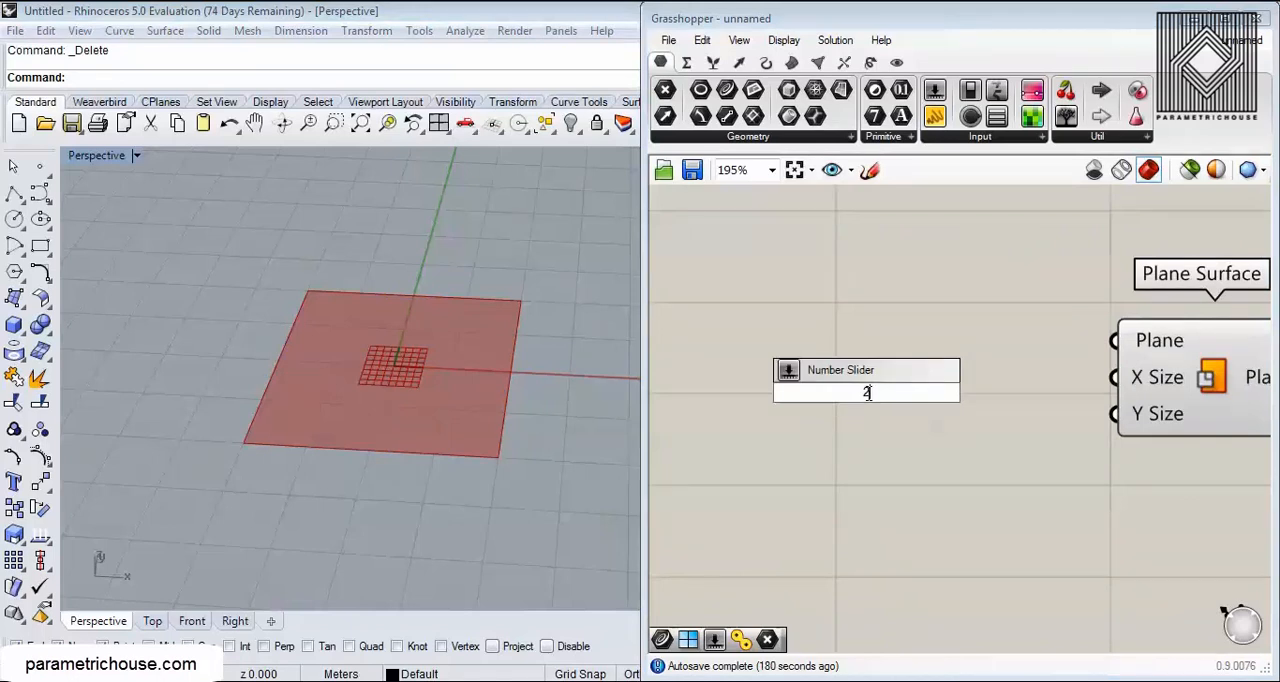
text(5.5)
key(Return)
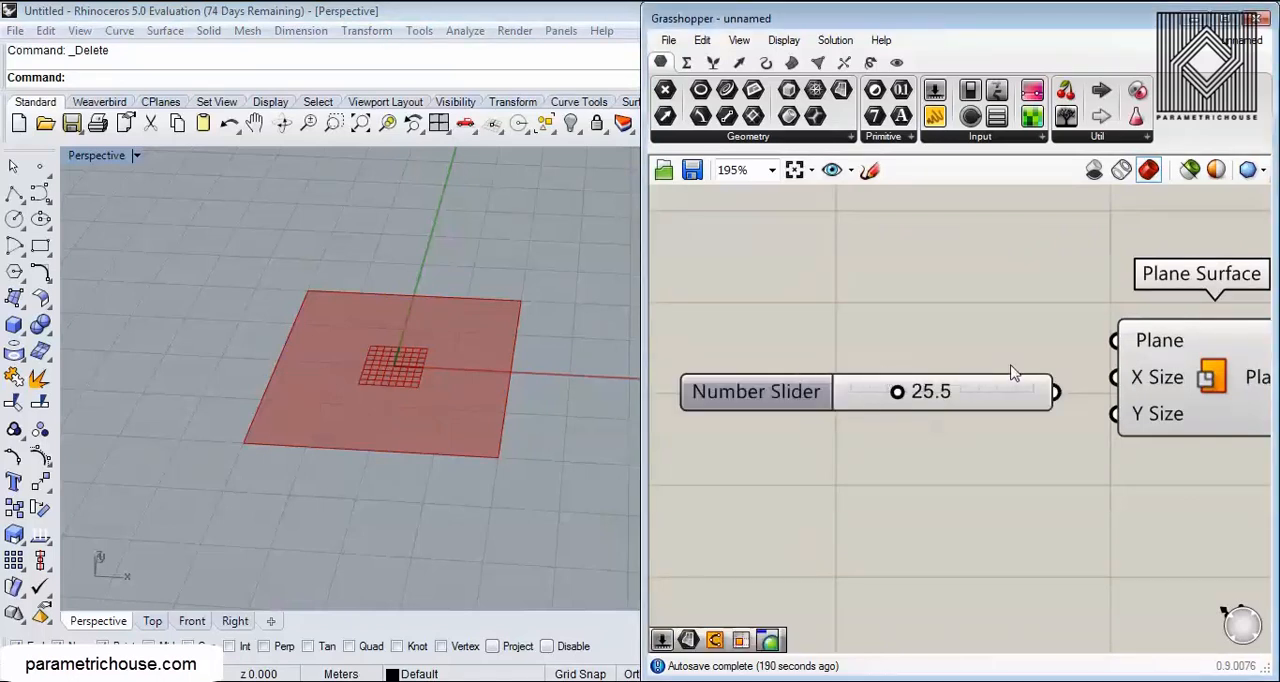
right_drag(1122, 386, 976, 341)
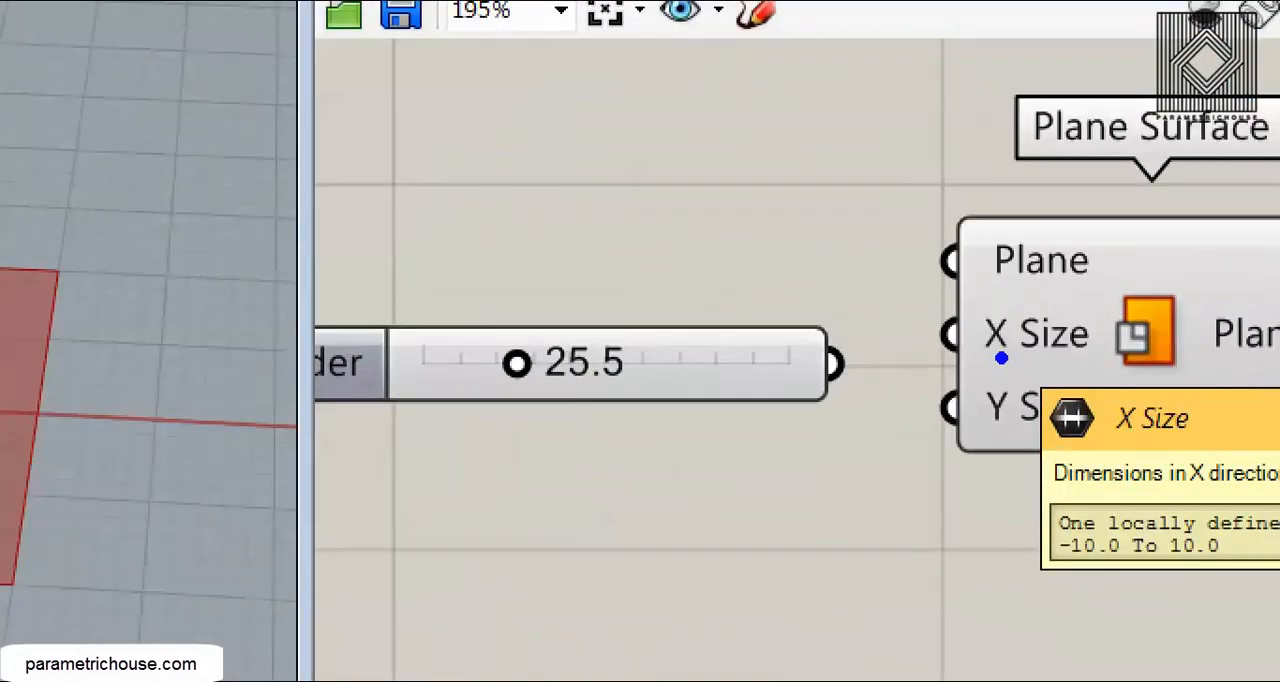
ctrl+drag(1052, 406, 1108, 447)
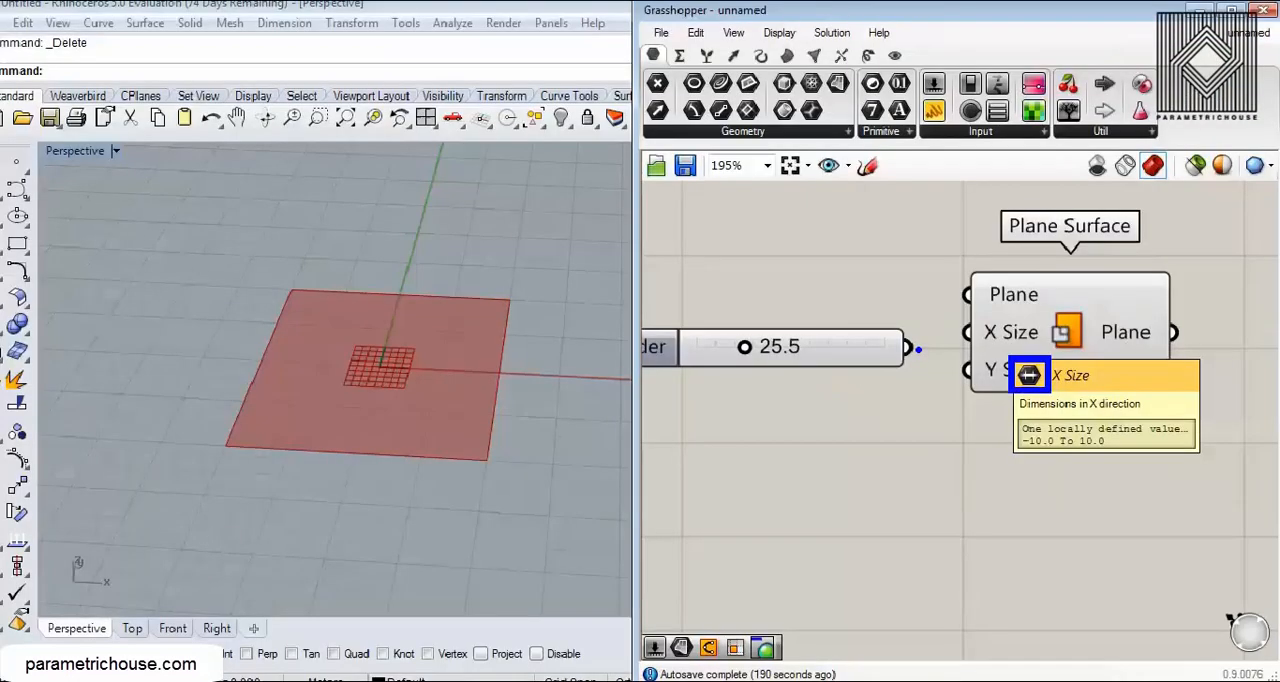
drag(908, 347, 966, 334)
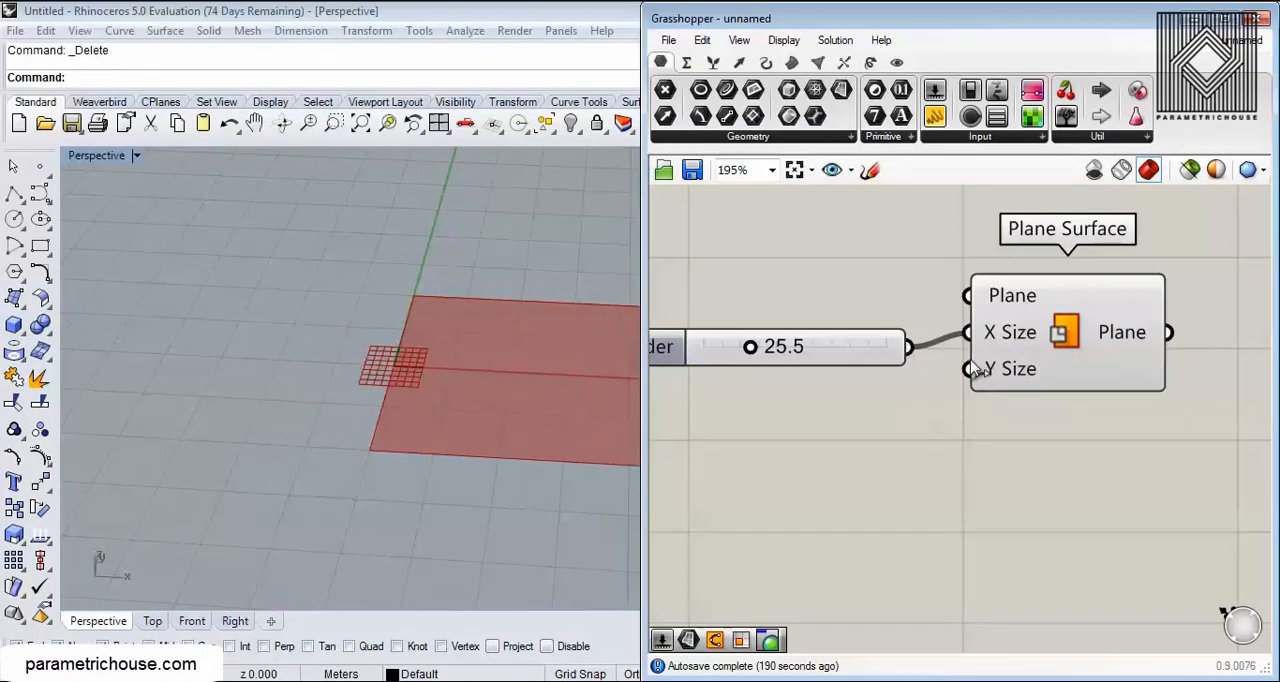
Step: Inspect the domain that the X Size input inherits from the number slider
right_drag(998, 334, 912, 343)
mouse_move(912, 343)
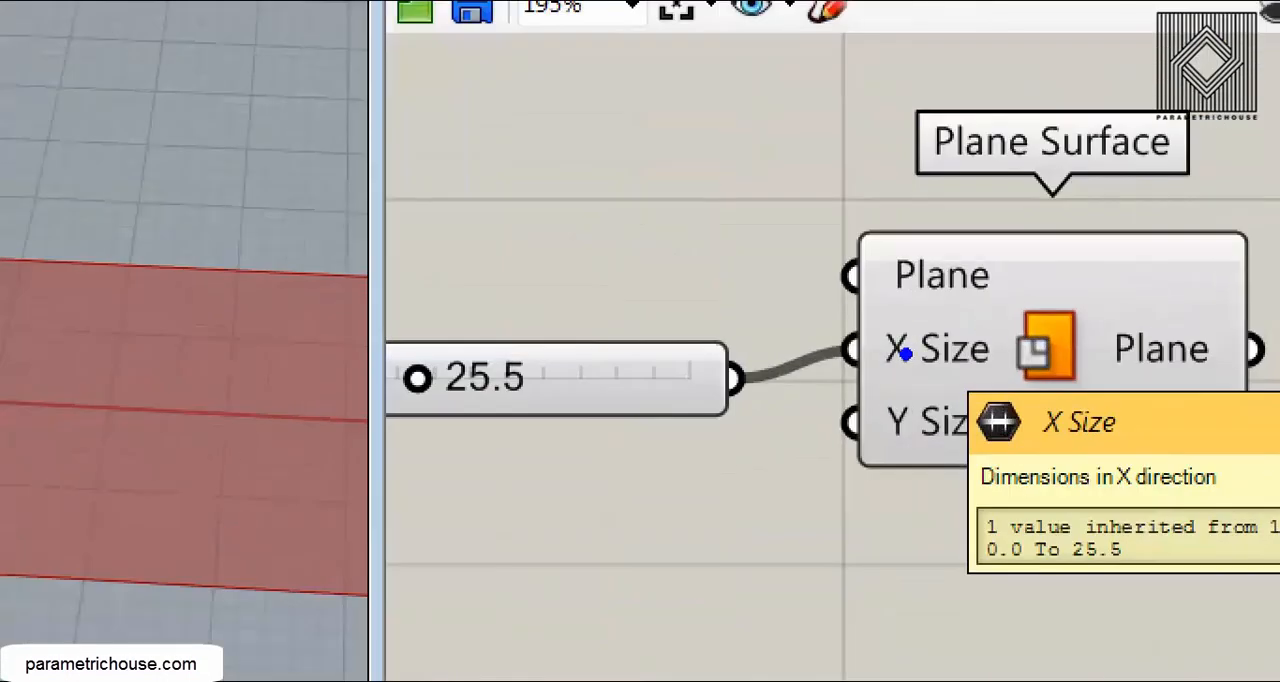
ctrl+drag(966, 524, 1040, 577)
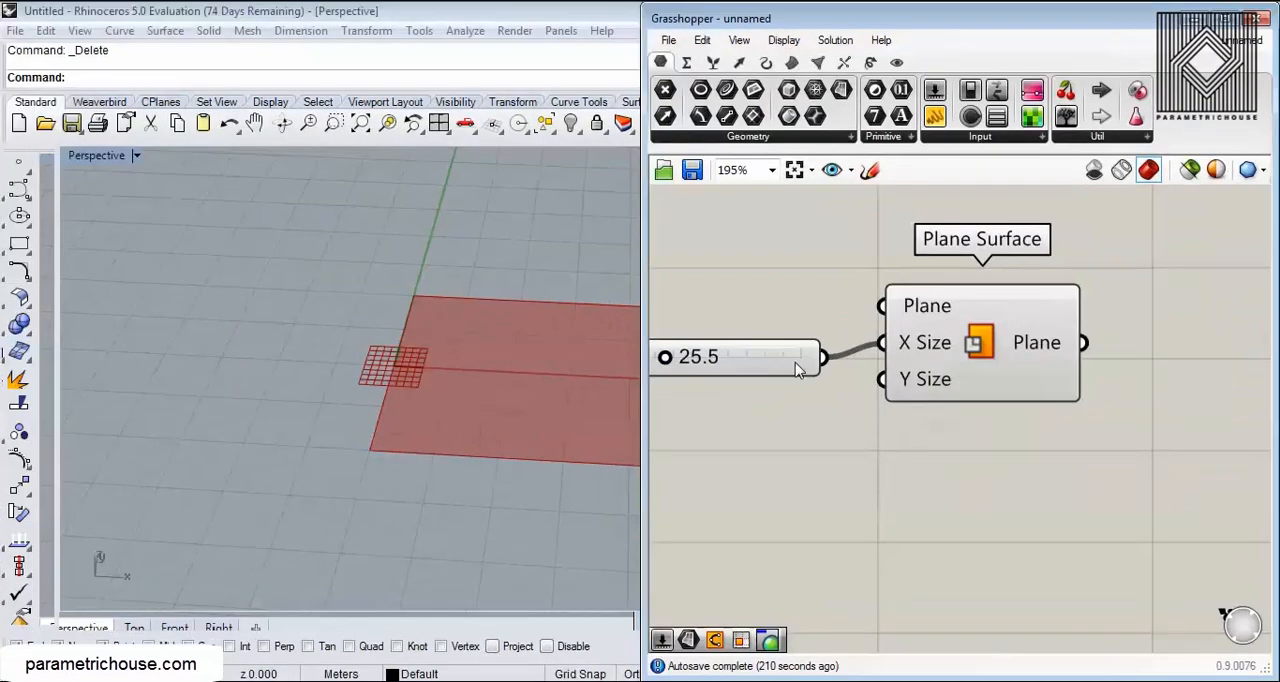
click(621, 365)
Step: Raise the X Size number slider to 41.9 while checking the stretched surface in the Perspective viewport
drag(822, 343, 881, 399)
shift+right_drag(394, 397, 278, 427)
scroll(257, 411, down, 4)
drag(664, 348, 696, 358)
right_drag(759, 432, 807, 423)
Step: Duplicate the number slider, connect the copy to the Y Size input and adjust it to 28.6
click(821, 335)
key(ctrl+c)
key(ctrl+v)
drag(828, 350, 925, 383)
drag(758, 403, 773, 397)
drag(872, 333, 931, 370)
right_drag(412, 370, 462, 323)
drag(772, 390, 726, 392)
Step: Drive Y Size with the X Size slider too, deleting the duplicate slider, and set the shared slider to 52.1
drag(874, 334, 931, 370)
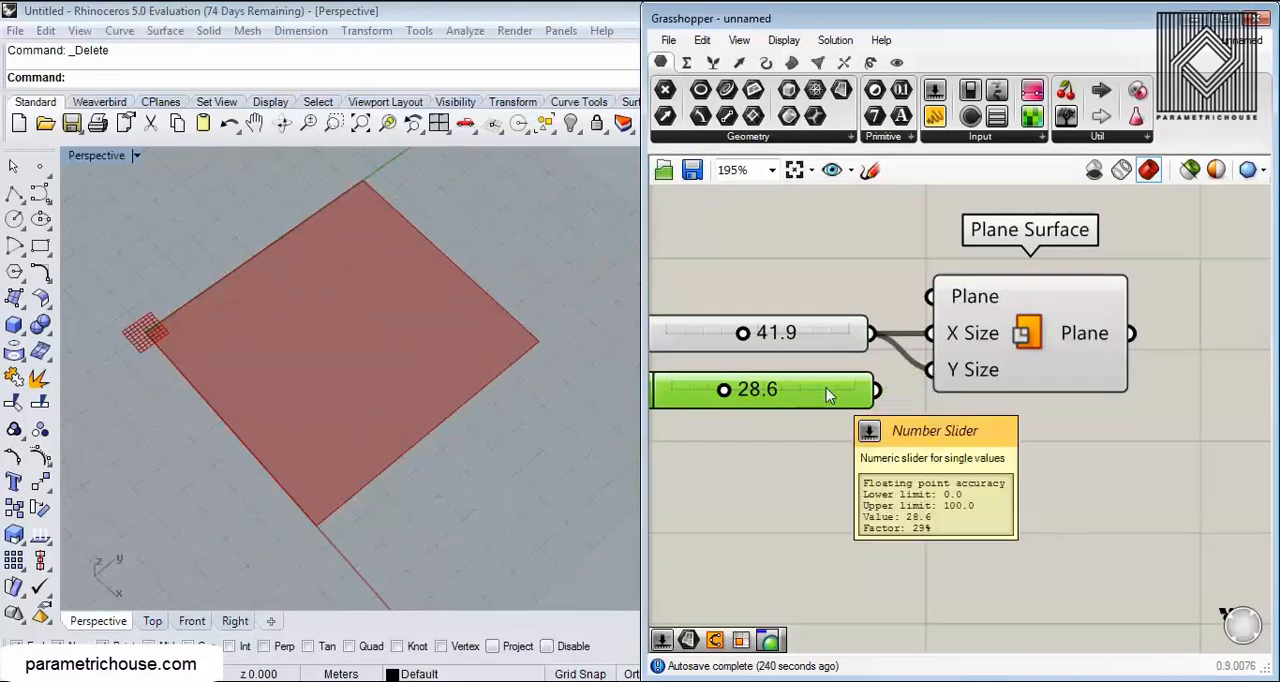
key(Delete)
drag(790, 330, 766, 368)
right_drag(417, 426, 509, 424)
scroll(509, 424, down, 5)
scroll(509, 424, up, 6)
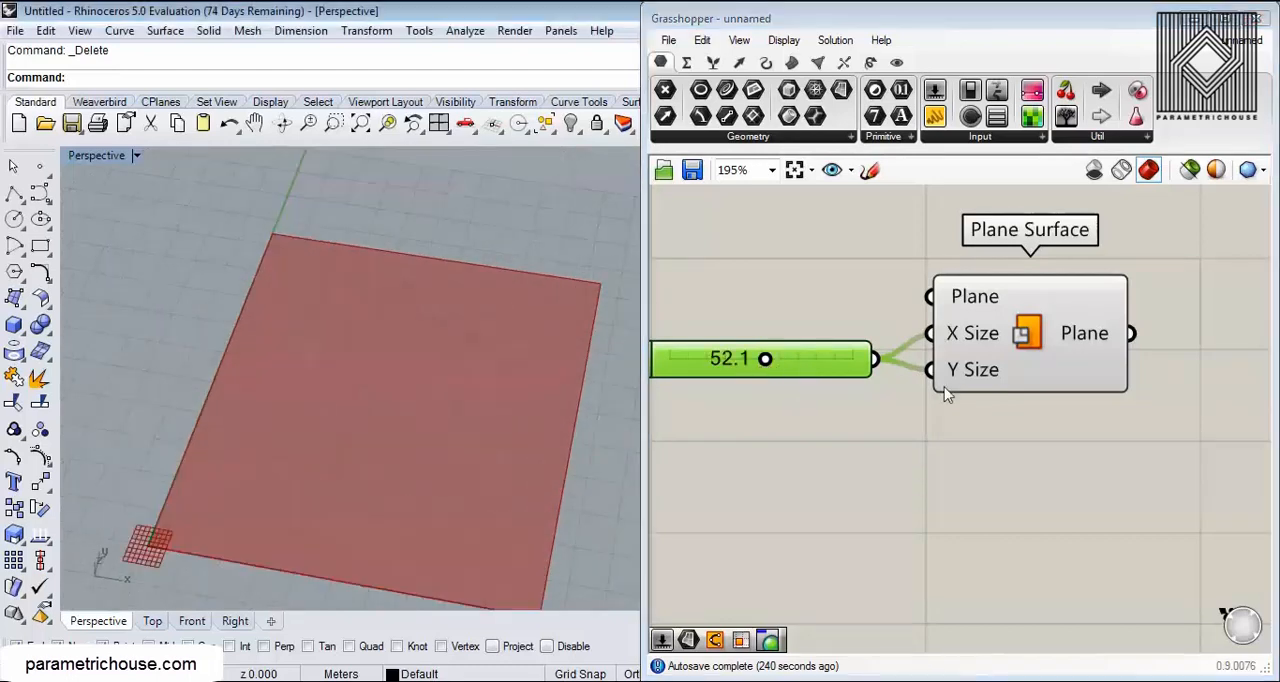
scroll(1045, 343, down, 3)
right_drag(1054, 339, 877, 356)
scroll(850, 410, up, 5)
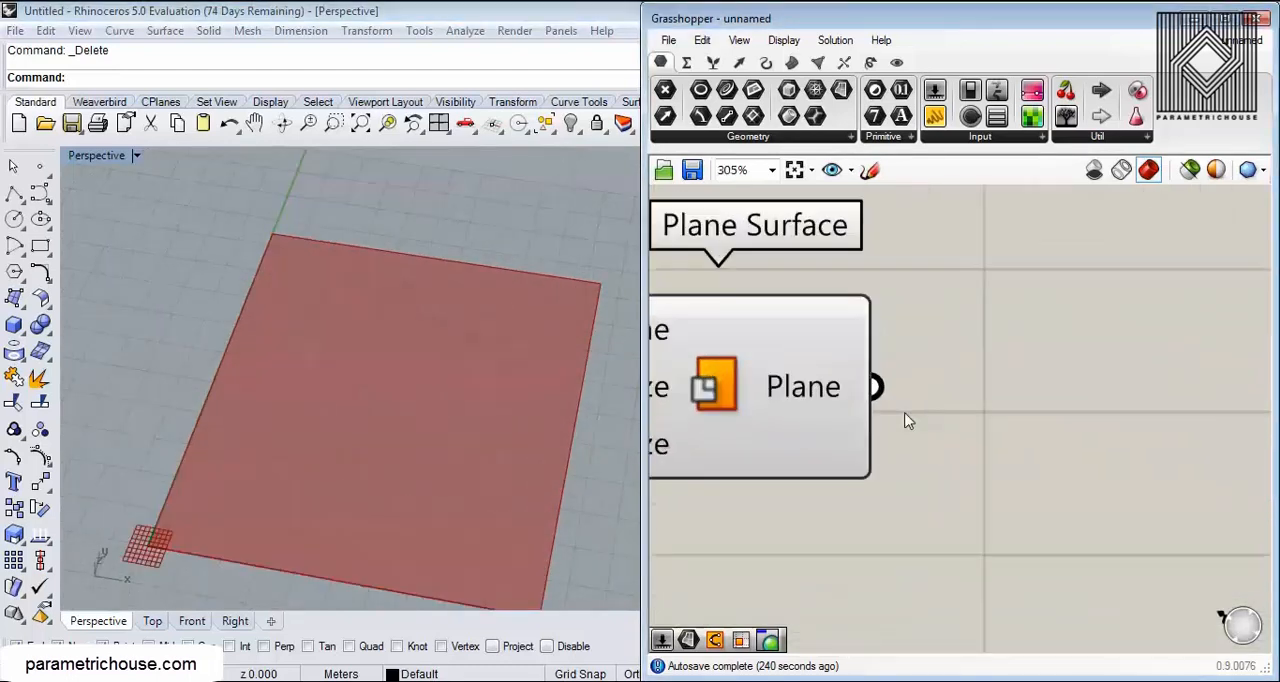
Step: Add a Divide Surface component beside Plane Surface and connect the Plane output to its Surface input
right_drag(370, 467, 479, 474)
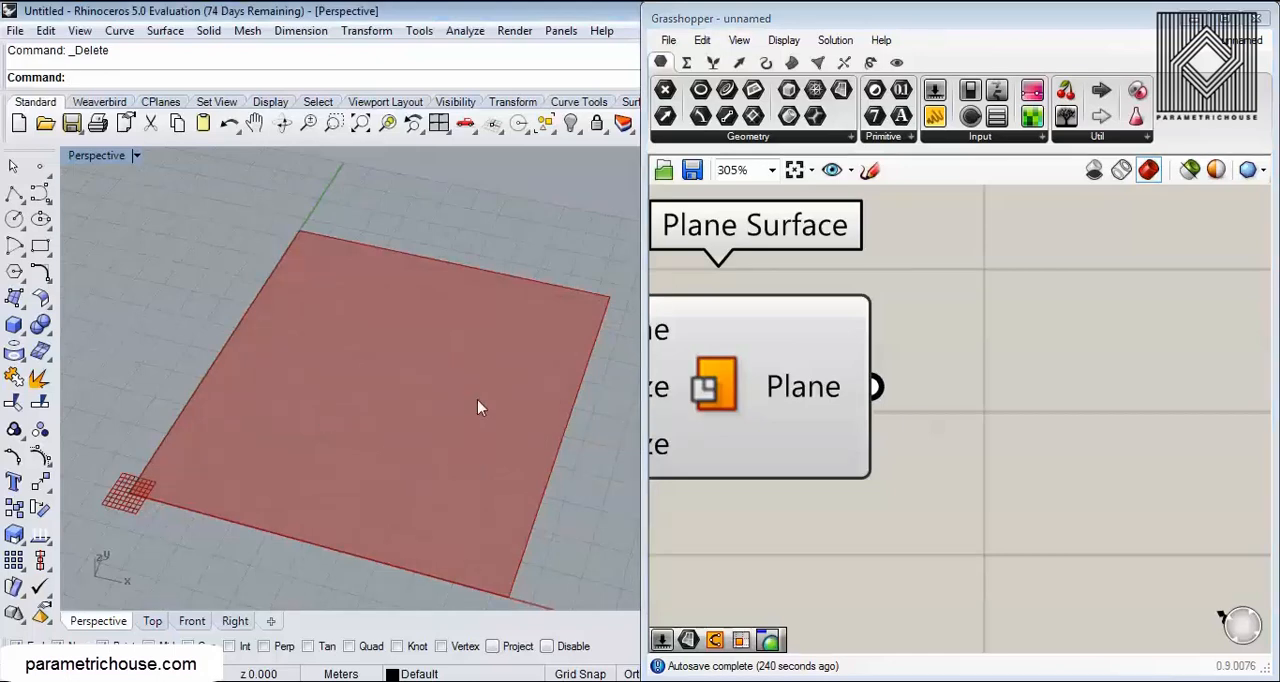
click(791, 63)
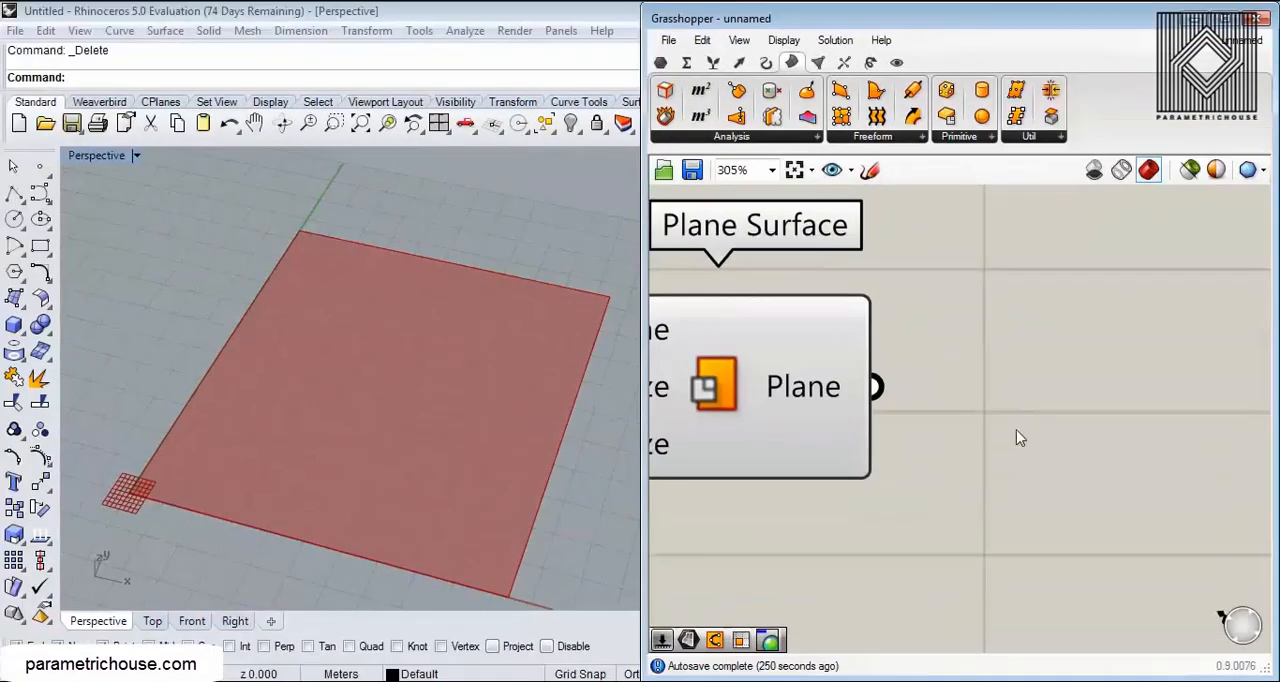
double_click(1017, 418)
text(divi)
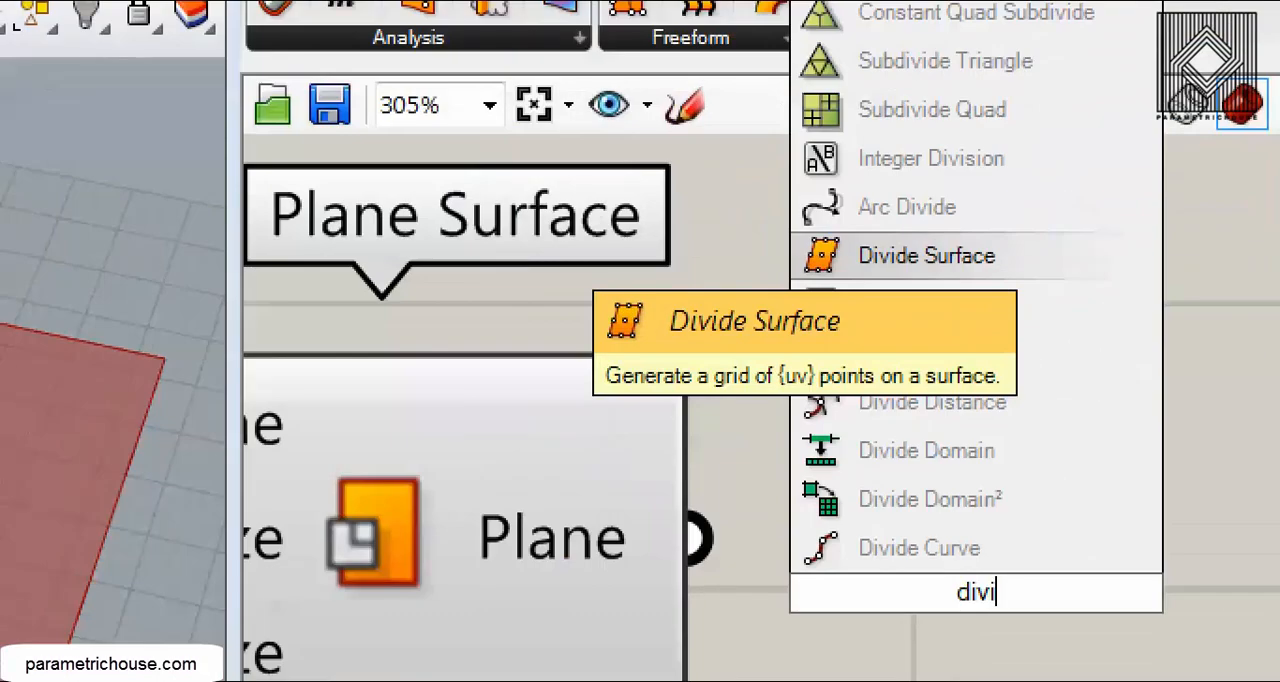
click(927, 256)
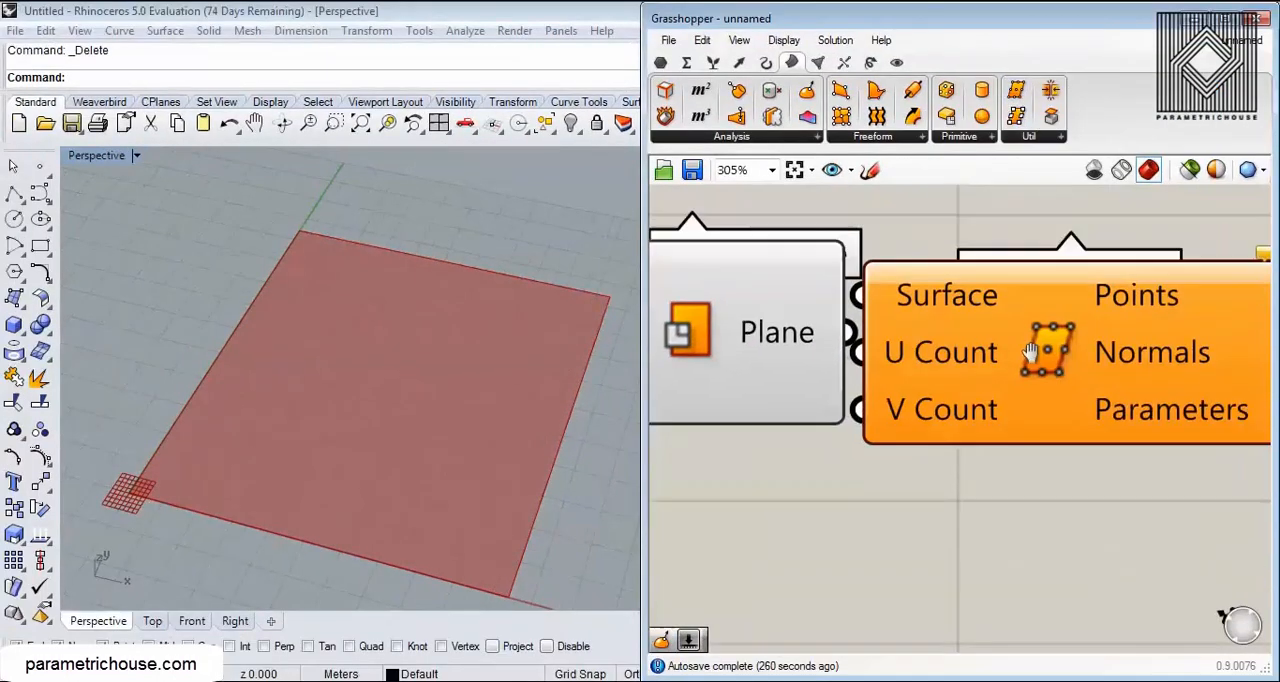
drag(822, 282, 960, 368)
right_drag(843, 374, 963, 326)
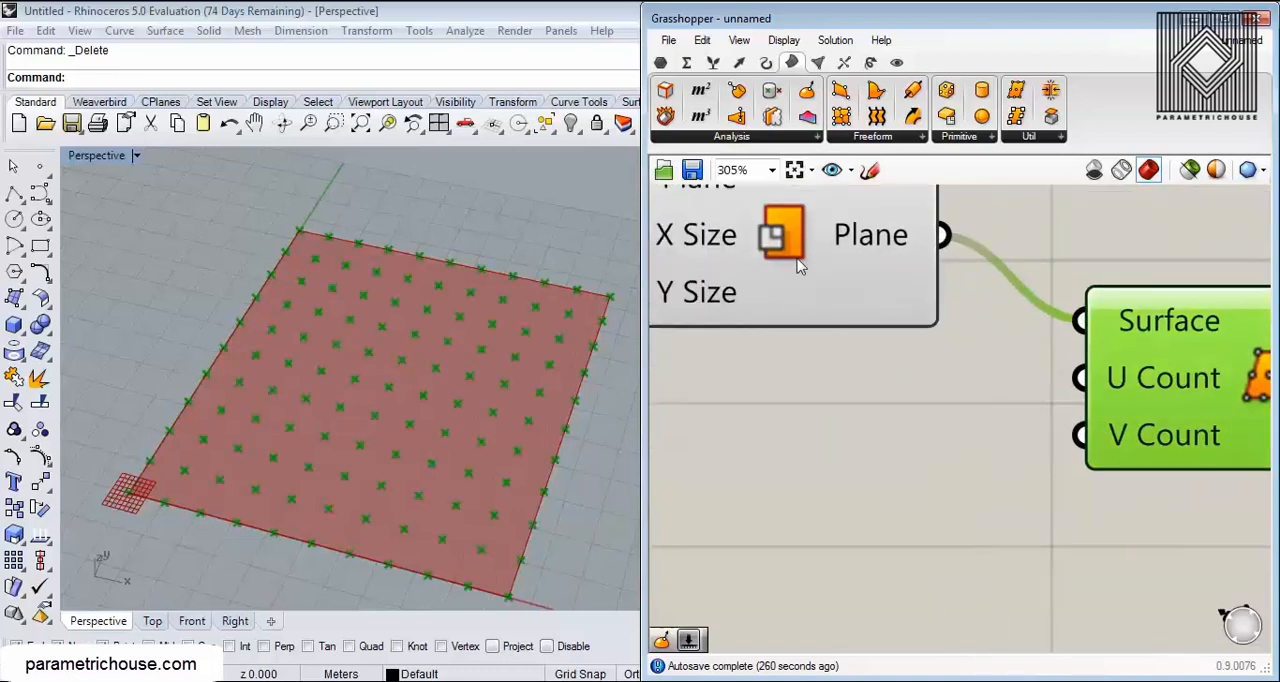
Step: Add a number slider of 50 below Plane Surface and connect it to both U Count and V Count of Divide Surface
right_click(783, 232)
scroll(882, 432, down, 4)
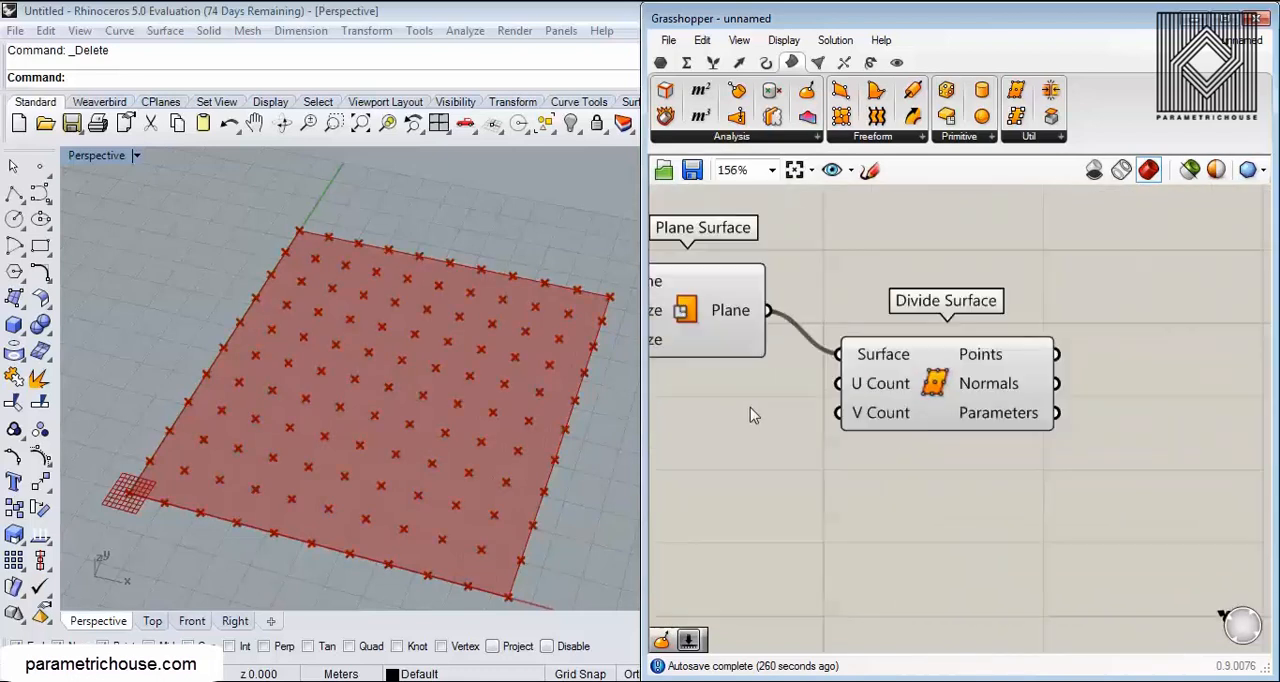
right_drag(789, 414, 837, 434)
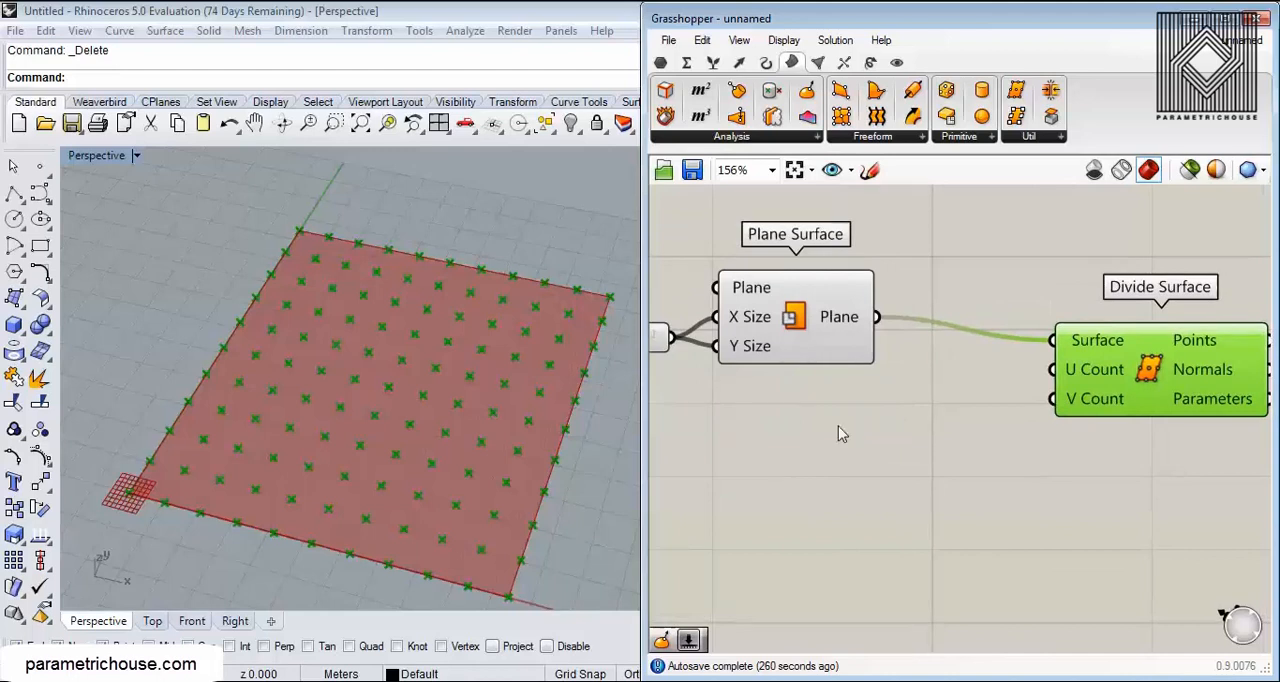
double_click(838, 426)
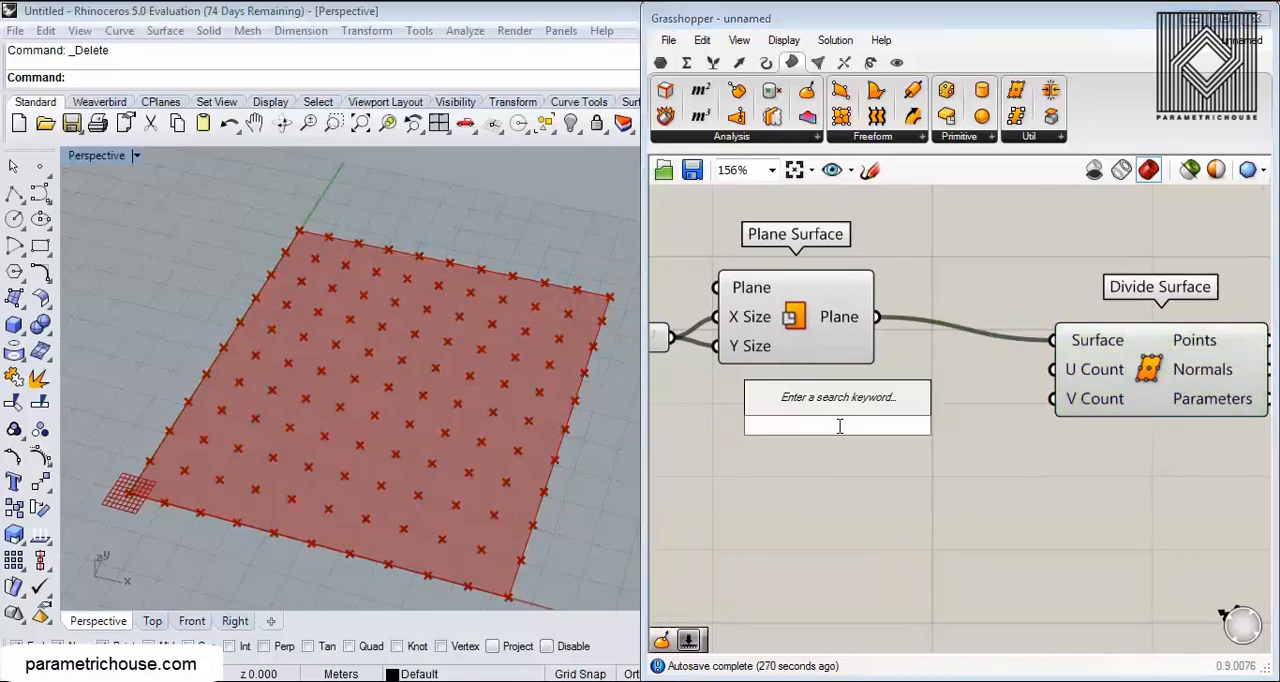
text(Number Slider)
key(Return)
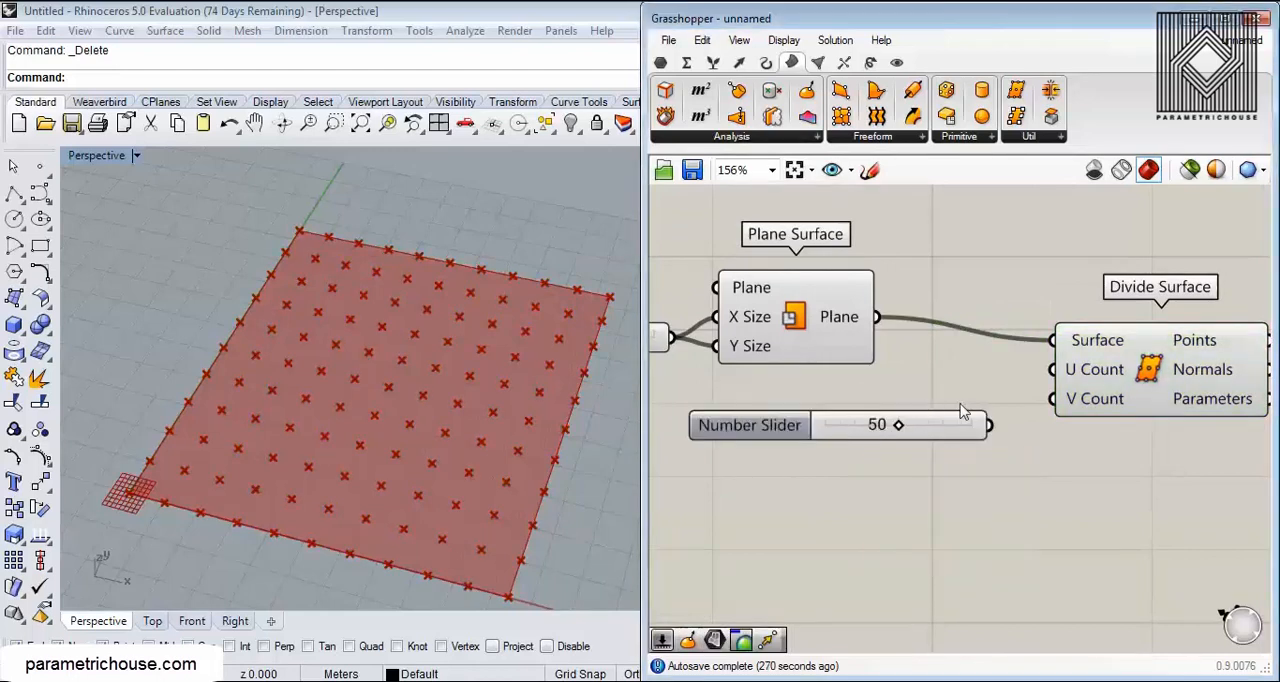
drag(990, 425, 1052, 370)
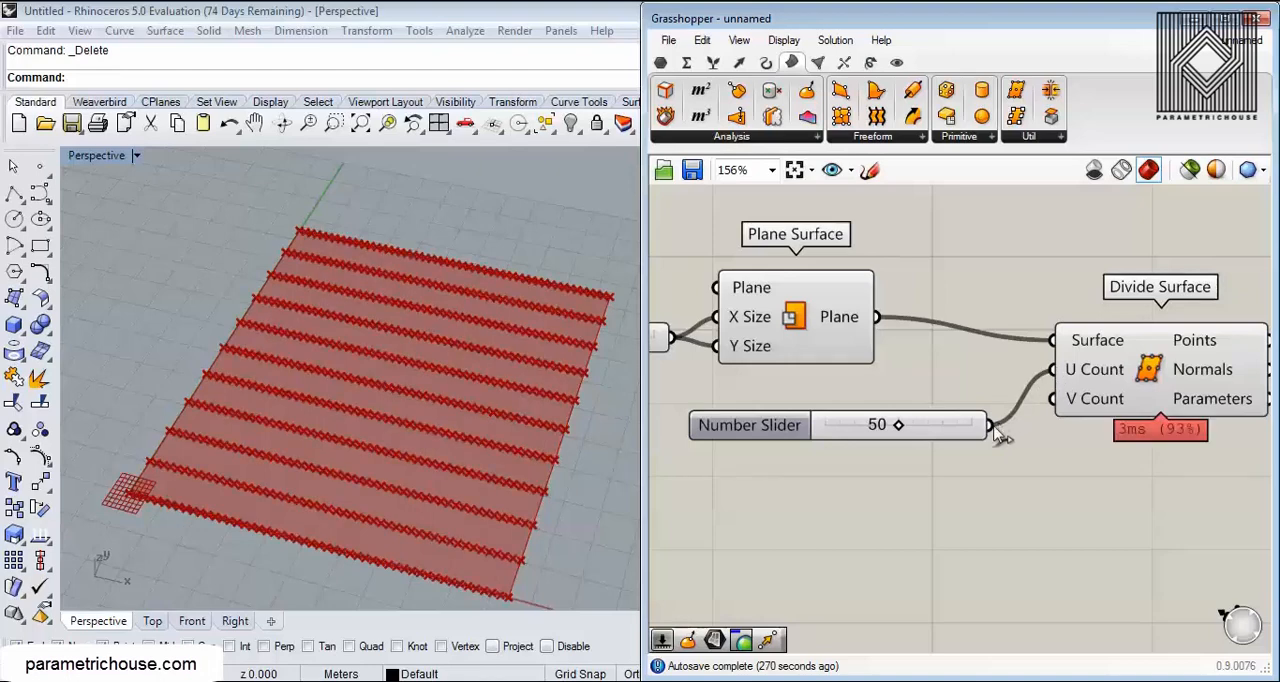
drag(992, 426, 1052, 399)
Step: Set the shared U and V count slider to 30 while checking the density of the point grid in the viewport
scroll(374, 411, up, 5)
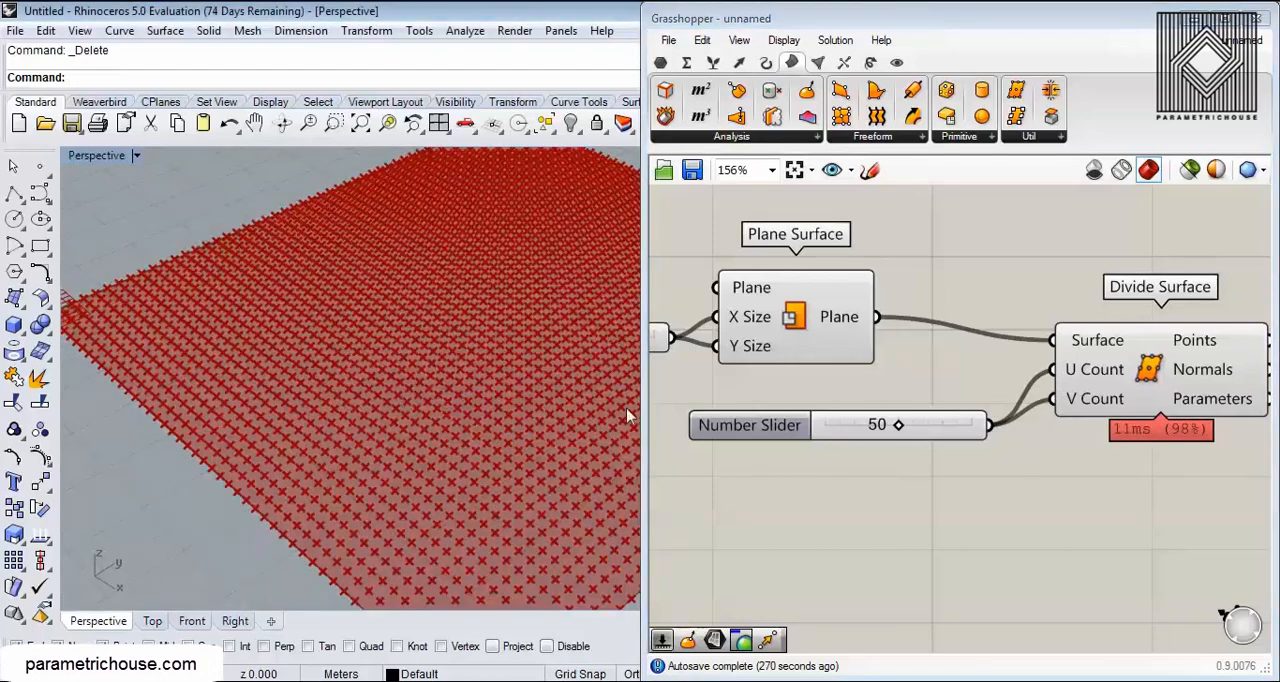
mouse_move(894, 424)
mouse_down()
mouse_move(917, 425)
mouse_move(872, 425)
mouse_move(900, 425)
mouse_up()
scroll(372, 410, down, 5)
mouse_move(115, 249)
mouse_down()
mouse_move(150, 246)
mouse_move(298, 340)
mouse_move(454, 236)
mouse_move(526, 229)
mouse_move(474, 258)
mouse_up()
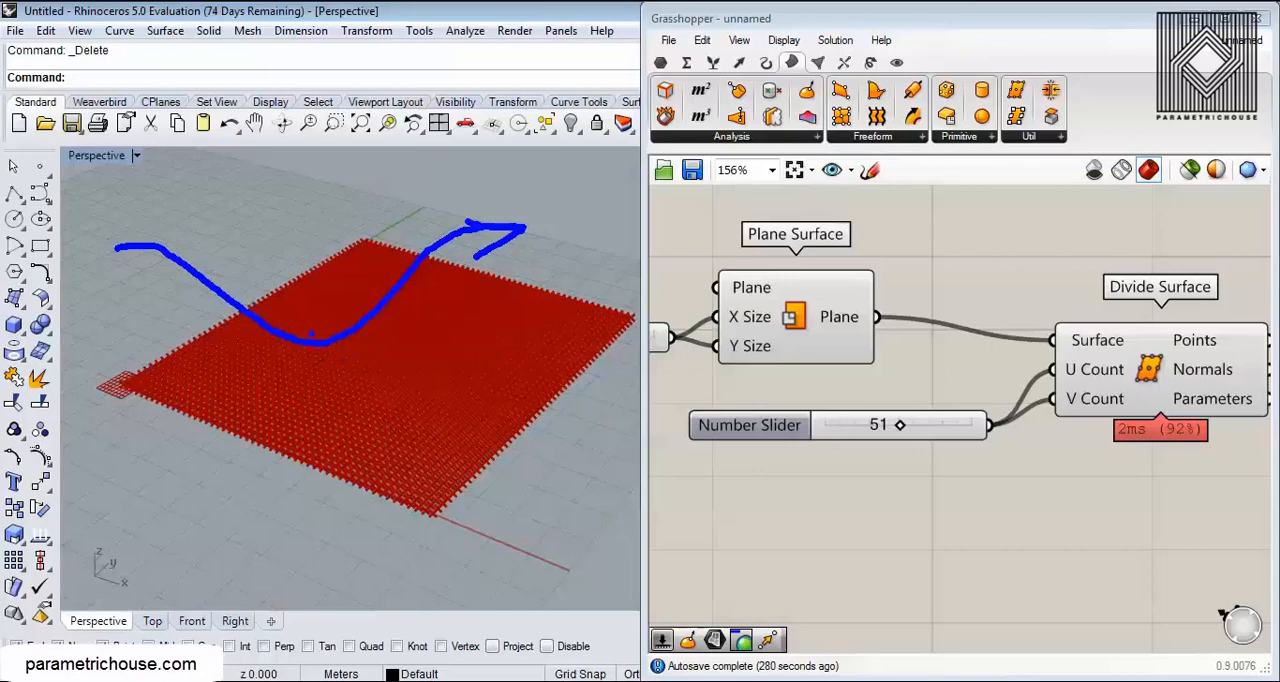
key(Escape)
scroll(250, 400, up, 4)
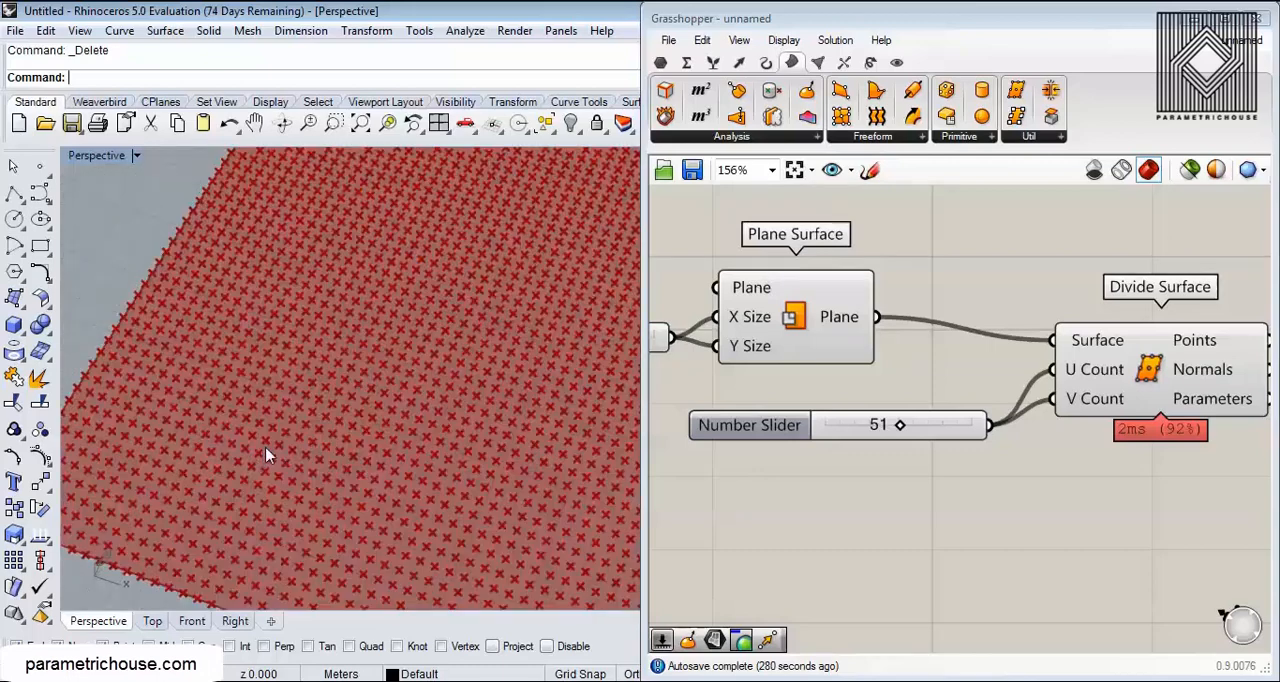
drag(900, 425, 869, 426)
scroll(973, 360, down, 2)
right_drag(965, 360, 797, 335)
drag(909, 329, 909, 350)
click(911, 289)
scroll(263, 380, down, 5)
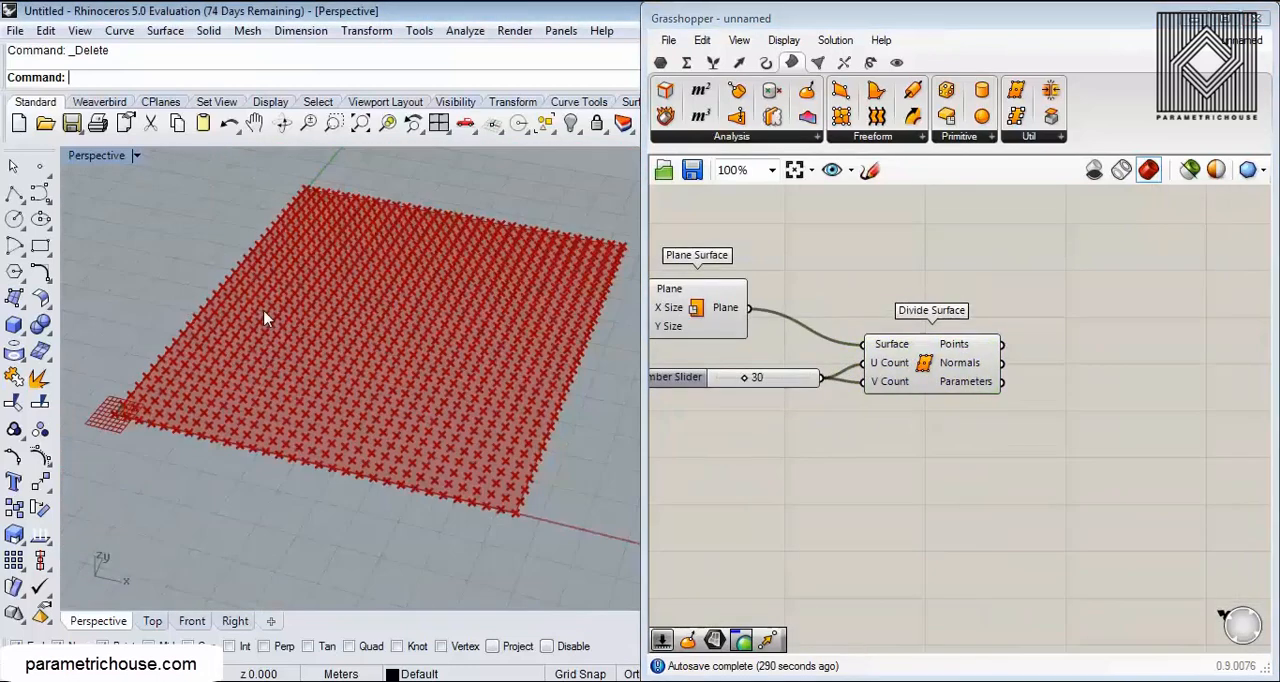
Step: Place a Surface Frames component below Divide Surface and feed it the plane surface and the count slider for U and V
scroll(266, 317, up, 7)
right_drag(917, 346, 822, 341)
scroll(823, 340, up, 3)
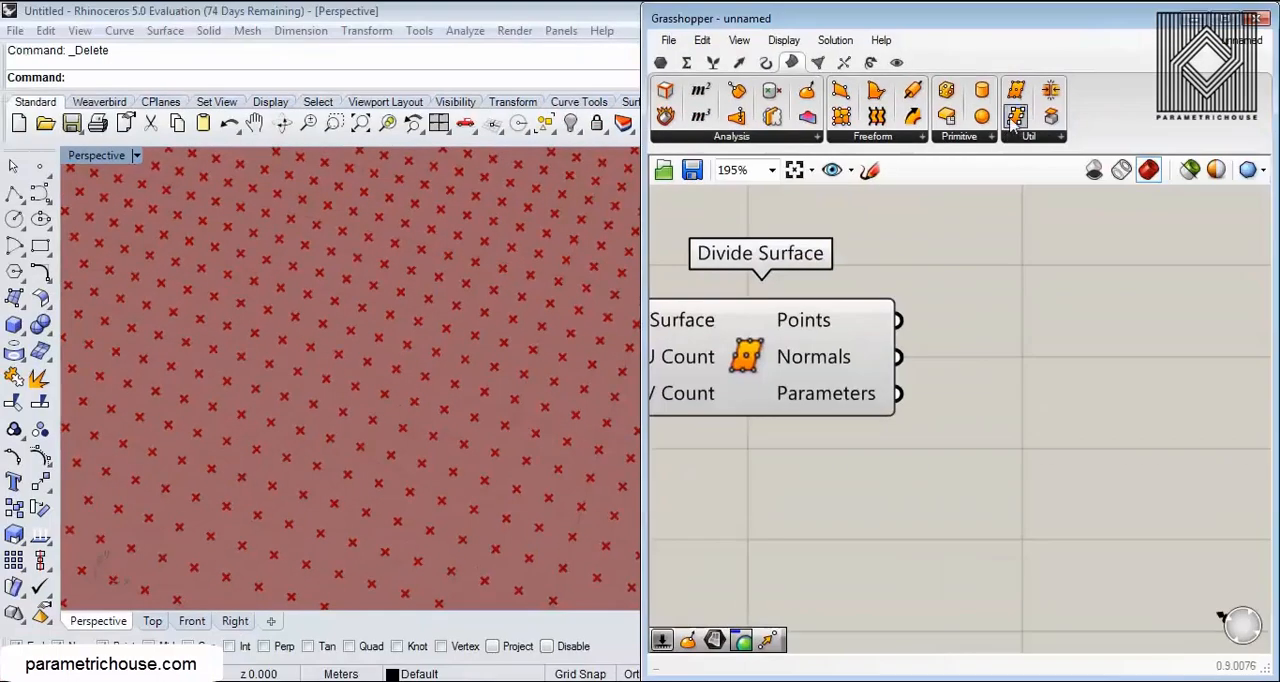
drag(1016, 112, 845, 370)
right_drag(678, 270, 810, 318)
drag(764, 263, 890, 386)
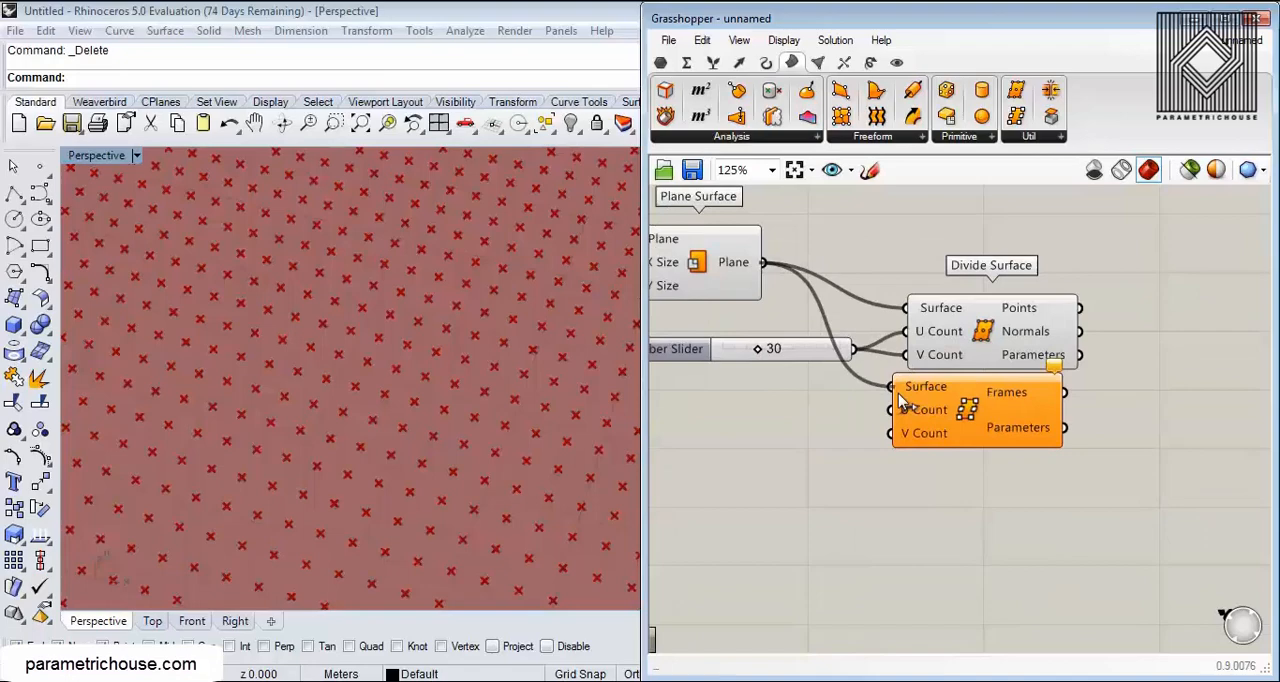
scroll(805, 368, up, 3)
drag(829, 337, 935, 433)
drag(829, 418, 935, 470)
Step: Examine the generated frames in the viewport and delete the Surface Frames component
scroll(806, 398, down, 2)
click(940, 405)
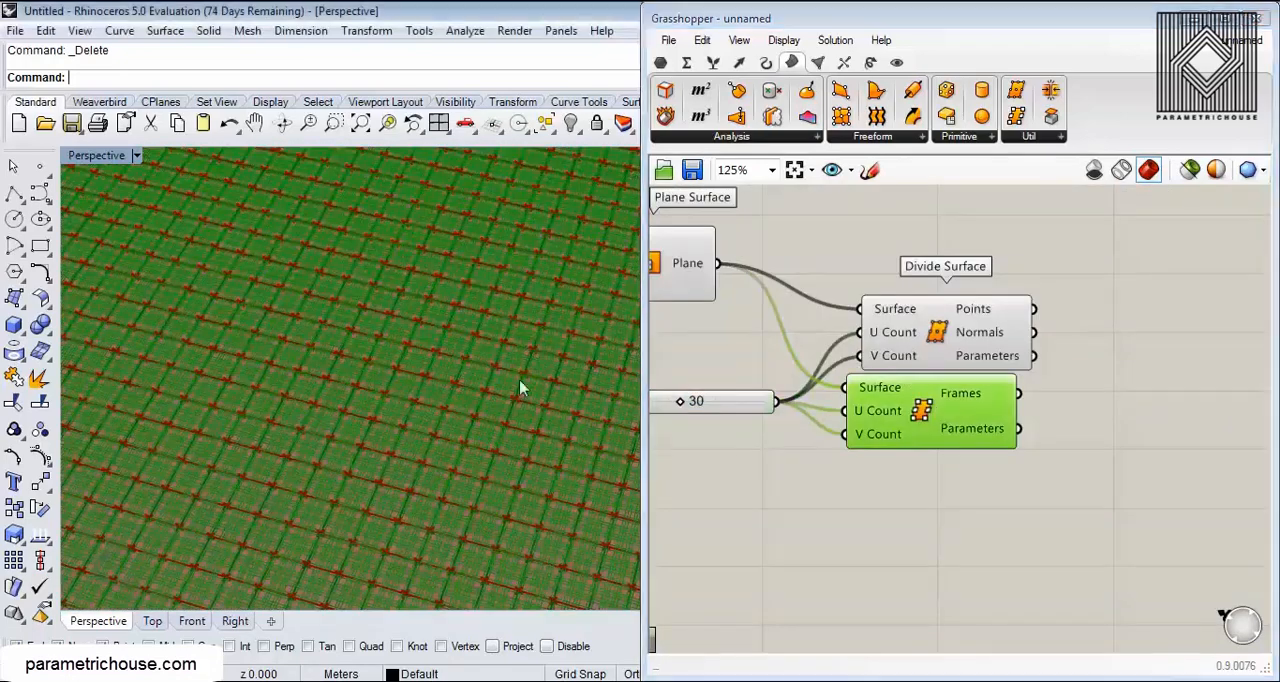
scroll(523, 386, up, 5)
mouse_move(985, 398)
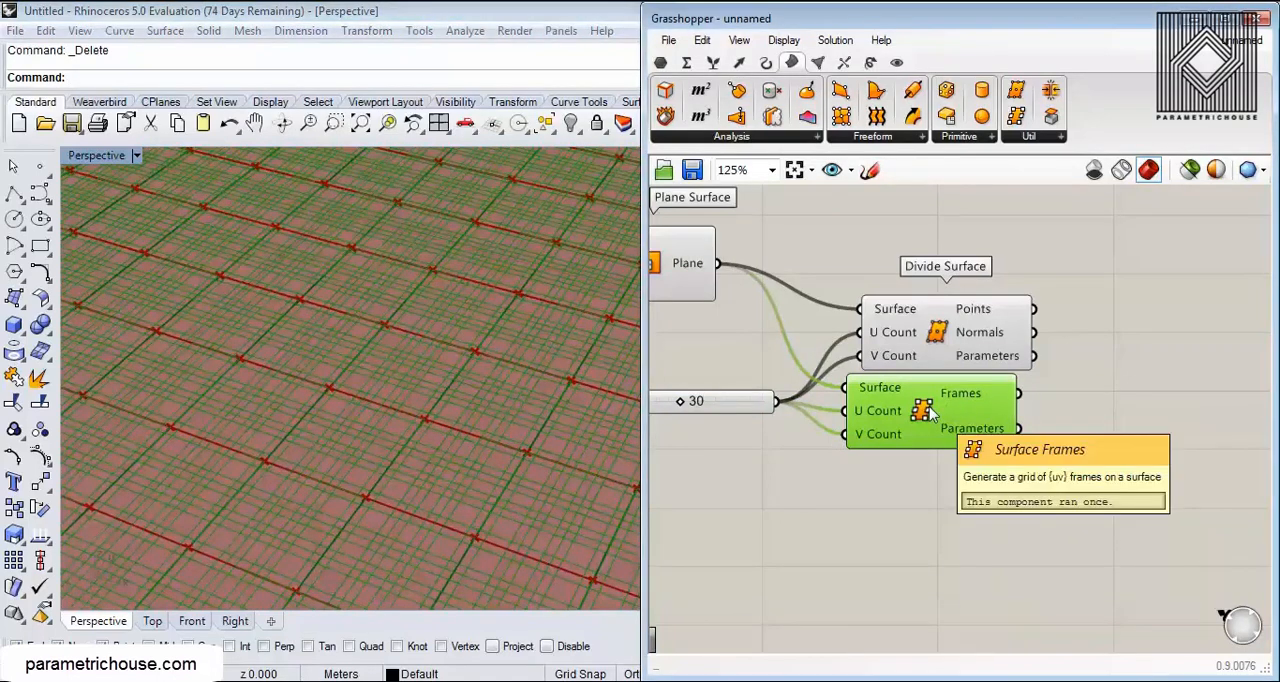
key(Delete)
Step: Inspect the data tree branches of Divide Surface's Points output
mouse_move(990, 312)
right_drag(990, 312, 841, 267)
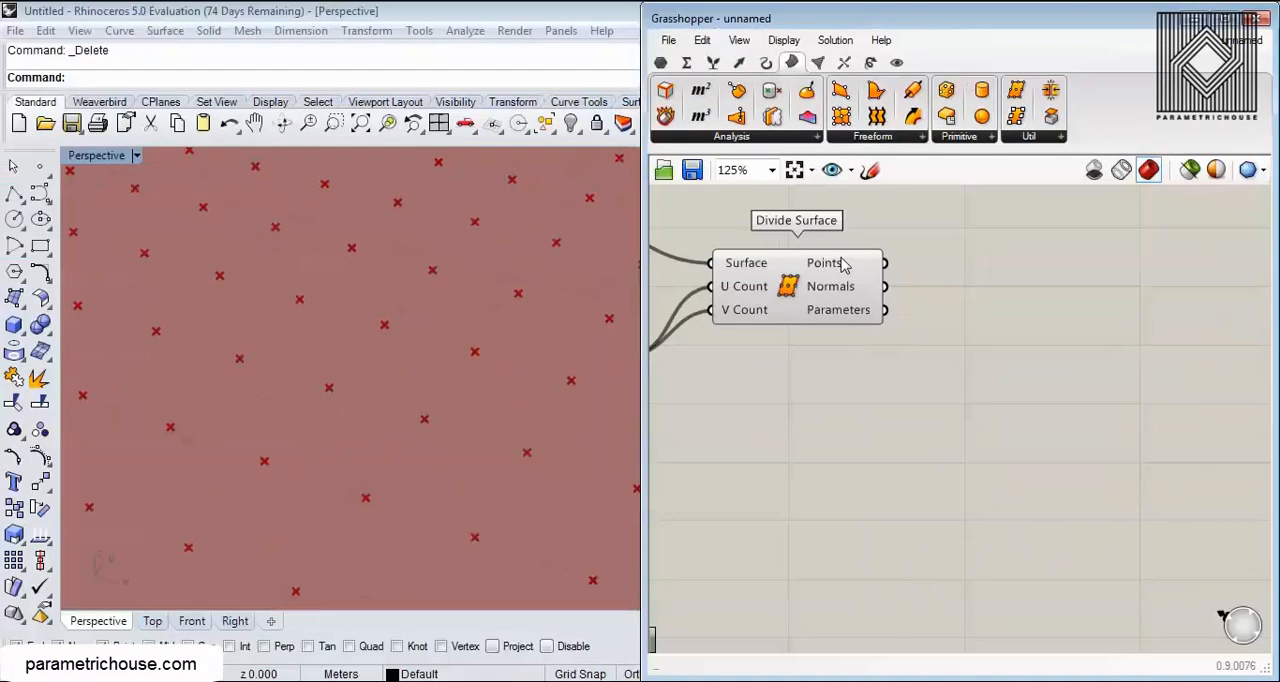
right_drag(430, 318, 486, 311)
Step: View the divided point grid from above in a full-width Top viewport with the Grasshopper window minimized
scroll(383, 355, down, 12)
right_drag(381, 347, 393, 387)
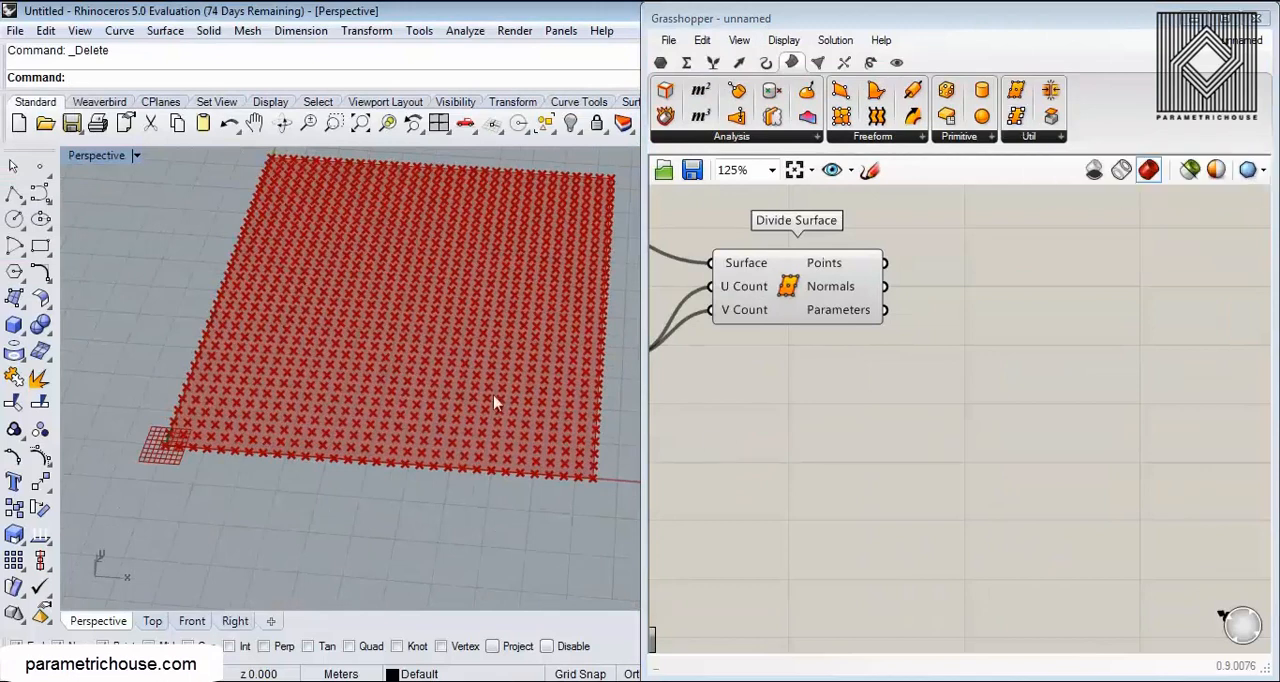
right_drag(431, 345, 369, 432)
click(159, 621)
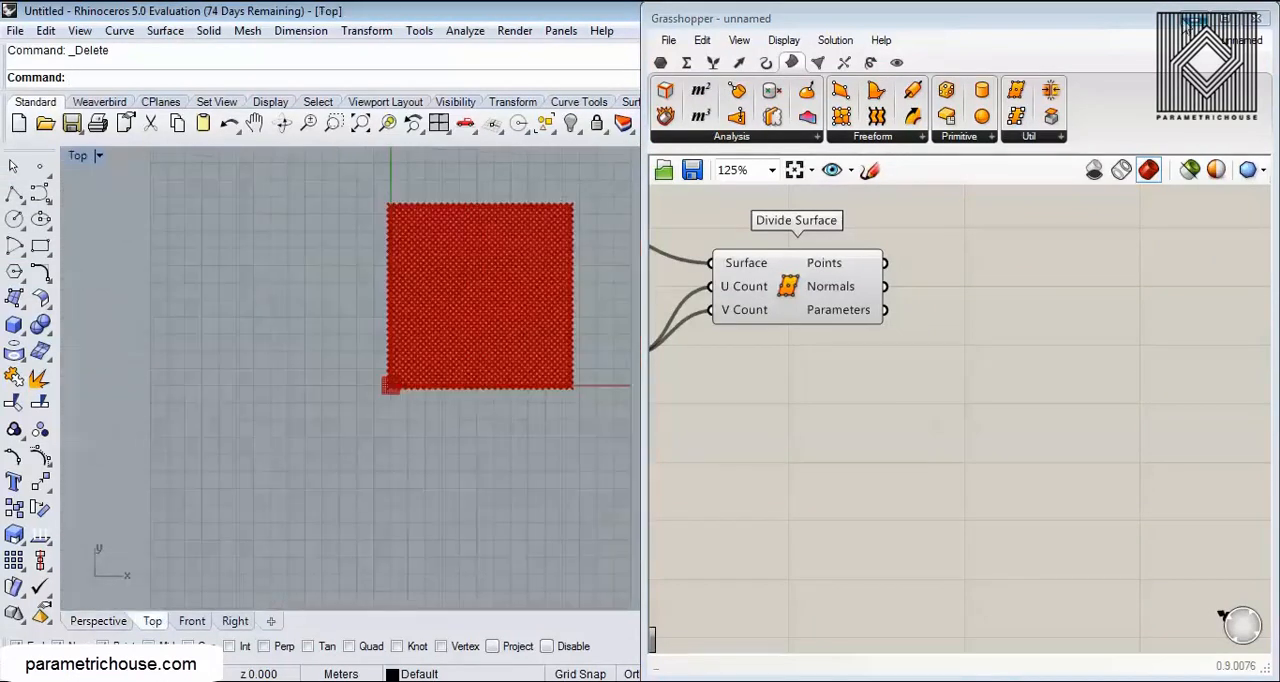
click(1184, 20)
right_drag(382, 359, 414, 441)
scroll(414, 441, up, 4)
right_drag(463, 398, 368, 400)
scroll(368, 406, up, 2)
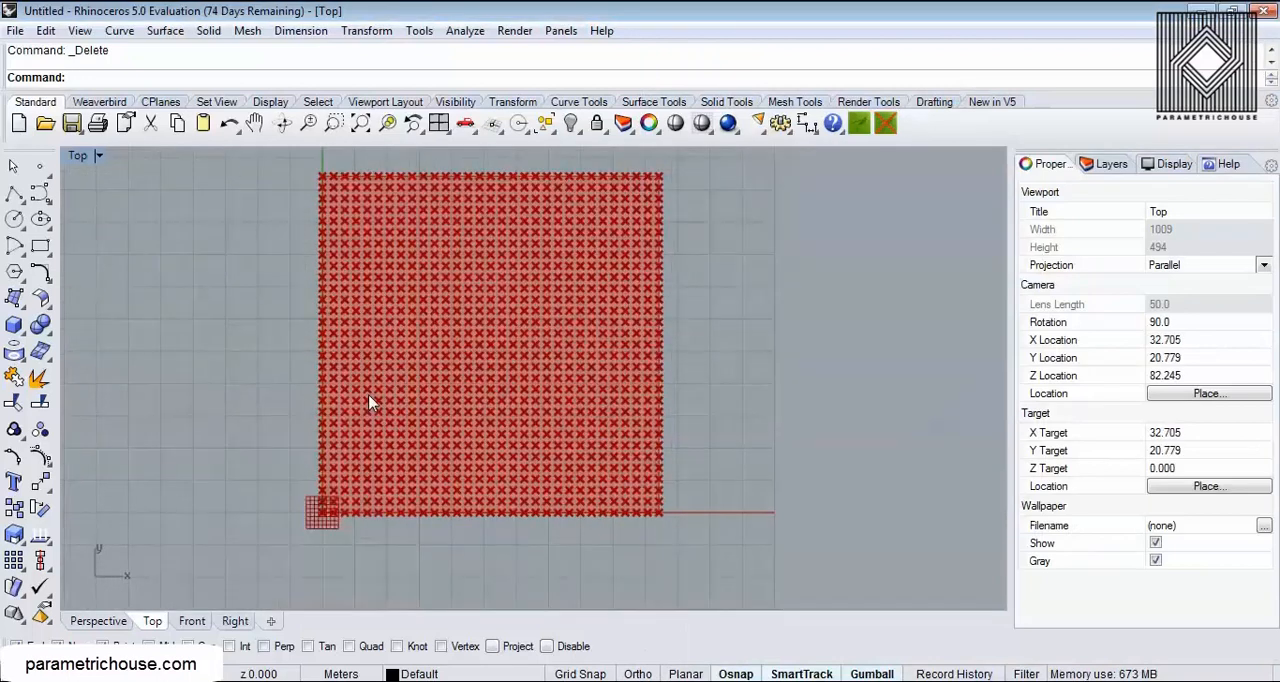
drag(303, 162, 347, 519)
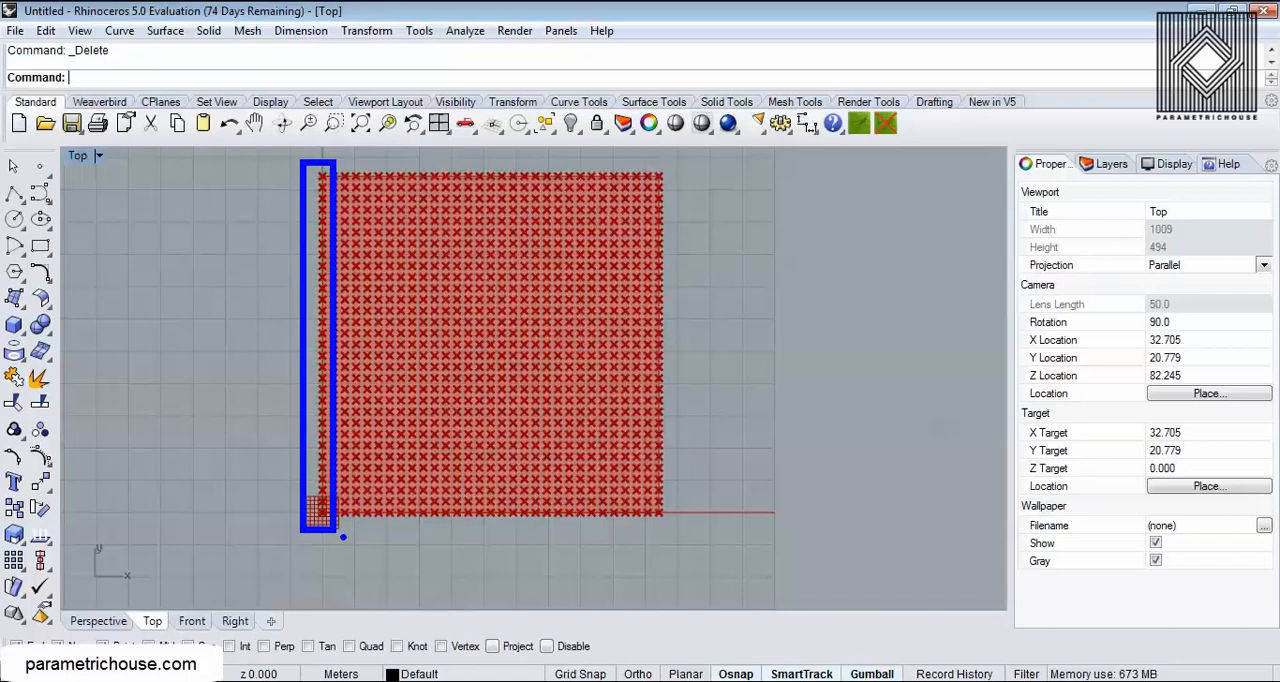
text({0})
drag(248, 516, 300, 516)
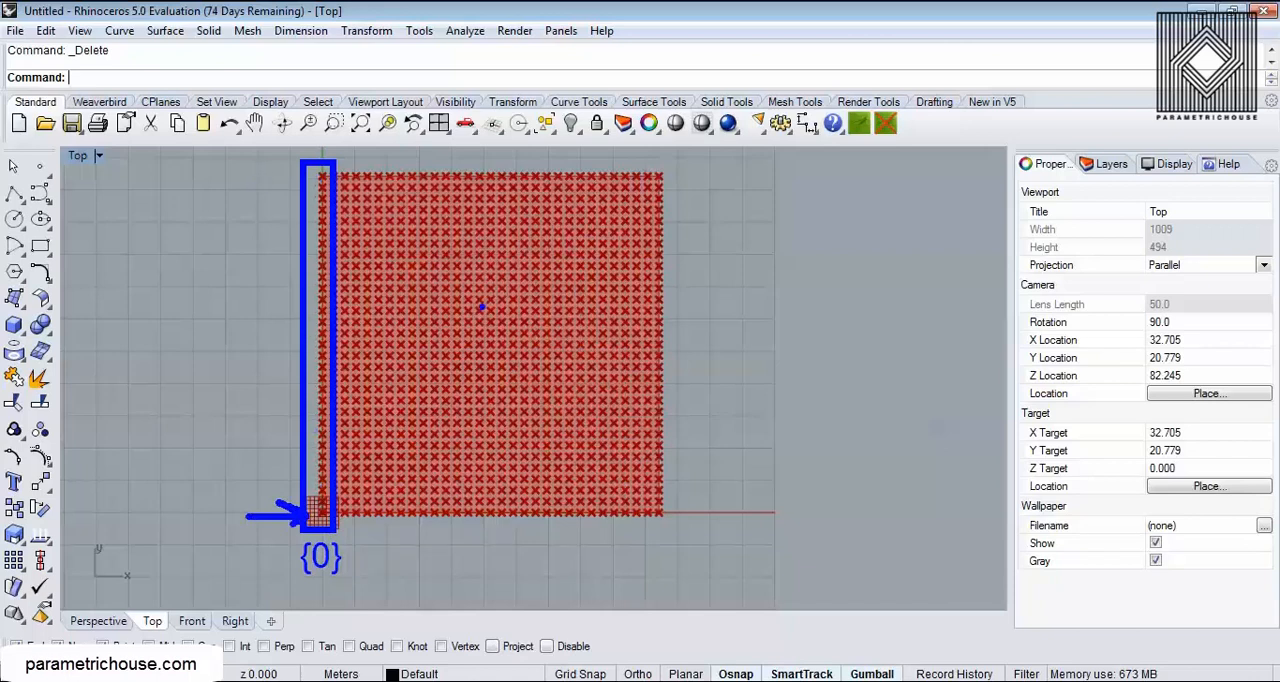
mouse_move(462, 158)
mouse_down()
mouse_move(491, 377)
mouse_move(487, 535)
mouse_up()
key(t)
text({6})
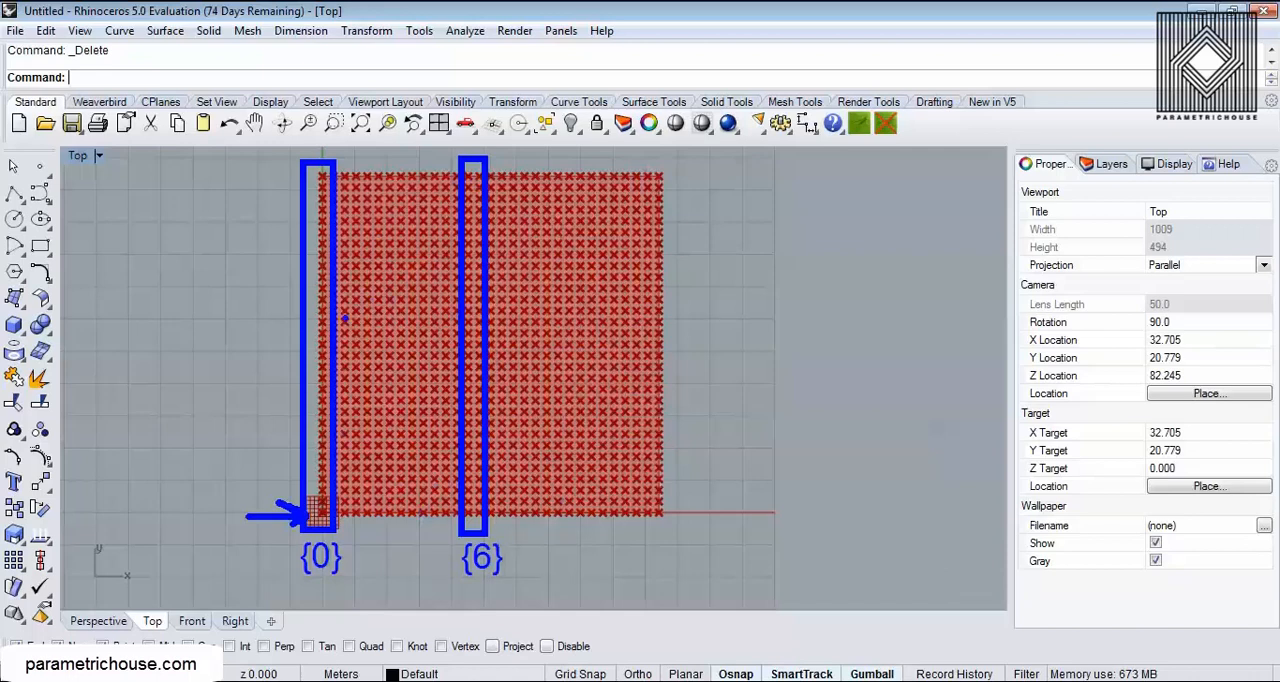
drag(358, 322, 450, 317)
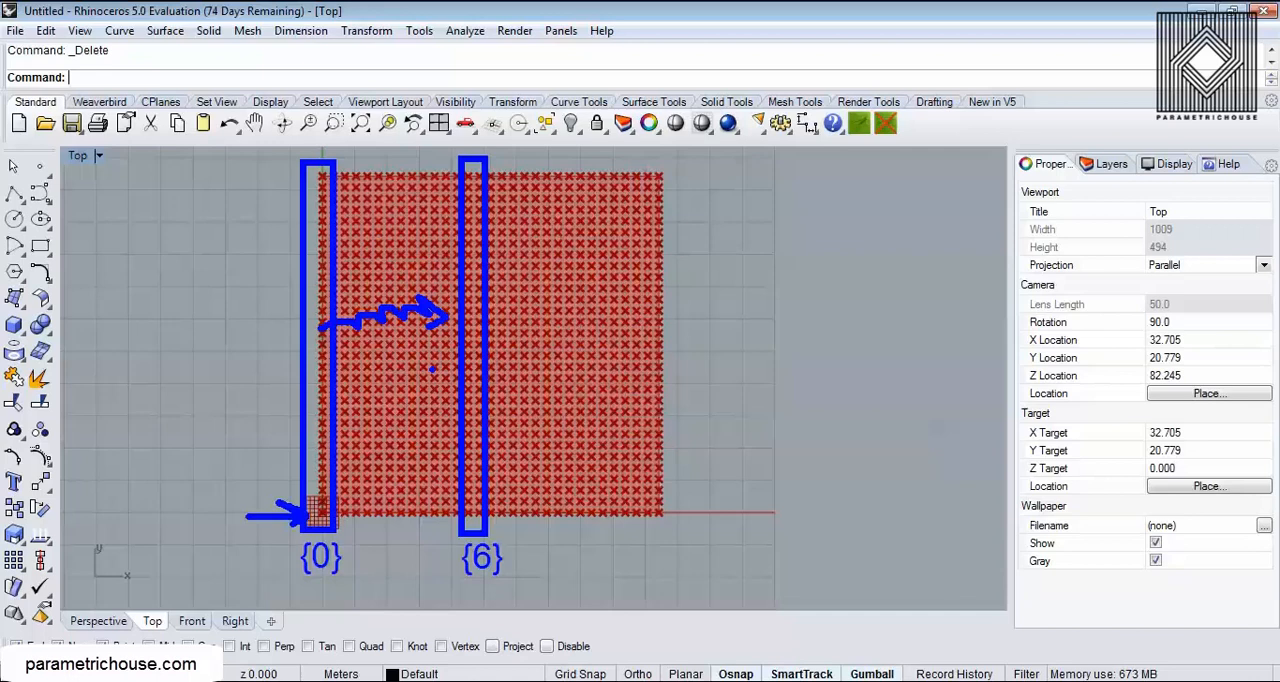
key(ctrl+z)
key(ctrl+z)
key(ctrl+z)
key(ctrl+z)
key(ctrl+z)
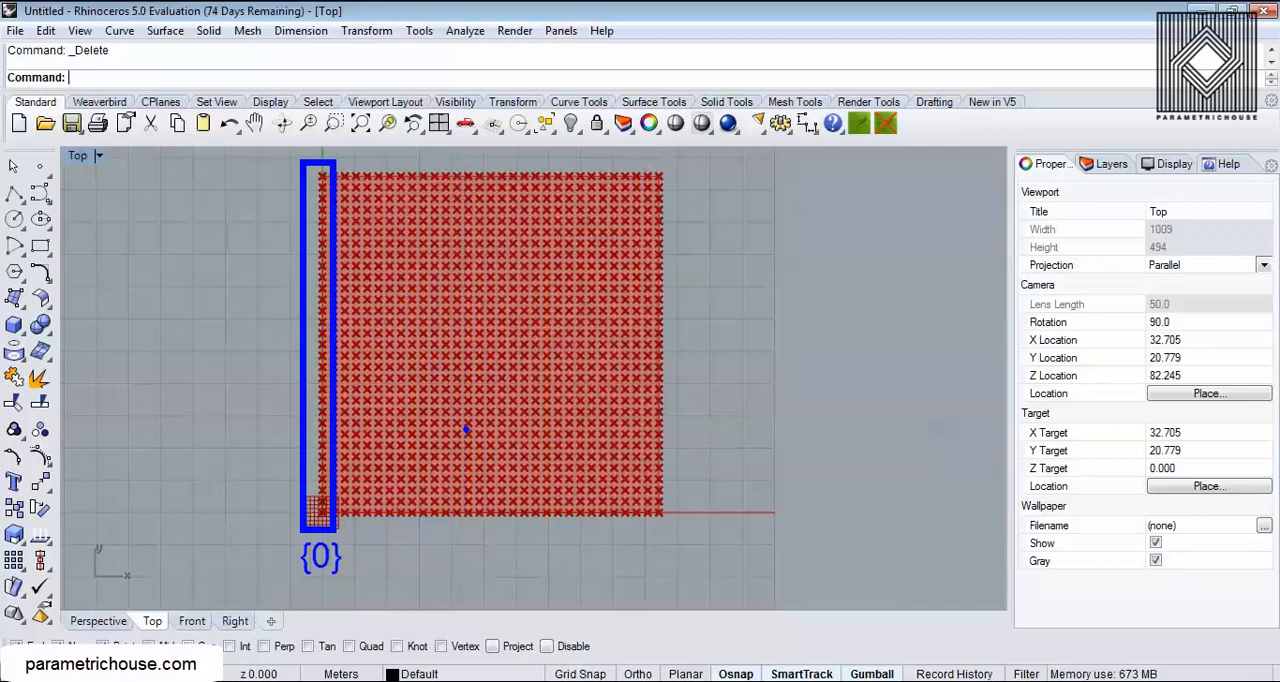
key(ctrl+z)
drag(300, 155, 677, 528)
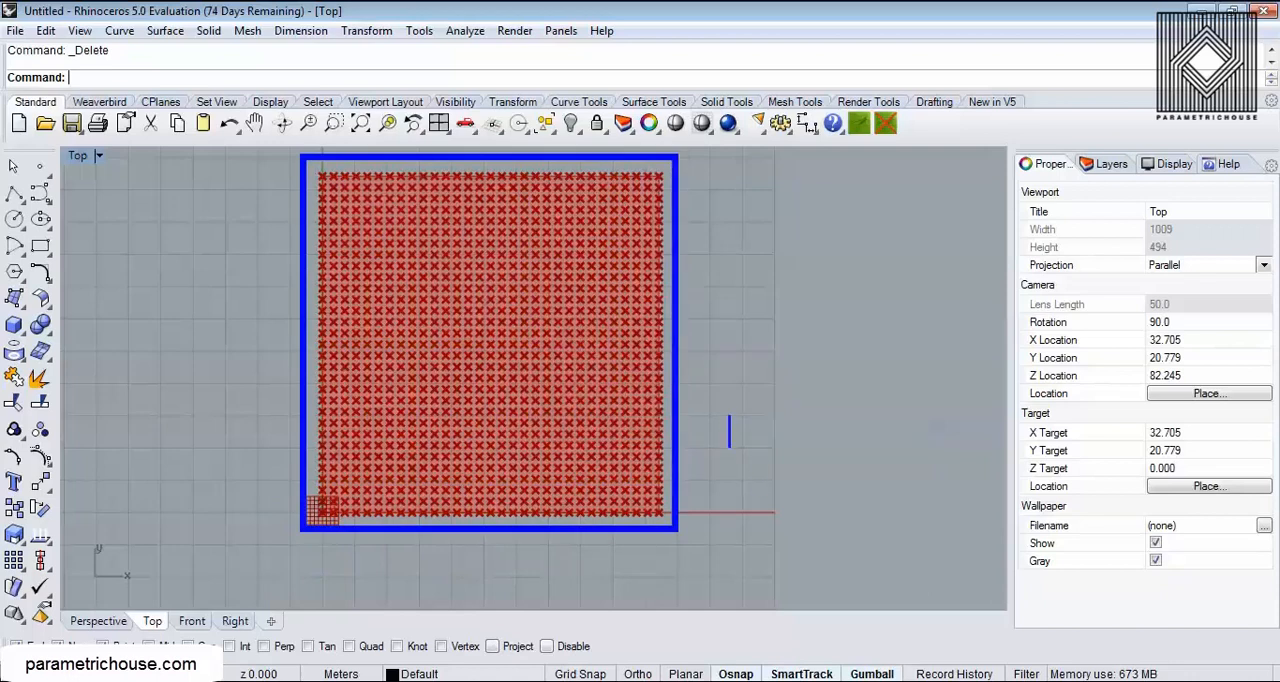
text({})
key(BackSpace)
text(0)
key(BackSpace)
text(0;)
key(BackSpace)
text(:0:)
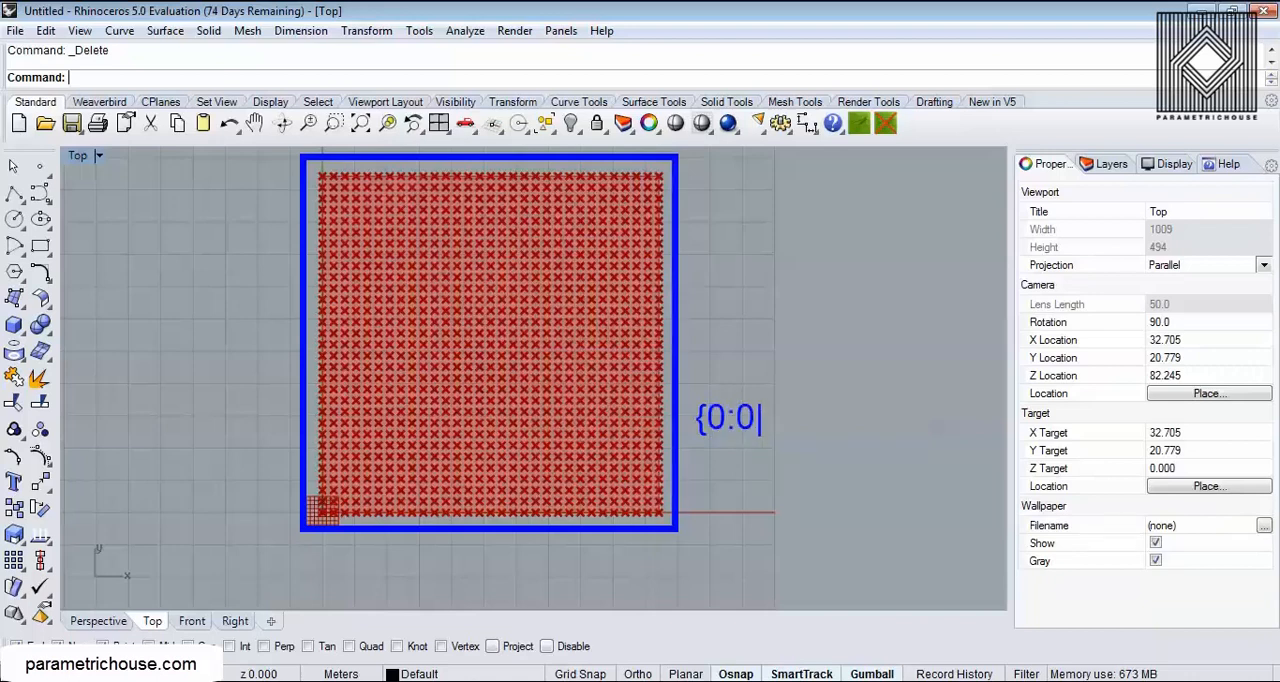
text(0})
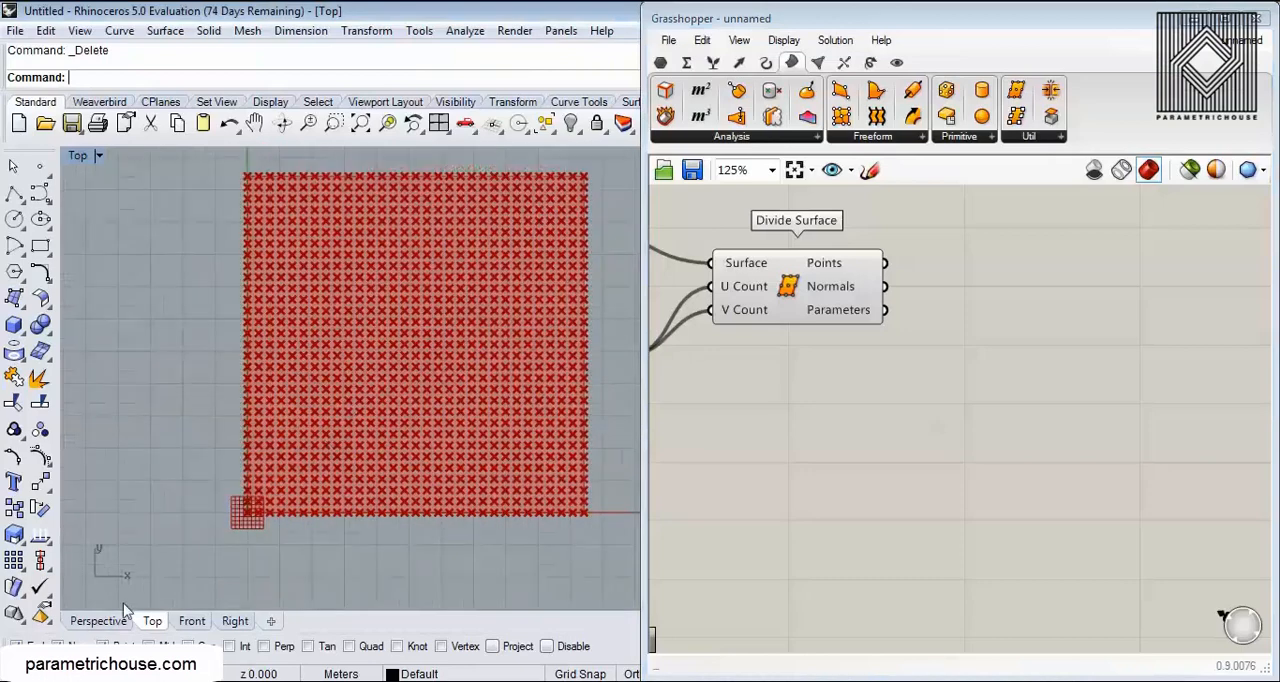
Step: Return to the Perspective viewport and examine the Points output of Divide Surface up close
click(102, 622)
right_drag(216, 542, 440, 465)
right_drag(845, 243, 883, 311)
scroll(883, 311, up, 3)
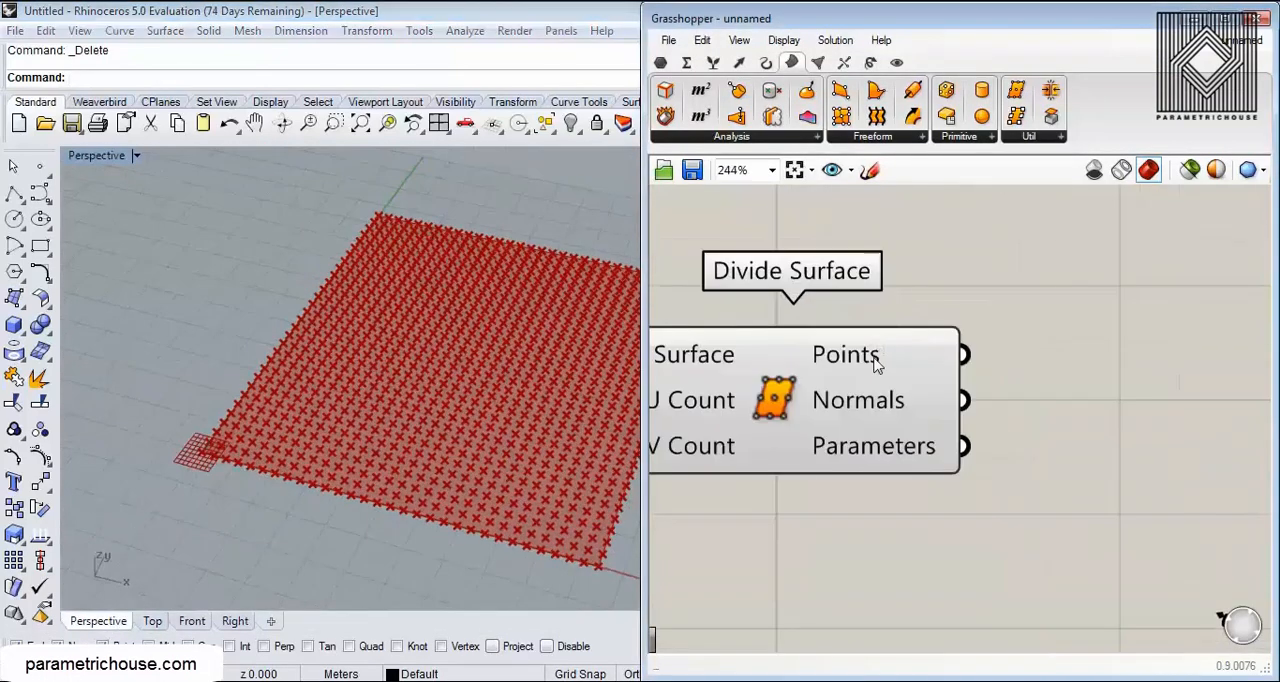
mouse_move(874, 365)
right_drag(874, 365, 809, 283)
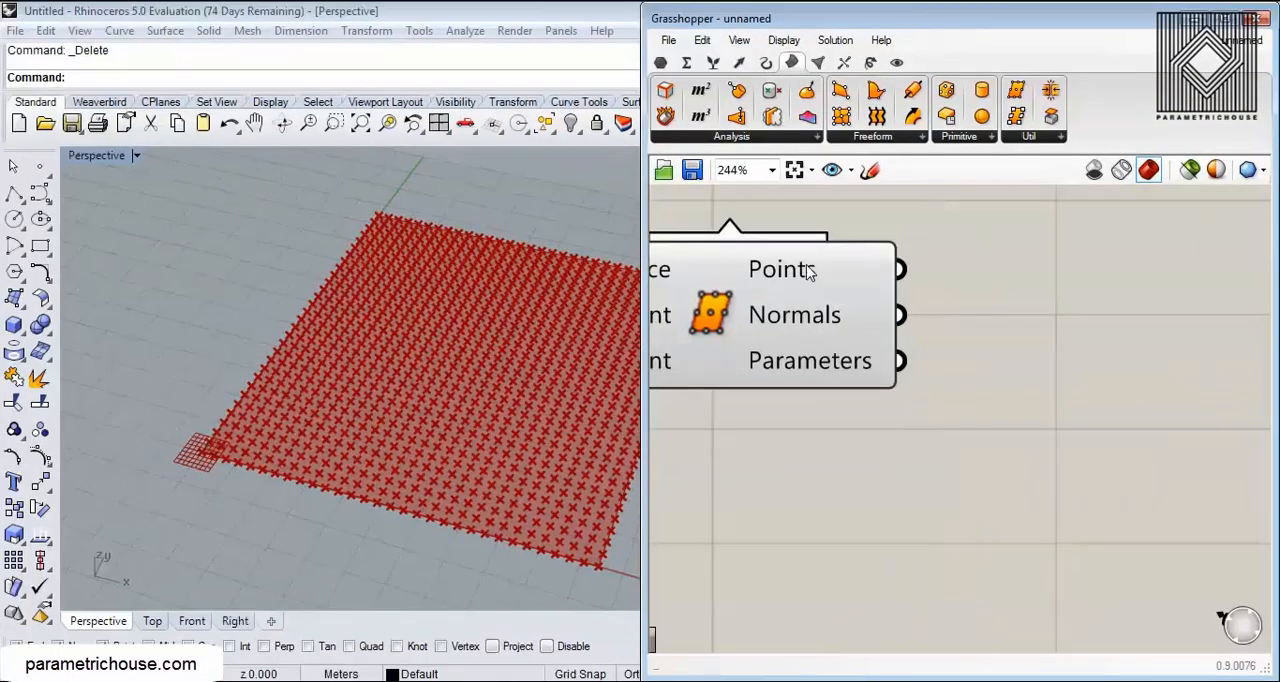
Step: Flatten the Points output of Divide Surface and check its list of point coordinates
right_click(810, 274)
click(906, 350)
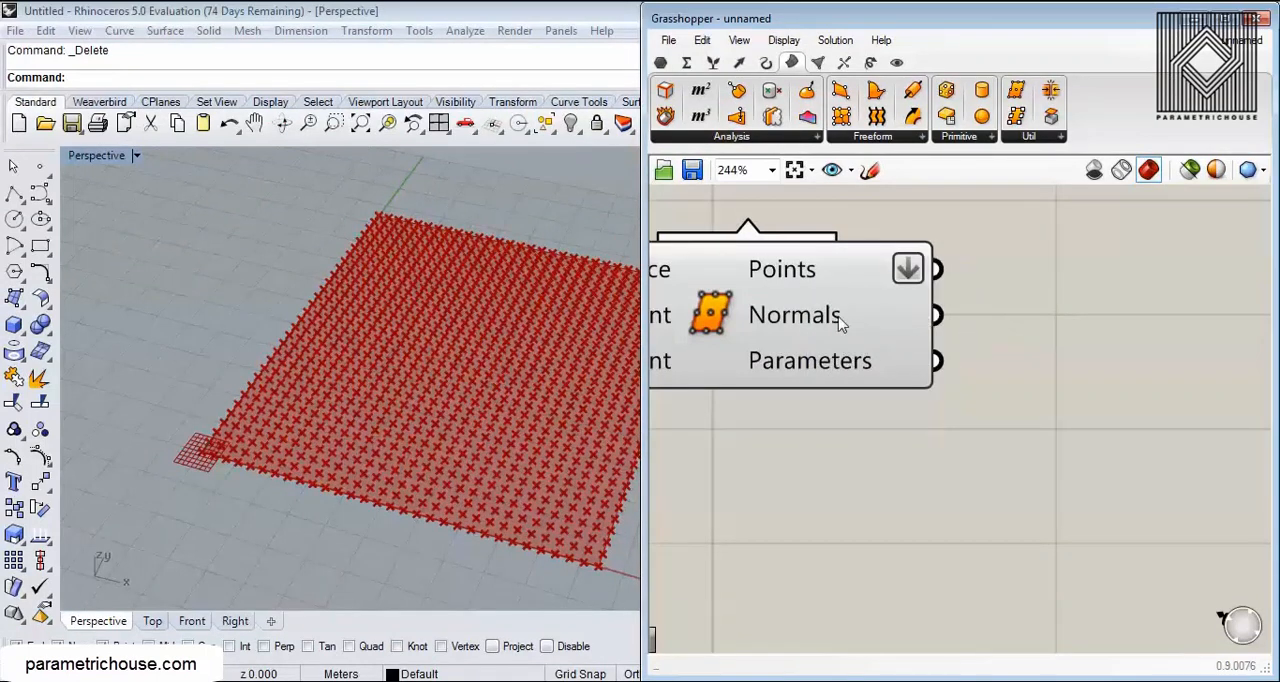
mouse_move(829, 279)
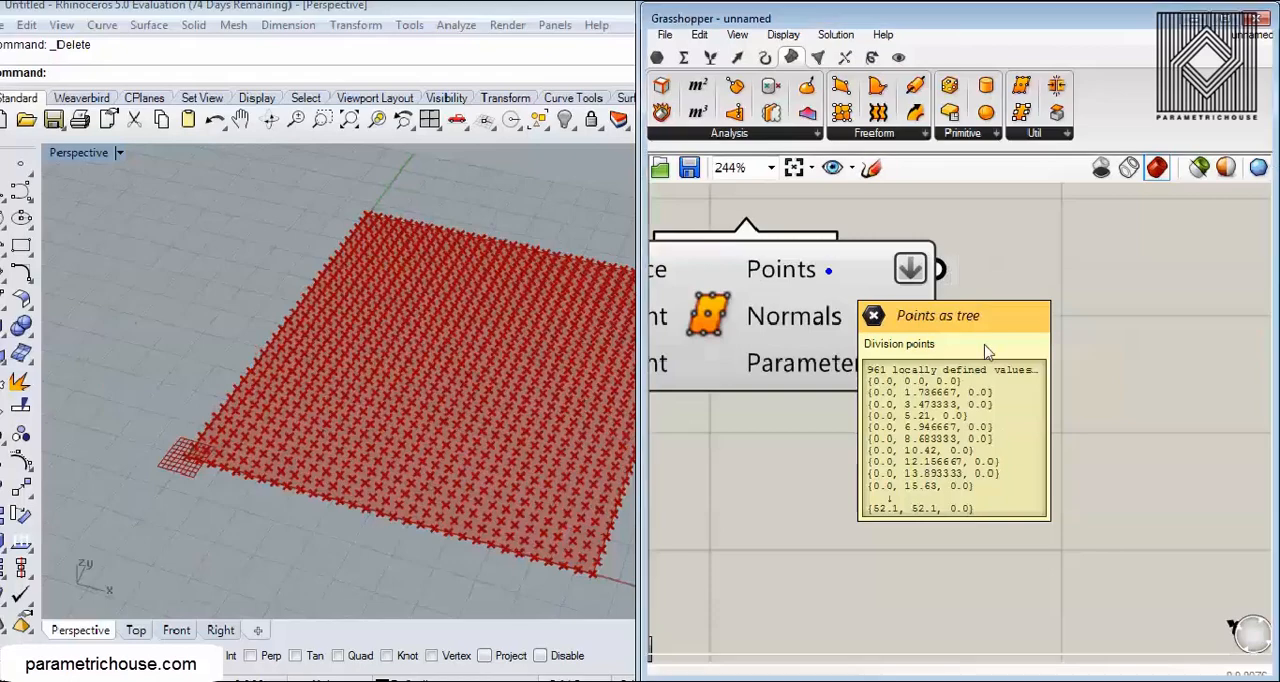
scroll(920, 380, down, 2)
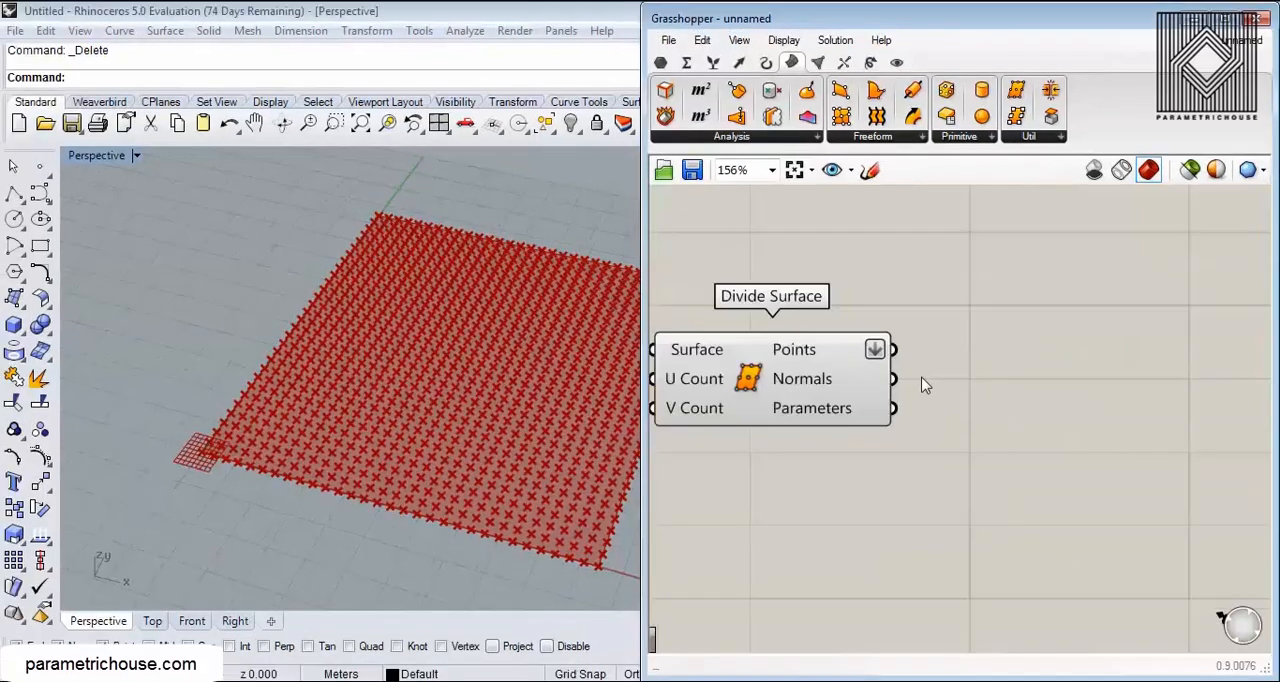
Step: Add a Panel beside Divide Surface, connect the Points output to it, and enlarge it to show more coordinates
click(662, 63)
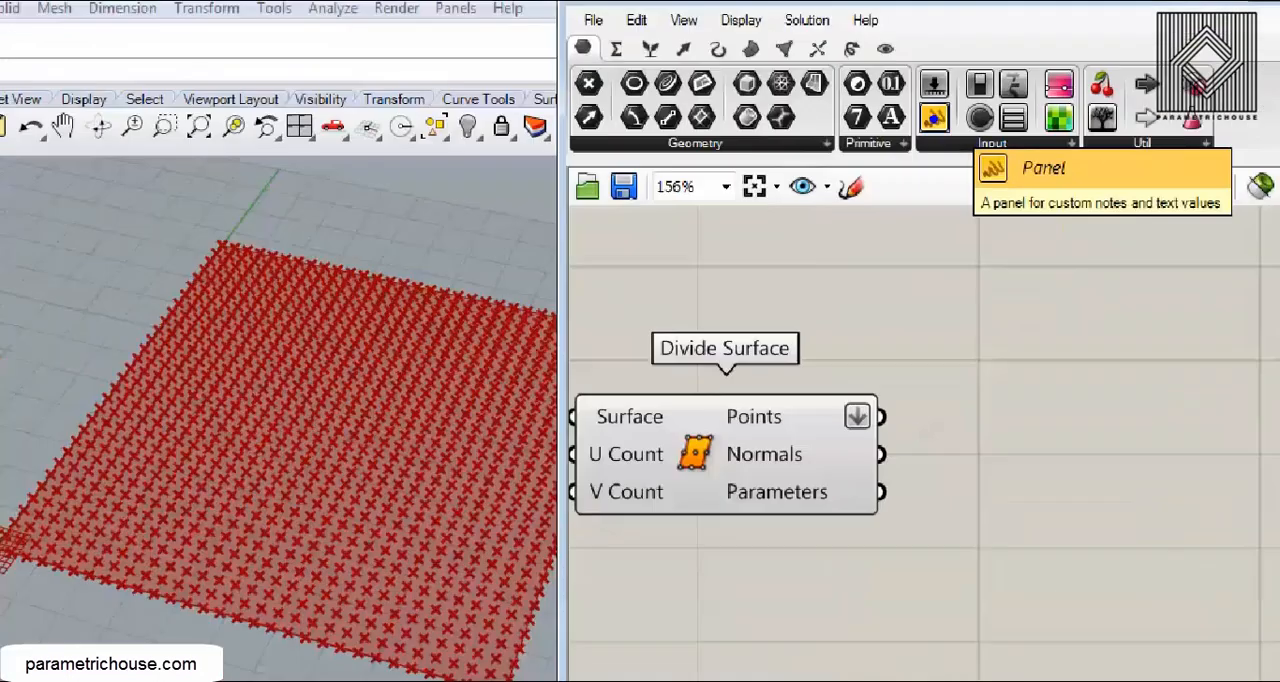
click(935, 120)
click(1117, 352)
drag(893, 349, 996, 350)
right_drag(1212, 408, 853, 318)
scroll(880, 330, down, 3)
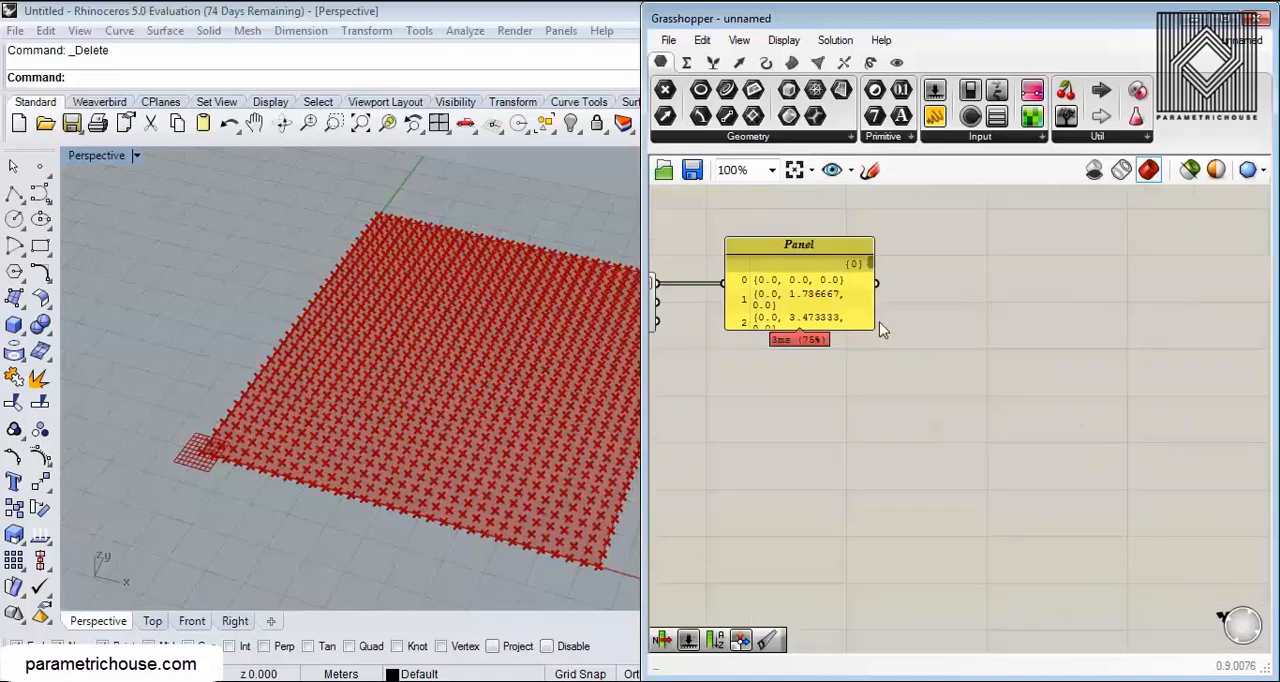
drag(870, 326, 1046, 558)
right_drag(880, 456, 1035, 425)
scroll(770, 254, up, 1)
scroll(770, 257, up, 1)
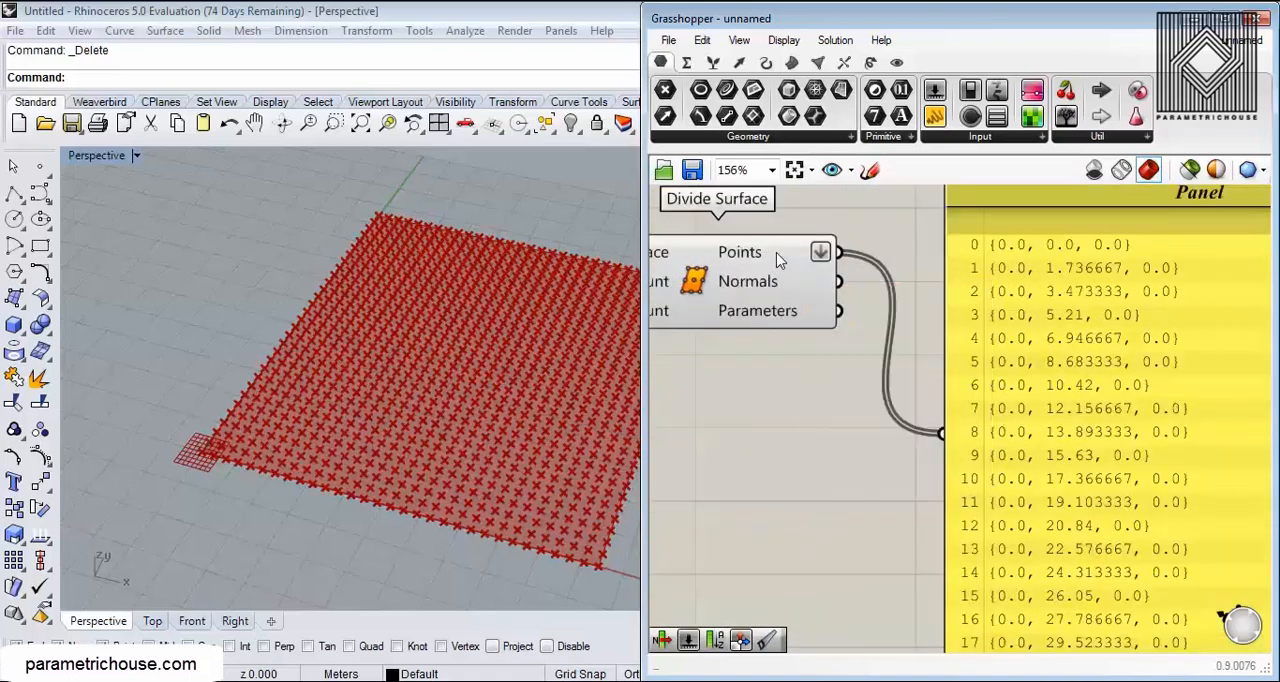
Step: Remove the flattening from the Points output of Divide Surface
right_click(778, 254)
click(815, 376)
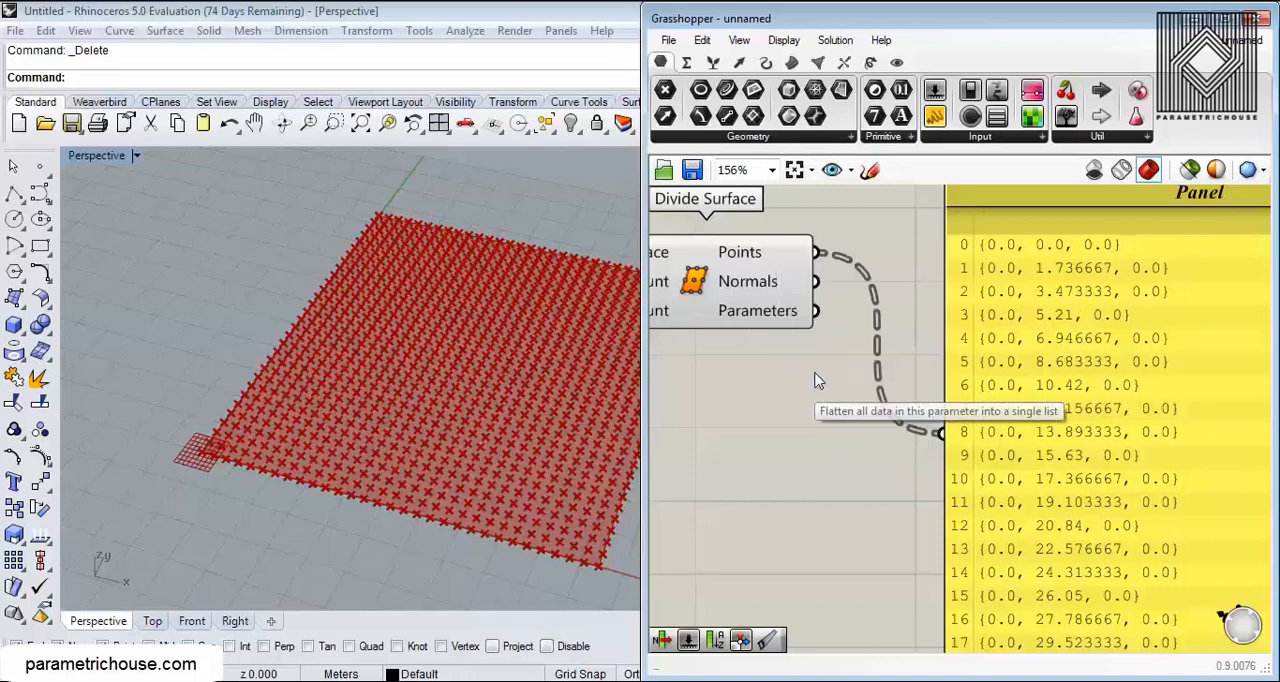
right_drag(869, 372, 763, 336)
scroll(762, 336, down, 2)
scroll(866, 329, up, 1)
right_drag(988, 323, 1040, 280)
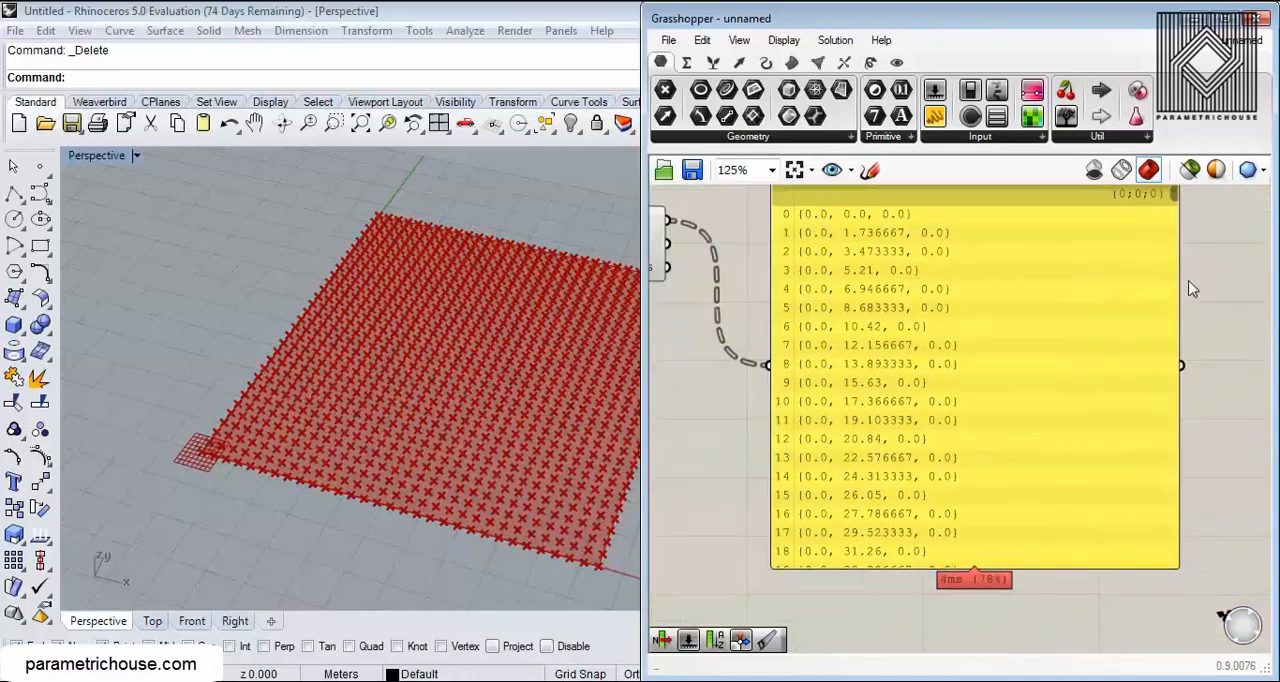
Step: Narrow the Panel and read through its separate branch lists of point coordinates
drag(1178, 283, 1068, 296)
scroll(1064, 216, up, 2)
right_drag(1064, 217, 1134, 238)
scroll(1134, 238, down, 2)
drag(1135, 221, 1160, 357)
scroll(979, 356, up, 1)
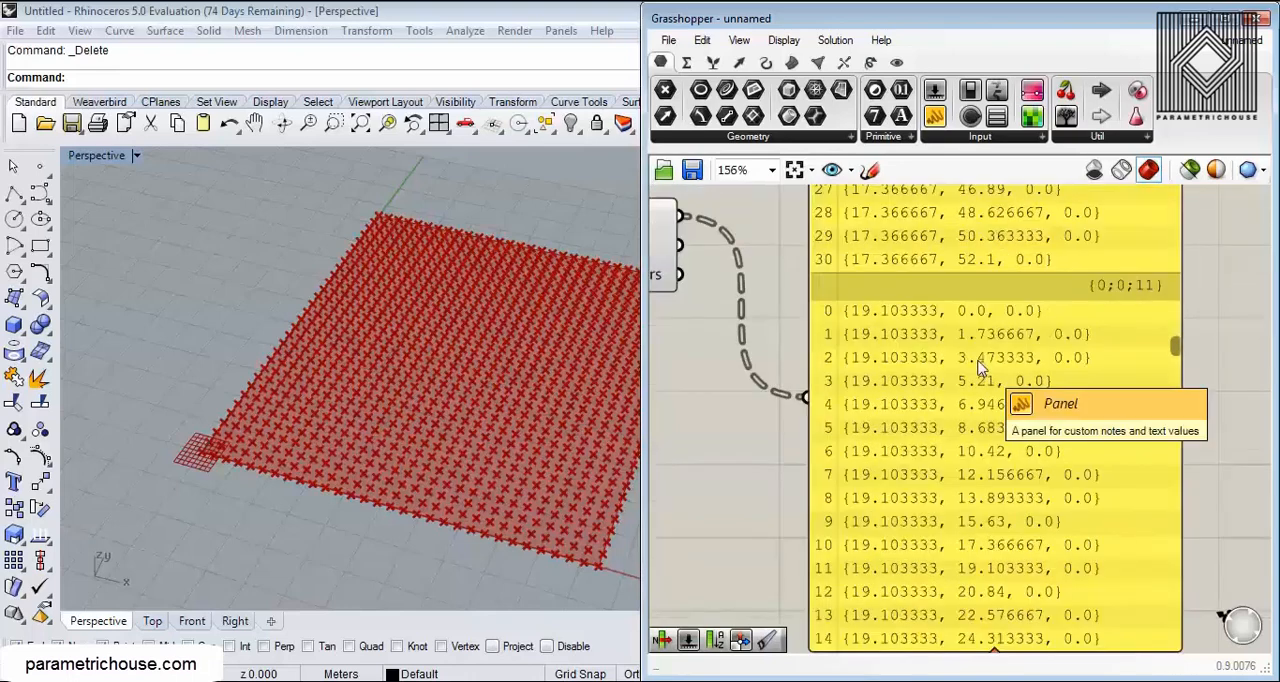
scroll(981, 365, down, 2)
right_drag(979, 361, 956, 423)
drag(955, 428, 1034, 351)
Step: Add a Param Viewer to the canvas and connect the Points output of Divide Surface to it
click(834, 315)
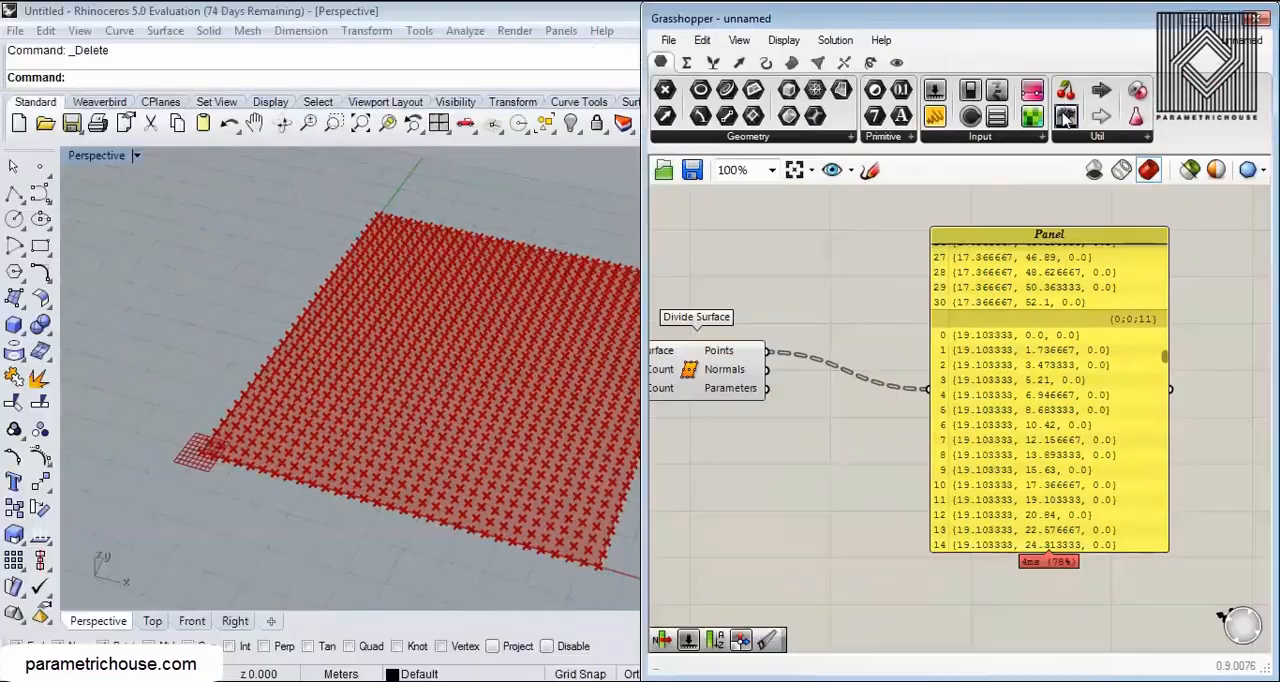
drag(1065, 118, 870, 469)
scroll(780, 400, up, 3)
drag(757, 316, 769, 498)
right_drag(901, 461, 799, 472)
scroll(822, 473, down, 2)
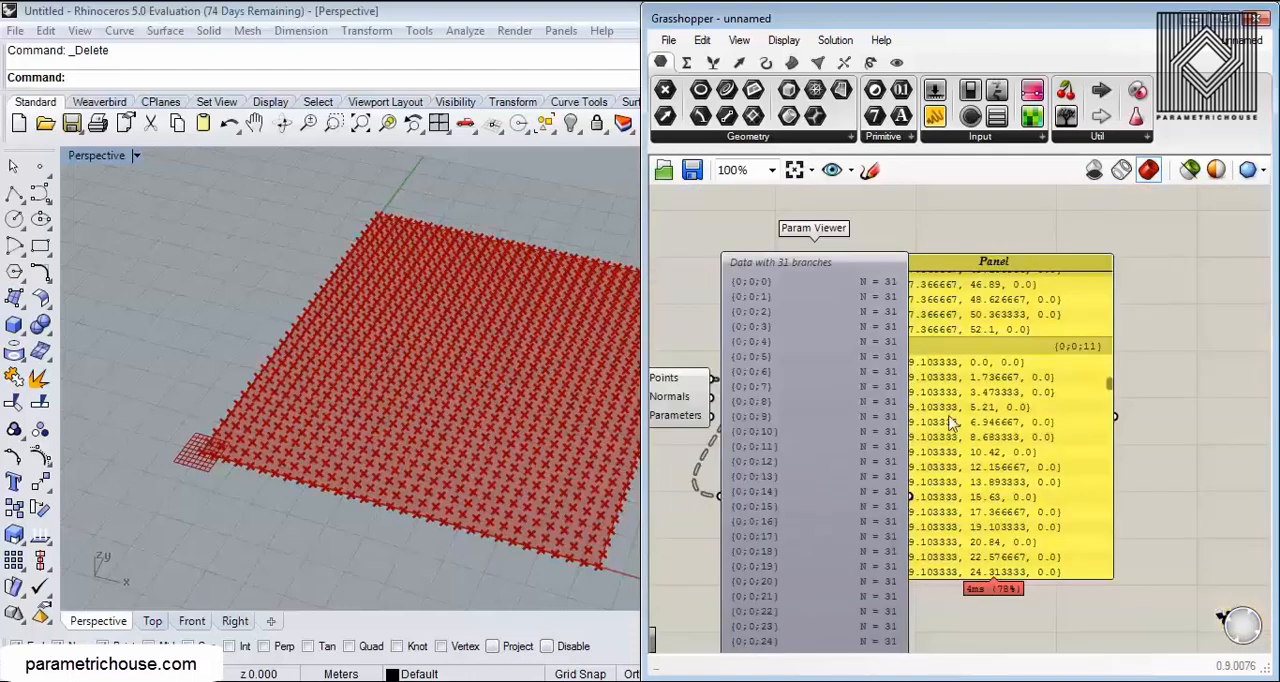
Step: Move the Panel clear of the Param Viewer and arrange the viewer so its branch list is readable
drag(947, 413, 1114, 388)
drag(768, 443, 816, 414)
scroll(876, 362, up, 1)
right_drag(876, 362, 808, 326)
scroll(808, 326, down, 1)
right_drag(752, 453, 864, 482)
scroll(801, 511, up, 3)
scroll(817, 462, down, 4)
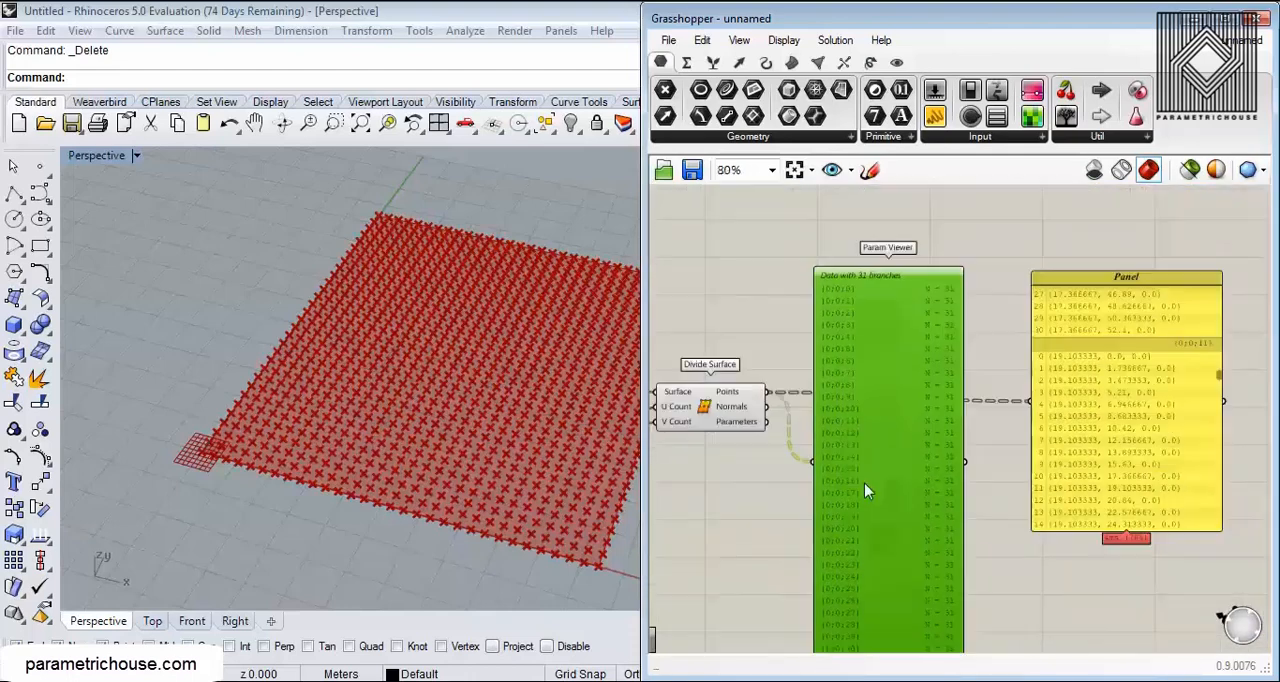
Step: Switch the Param Viewer to its tree diagram, shorten it to fit, and examine the branches up close
scroll(888, 393, up, 2)
right_click(889, 306)
click(842, 303)
double_click(871, 324)
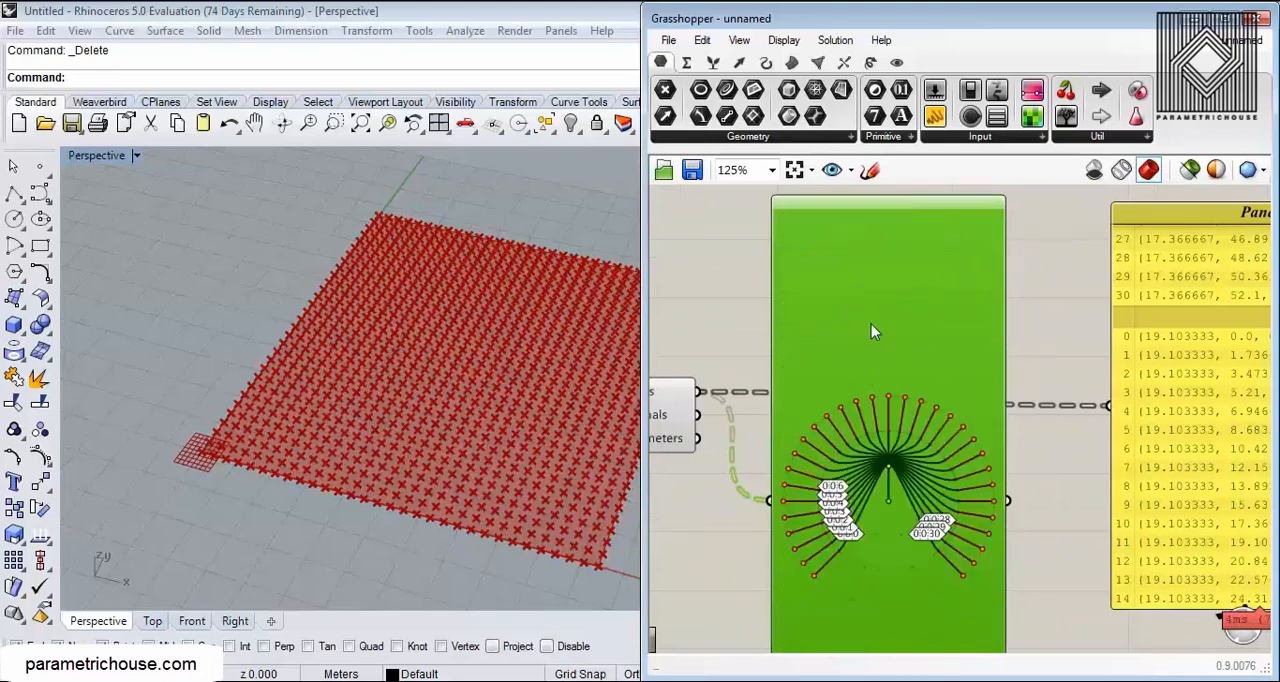
scroll(898, 546, down, 1)
right_drag(898, 546, 893, 412)
drag(888, 610, 888, 296)
scroll(899, 393, up, 2)
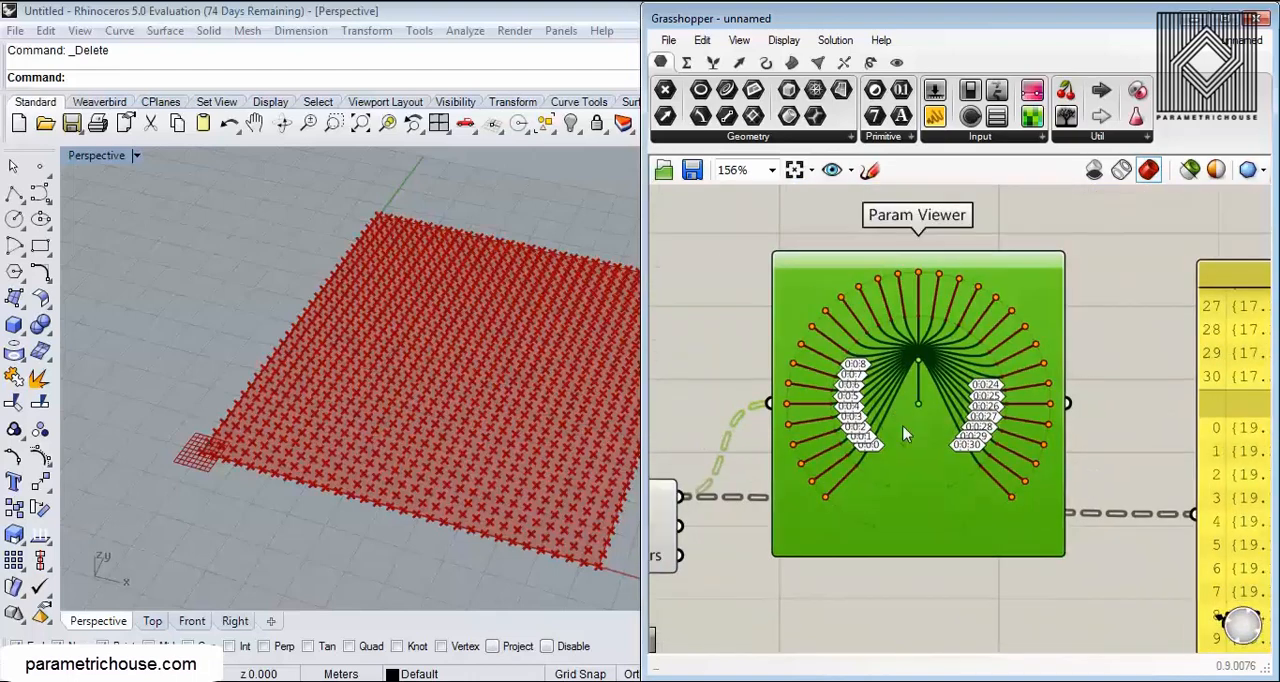
scroll(905, 433, up, 2)
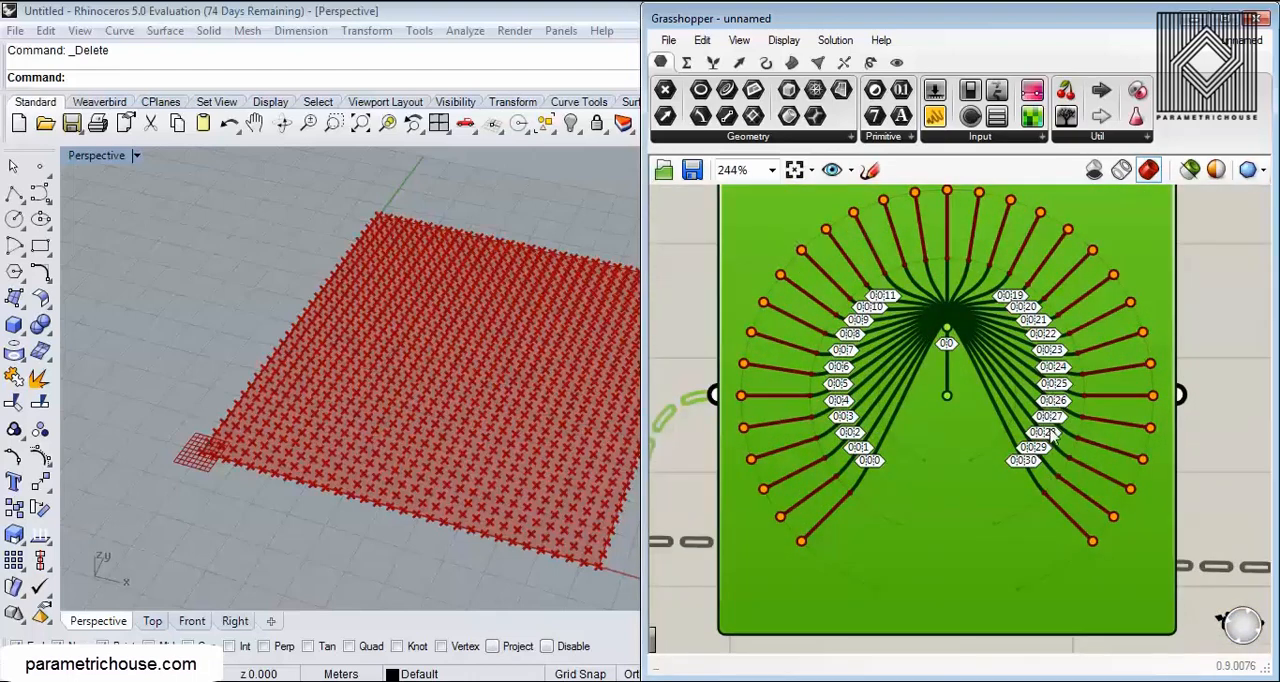
mouse_move(1043, 438)
scroll(1025, 480, down, 3)
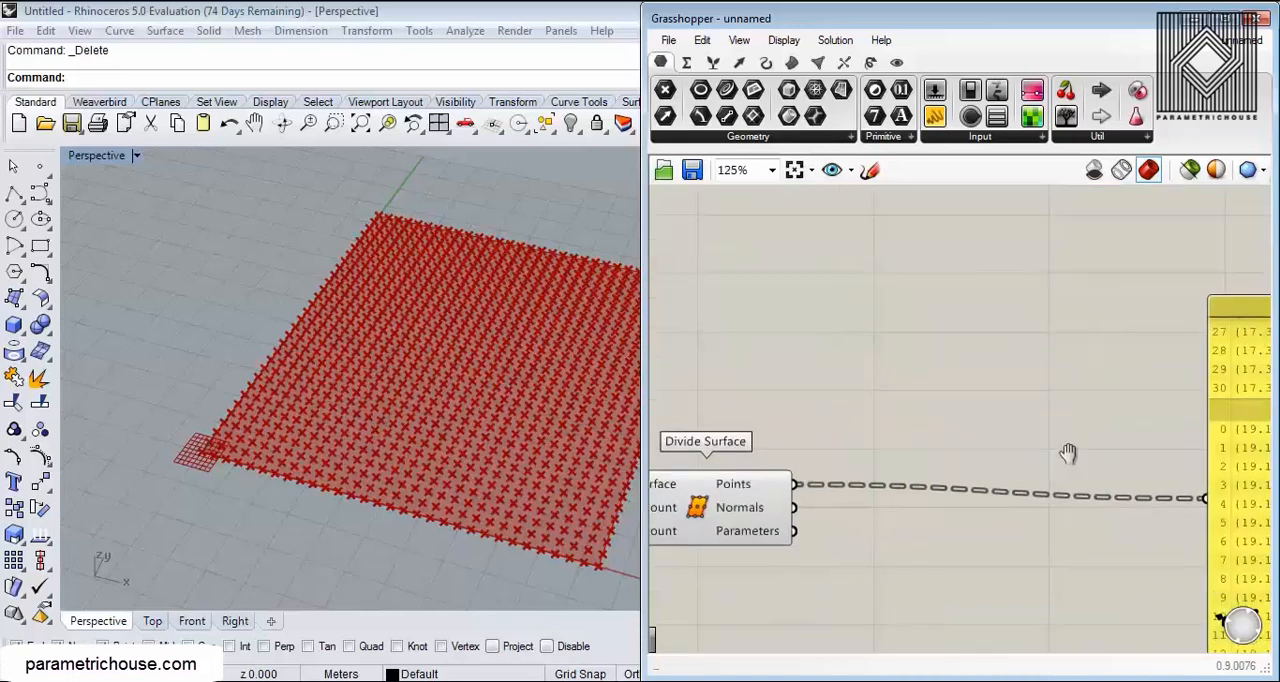
Step: Restore the deleted Param Viewer and flatten the Points output of Divide Surface
key(ctrl+z)
right_drag(882, 413, 902, 378)
scroll(819, 445, up, 2)
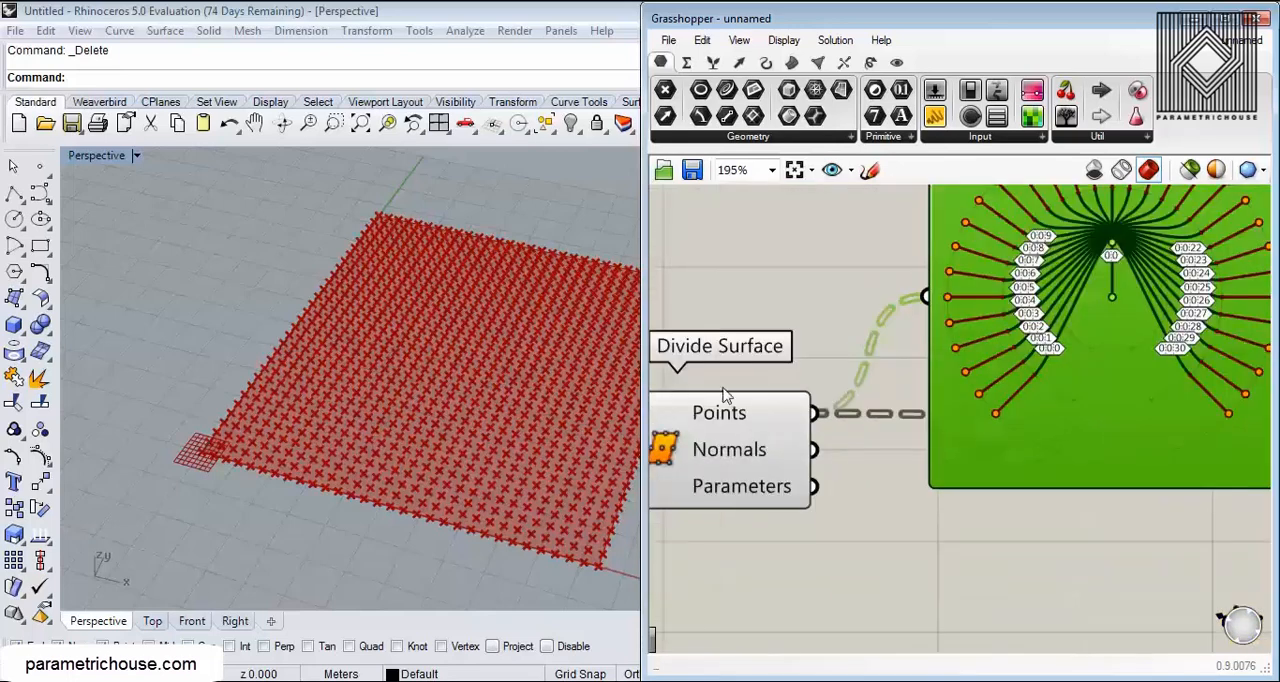
right_click(722, 388)
right_click(715, 406)
click(775, 522)
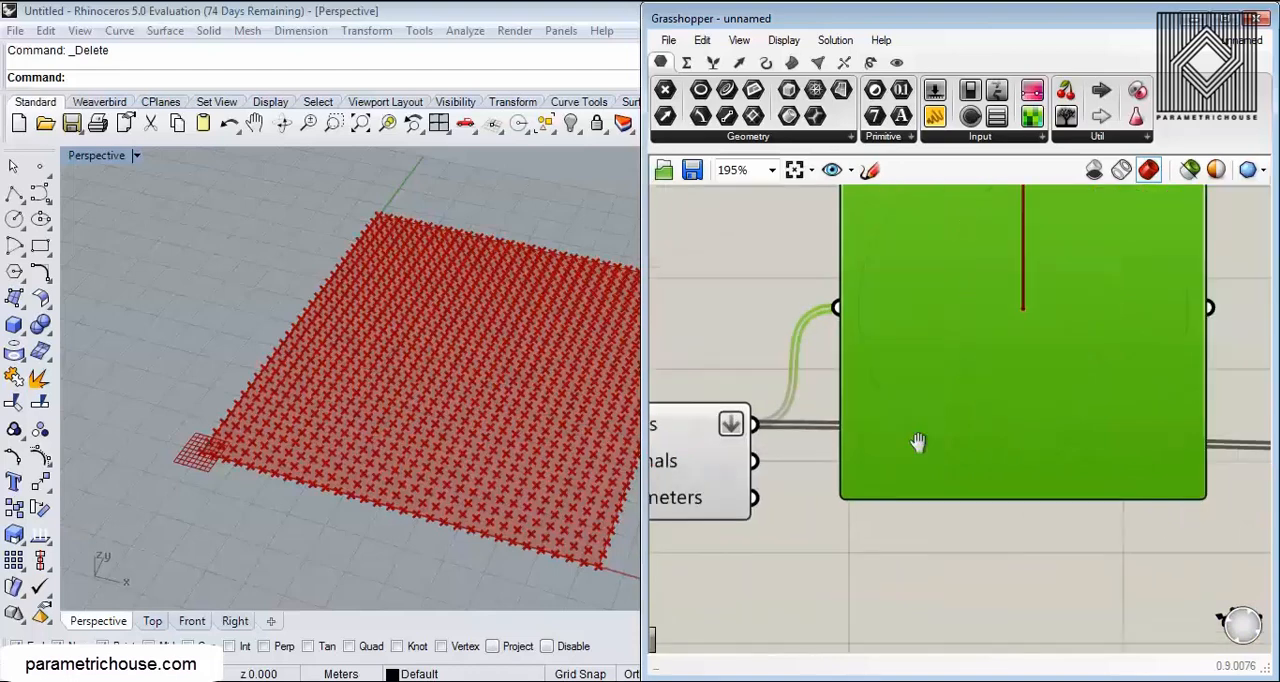
Step: Check the flattened data in the Param Viewer and read the Panel's coordinate list from its beginning
scroll(917, 443, down, 2)
scroll(945, 375, up, 3)
scroll(930, 302, down, 4)
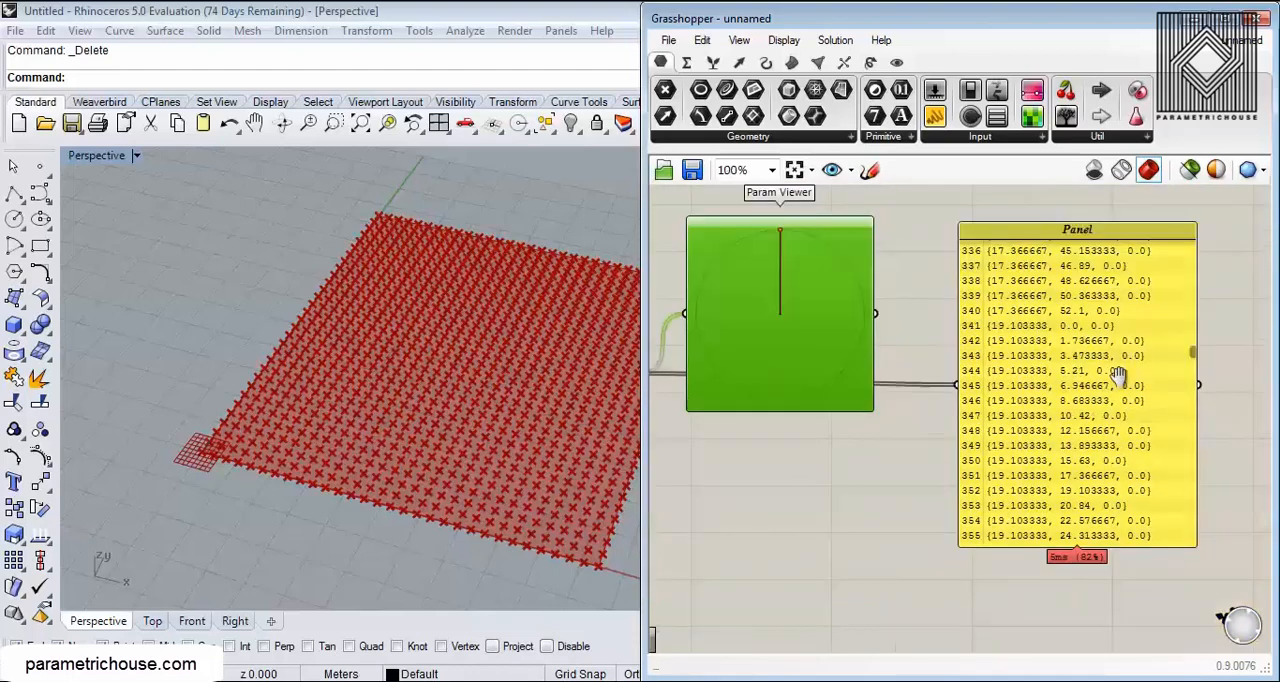
drag(1182, 333, 1182, 219)
scroll(1182, 219, up, 3)
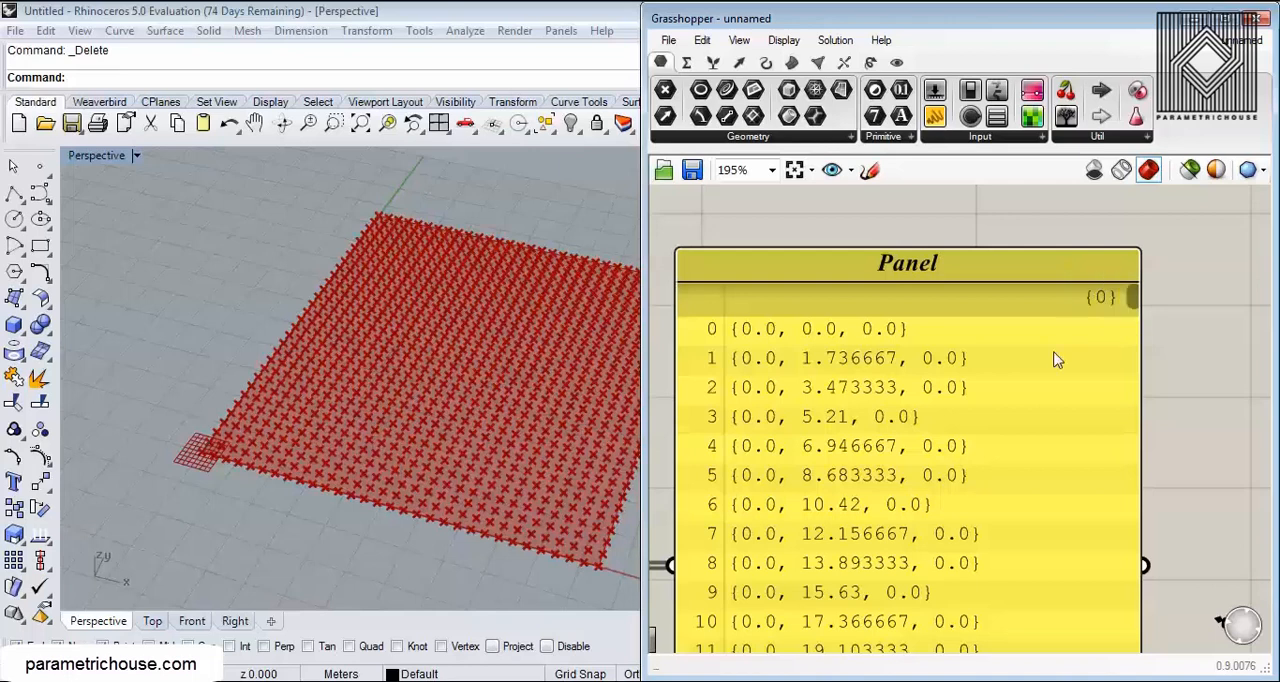
scroll(1000, 385, down, 4)
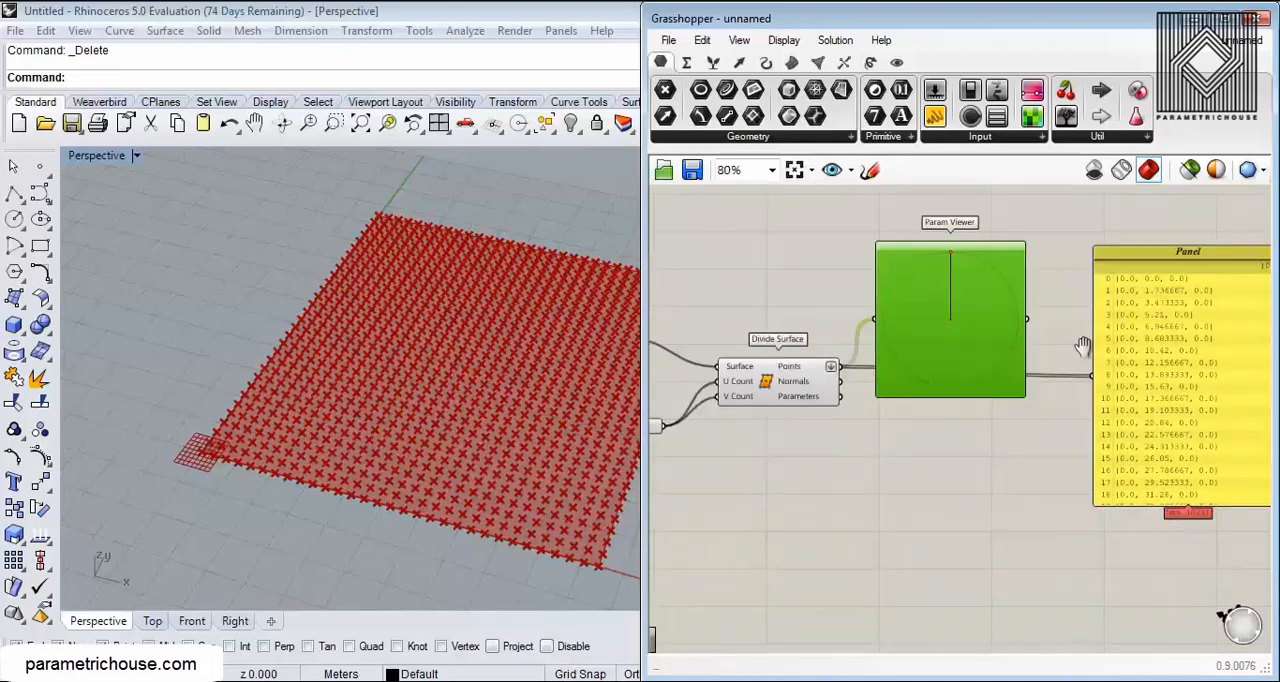
Step: Search for "flat" and place a Flatten Tree component below the Param Viewer
scroll(906, 425, up, 2)
double_click(903, 415)
text(flat)
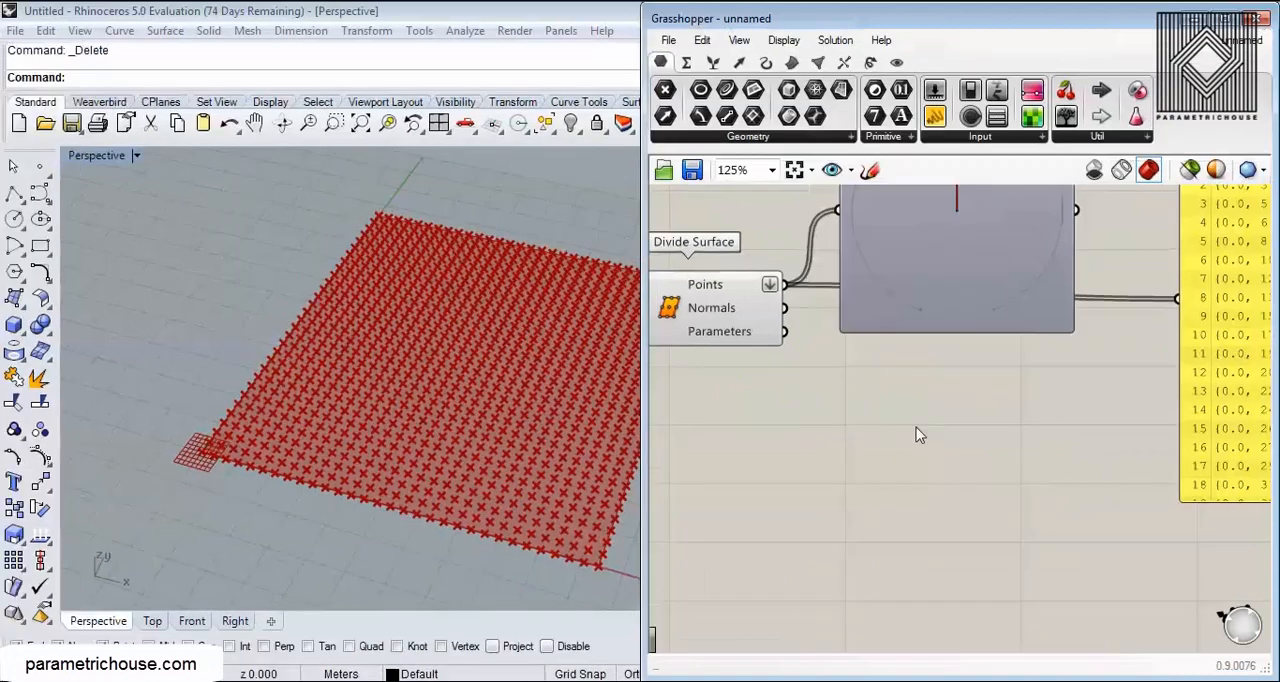
double_click(916, 427)
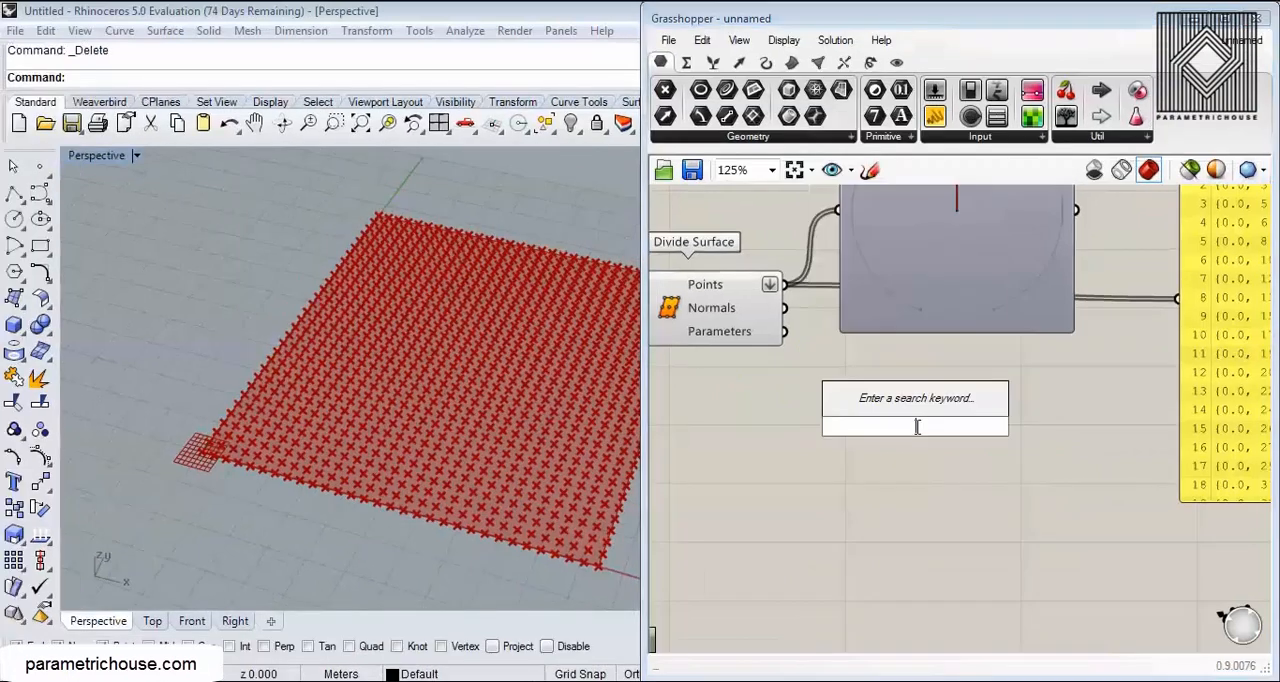
text(flat)
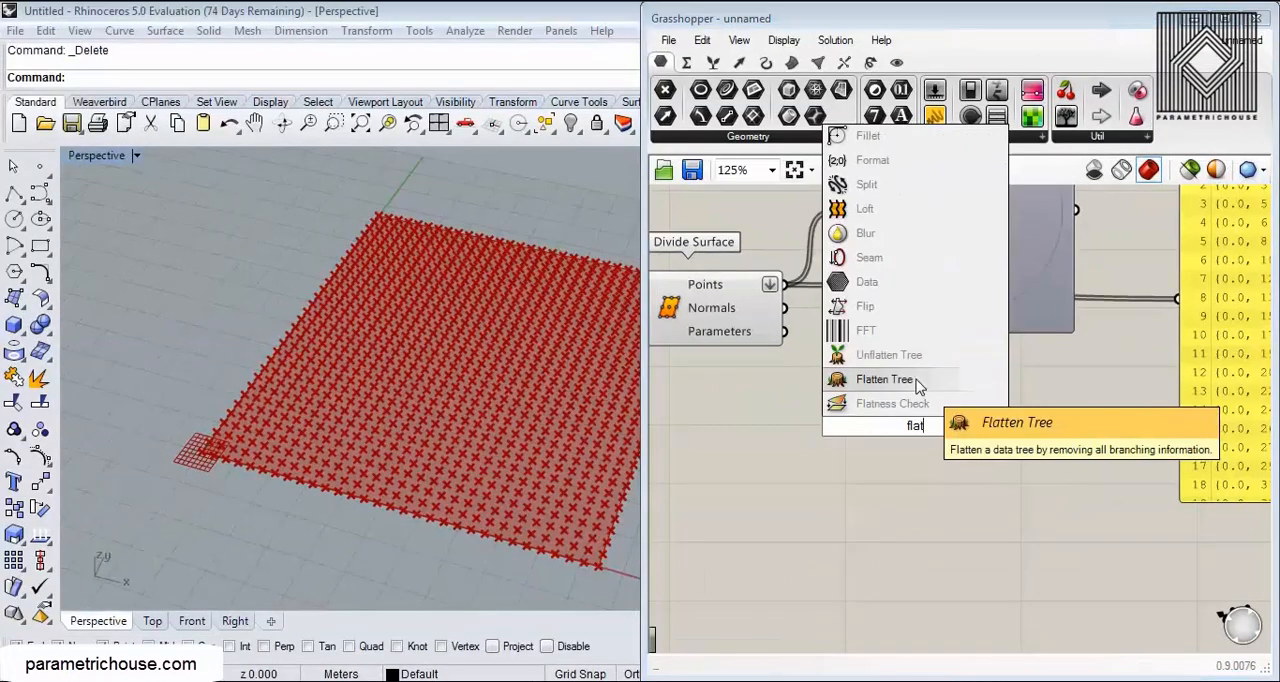
click(914, 379)
Step: Connect Divide Surface's Points to the Tree input of Flatten Tree, and its Tree output to the Panel
scroll(810, 363, up, 4)
drag(798, 376, 917, 580)
scroll(917, 580, down, 3)
drag(950, 456, 1132, 334)
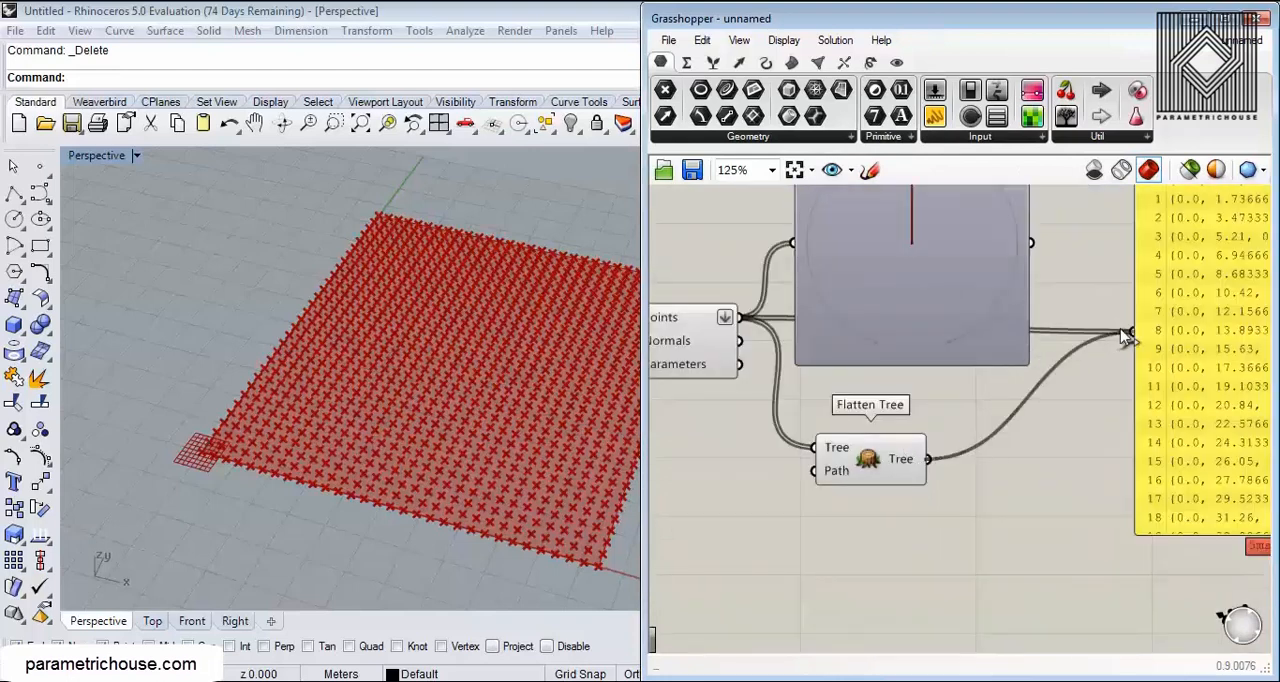
Step: Set the Path input of Flatten Tree to {7} and check the path heading in the Panel
scroll(900, 480, up, 4)
right_drag(922, 494, 855, 402)
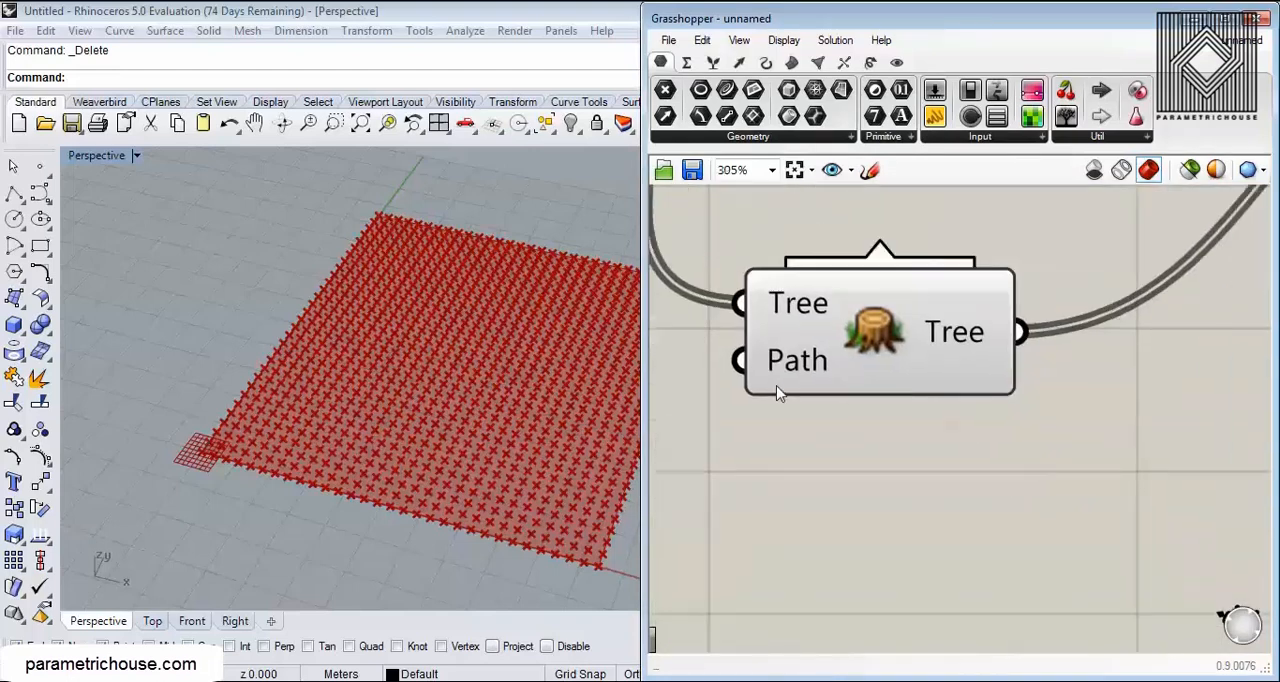
mouse_move(800, 368)
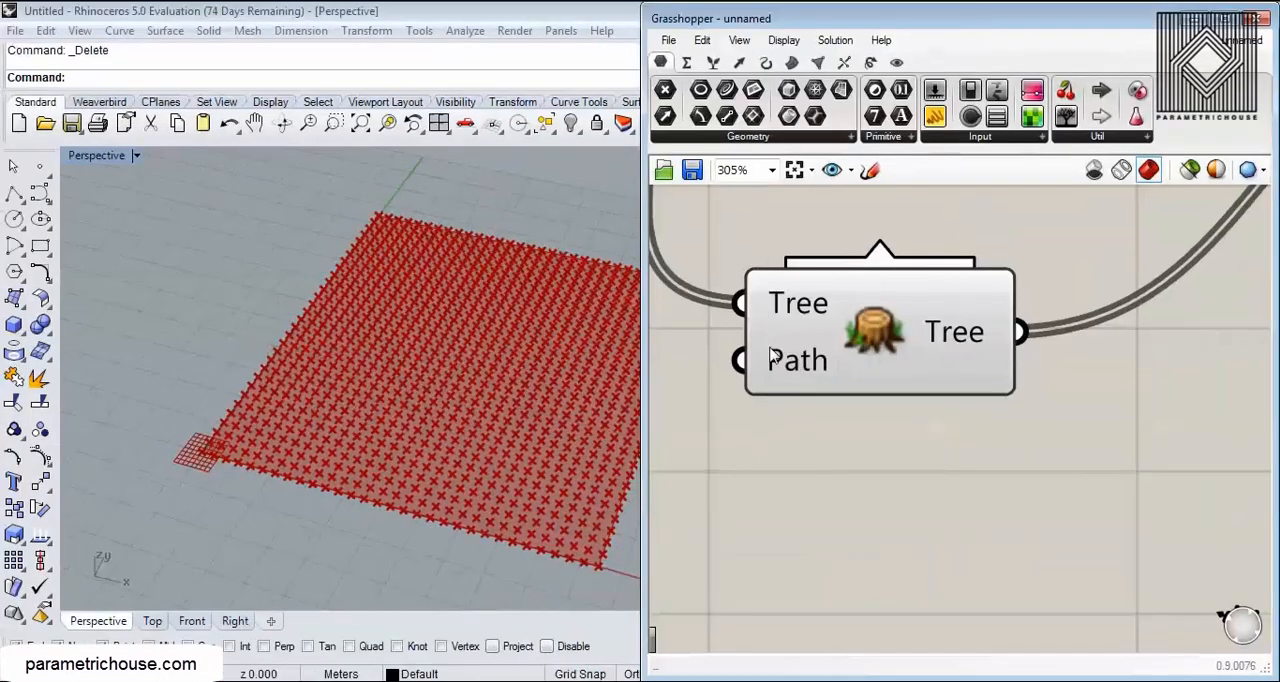
right_click(770, 365)
mouse_move(851, 518)
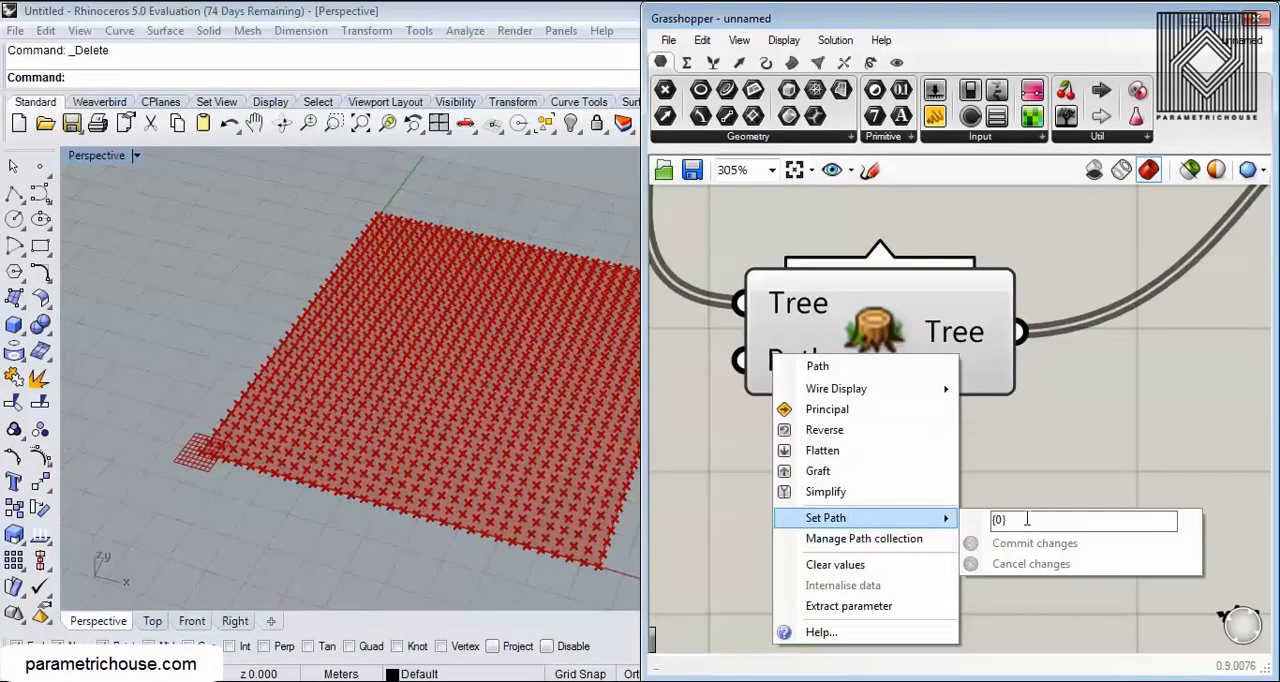
click(998, 519)
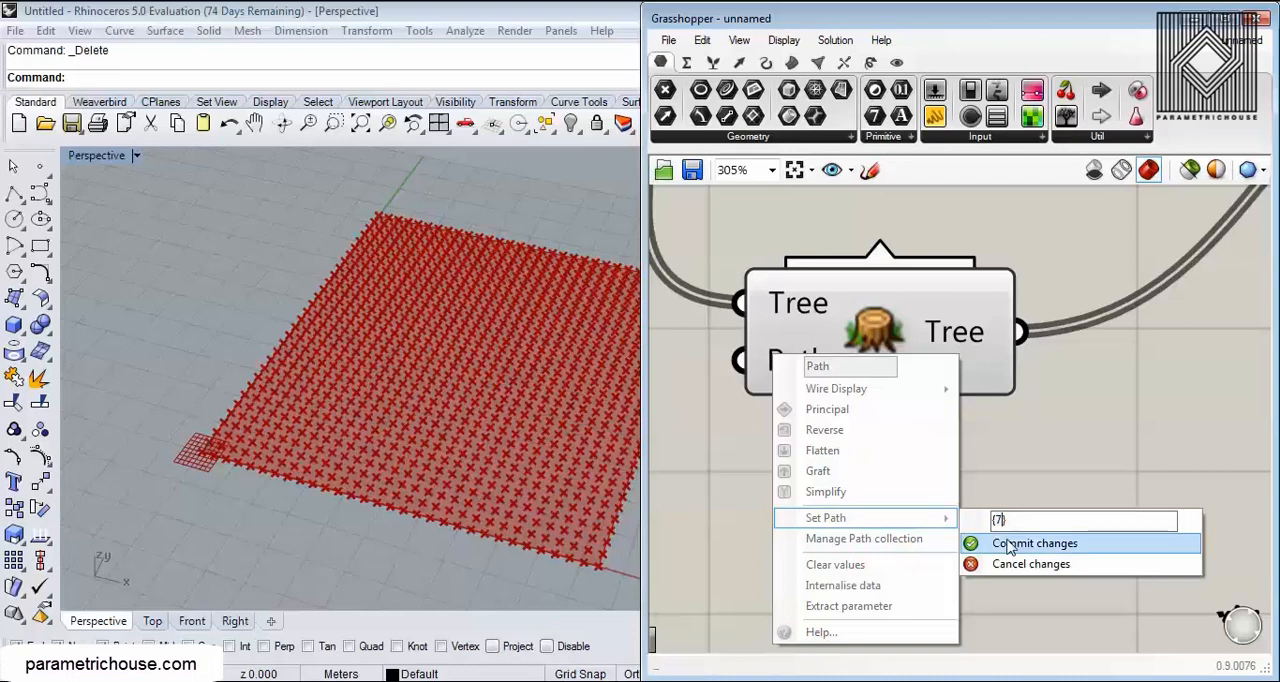
click(1030, 543)
scroll(974, 425, down, 5)
scroll(1008, 352, up, 4)
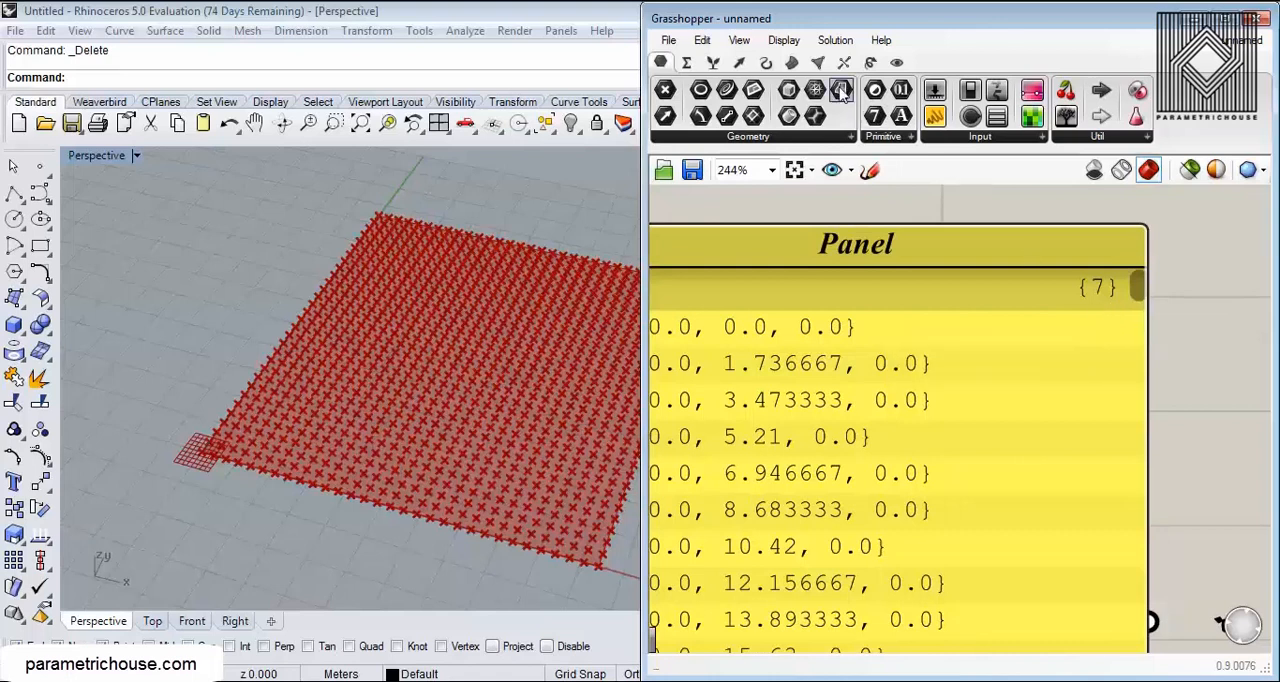
Step: Browse the available data tree components, including Split Tree and Replace Paths
click(713, 62)
click(1102, 139)
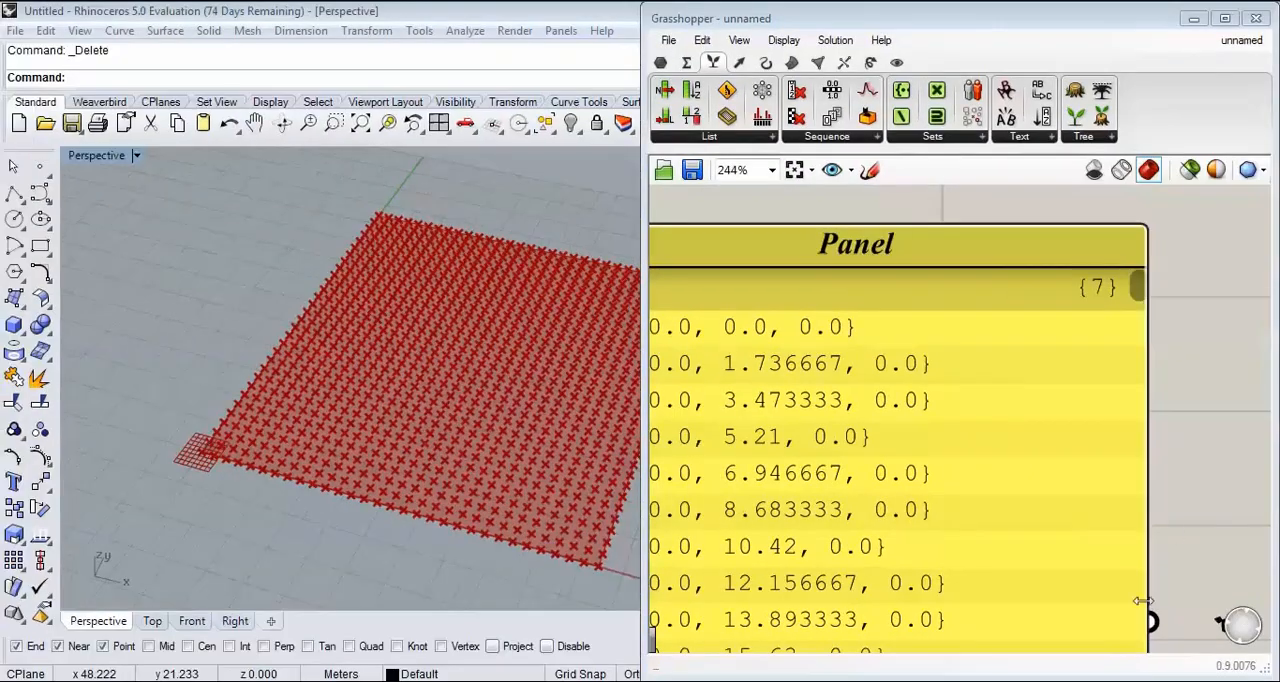
scroll(1095, 410, down, 4)
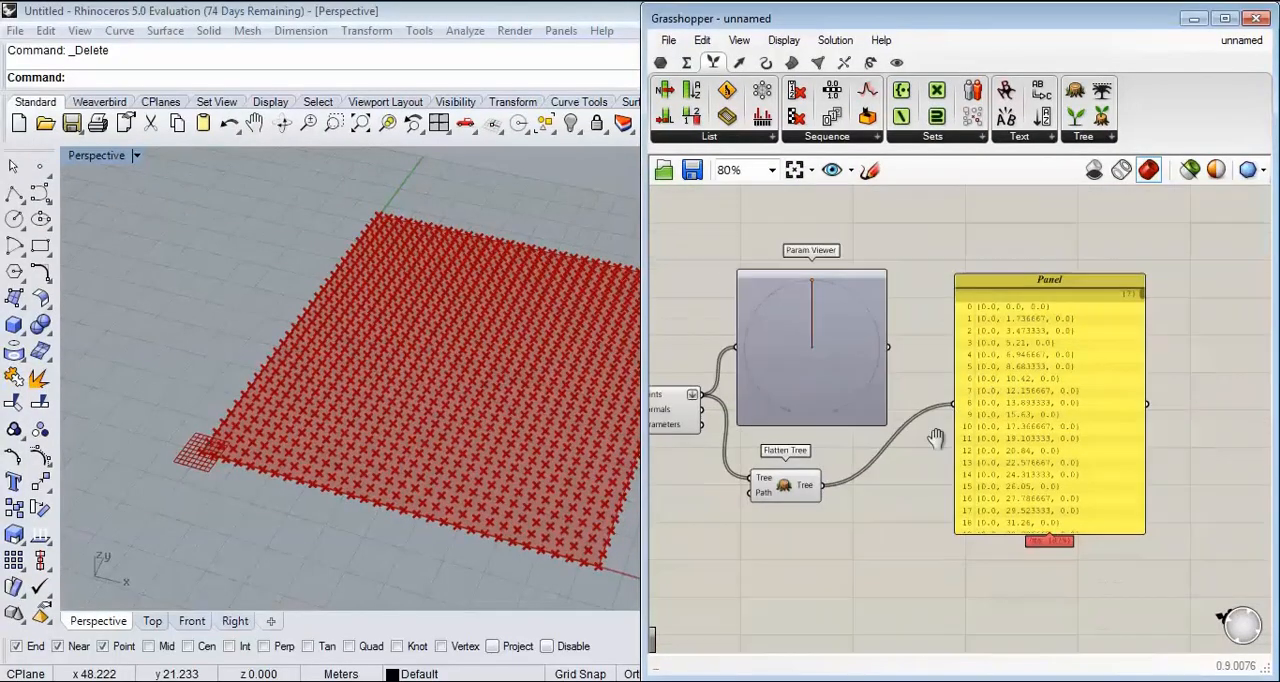
Step: Review the flattened coordinate list up close and delete the Panel
scroll(1037, 385, up, 3)
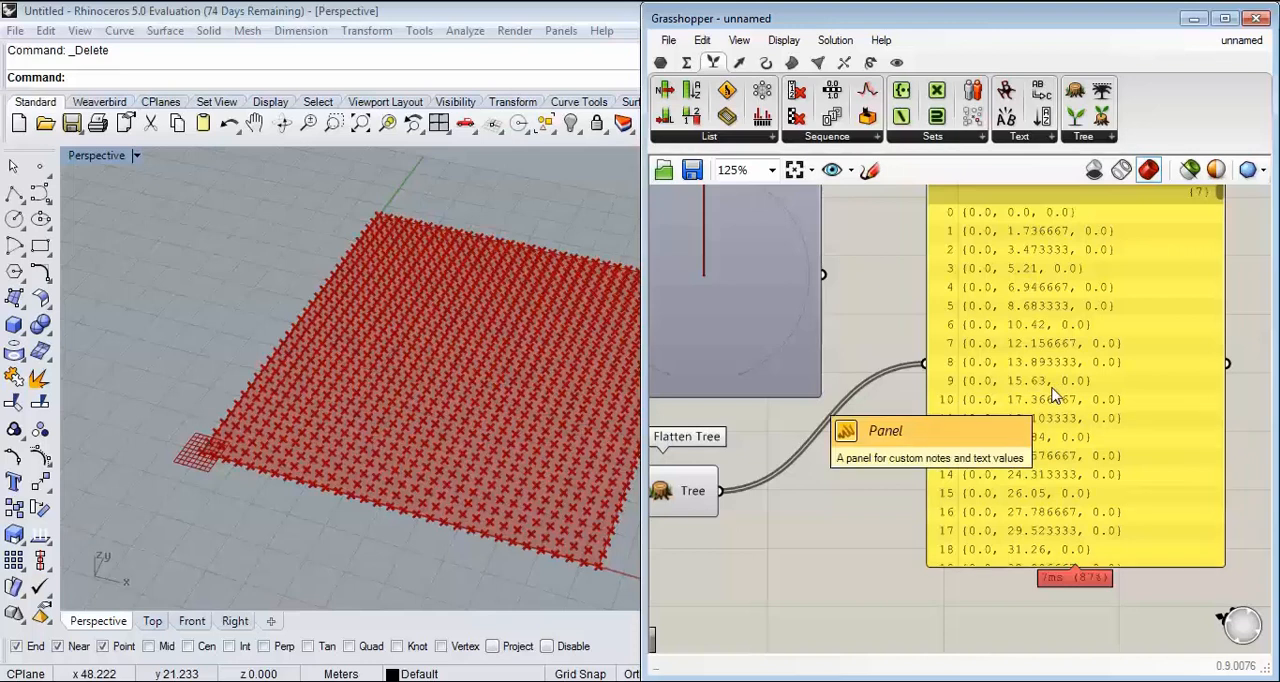
right_drag(1130, 302, 1078, 315)
click(1058, 366)
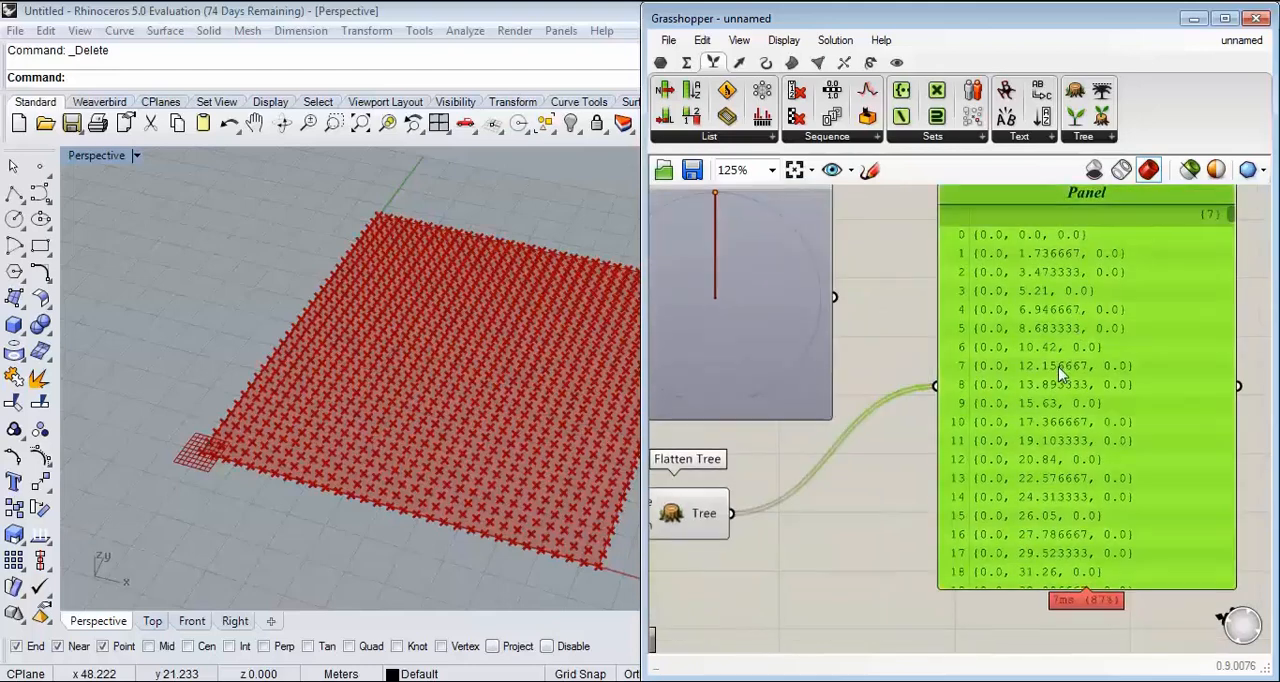
scroll(1000, 378, up, 4)
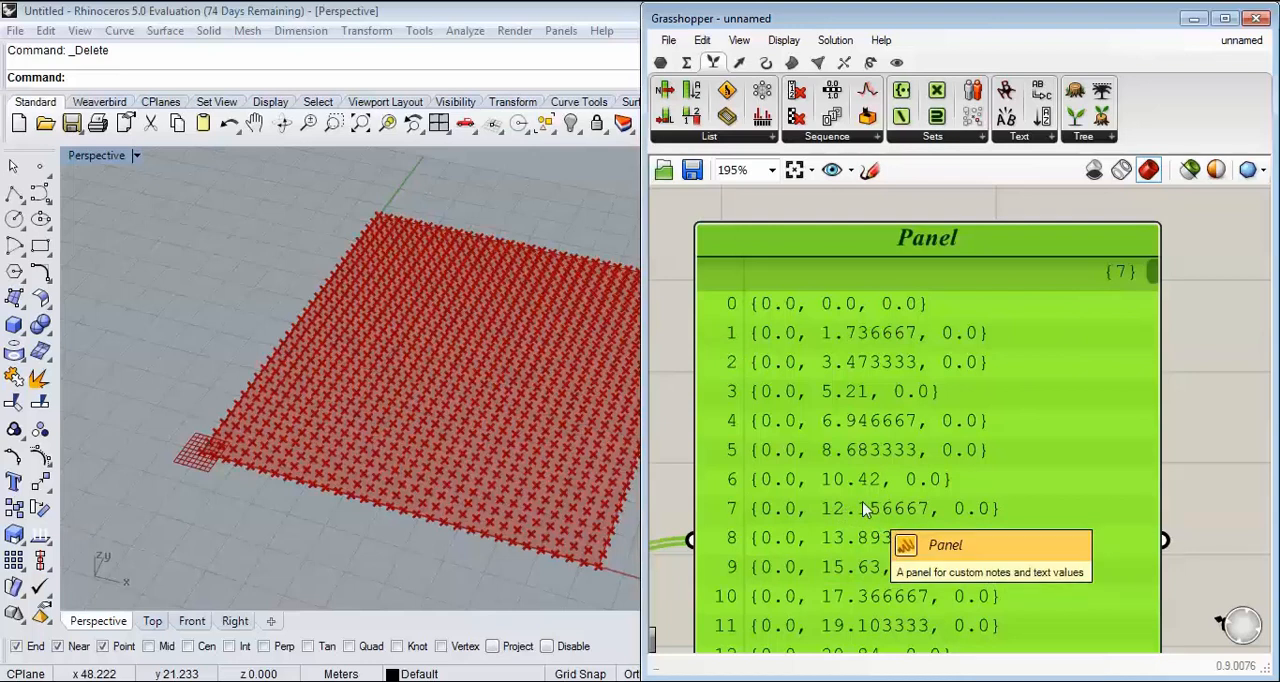
scroll(922, 378, down, 5)
key(Delete)
Step: Delete the Param Viewer and Flatten Tree components connected to Divide Surface
right_drag(891, 431, 1228, 334)
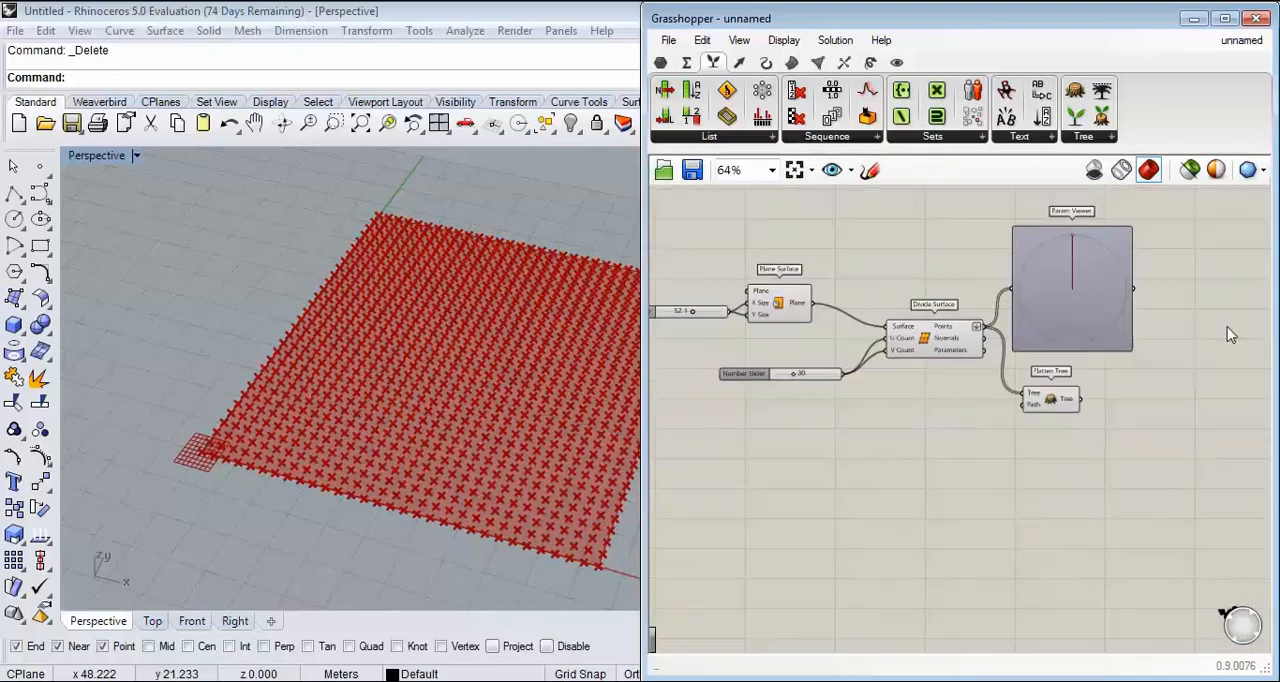
scroll(1151, 373, up, 3)
drag(1090, 488, 898, 272)
key(Delete)
right_drag(884, 322, 935, 377)
scroll(431, 372, up, 3)
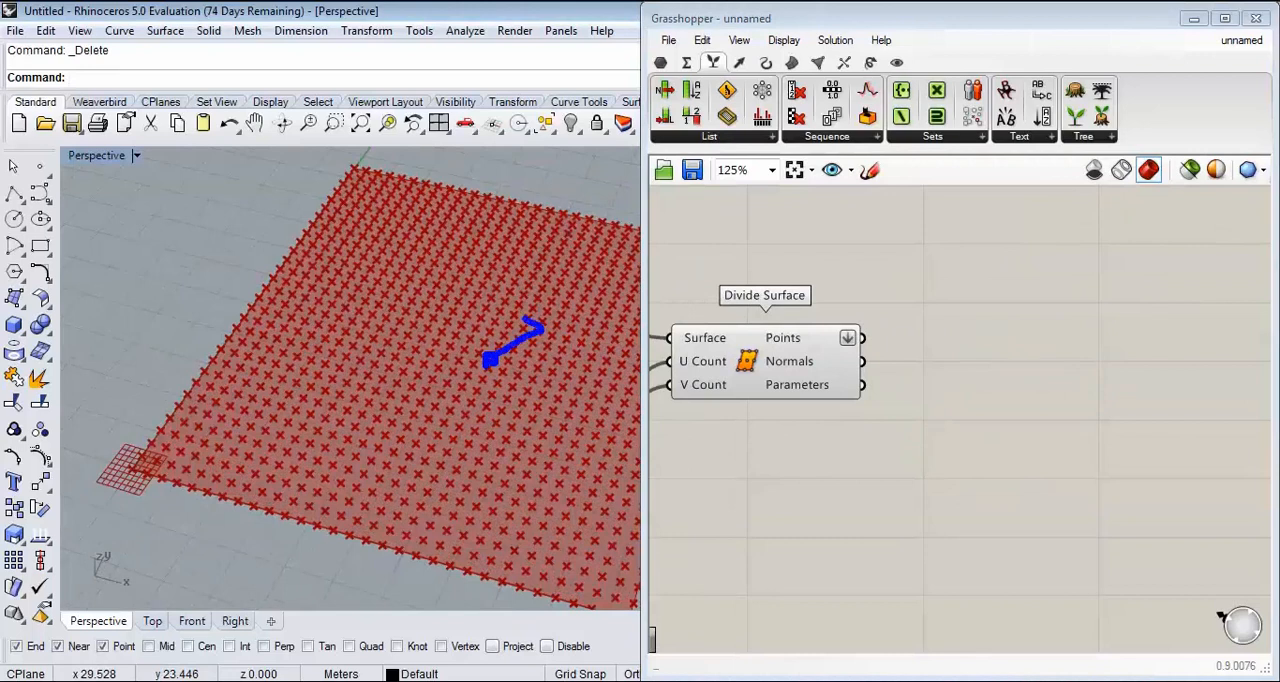
drag(490, 363, 550, 406)
key(Escape)
Step: Add an Evaluate Surface component above the Divide Surface component
click(791, 62)
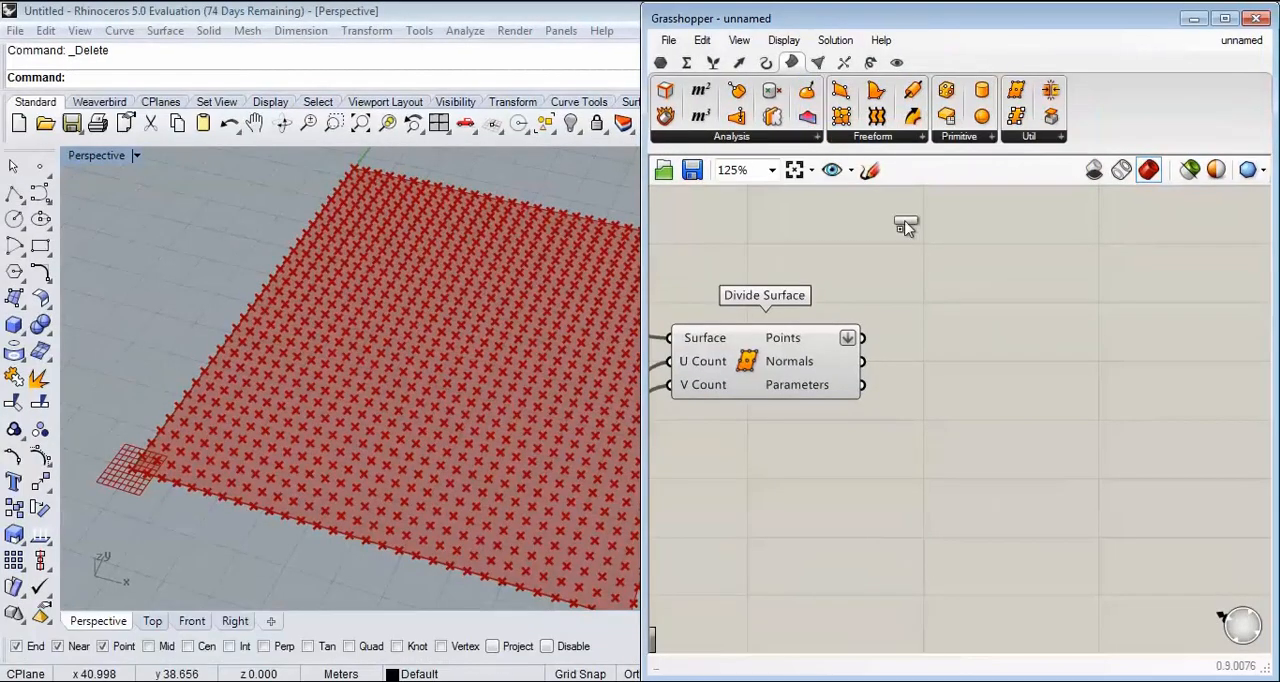
scroll(1026, 429, down, 2)
scroll(951, 463, up, 1)
scroll(1045, 483, down, 1)
scroll(1040, 480, up, 1)
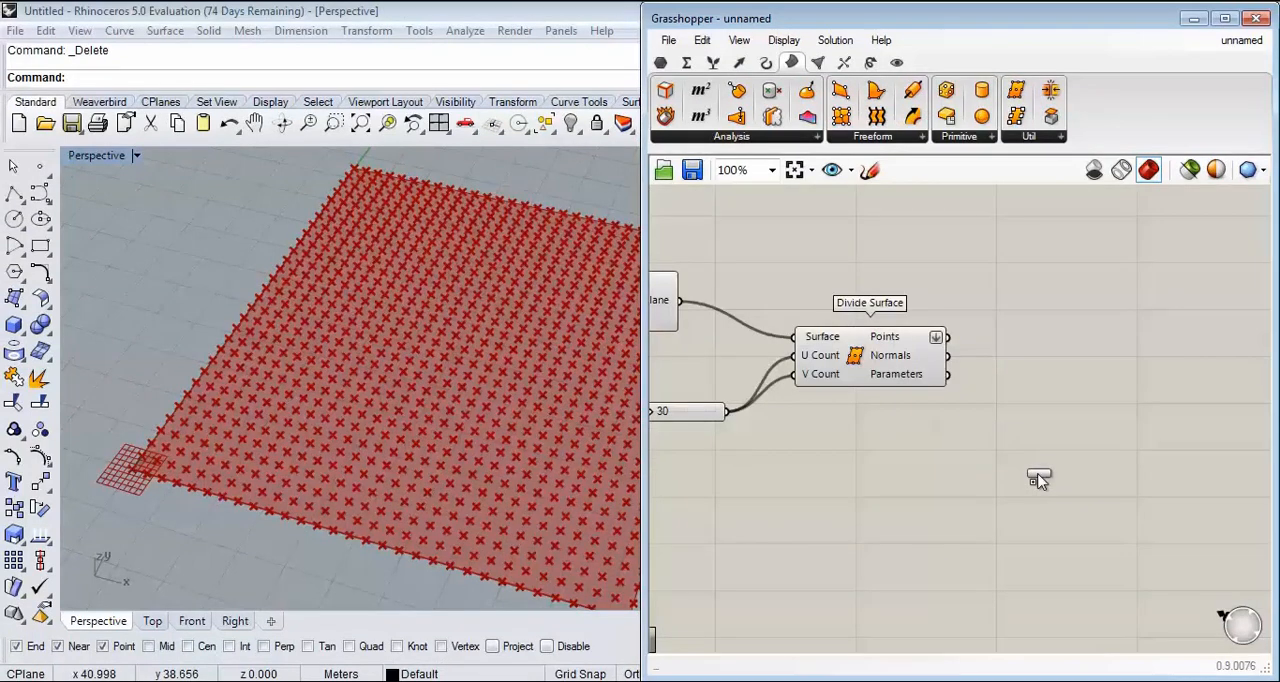
scroll(1088, 458, down, 1)
scroll(976, 432, up, 1)
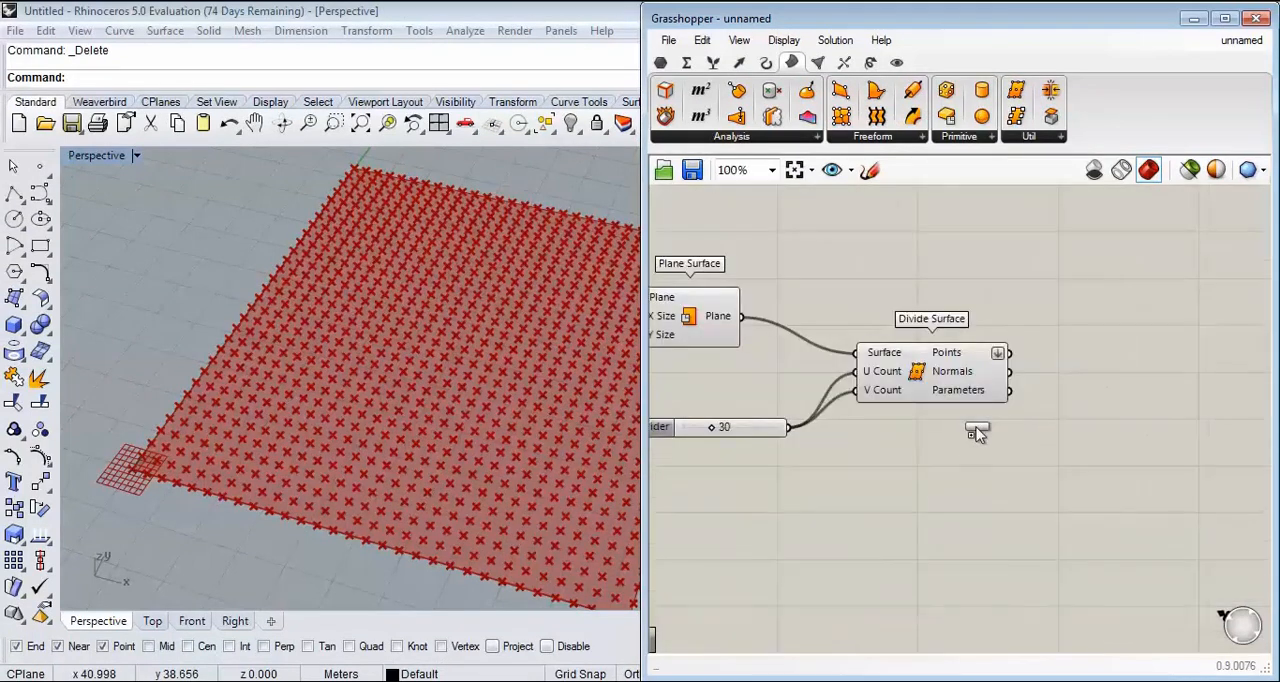
drag(898, 274, 898, 278)
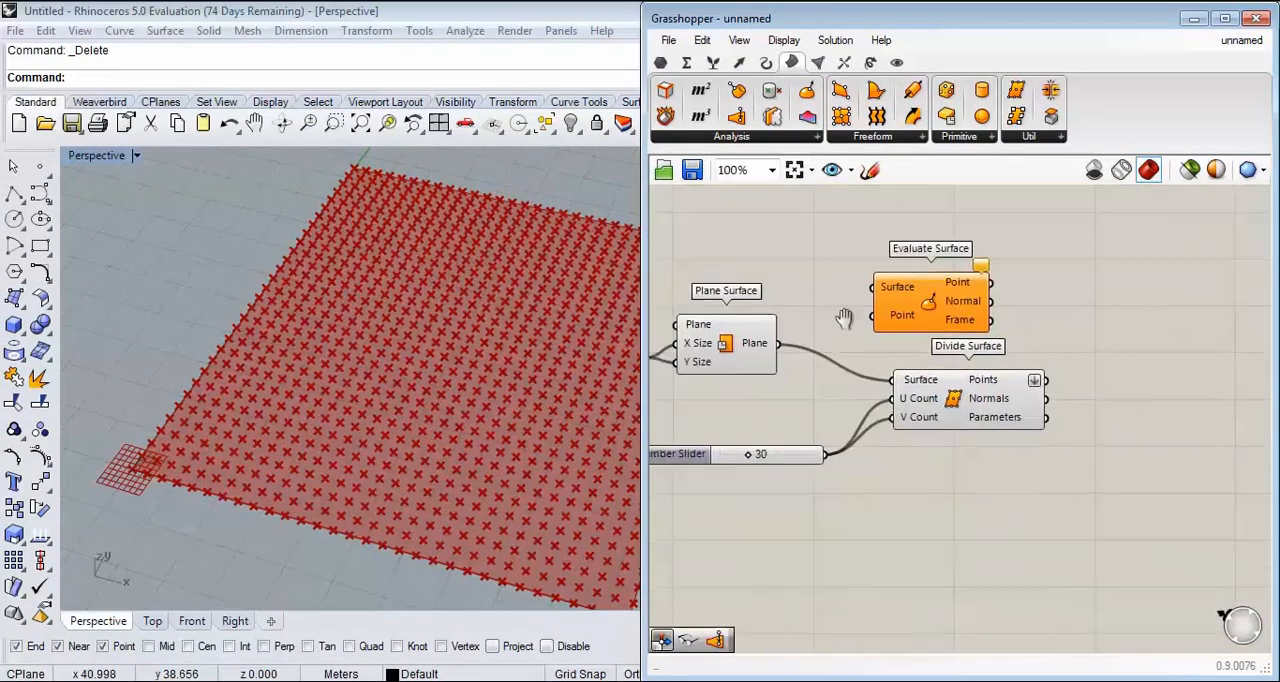
Step: Connect the Plane Surface output to the Surface input of Evaluate Surface and place Evaluate Surface below Divide Surface
scroll(876, 343, up, 2)
drag(811, 396, 966, 309)
right_drag(962, 320, 877, 258)
scroll(874, 262, down, 2)
drag(922, 266, 934, 477)
Step: Examine the plane surface's directions in the viewport and read the description of Evaluate Surface's Point input
click(760, 314)
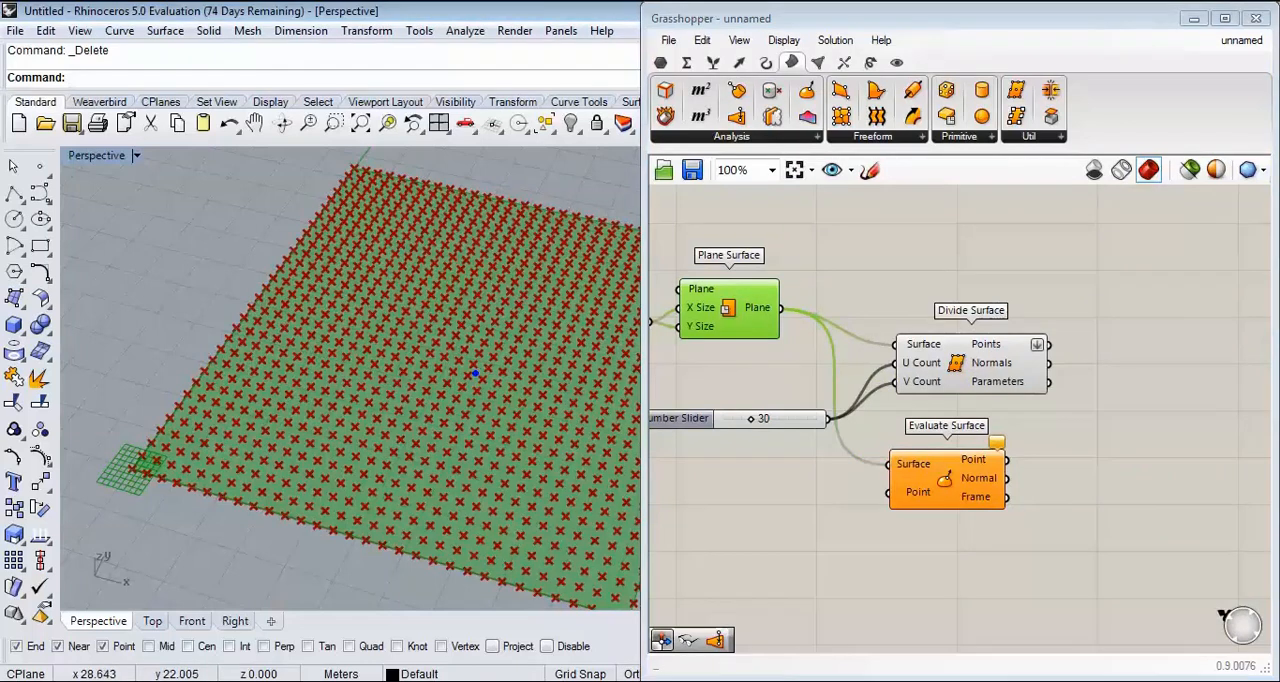
drag(482, 374, 555, 392)
drag(482, 374, 485, 324)
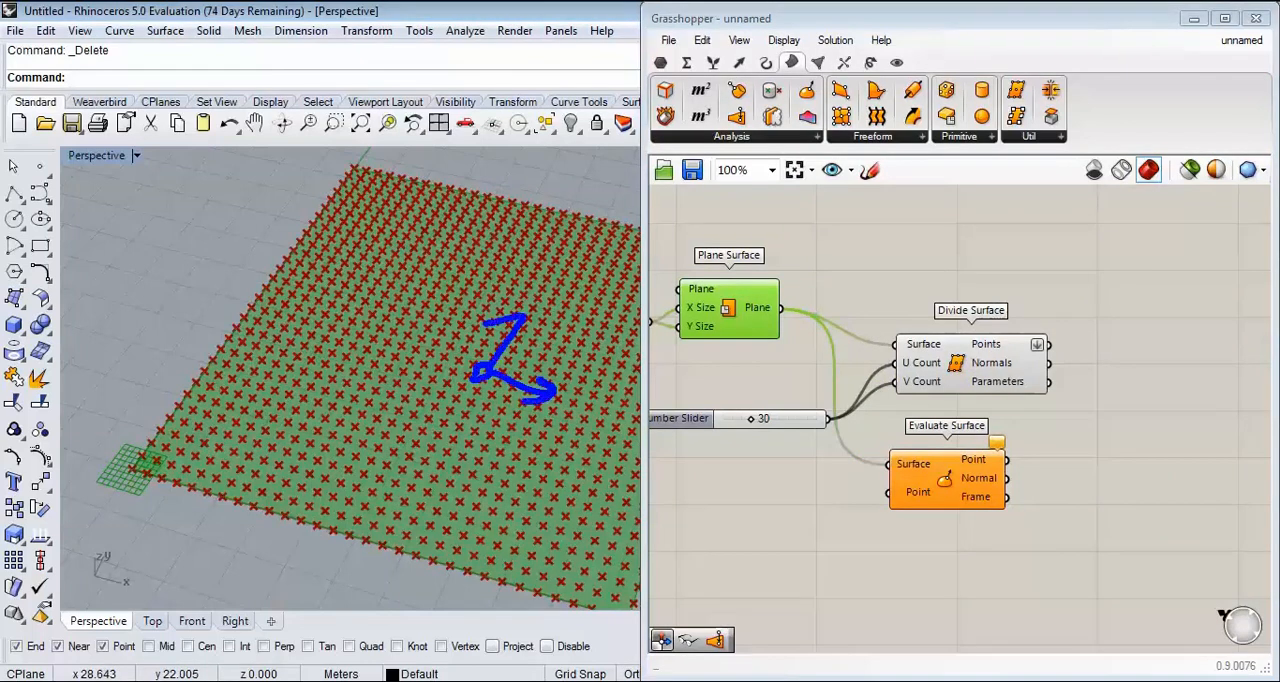
key(Escape)
scroll(826, 347, up, 4)
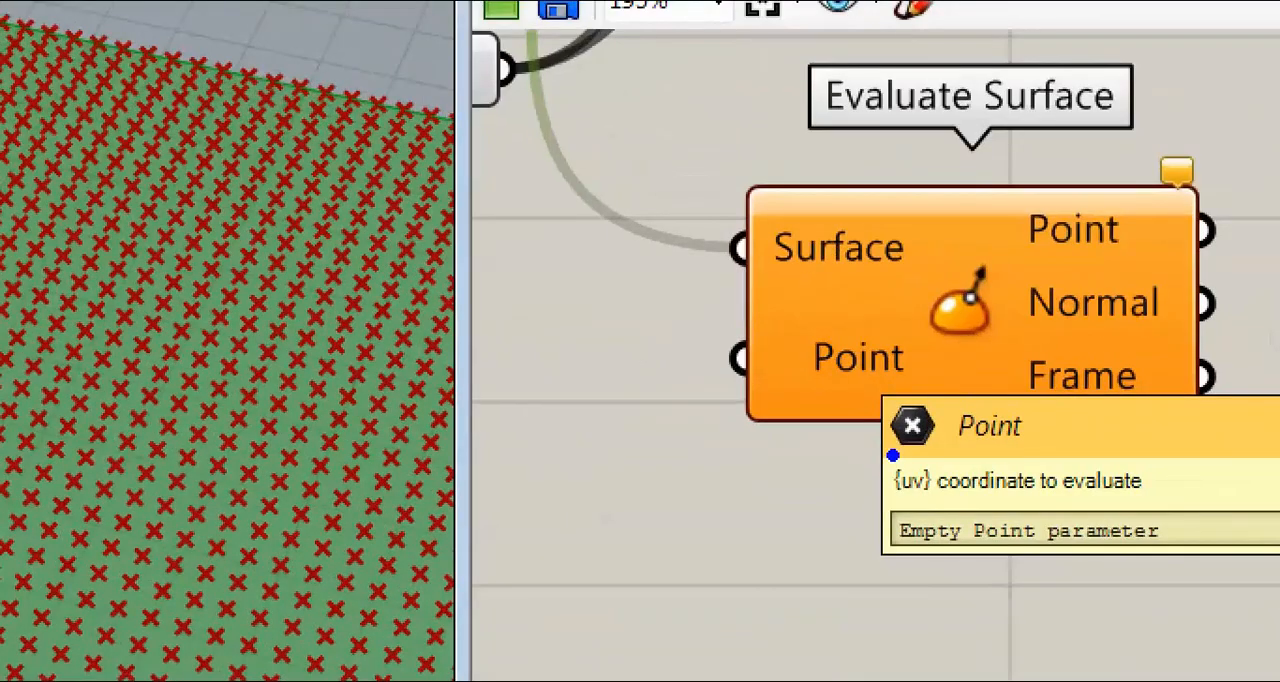
mouse_move(893, 455)
mouse_down()
mouse_move(1063, 514)
mouse_move(1045, 516)
mouse_up()
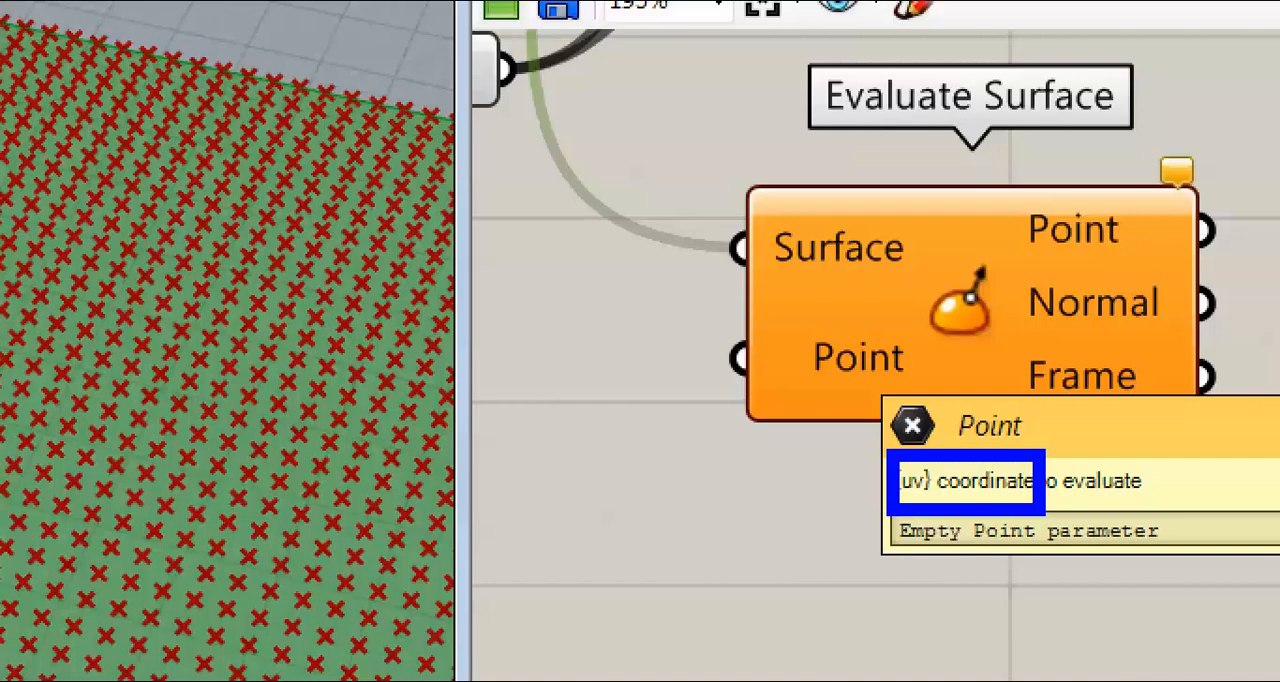
key(Escape)
Step: Add an MD Slider beside Evaluate Surface and connect it to the Point input
right_drag(828, 410, 1095, 382)
scroll(1090, 384, down, 2)
click(960, 389)
double_click(960, 397)
text(md)
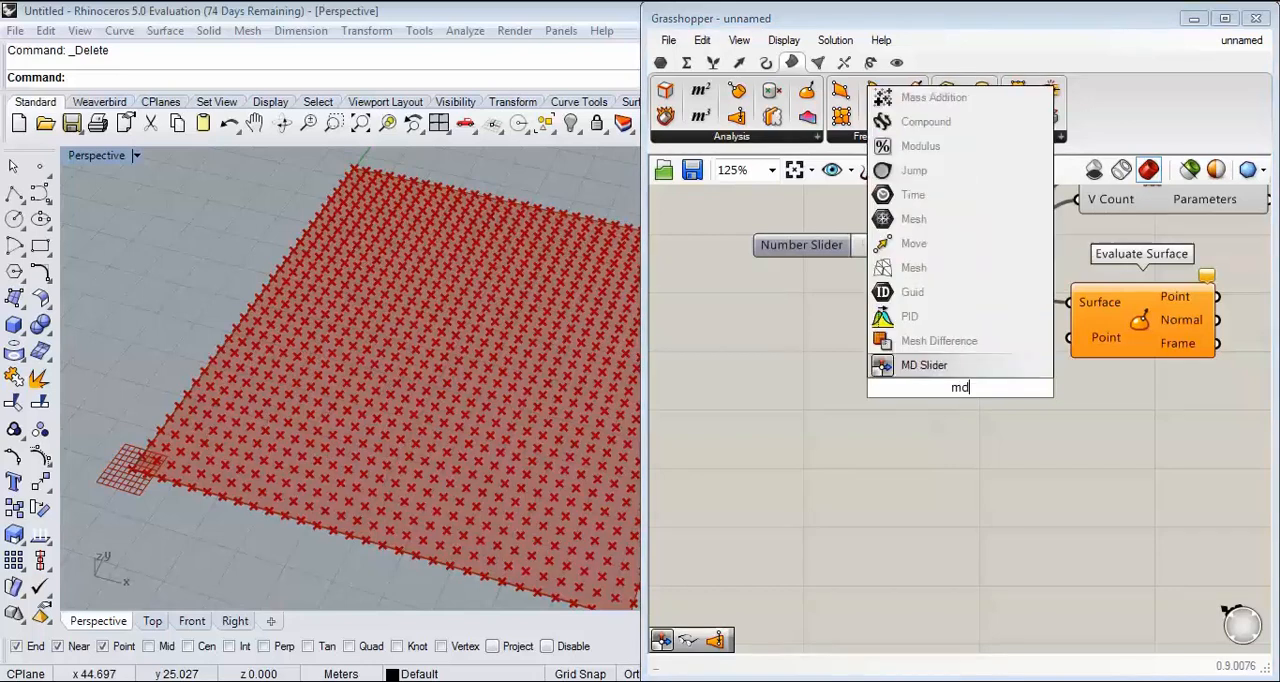
click(923, 365)
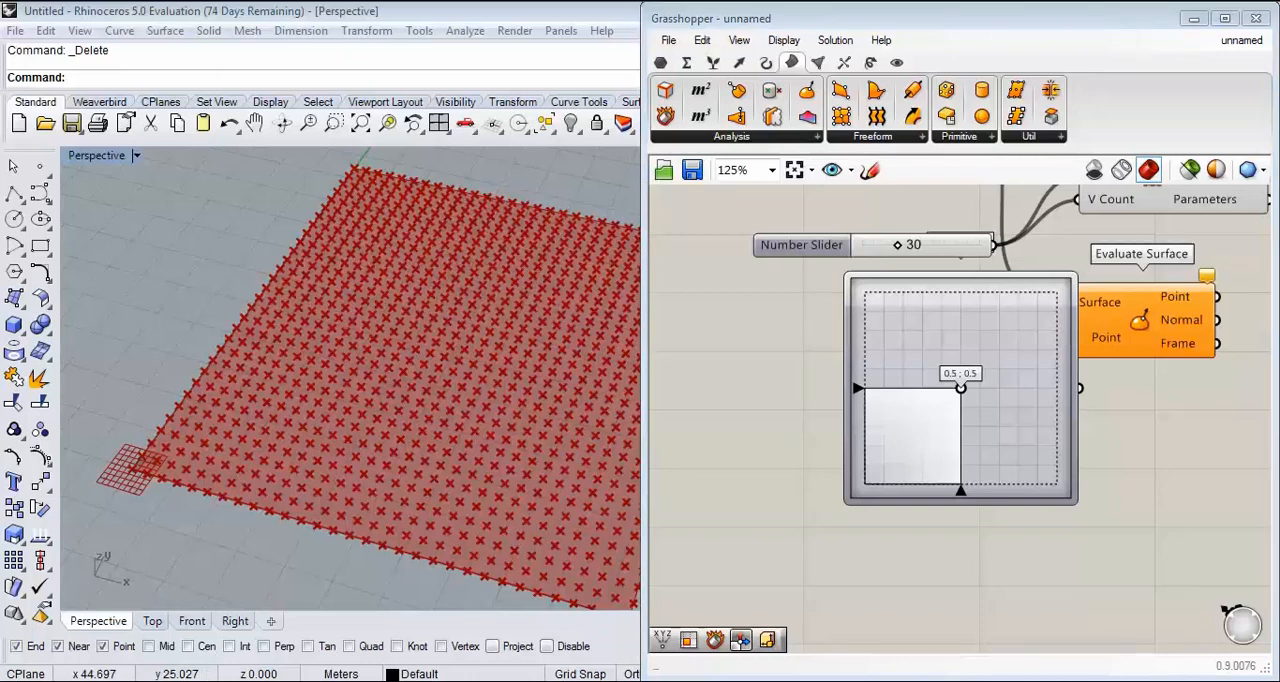
drag(990, 342, 915, 384)
drag(1008, 433, 1068, 338)
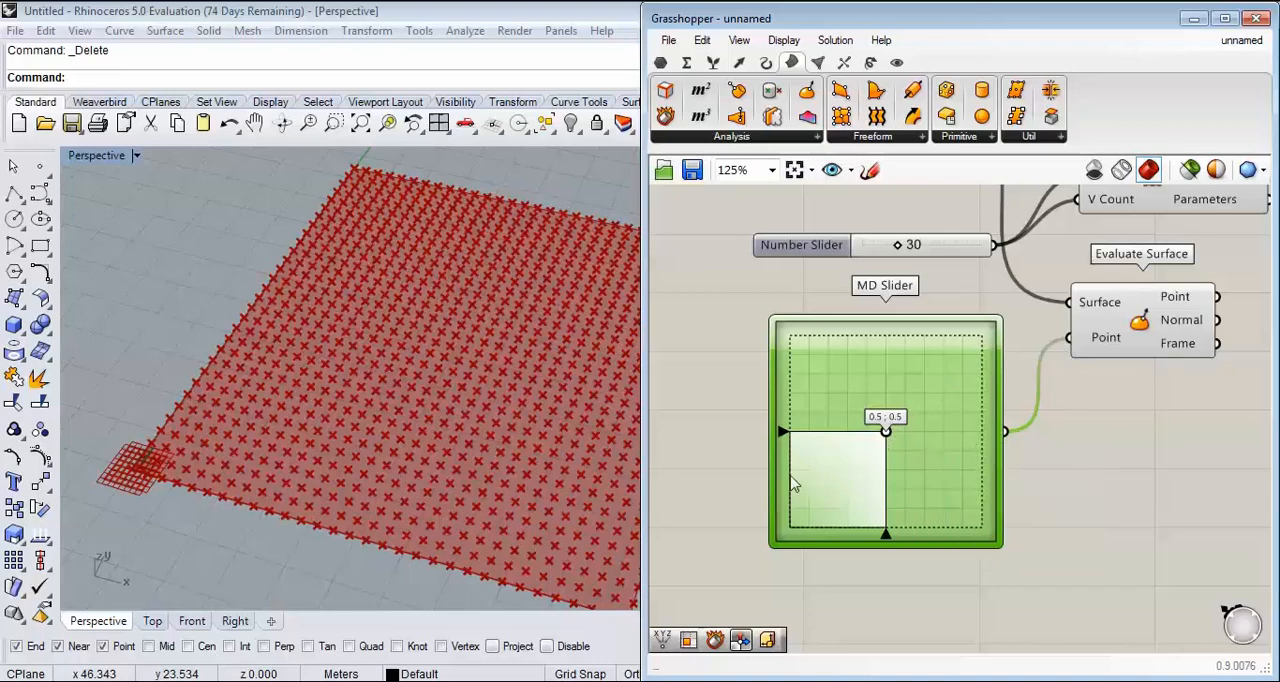
Step: Reparameterize the Surface input of the Evaluate Surface component
scroll(300, 425, down, 5)
right_drag(1094, 352, 953, 473)
scroll(989, 435, up, 3)
right_click(951, 390)
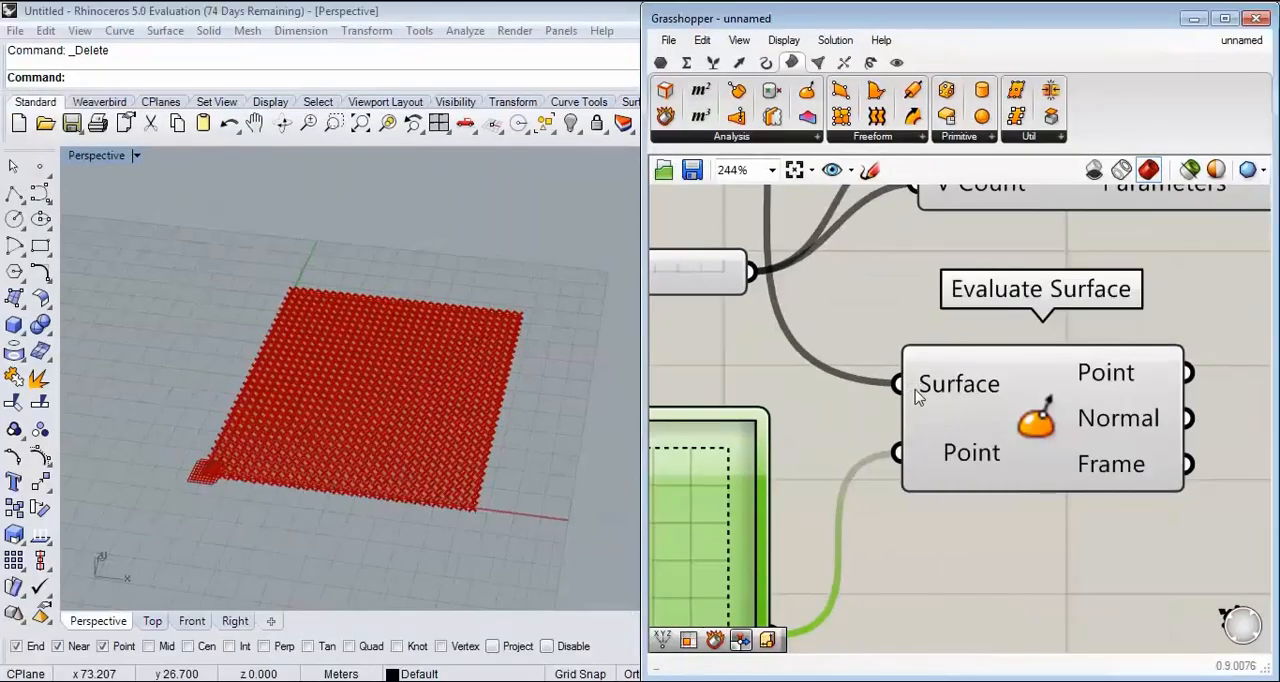
right_click(828, 286)
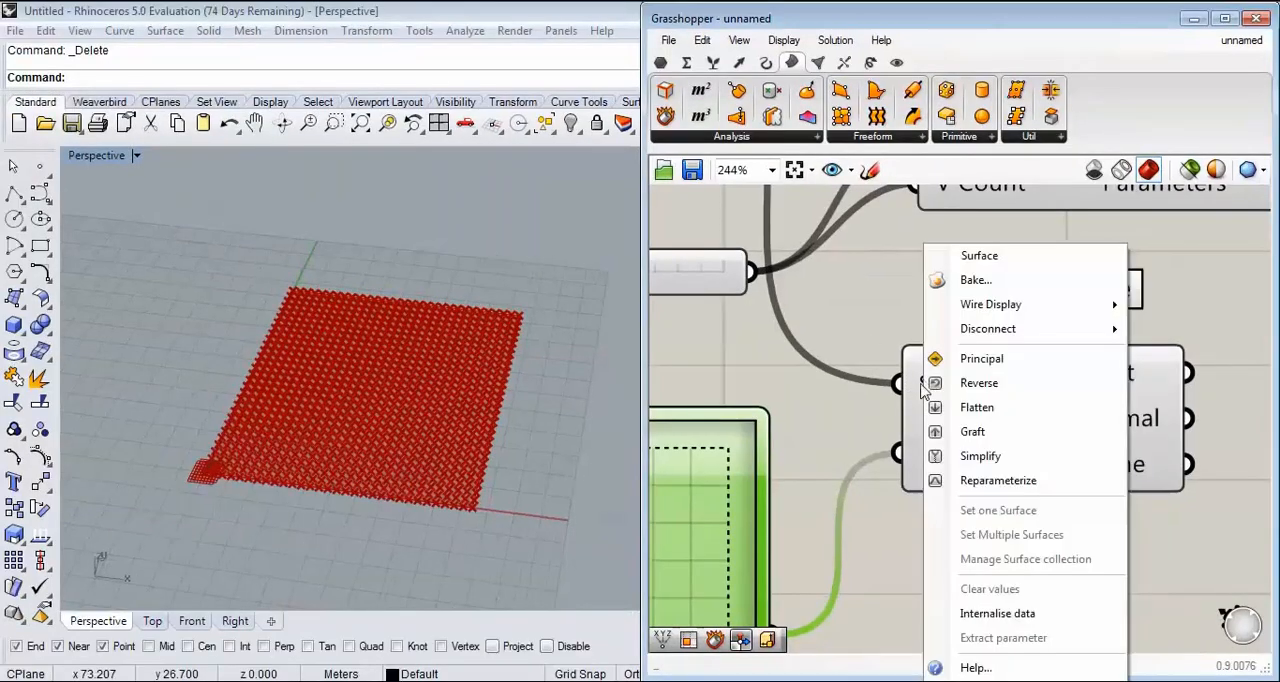
click(1022, 490)
click(1018, 528)
Step: Select Evaluate Surface to highlight its point and move the MD Slider handle to 0.57 ; 0.33
right_drag(485, 425, 455, 410)
scroll(465, 366, down, 4)
right_drag(911, 391, 1012, 427)
scroll(1015, 428, down, 5)
right_click(848, 275)
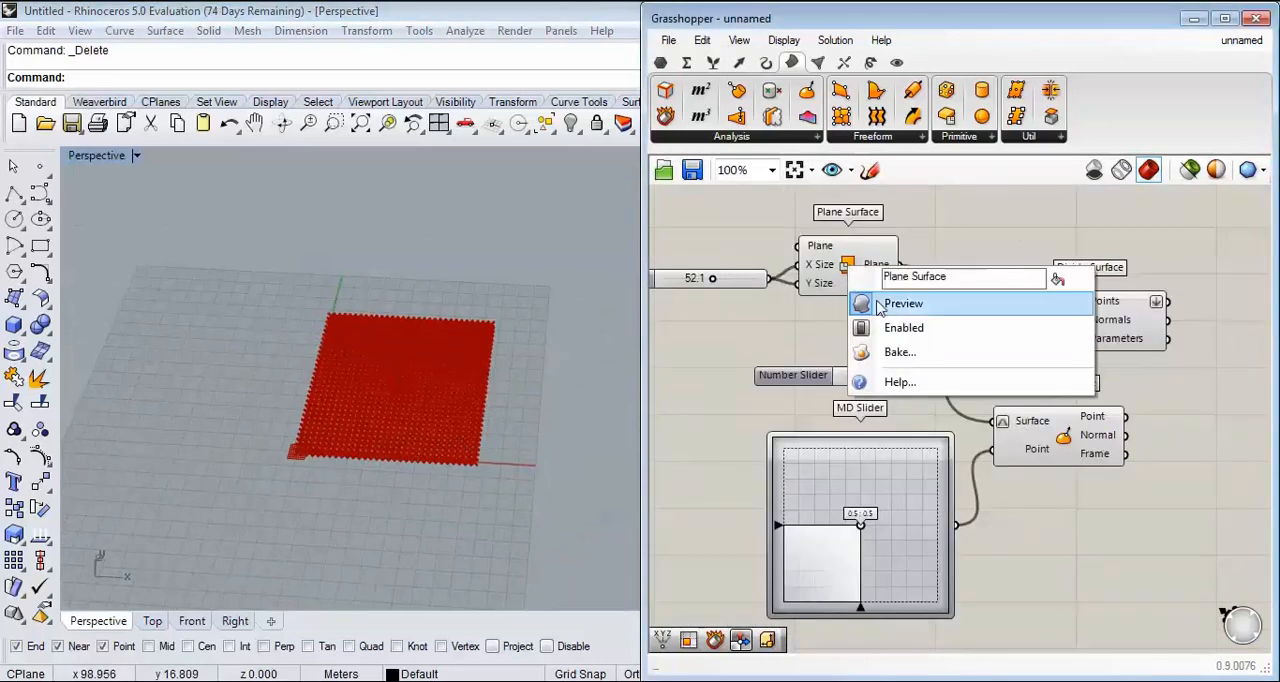
scroll(1032, 420, up, 3)
click(1139, 333)
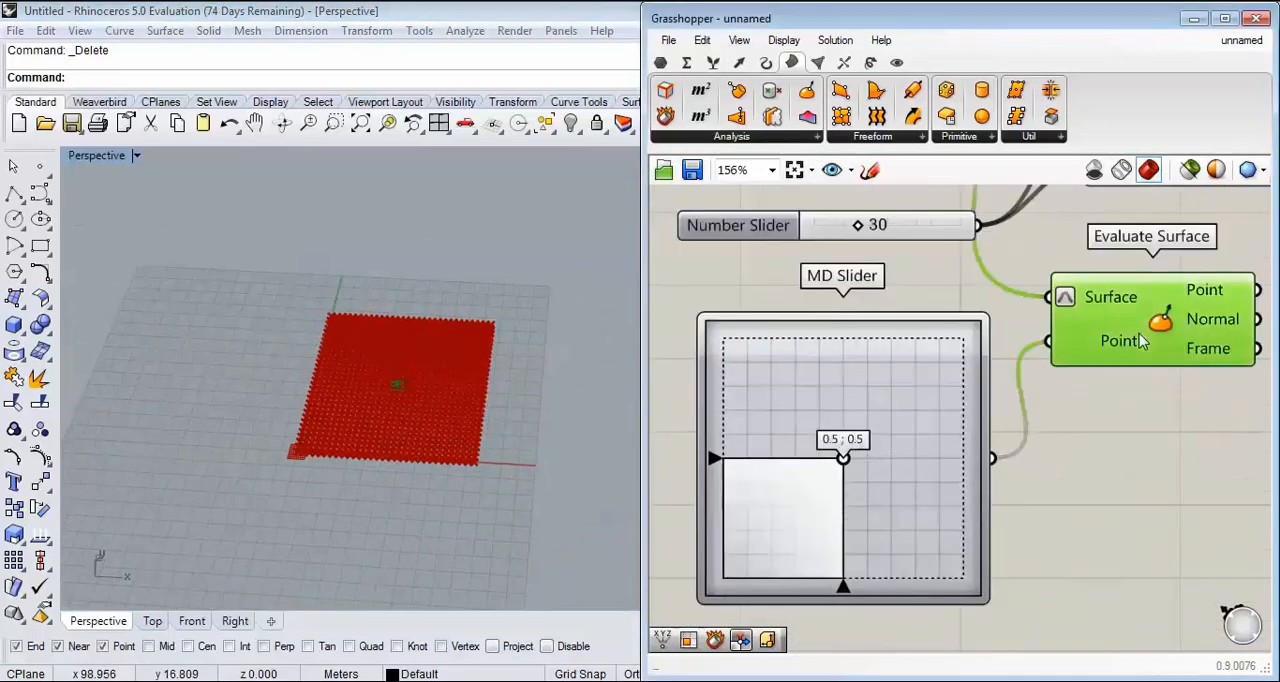
scroll(434, 477, up, 5)
right_drag(845, 469, 845, 395)
drag(845, 391, 862, 433)
Step: Switch to KMPlayer to view the contour table reference photo and return to the point on the surface
click(586, 680)
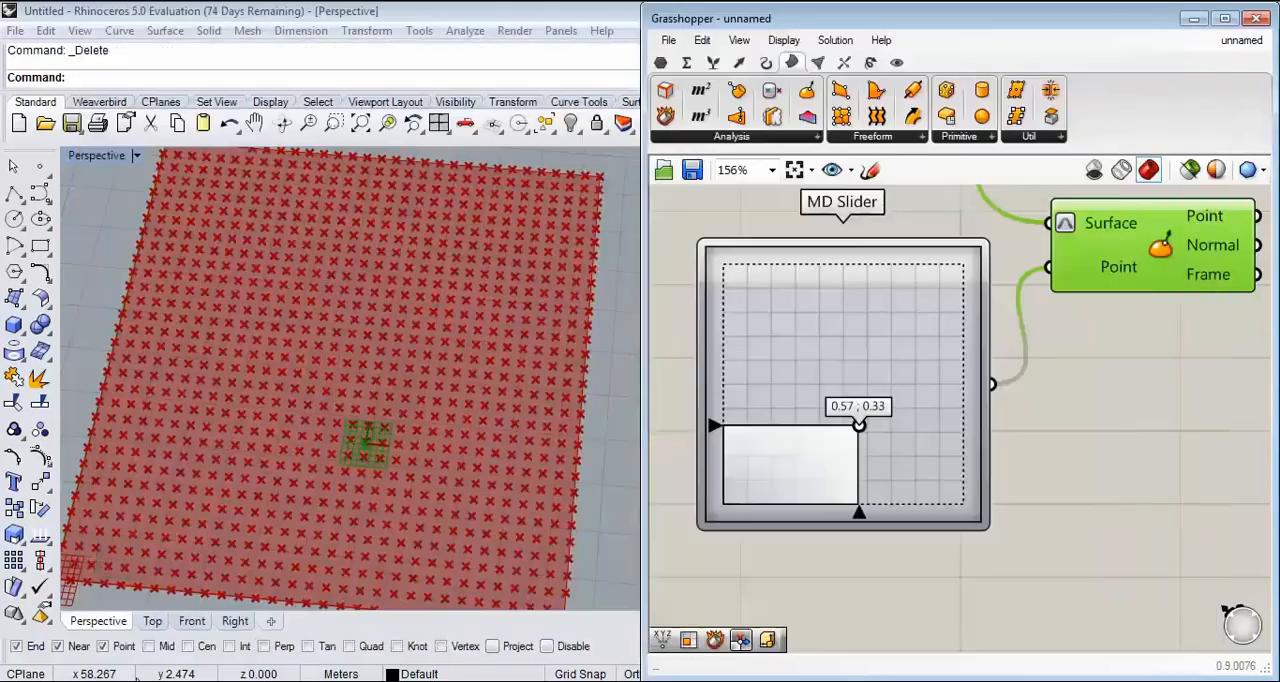
right_drag(340, 200, 489, 345)
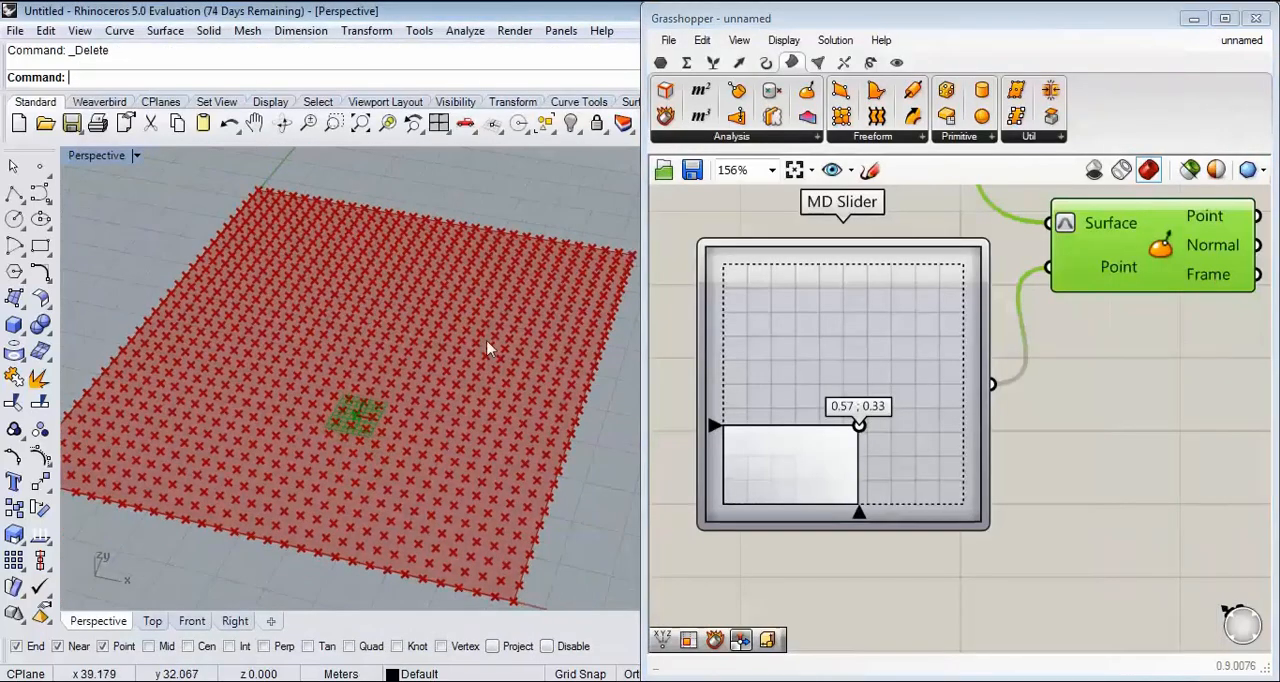
scroll(978, 342, down, 3)
scroll(903, 368, up, 4)
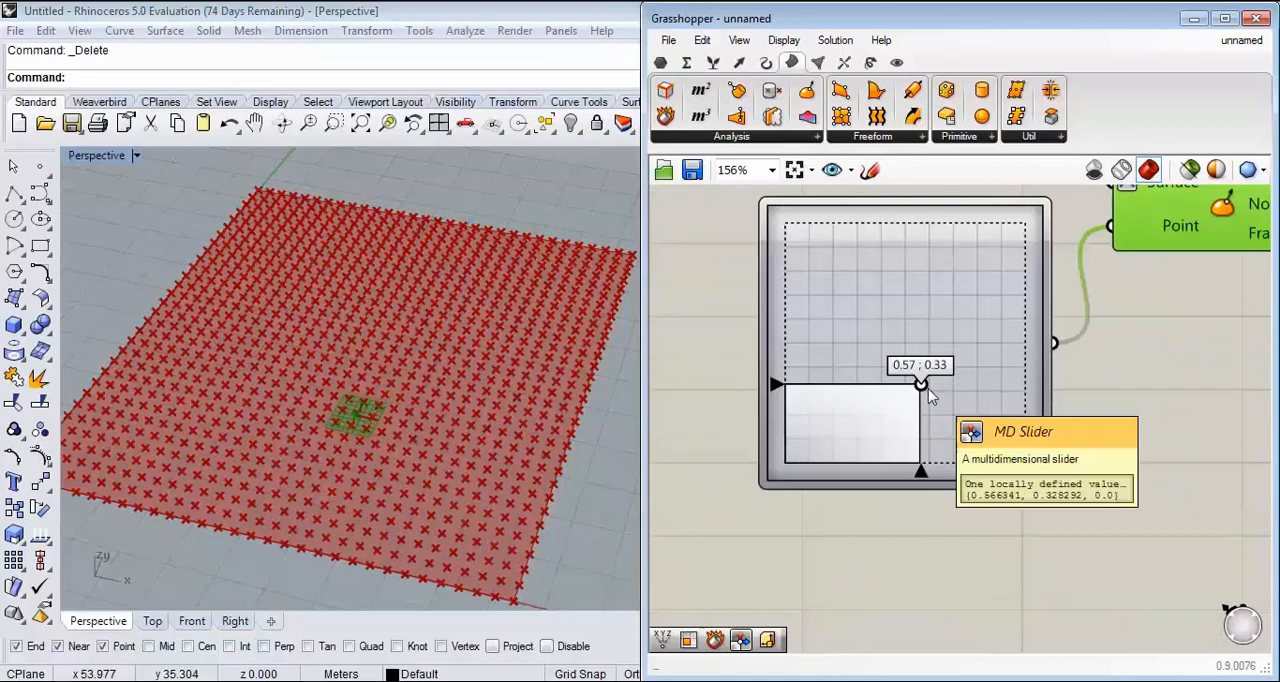
Step: Replace the MD Slider with a new, more compact one and connect it to Evaluate Surface's Point input
click(970, 396)
key(Delete)
double_click(928, 345)
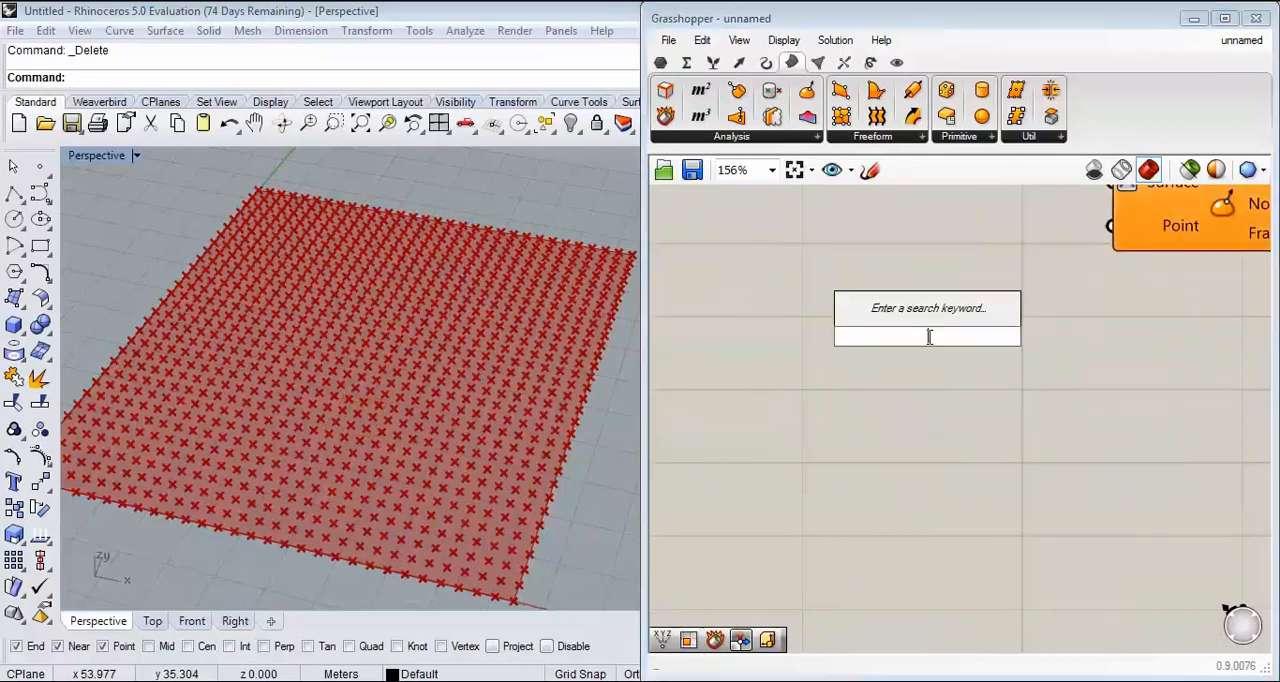
text(md)
click(917, 315)
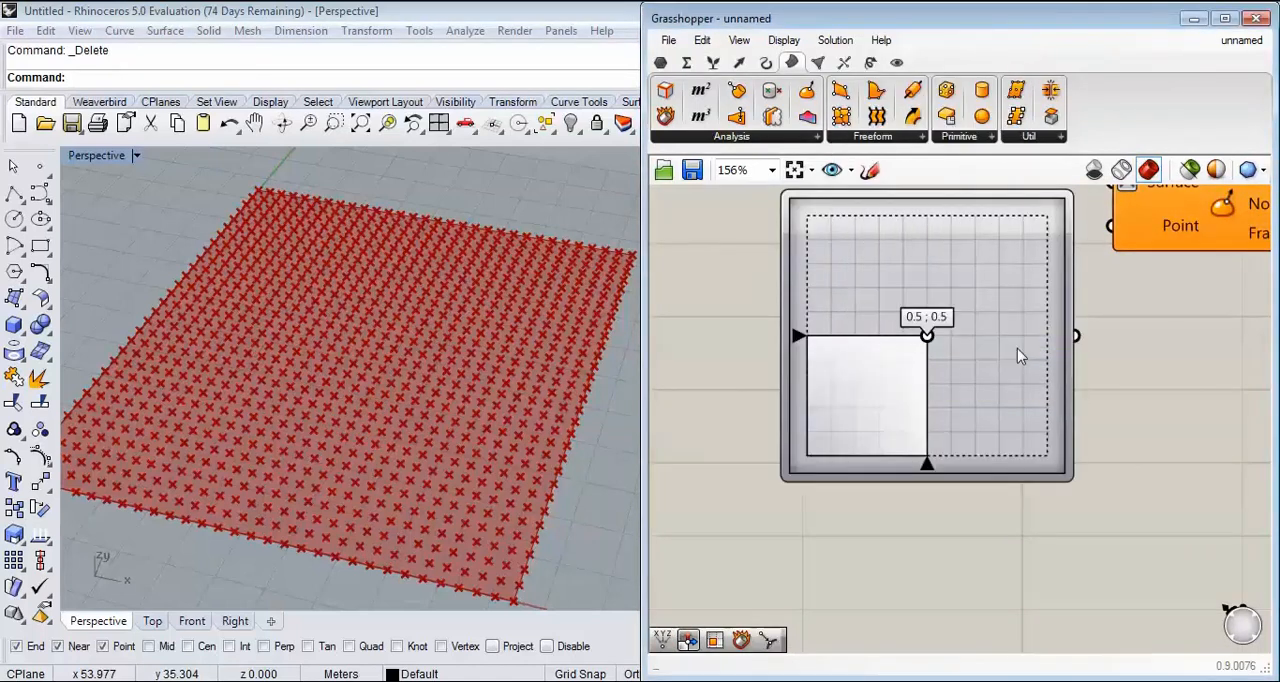
drag(1070, 537, 962, 420)
drag(965, 335, 1112, 285)
Step: Add a Construct Point component below the MD Slider and connect it to Evaluate Surface's Point input instead
click(739, 62)
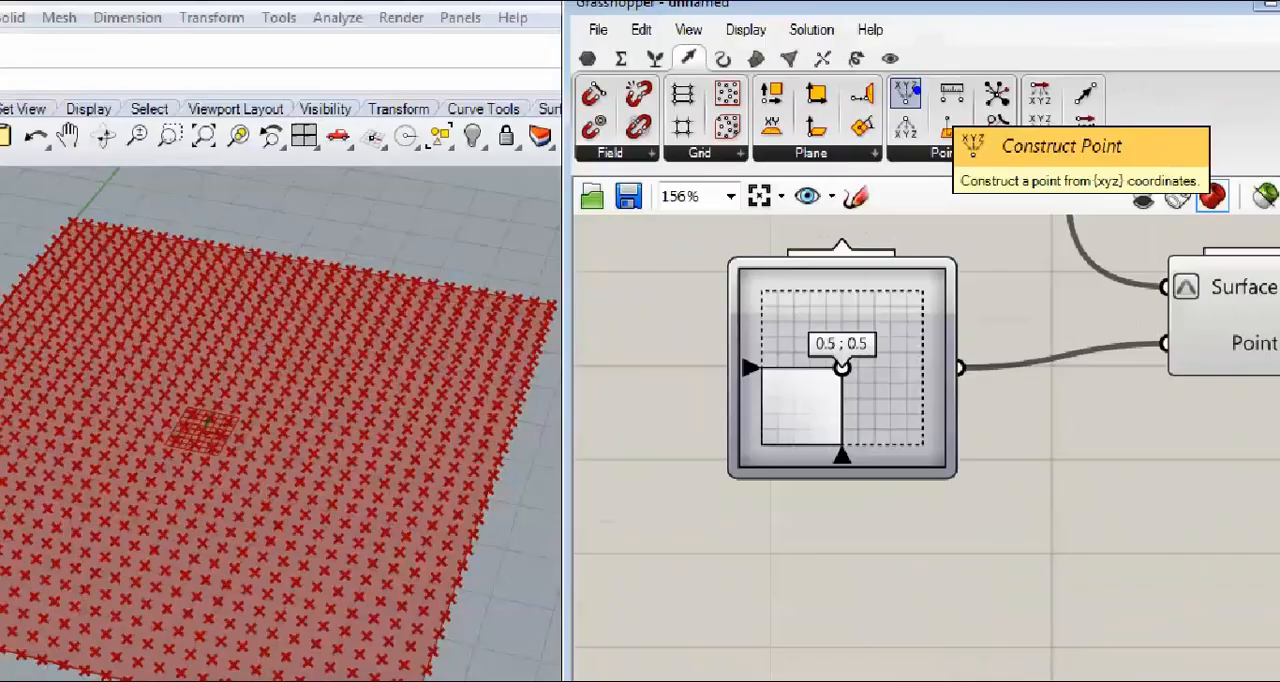
drag(918, 92, 903, 465)
drag(1006, 459, 1112, 298)
right_drag(1112, 303, 1048, 369)
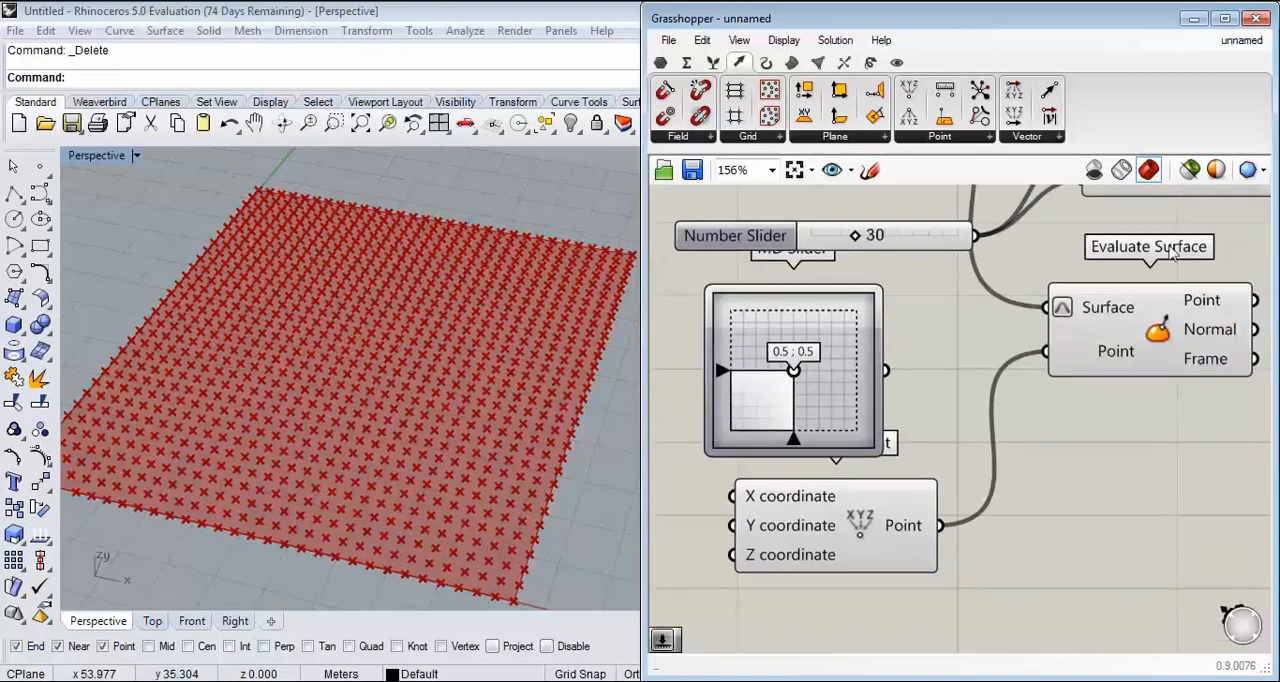
Step: Rename the X, Y and Z coordinate inputs of Construct Point to u, v and -
scroll(900, 470, up, 3)
right_click(990, 356)
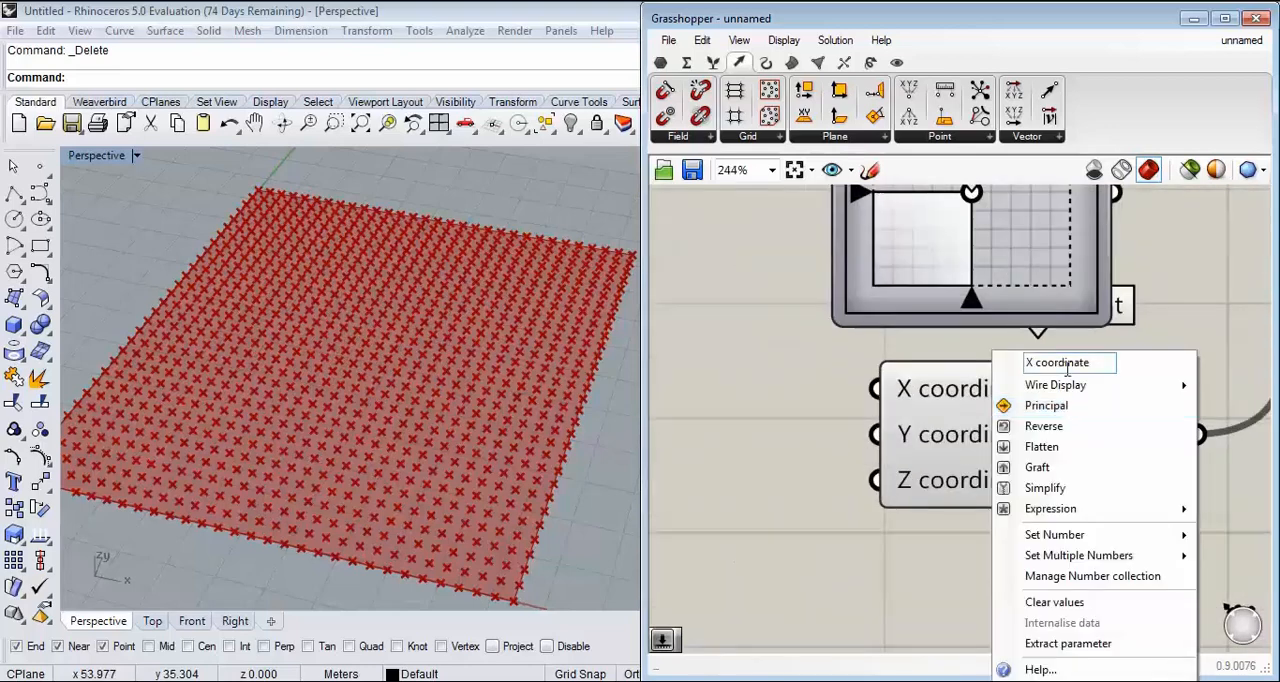
click(850, 434)
right_click(987, 393)
drag(1092, 363, 913, 371)
text(X)
right_click(932, 434)
text(Y)
key(Return)
right_click(906, 480)
drag(1024, 363, 870, 381)
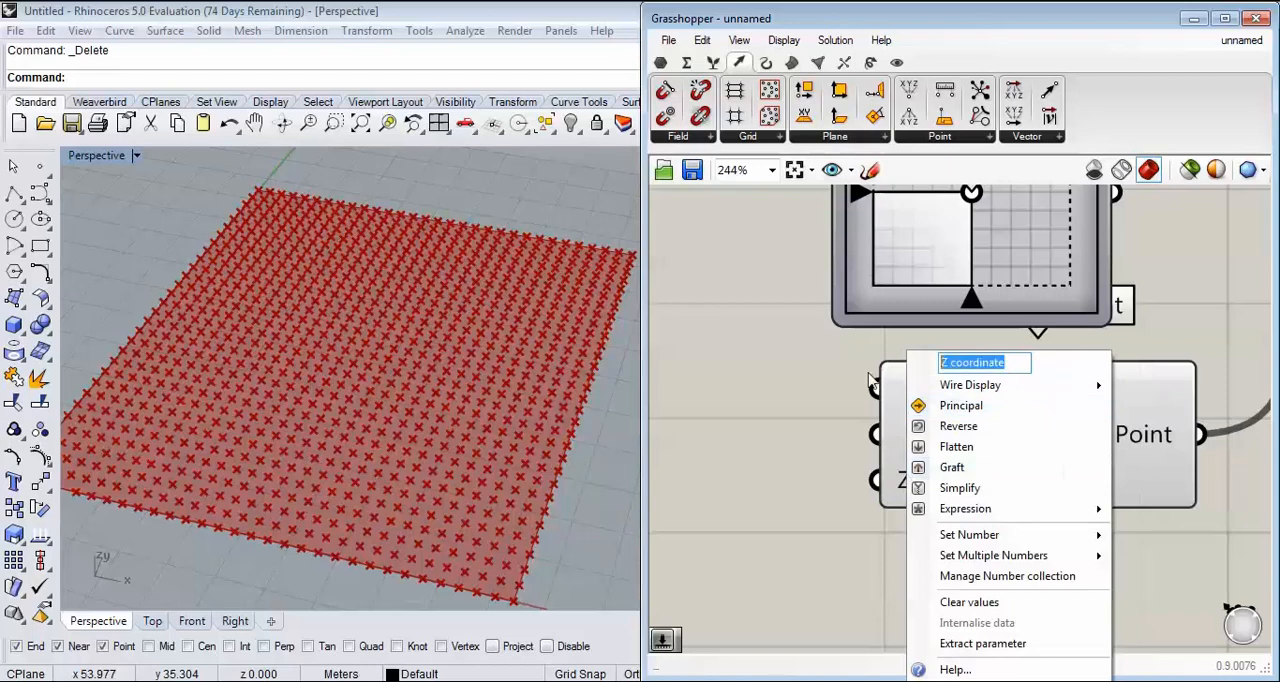
text(-)
key(Return)
Step: Create a number slider with the value 0.25 and connect it to Construct Point's u input
right_drag(829, 450, 832, 487)
scroll(771, 433, down, 2)
drag(941, 483, 947, 497)
scroll(900, 442, up, 2)
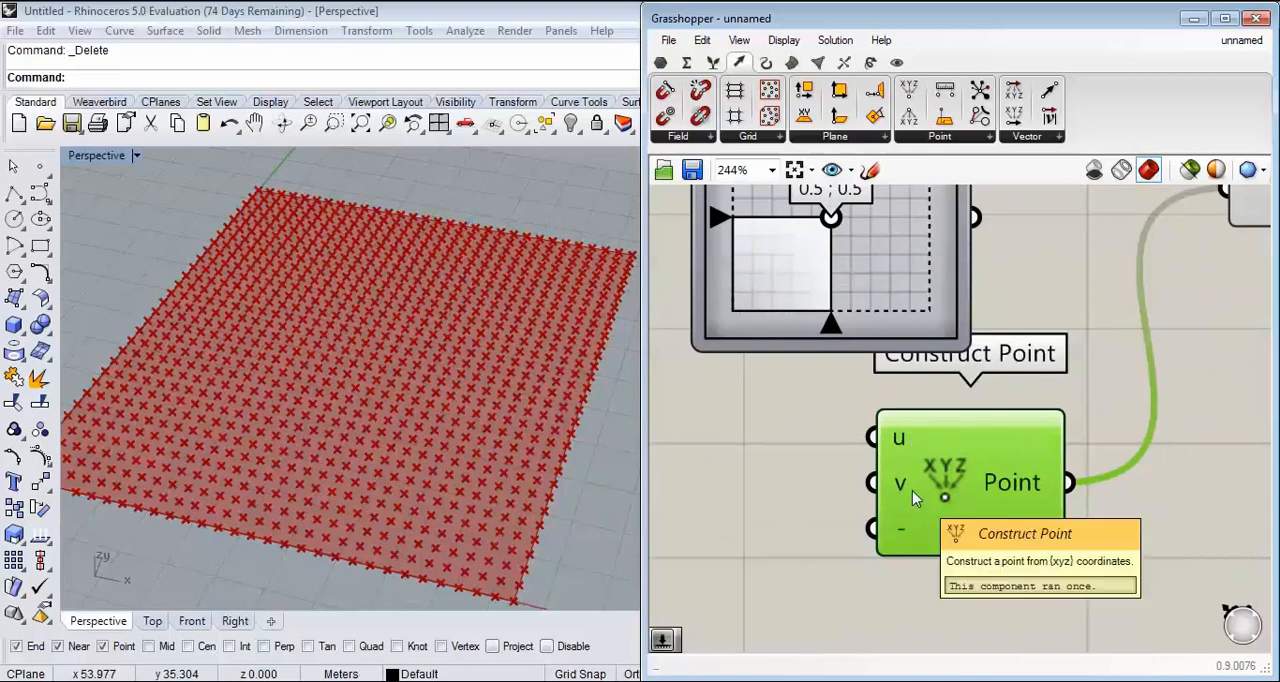
scroll(912, 490, down, 2)
right_drag(867, 493, 956, 481)
scroll(889, 465, up, 2)
double_click(768, 429)
text(0.25)
key(Return)
mouse_move(961, 424)
mouse_down()
mouse_move(915, 427)
mouse_move(893, 497)
mouse_move(996, 430)
mouse_up()
Step: Duplicate the slider for the v input, and set the u slider to 0.53 and the v slider to 0.31
key(ctrl+c)
key(ctrl+v)
drag(959, 508, 1024, 476)
right_drag(903, 451, 957, 404)
drag(813, 390, 876, 386)
mouse_move(816, 461)
mouse_down()
mouse_move(913, 460)
mouse_move(829, 460)
mouse_up()
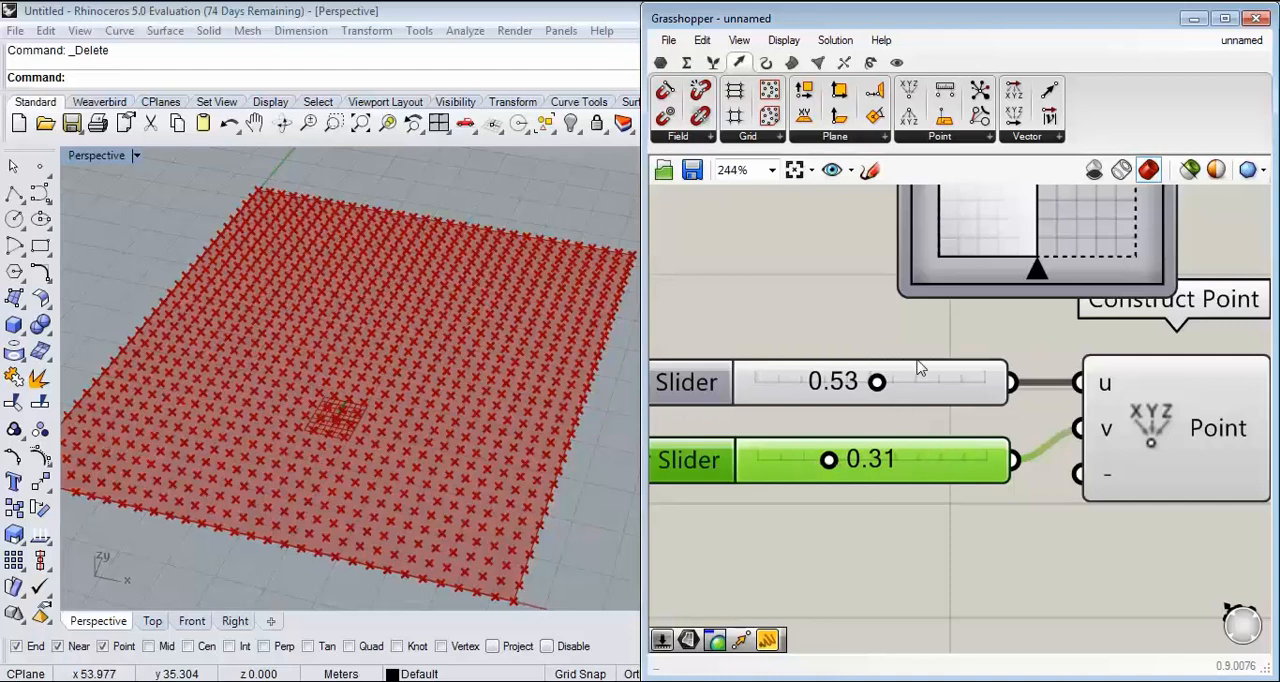
Step: Set both the u and v sliders of Construct Point to 0.50
right_drag(917, 361, 850, 522)
right_drag(959, 370, 941, 405)
scroll(834, 436, down, 2)
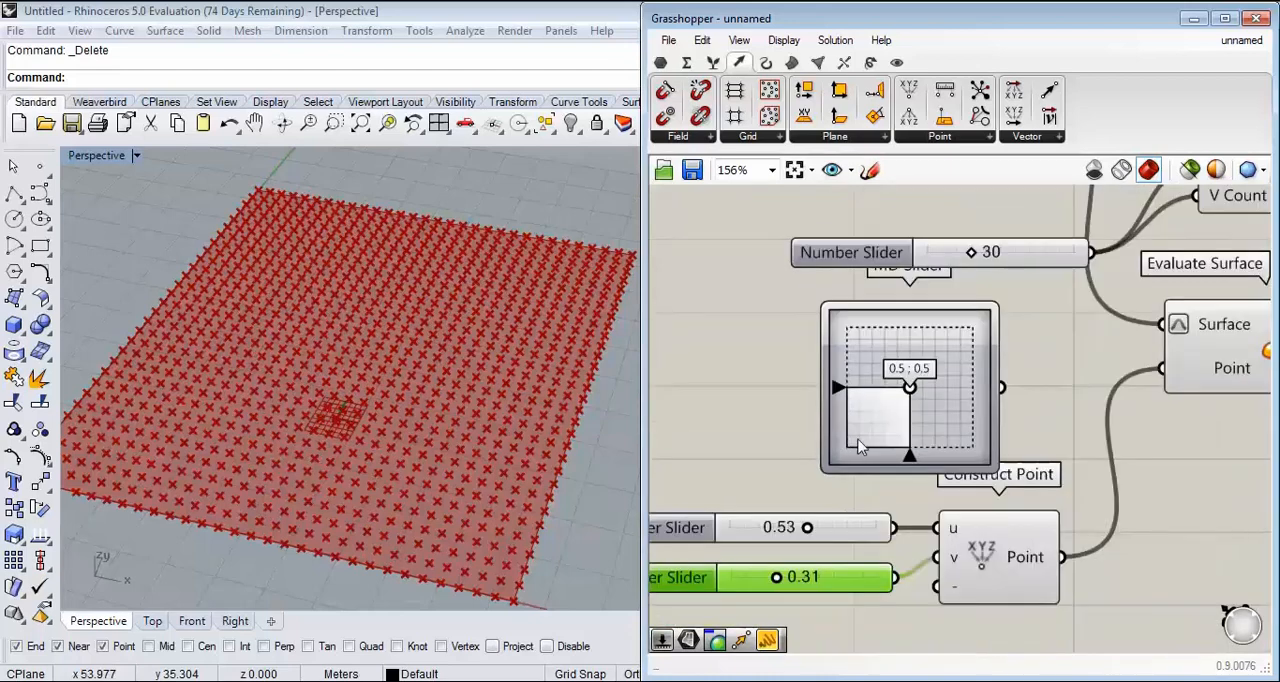
scroll(869, 477, up, 4)
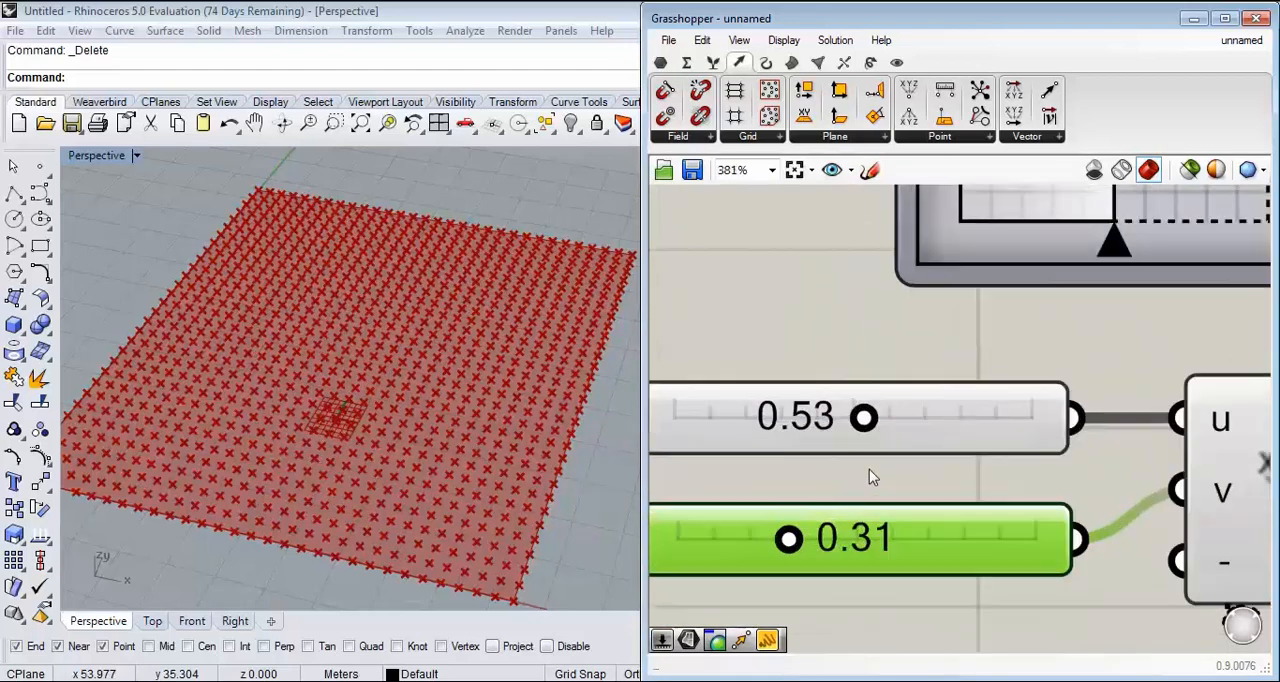
drag(863, 418, 846, 446)
double_click(809, 415)
text(0.5)
key(Return)
click(852, 540)
double_click(852, 540)
text(0.5)
key(Return)
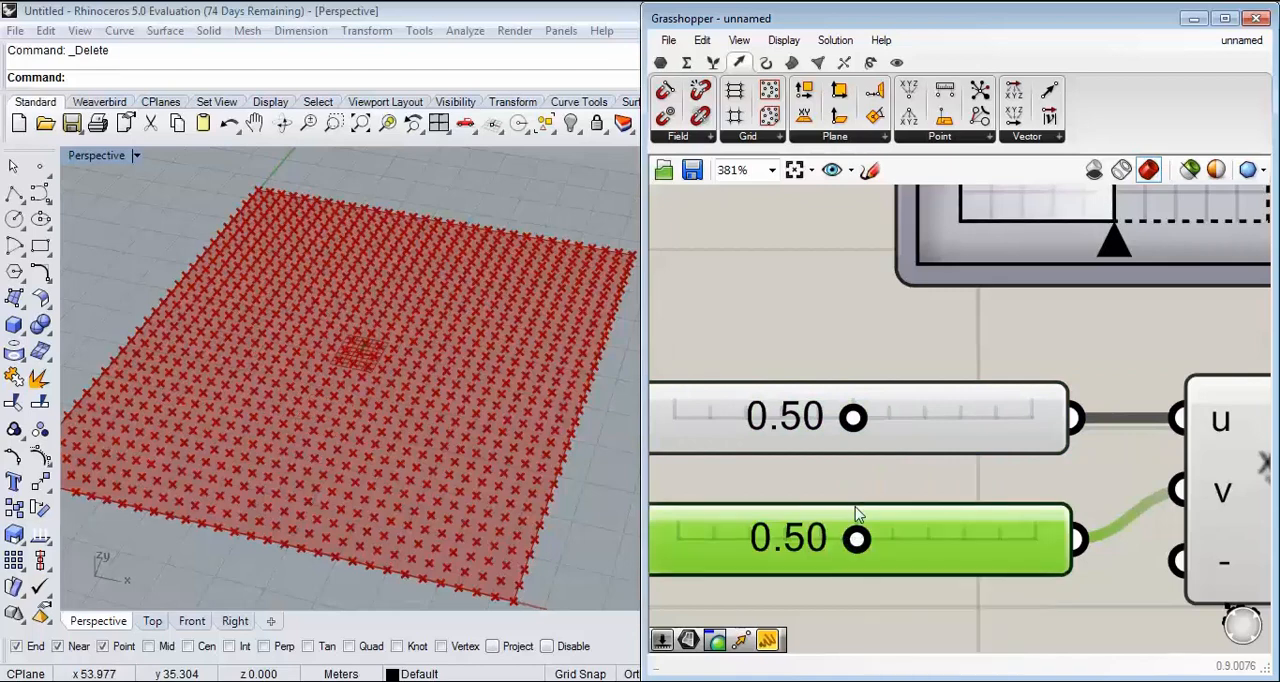
Step: Delete Construct Point with its two sliders and reconnect the MD Slider to Evaluate Surface's Point input
right_drag(248, 385, 305, 470)
scroll(834, 369, down, 5)
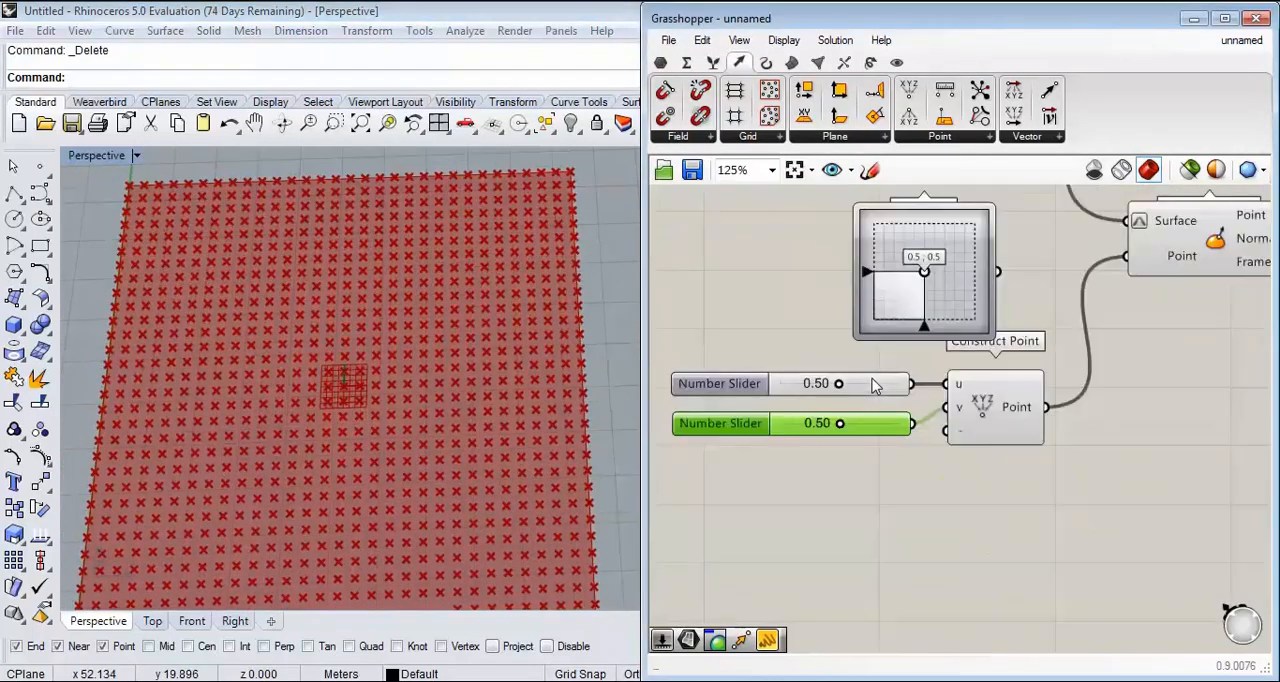
drag(968, 457, 777, 388)
key(Delete)
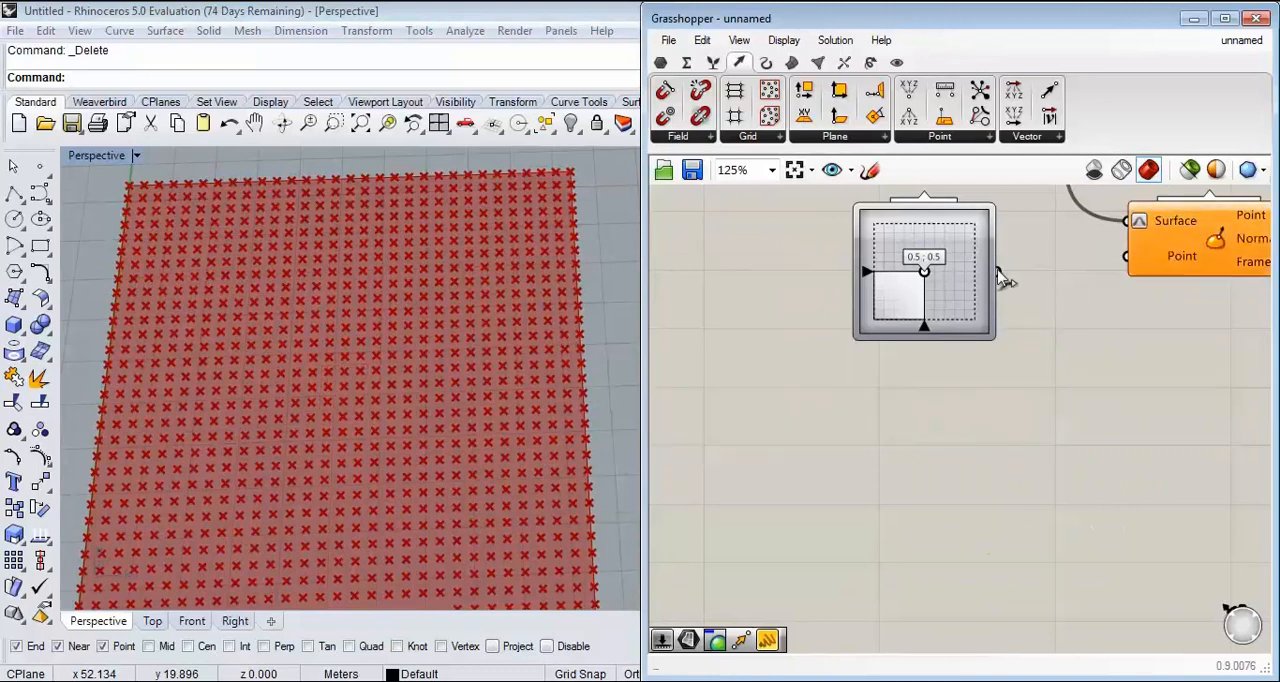
drag(1000, 274, 1127, 256)
Step: Compare the points from Divide Surface with the single point from Evaluate Surface by highlighting each component in turn
scroll(825, 403, down, 3)
right_drag(869, 360, 811, 446)
scroll(807, 452, up, 4)
drag(807, 453, 879, 433)
scroll(977, 410, up, 3)
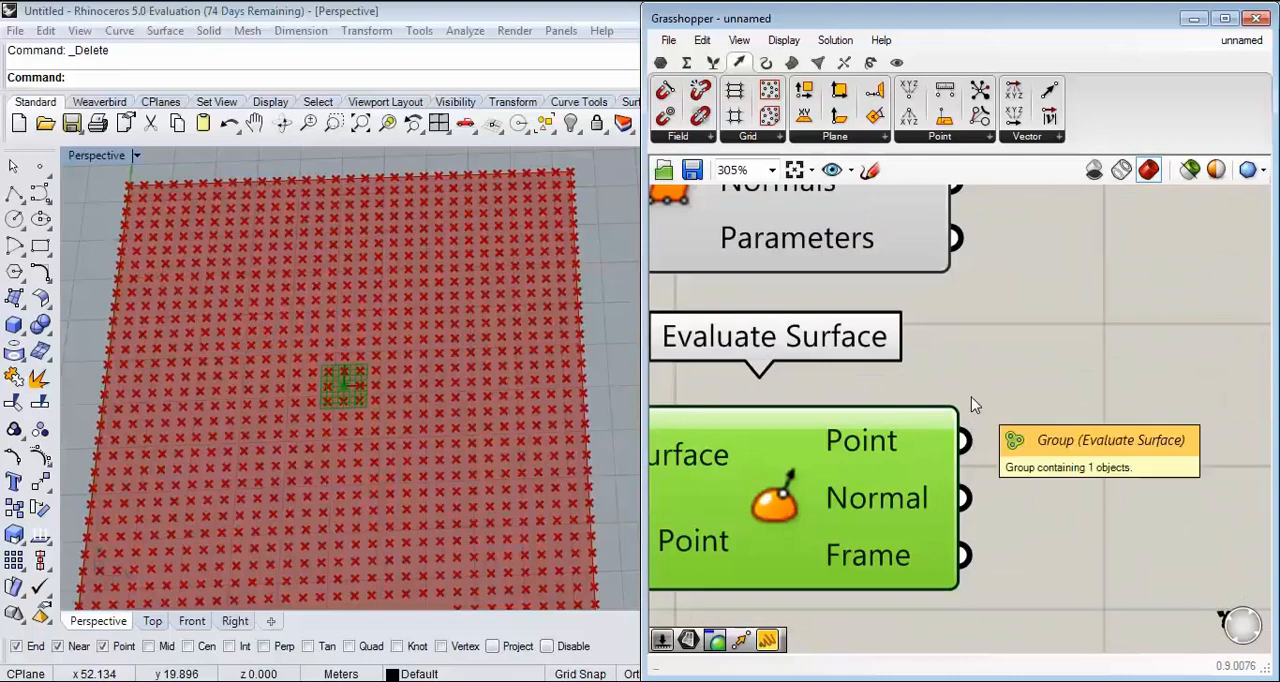
scroll(915, 423, down, 3)
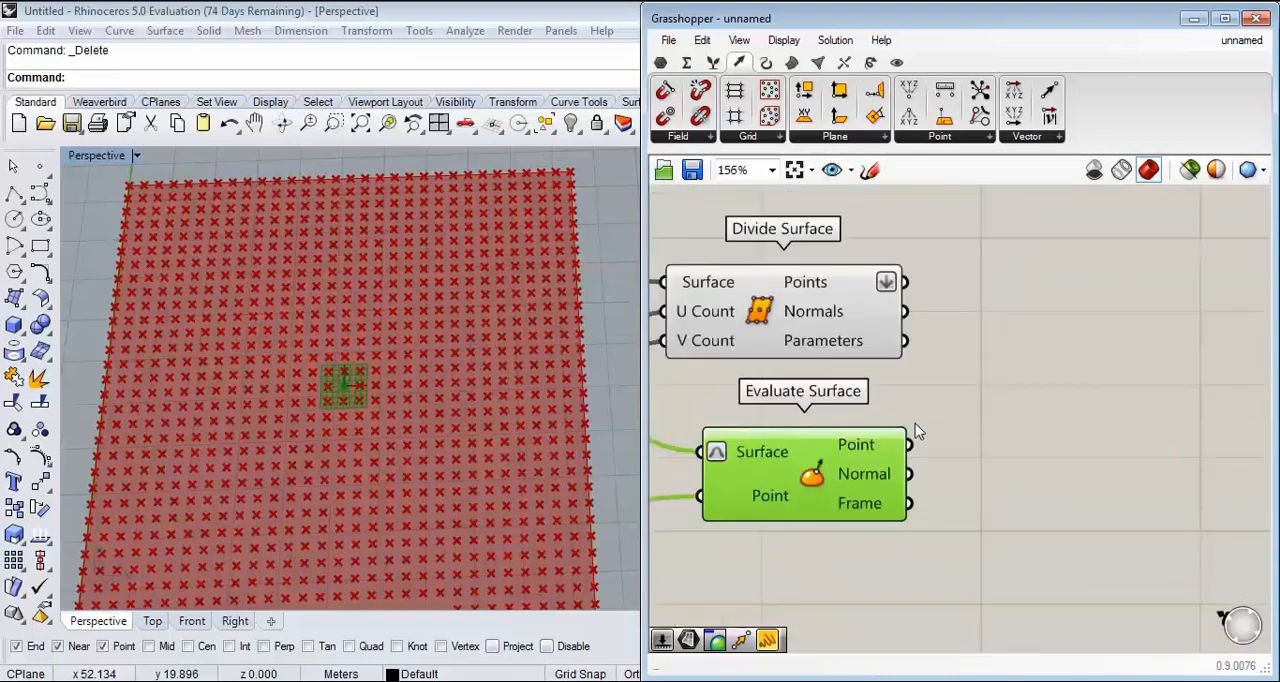
click(828, 325)
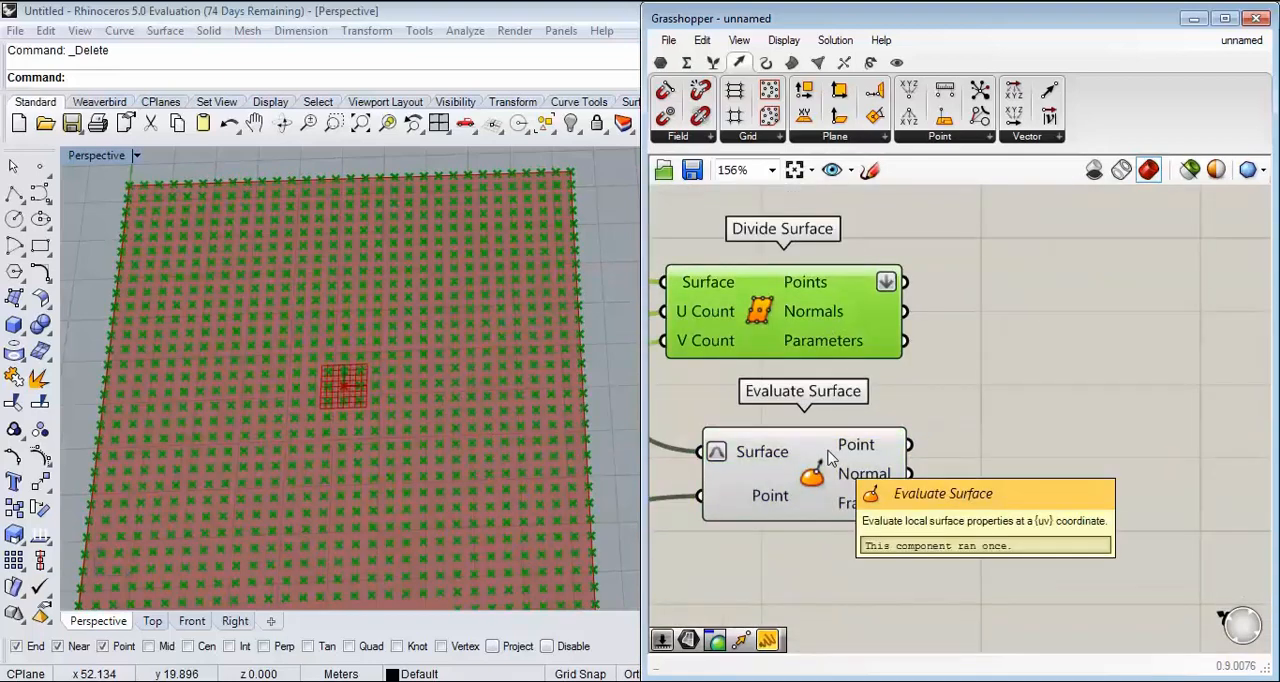
click(828, 458)
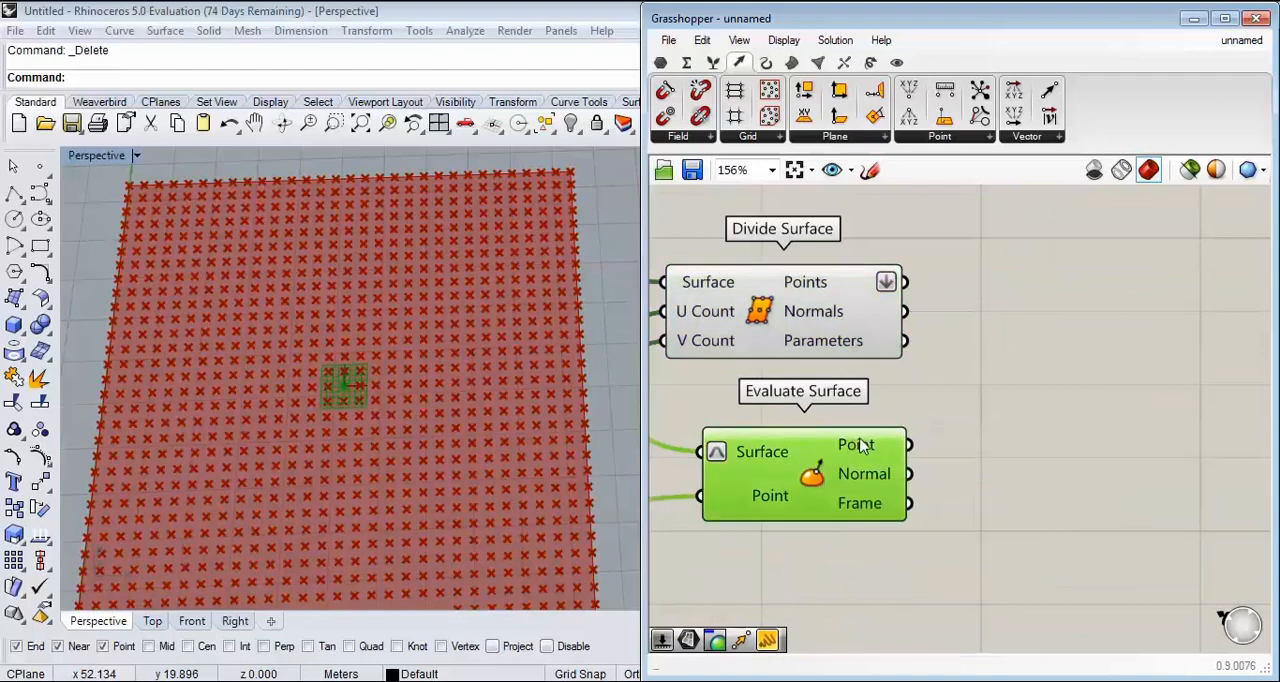
scroll(840, 447, up, 2)
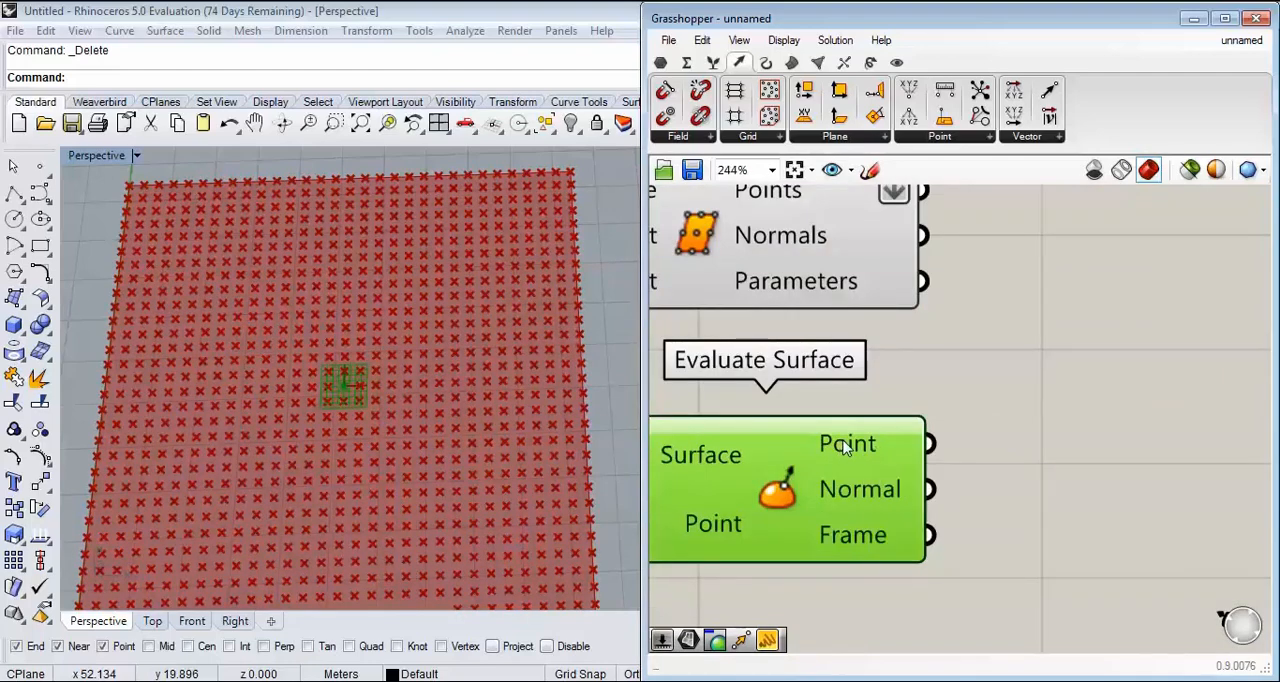
scroll(868, 455, down, 1)
click(1022, 386)
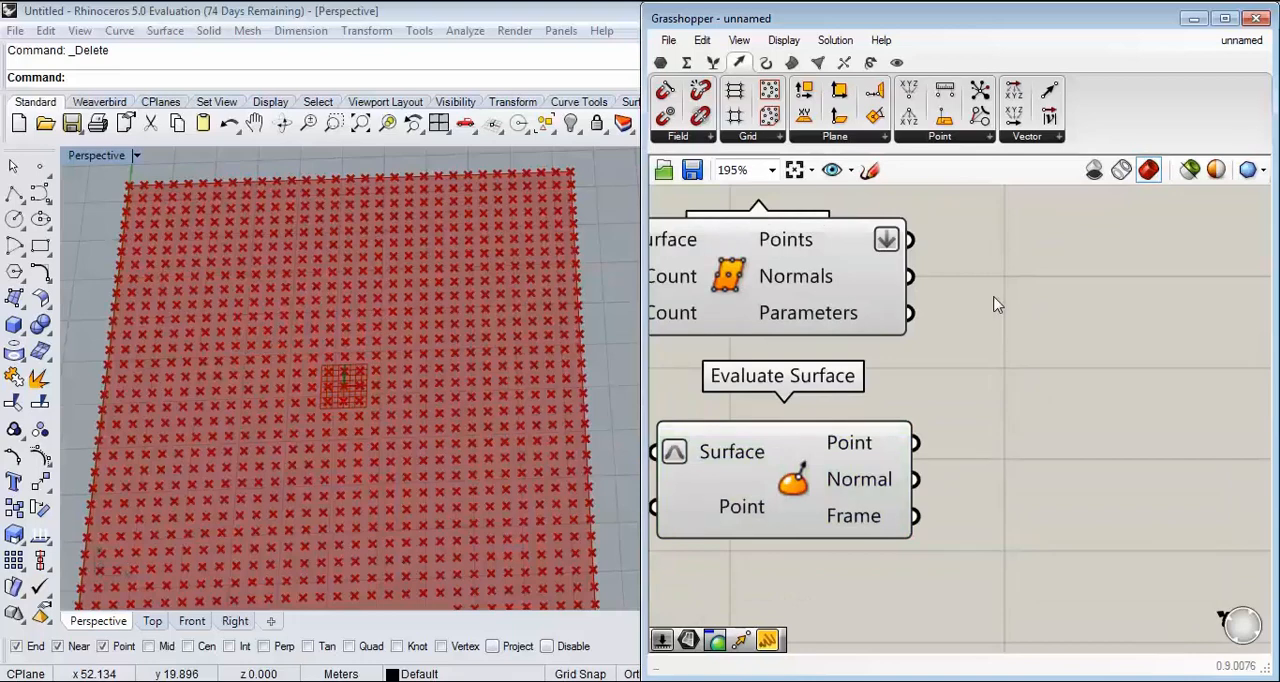
click(871, 62)
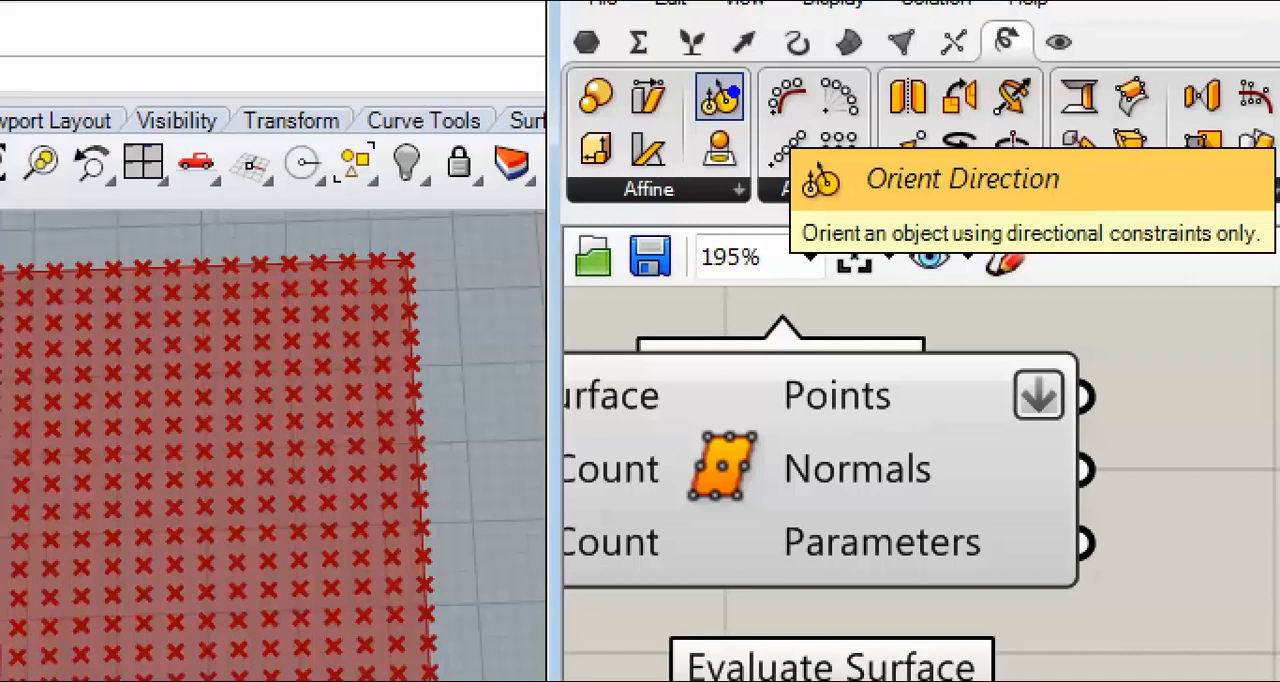
drag(249, 416, 300, 344)
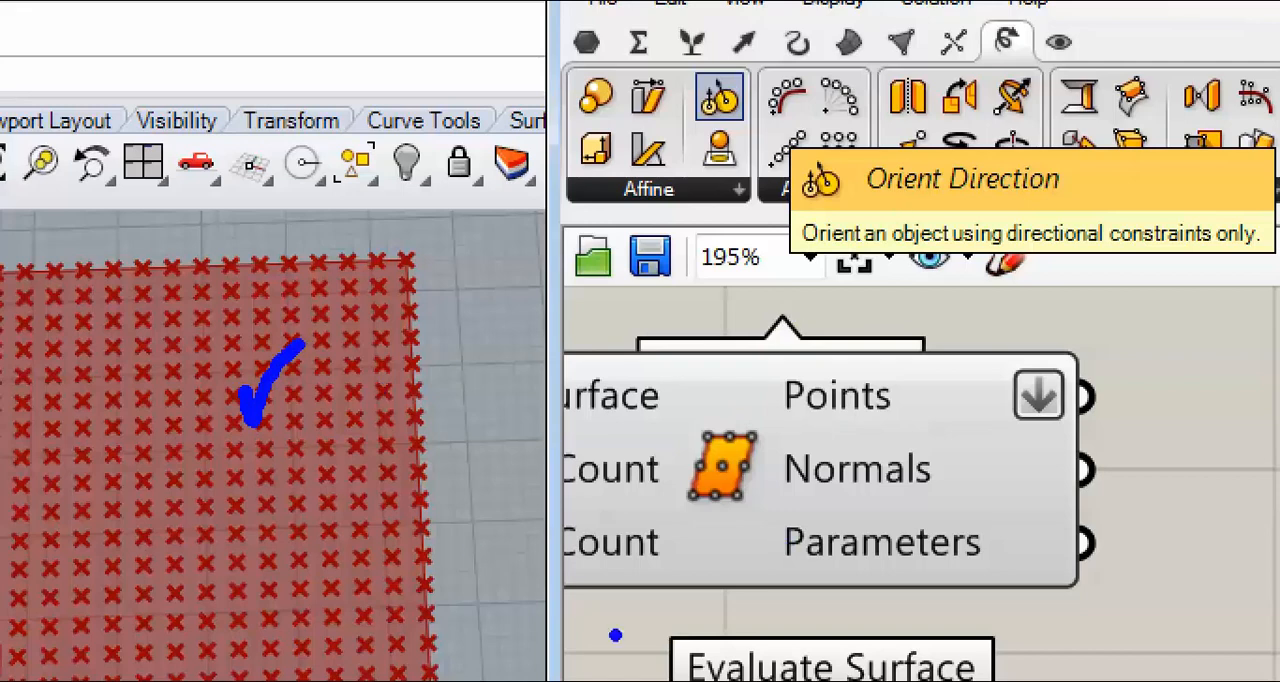
drag(105, 547, 93, 582)
drag(148, 553, 210, 440)
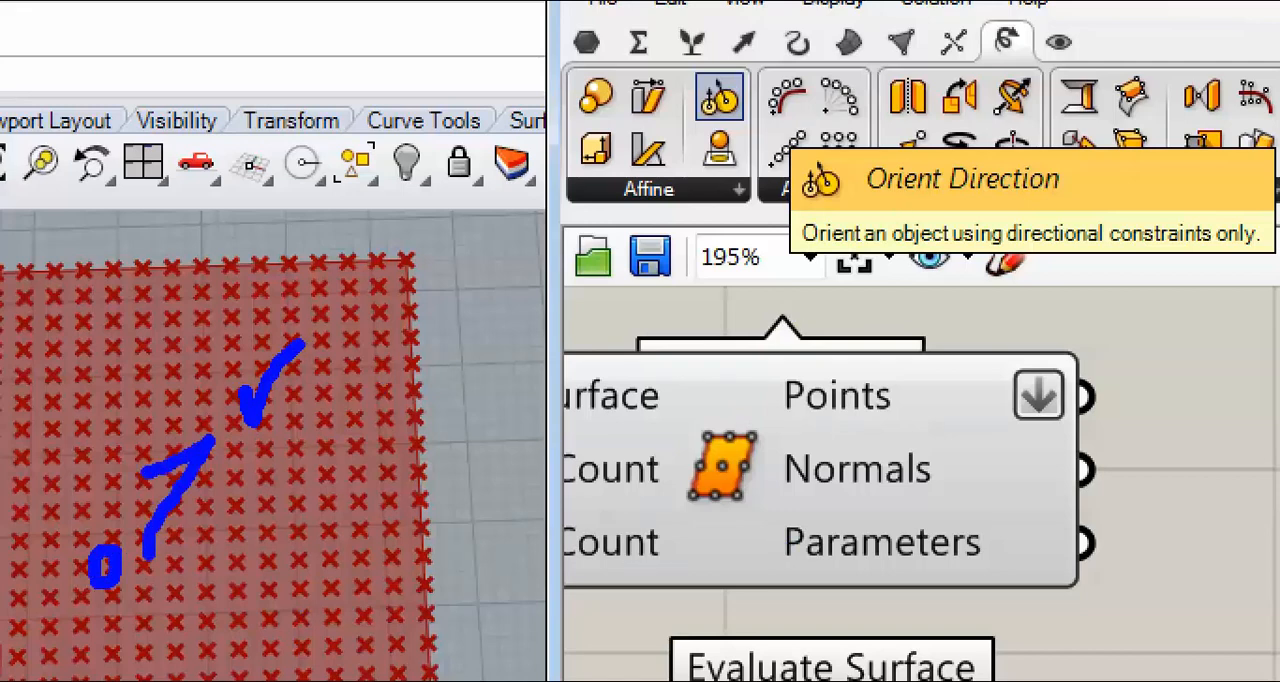
drag(142, 475, 228, 482)
key(Escape)
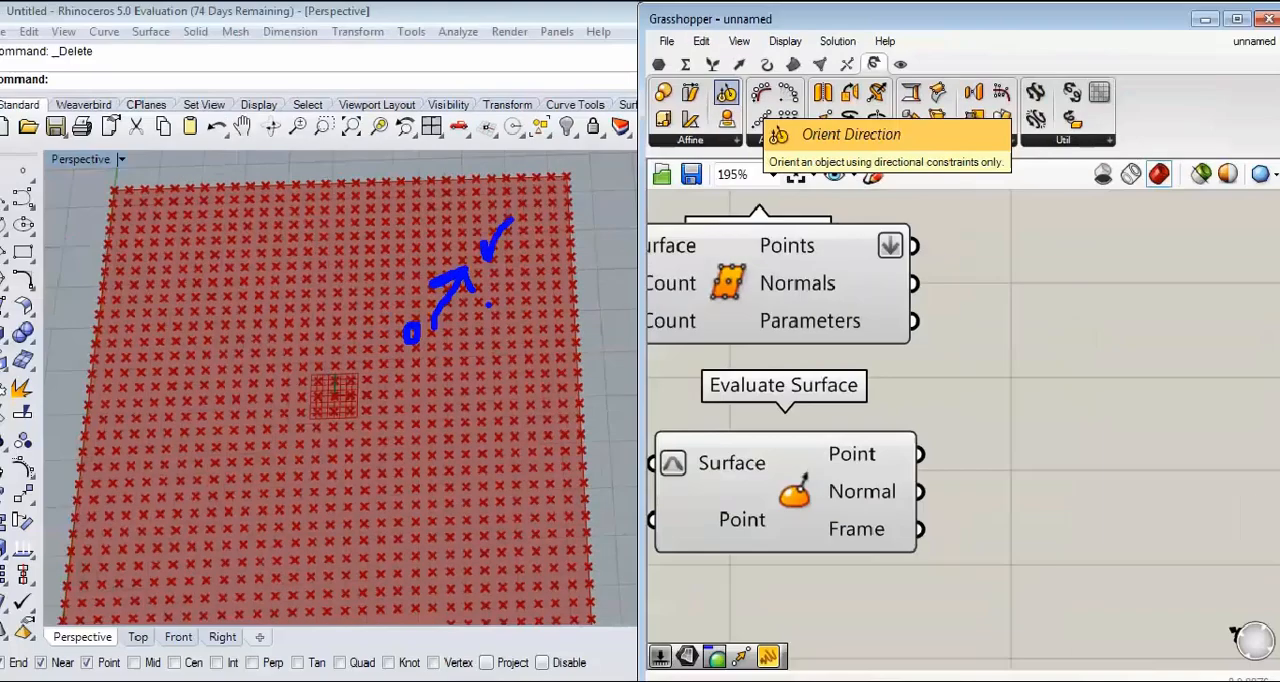
Step: Add a Distance component beside the two point sources and connect Divide Surface's Points output to its Point A input
right_drag(1100, 374, 1045, 359)
double_click(1018, 371)
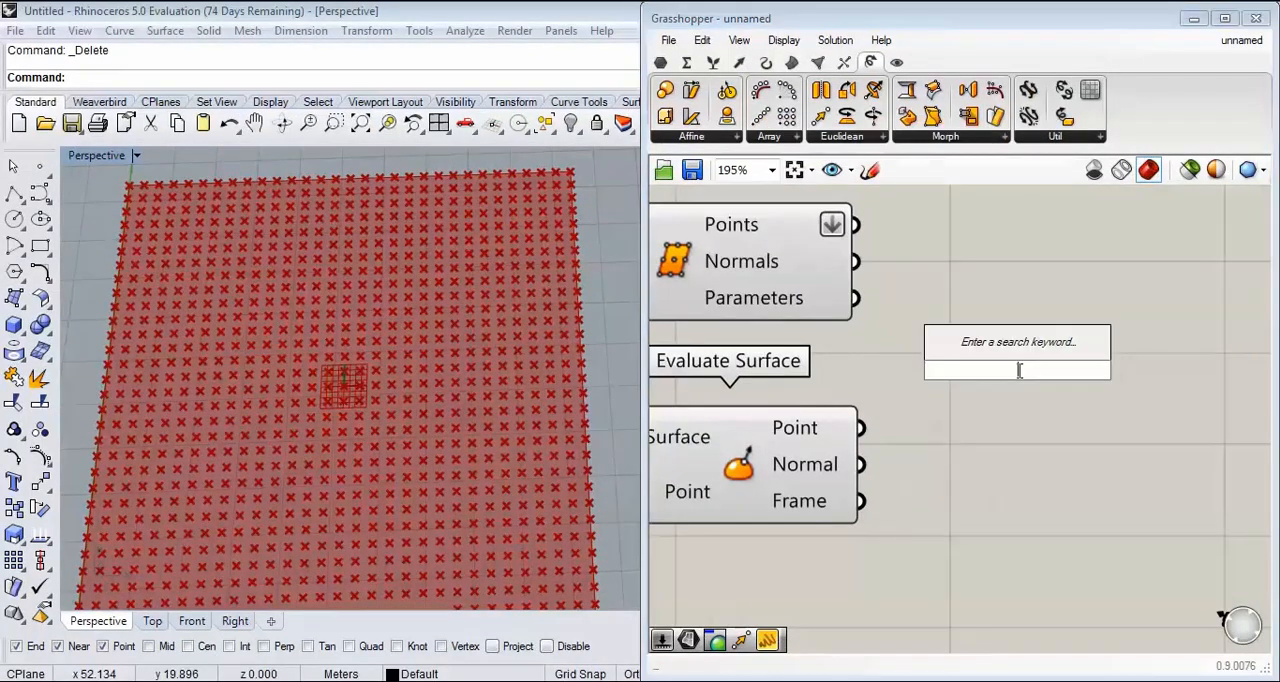
text(dis)
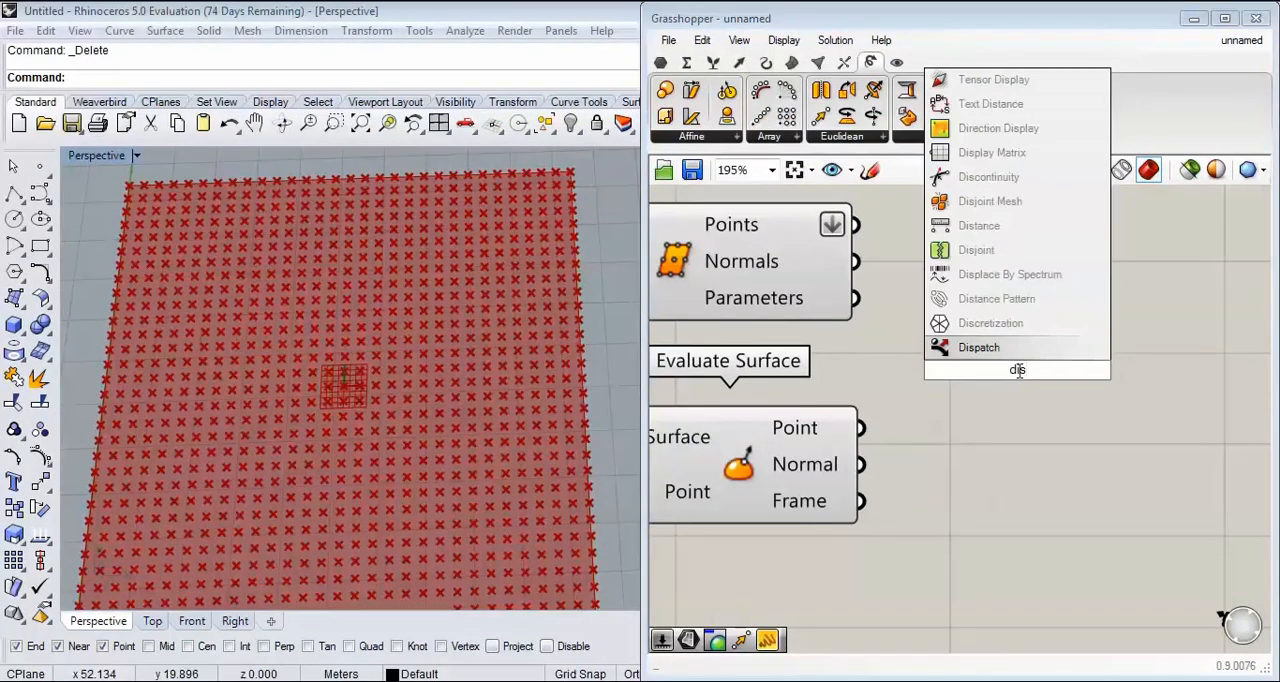
click(1000, 225)
scroll(1030, 390, up, 4)
right_drag(1026, 382, 984, 444)
drag(838, 241, 927, 449)
drag(1008, 464, 1097, 441)
Step: Connect Evaluate Surface's Point output to Distance's Point B input and check the resulting distance values
click(680, 347)
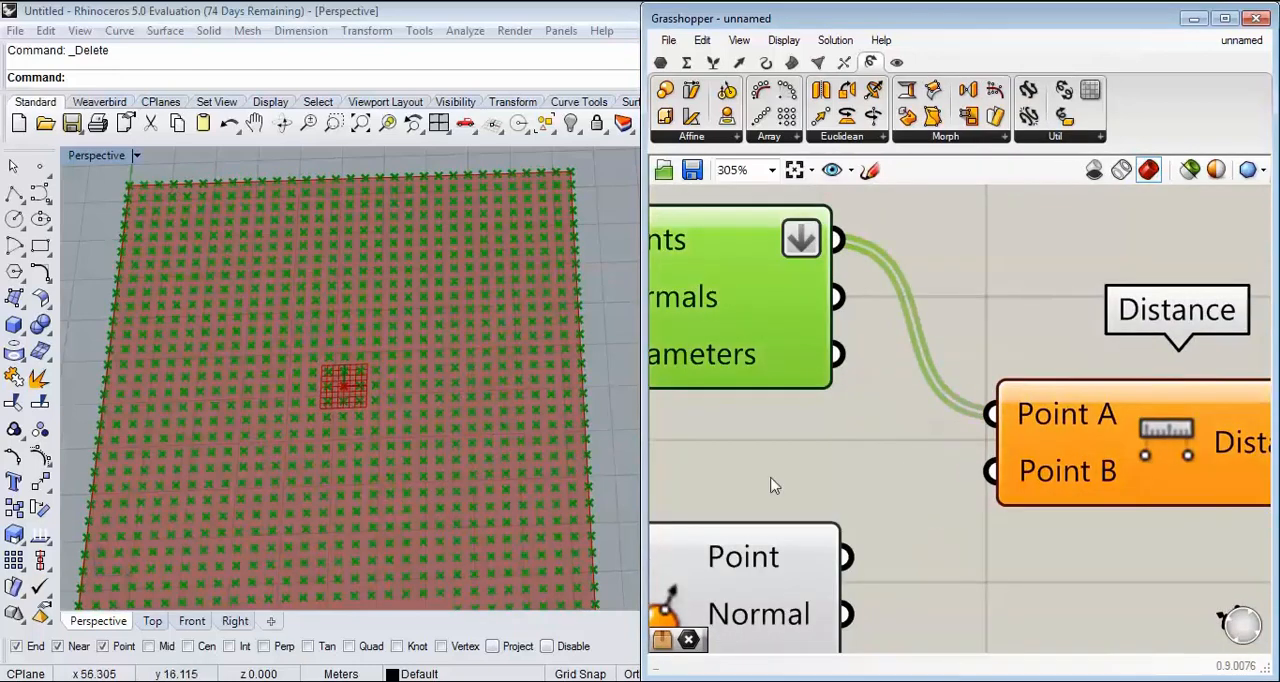
right_drag(771, 486, 757, 332)
drag(836, 404, 978, 318)
right_drag(1100, 385, 922, 407)
click(970, 313)
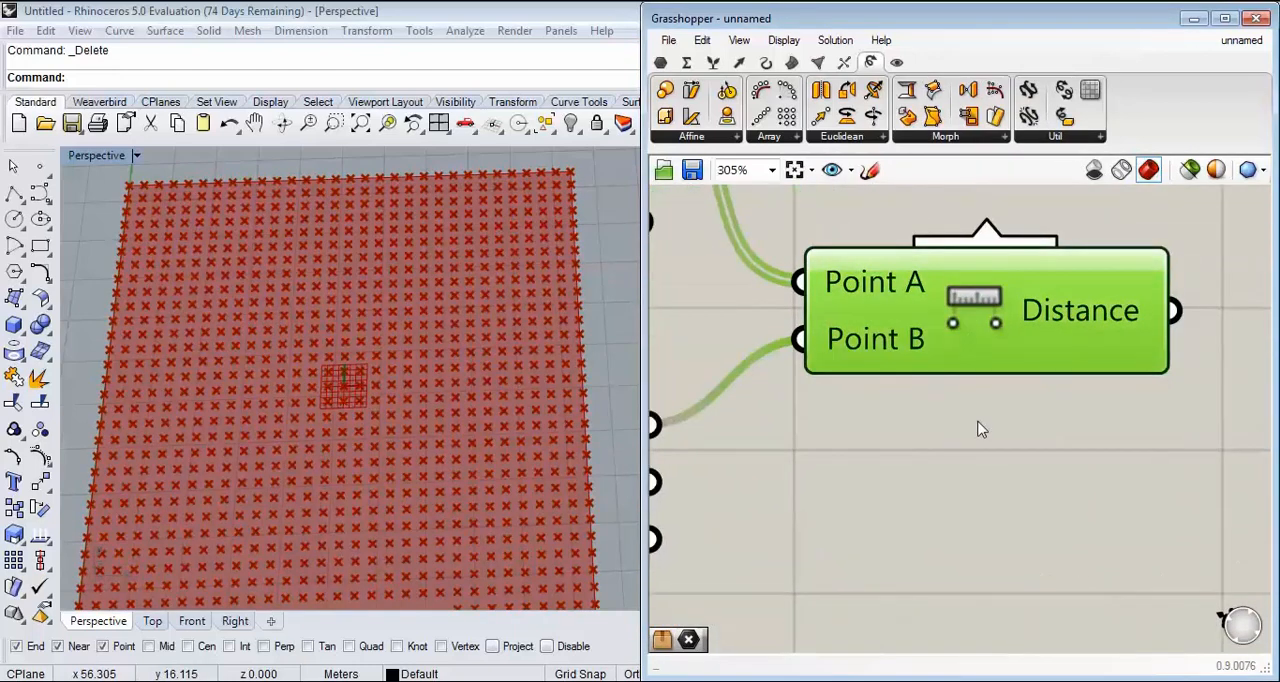
mouse_move(1090, 310)
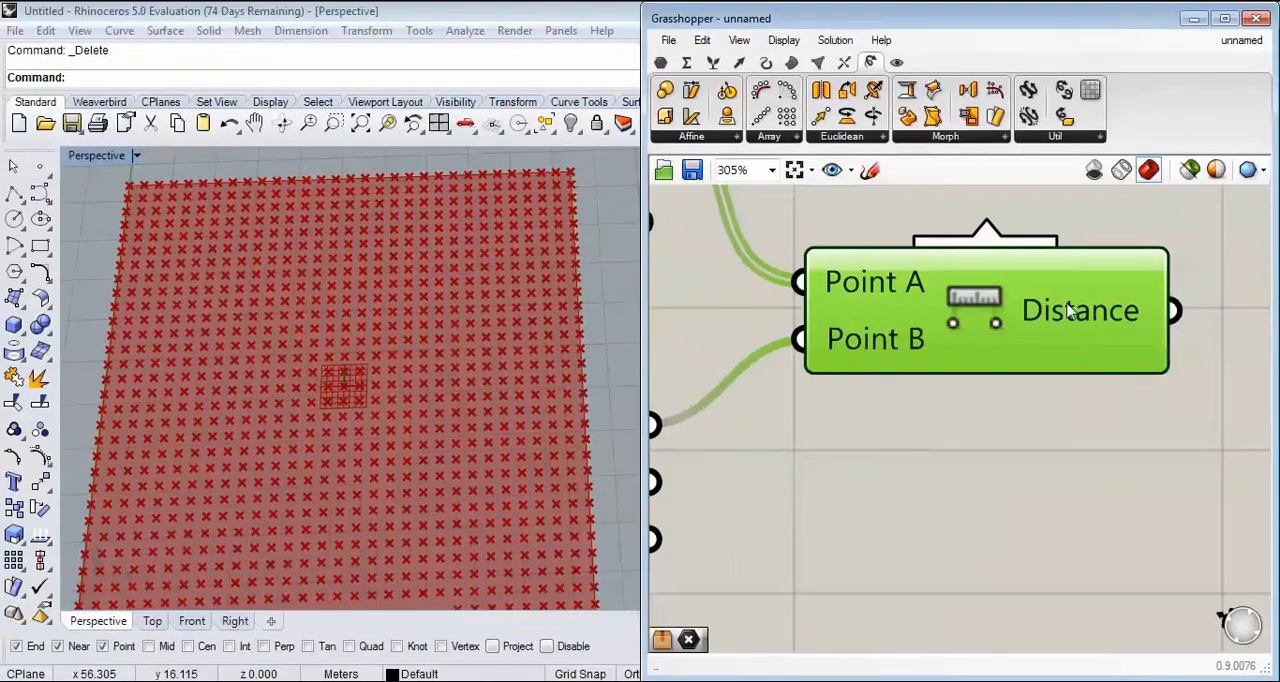
scroll(1068, 312, down, 4)
right_drag(900, 366, 921, 365)
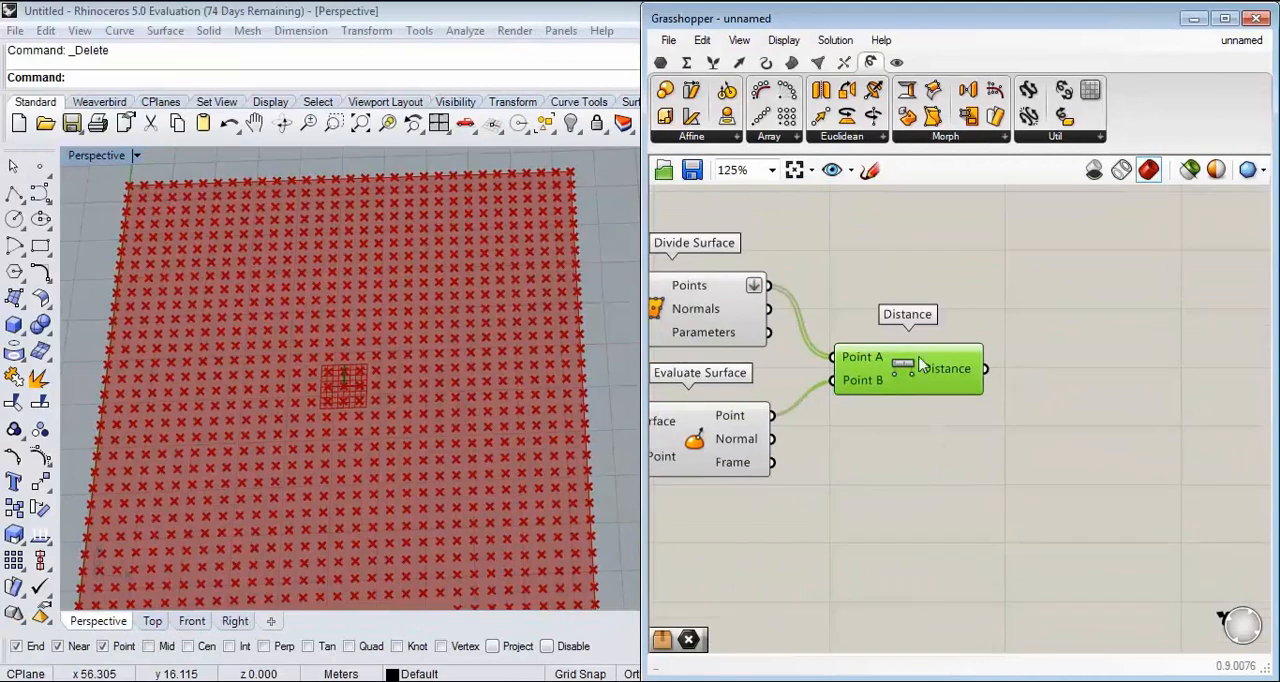
Step: Add a Move component and connect Divide Surface's Points output to its Geometry input
double_click(1052, 305)
text(mv)
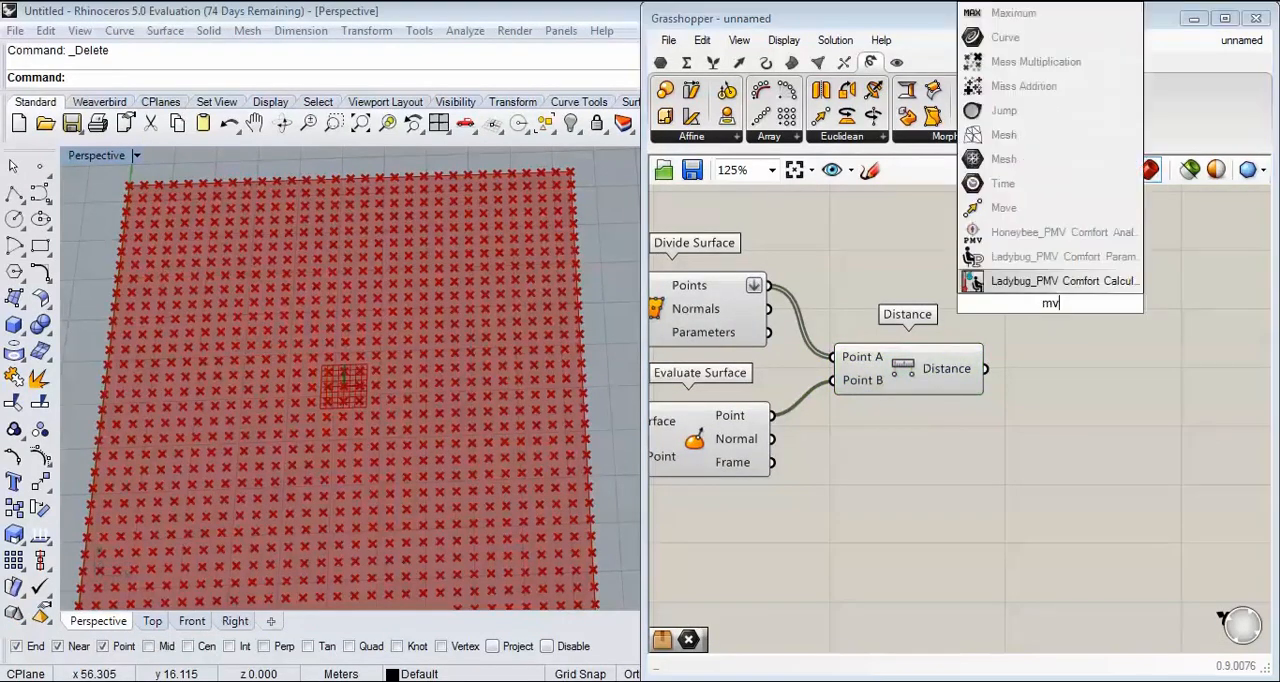
click(999, 209)
scroll(767, 282, up, 2)
drag(770, 288, 1070, 297)
scroll(1000, 370, down, 2)
scroll(997, 378, up, 1)
Step: Add a Unit Z vector, place it before Move, and connect its Unit vector output to Move's Motion input
double_click(979, 371)
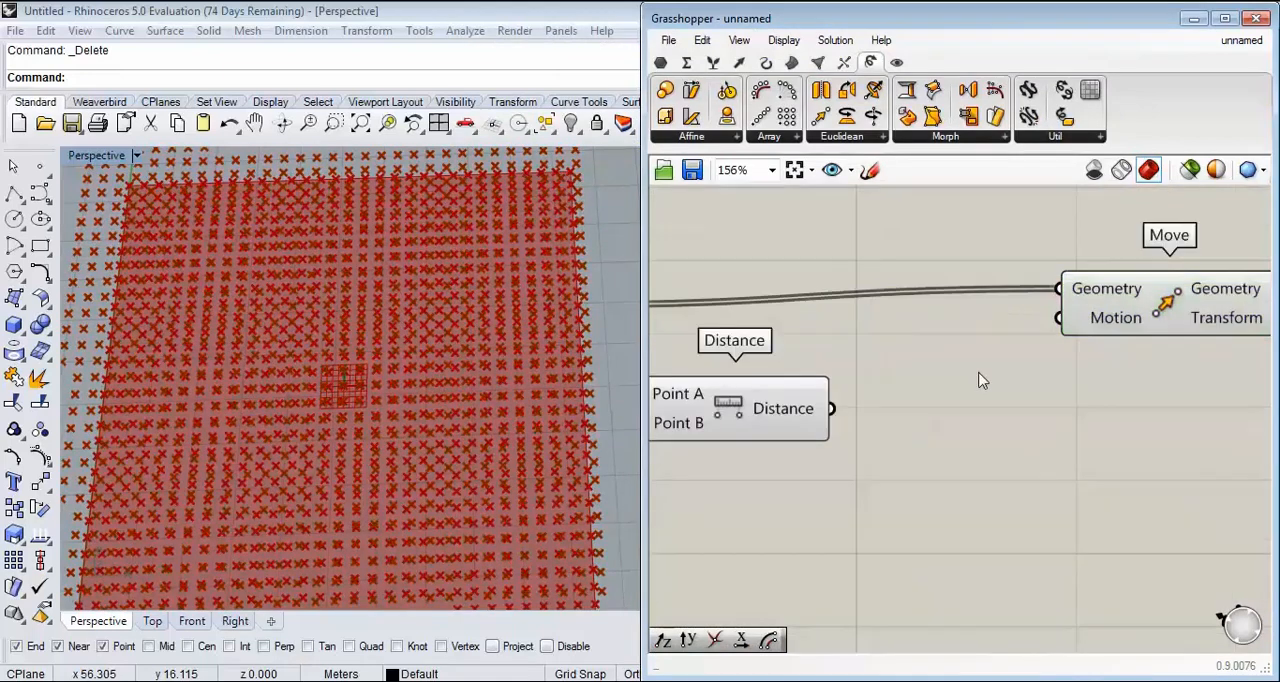
text(z)
click(930, 348)
drag(1093, 371, 1132, 389)
right_drag(1150, 373, 944, 352)
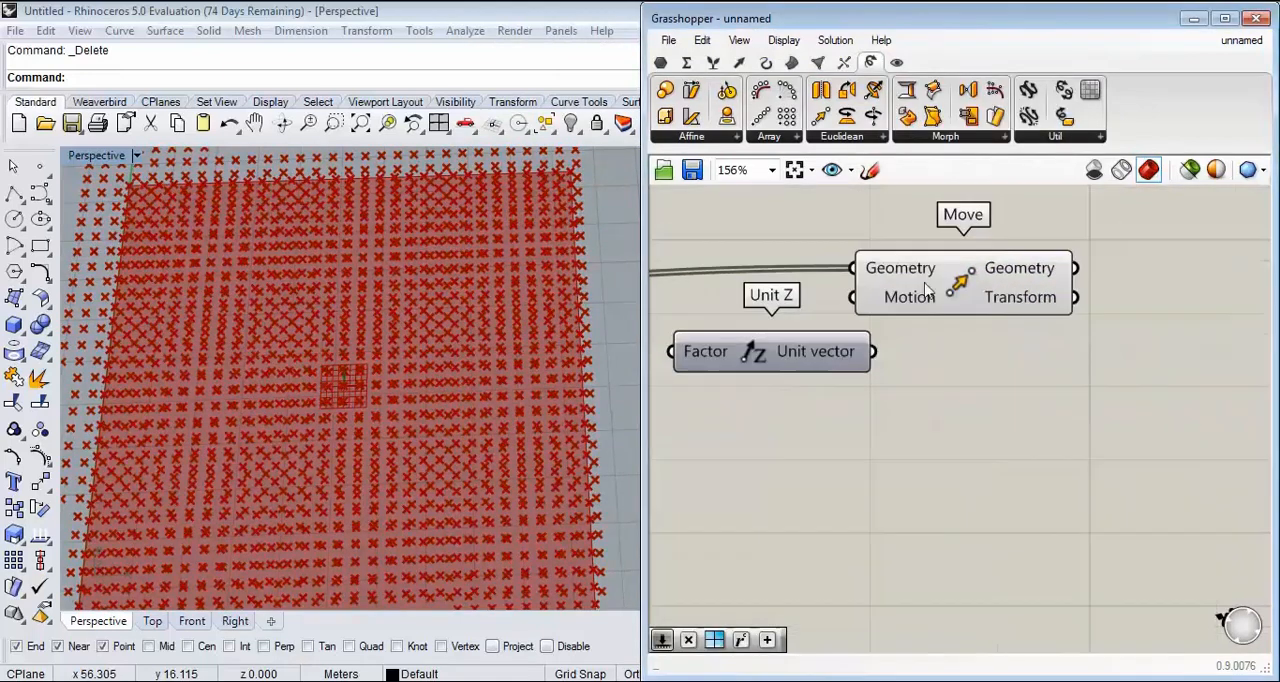
drag(923, 287, 1029, 304)
drag(874, 351, 960, 322)
Step: Connect the Distance output to Unit Z's Factor input and view the raised points in perspective
right_drag(672, 388, 964, 355)
scroll(923, 360, up, 2)
drag(918, 364, 988, 307)
right_drag(420, 370, 325, 312)
scroll(325, 312, up, 4)
mouse_move(338, 365)
right_down()
mouse_move(352, 308)
mouse_move(357, 352)
right_up()
right_drag(838, 446, 989, 428)
scroll(989, 428, down, 1)
scroll(989, 428, down, 3)
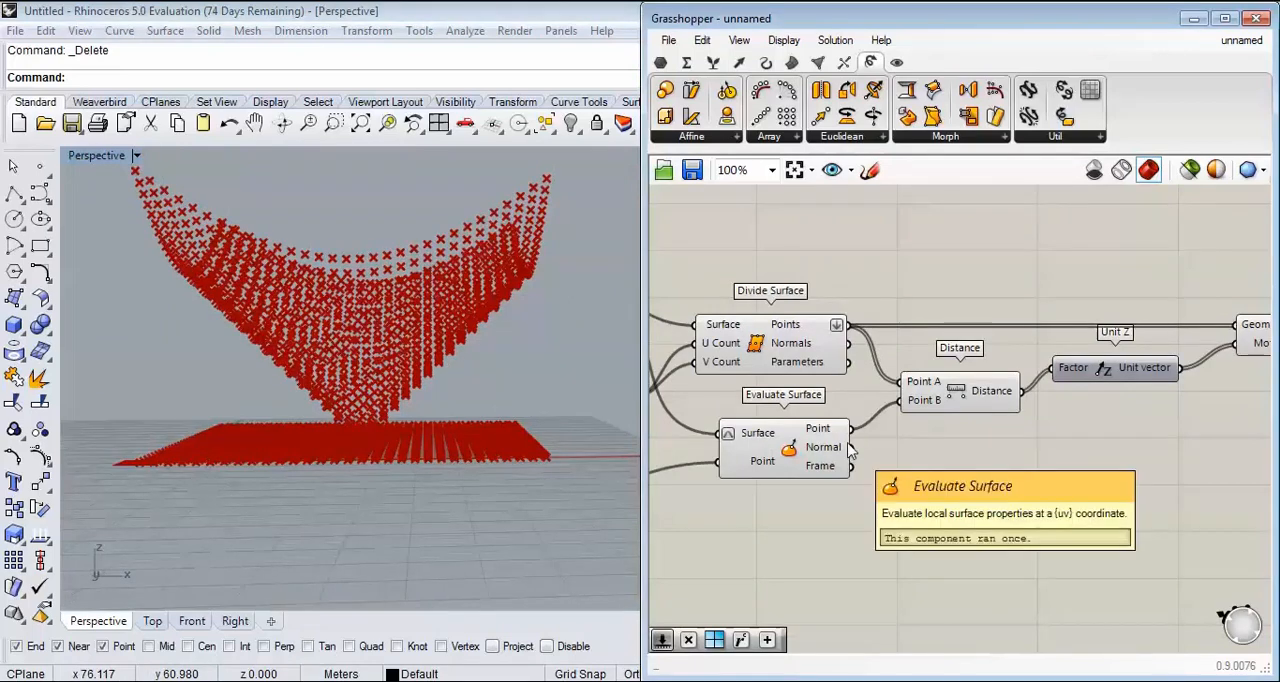
Step: Examine the raised point grid from different angles together with the component chain that produces it
right_drag(490, 370, 463, 450)
right_drag(1004, 389, 1178, 382)
scroll(910, 391, up, 1)
scroll(1178, 382, down, 4)
scroll(938, 414, up, 8)
mouse_move(928, 432)
mouse_down()
mouse_move(845, 447)
mouse_move(930, 483)
mouse_move(938, 414)
mouse_move(934, 462)
mouse_move(882, 378)
mouse_move(919, 392)
mouse_move(840, 456)
mouse_move(866, 422)
mouse_move(917, 420)
mouse_up()
scroll(1118, 418, down, 6)
scroll(1117, 414, down, 4)
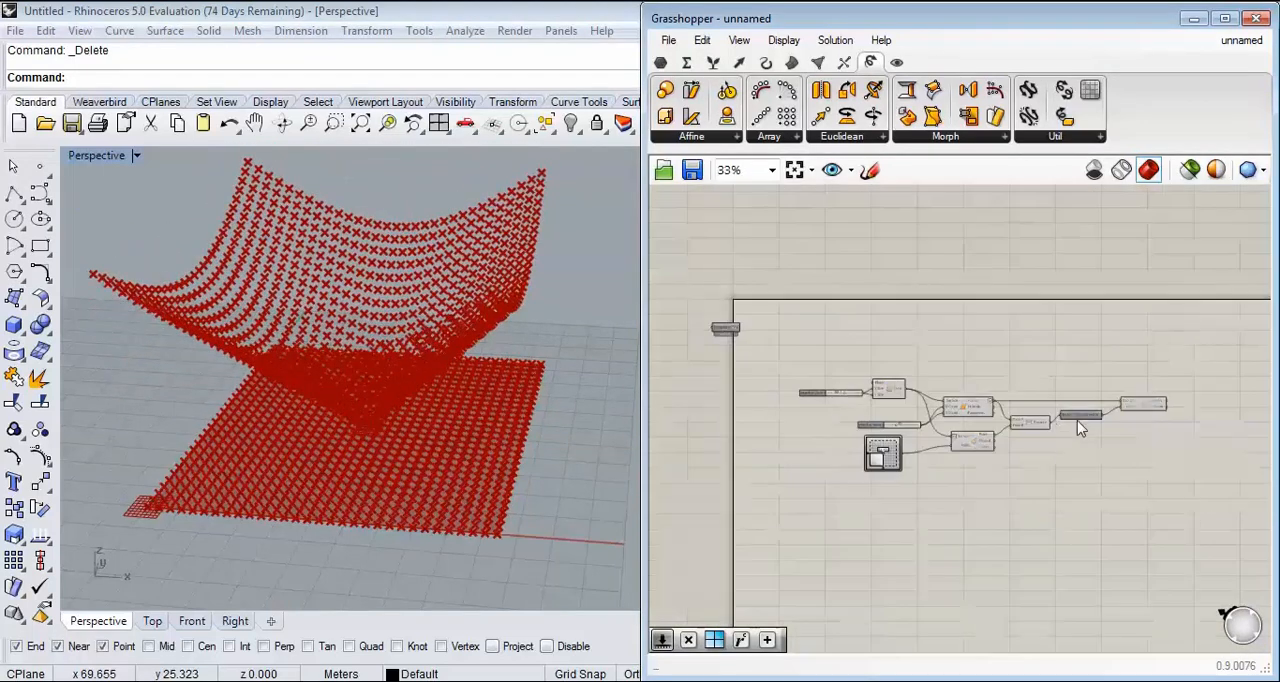
Step: Shift Unit Z and Move away from Distance to open a gap between them
scroll(1077, 420, up, 6)
drag(1107, 510, 1051, 496)
click(952, 412)
right_drag(380, 478, 363, 434)
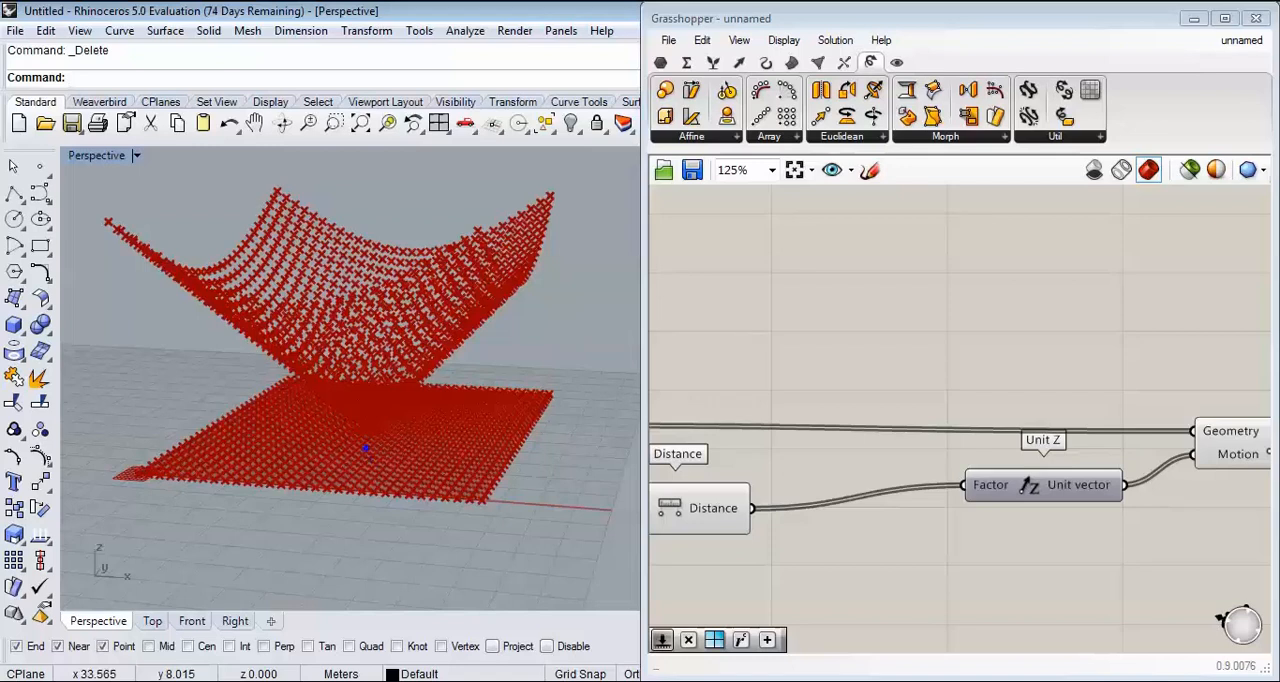
Step: Examine how the raised points descend from the far corner towards the evaluated centre point
drag(365, 426, 365, 267)
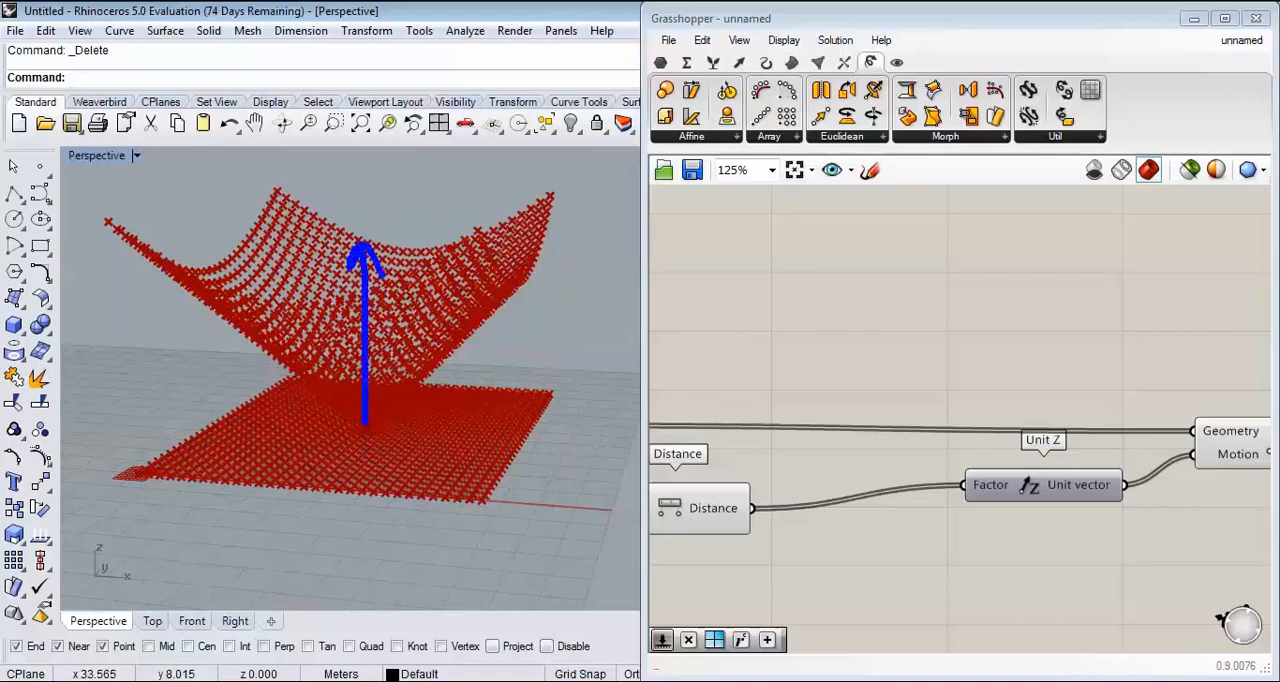
mouse_move(116, 229)
mouse_down()
mouse_move(117, 350)
mouse_move(136, 432)
mouse_up()
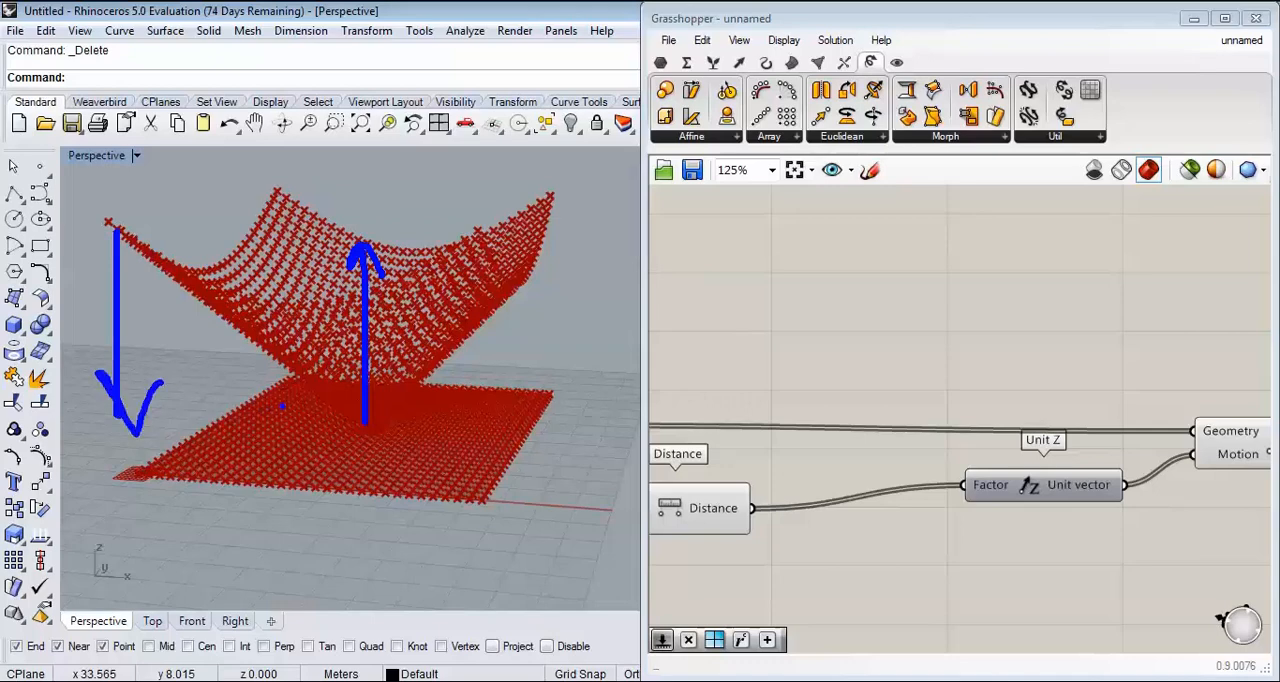
key(Escape)
mouse_move(415, 364)
right_down()
mouse_move(400, 426)
mouse_move(380, 376)
right_up()
scroll(291, 346, up, 5)
mouse_move(291, 346)
right_down()
mouse_move(241, 317)
mouse_move(240, 284)
mouse_move(278, 320)
right_up()
scroll(240, 284, down, 7)
scroll(208, 264, up, 6)
scroll(278, 320, down, 5)
scroll(251, 287, up, 5)
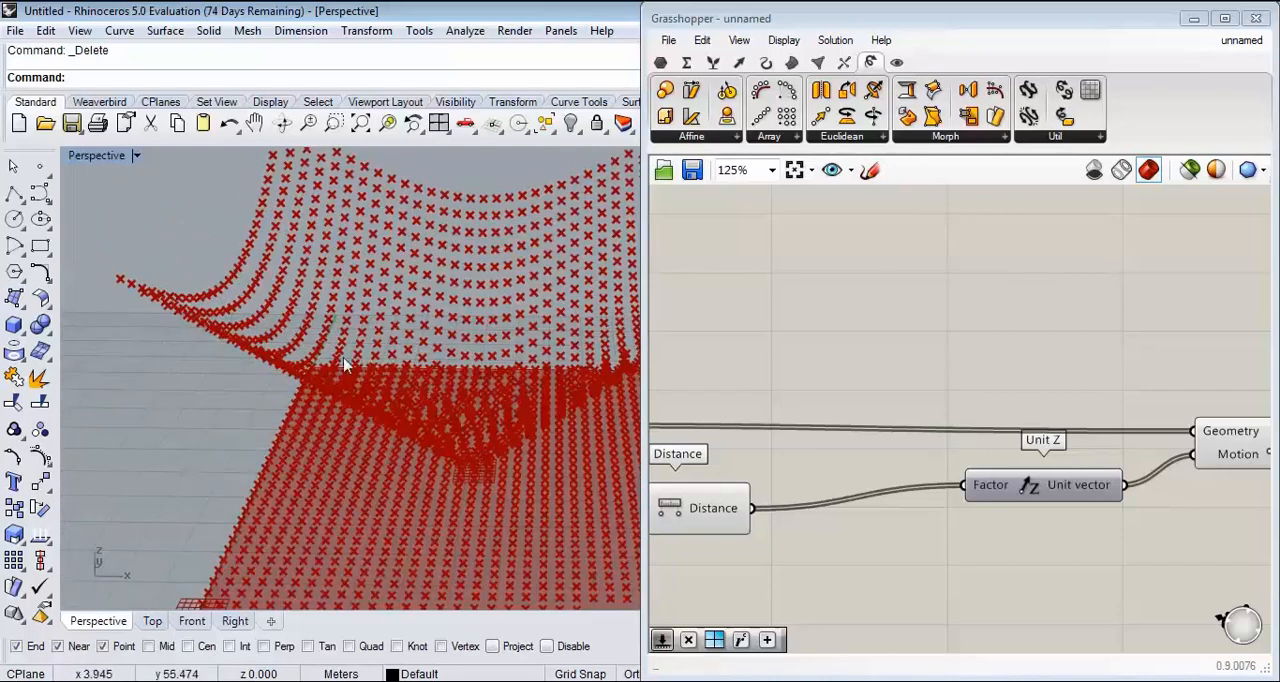
scroll(164, 287, down, 5)
scroll(150, 265, up, 5)
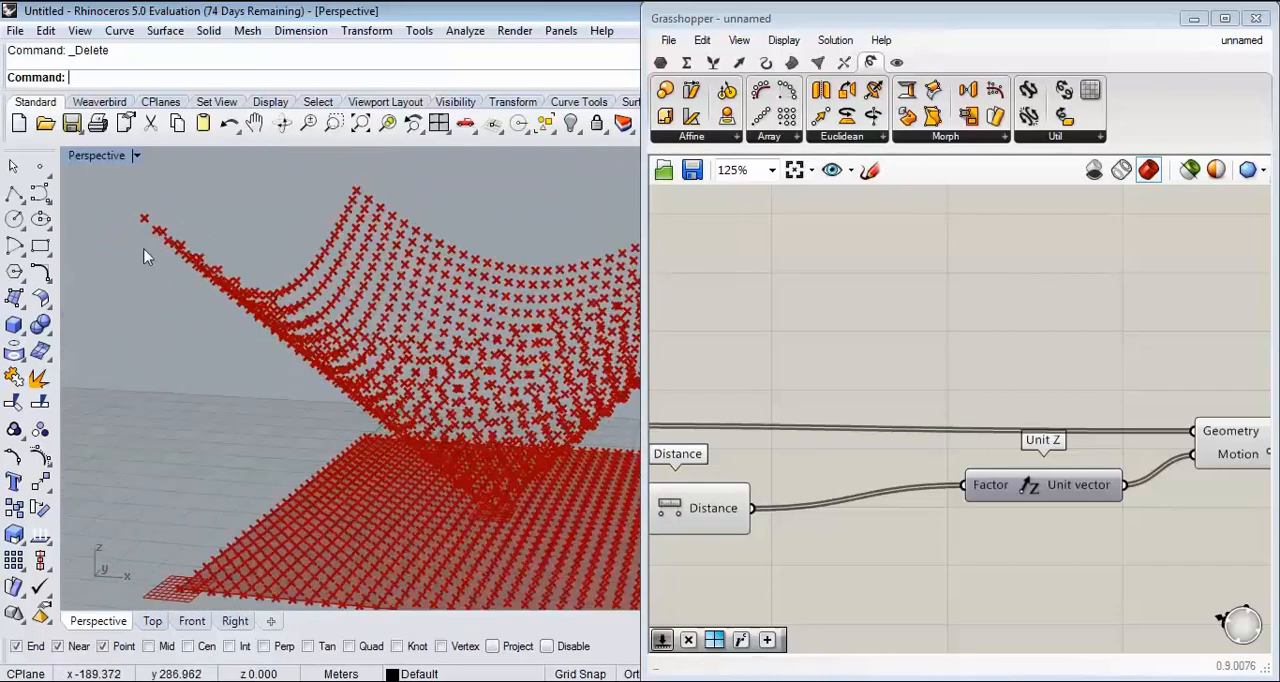
mouse_move(146, 233)
mouse_down()
mouse_move(445, 490)
mouse_move(465, 492)
mouse_up()
mouse_move(136, 216)
mouse_down()
mouse_move(288, 264)
mouse_move(334, 406)
mouse_move(486, 507)
mouse_up()
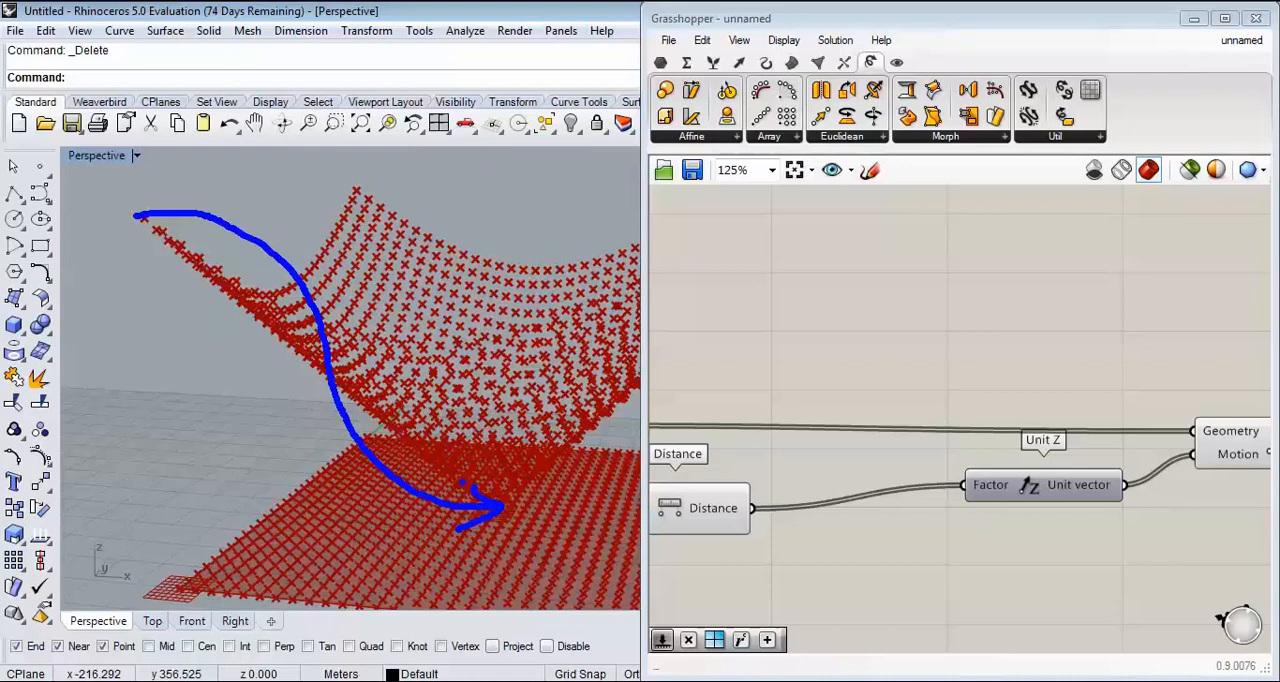
key(Escape)
scroll(313, 382, down, 3)
mouse_move(313, 384)
right_down()
mouse_move(320, 366)
mouse_move(335, 425)
right_up()
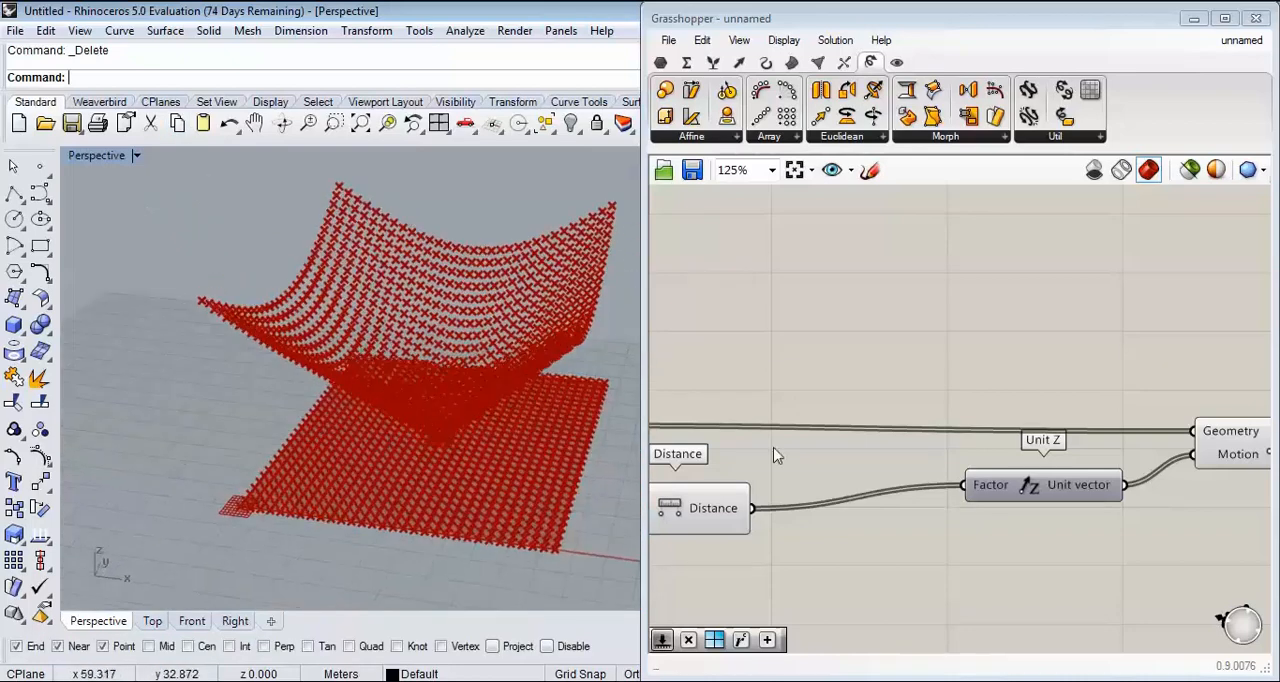
Step: Disconnect Distance from Unit Z's Factor input and shift Unit Z and Move farther from Distance
drag(752, 508, 980, 500)
drag(752, 510, 970, 491)
scroll(881, 450, down, 1)
drag(1118, 513, 936, 393)
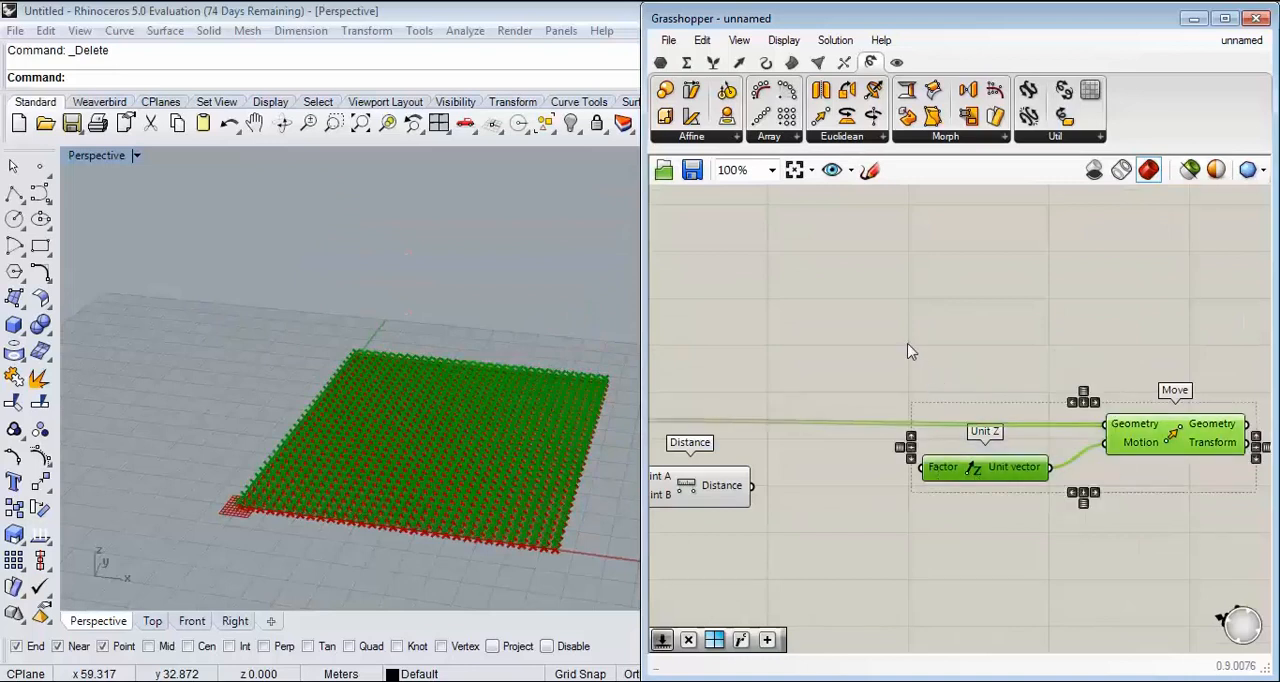
right_drag(922, 373, 841, 326)
scroll(841, 326, down, 3)
drag(977, 358, 1032, 358)
click(775, 387)
Step: Add a Remap+ component after Distance and connect the Distance output to its data input
scroll(771, 388, up, 3)
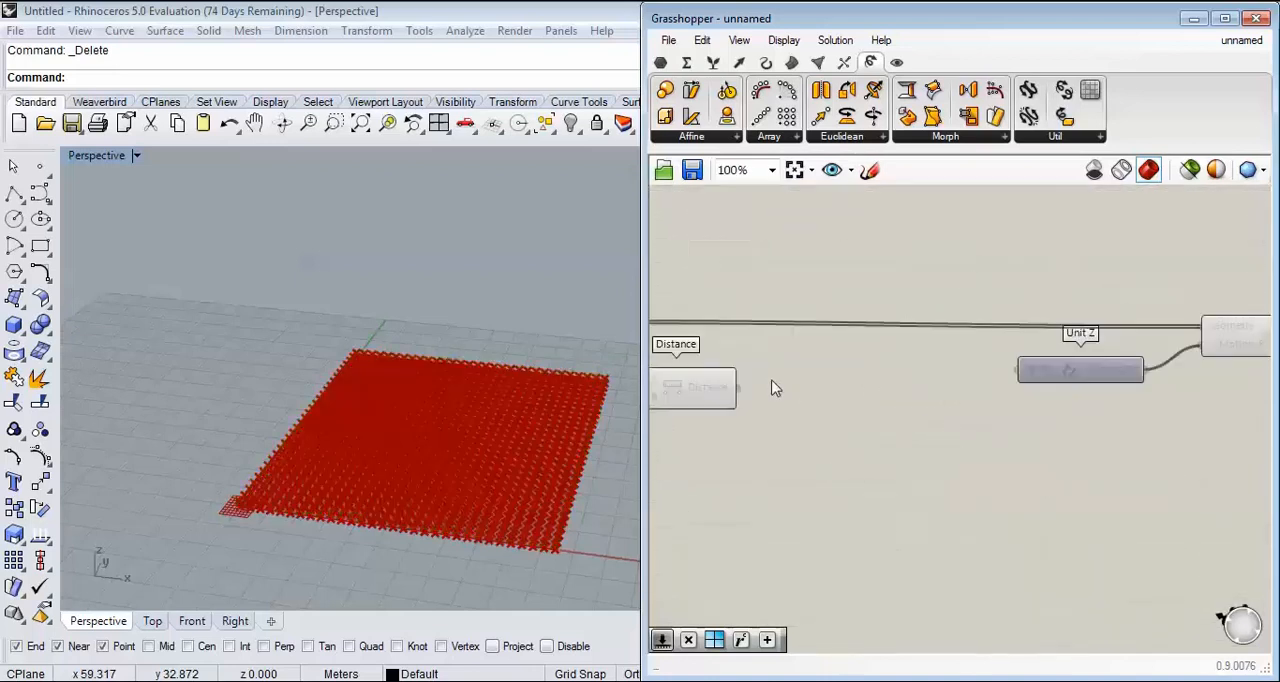
scroll(894, 410, up, 4)
double_click(896, 402)
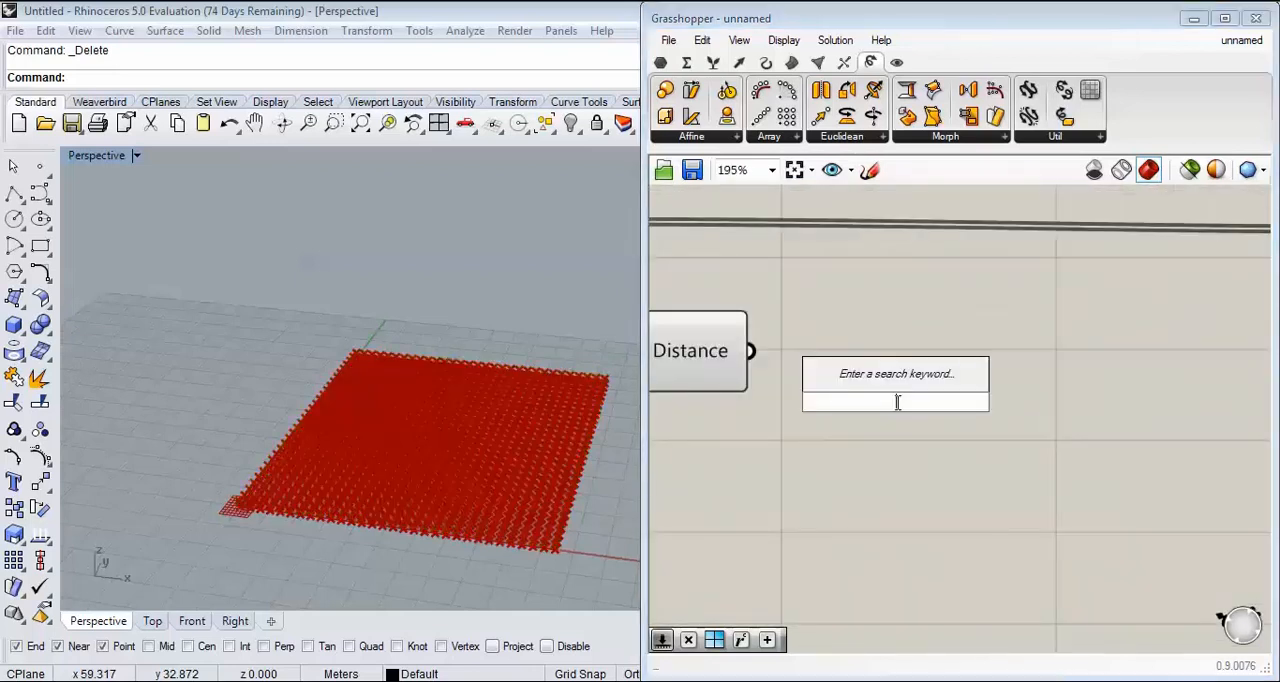
text(remap)
key(Return)
drag(751, 351, 789, 366)
scroll(1018, 440, down, 3)
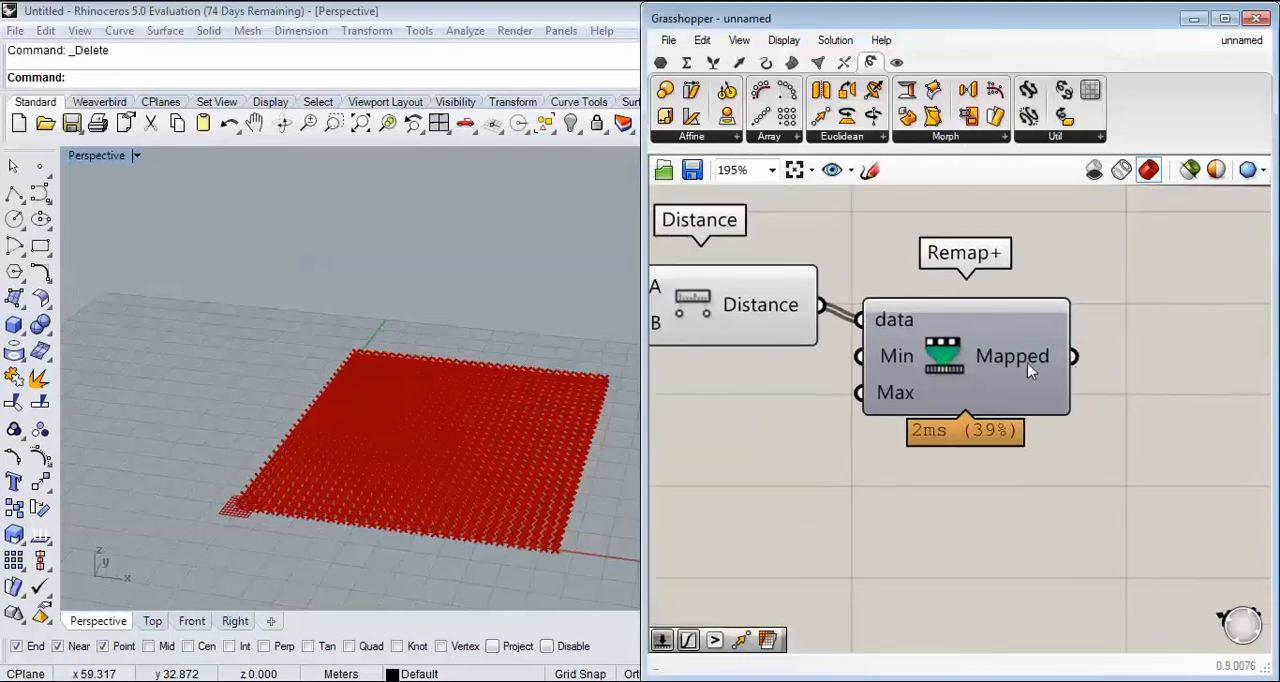
drag(912, 315, 955, 355)
scroll(836, 336, up, 4)
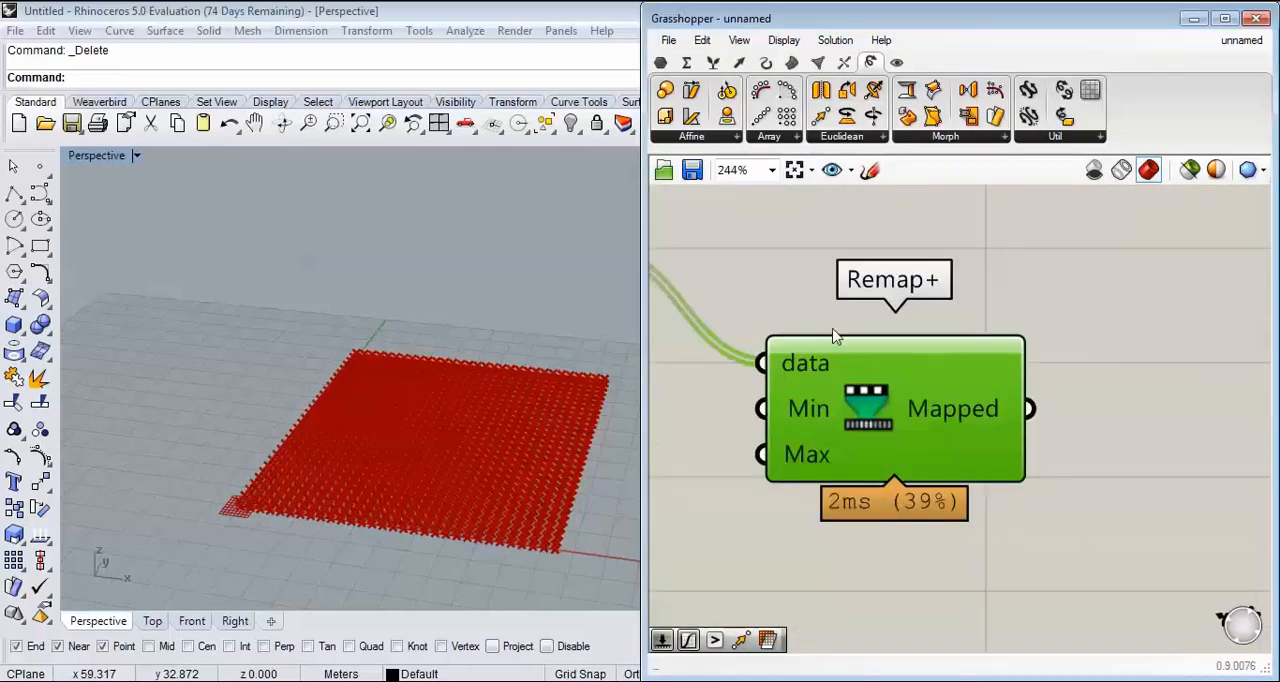
Step: Open the Remap+ cluster to inspect its internal components and return to the parent definition
double_click(985, 475)
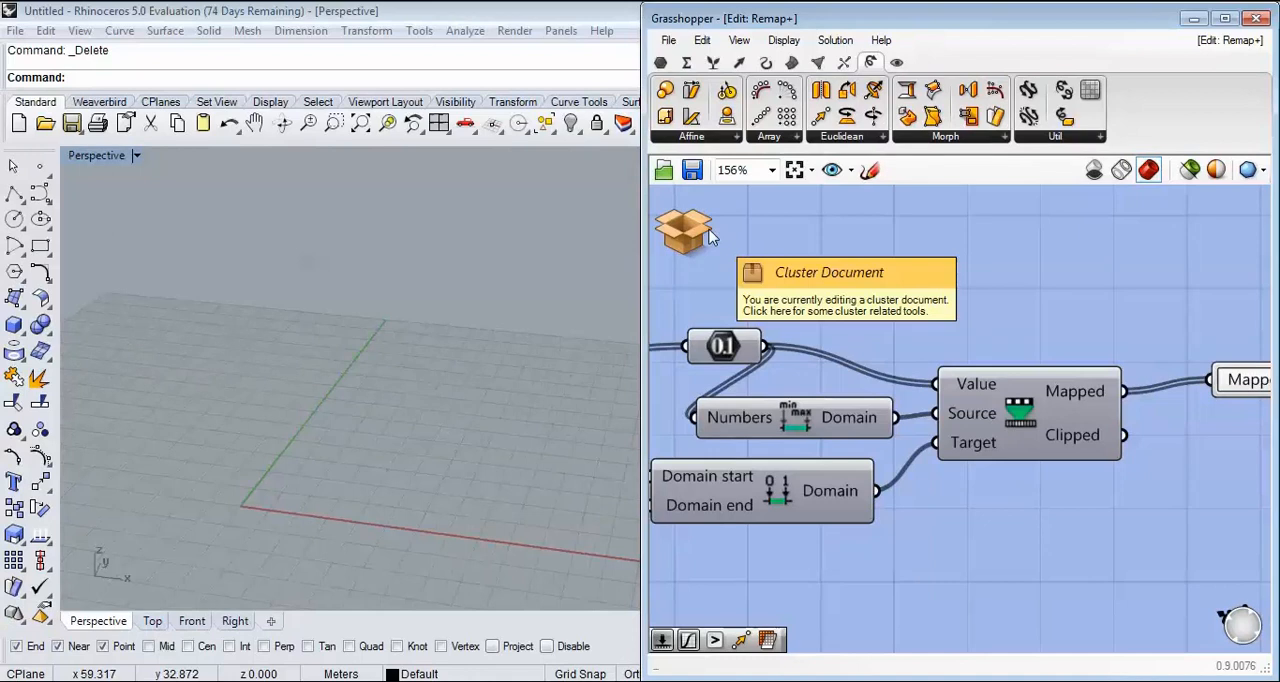
click(700, 232)
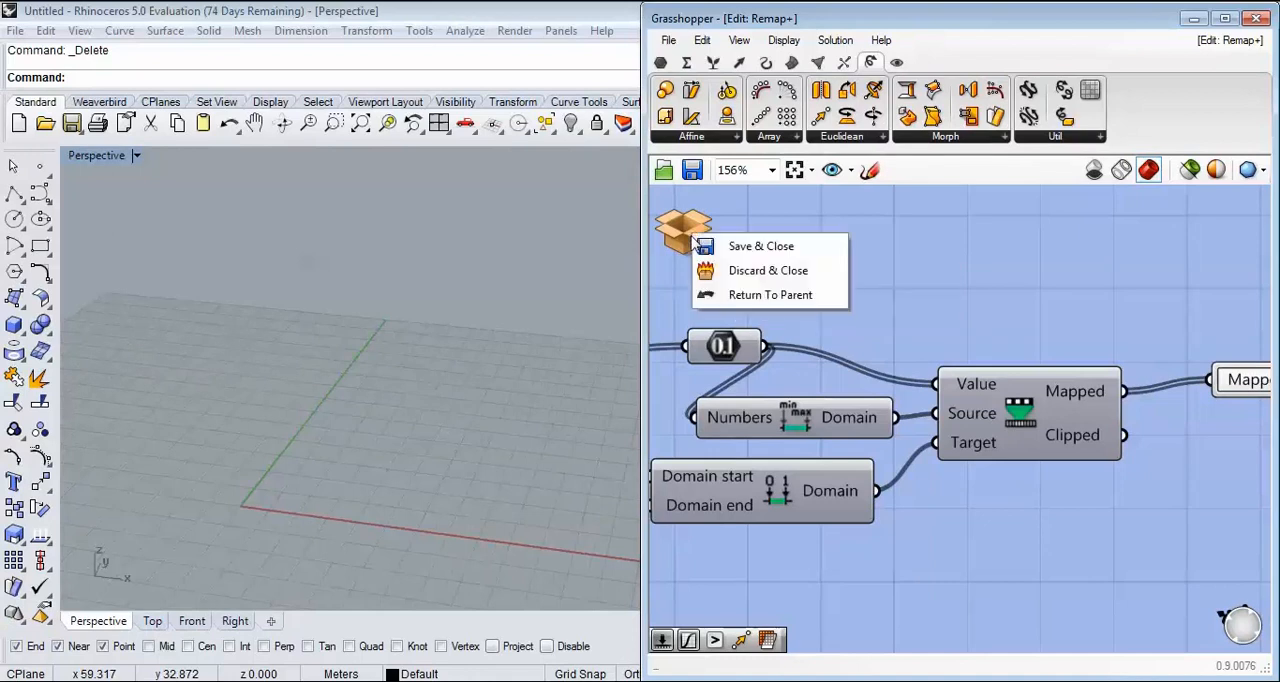
click(742, 296)
scroll(1015, 415, down, 5)
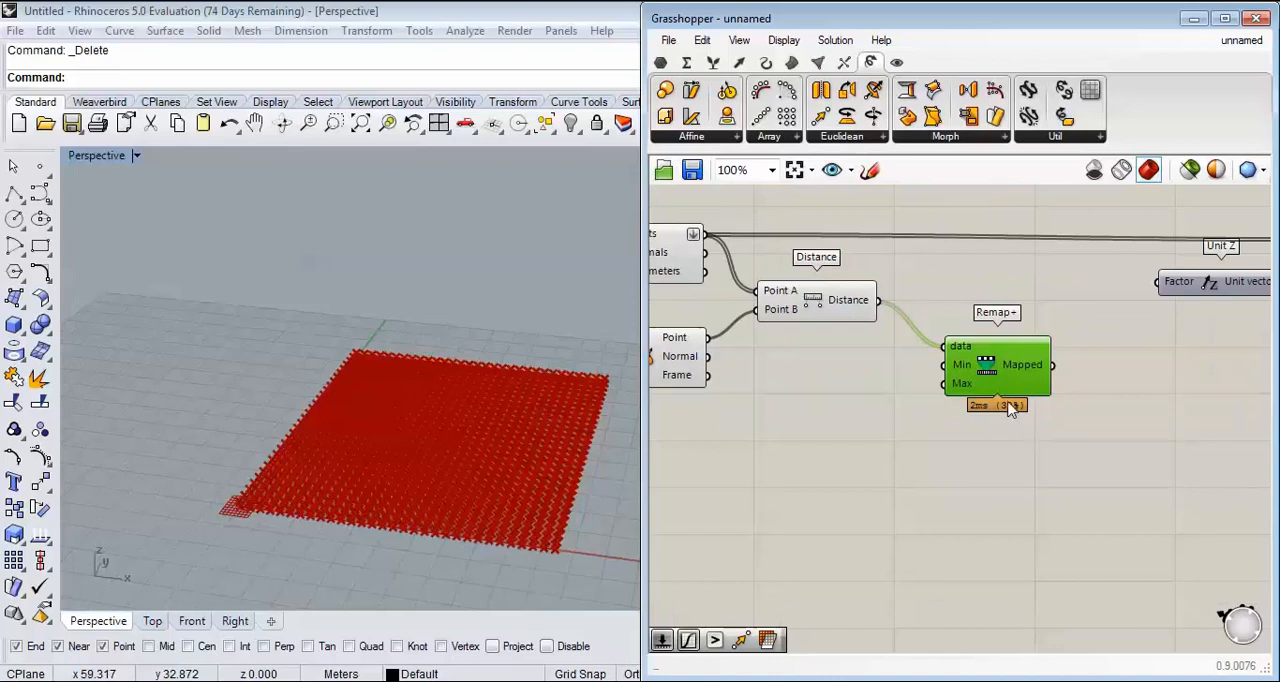
scroll(1028, 362, up, 3)
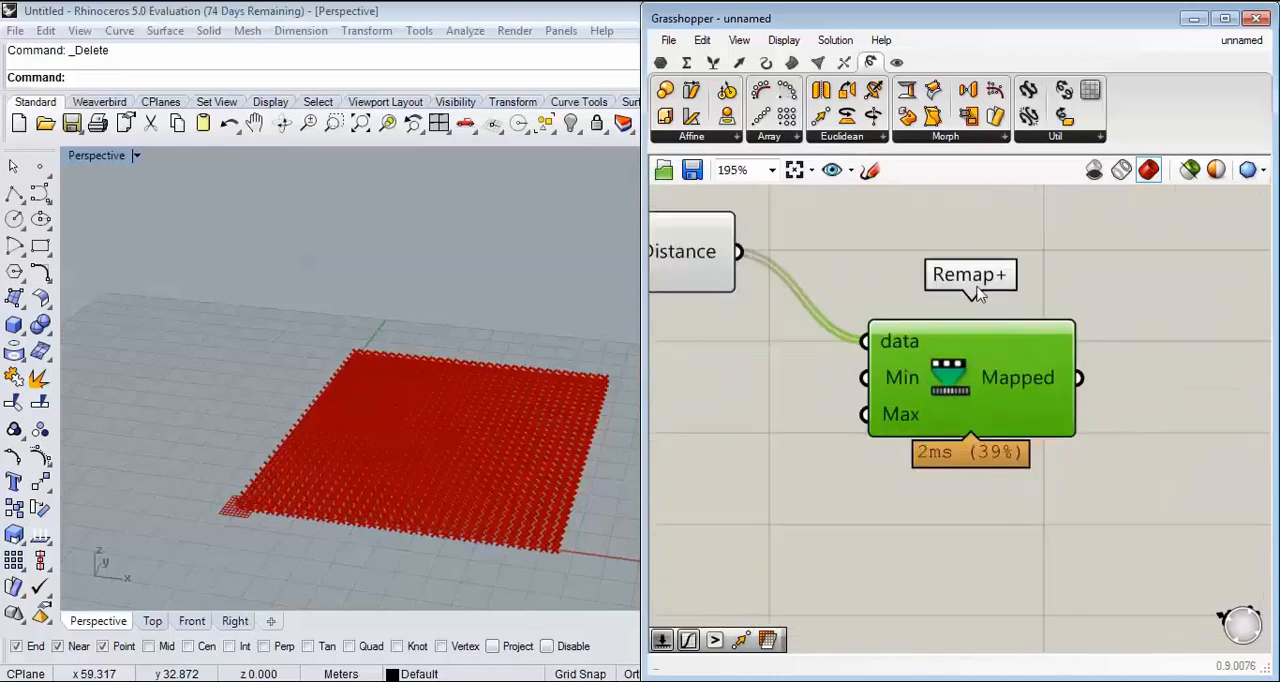
scroll(953, 335, down, 3)
scroll(846, 400, up, 2)
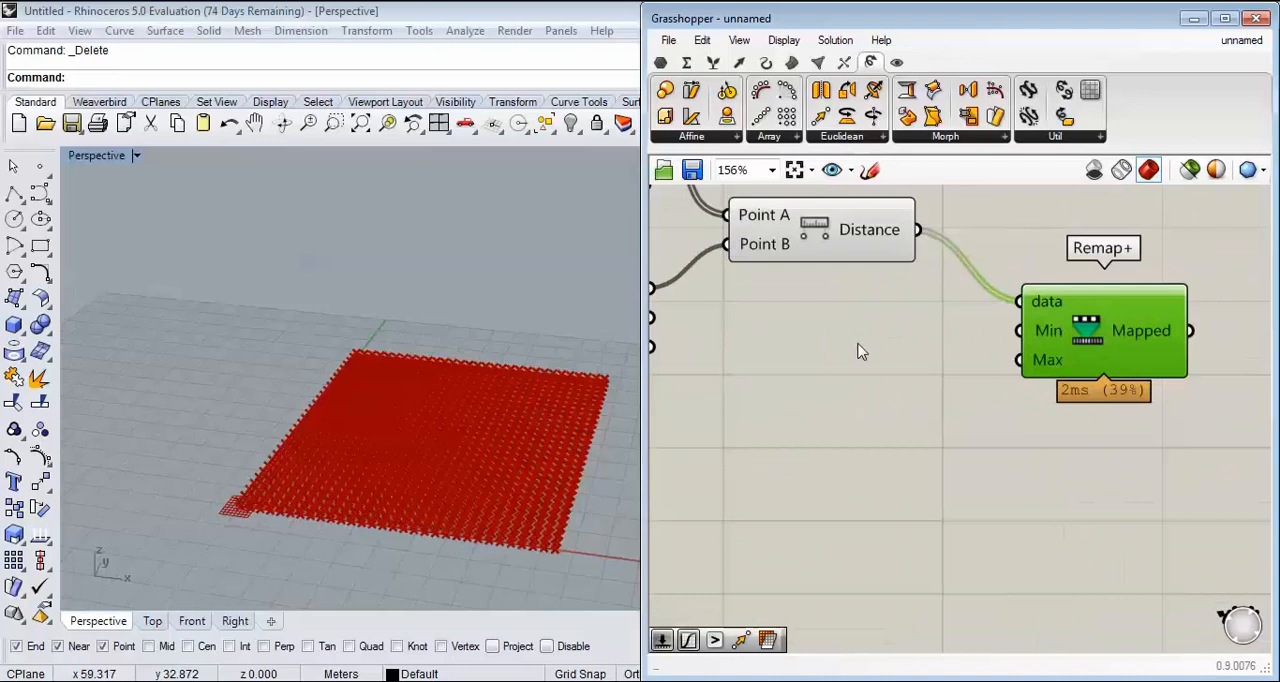
Step: Reposition the Remap+ component lower, beneath the Distance component
drag(956, 256, 986, 322)
right_drag(912, 345, 814, 332)
scroll(957, 350, up, 2)
scroll(781, 392, down, 3)
drag(814, 316, 792, 371)
right_drag(760, 421, 799, 354)
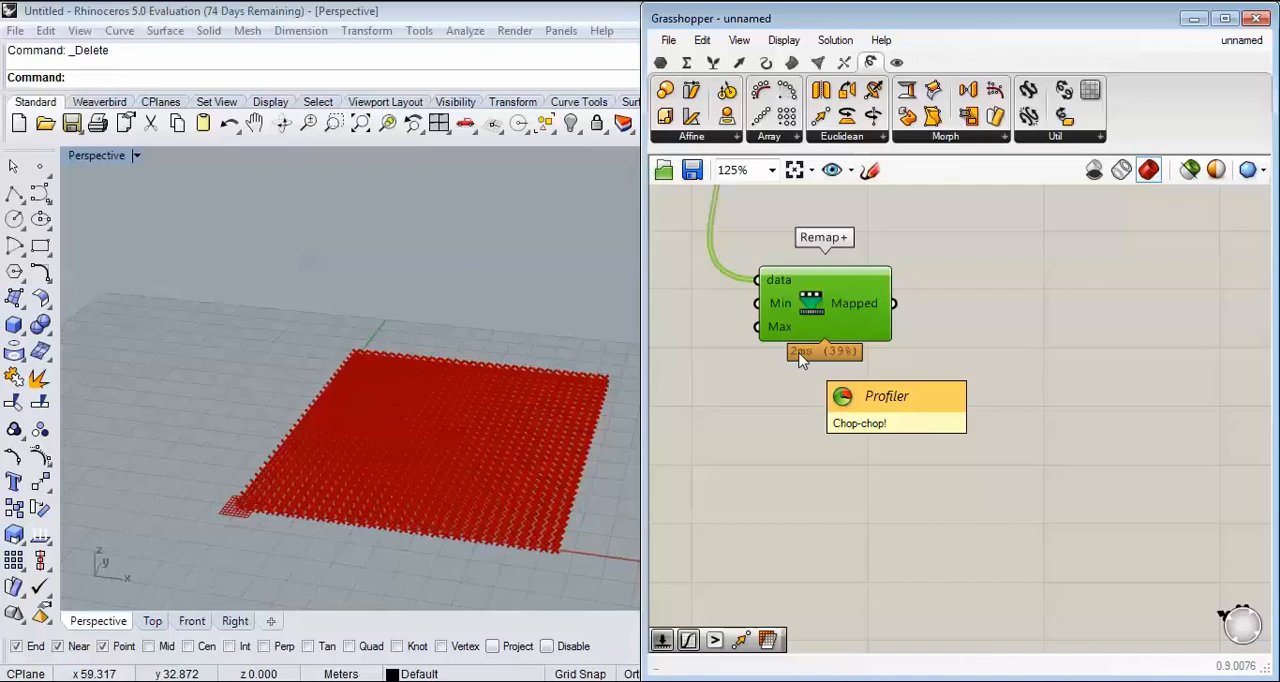
Step: Add a Graph Mapper beside the Remap+ component and connect the Mapped output to it
right_drag(889, 350, 914, 449)
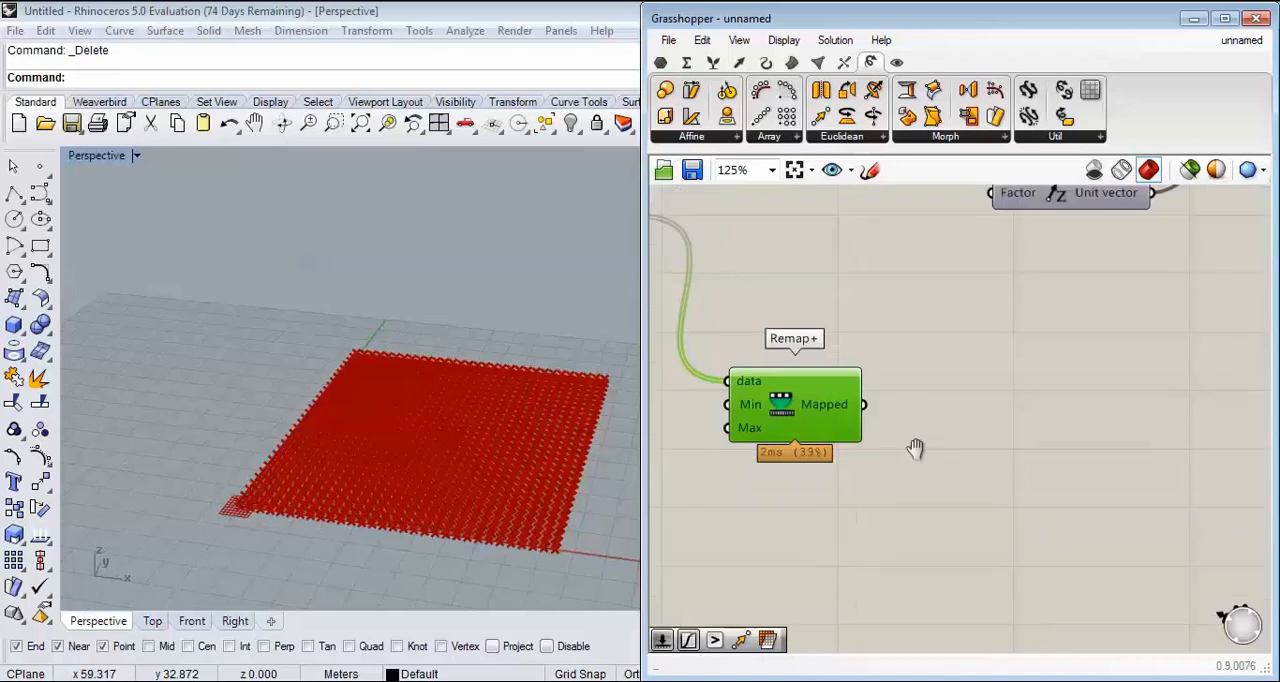
double_click(989, 410)
text(gra)
key(Up)
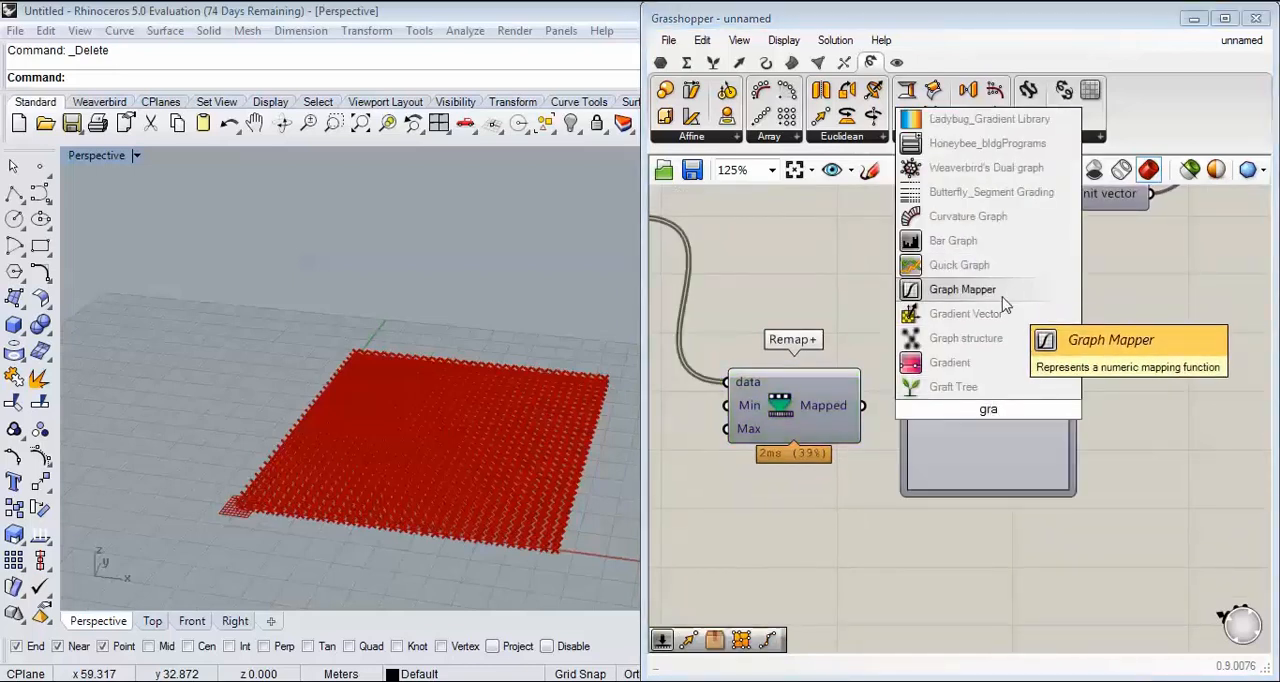
key(Return)
scroll(845, 360, up, 1)
drag(847, 358, 910, 358)
scroll(900, 368, down, 1)
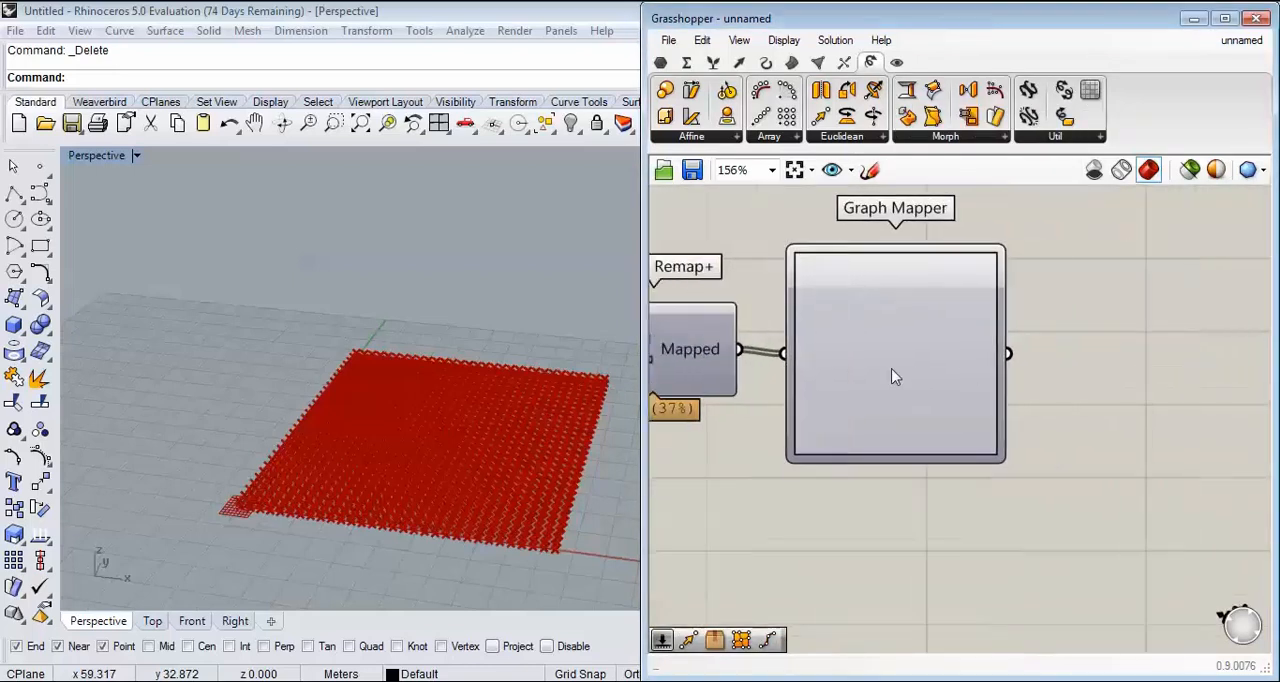
mouse_move(853, 406)
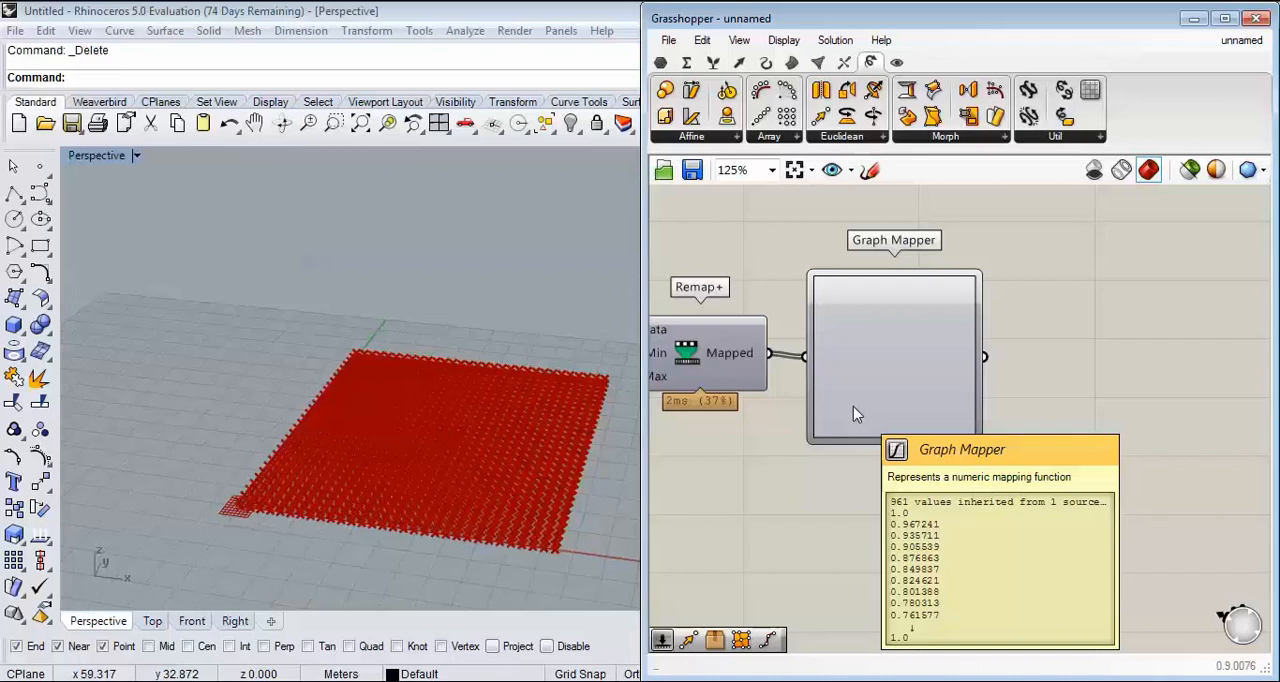
right_drag(878, 501, 843, 474)
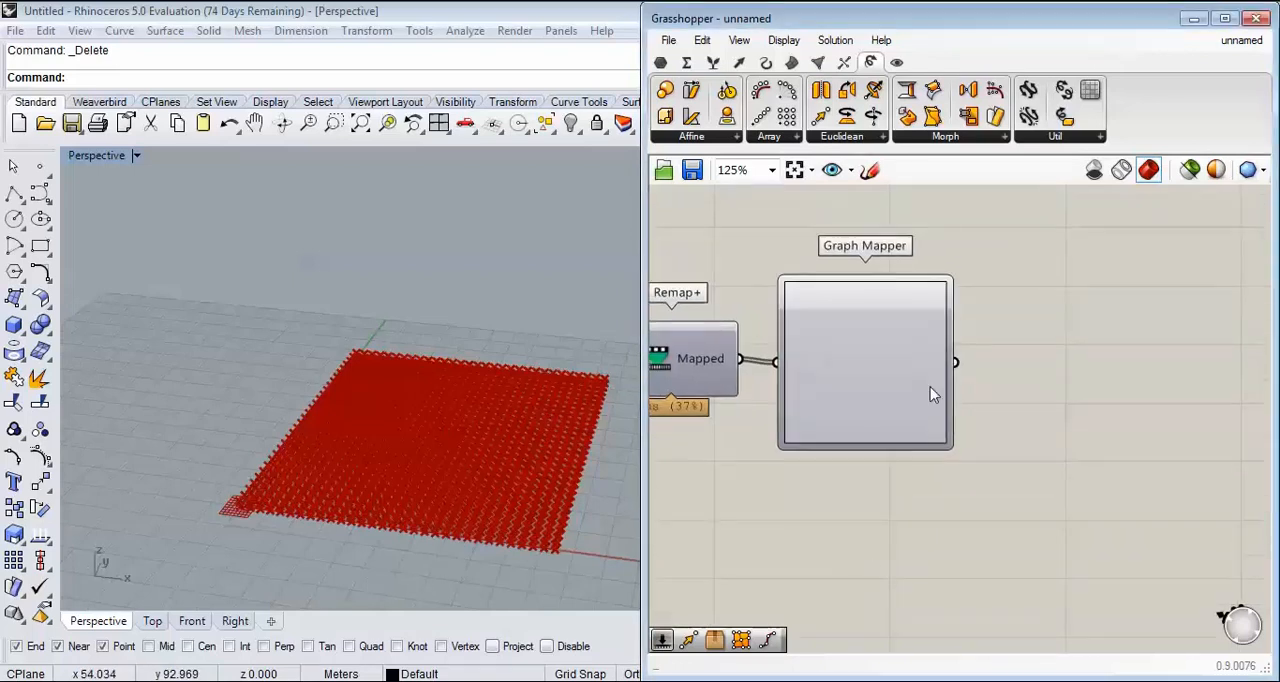
Step: Shift Unit Z and Move farther from the Graph Mapper to free up space
scroll(931, 394, down, 3)
right_drag(991, 429, 1047, 418)
scroll(1048, 418, down, 2)
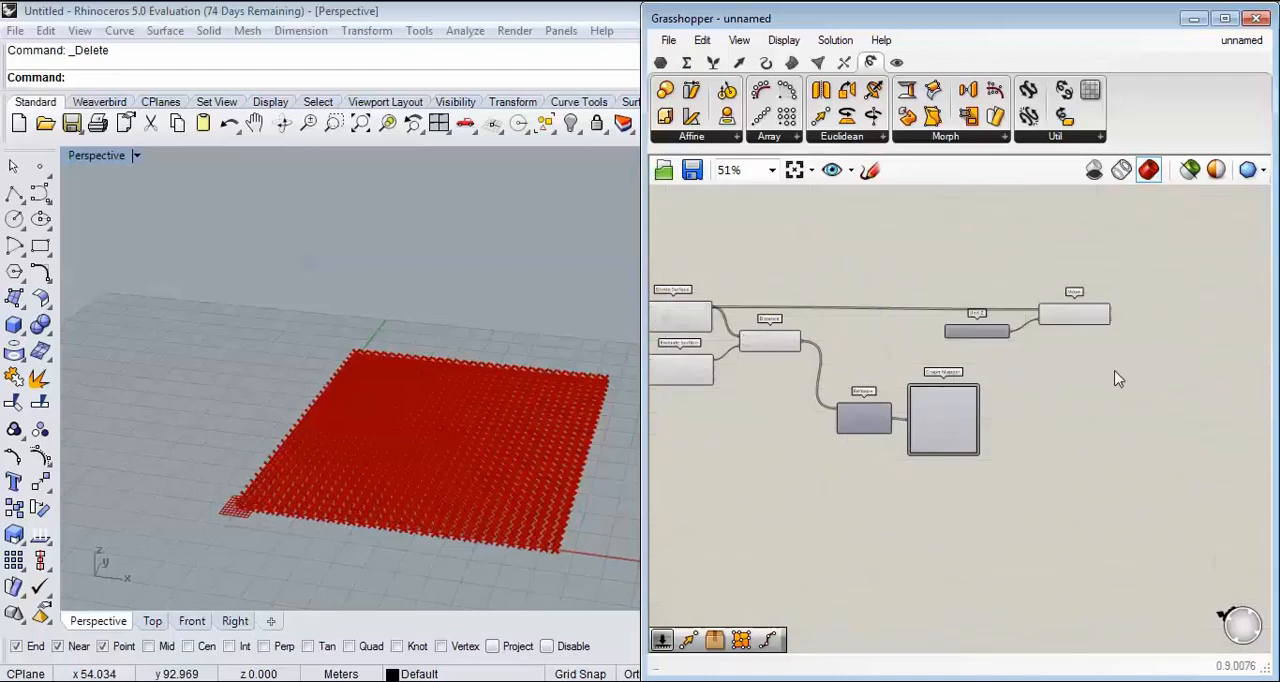
drag(1116, 371, 990, 300)
drag(1060, 321, 1171, 322)
click(926, 432)
Step: Add a second Remap+ component after the Graph Mapper and connect the Graph Mapper's output to its data input
scroll(945, 370, up, 4)
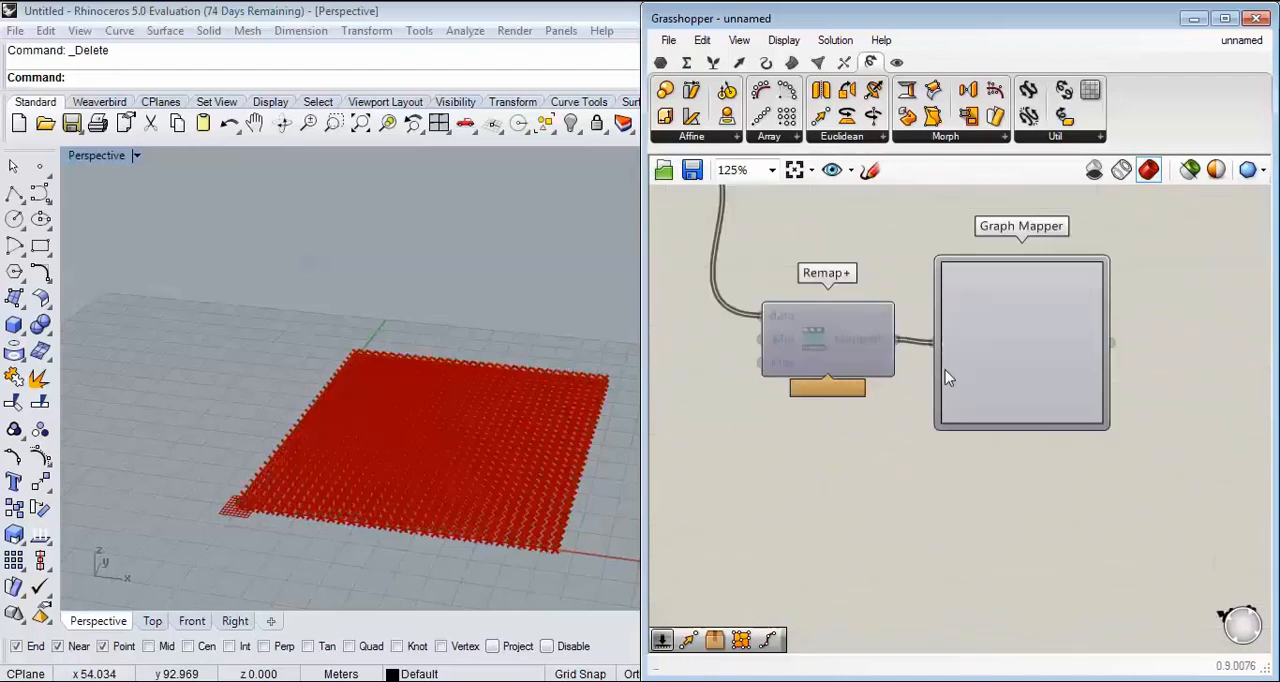
scroll(785, 345, up, 1)
mouse_move(784, 376)
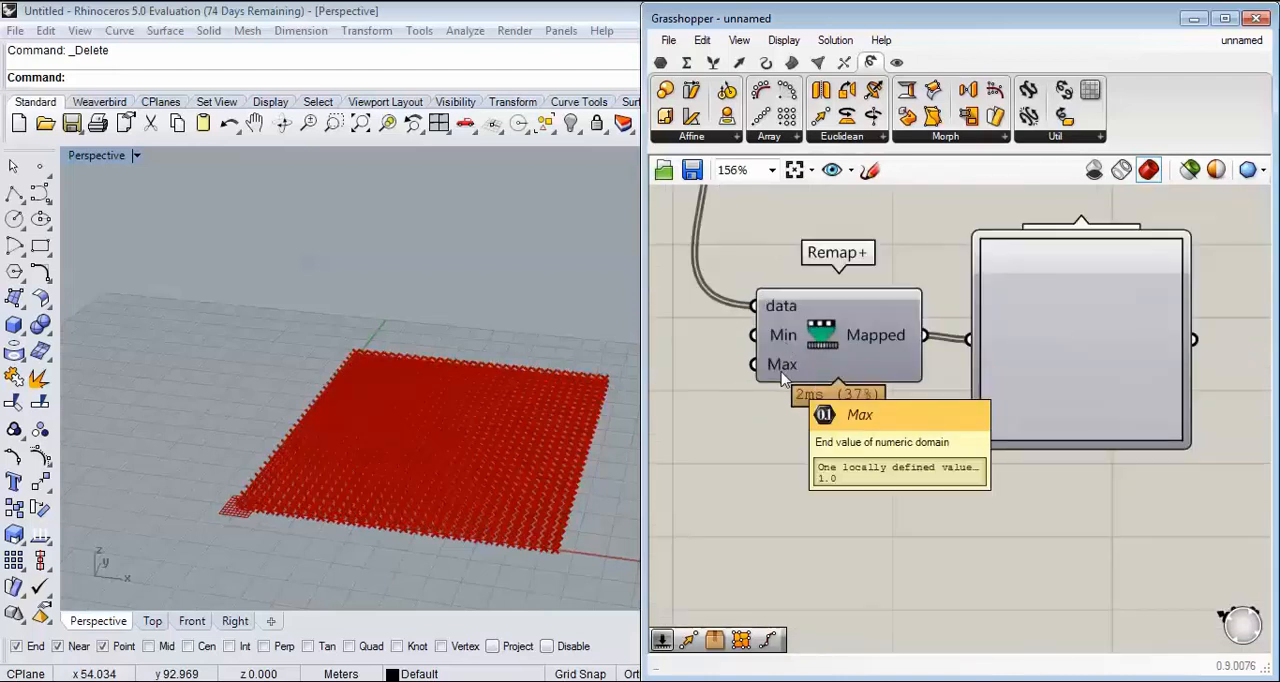
right_drag(1035, 449, 962, 485)
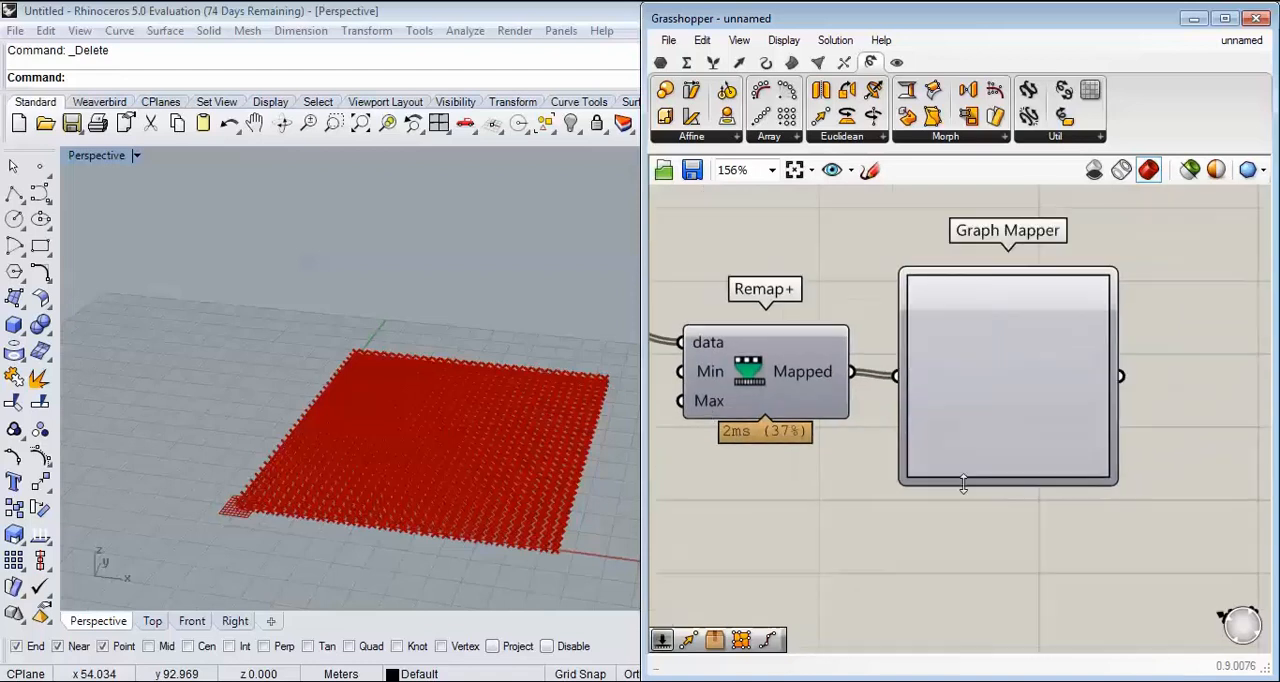
right_drag(1034, 368, 908, 388)
scroll(895, 417, down, 2)
scroll(938, 388, up, 2)
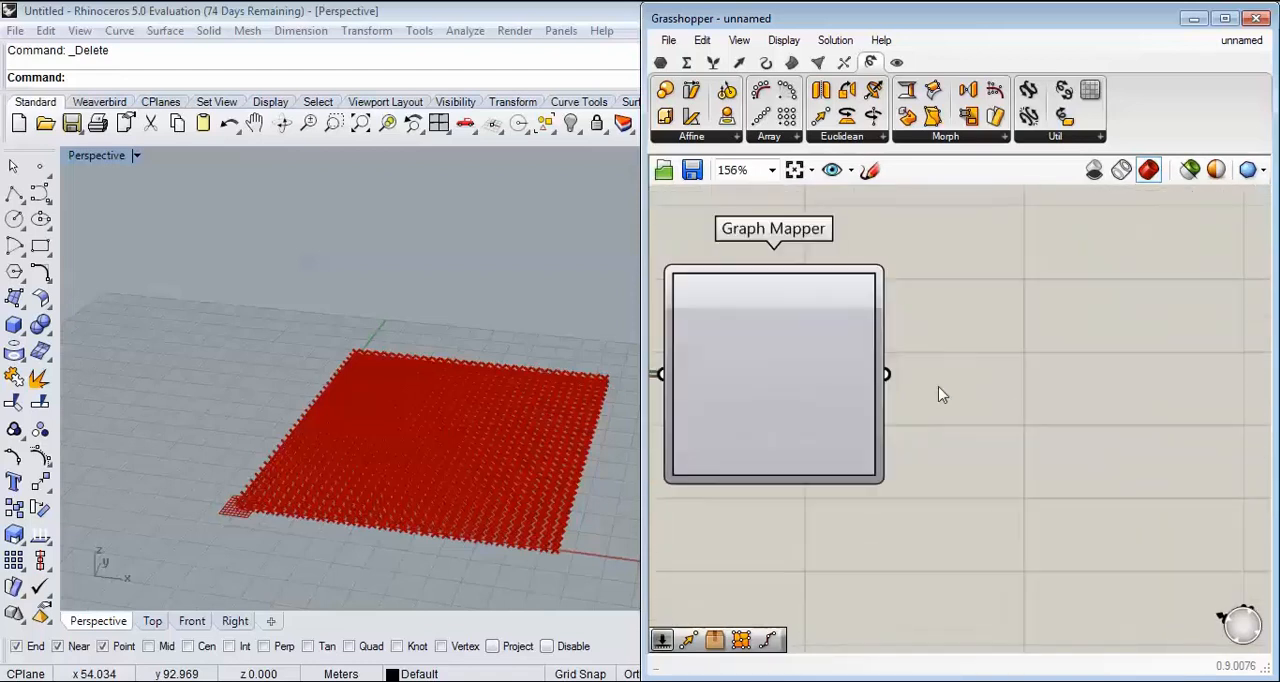
double_click(1027, 406)
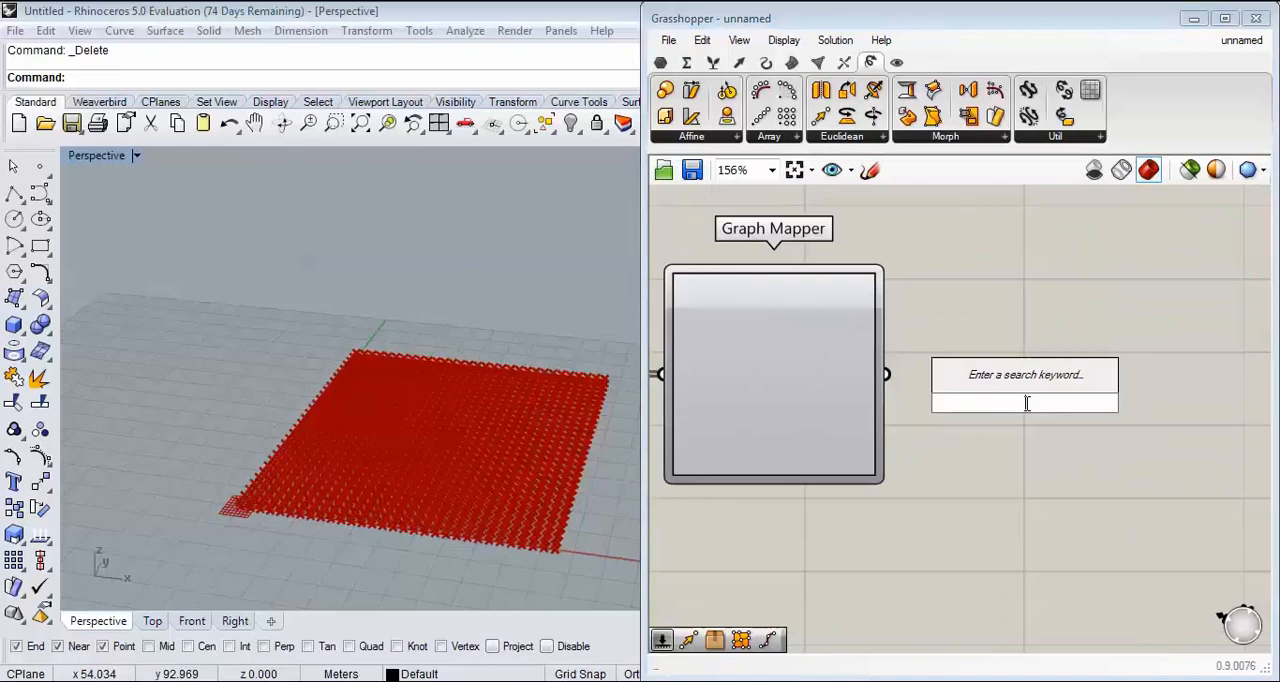
text(rem)
click(985, 380)
drag(886, 375, 942, 376)
Step: Connect the second Remap+ component's Mapped output to Unit Z's Factor input
scroll(1066, 428, down, 2)
drag(1067, 420, 1089, 228)
right_drag(1043, 396, 1103, 336)
Step: Group the two Remap+ components and the Graph Mapper
drag(1115, 445, 757, 392)
middle_click(851, 498)
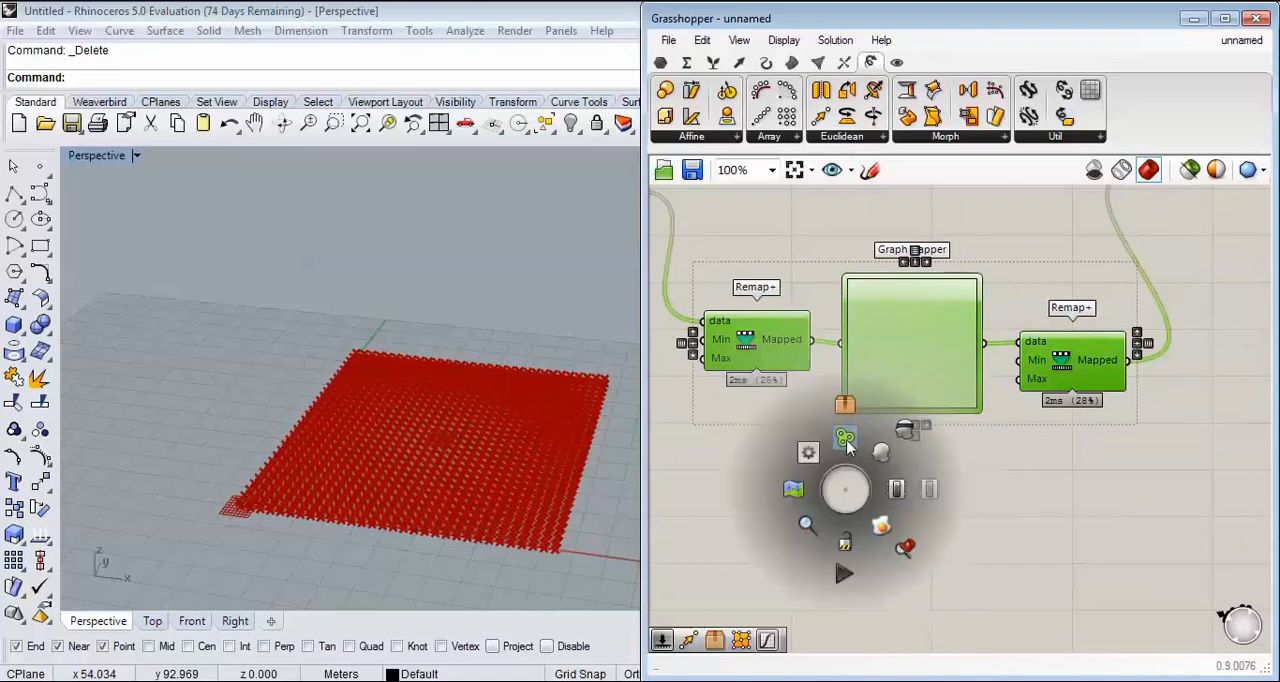
click(851, 450)
Step: Space the second Remap+ away from the Graph Mapper and place two 12.5 number sliders between them
drag(1080, 378, 1161, 378)
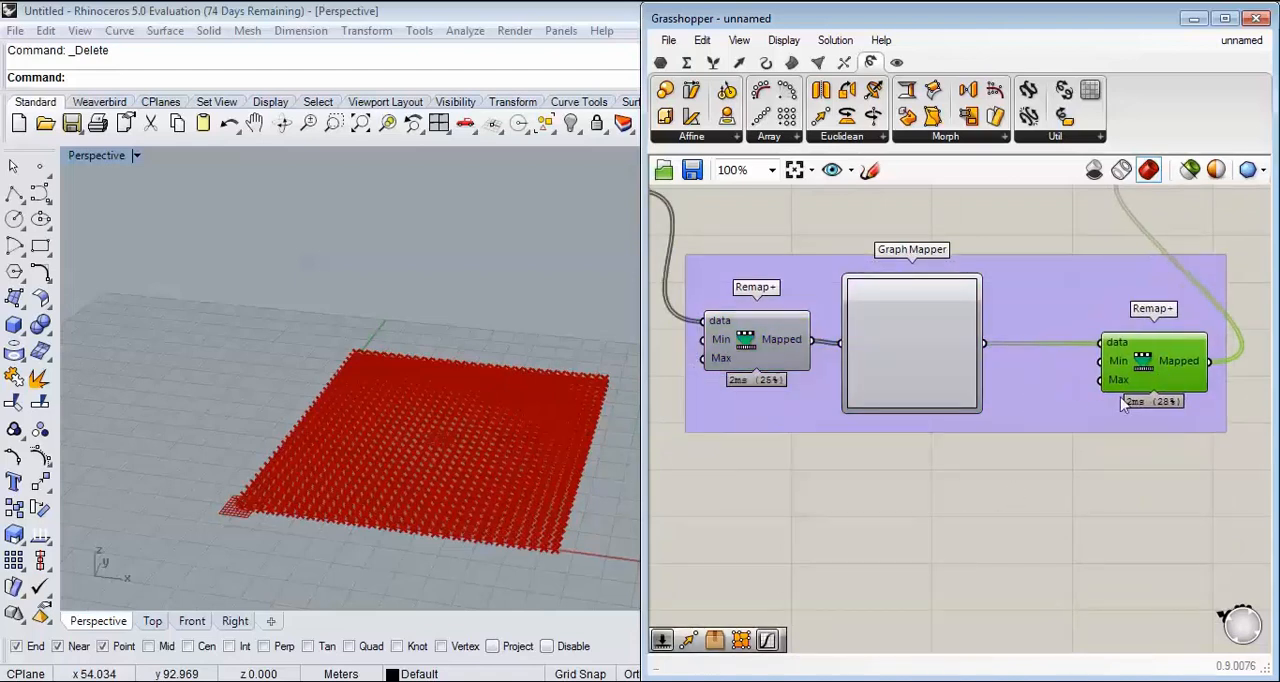
scroll(1115, 388, up, 3)
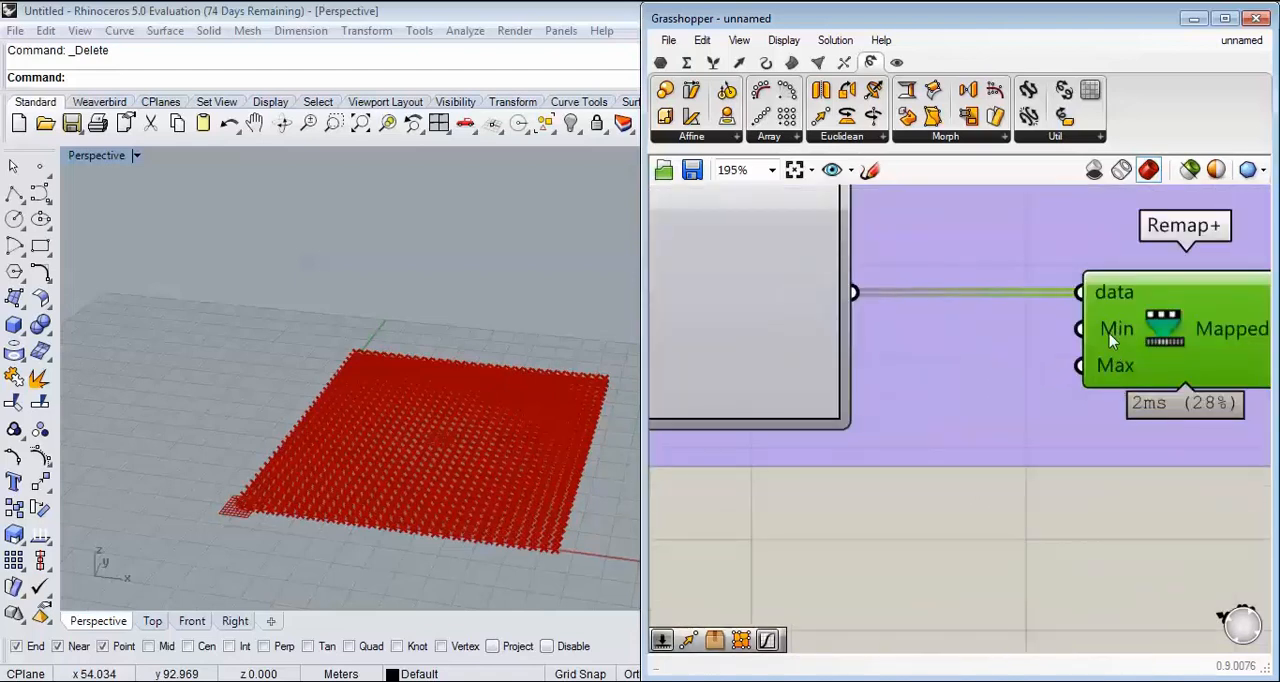
scroll(837, 421, down, 2)
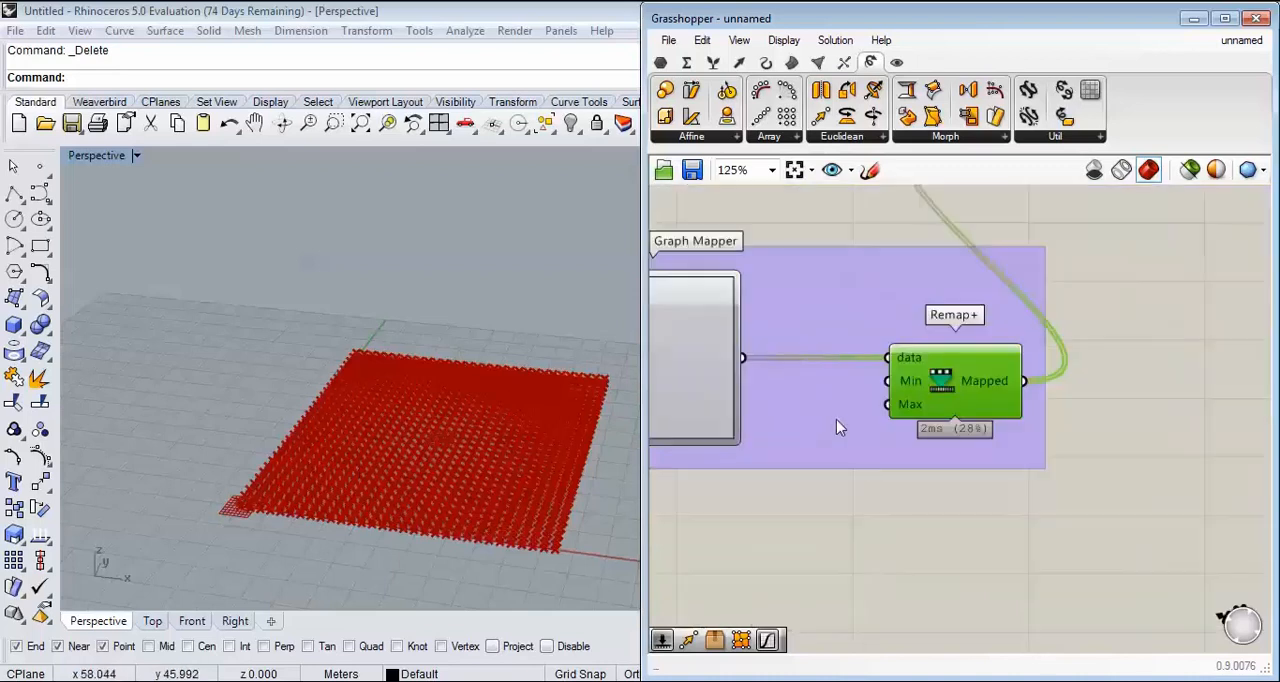
double_click(834, 507)
text(12.5)
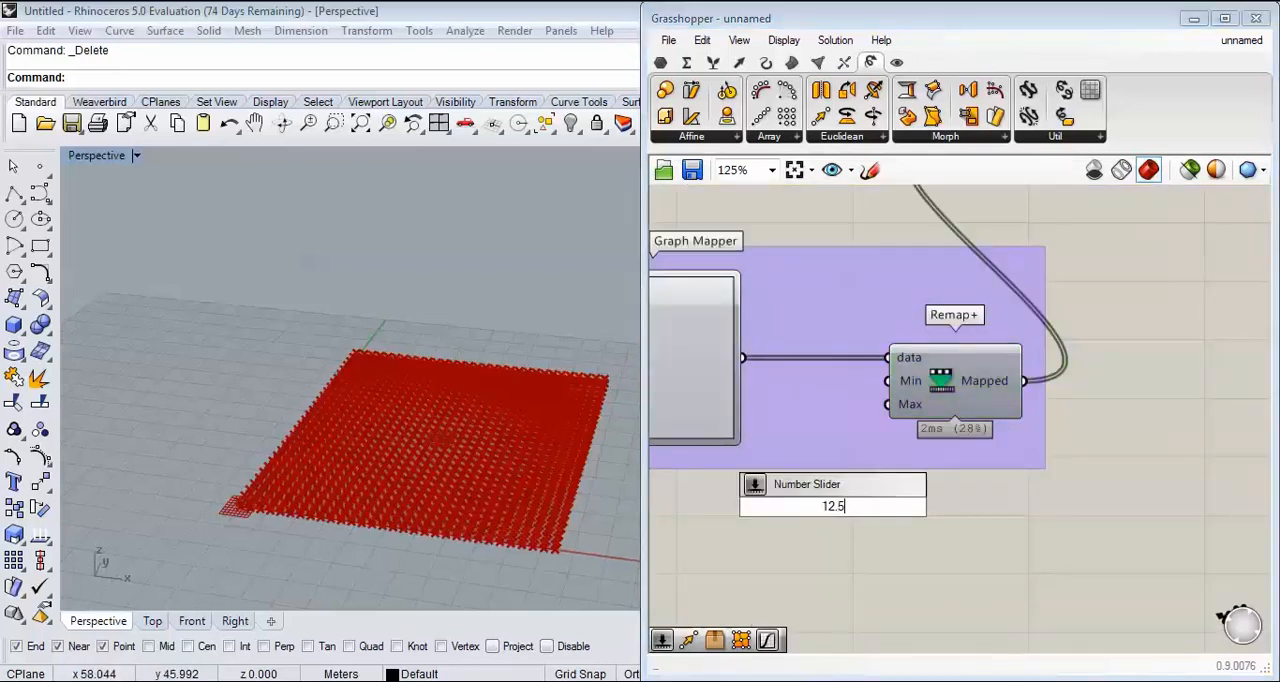
key(Return)
drag(953, 398, 1035, 384)
drag(905, 512, 928, 455)
drag(996, 381, 1076, 390)
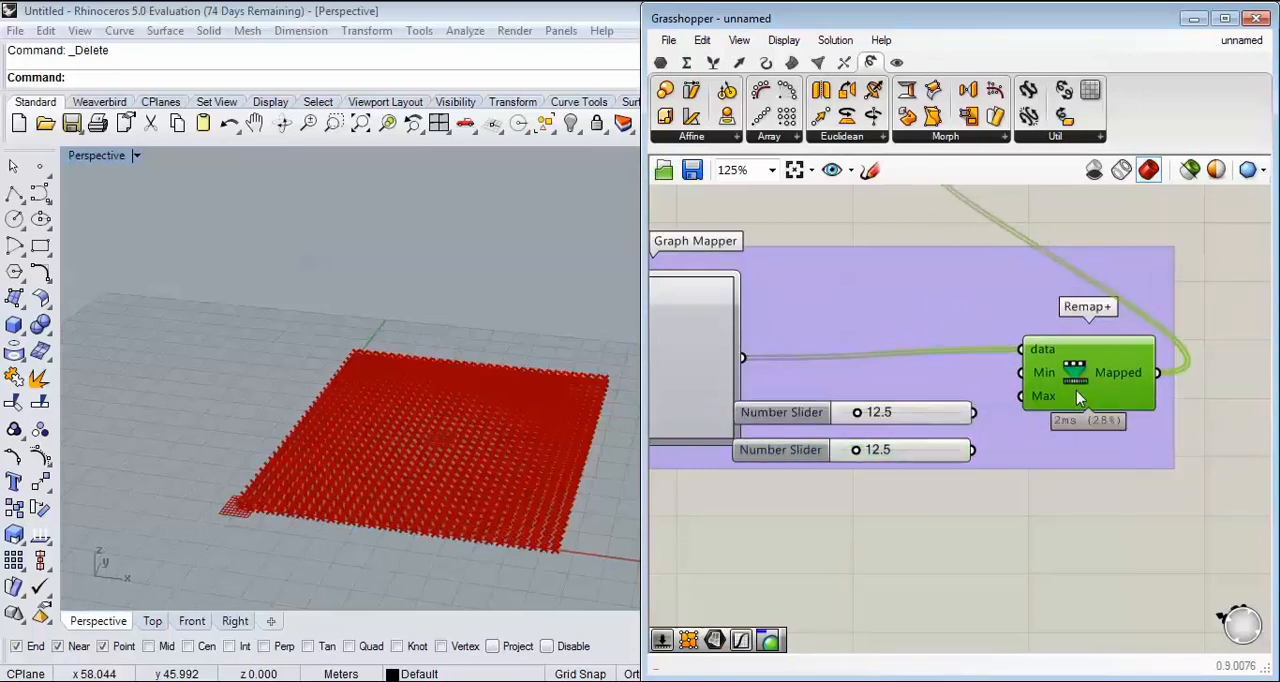
Step: Connect the two number sliders to the Min and Max inputs of the second Remap+
click(946, 417)
shift+click(942, 446)
drag(936, 415, 1048, 376)
click(1031, 420)
drag(1003, 424, 1048, 399)
Step: Set the second Remap+ component's Min slider to 38.9 and its Max slider to 6.9
mouse_move(893, 428)
mouse_down()
mouse_move(928, 426)
mouse_move(880, 430)
mouse_move(929, 430)
mouse_move(890, 432)
mouse_up()
drag(893, 437, 920, 433)
drag(889, 389, 883, 430)
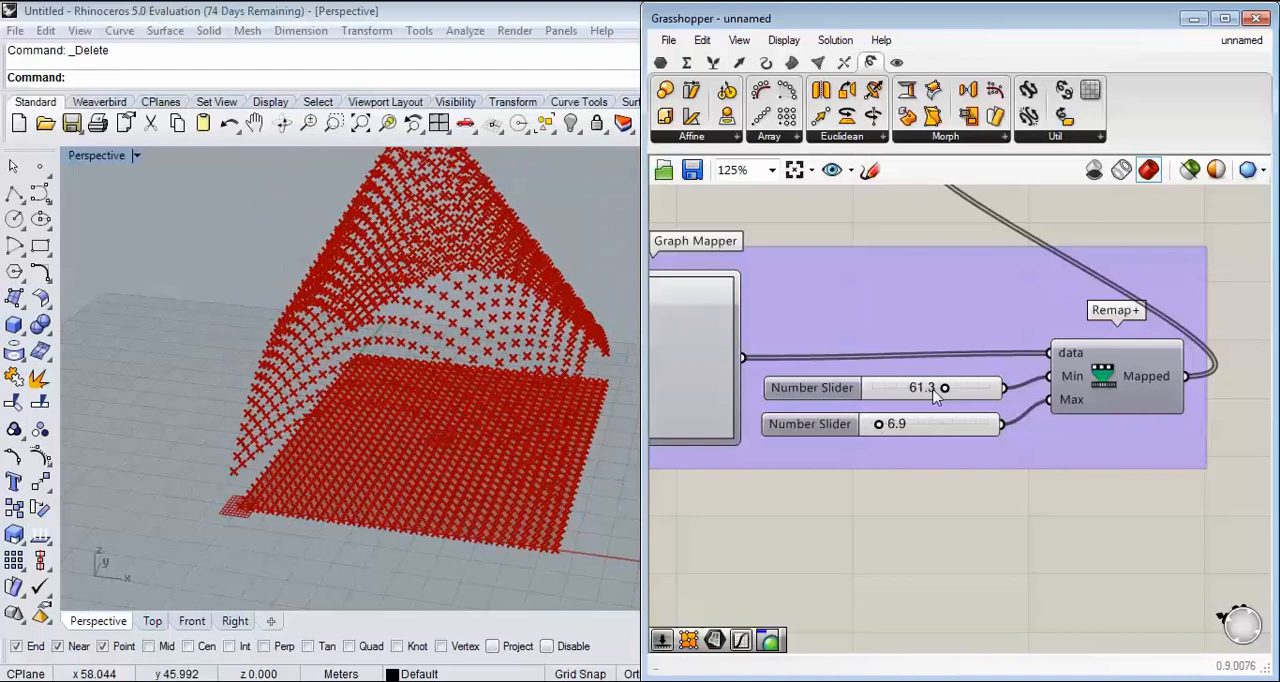
drag(944, 393, 920, 391)
right_drag(505, 400, 560, 314)
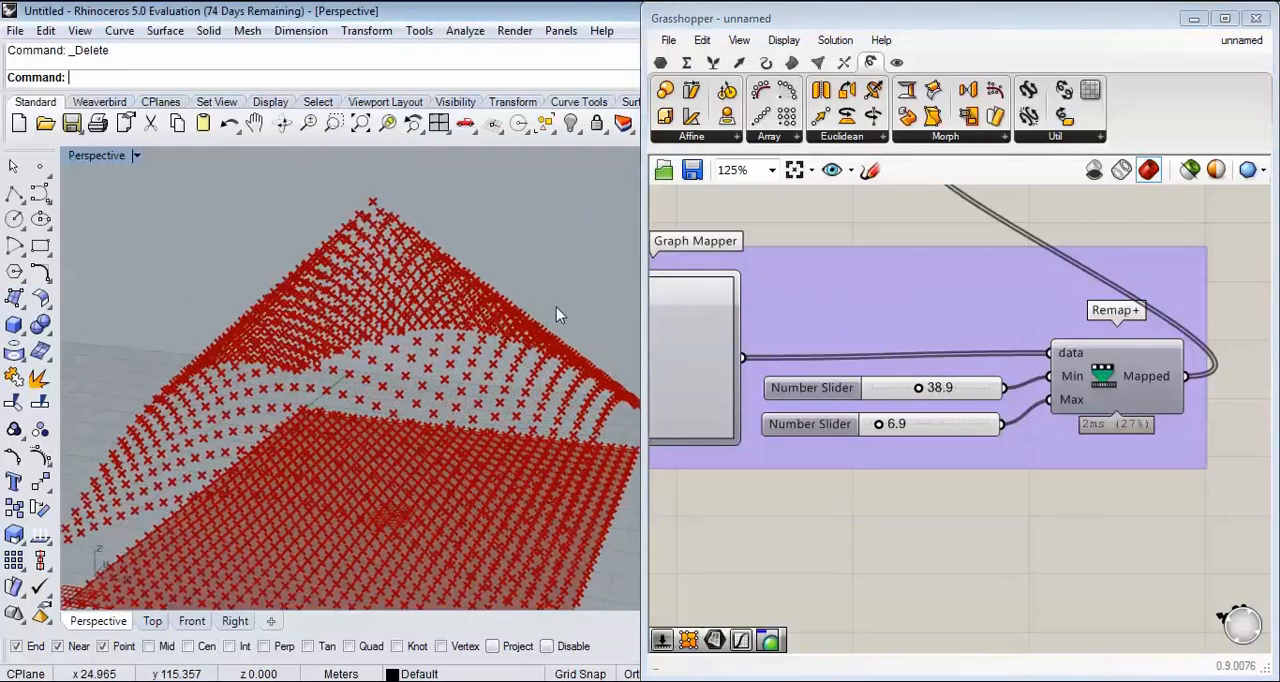
mouse_move(499, 391)
right_down()
mouse_move(514, 342)
mouse_move(511, 410)
right_up()
Step: Change the Graph Mapper's graph type to Sine and adjust its handles into a single central hump
right_drag(770, 347, 980, 323)
right_click(869, 314)
mouse_move(946, 582)
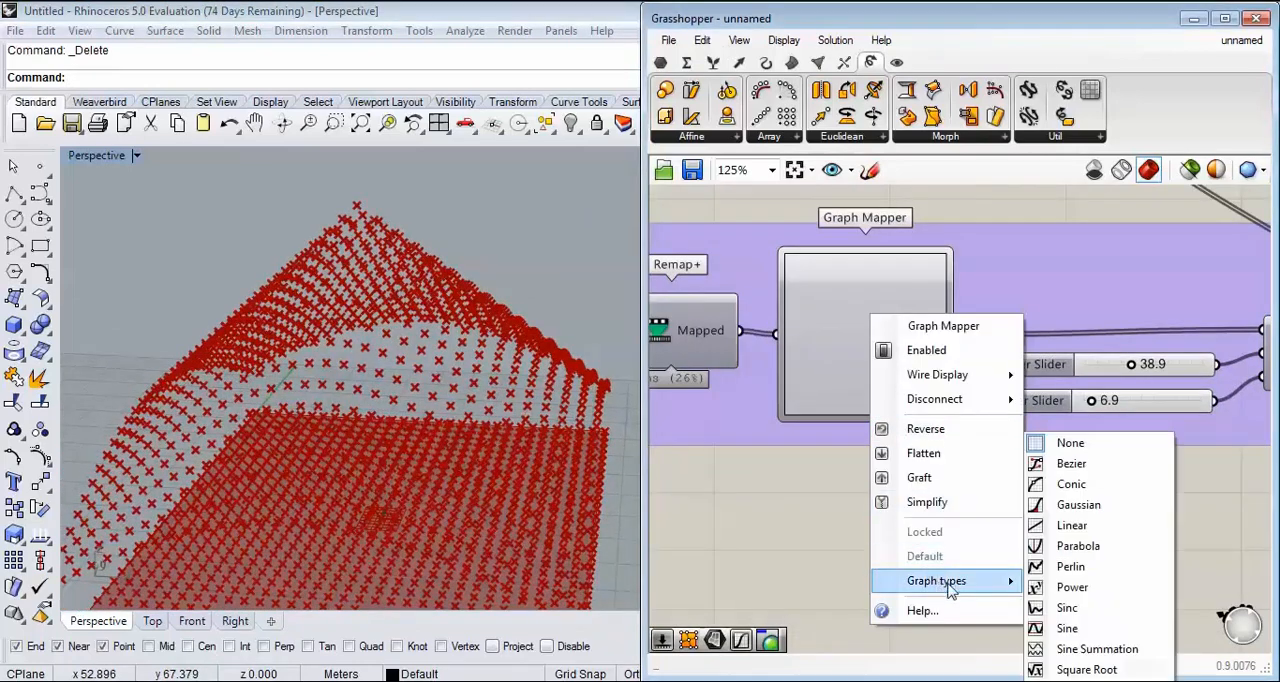
click(1085, 628)
right_drag(899, 298, 900, 383)
drag(949, 345, 873, 335)
right_drag(510, 345, 408, 350)
Step: Set the number slider feeding the second Remap+ component's Min input to 26.6
scroll(938, 343, down, 2)
right_drag(938, 343, 772, 278)
scroll(910, 374, up, 4)
drag(908, 340, 889, 340)
right_drag(889, 343, 1059, 348)
Step: Hide the preview of the plane surface, Divide Surface and Distance components
scroll(1045, 372, down, 6)
drag(977, 278, 863, 426)
click(972, 261)
drag(1002, 267, 843, 343)
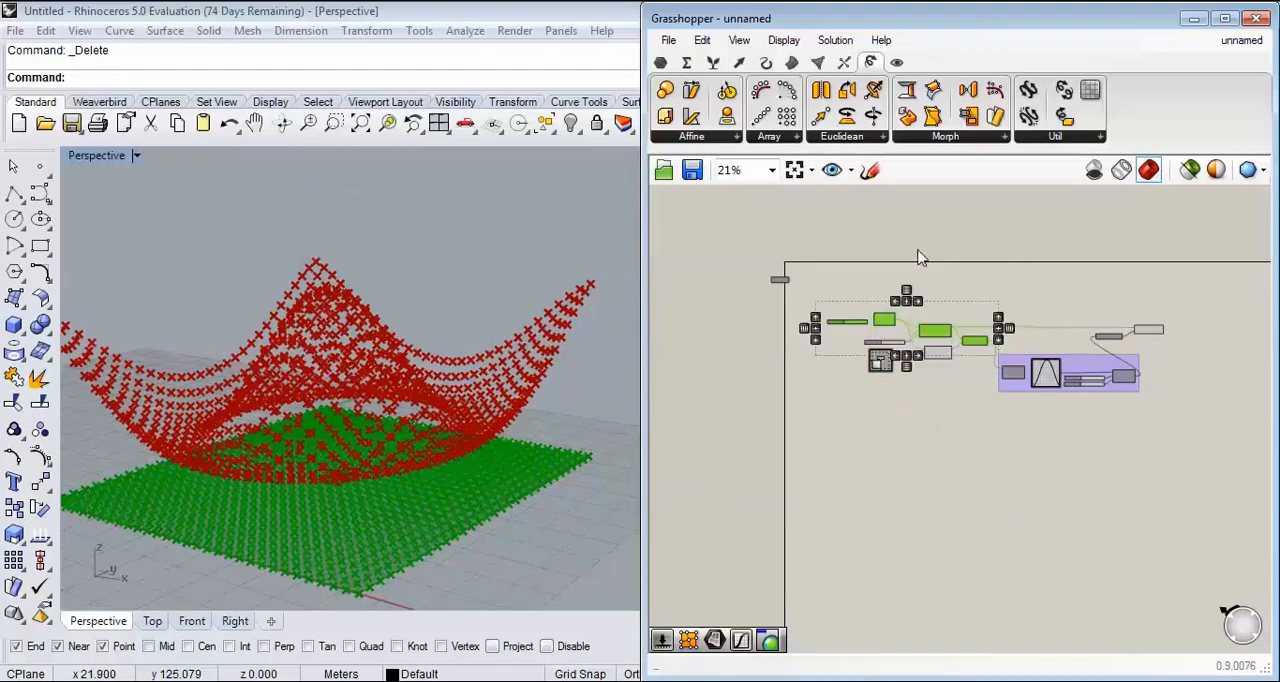
right_click(918, 252)
click(968, 294)
Step: Examine how the Sine graph shapes the height of the points with distance from the evaluated surface point
right_drag(470, 450, 395, 487)
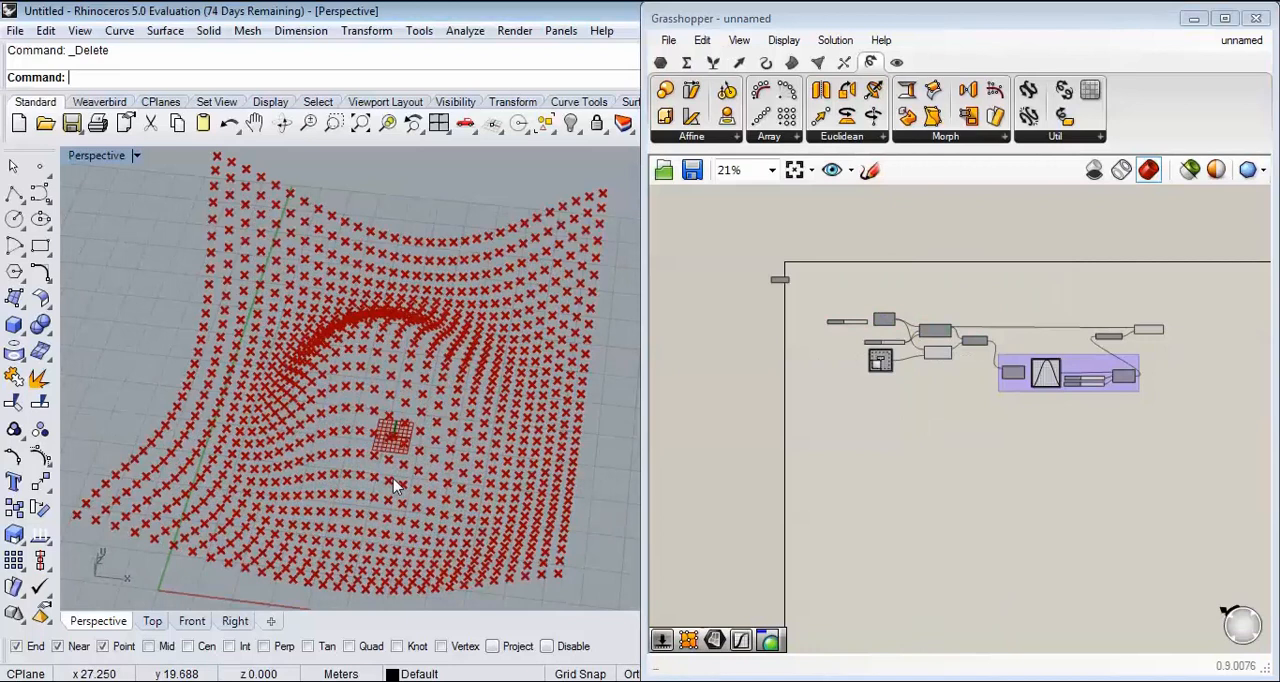
scroll(971, 363, up, 10)
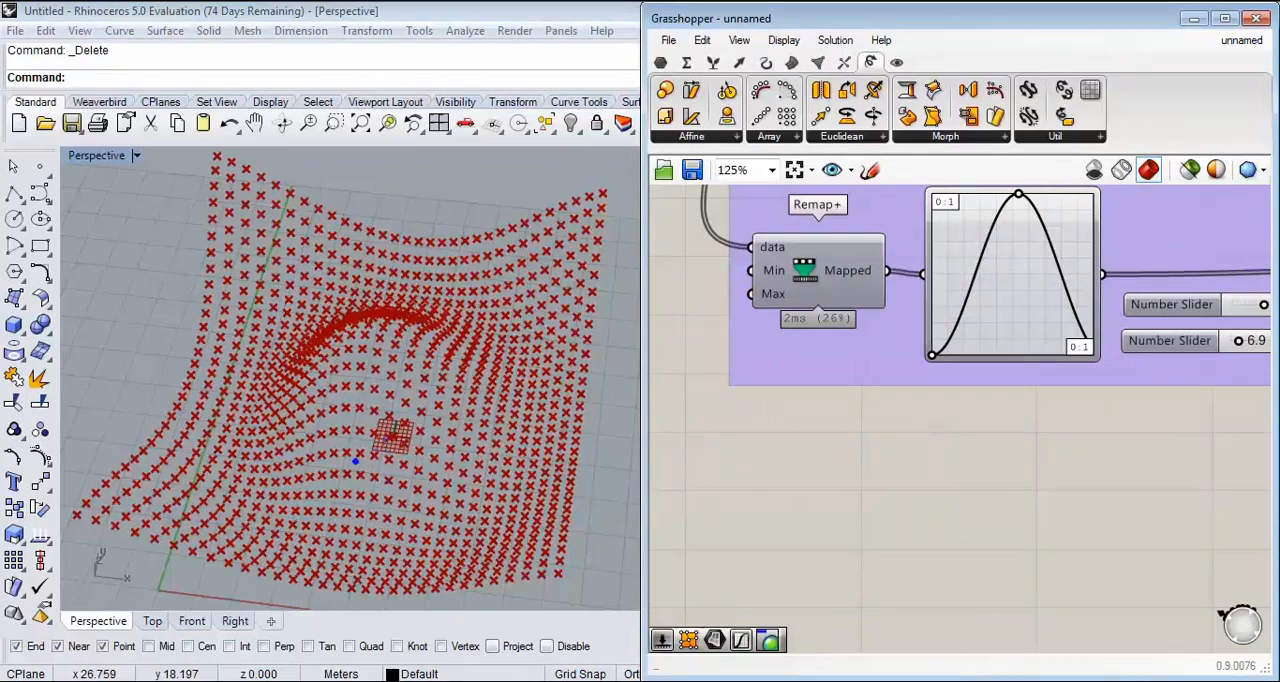
mouse_move(374, 442)
mouse_down()
mouse_move(154, 539)
mouse_move(93, 519)
mouse_move(156, 576)
mouse_up()
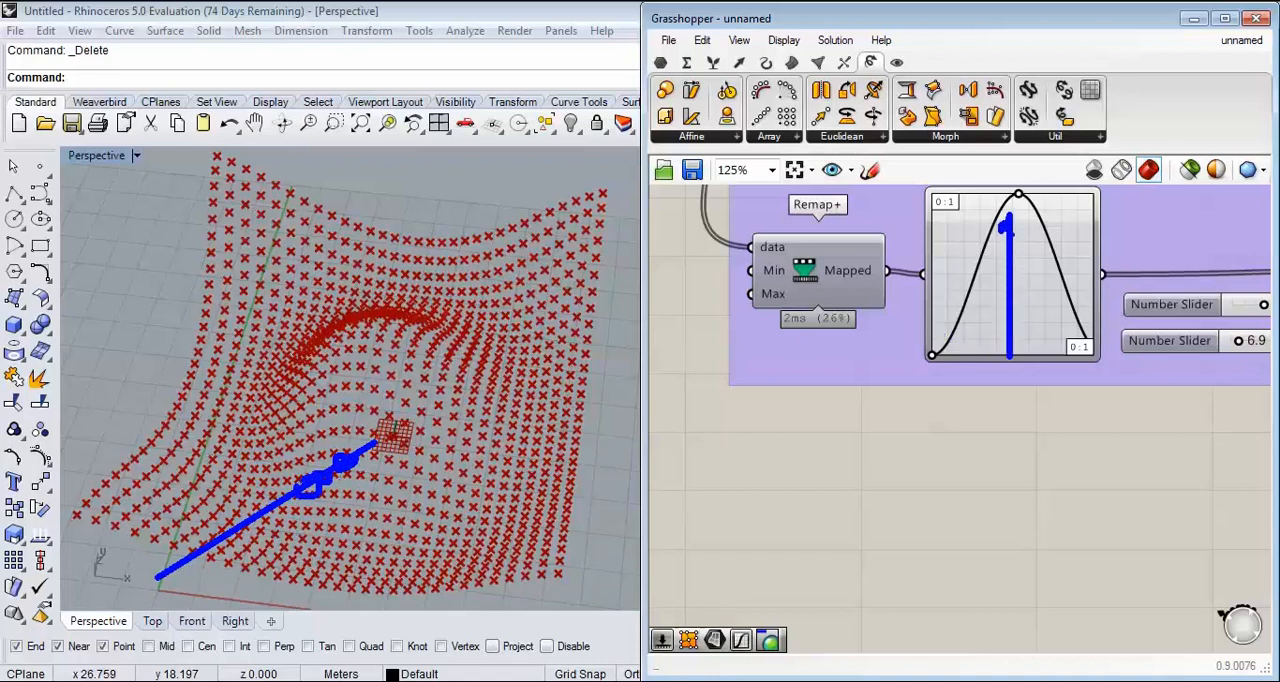
drag(1023, 215, 1054, 291)
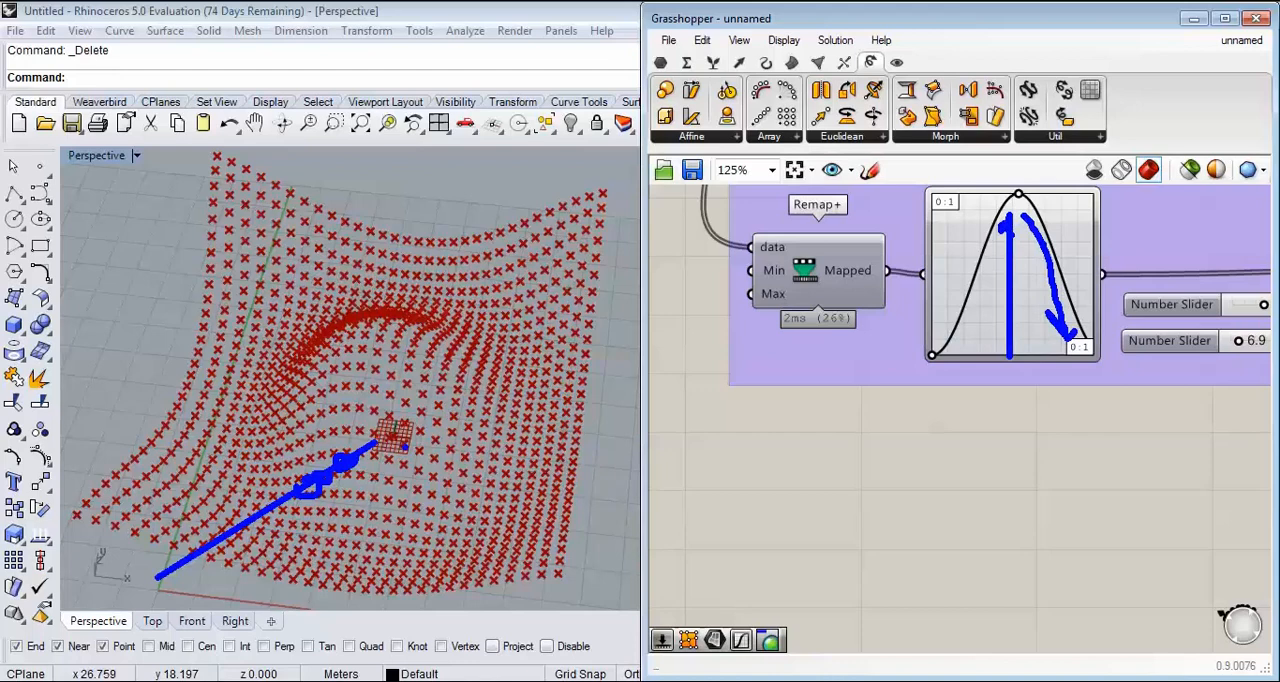
key(Escape)
mouse_move(510, 400)
right_down()
mouse_move(400, 255)
mouse_move(365, 245)
right_up()
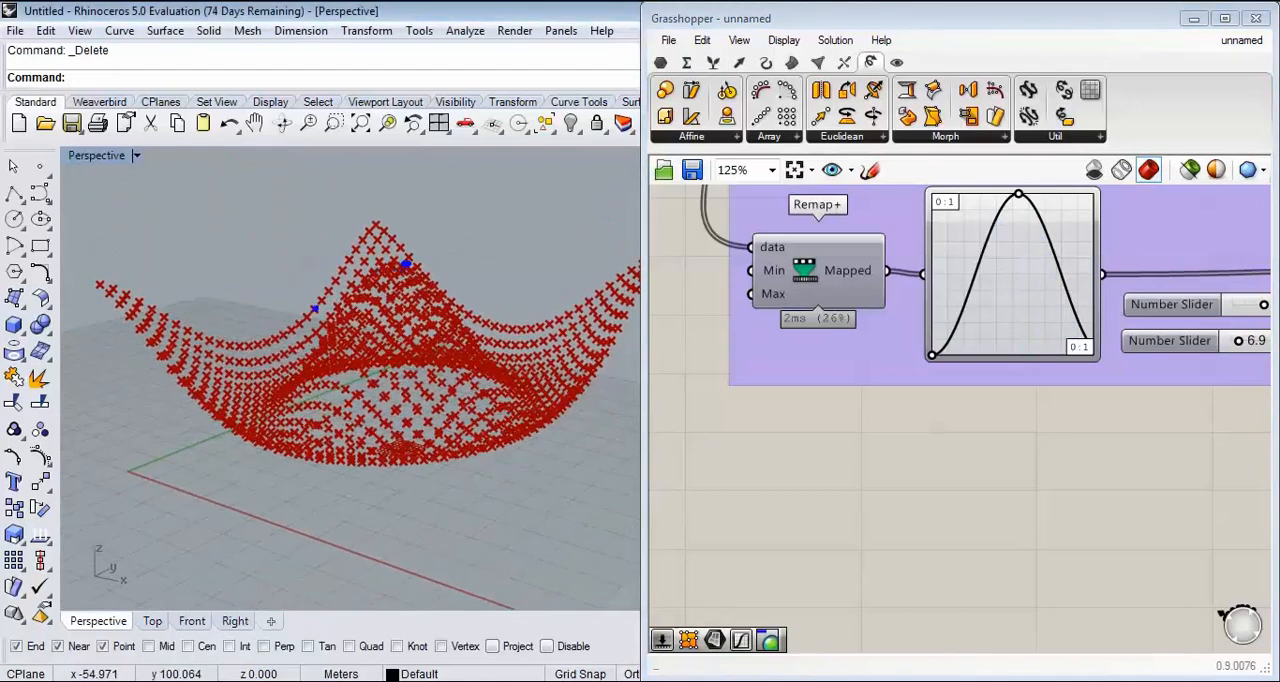
drag(166, 305, 265, 420)
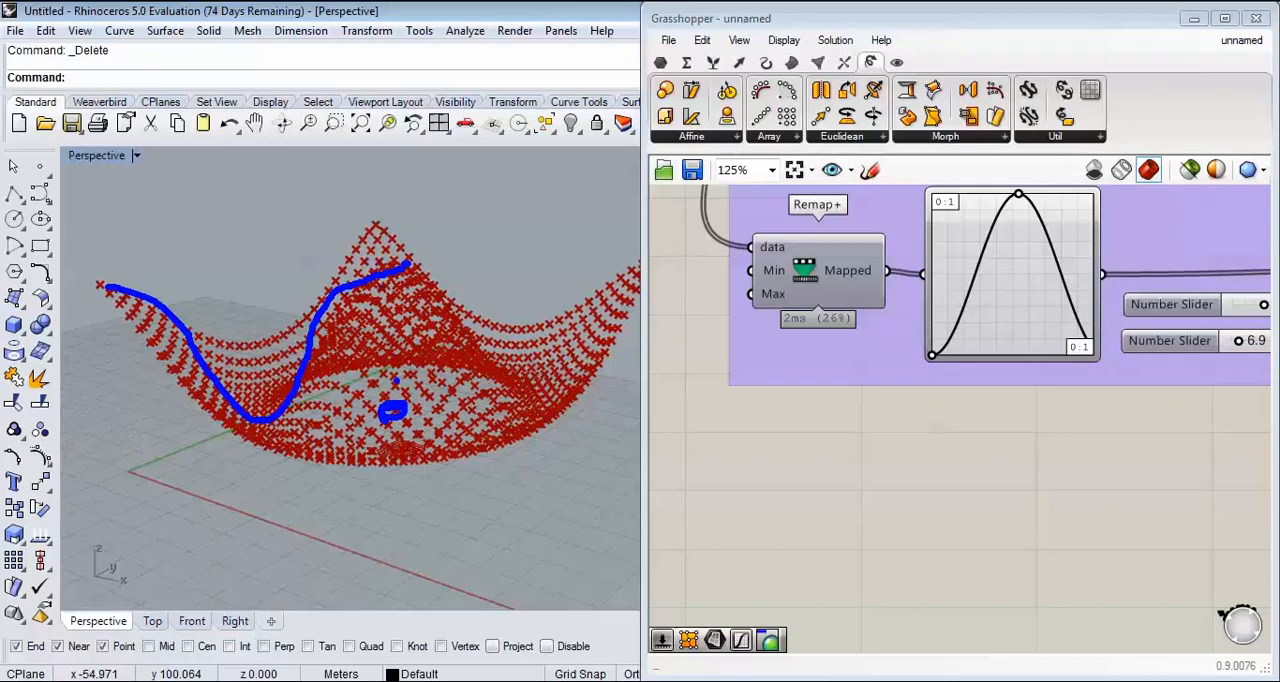
key(Escape)
mouse_move(320, 298)
right_down()
mouse_move(403, 386)
mouse_move(425, 438)
right_up()
Step: Ungroup the Remap+ and Graph Mapper components and shift the second Remap+, its sliders, Unit Z and Move farther away
scroll(425, 438, down, 3)
scroll(419, 444, up, 4)
right_drag(1024, 408, 920, 484)
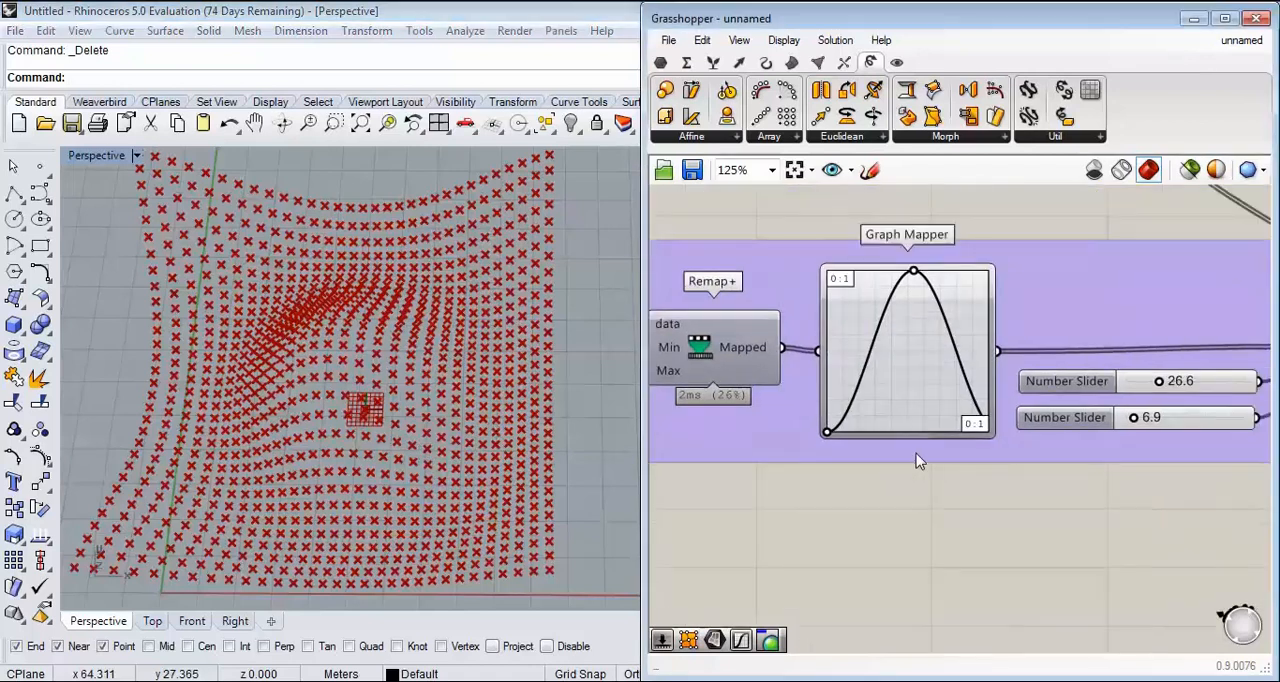
right_drag(925, 430, 801, 416)
scroll(801, 414, down, 3)
right_click(958, 425)
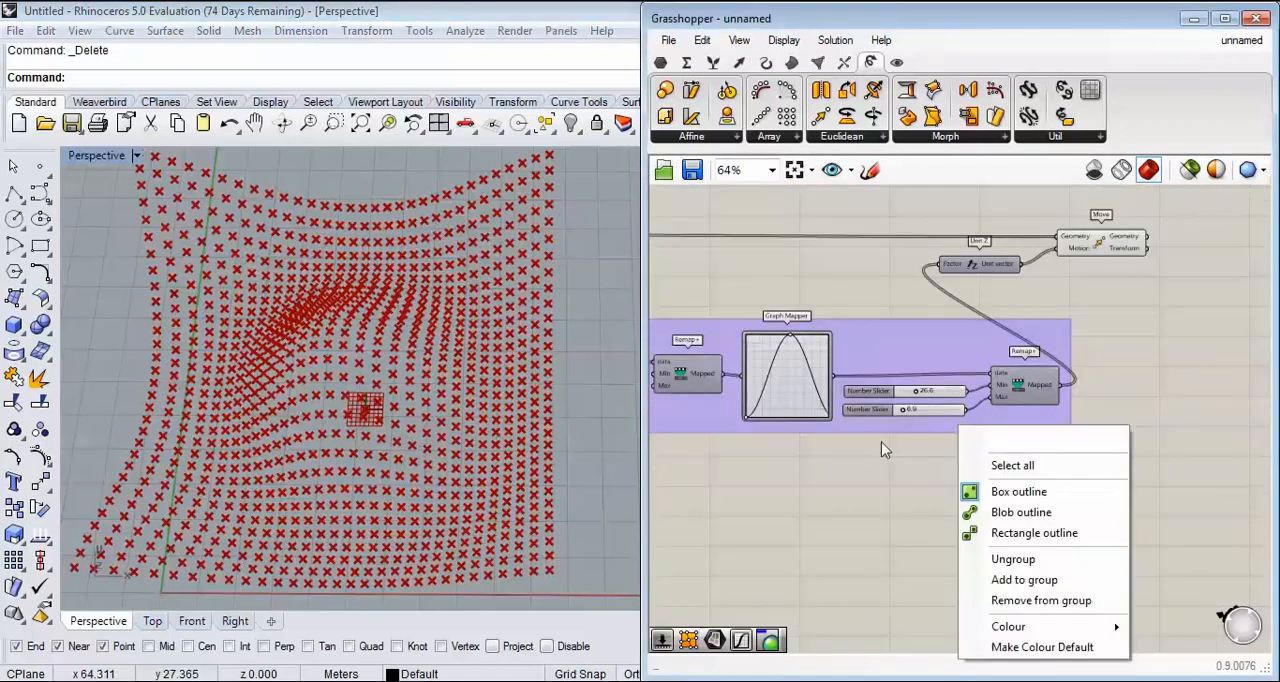
click(1040, 565)
drag(1043, 478, 868, 372)
drag(1190, 478, 904, 232)
drag(1038, 389, 1164, 389)
click(850, 404)
Step: Duplicate the Sine Graph Mapper and wire the copy between the original and the second Remap+ component's data input
scroll(840, 401, up, 2)
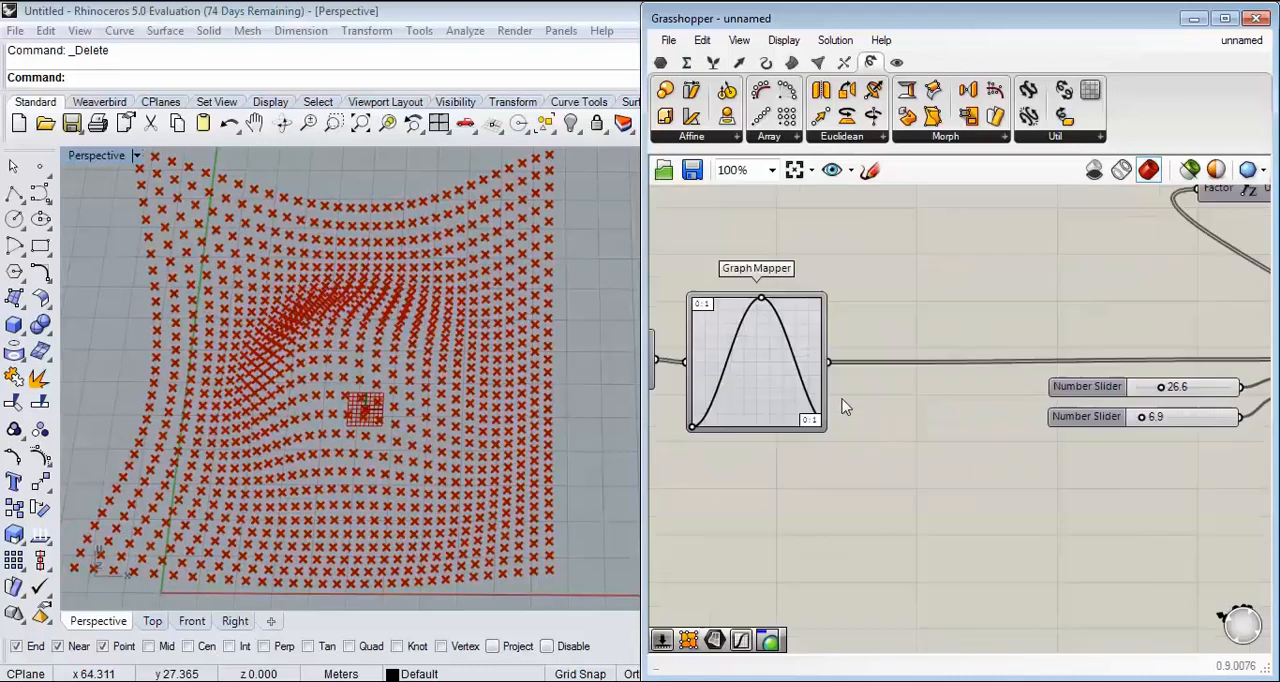
right_drag(797, 384, 857, 362)
scroll(857, 362, up, 1)
drag(818, 257, 812, 258)
click(801, 322)
key(ctrl+c)
key(ctrl+v)
drag(838, 368, 1012, 376)
scroll(929, 321, down, 1)
drag(934, 342, 1224, 329)
right_drag(529, 333, 468, 294)
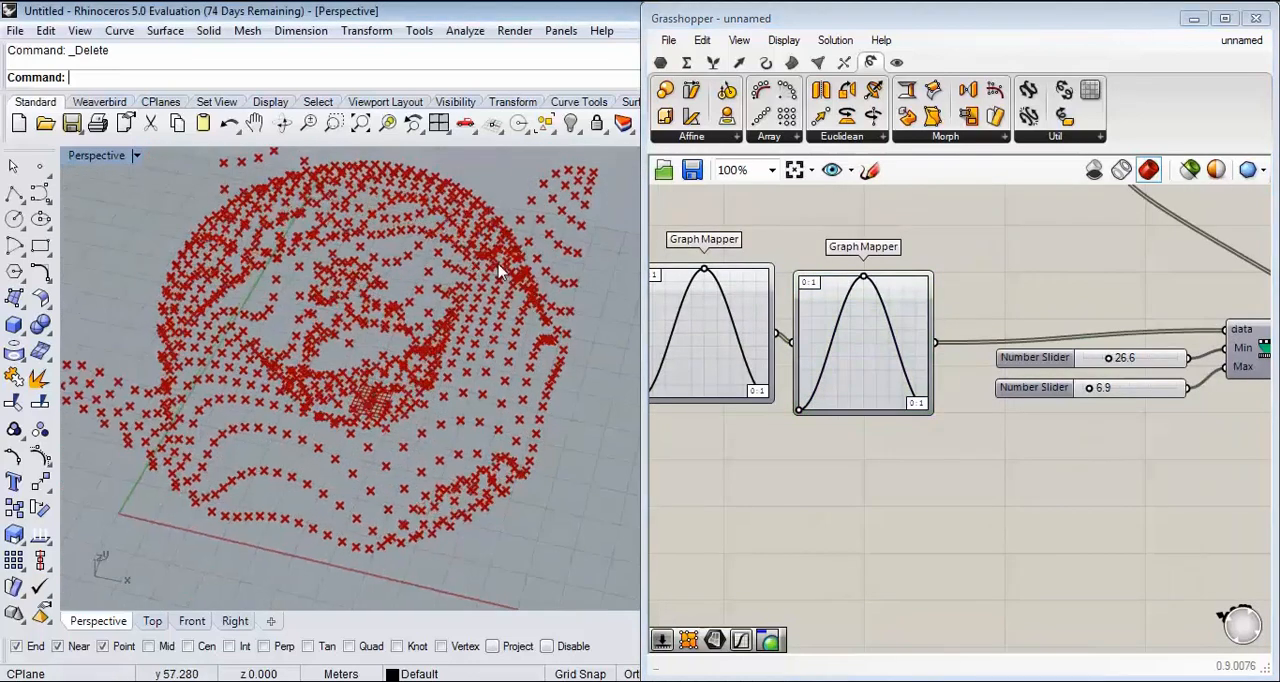
Step: Increase the number slider that drives both division counts of the Divide Surface component
scroll(1139, 335, down, 5)
scroll(698, 287, up, 2)
right_drag(698, 287, 880, 337)
scroll(880, 337, up, 3)
scroll(1018, 372, up, 2)
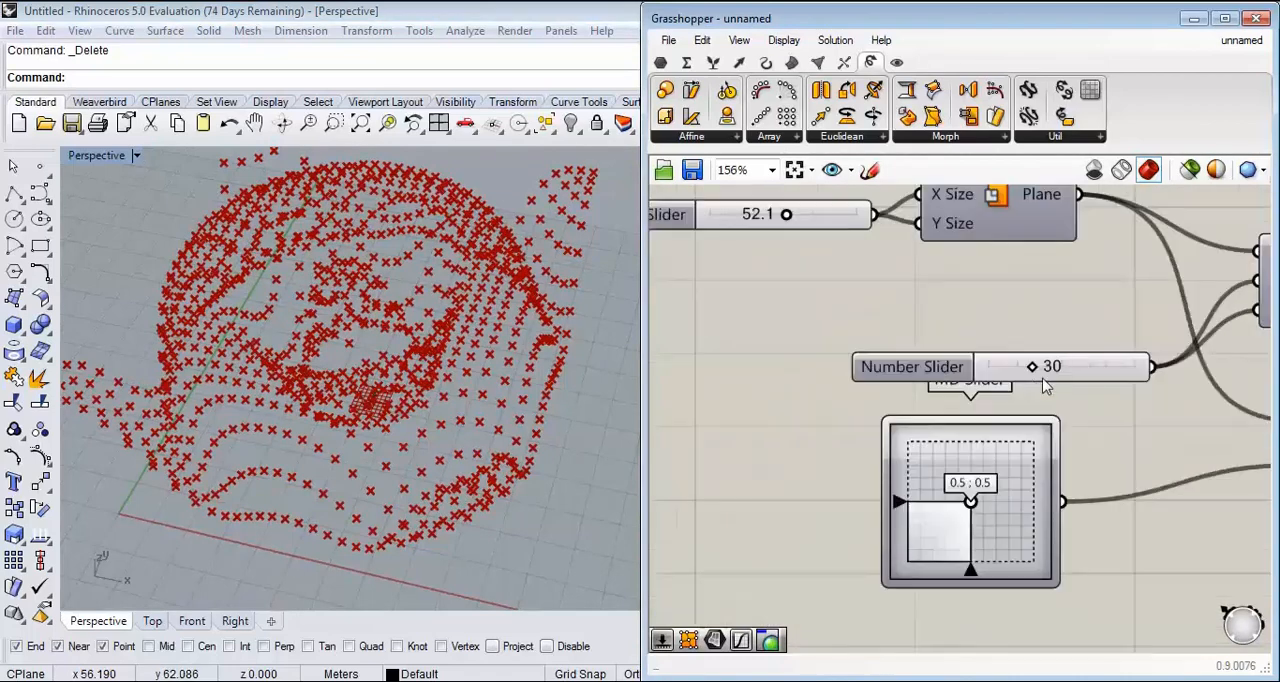
drag(1036, 369, 1057, 368)
mouse_move(400, 390)
right_down()
mouse_move(398, 305)
mouse_move(415, 388)
right_up()
Step: Reduce the height of the second Graph Mapper and change its graph type to Bezier
scroll(1071, 291, down, 6)
right_drag(1240, 346, 874, 354)
scroll(1072, 385, up, 6)
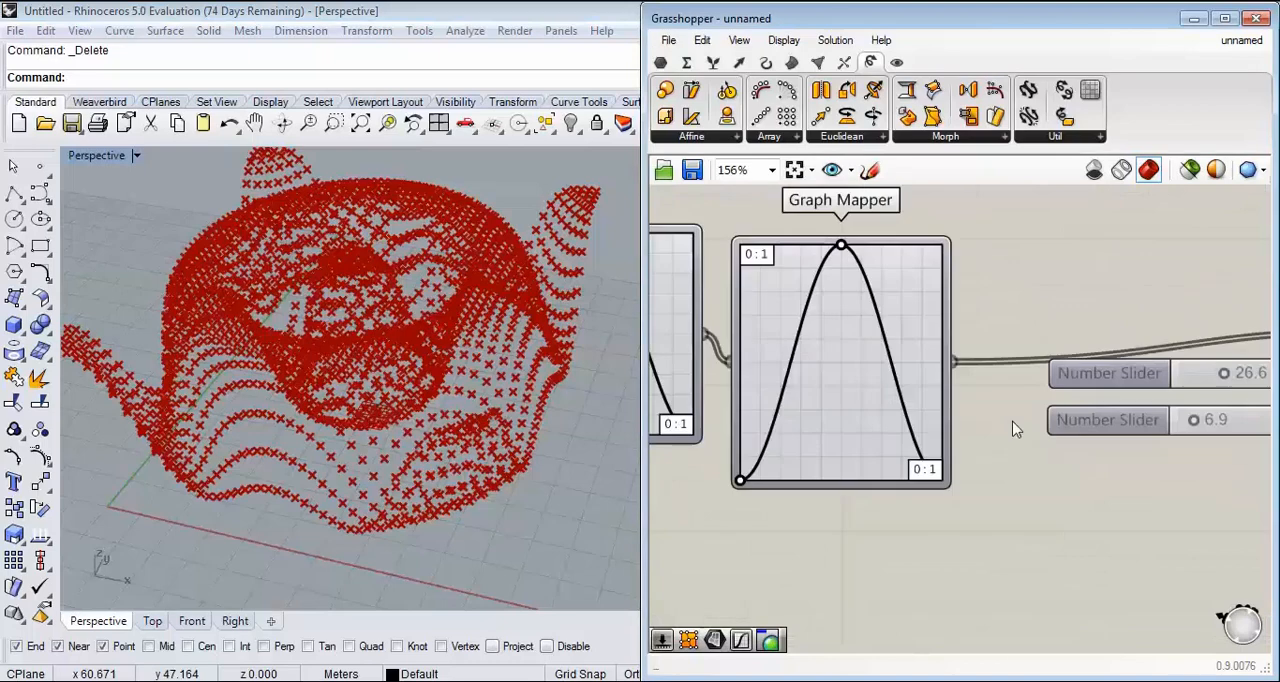
drag(876, 481, 876, 433)
right_click(851, 357)
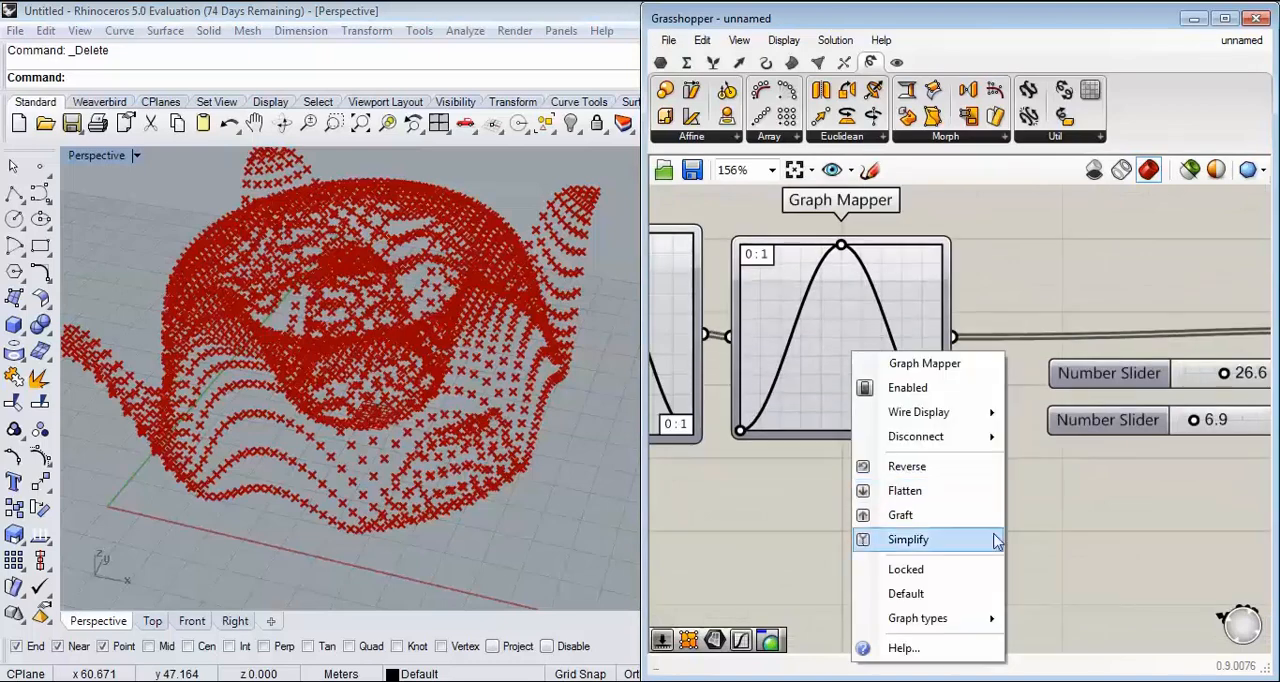
mouse_move(963, 628)
click(1050, 463)
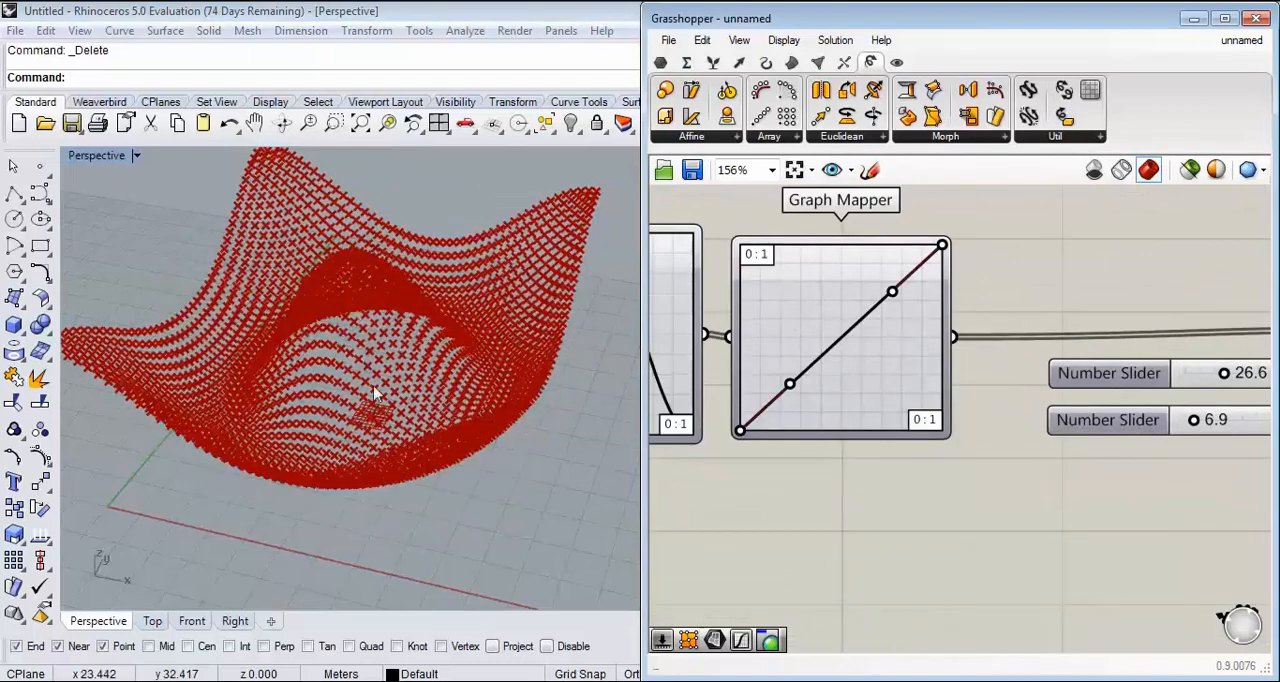
Step: Reshape the second Graph Mapper's Bezier curve into an S-curve, with a shallow start handle and a horizontal end handle along the upper edge
drag(789, 384, 855, 403)
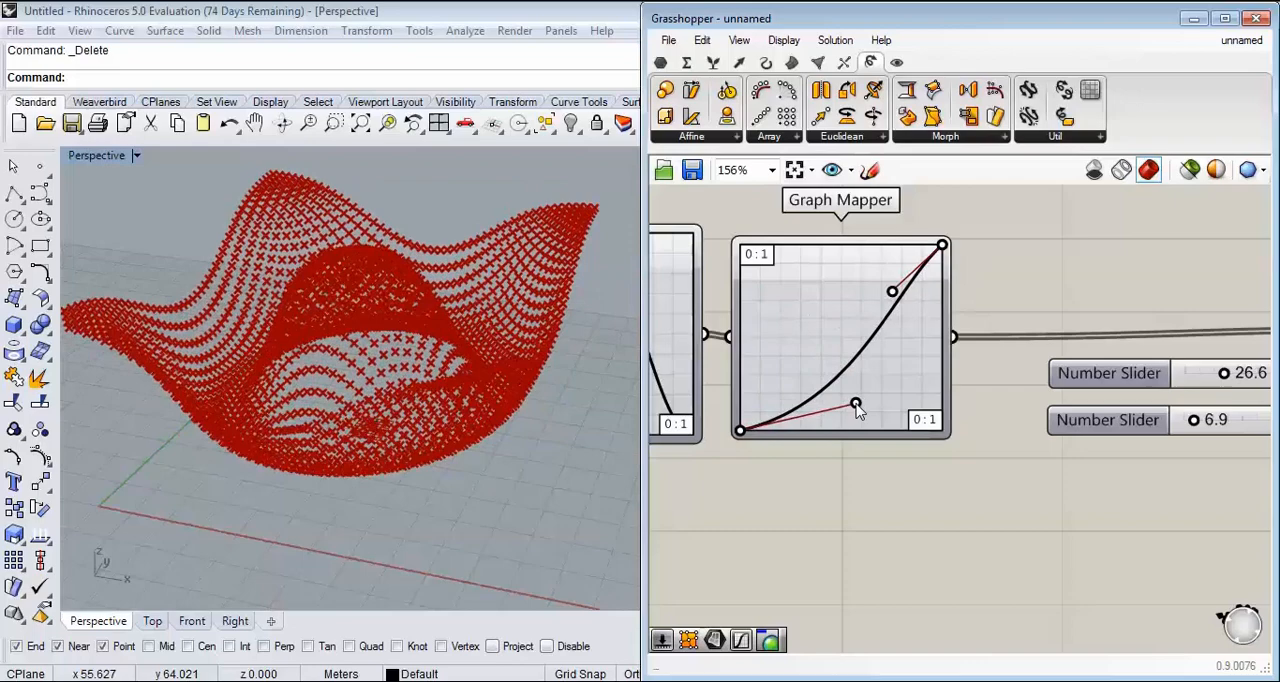
scroll(427, 390, up, 2)
drag(893, 292, 808, 245)
Step: Examine the point surface from several angles together with the Sine and Bezier Graph Mapper curves
right_drag(385, 365, 471, 391)
scroll(410, 427, down, 4)
scroll(410, 412, up, 5)
right_drag(797, 371, 937, 371)
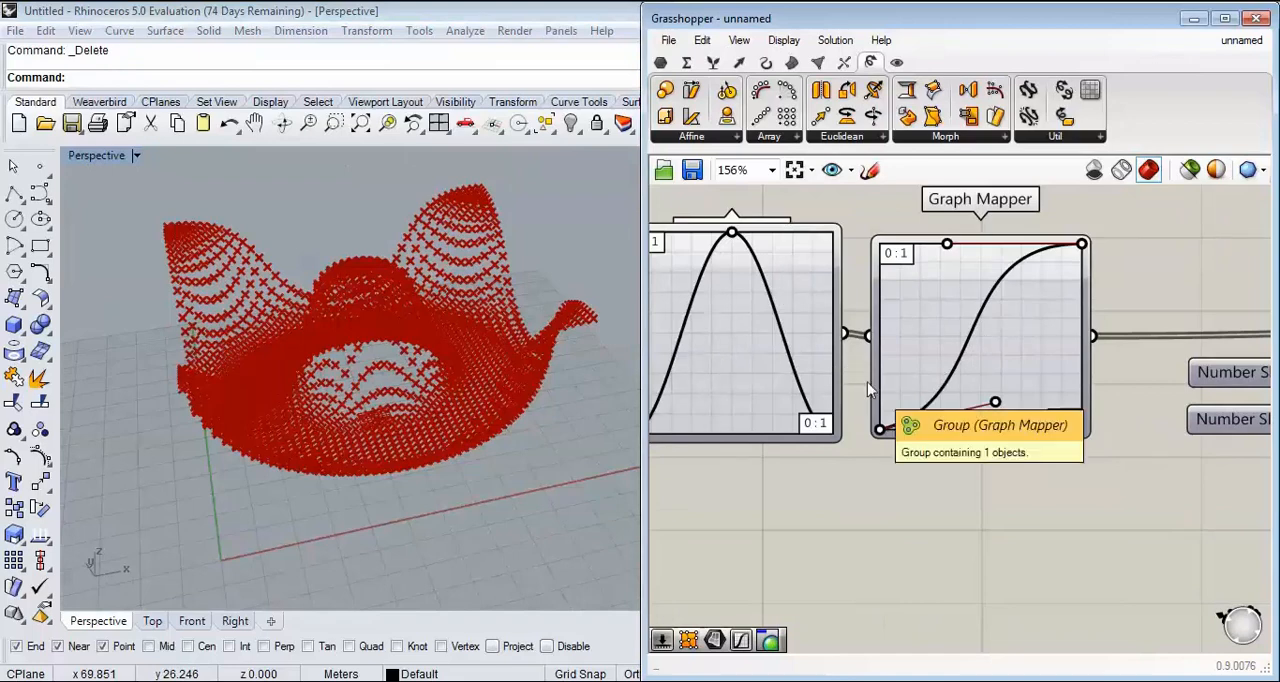
right_drag(481, 385, 416, 441)
right_drag(777, 420, 842, 453)
right_drag(390, 448, 441, 340)
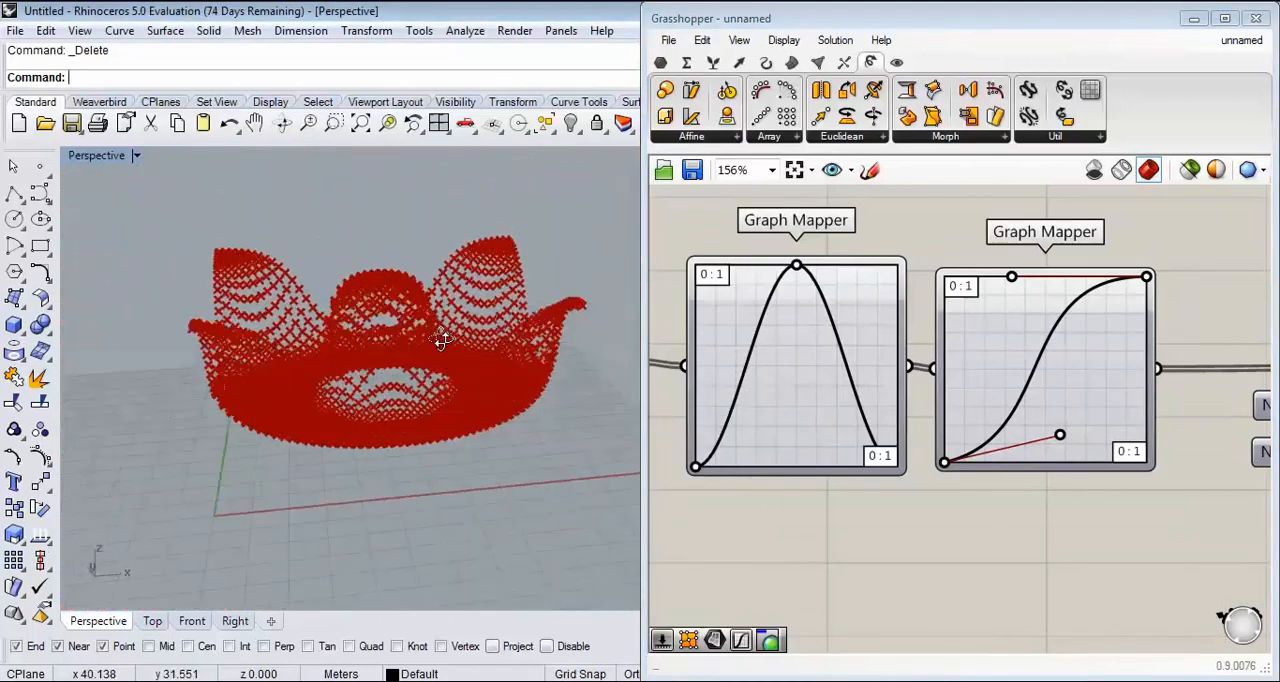
scroll(441, 340, up, 5)
scroll(407, 364, down, 5)
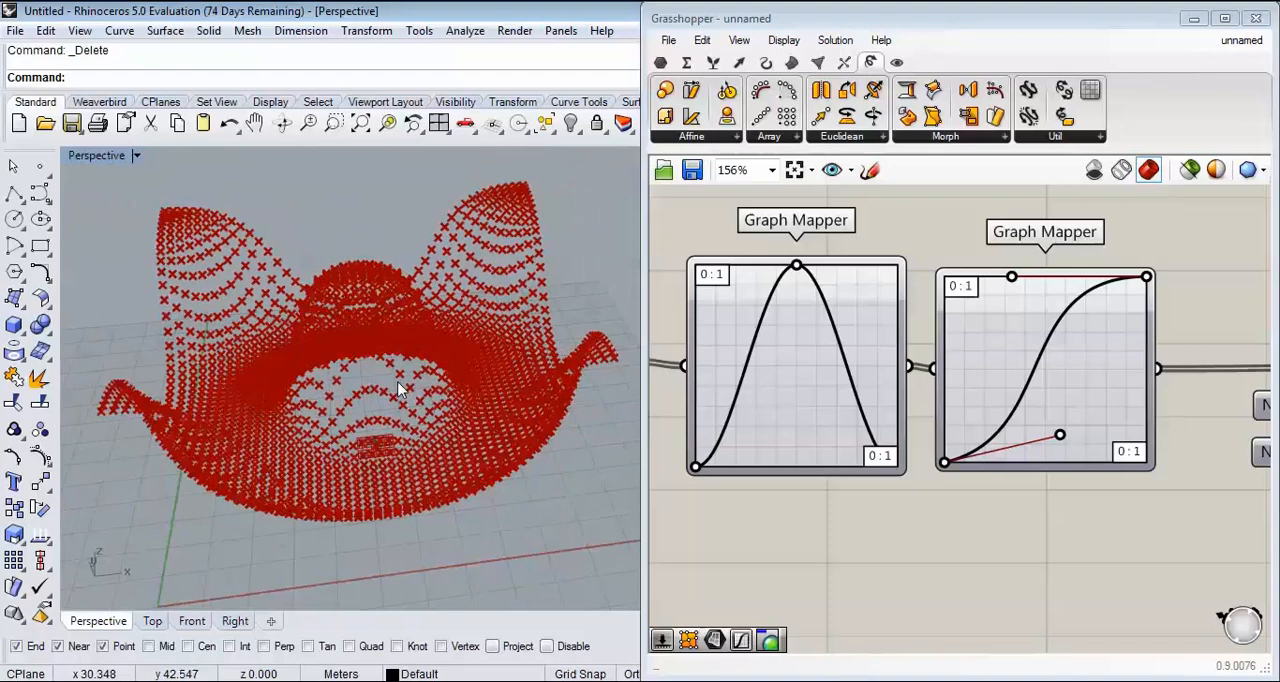
right_drag(403, 408, 560, 400)
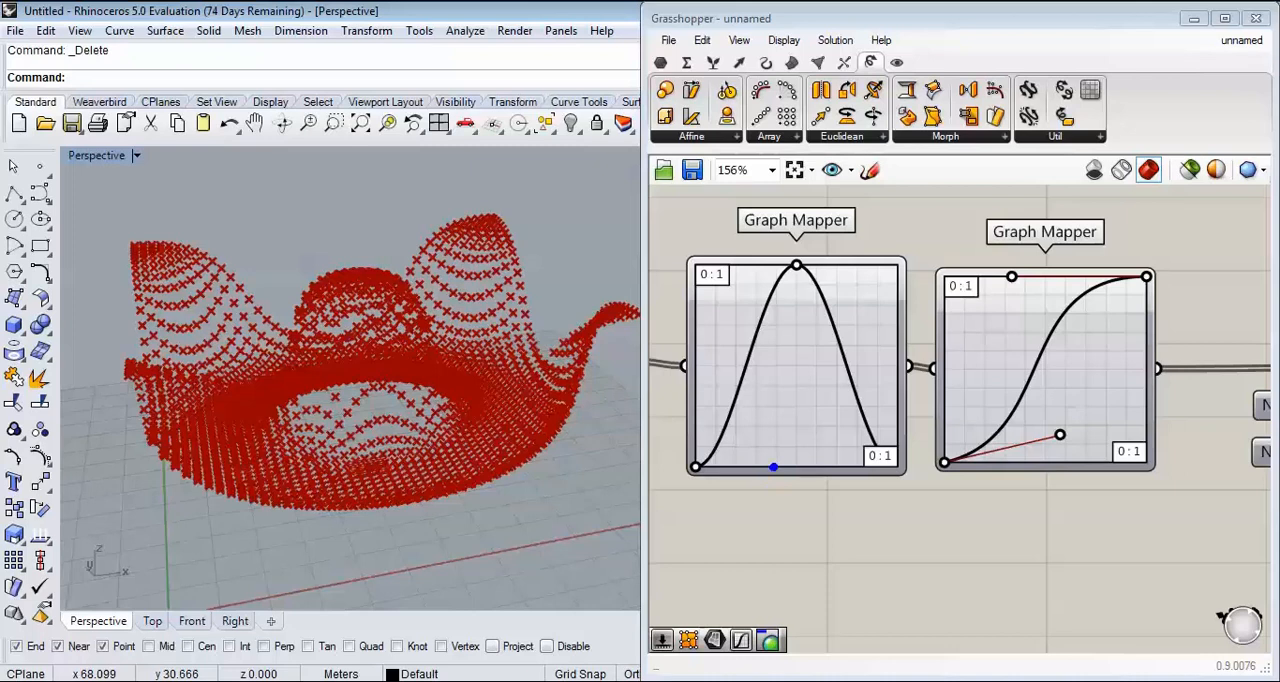
drag(773, 467, 773, 290)
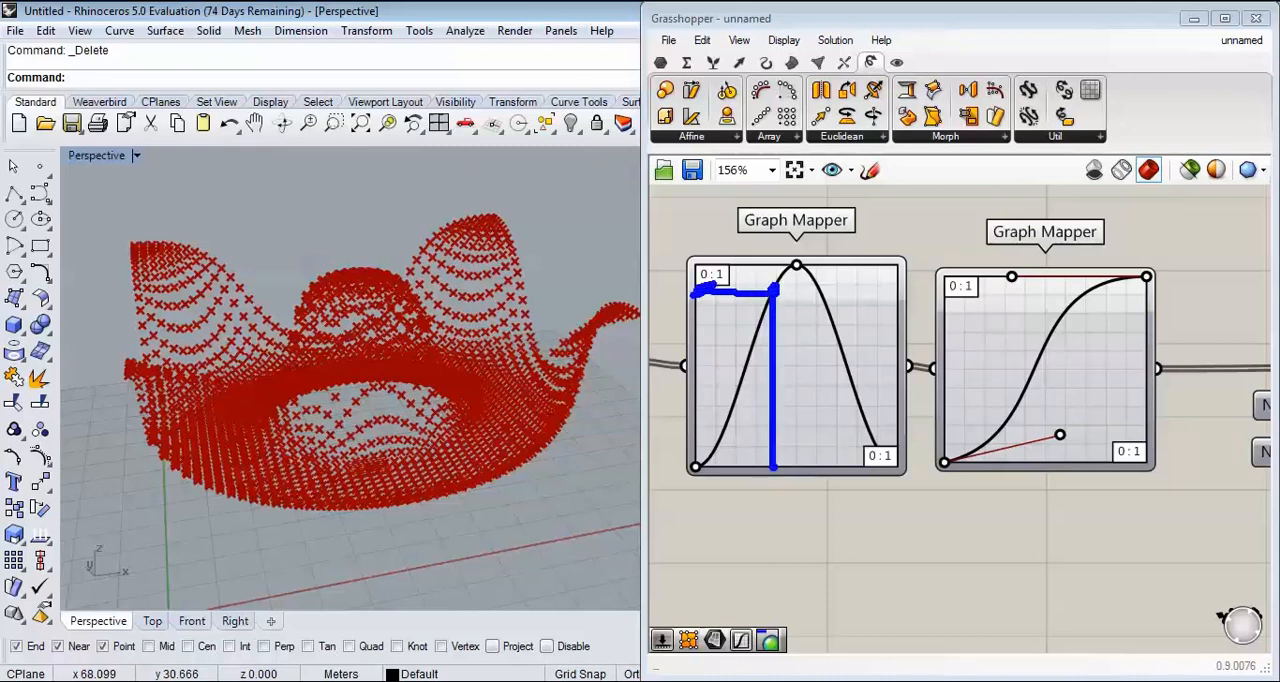
drag(697, 465, 697, 233)
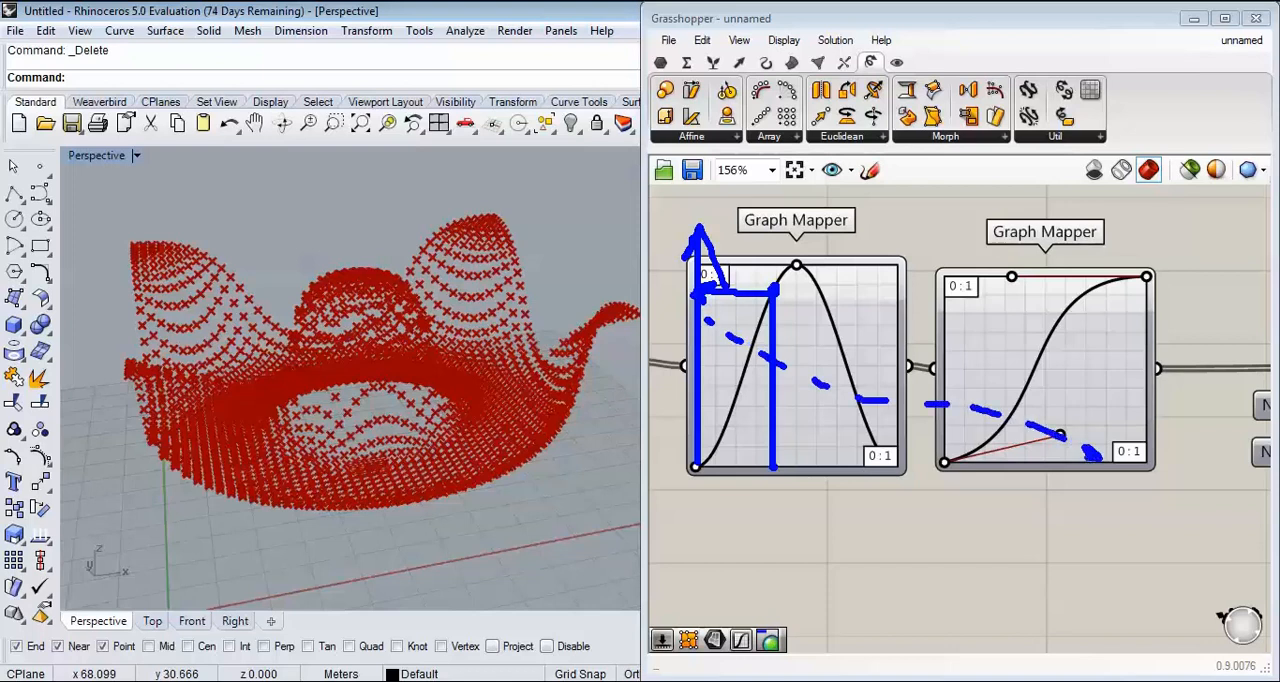
drag(942, 465, 1178, 466)
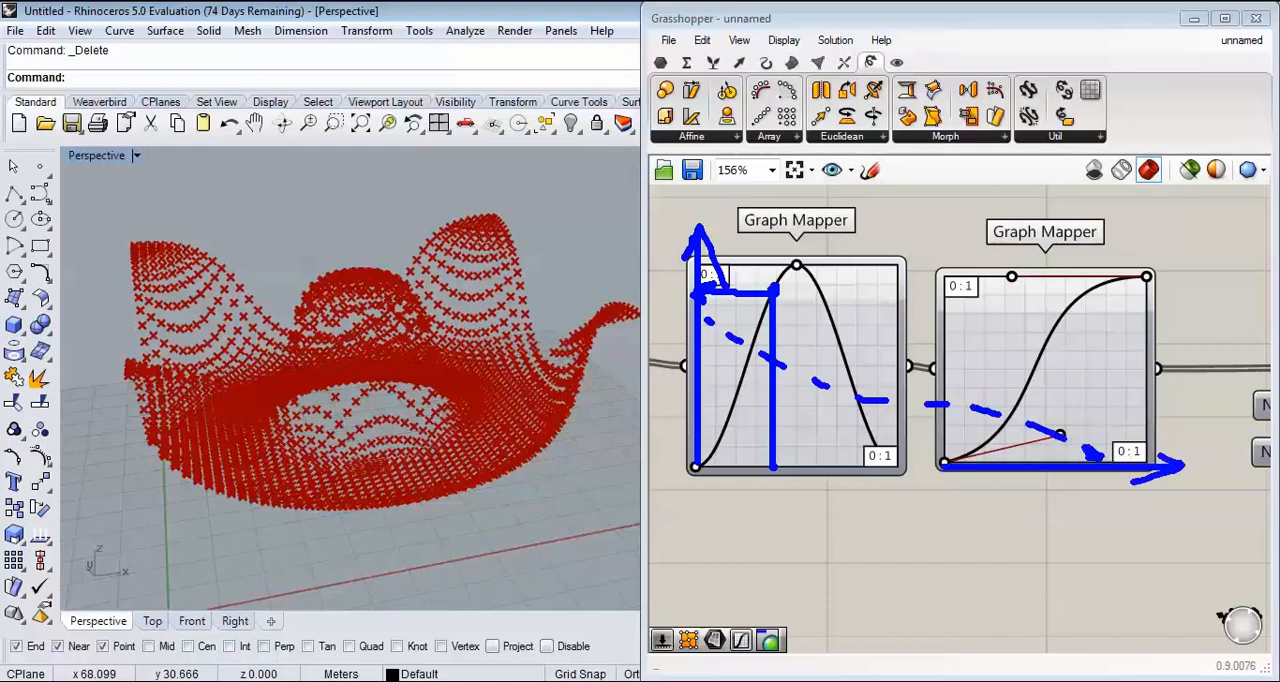
mouse_move(1091, 407)
mouse_down()
mouse_move(1090, 296)
mouse_move(946, 298)
mouse_up()
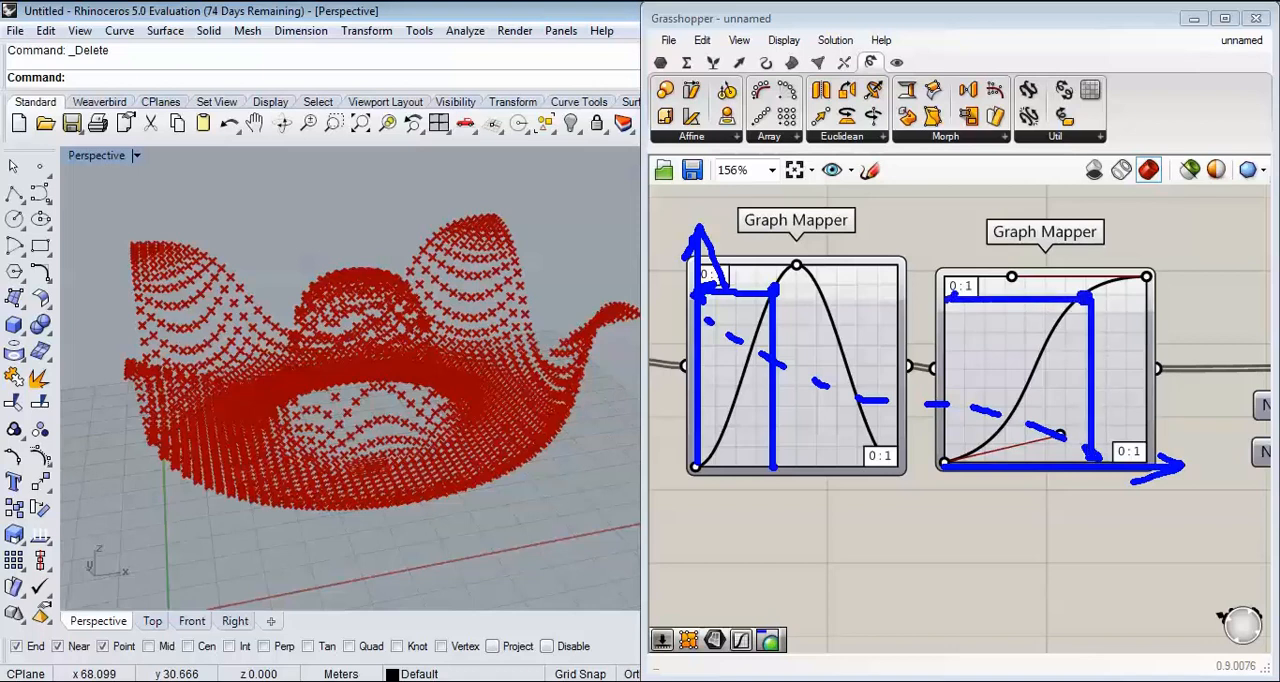
drag(940, 466, 940, 246)
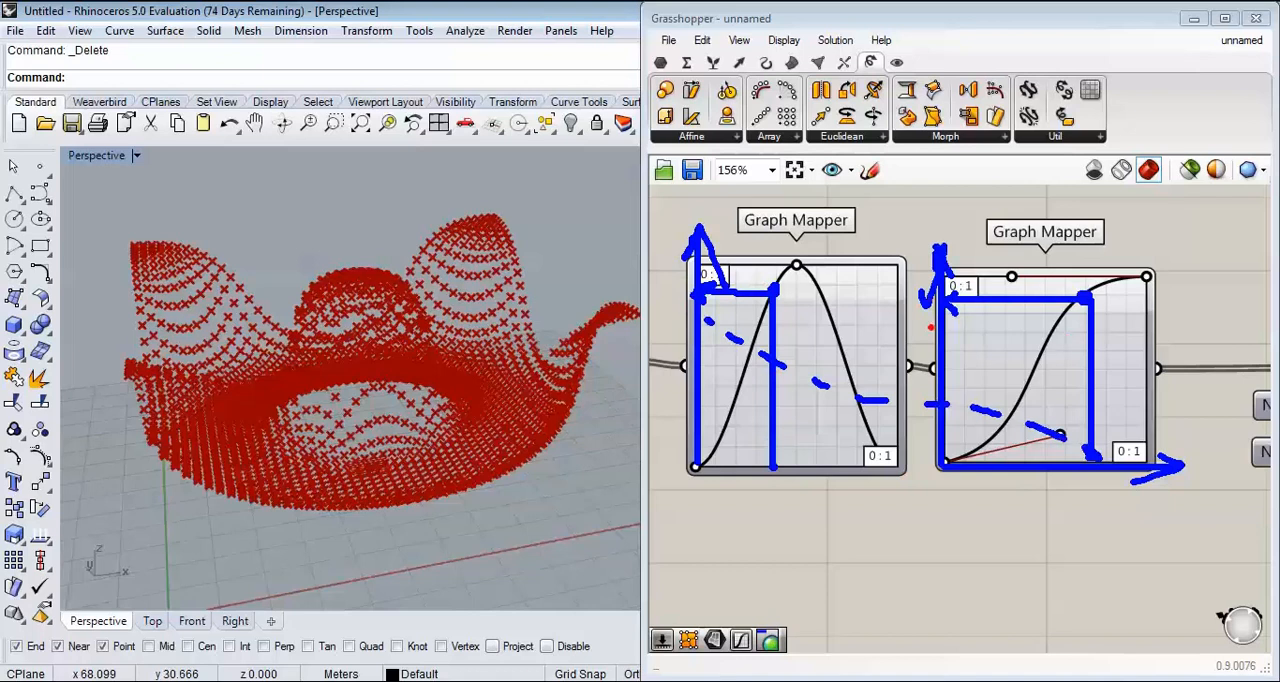
Step: Swap the order of the two Graph Mappers so the Bezier mapper receives the remapped distances and feeds the Sine mapper
key(Escape)
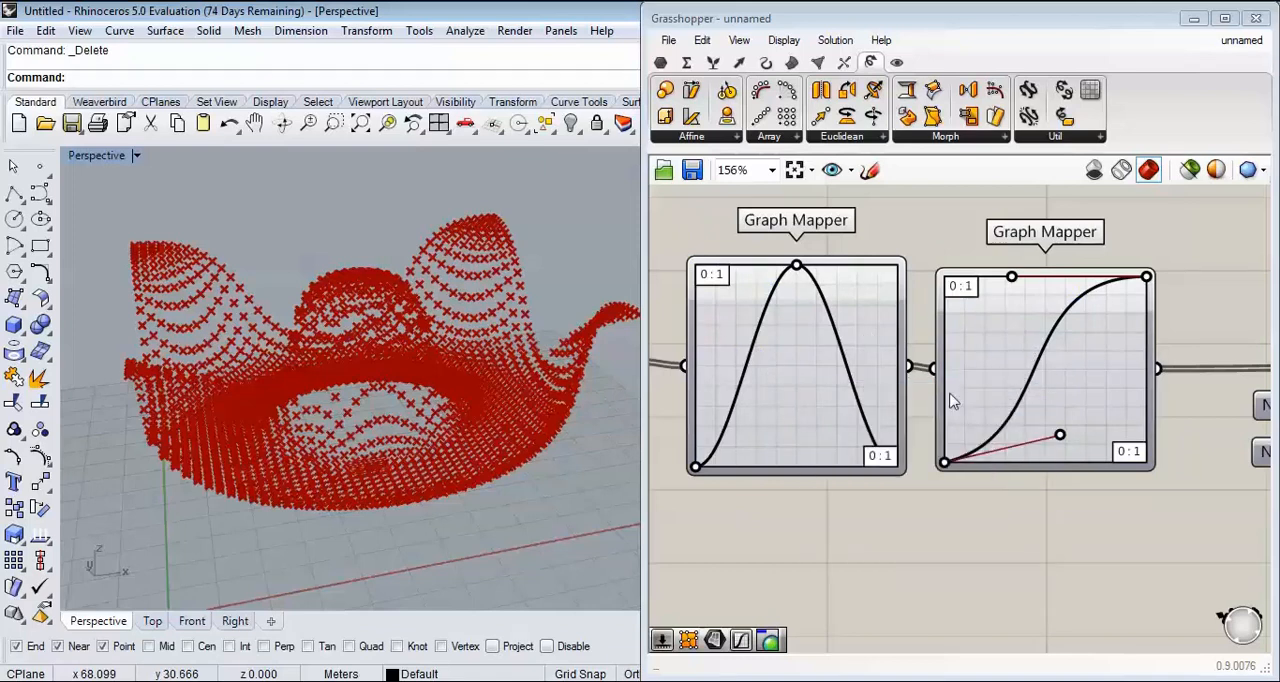
scroll(872, 424, down, 2)
right_drag(873, 424, 972, 384)
drag(944, 320, 1072, 464)
drag(1072, 361, 841, 375)
right_drag(1031, 392, 991, 348)
drag(975, 475, 1033, 381)
mouse_move(941, 353)
mouse_down()
mouse_move(970, 354)
mouse_move(936, 340)
mouse_up()
right_drag(1133, 365, 1001, 438)
drag(997, 428, 1241, 377)
click(843, 354)
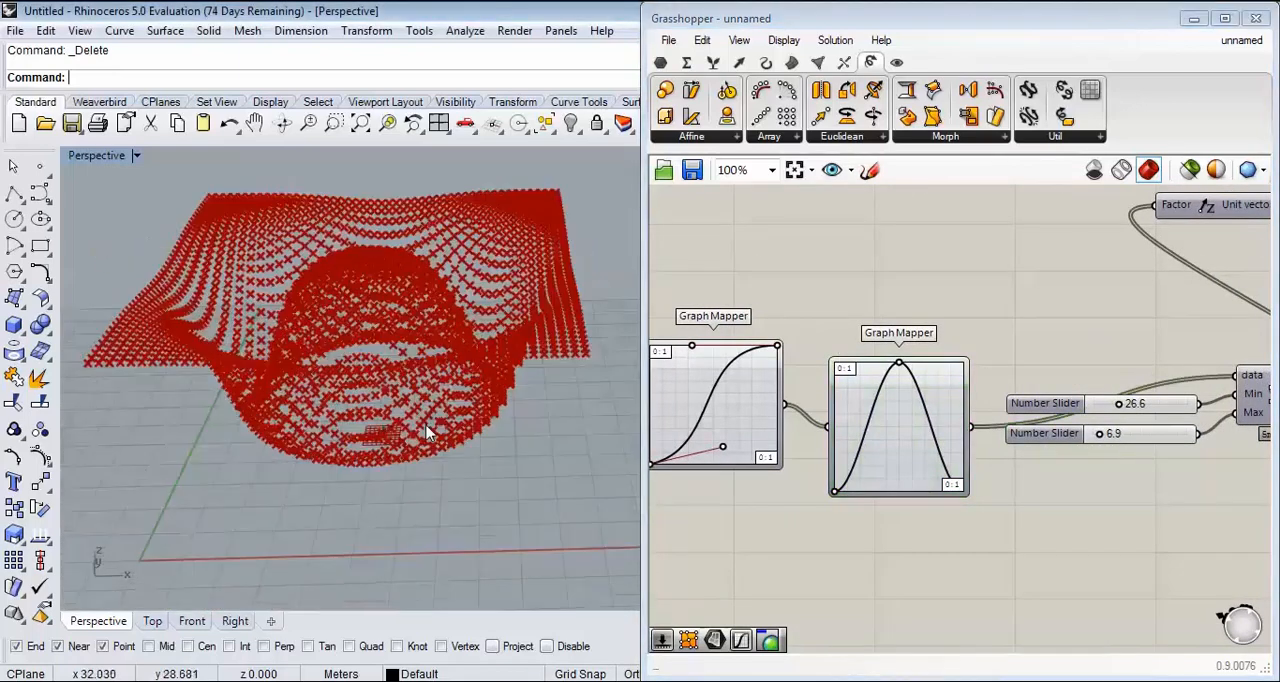
Step: Tilt the upper handle of the Bezier Graph Mapper slightly downward and compress the Sine Graph Mapper's curve into more waves
scroll(422, 396, up, 5)
drag(847, 404, 847, 359)
right_drag(760, 366, 890, 373)
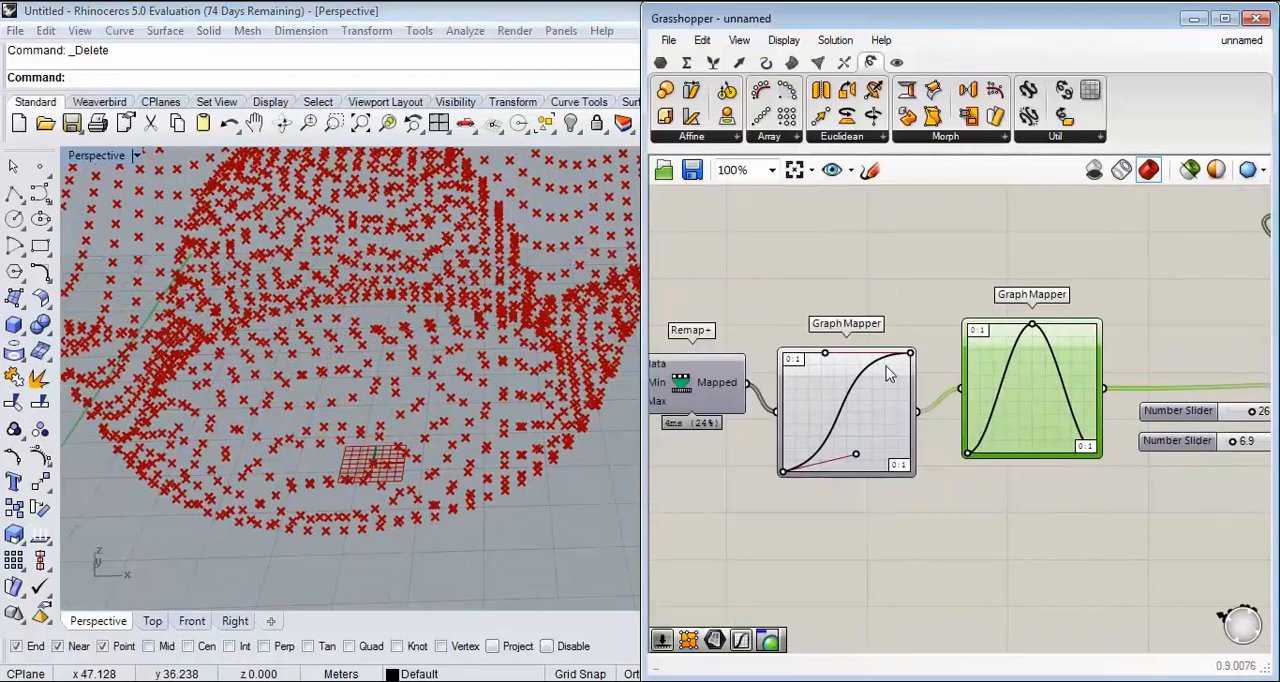
scroll(838, 375, up, 2)
mouse_move(822, 347)
mouse_down()
mouse_move(871, 403)
mouse_move(837, 360)
mouse_up()
scroll(360, 400, down, 5)
mouse_move(350, 420)
right_down()
mouse_move(374, 369)
mouse_move(330, 420)
right_up()
drag(1145, 302, 1111, 304)
scroll(1067, 425, down, 3)
right_drag(1065, 428, 977, 383)
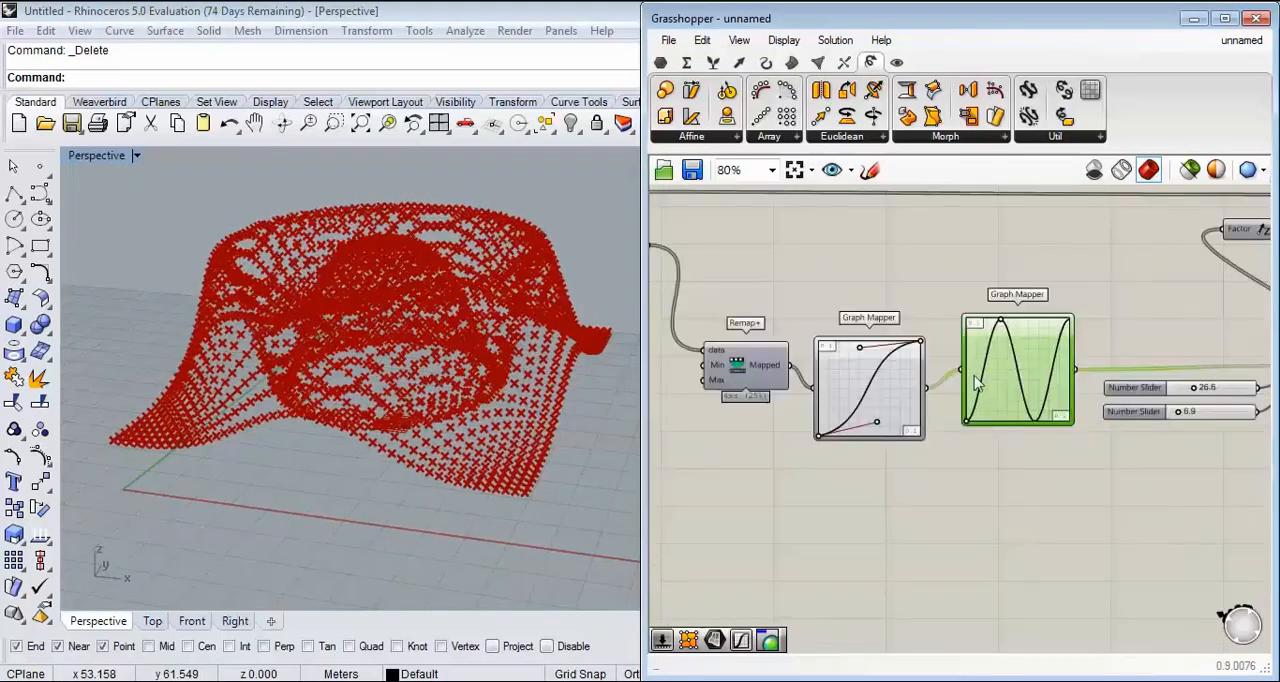
Step: Delete the Sine Graph Mapper and connect the Bezier Graph Mapper's output directly to the data input of the final Remap+ component
key(Delete)
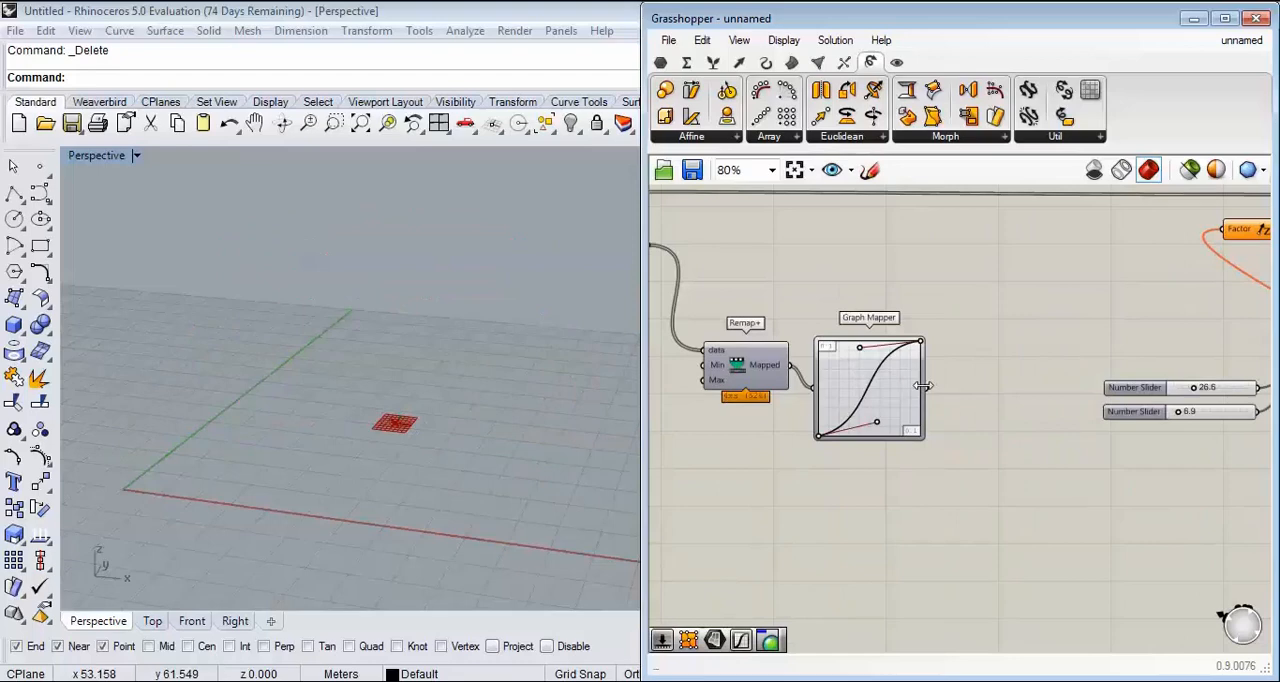
scroll(936, 401, down, 3)
scroll(1130, 367, up, 3)
drag(931, 394, 1103, 397)
right_drag(907, 369, 1040, 354)
right_drag(842, 352, 926, 333)
scroll(926, 333, up, 4)
drag(839, 365, 958, 482)
drag(877, 544, 781, 429)
drag(958, 482, 980, 349)
right_drag(600, 400, 418, 473)
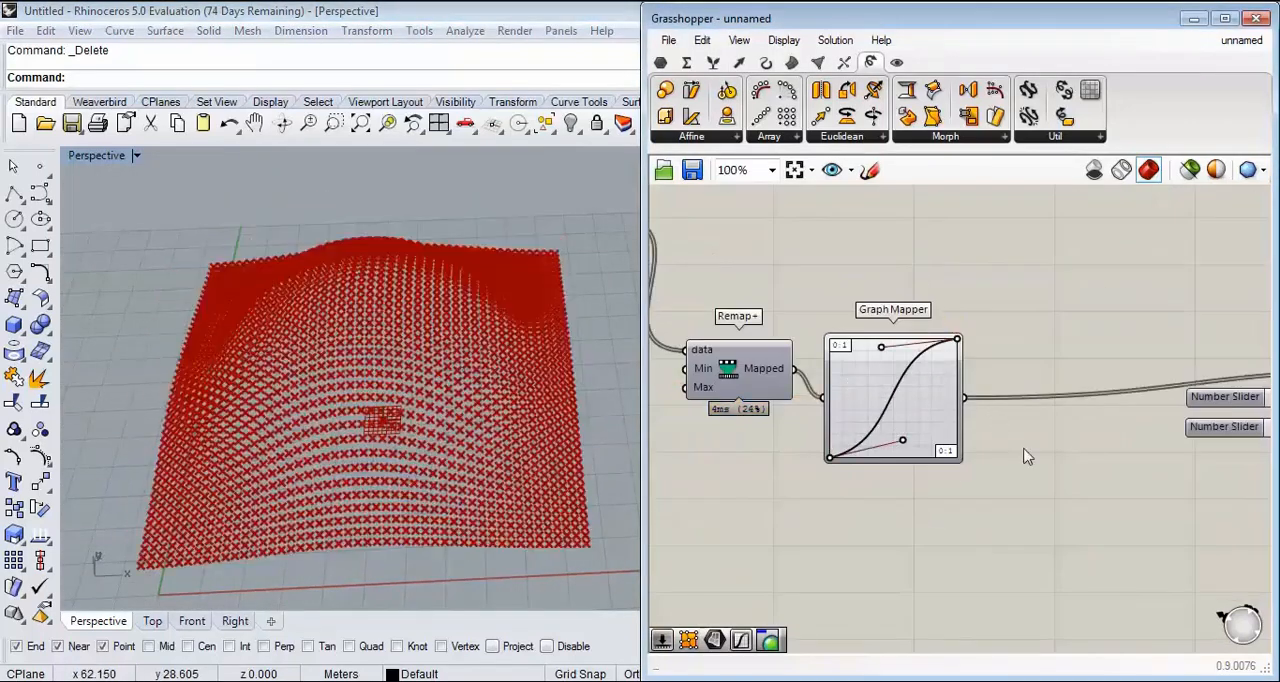
Step: Undo the Graph Mapper edits back to the chain where the Sine mapper feeds the Bezier mapper
key(ctrl+z)
key(ctrl+z)
key(ctrl+z)
key(ctrl+z)
click(1022, 553)
key(ctrl+z)
drag(1008, 500, 881, 357)
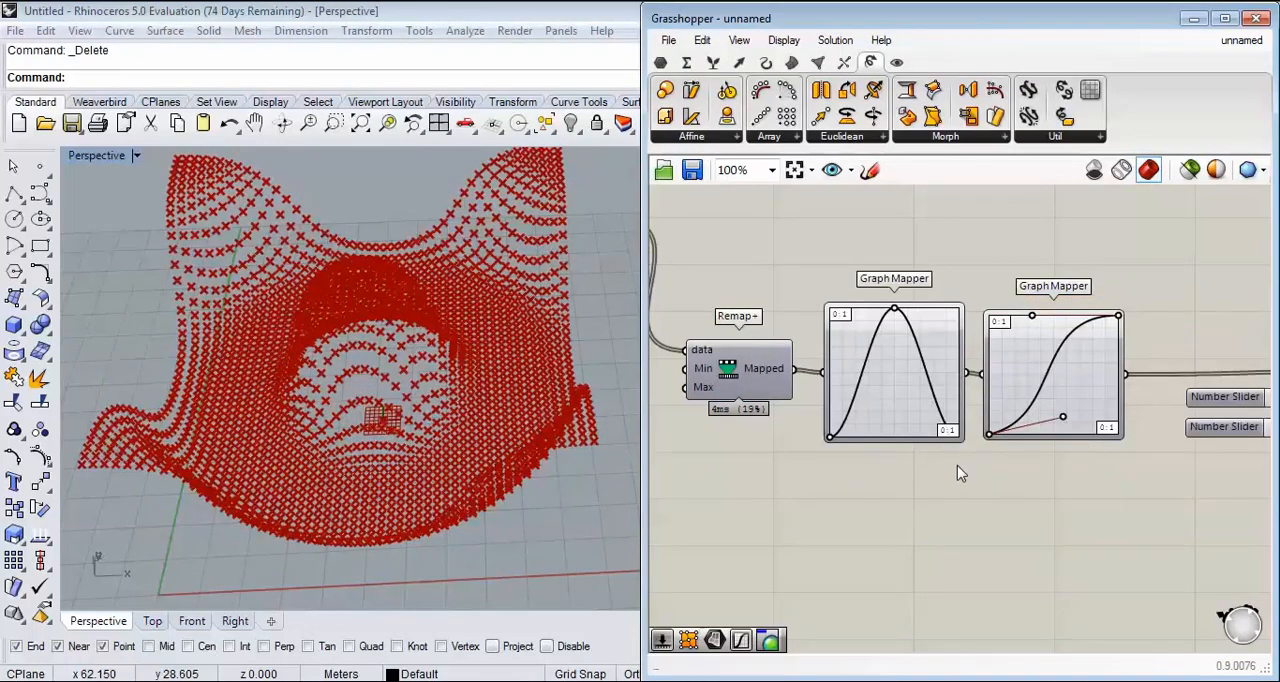
Step: Try the MD Slider at 0.0 ; 0.0 to shift the attractor point to the surface corner
right_drag(960, 471, 989, 457)
scroll(989, 457, down, 3)
right_drag(457, 523, 385, 440)
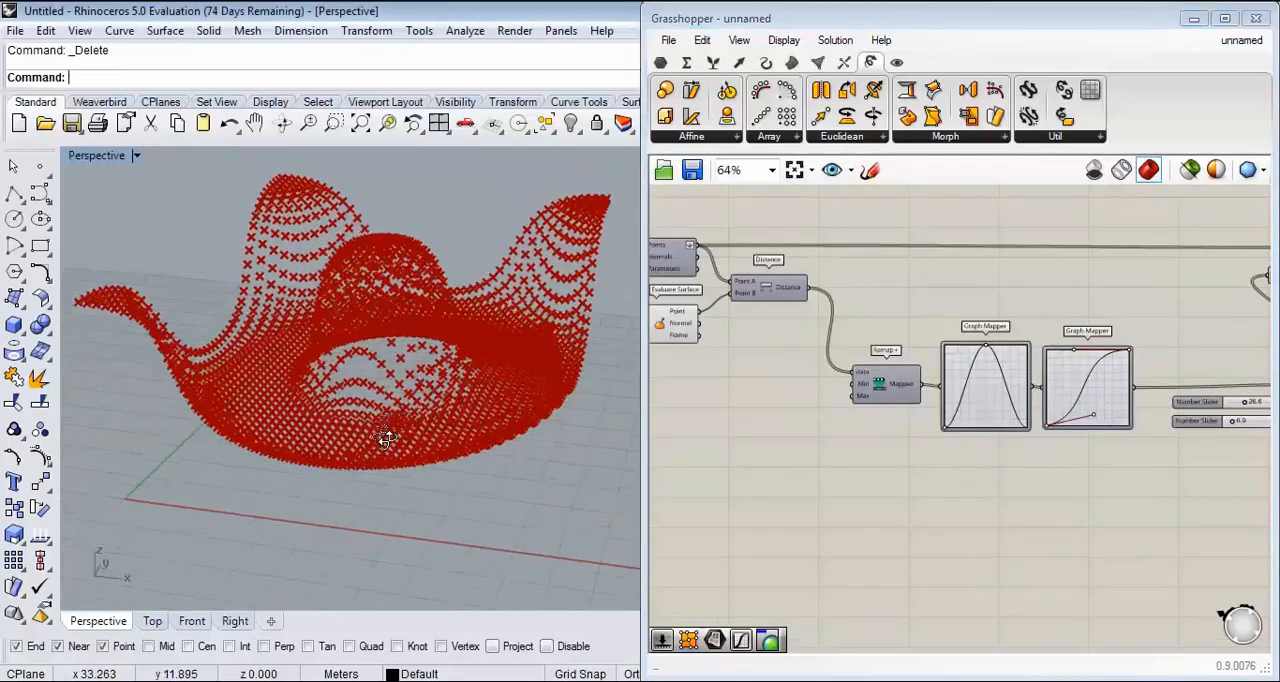
scroll(970, 336, up, 8)
drag(868, 340, 739, 437)
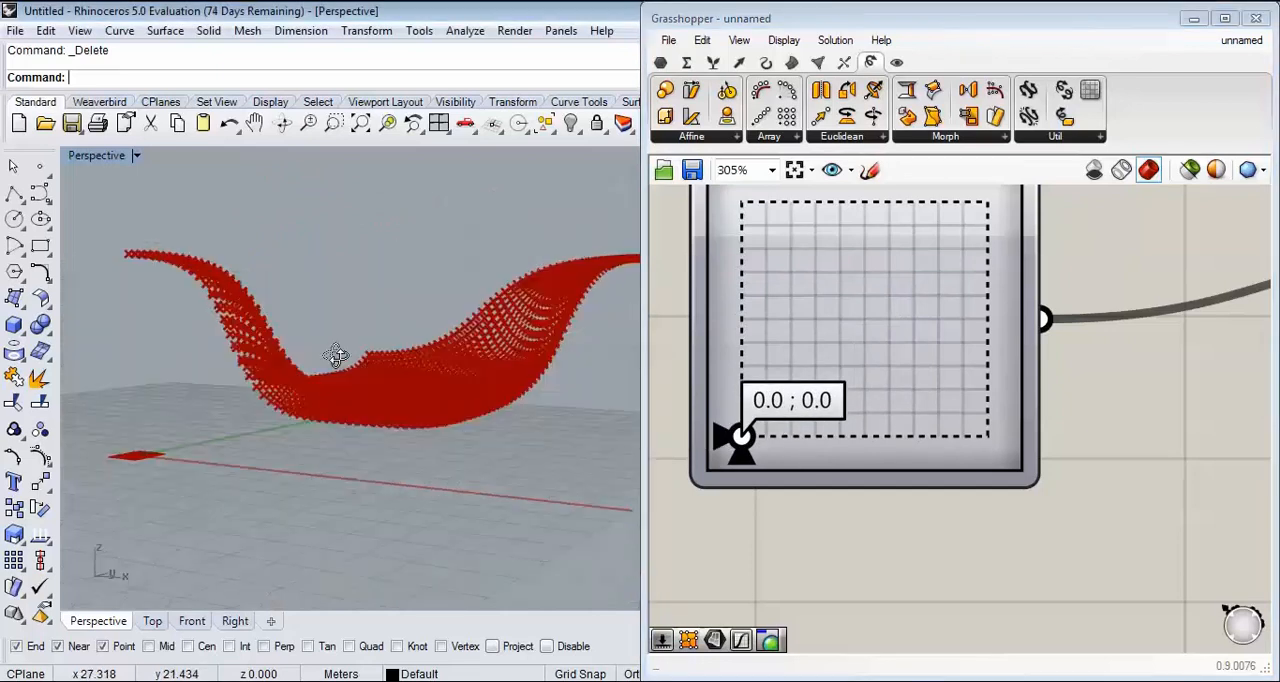
right_drag(335, 355, 329, 385)
scroll(305, 372, down, 3)
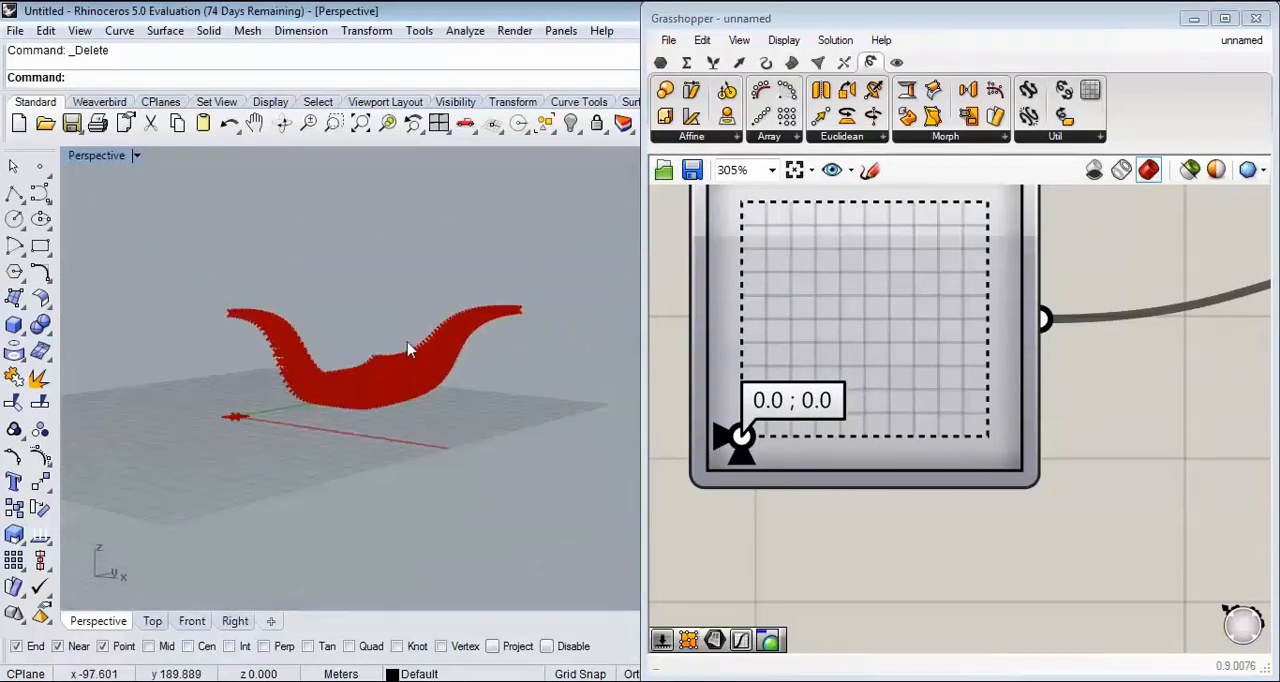
right_drag(408, 349, 406, 498)
Step: Return the MD Slider to 0.5 ; 0.5 so the attractor point sits at the surface centre
drag(737, 434, 869, 318)
right_drag(1034, 524, 841, 491)
scroll(964, 476, down, 8)
right_drag(795, 546, 1052, 480)
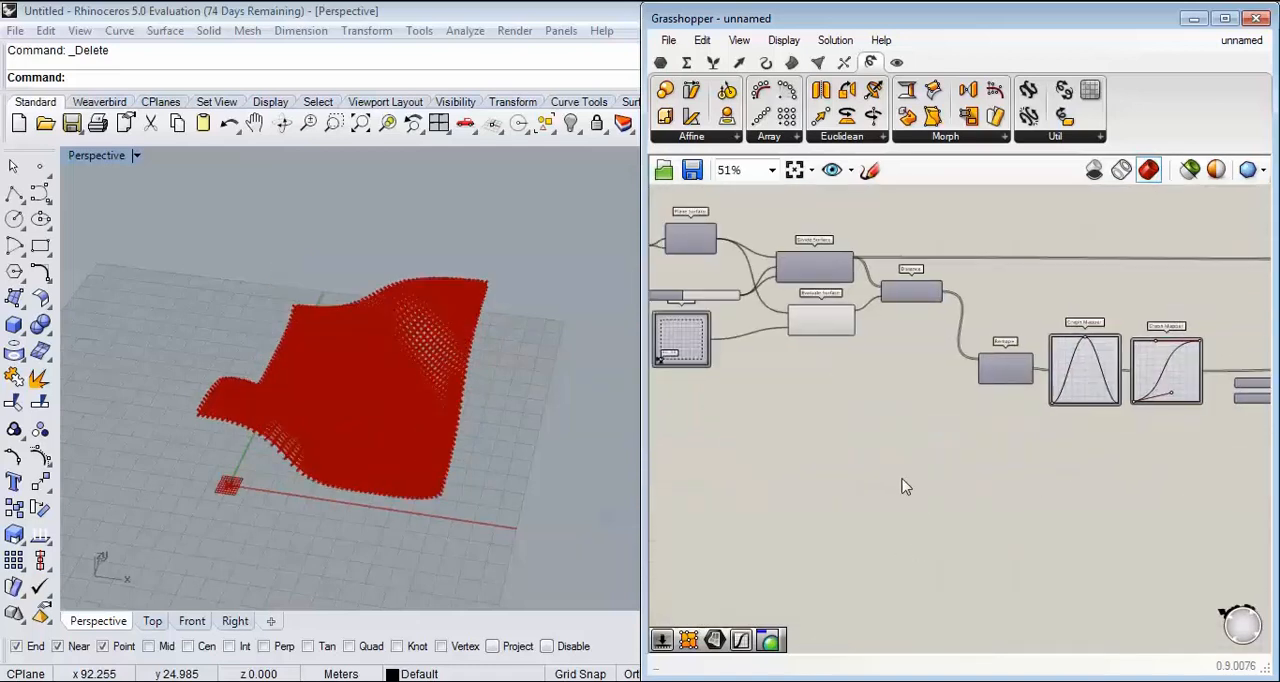
right_drag(774, 419, 924, 460)
scroll(796, 365, up, 7)
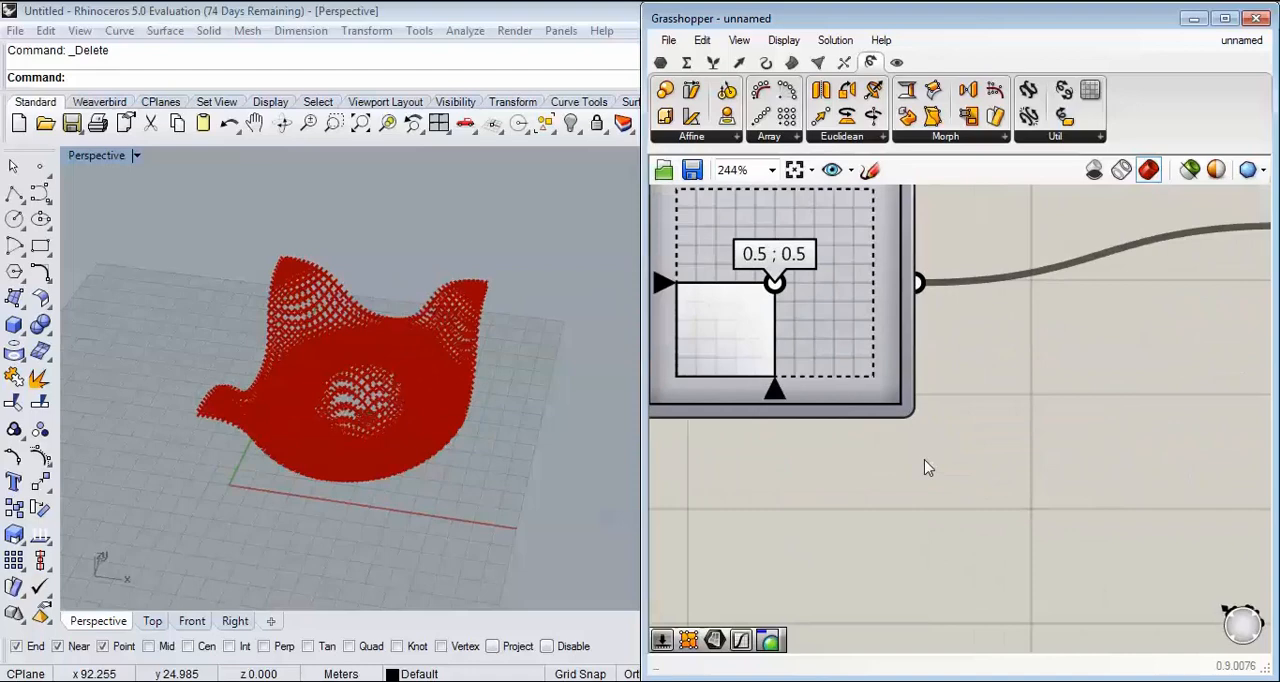
Step: Set the final Remap+ component's Min slider to 27.7 and its Max slider to 7.4
right_drag(325, 488, 294, 402)
scroll(347, 350, up, 6)
right_drag(349, 354, 390, 465)
scroll(914, 428, down, 7)
right_drag(1144, 430, 857, 452)
right_drag(1091, 488, 861, 455)
scroll(914, 430, up, 6)
drag(928, 425, 917, 425)
right_drag(350, 450, 443, 350)
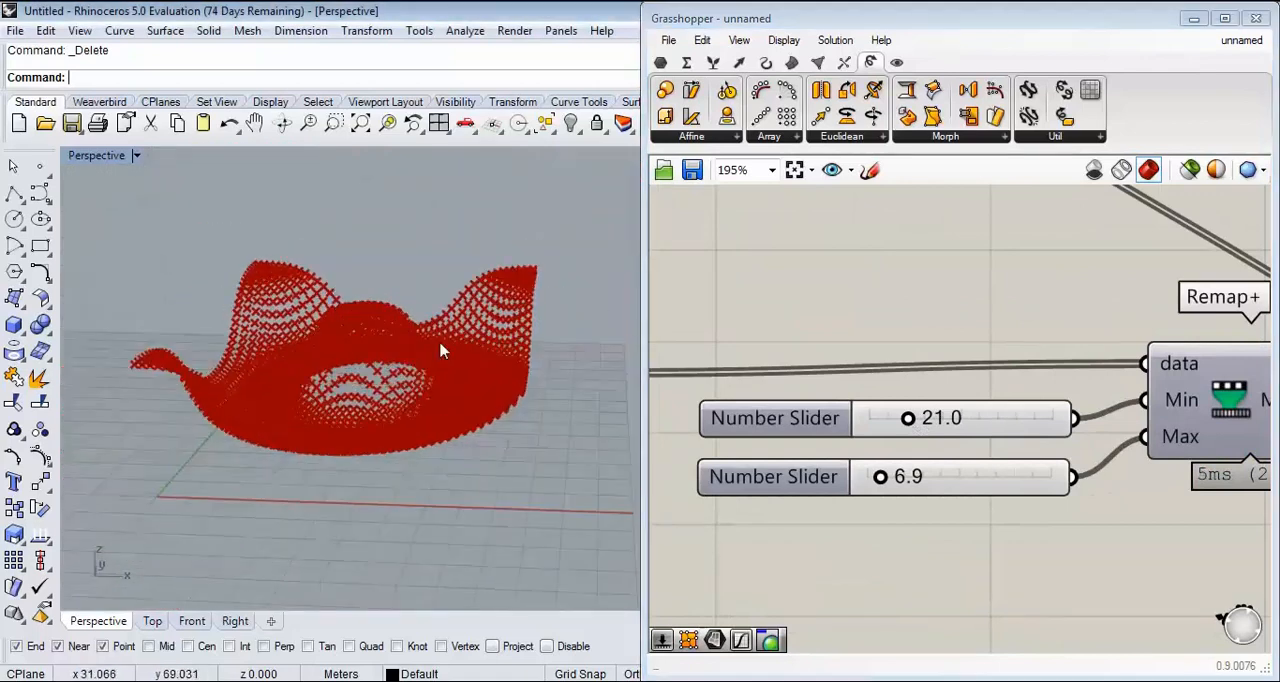
drag(908, 425, 920, 420)
drag(881, 477, 885, 480)
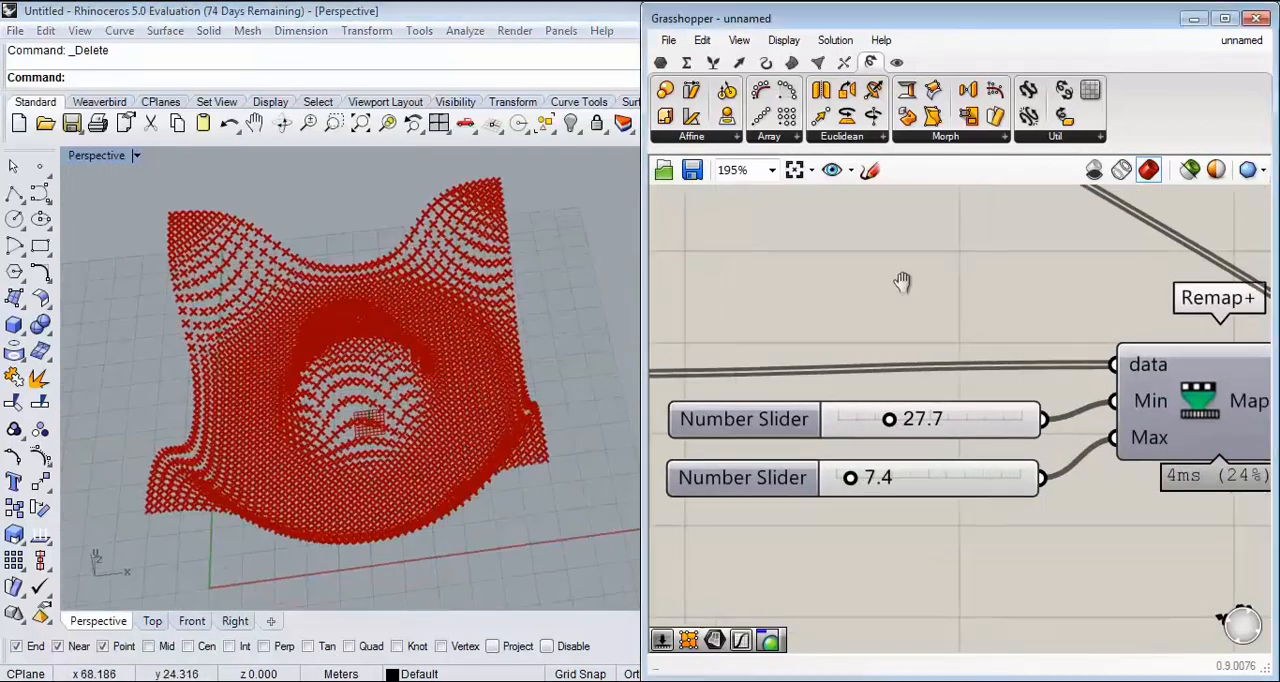
Step: Add a Surface From Points component beside the Move component
scroll(820, 422, down, 5)
scroll(836, 330, up, 5)
click(842, 305)
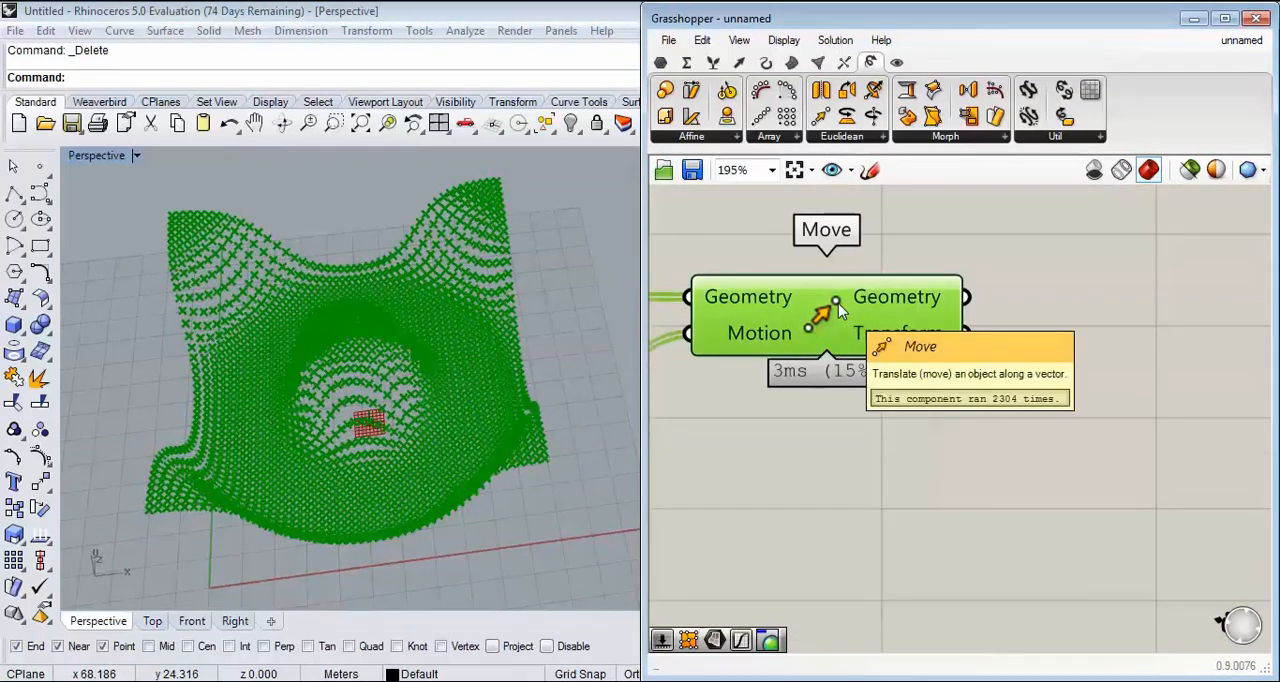
right_drag(840, 312, 764, 338)
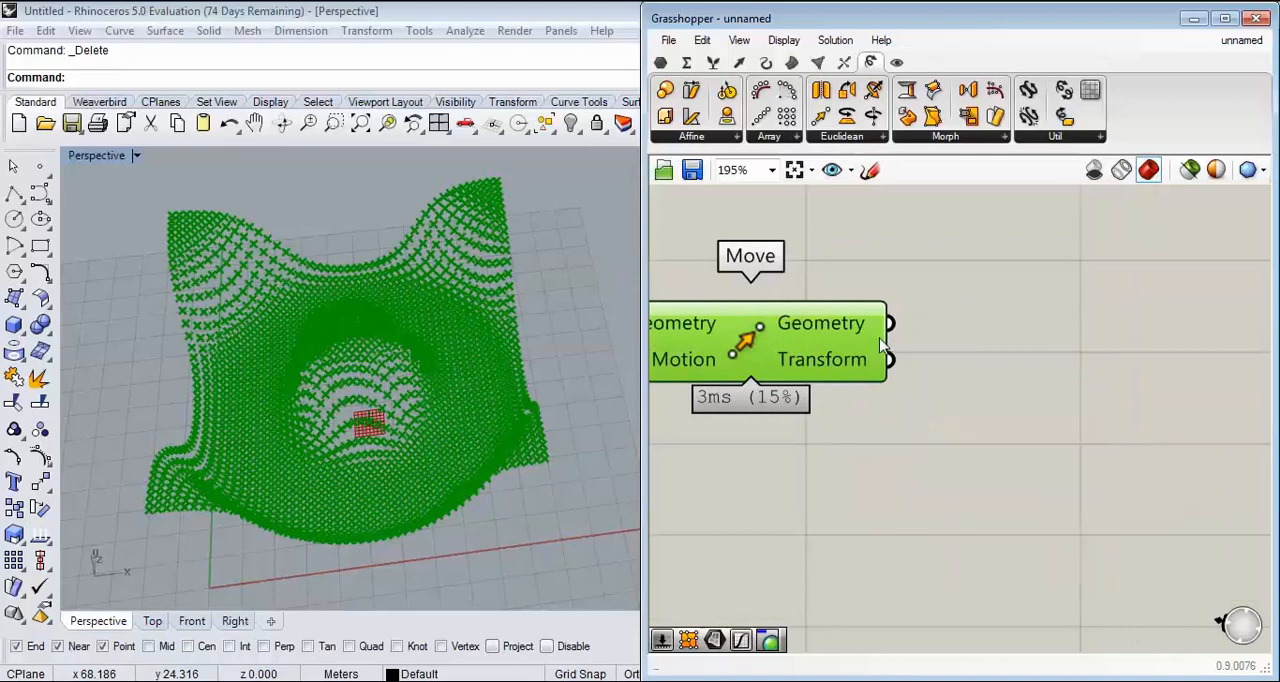
click(792, 63)
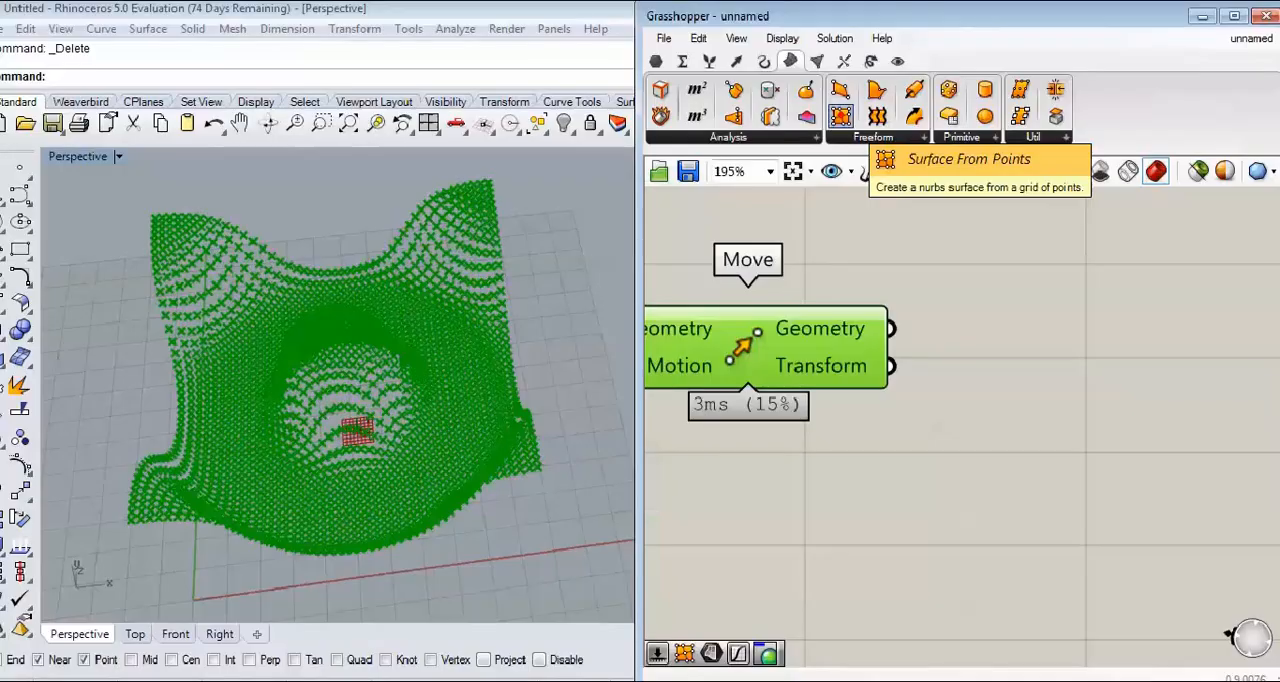
click(1230, 541)
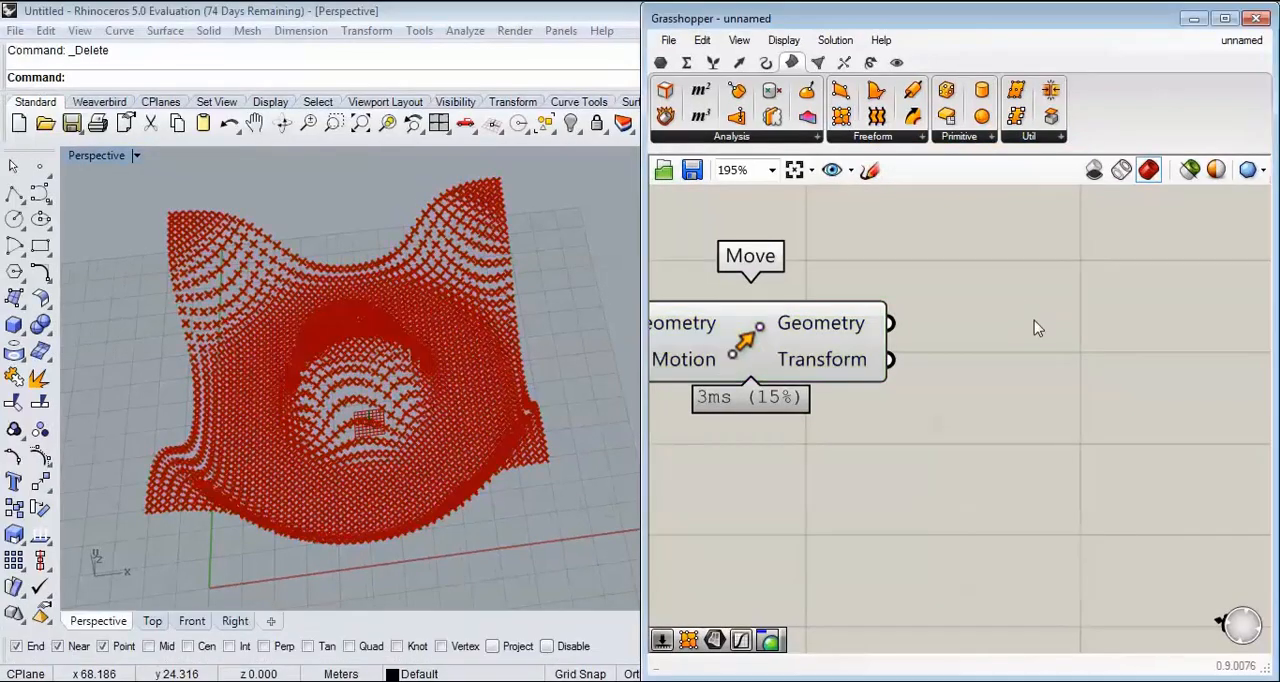
drag(848, 115, 1068, 365)
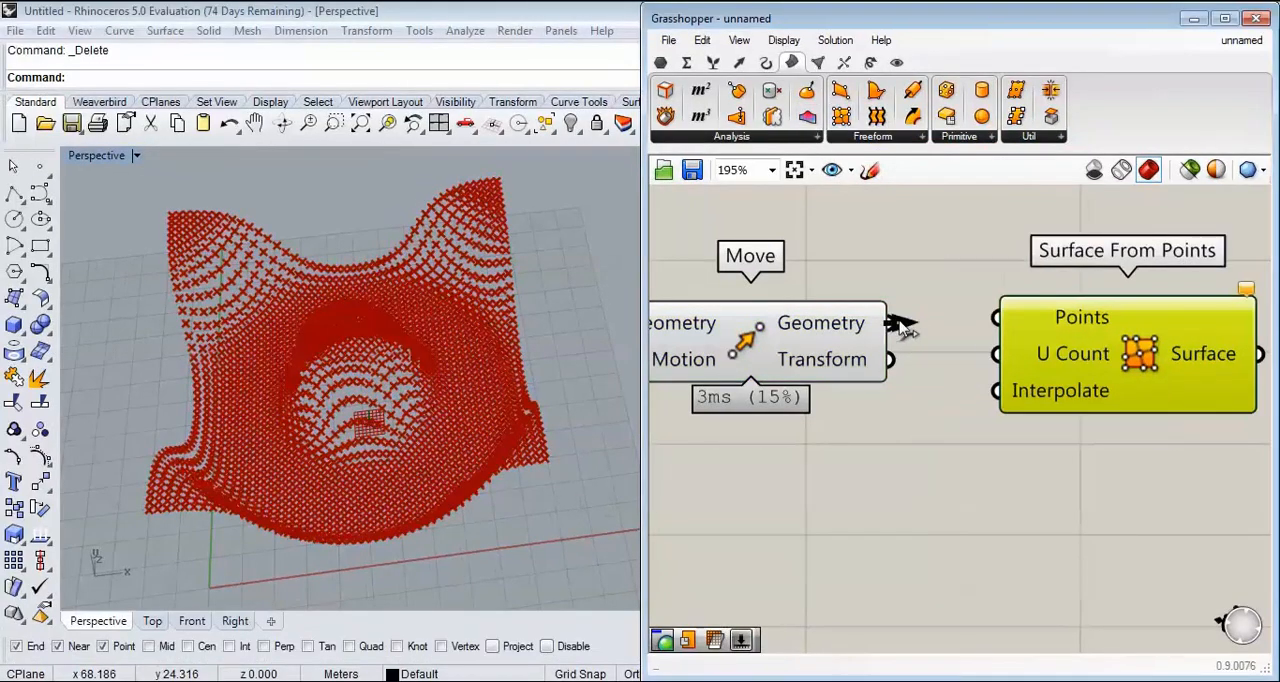
Step: Connect the Move component's Geometry output to the Points input of Surface From Points and turn off the Move preview
right_click(829, 333)
click(866, 366)
scroll(846, 309, down, 3)
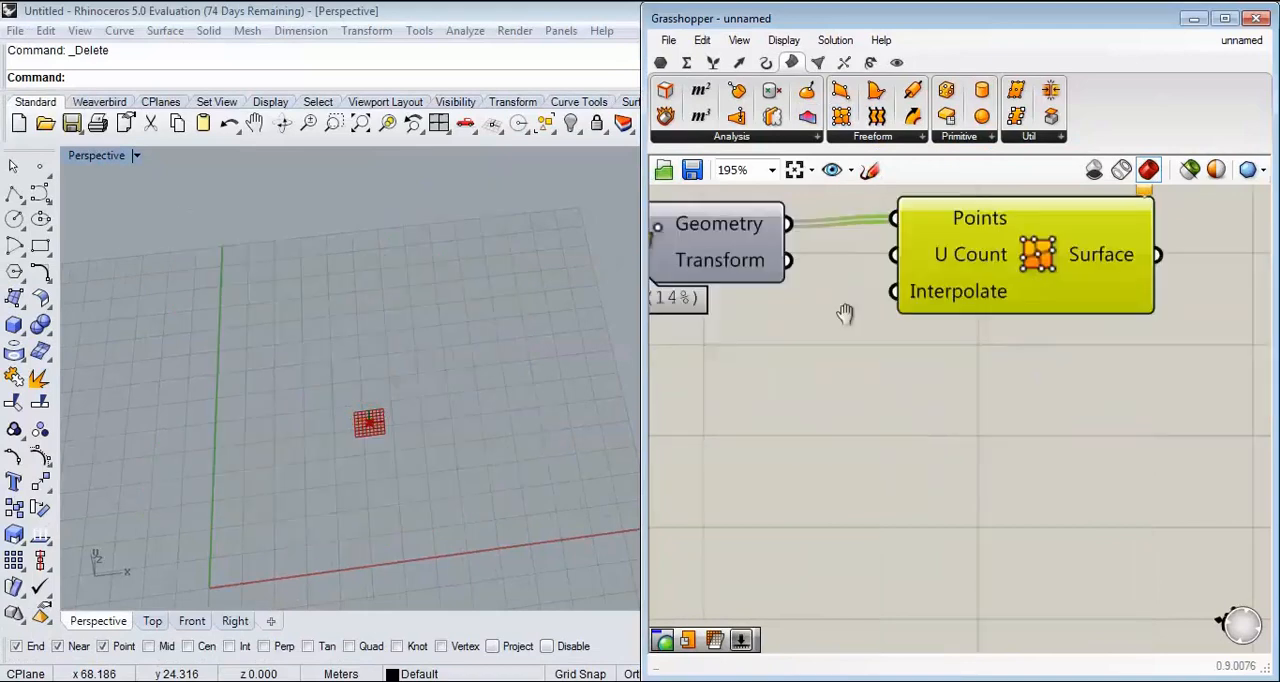
scroll(926, 323, up, 3)
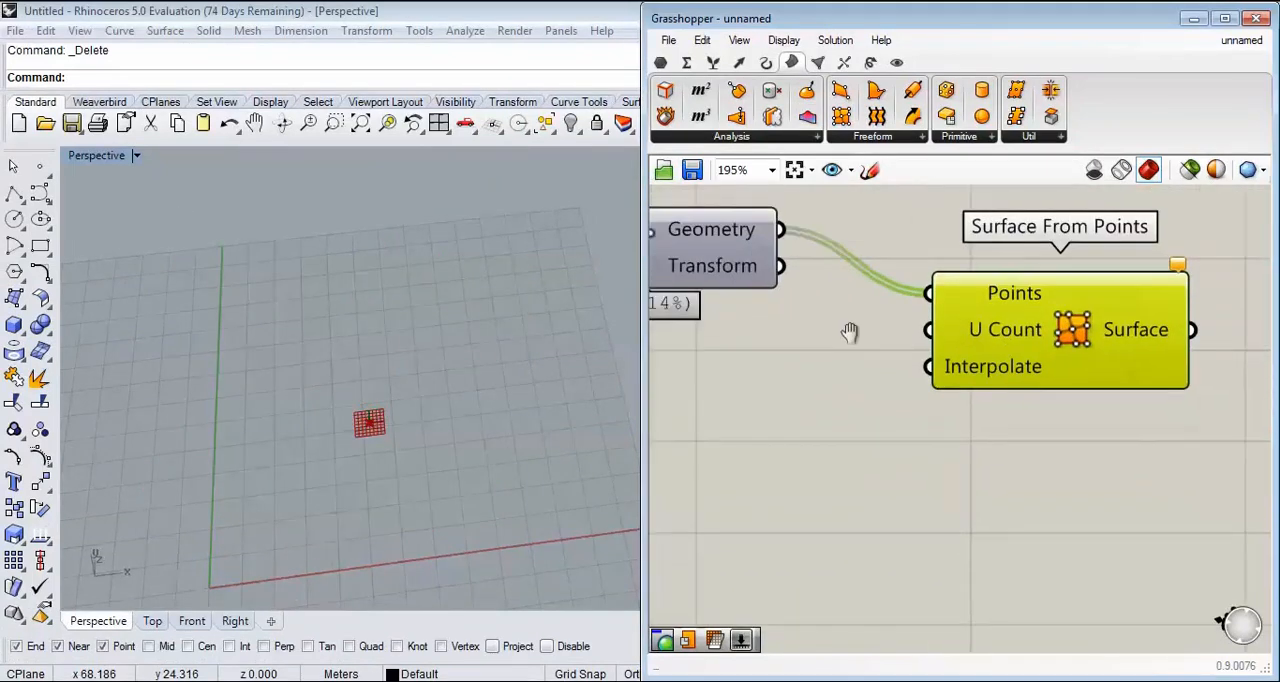
Step: Turn the Move component's preview back on
right_click(762, 258)
click(820, 289)
right_drag(1002, 347, 940, 323)
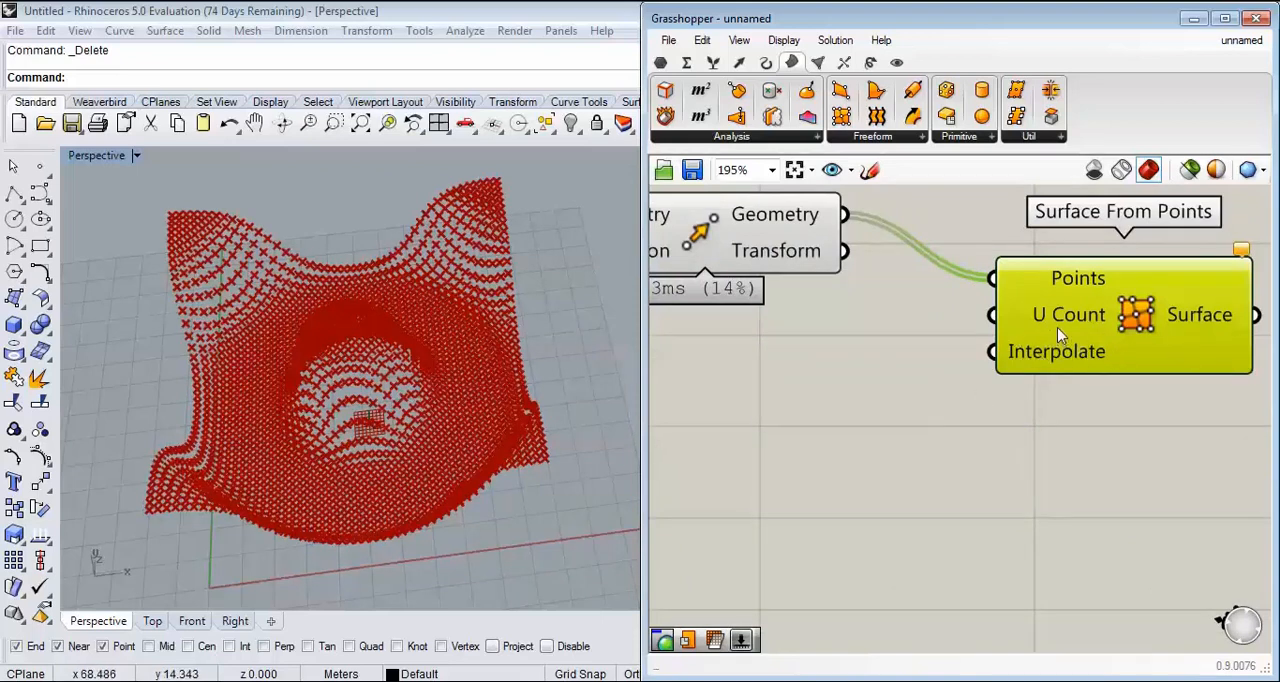
Step: Reduce the slider that drives the Divide Surface U and V counts to 3
scroll(1075, 330, down, 5)
scroll(1010, 318, up, 4)
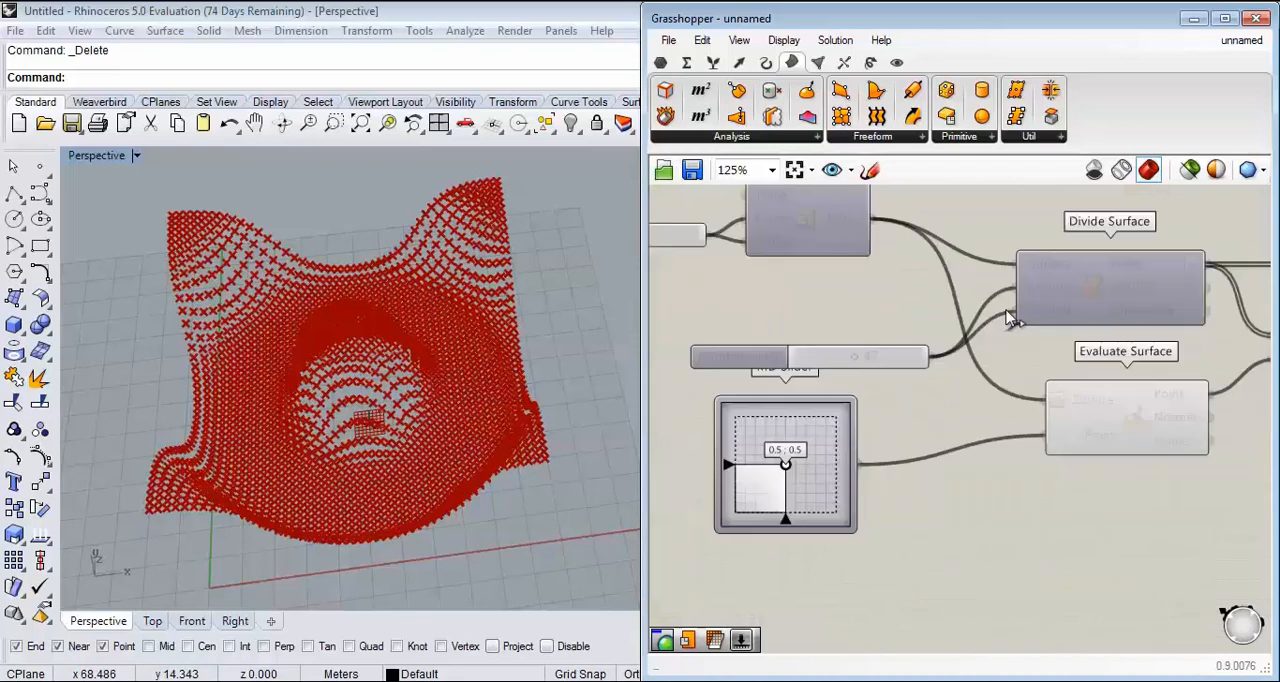
scroll(1090, 362, up, 1)
drag(965, 422, 968, 362)
scroll(1077, 330, up, 2)
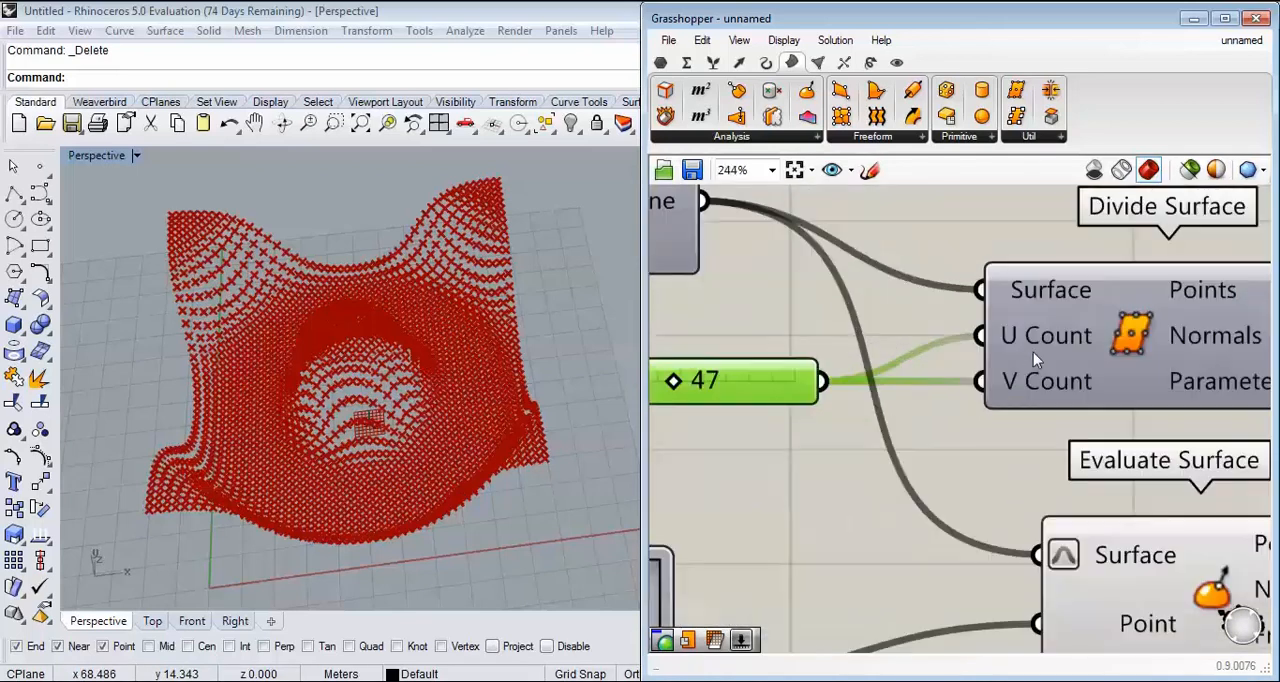
right_drag(740, 415, 862, 405)
double_click(824, 369)
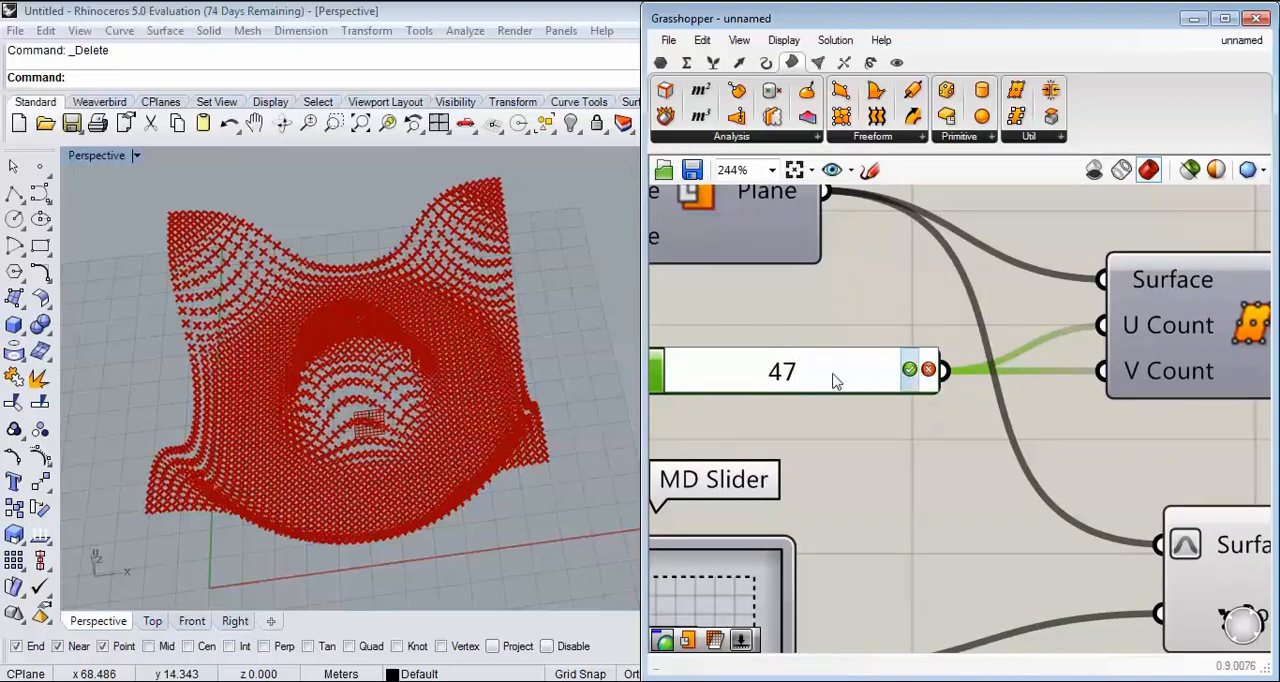
click(868, 415)
drag(792, 372, 697, 373)
Step: Examine in the Front view how the moved points line up in columns along the U direction
right_drag(482, 436, 462, 269)
click(193, 621)
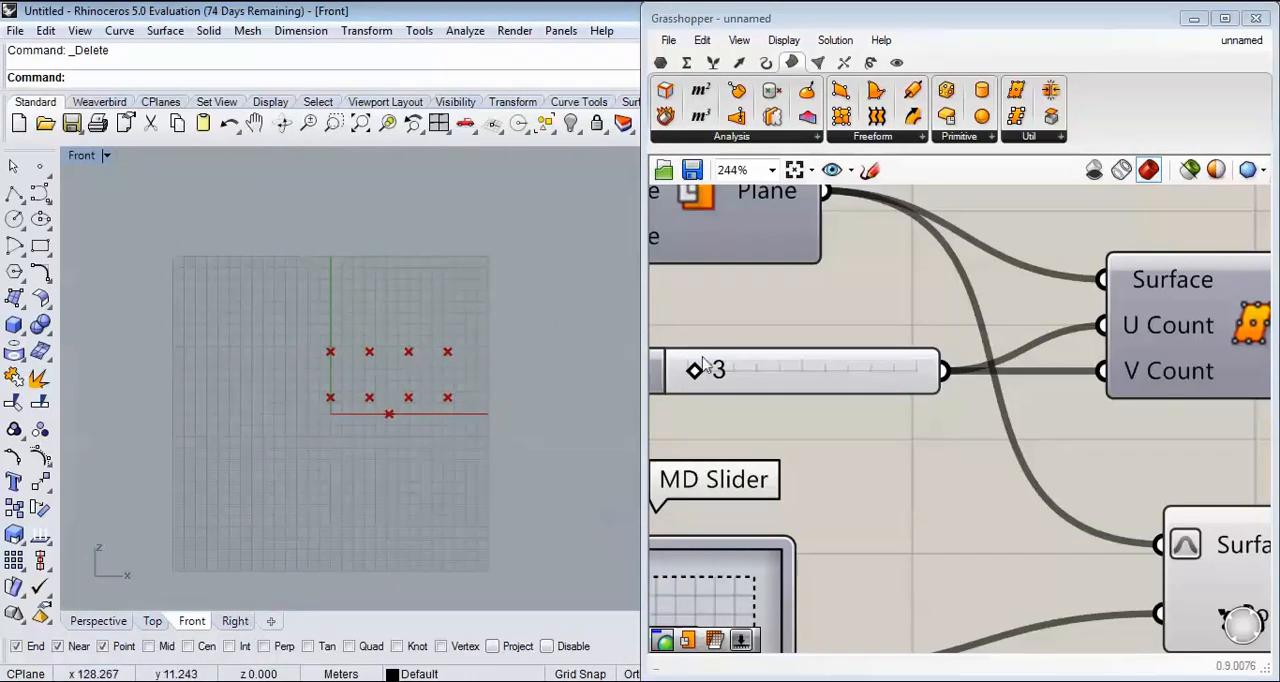
right_drag(367, 402, 340, 369)
scroll(328, 370, up, 4)
key(ctrl+2)
ctrl+drag(248, 268, 292, 384)
ctrl+drag(323, 270, 372, 401)
ctrl+drag(408, 346, 418, 390)
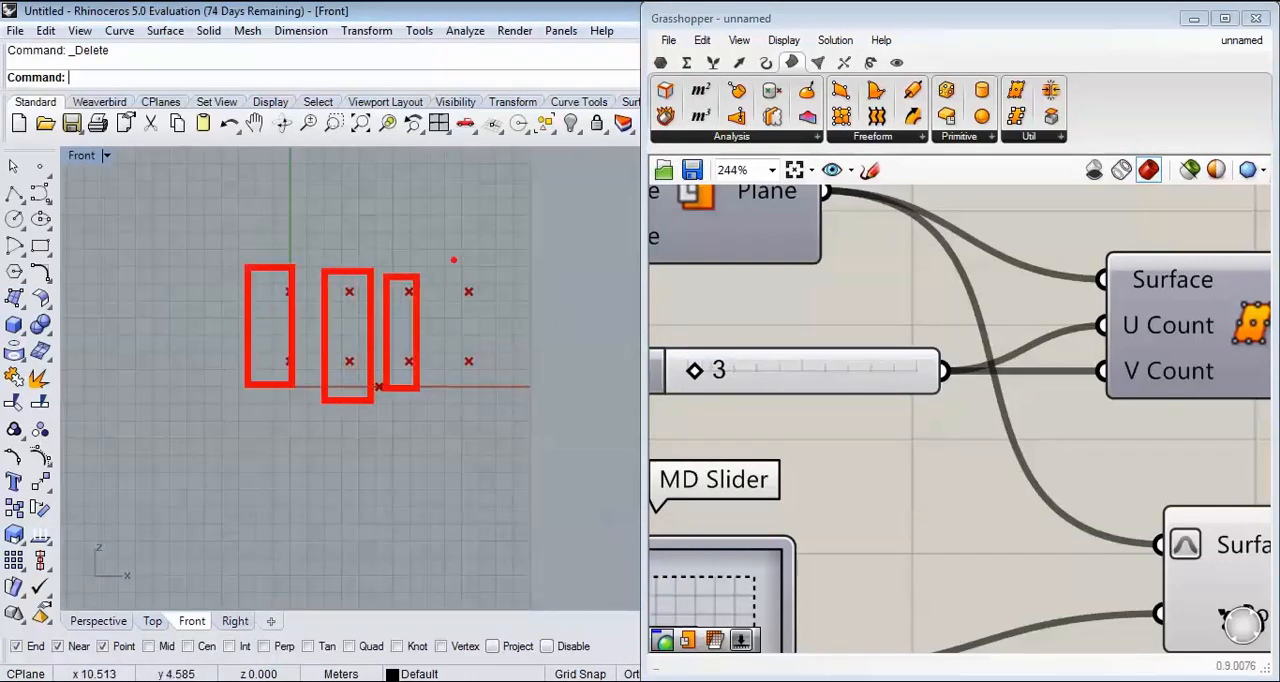
ctrl+drag(446, 251, 491, 404)
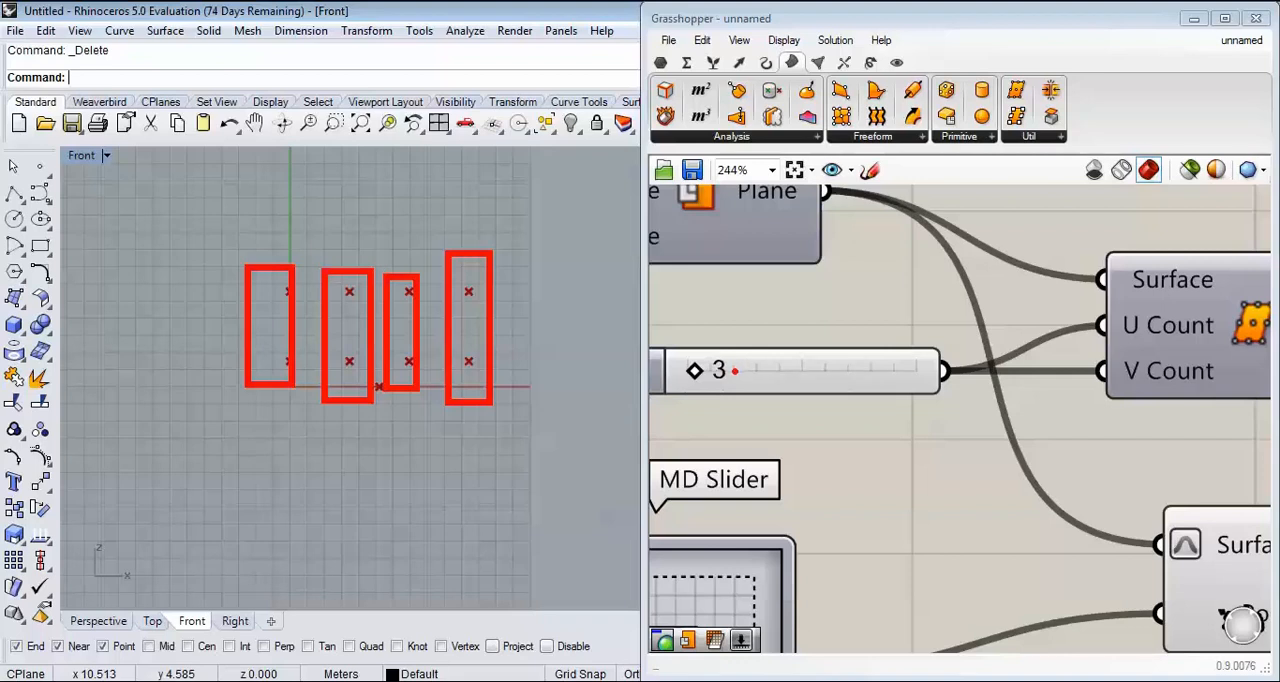
Step: Raise the division count slider to a dense grid again and connect it to the U Count input of Surface From Points
drag(704, 386, 749, 397)
click(109, 617)
right_drag(335, 415, 285, 545)
scroll(772, 458, down, 9)
drag(932, 377, 1047, 362)
scroll(1238, 474, up, 6)
scroll(909, 423, up, 3)
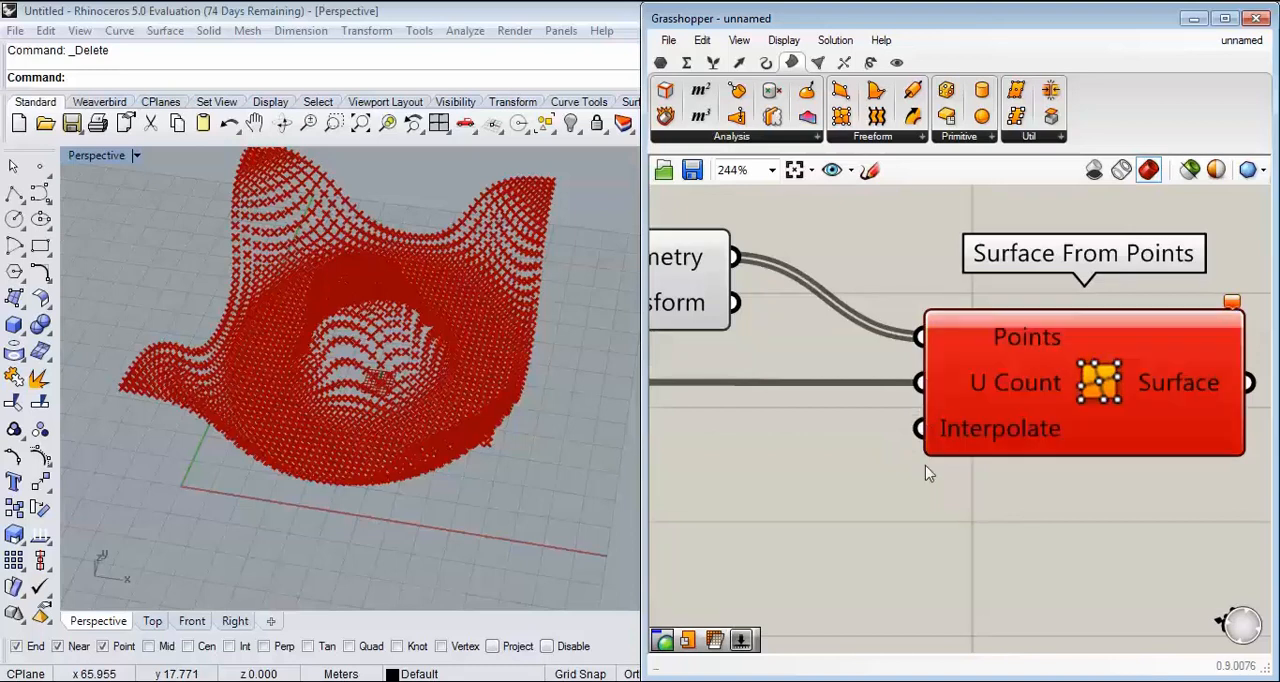
Step: Apply the expression x+1 to the U Count input of Surface From Points
scroll(950, 415, up, 3)
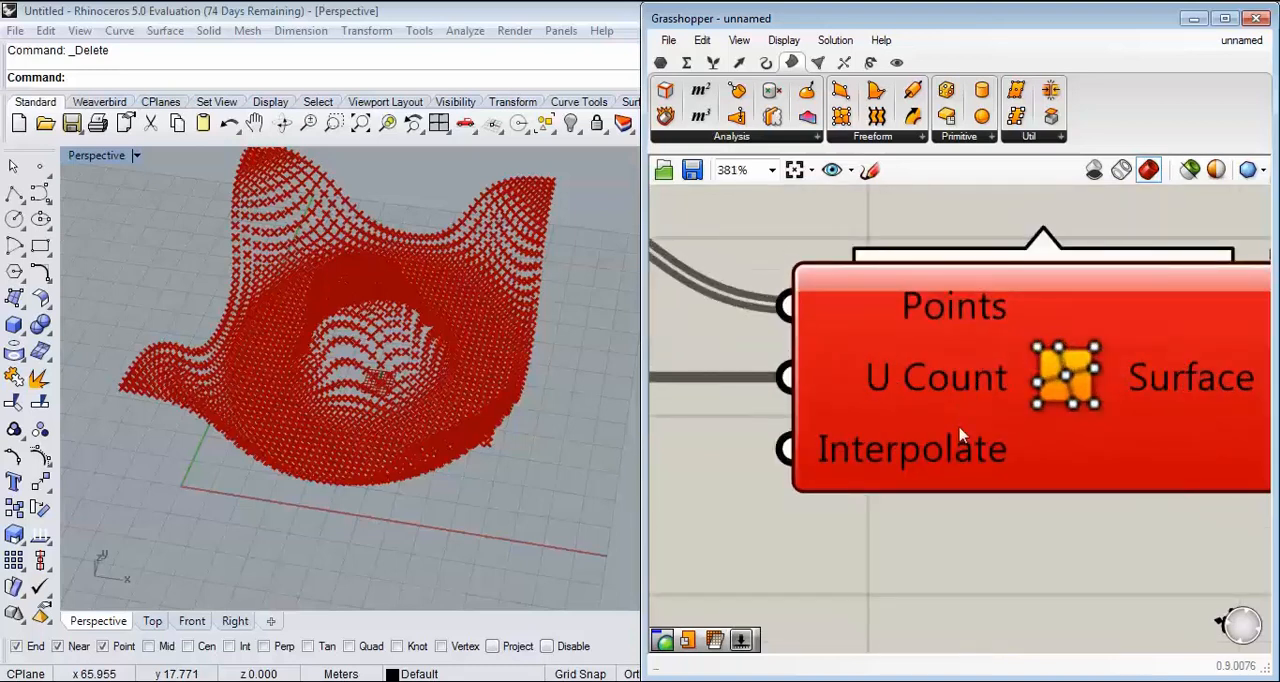
mouse_move(932, 378)
right_click(931, 378)
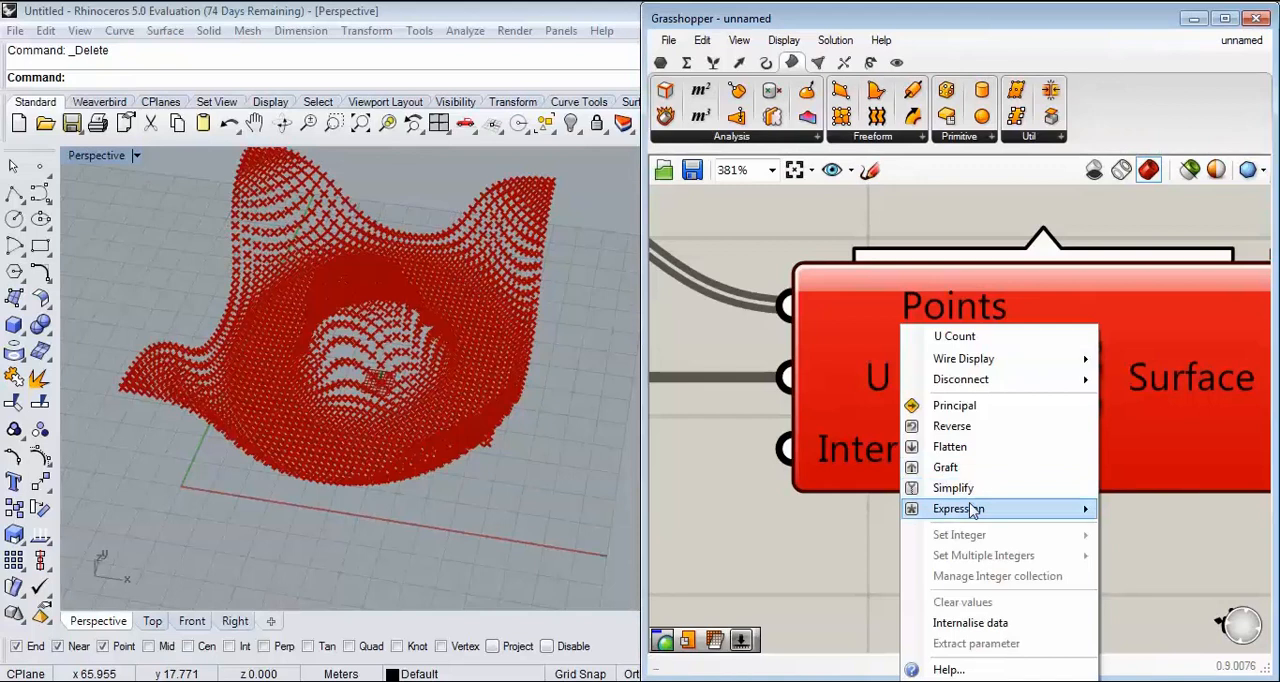
mouse_move(980, 508)
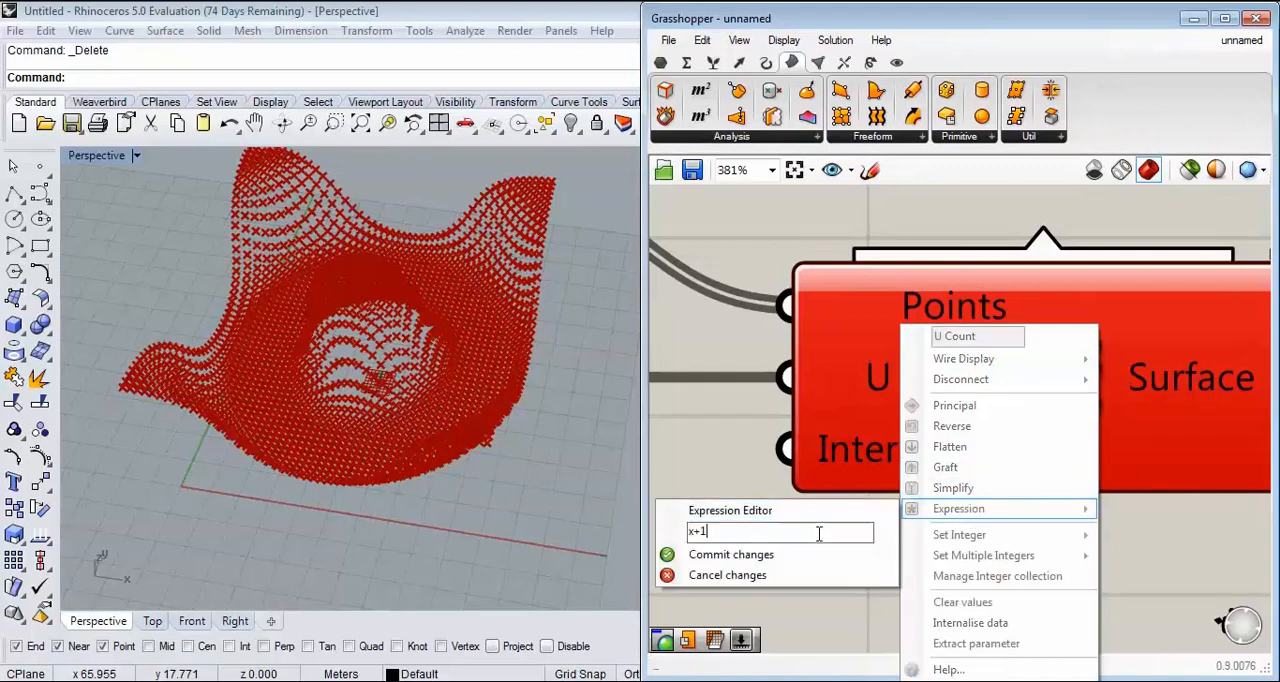
click(806, 554)
Step: Turn off the Move component's preview so only the generated surface is displayed
scroll(823, 500, down, 5)
scroll(855, 424, up, 2)
right_click(855, 424)
click(940, 440)
scroll(340, 392, down, 4)
scroll(341, 362, up, 5)
right_drag(336, 452, 380, 330)
Step: Bake the surface from the Surface From Points component into the Rhino model
right_drag(1268, 458, 946, 354)
right_click(944, 356)
click(980, 382)
click(977, 559)
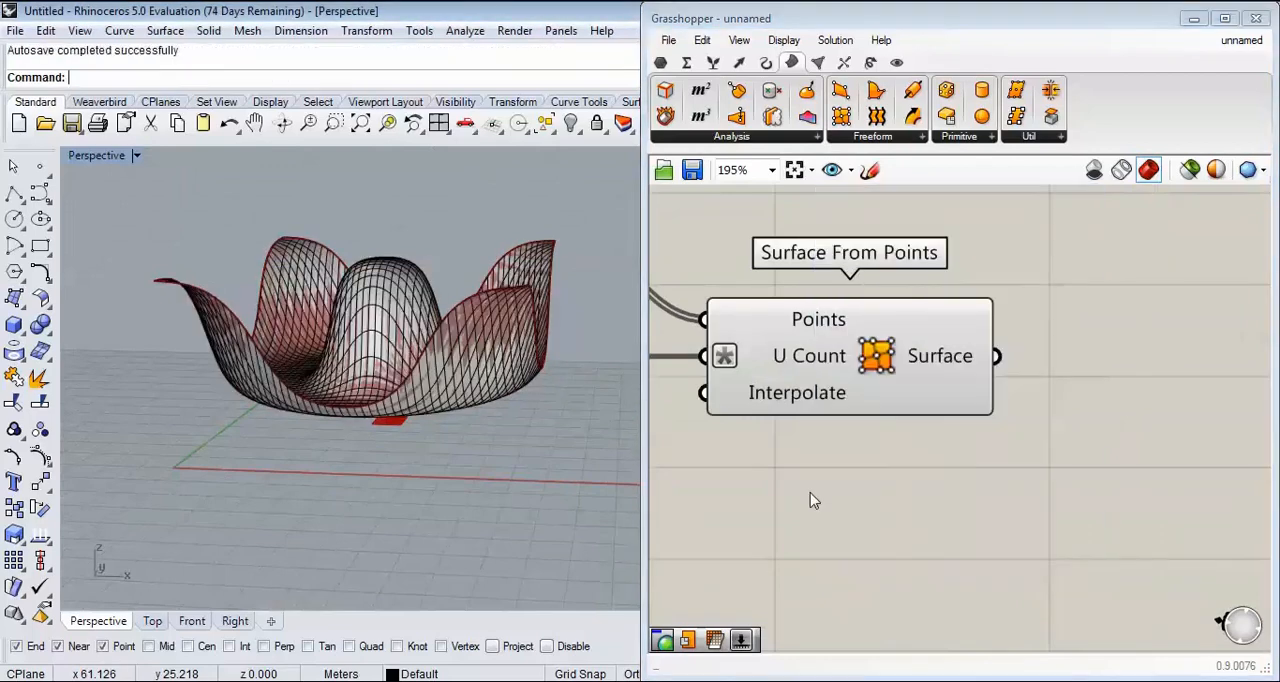
Step: Move the baked surface sideways in the Perspective view, clear of the Grasshopper preview
right_drag(452, 268, 443, 377)
scroll(443, 377, down, 6)
drag(402, 369, 208, 366)
click(251, 271)
scroll(251, 271, up, 5)
shift+right_drag(225, 385, 340, 402)
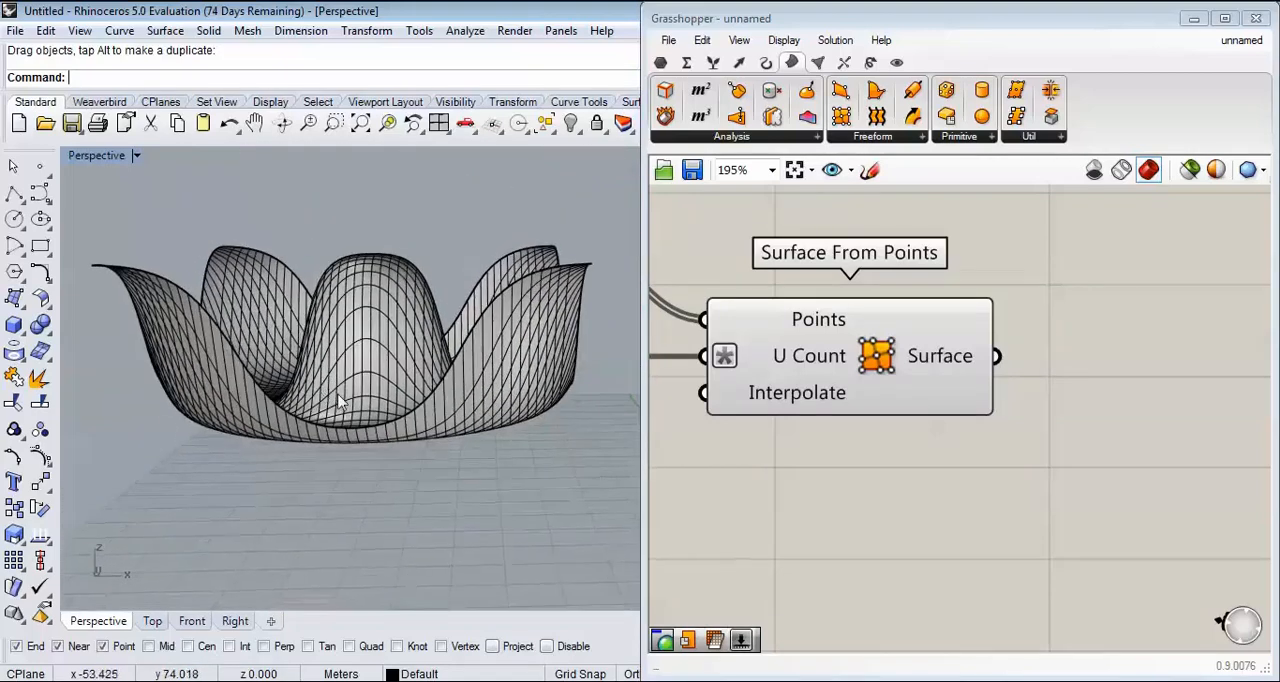
Step: Scale the baked surface vertically in the Front view to reduce its height without changing its width
click(208, 621)
scroll(340, 400, up, 5)
click(277, 268)
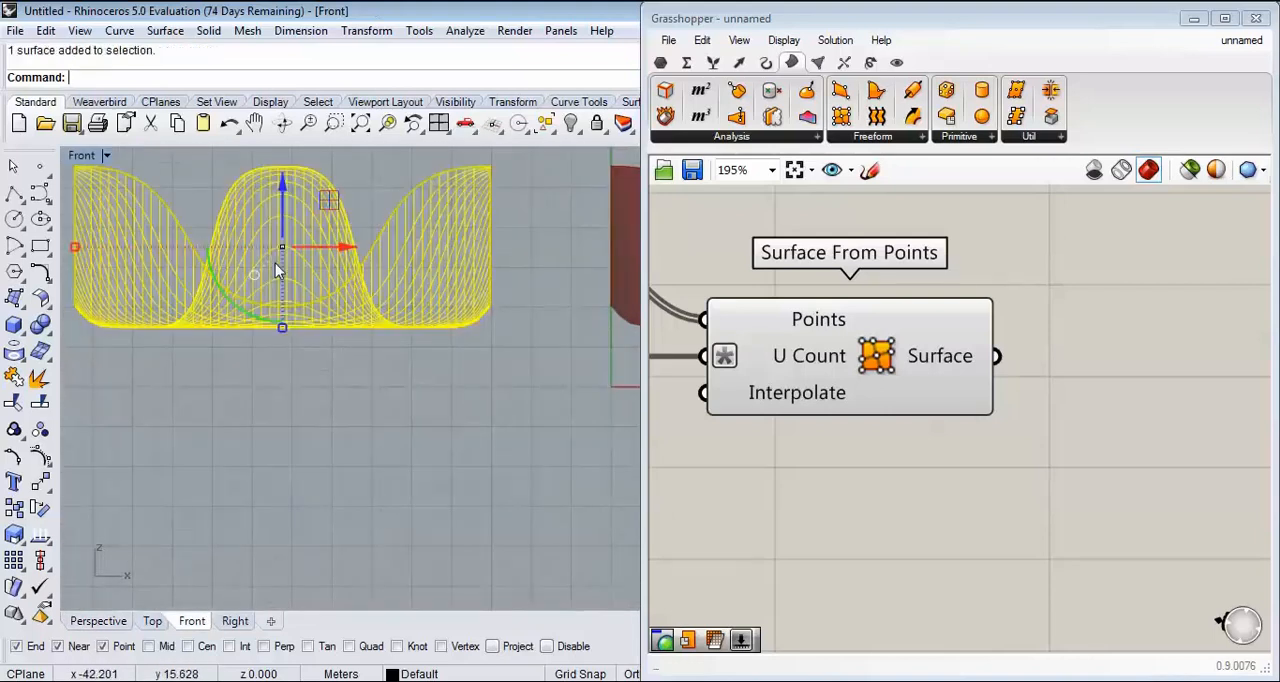
drag(278, 328, 281, 297)
click(296, 376)
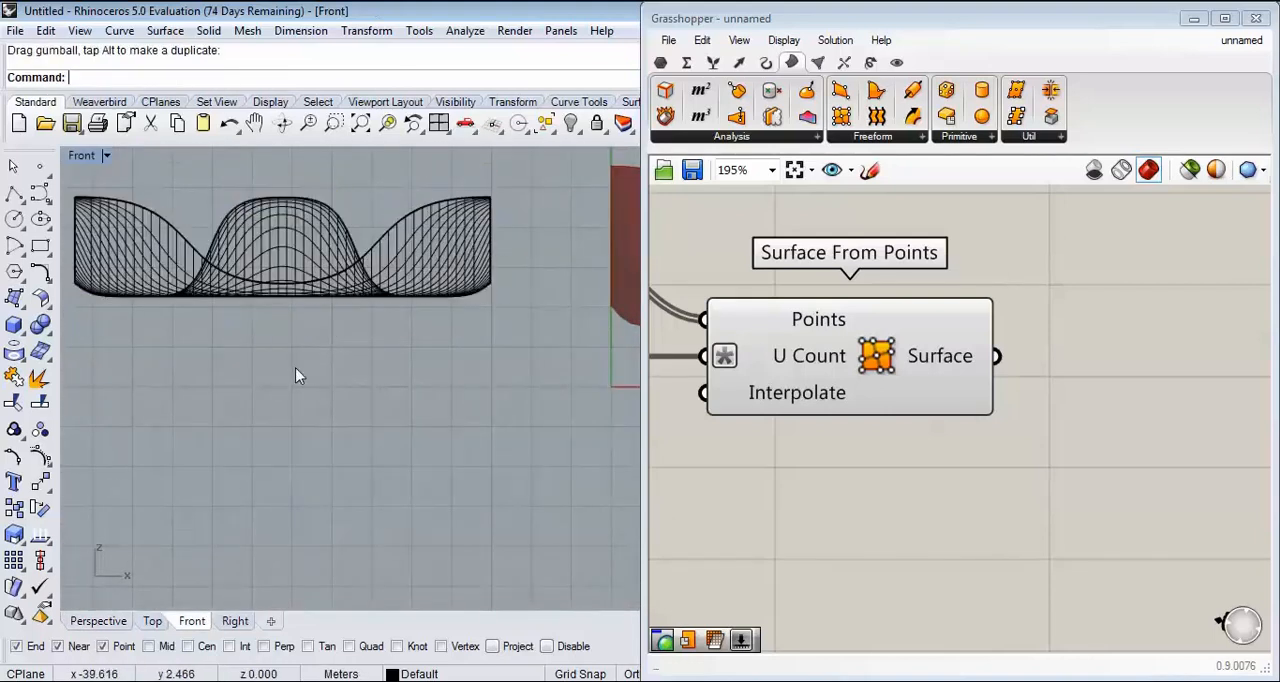
Step: Cage-edit the baked surface in the Perspective view using its bounding box, World coordinates, 4 points per direction and the Global region
click(76, 622)
click(1194, 18)
right_drag(566, 362, 538, 480)
scroll(520, 476, up, 5)
click(520, 476)
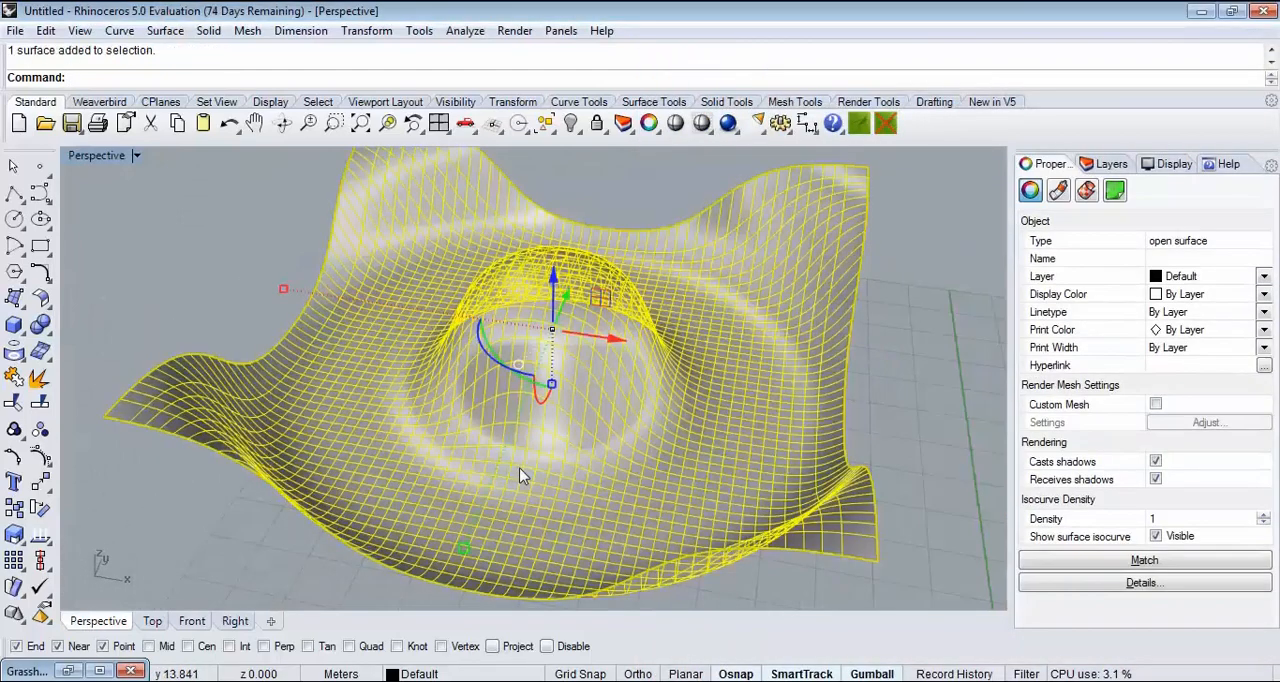
text(Cage)
key(Return)
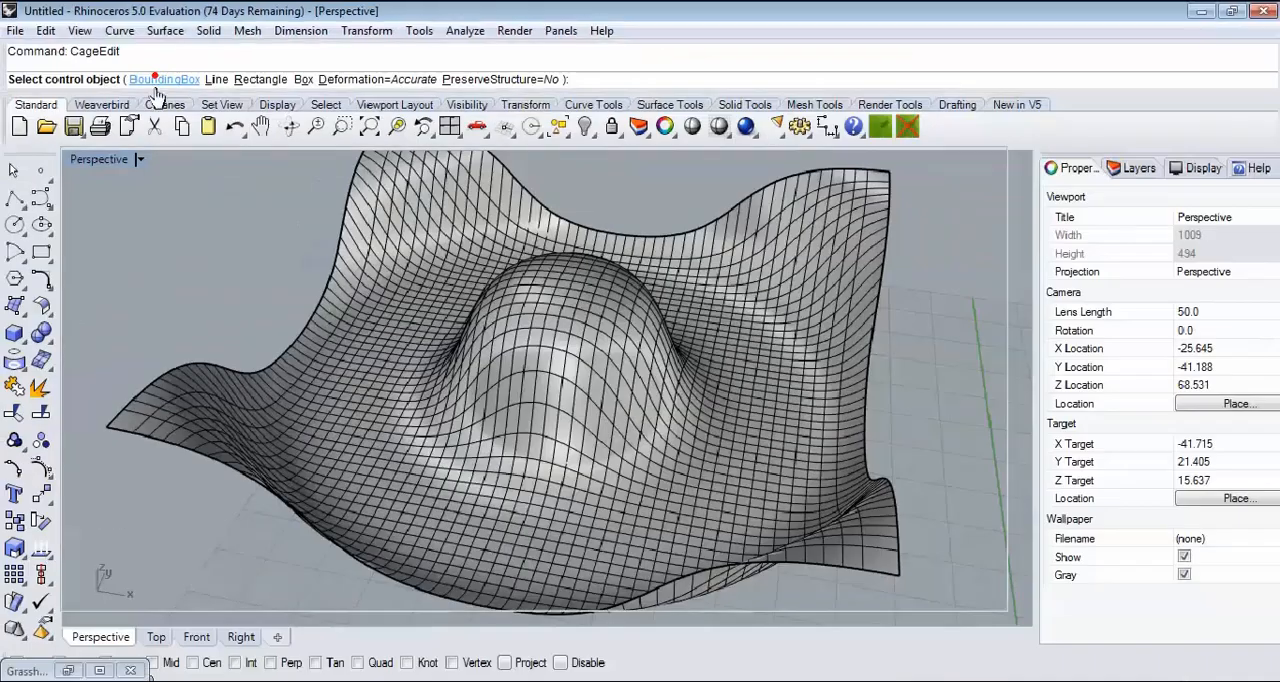
click(155, 78)
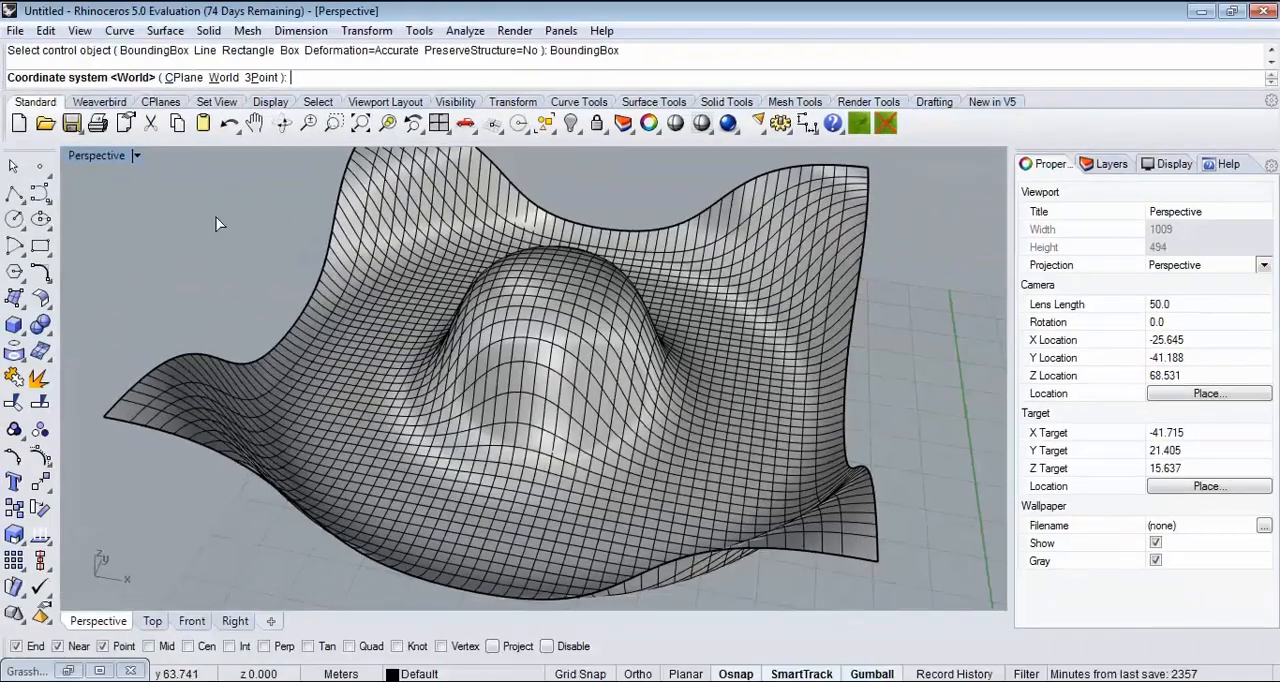
key(Return)
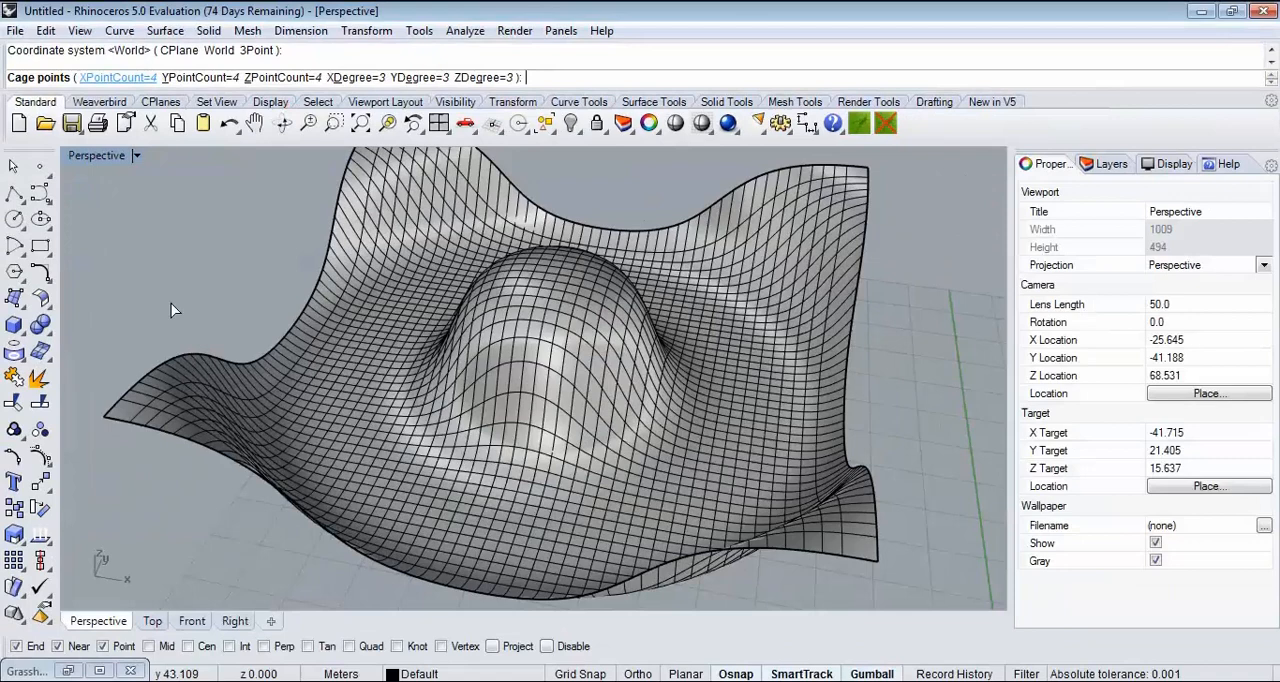
key(Return)
scroll(370, 299, down, 4)
right_drag(322, 372, 388, 284)
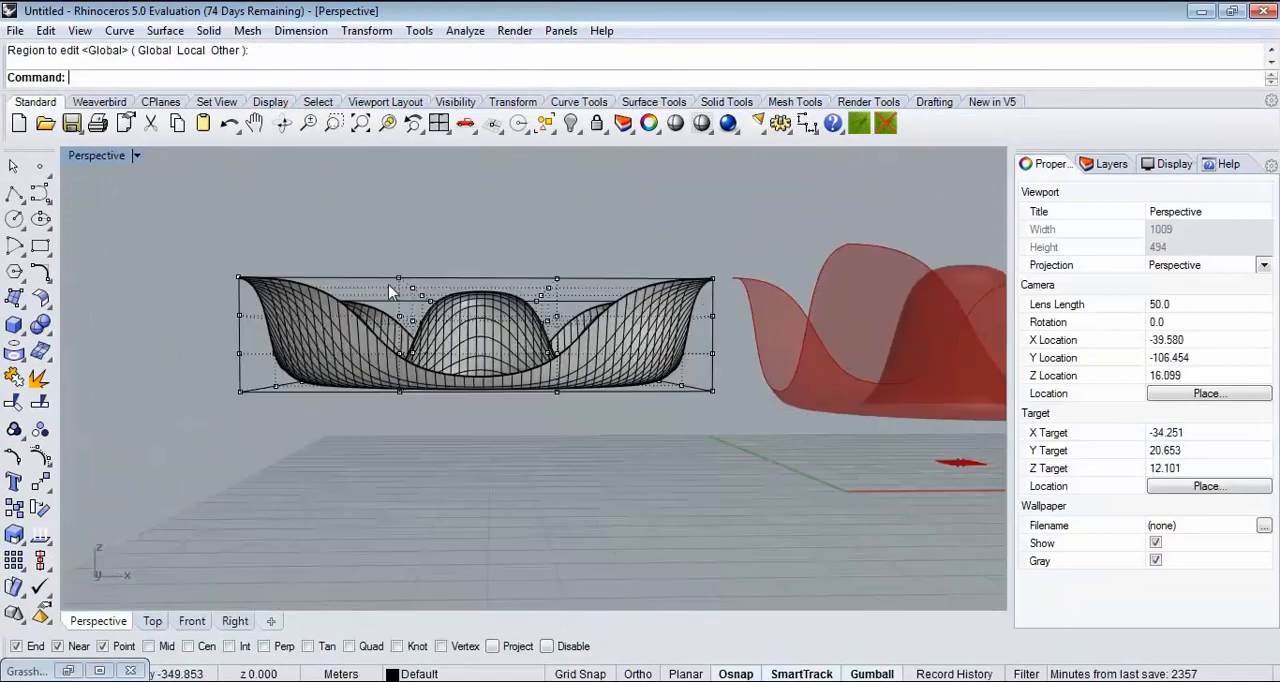
Step: Try raising the cage's upper middle control points, and undo the move
scroll(510, 300, up, 3)
drag(510, 300, 628, 318)
right_drag(510, 202, 477, 221)
scroll(498, 261, down, 4)
drag(479, 252, 594, 236)
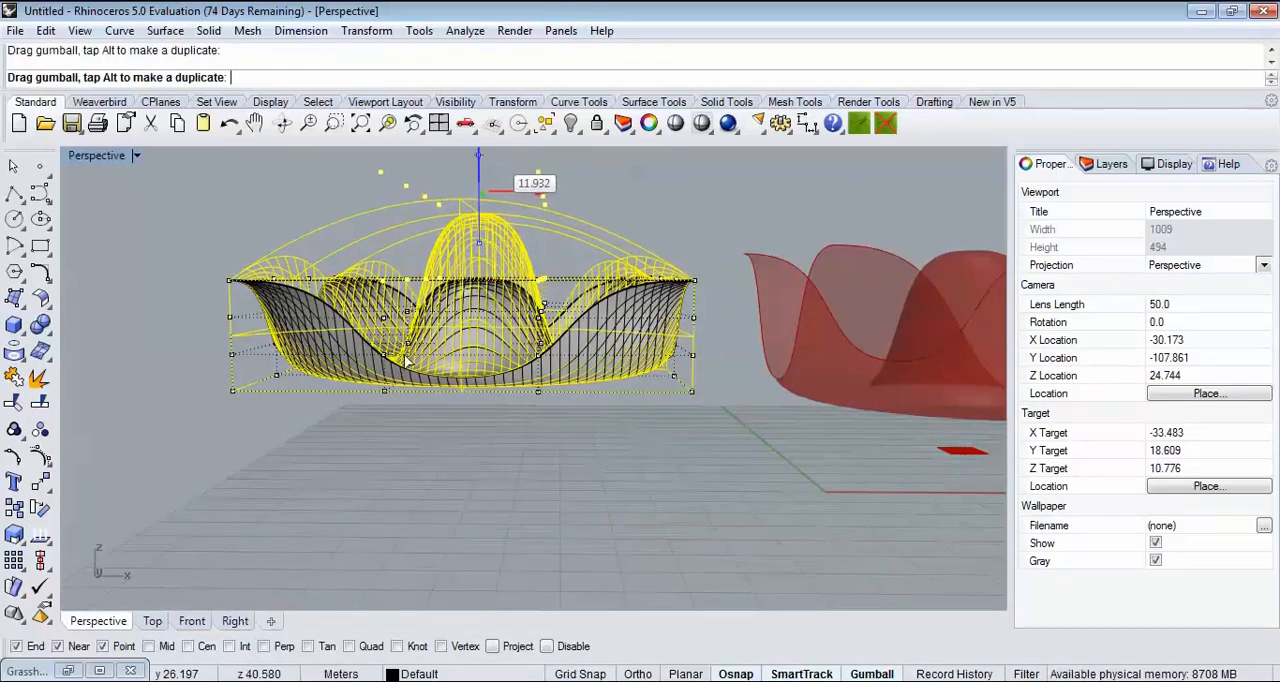
drag(407, 362, 407, 362)
right_drag(446, 389, 439, 345)
key(ctrl+z)
Step: Move the cage control points at one corner to pull that part of the surface upward
click(433, 442)
right_drag(256, 396, 281, 404)
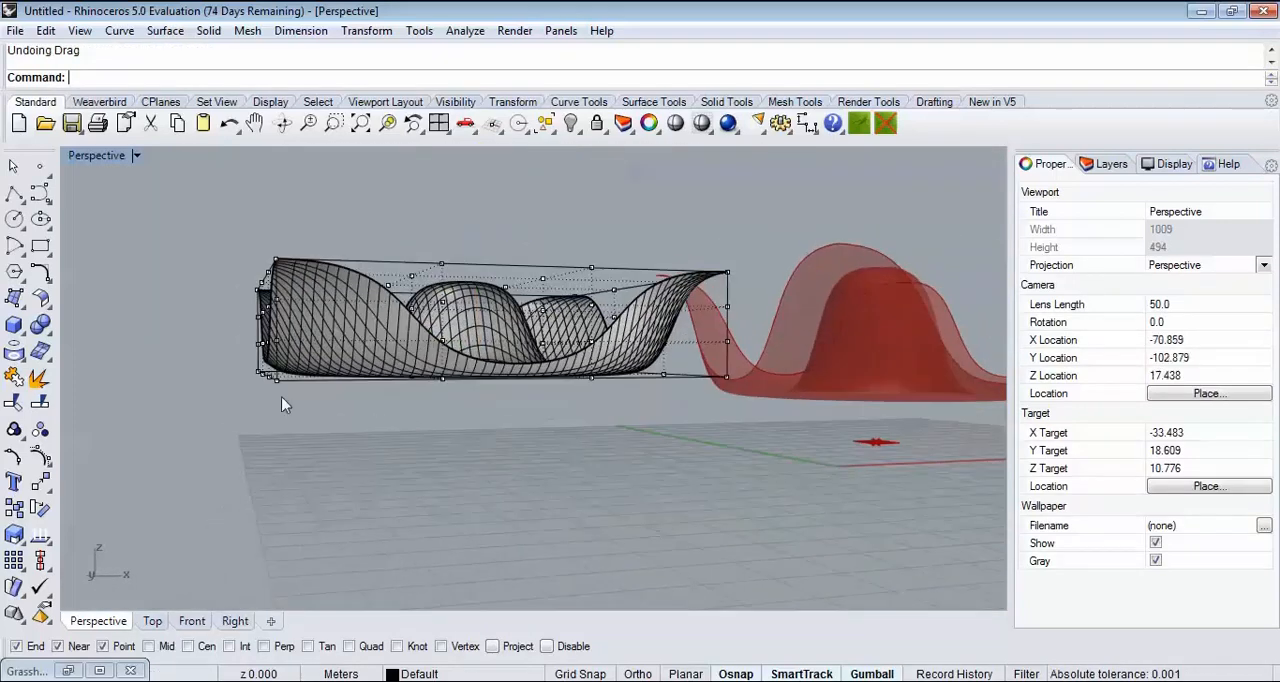
drag(317, 403, 325, 427)
right_drag(338, 348, 348, 386)
drag(277, 408, 299, 518)
click(608, 483)
right_drag(627, 441, 574, 376)
scroll(326, 410, down, 4)
drag(560, 290, 620, 422)
scroll(622, 387, up, 3)
drag(544, 394, 608, 414)
Step: Hide the cage's control points and move the deformed surface clear of its cage, accepting its release
right_drag(610, 418, 165, 473)
right_click(38, 462)
right_drag(400, 360, 396, 450)
scroll(400, 445, down, 4)
drag(443, 406, 552, 306)
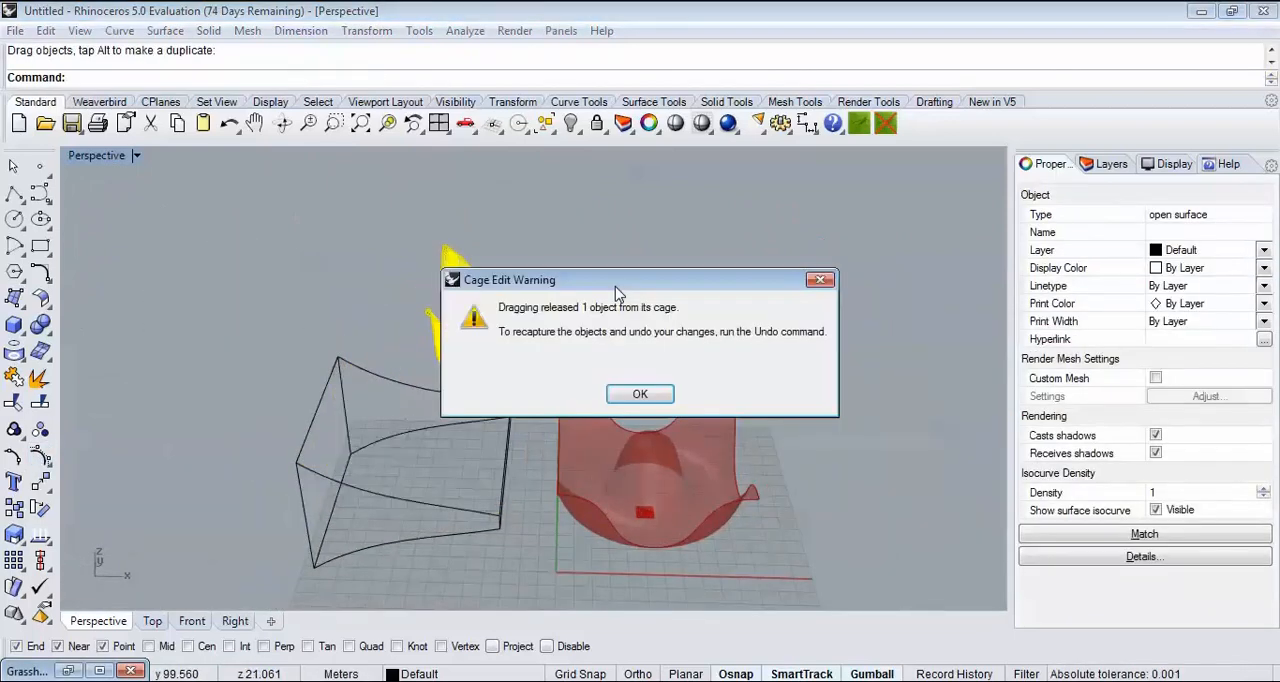
click(640, 394)
scroll(833, 268, up, 3)
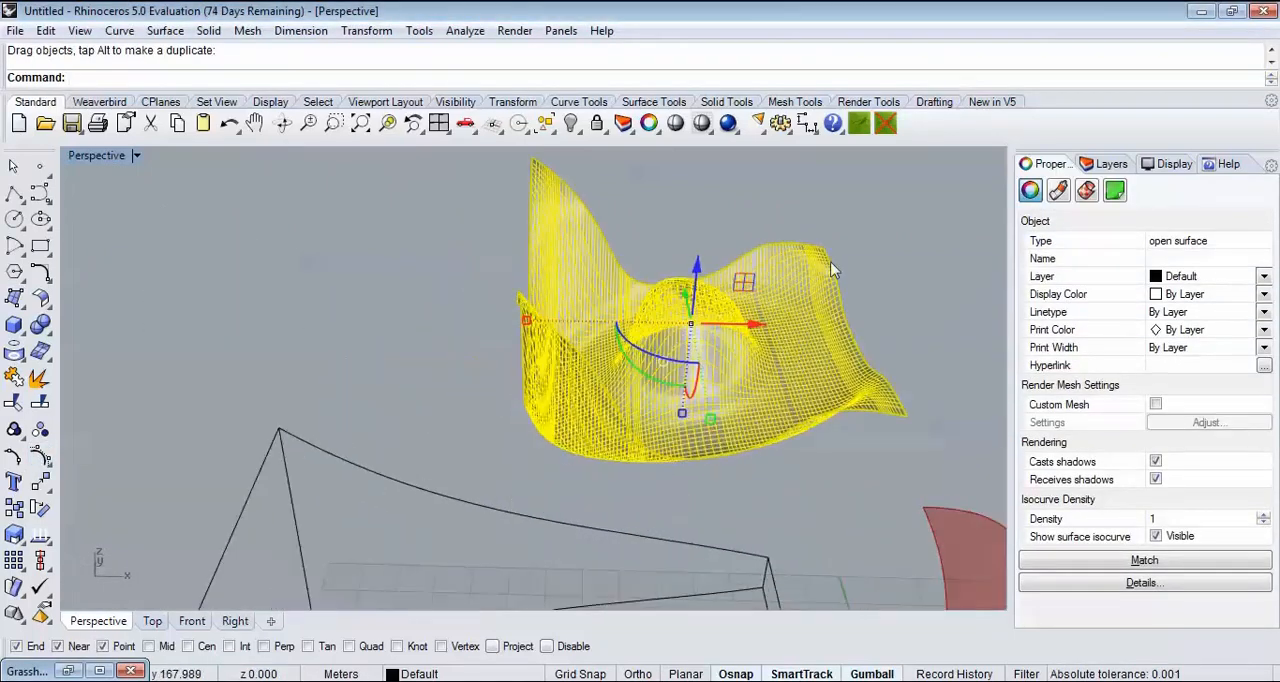
click(757, 326)
click(355, 378)
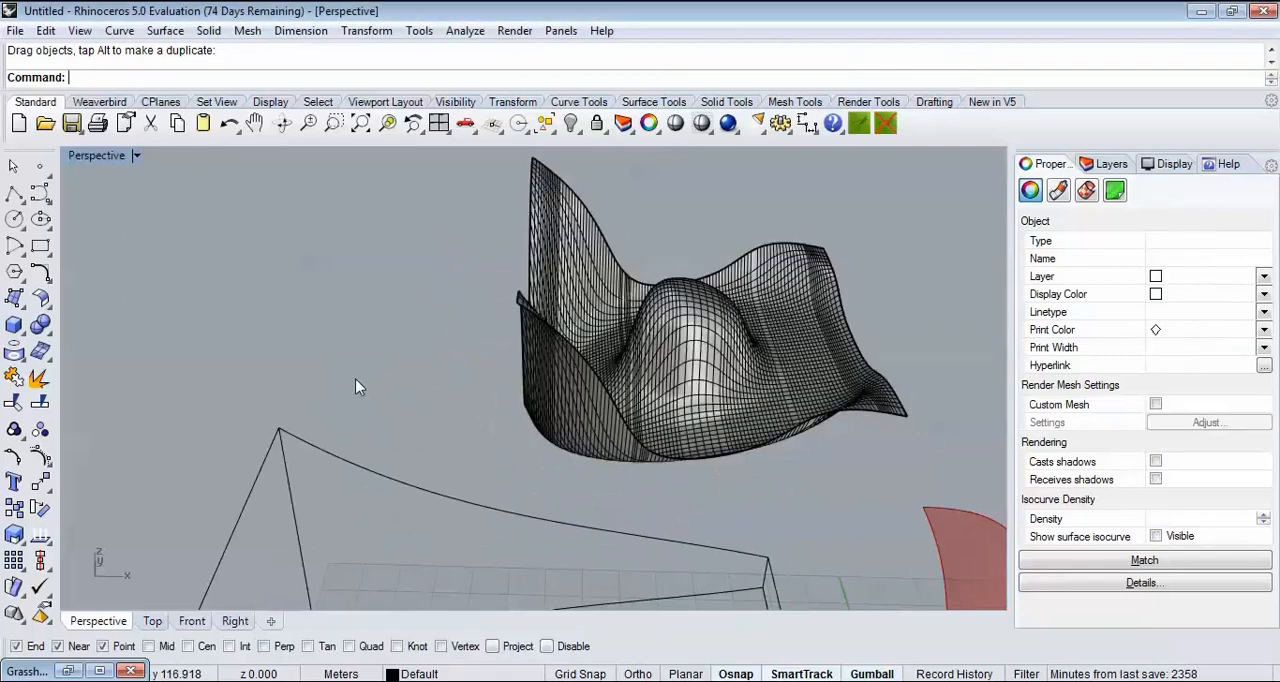
Step: Try rebuilding the deformed surface with the preset point counts, and undo the rebuild
click(657, 366)
text(Reb)
key(Return)
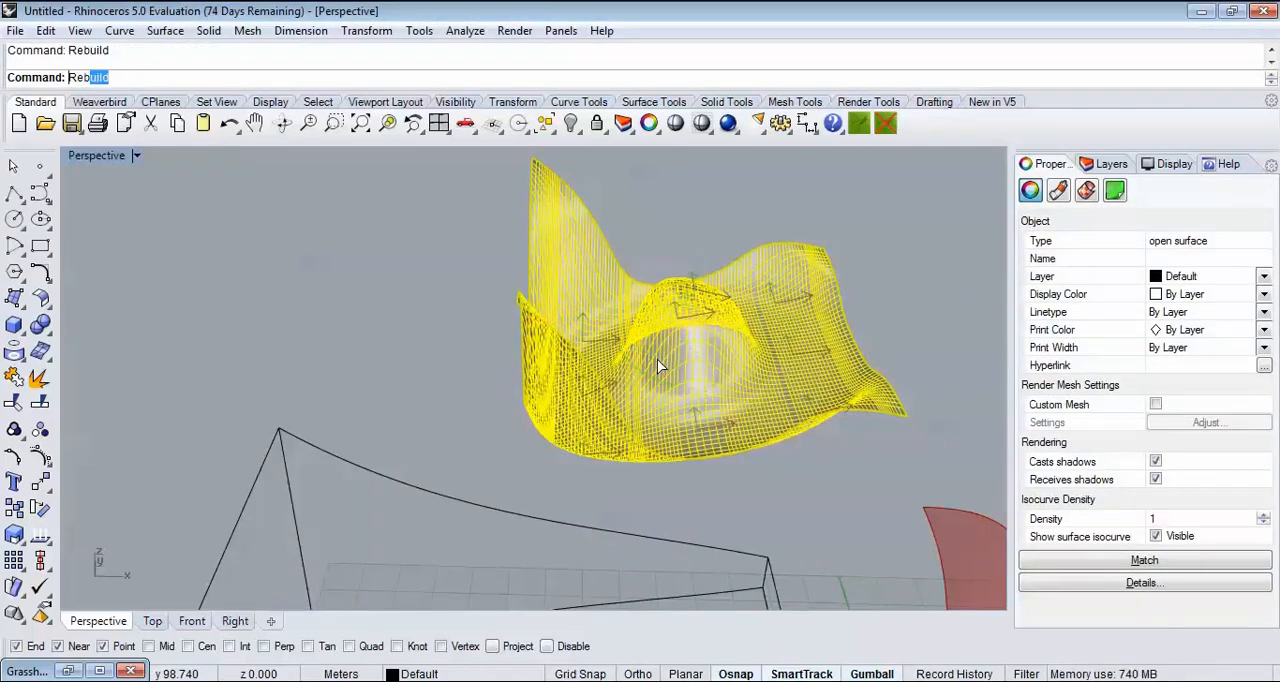
click(587, 482)
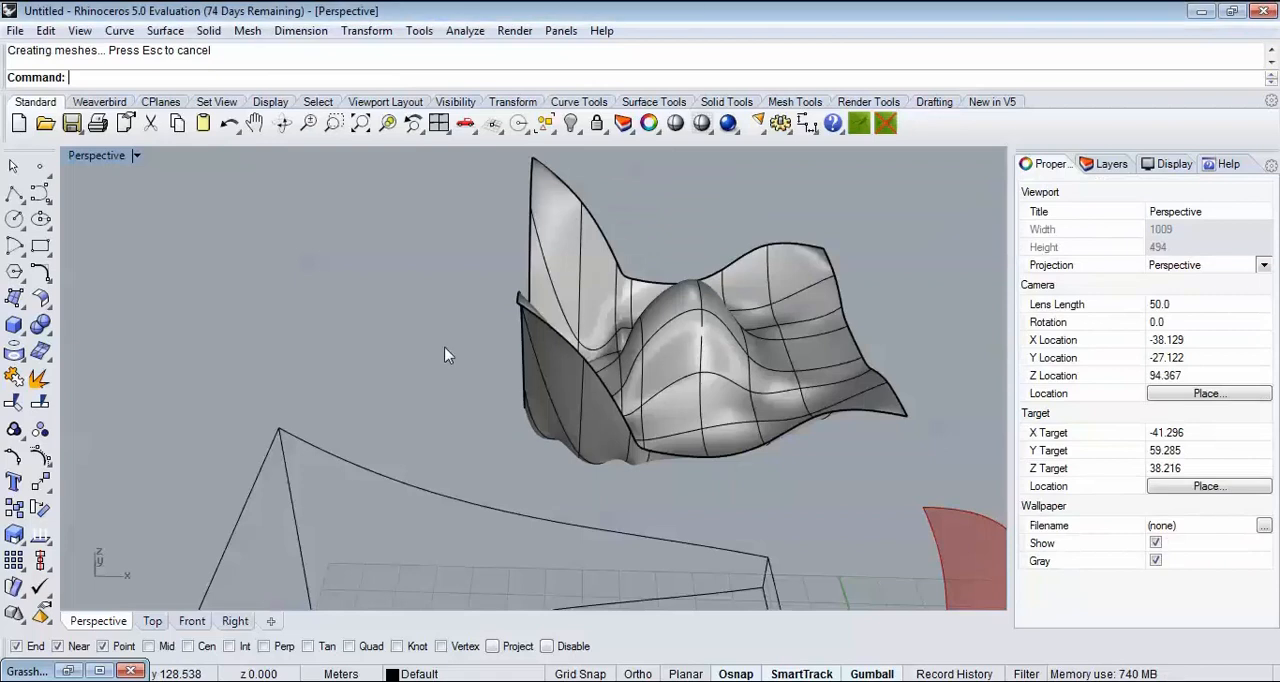
key(ctrl+z)
Step: Rebuild the deformed surface with 30 points in both U and V, keeping degree 3
key(Return)
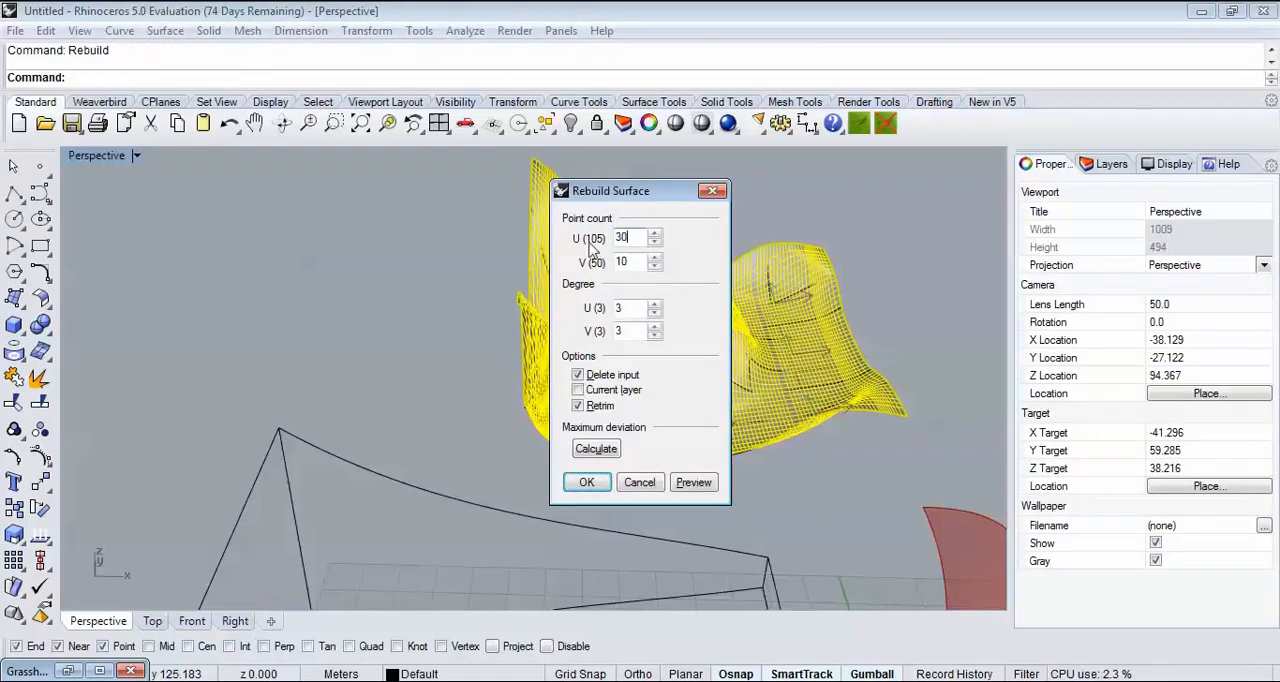
key(Tab)
text(30)
key(Return)
click(468, 400)
Step: Set the Perspective view's display mode to Rendered and view the rebuilt surface
right_drag(468, 400, 657, 485)
right_drag(822, 469, 484, 434)
scroll(484, 434, up, 4)
click(107, 157)
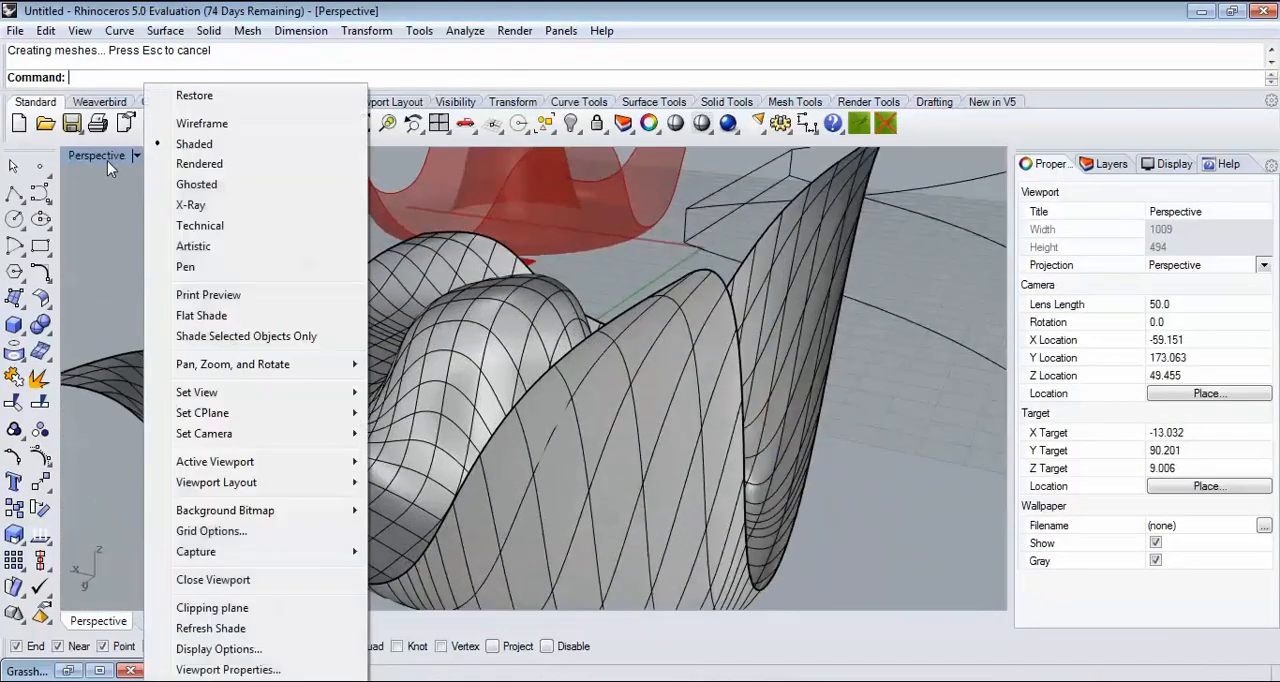
click(214, 164)
right_drag(457, 277, 534, 330)
scroll(657, 403, up, 6)
scroll(506, 376, down, 6)
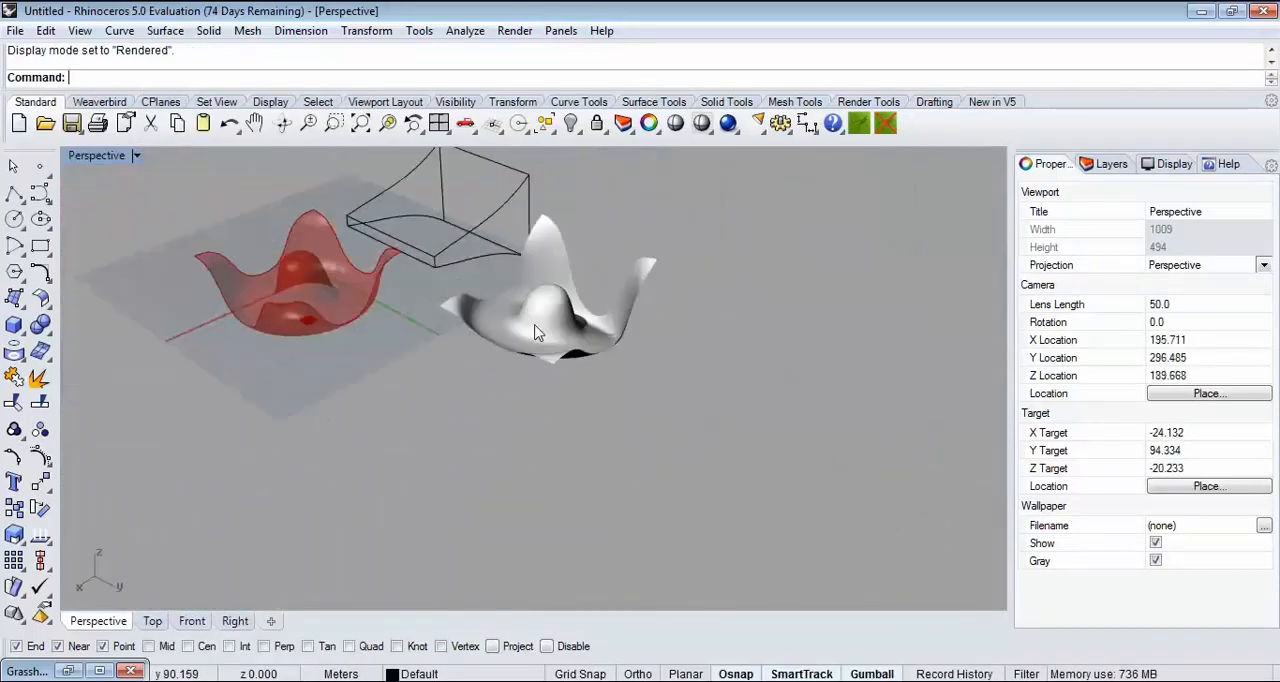
Step: Delete the rebuilt surface and the leftover cage from the Rhino model, keeping only the Grasshopper preview
drag(623, 338, 483, 193)
key(Delete)
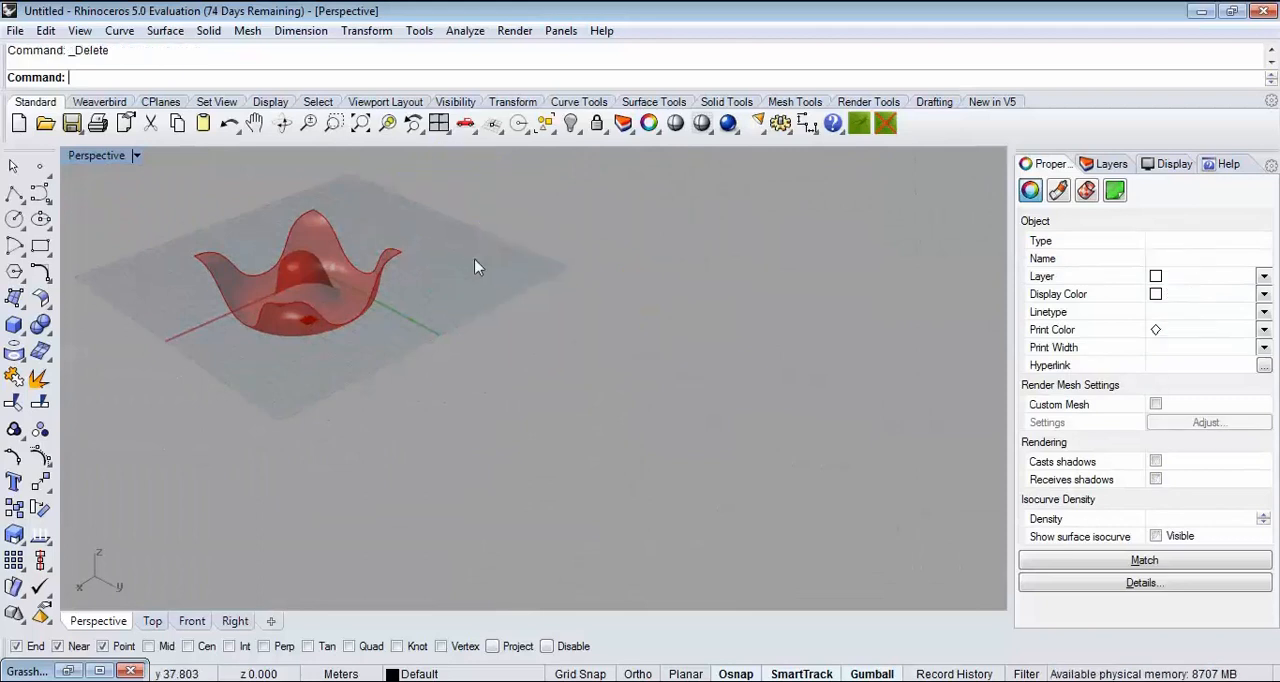
right_drag(477, 266, 760, 294)
scroll(760, 294, down, 6)
scroll(694, 423, up, 8)
shift+right_drag(480, 403, 566, 426)
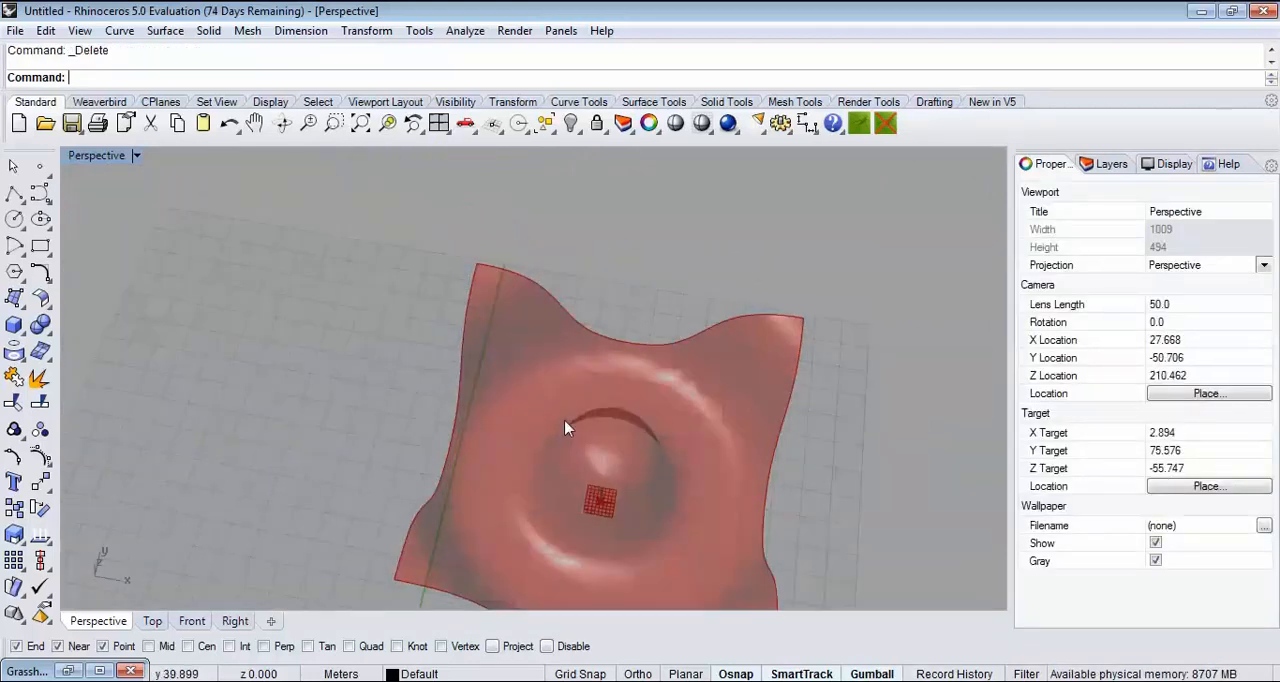
scroll(590, 480, up, 2)
shift+right_drag(603, 532, 380, 398)
Step: Restore the Grasshopper window and show free canvas space around the Surface From Points component
click(68, 672)
right_drag(383, 497, 418, 432)
right_drag(869, 428, 899, 455)
scroll(879, 422, down, 4)
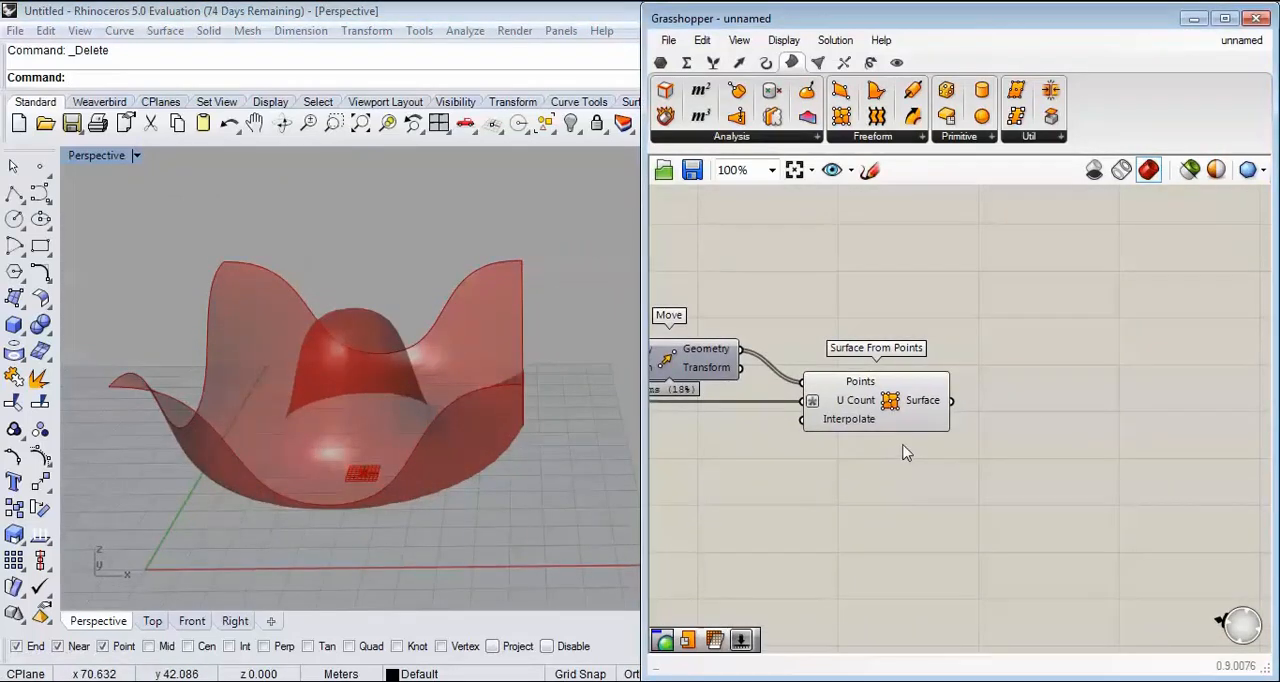
Step: Switch to KMPlayer to review the contour table reference image, and return to the modelling windows
click(560, 680)
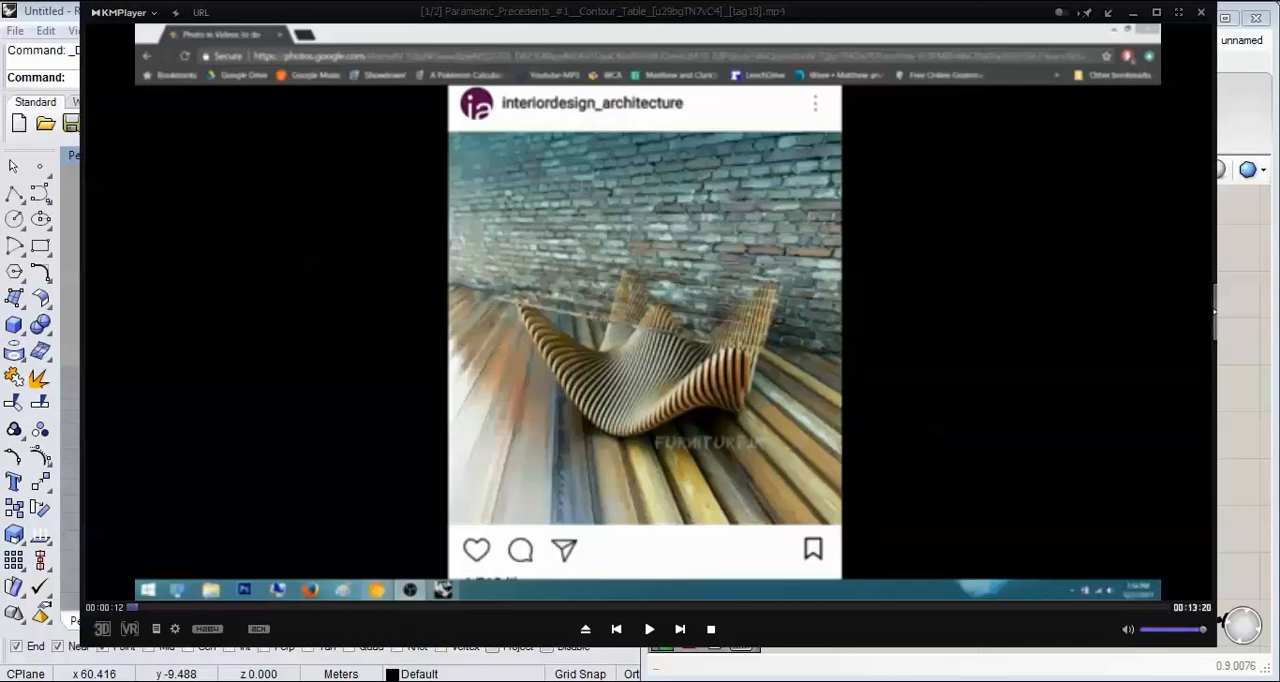
click(560, 680)
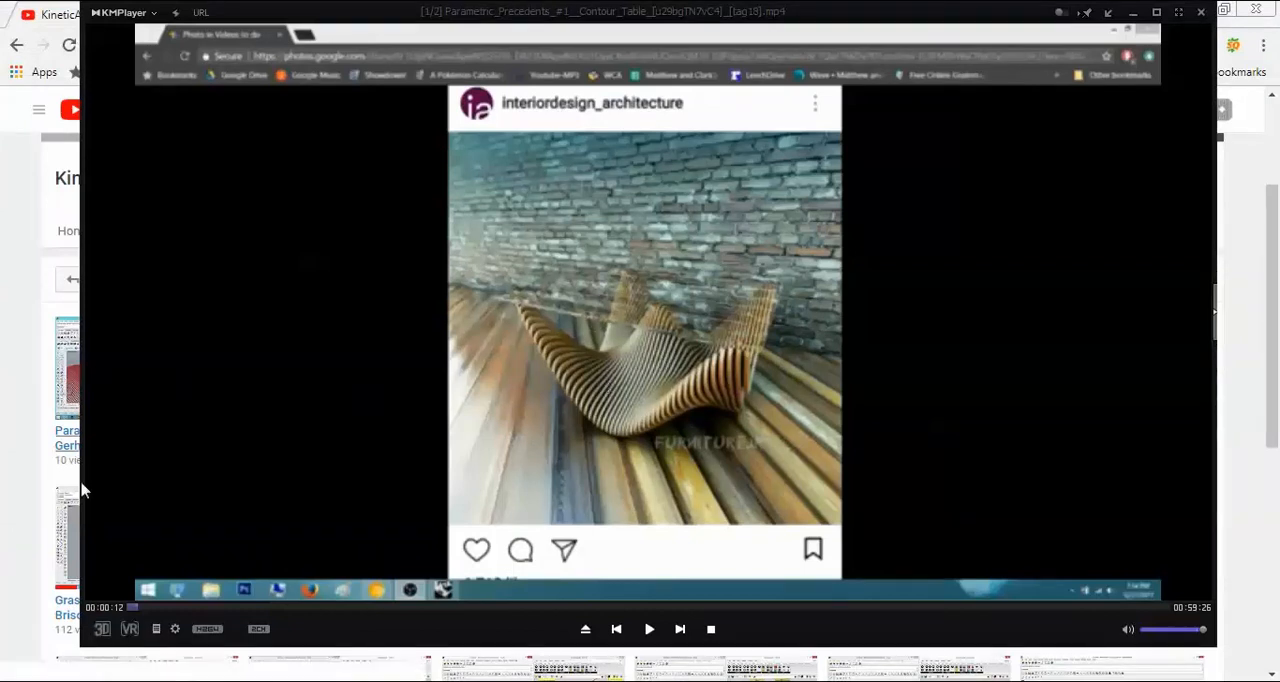
click(219, 661)
Step: Examine the previewed surface's curved corner edge up close and its overall shape from above
scroll(437, 418, up, 3)
right_drag(403, 411, 373, 258)
scroll(373, 258, up, 2)
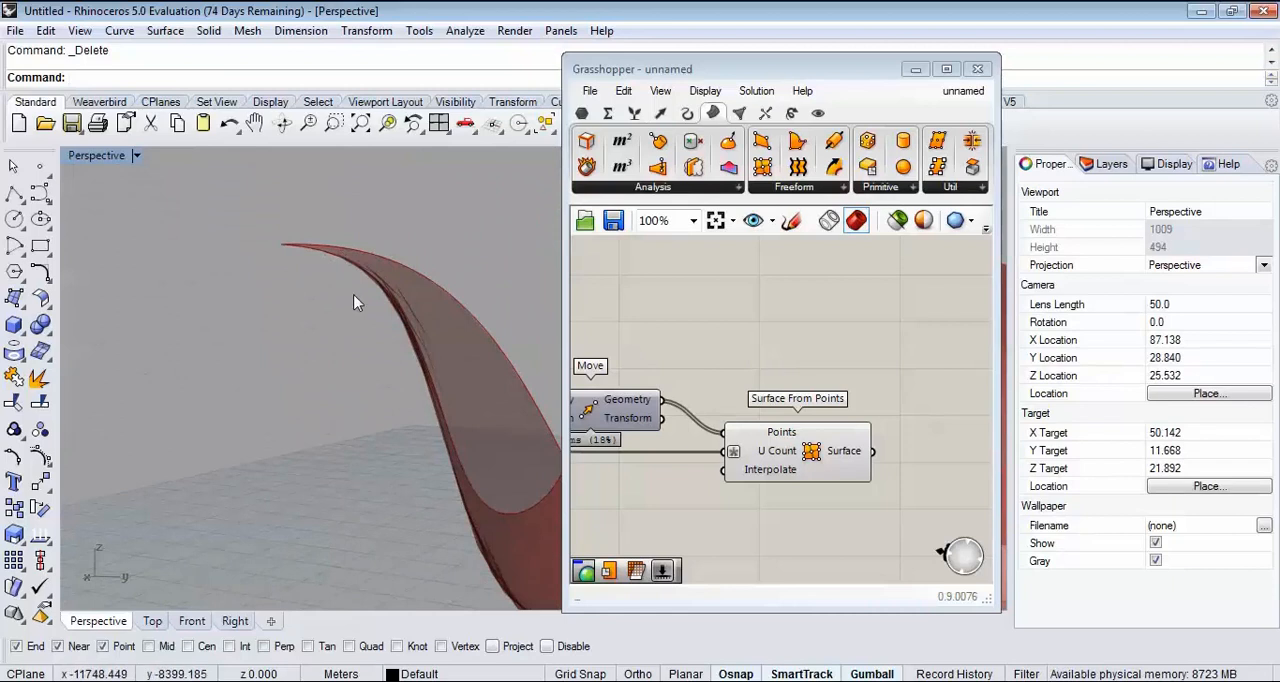
mouse_move(372, 237)
mouse_down()
mouse_move(309, 217)
mouse_move(260, 268)
mouse_move(414, 359)
mouse_up()
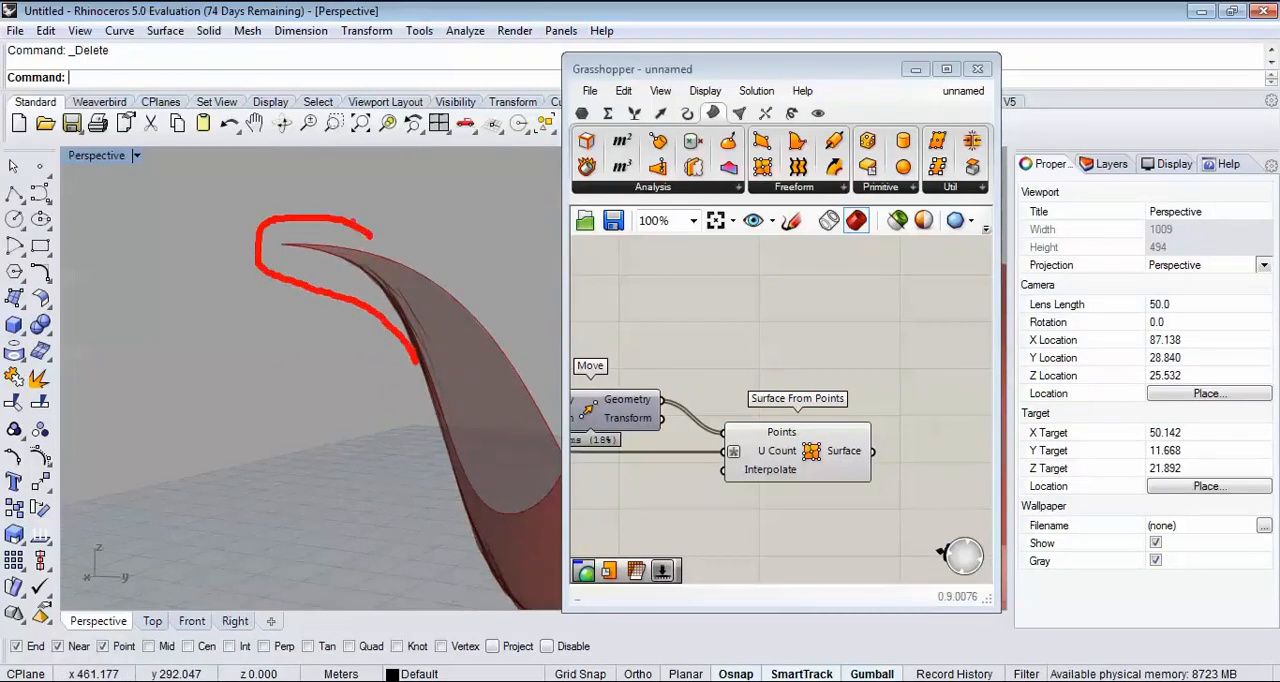
drag(352, 218, 496, 355)
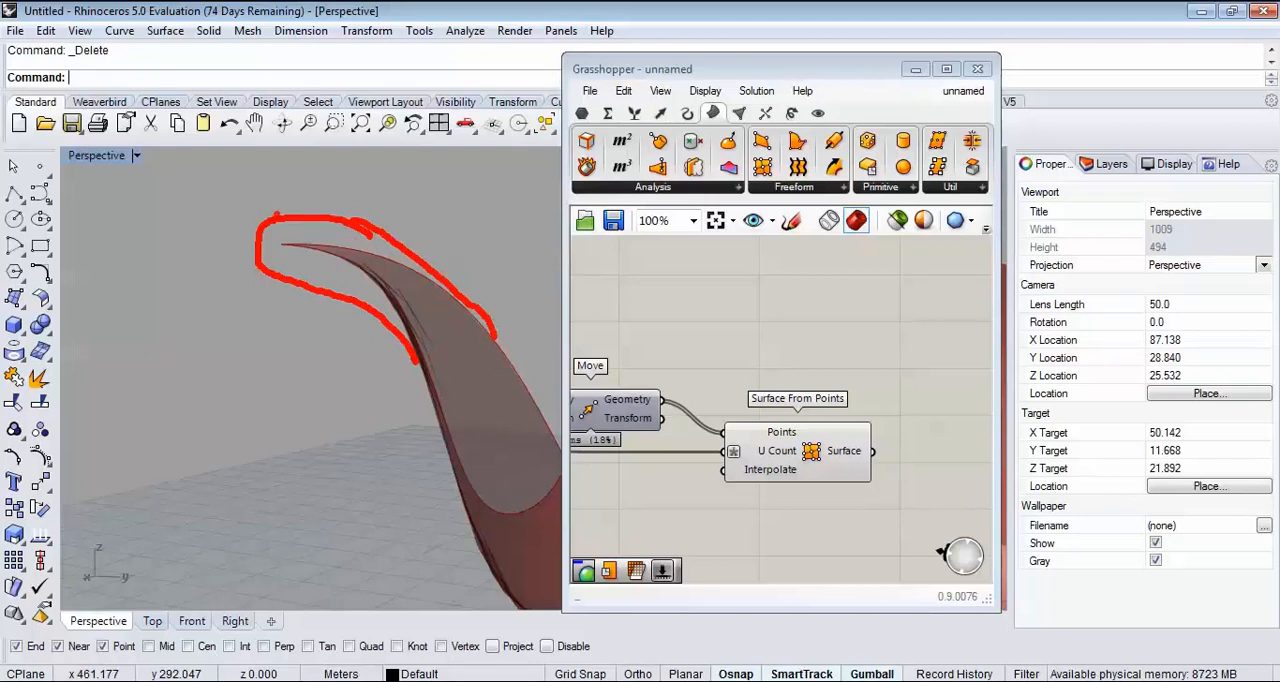
mouse_move(351, 308)
right_down()
mouse_move(434, 320)
mouse_move(234, 360)
mouse_move(306, 357)
mouse_move(362, 404)
right_up()
scroll(460, 417, up, 4)
shift+right_drag(460, 417, 362, 371)
scroll(362, 371, down, 6)
right_drag(806, 408, 762, 385)
scroll(795, 395, up, 3)
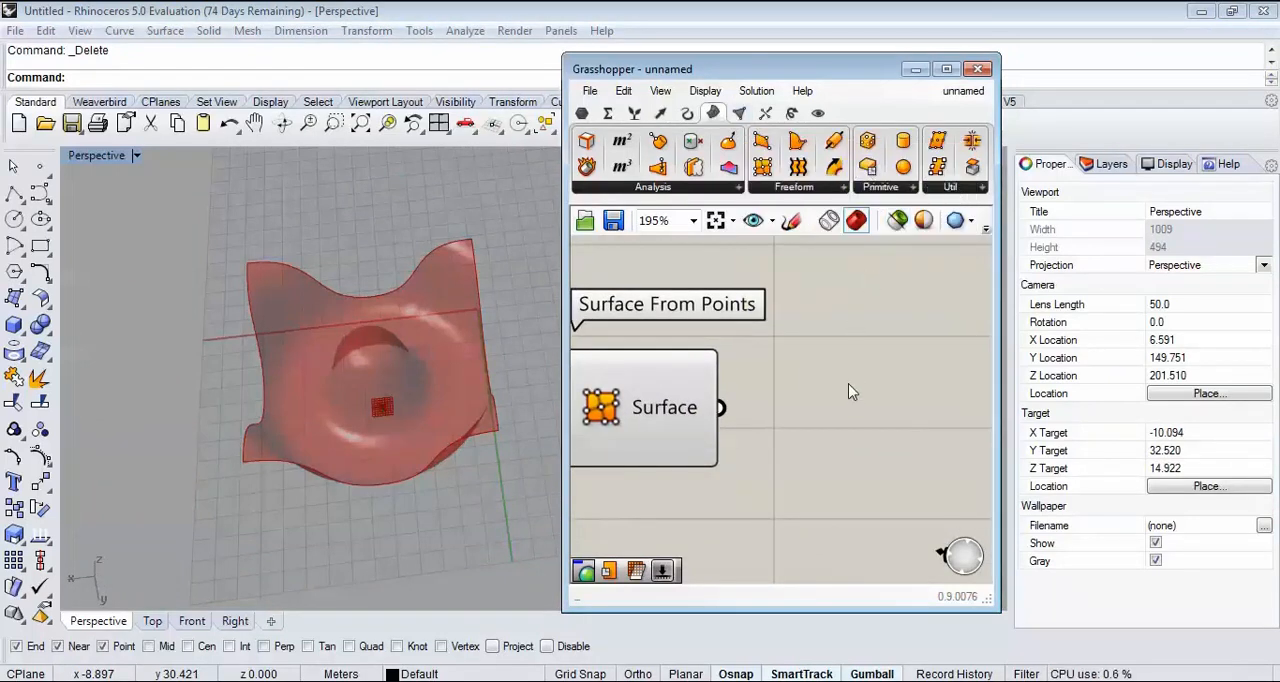
Step: Add a Mesh Surface component to the canvas beside Surface From Points
click(739, 113)
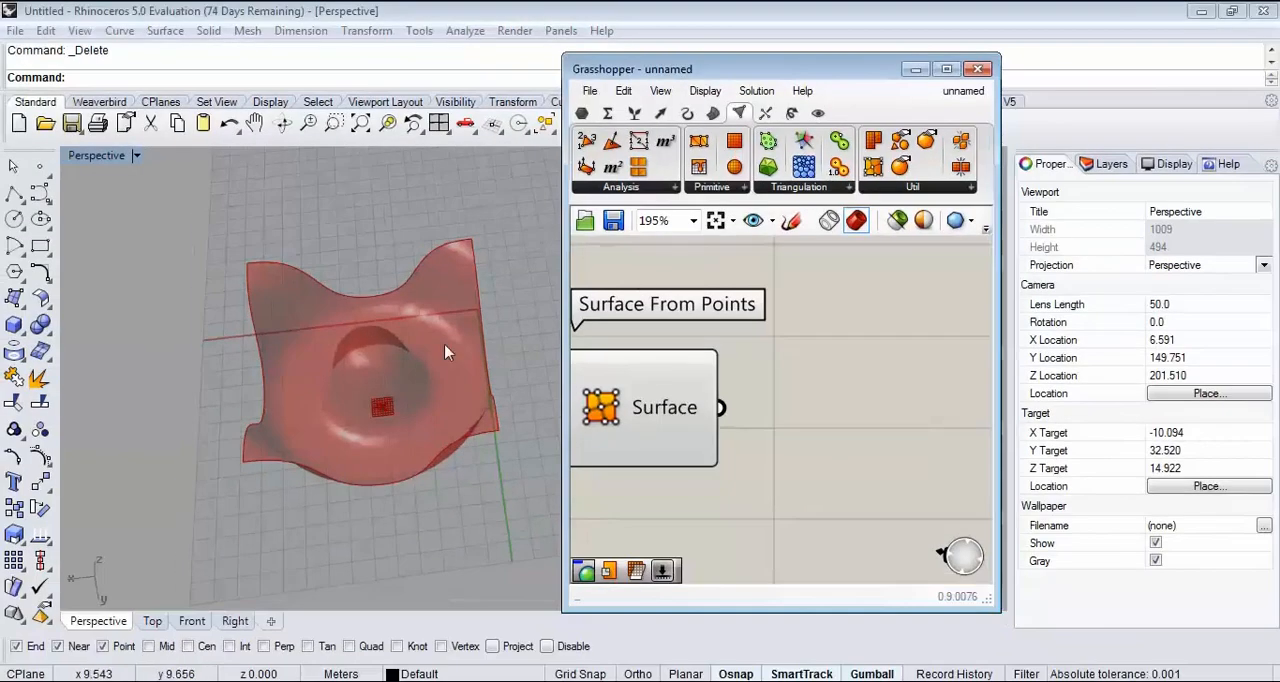
right_drag(445, 345, 299, 386)
scroll(286, 329, up, 6)
scroll(310, 400, up, 4)
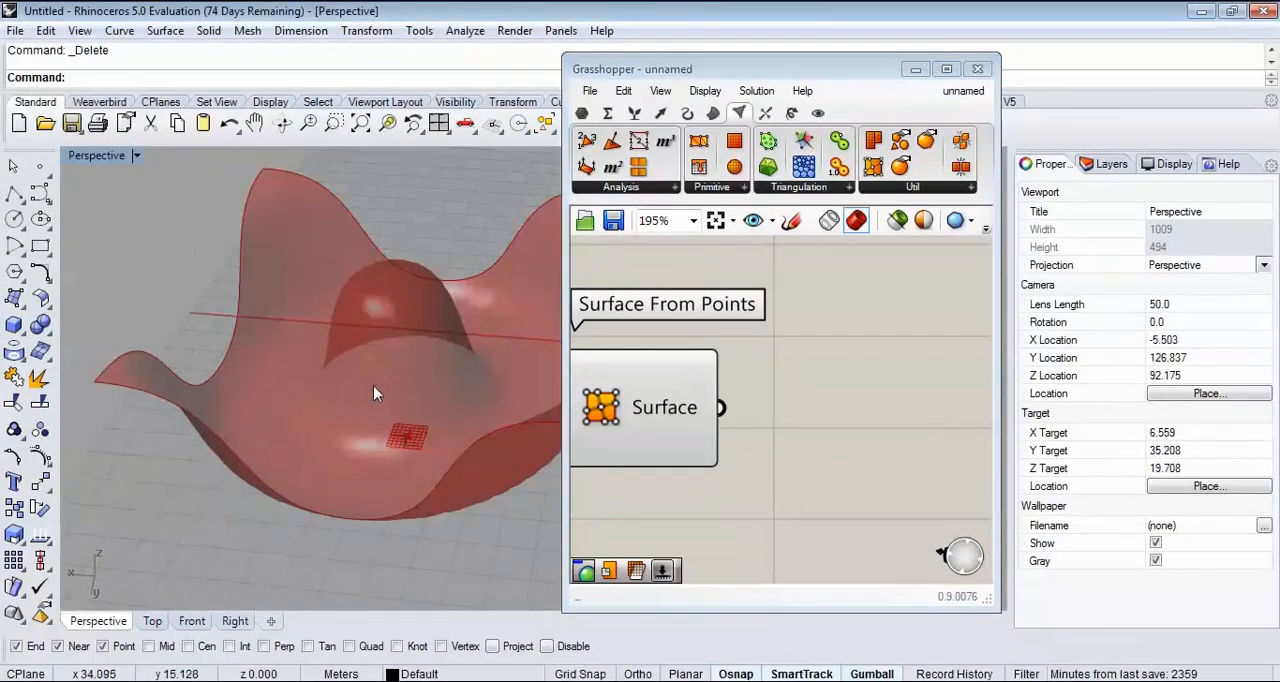
scroll(246, 431, down, 6)
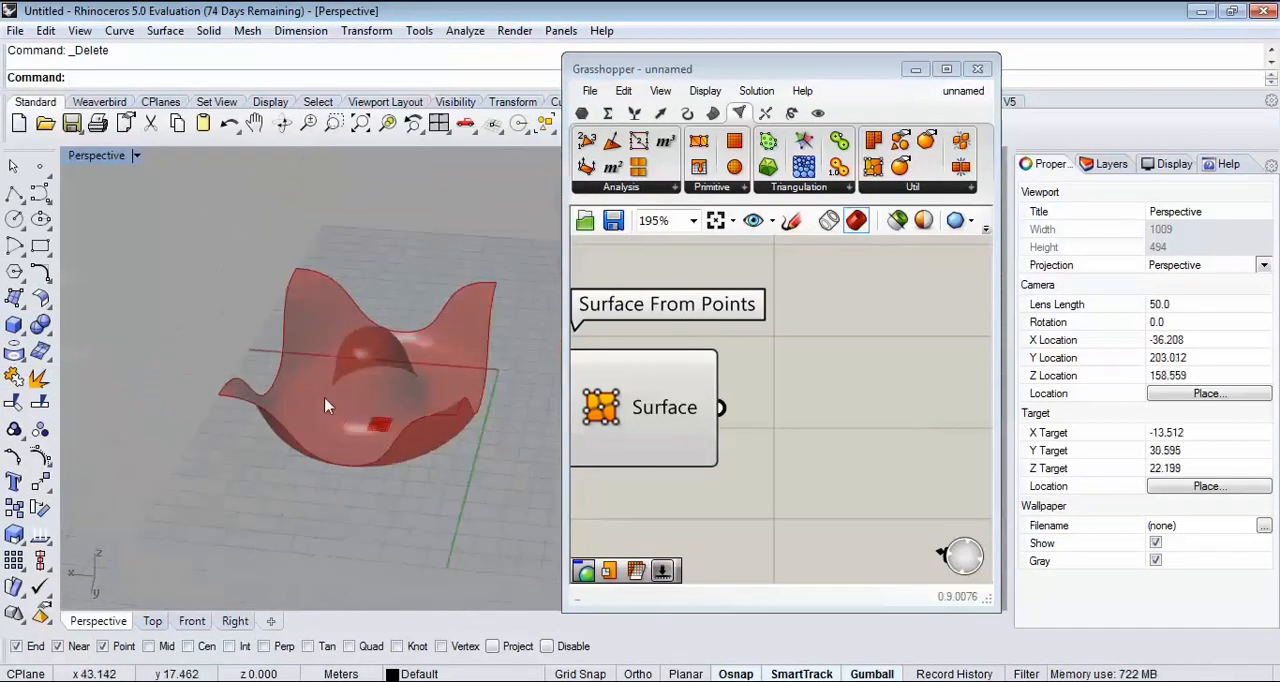
right_drag(322, 398, 299, 418)
scroll(299, 416, up, 5)
scroll(299, 424, up, 3)
click(808, 410)
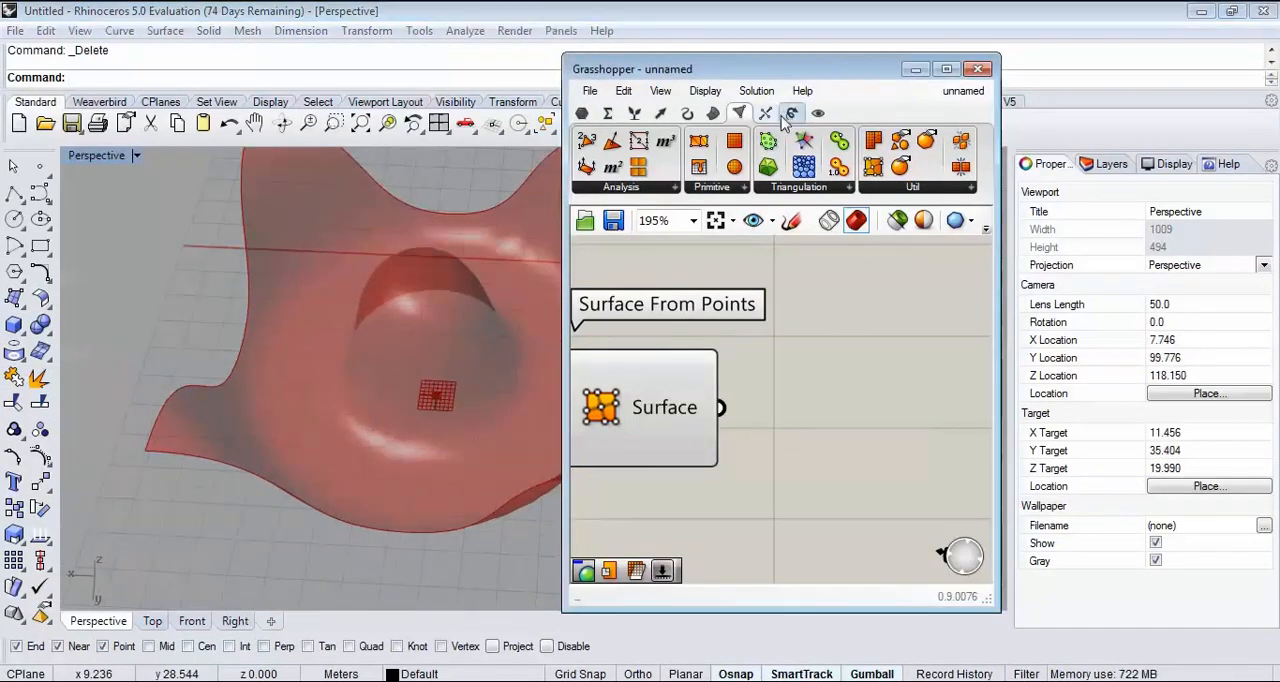
click(905, 187)
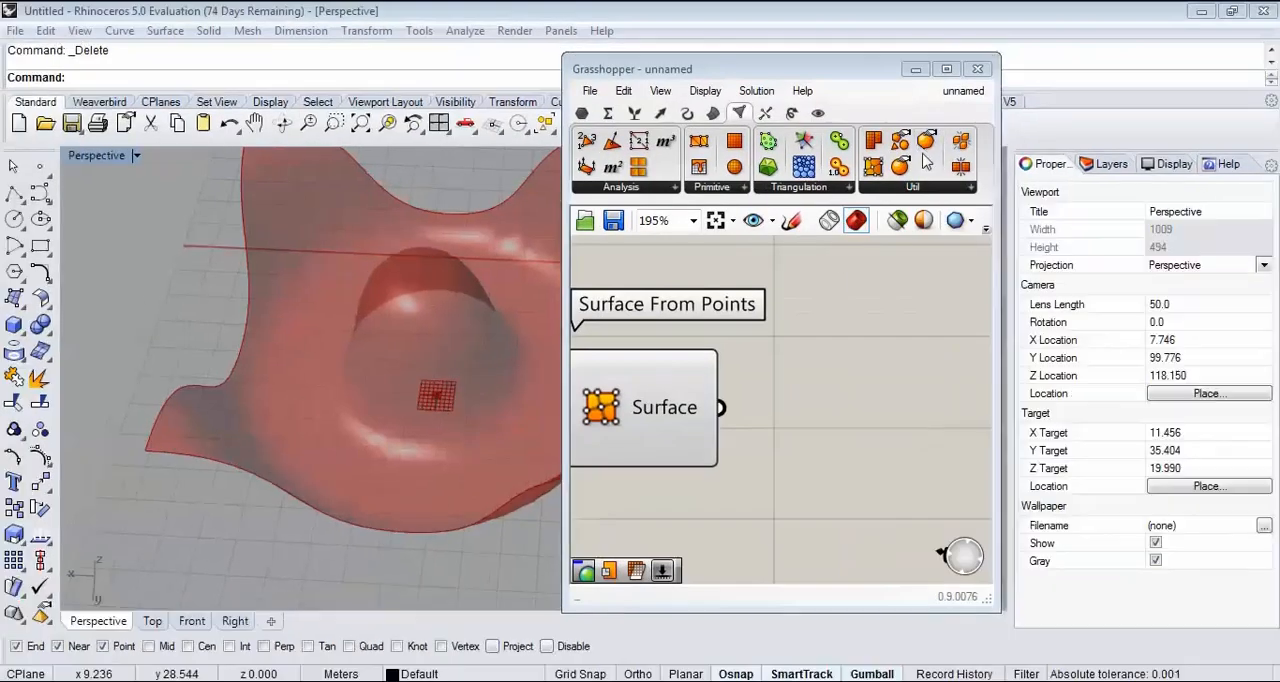
click(925, 185)
click(946, 247)
click(909, 434)
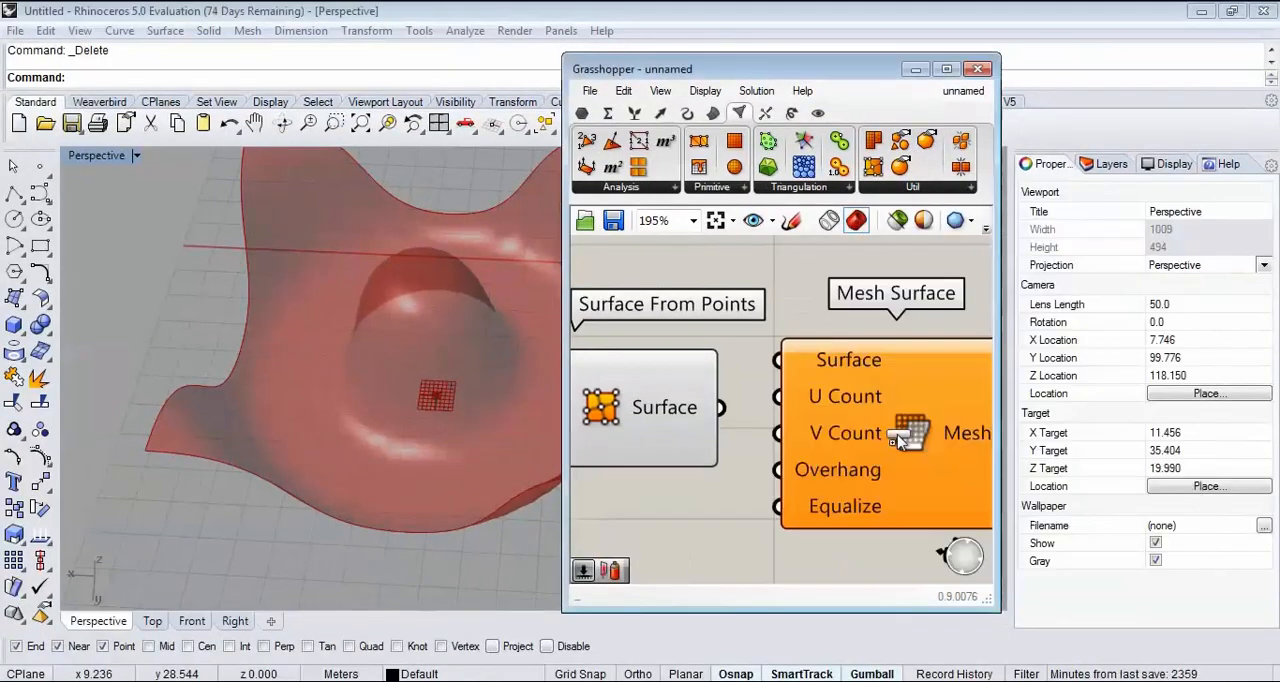
Step: Connect the Surface From Points output to Mesh Surface's Surface input and turn off the Surface From Points preview
right_drag(909, 434, 841, 318)
drag(769, 304, 838, 376)
drag(656, 296, 778, 317)
scroll(716, 372, down, 3)
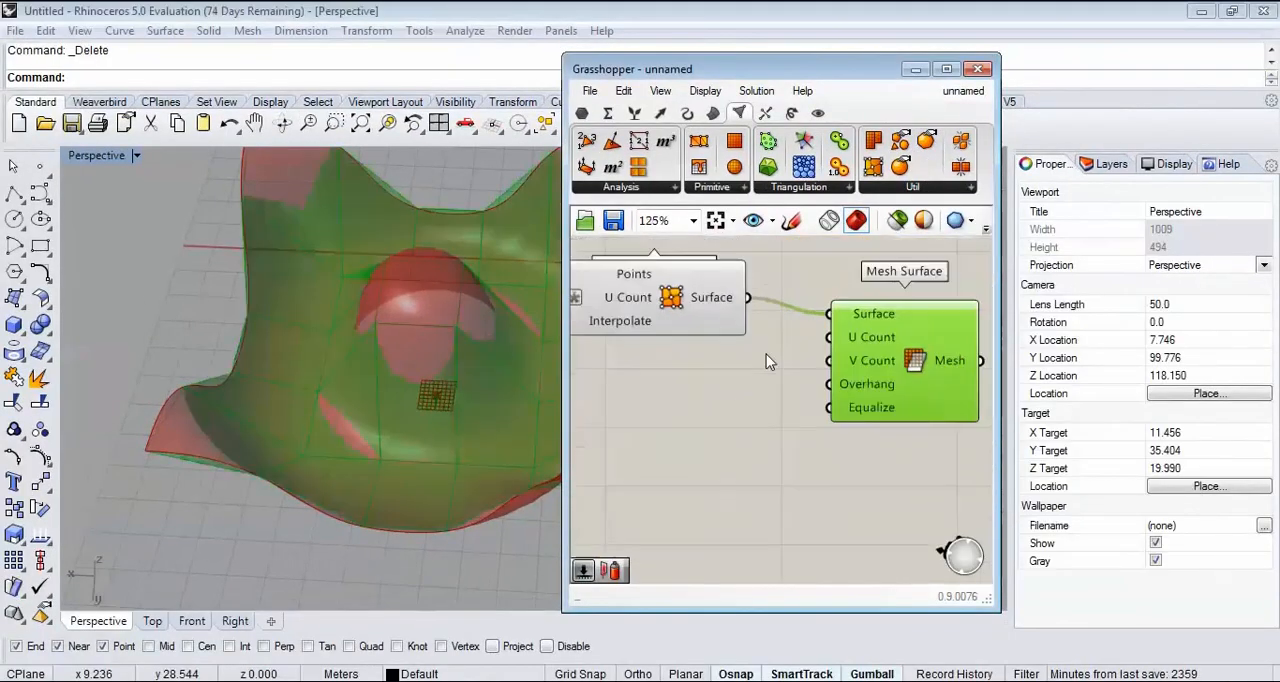
click(687, 350)
Step: Add a number slider set to 30 and connect it to Mesh Surface's U Count and V Count inputs
right_drag(388, 432, 385, 330)
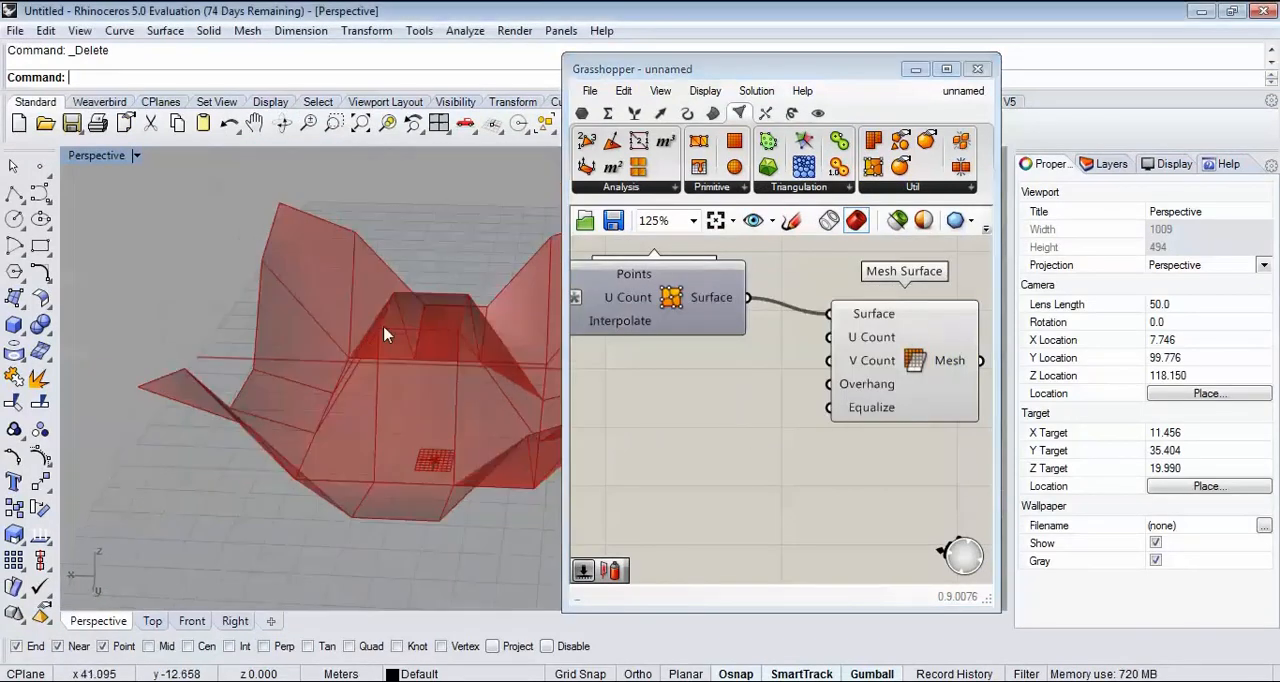
scroll(713, 370, up, 2)
right_drag(725, 377, 806, 366)
scroll(817, 351, up, 1)
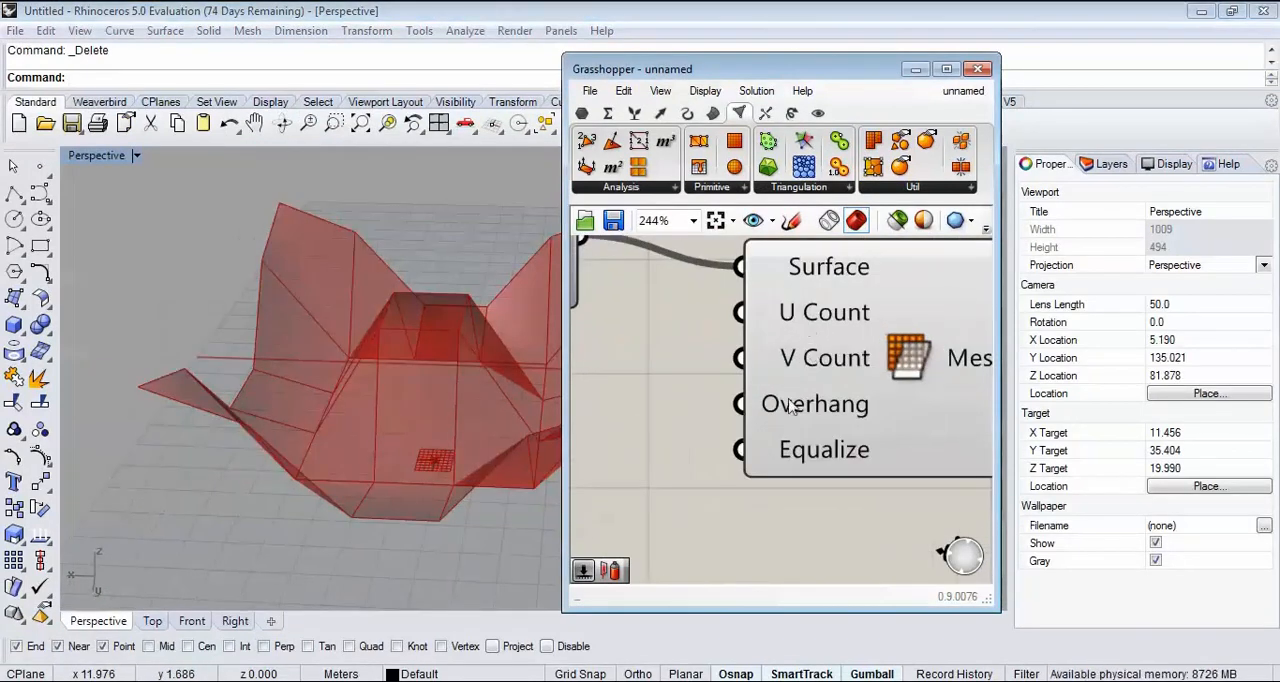
scroll(685, 397, down, 1)
right_drag(680, 397, 833, 420)
double_click(735, 426)
text(Number Slider)
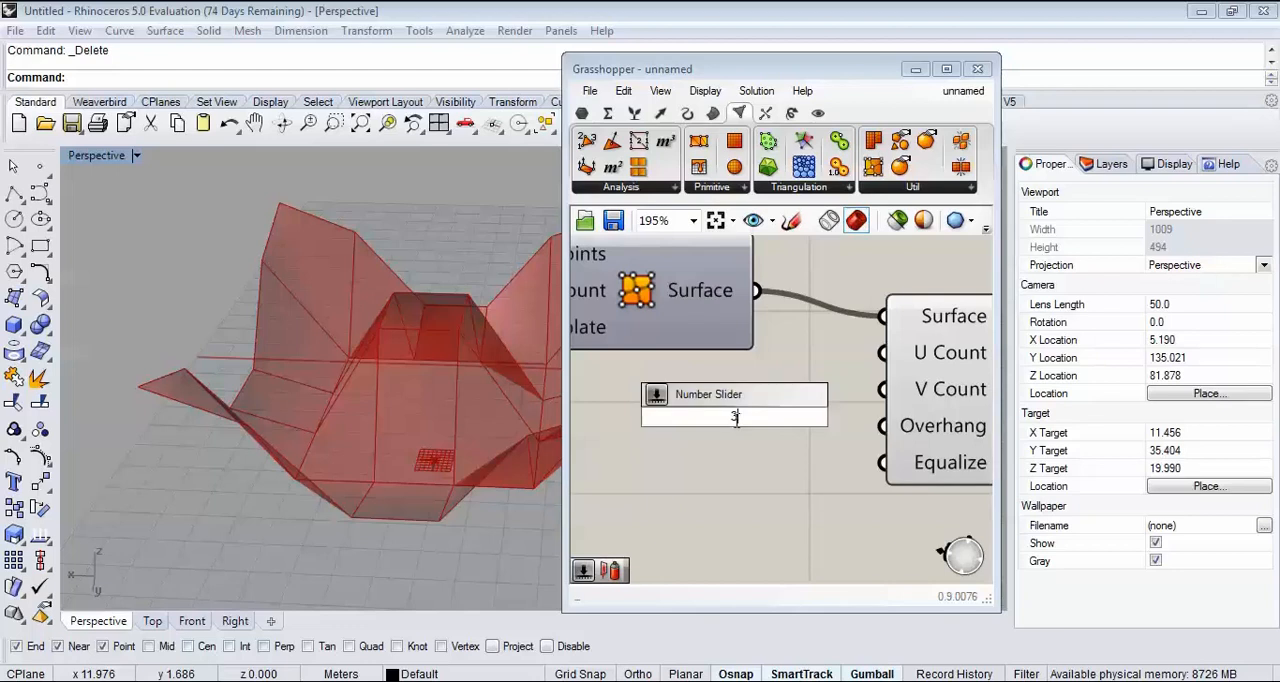
key(Return)
drag(870, 411, 882, 353)
drag(811, 390, 885, 389)
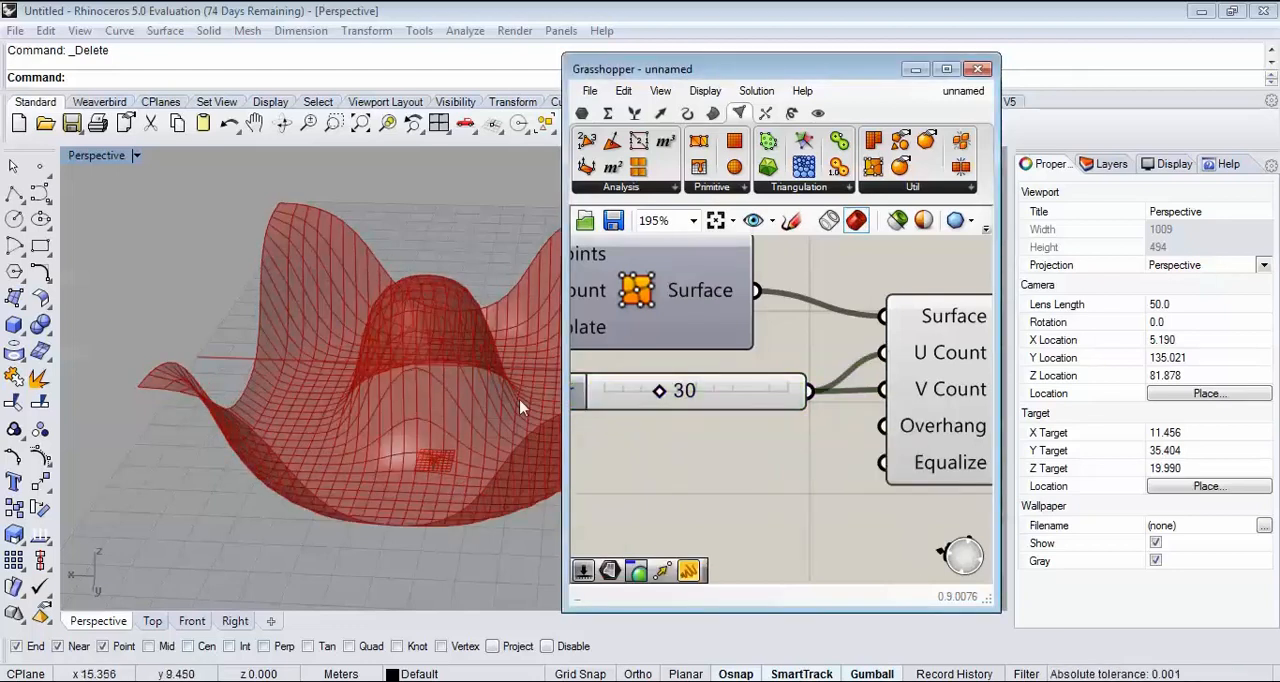
Step: Bake the Mesh Surface component's mesh into the Rhino document
right_drag(517, 407, 242, 407)
scroll(149, 426, down, 4)
right_drag(149, 426, 336, 382)
scroll(236, 400, up, 5)
scroll(336, 382, down, 6)
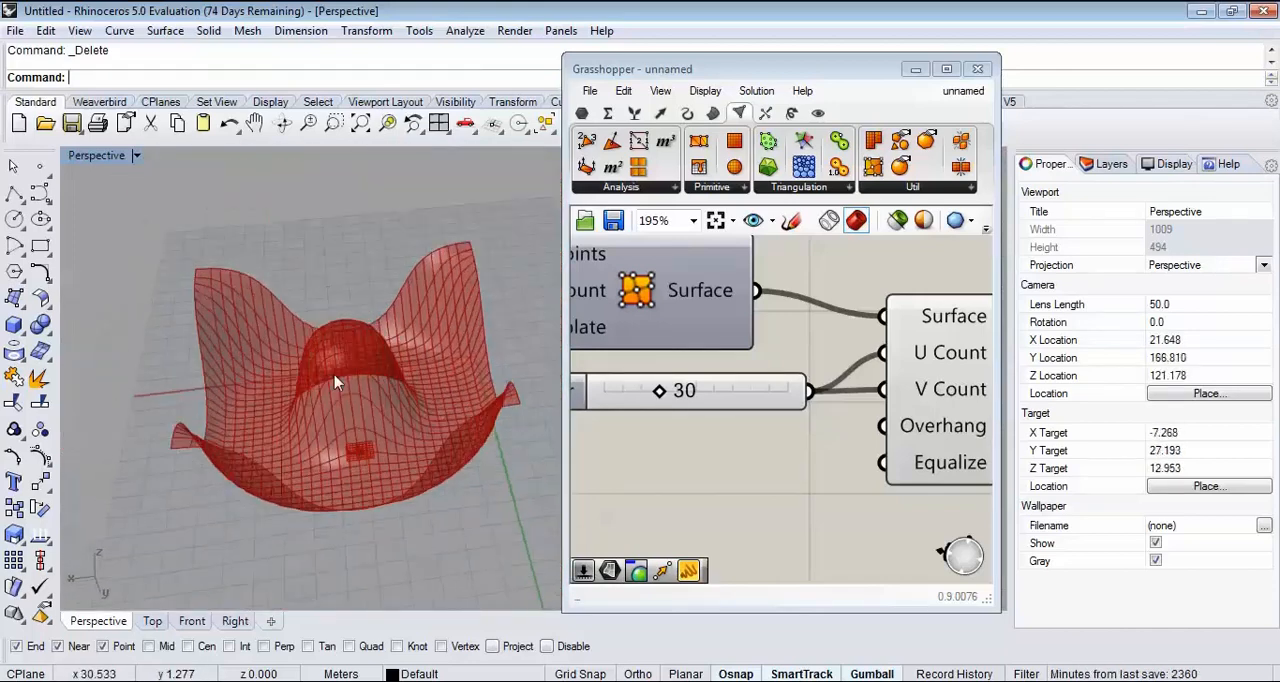
scroll(335, 376, up, 2)
right_drag(967, 377, 748, 375)
right_click(849, 387)
click(866, 424)
click(886, 593)
Step: Move the baked mesh away from the red preview and examine its central bump up close
right_drag(507, 410, 474, 338)
scroll(448, 295, down, 8)
right_drag(446, 298, 437, 387)
drag(436, 382, 288, 390)
key(Escape)
scroll(270, 381, up, 12)
right_drag(290, 448, 287, 318)
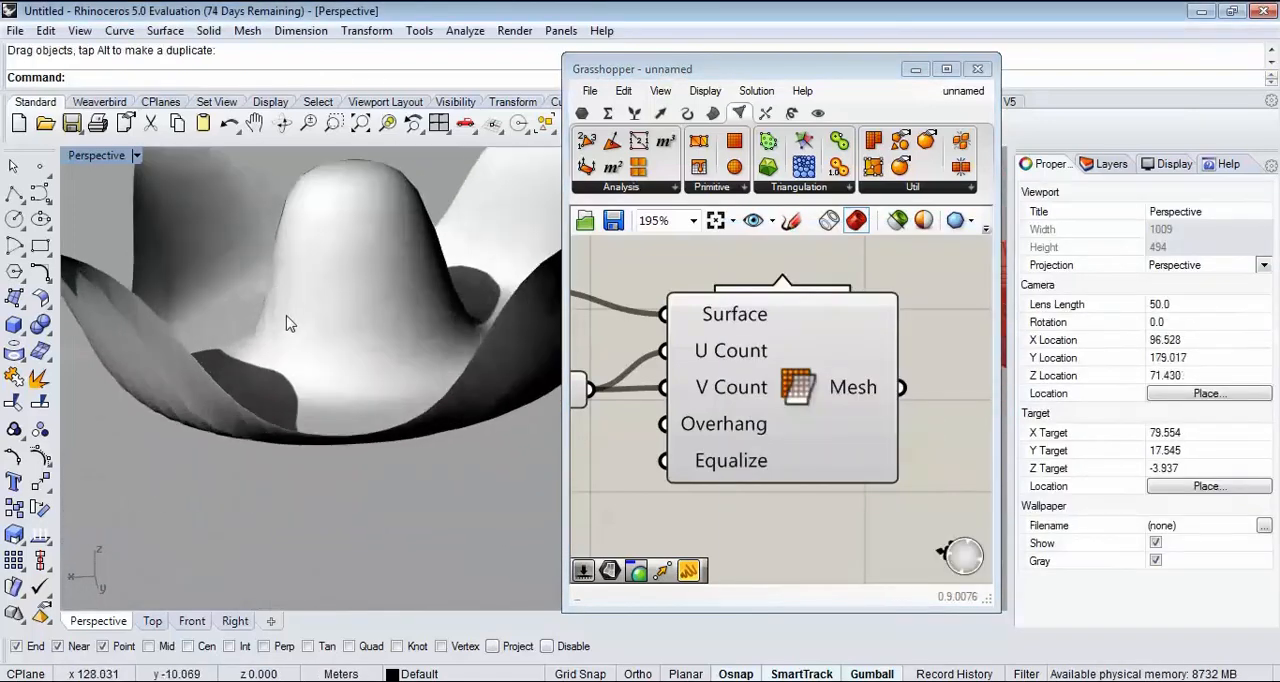
Step: Set the Perspective viewport to Shaded display, inspect the baked mesh's faces, and delete that mesh
click(130, 157)
click(206, 149)
right_drag(312, 215, 362, 424)
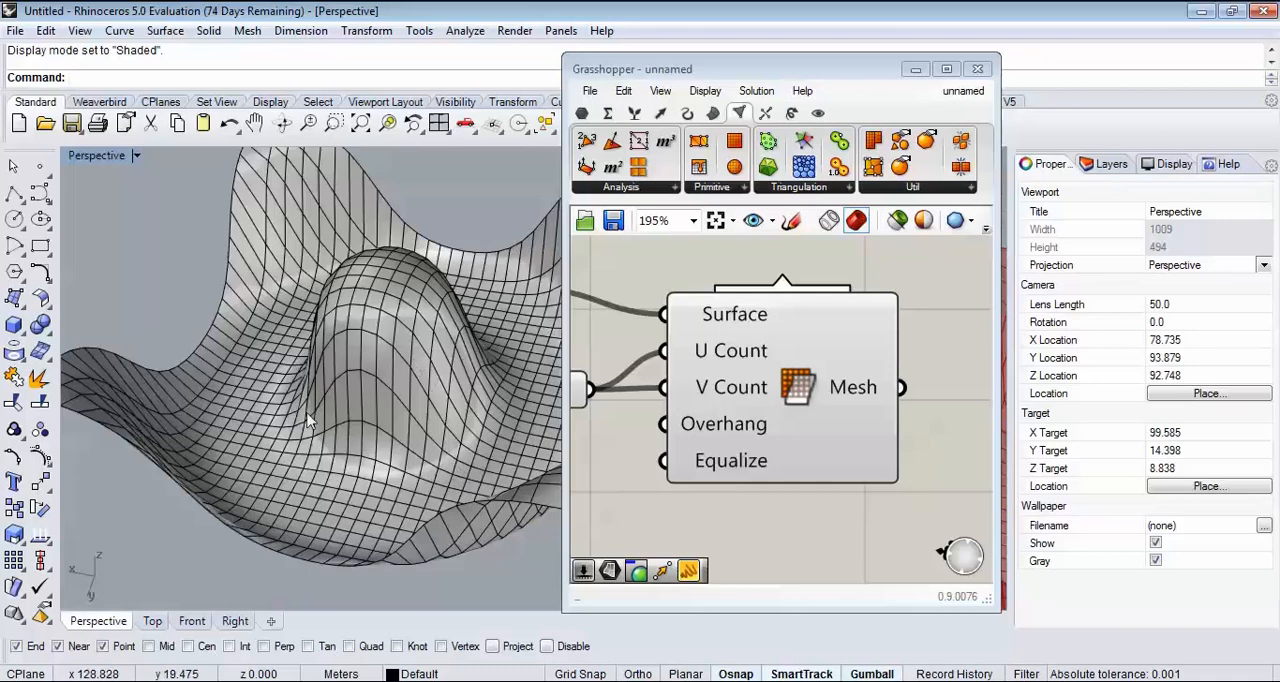
scroll(370, 476, down, 8)
click(306, 458)
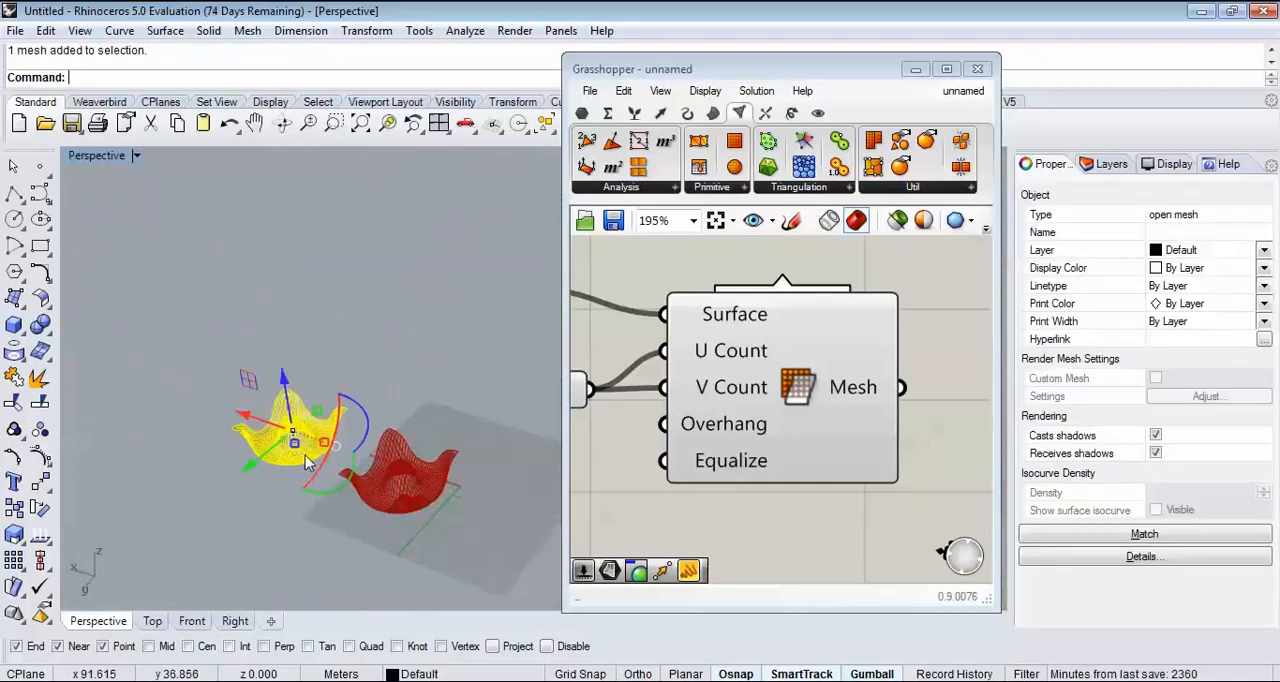
key(Delete)
Step: Arrange the Grasshopper window beside the Rhino viewport and examine the mesh preview from several angles
scroll(452, 540, up, 10)
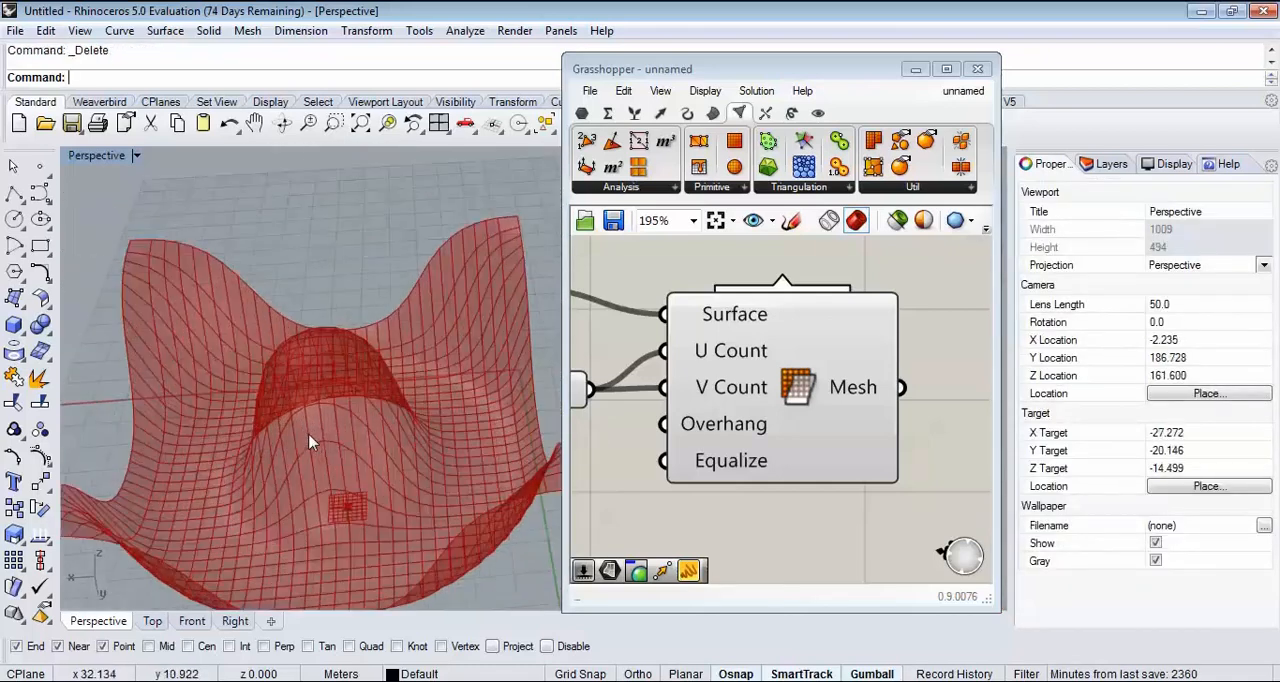
drag(805, 72, 1278, 40)
mouse_move(443, 366)
right_down()
mouse_move(486, 291)
mouse_move(432, 428)
mouse_move(443, 326)
mouse_move(431, 360)
right_up()
scroll(432, 358, down, 3)
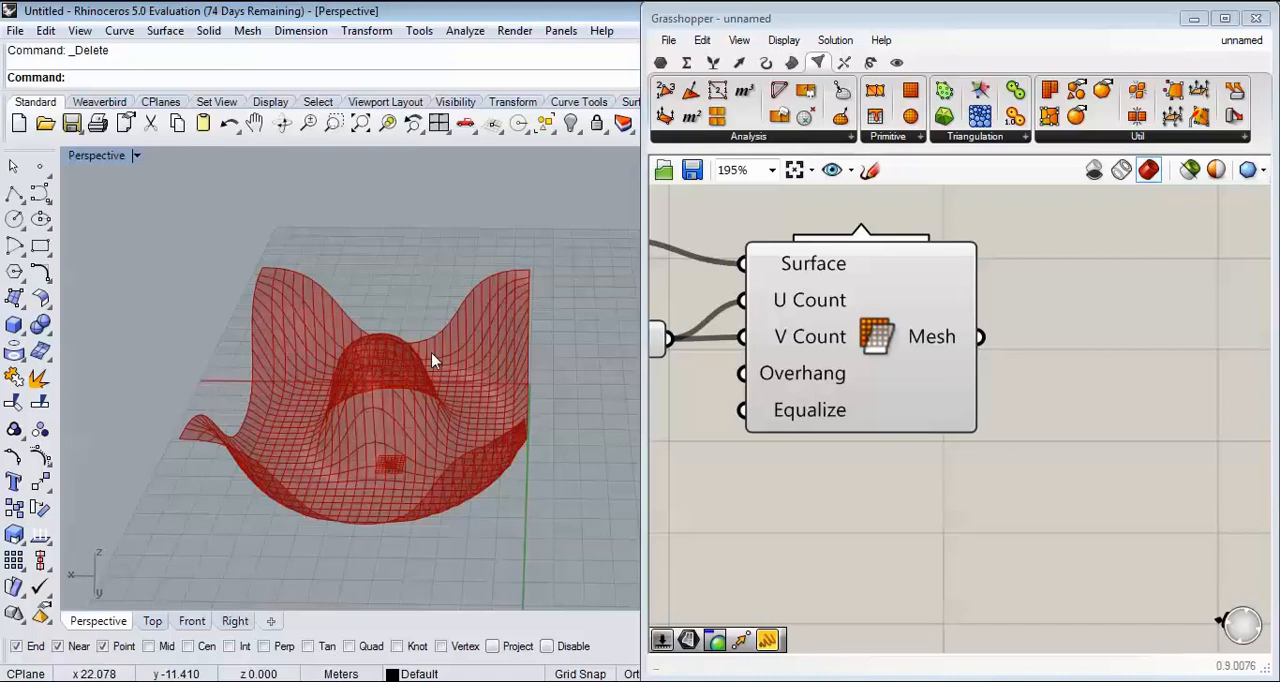
right_drag(416, 416, 417, 362)
scroll(418, 361, up, 5)
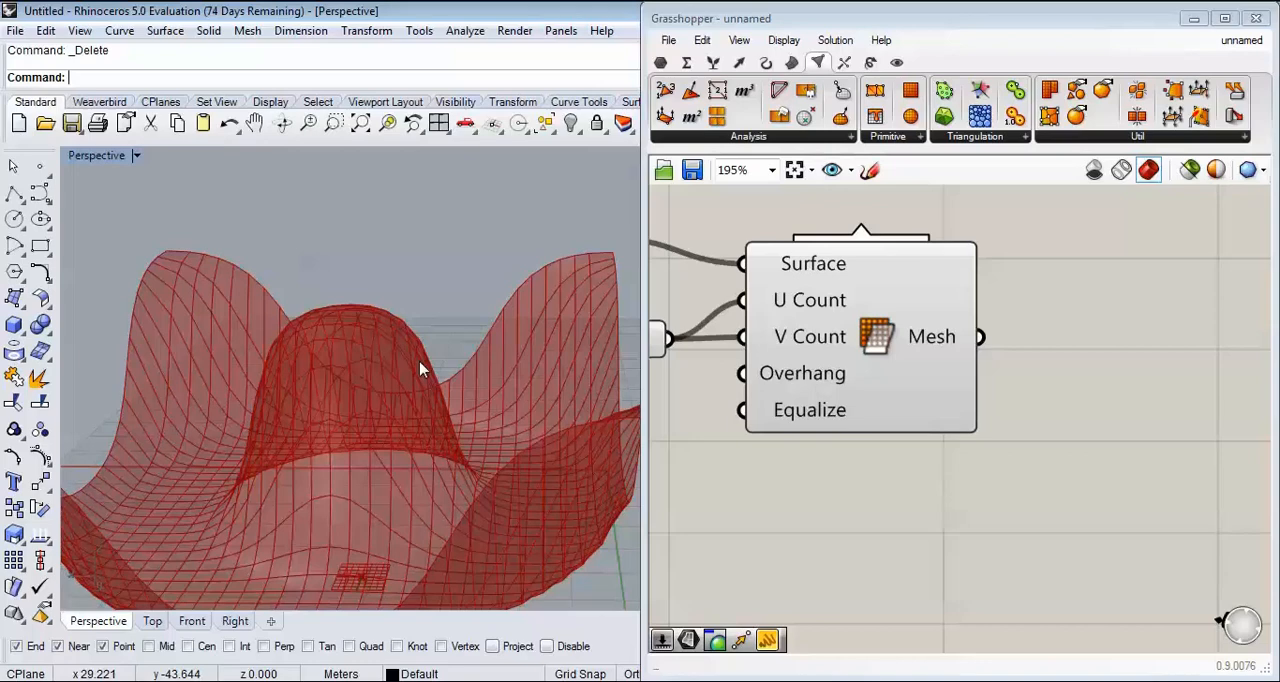
scroll(449, 371, down, 3)
right_drag(449, 371, 455, 460)
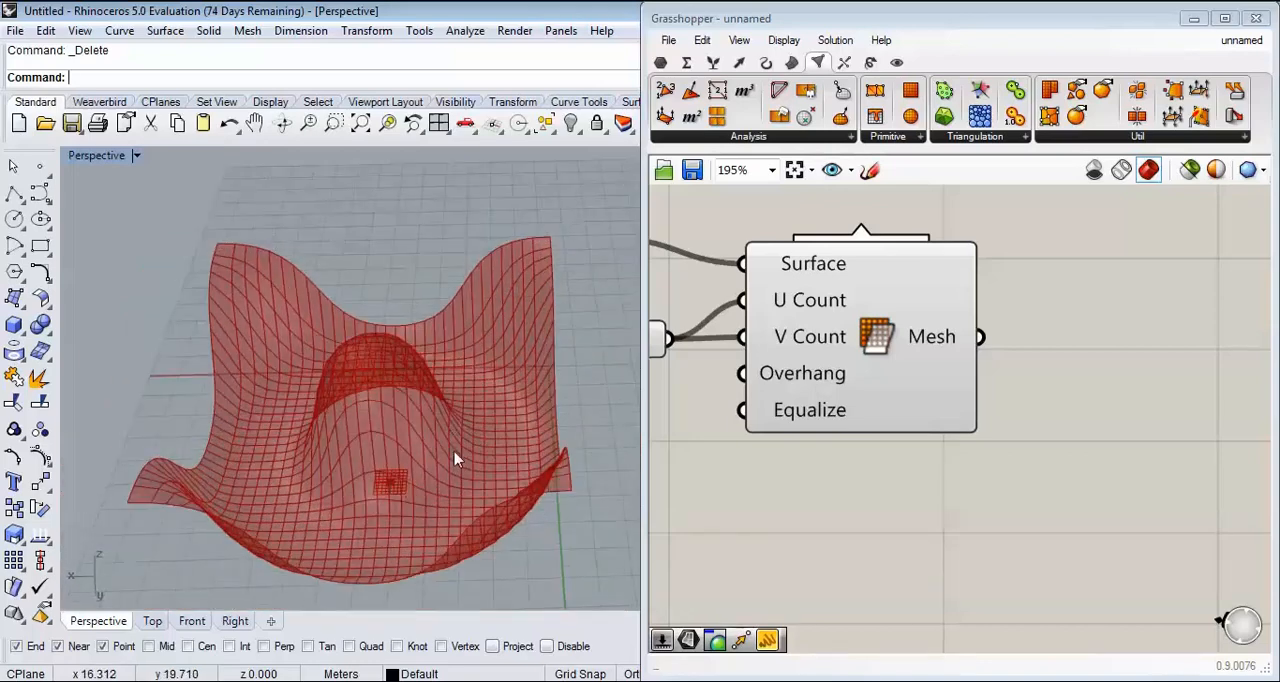
Step: Turn off the SIMPLE component layout and display the Weaverbird components
click(896, 62)
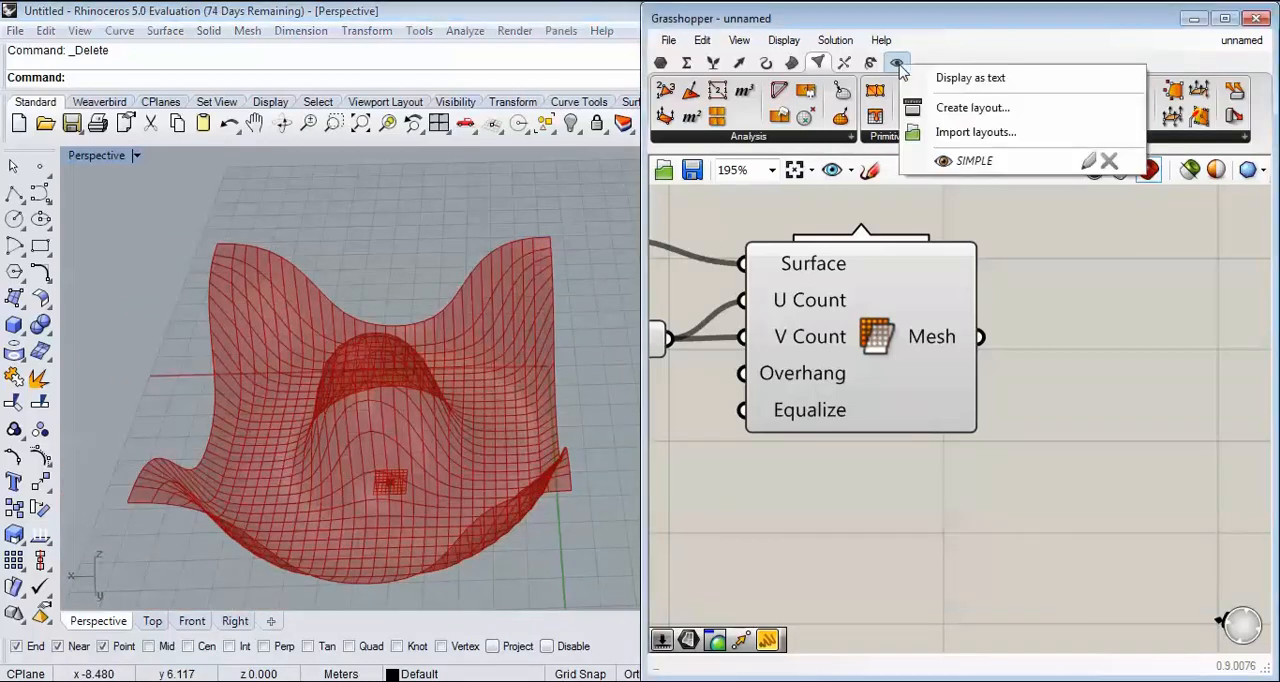
click(951, 162)
click(1001, 62)
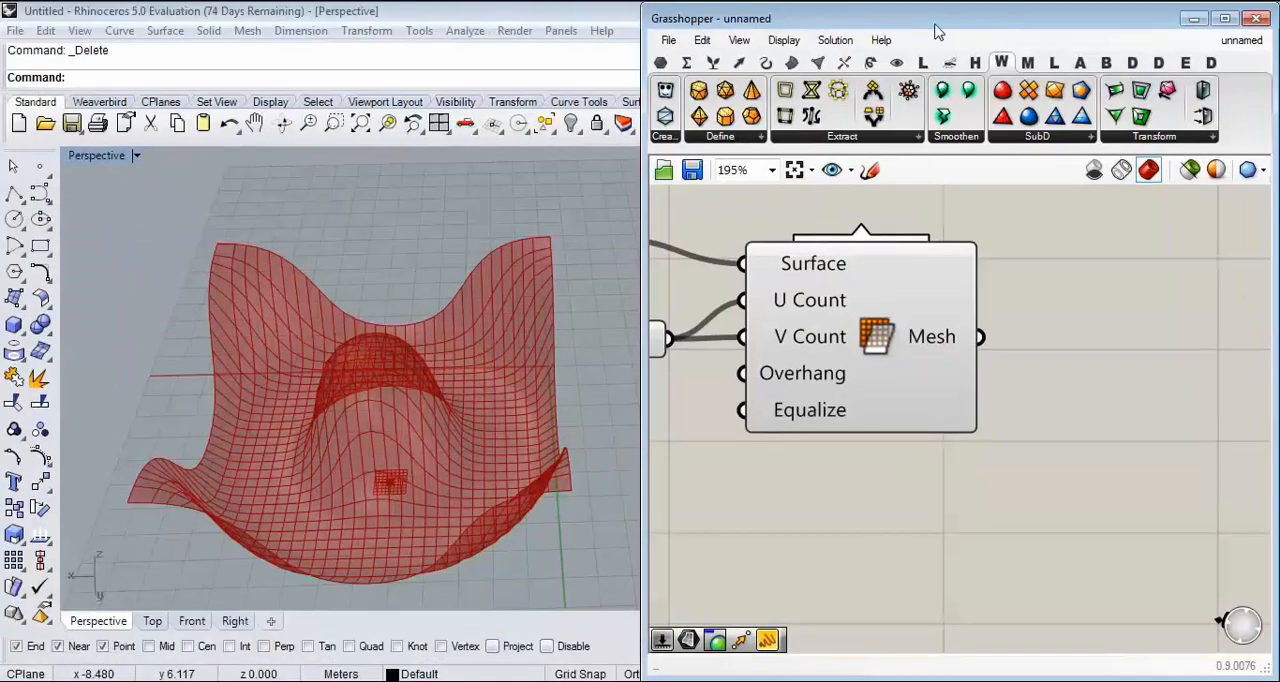
Step: Look through the LunchBox components, including its list of panel patterns
click(958, 35)
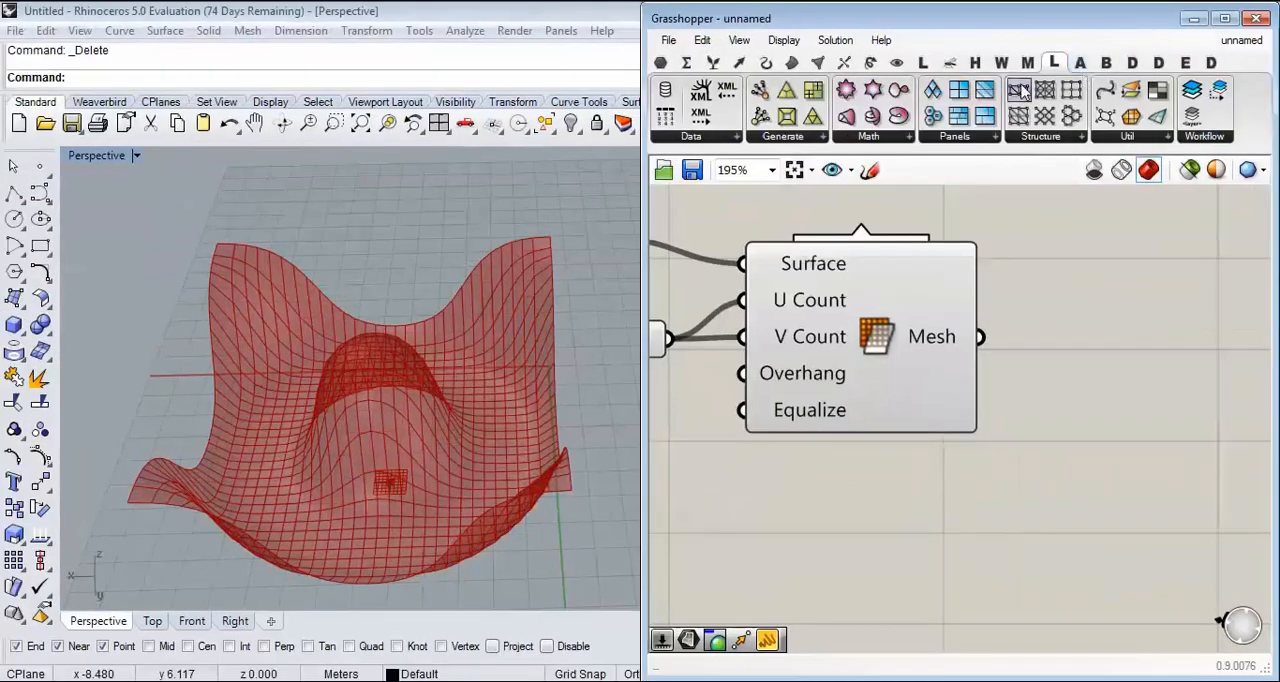
click(936, 236)
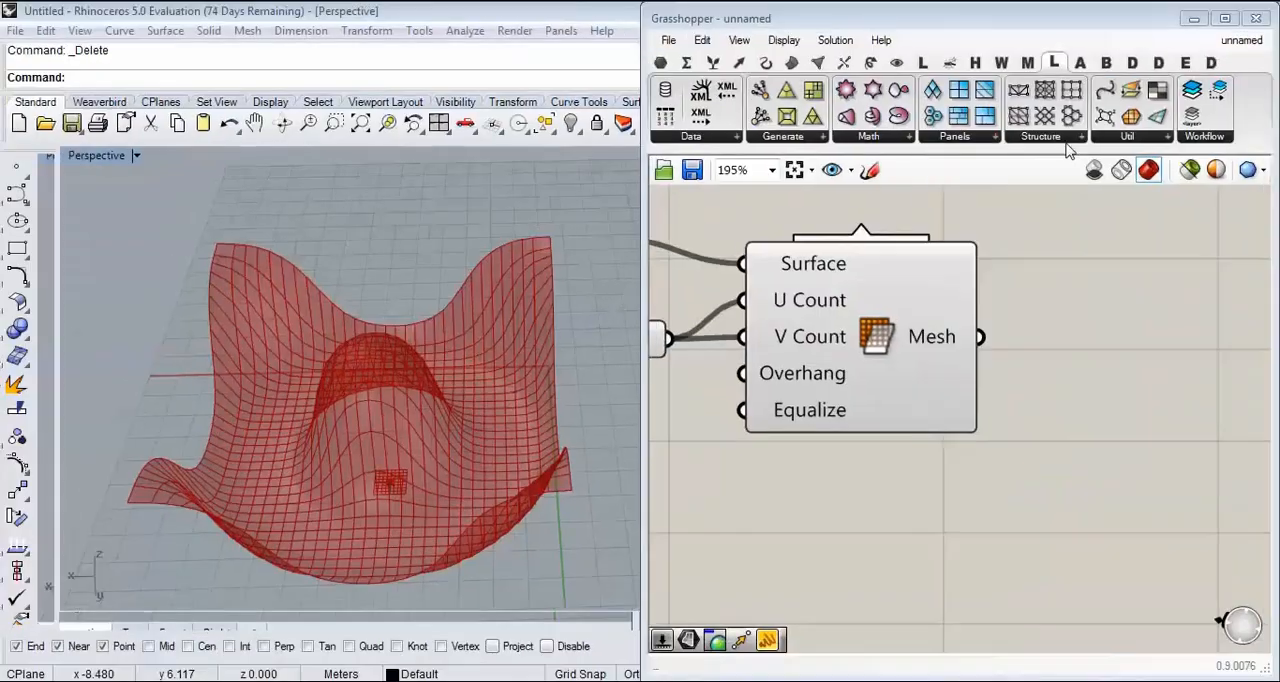
click(1141, 139)
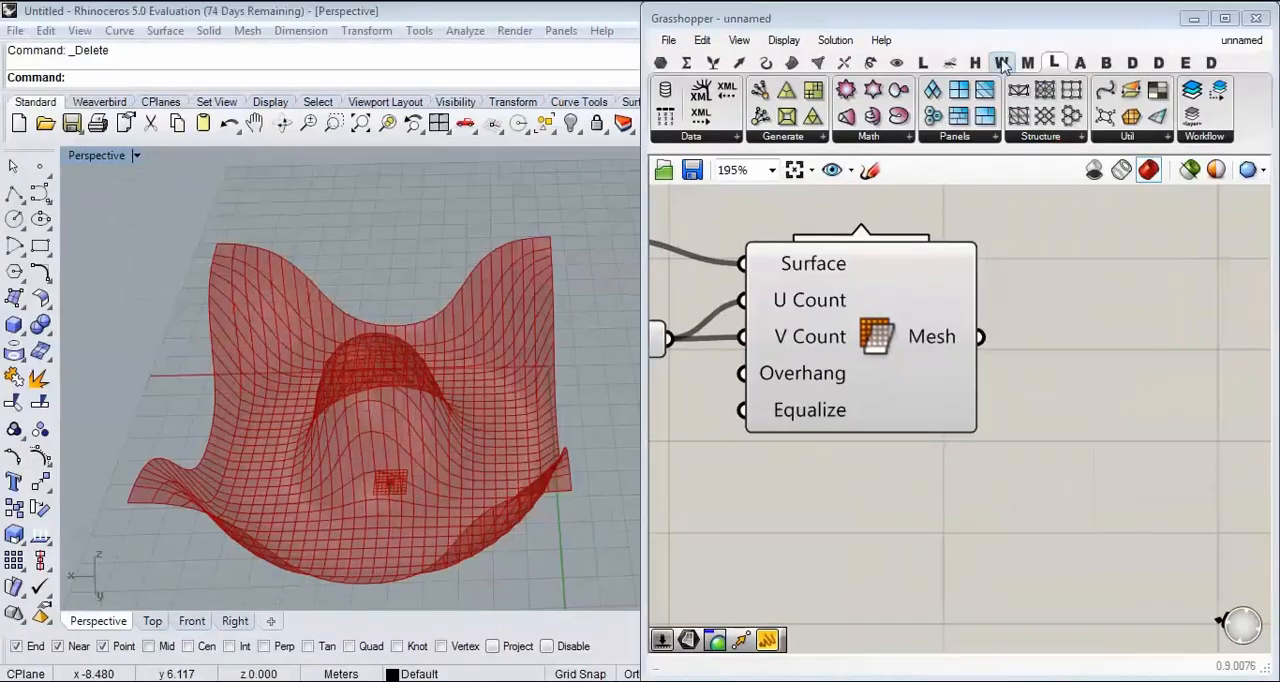
Step: Add Weaverbird's Mesh Thicken component to the canvas beside Mesh Surface
click(1002, 63)
right_drag(508, 374, 451, 402)
scroll(451, 402, up, 4)
right_drag(1109, 284, 1071, 317)
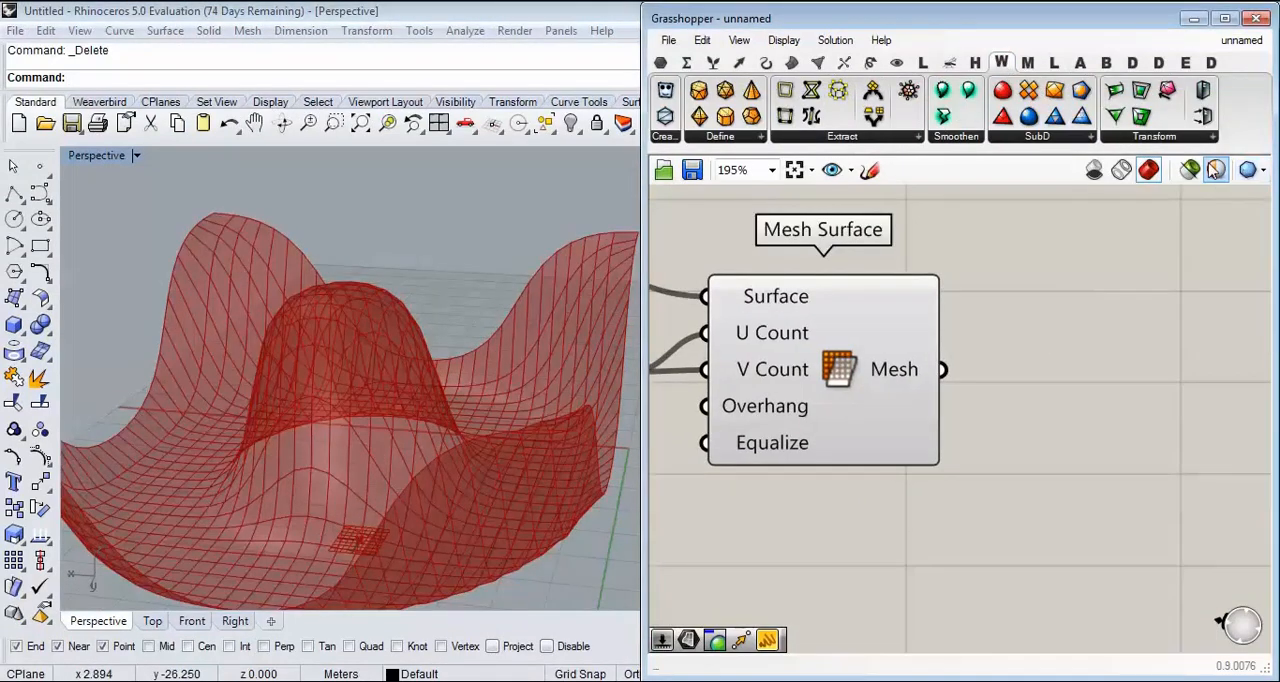
mouse_move(630, 368)
right_down()
mouse_move(361, 364)
mouse_move(634, 366)
right_up()
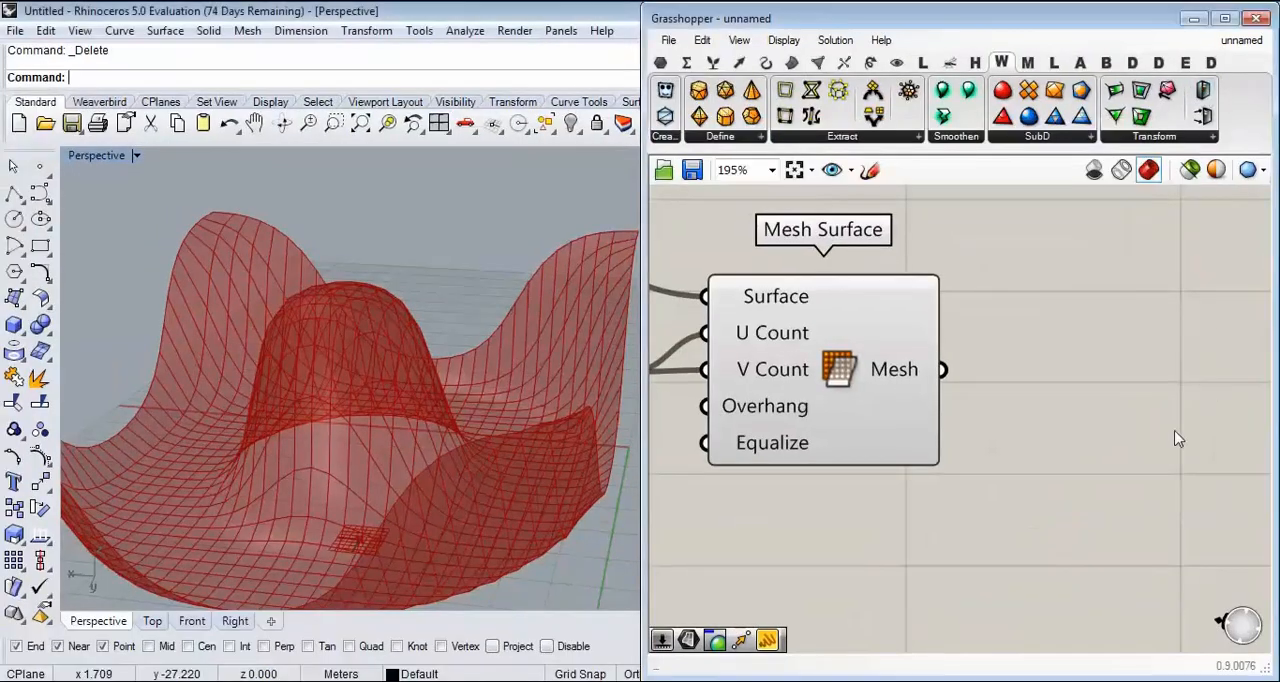
right_drag(1175, 437, 1105, 349)
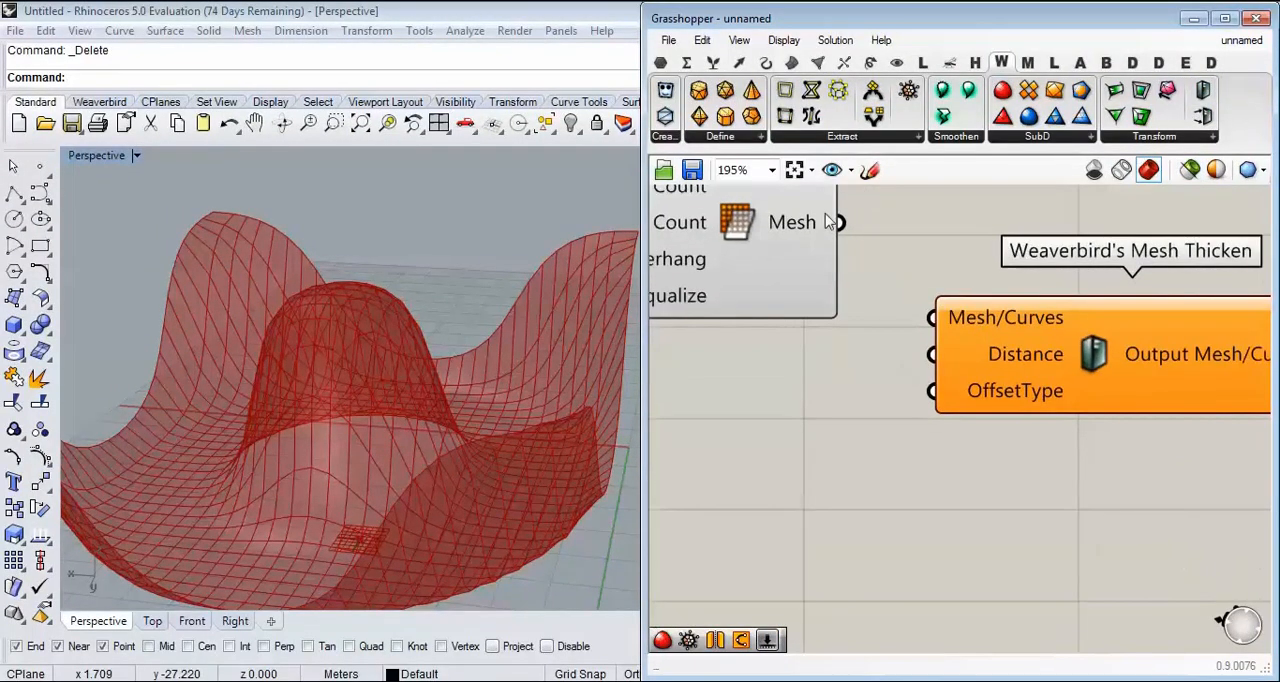
Step: Connect Mesh Surface's Mesh output to the Mesh/Curves input of Weaverbird's Mesh Thicken
drag(838, 222, 932, 318)
right_drag(985, 367, 908, 300)
scroll(908, 300, down, 1)
click(906, 300)
right_drag(782, 278, 891, 323)
Step: Add a number slider set to 2.56 and connect it to Mesh Thicken's Distance input
scroll(928, 346, up, 2)
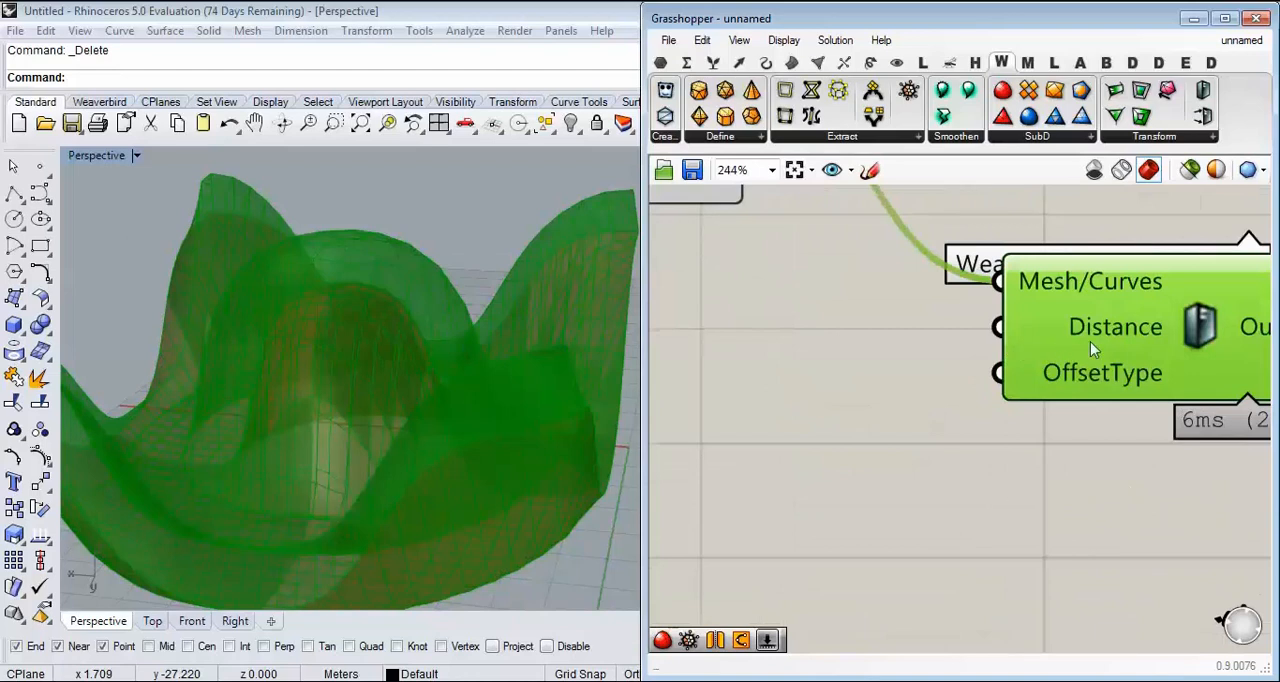
double_click(831, 357)
text(4)
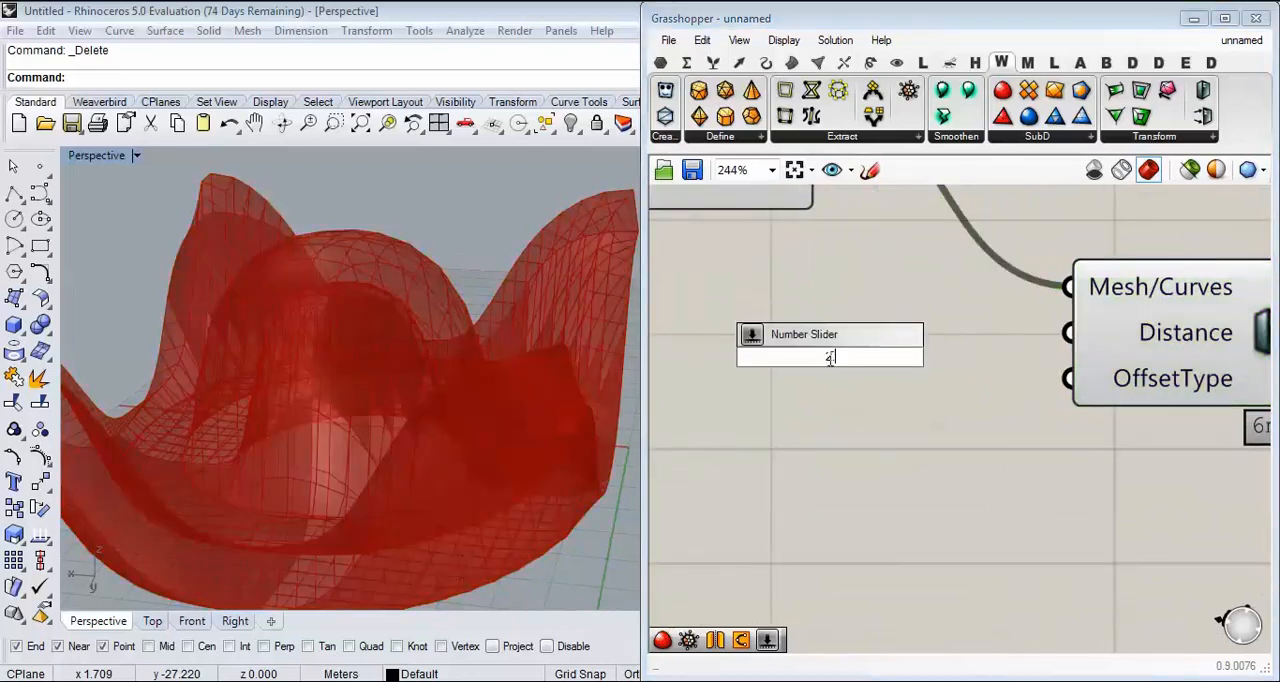
text(.56)
key(Return)
drag(968, 353, 922, 337)
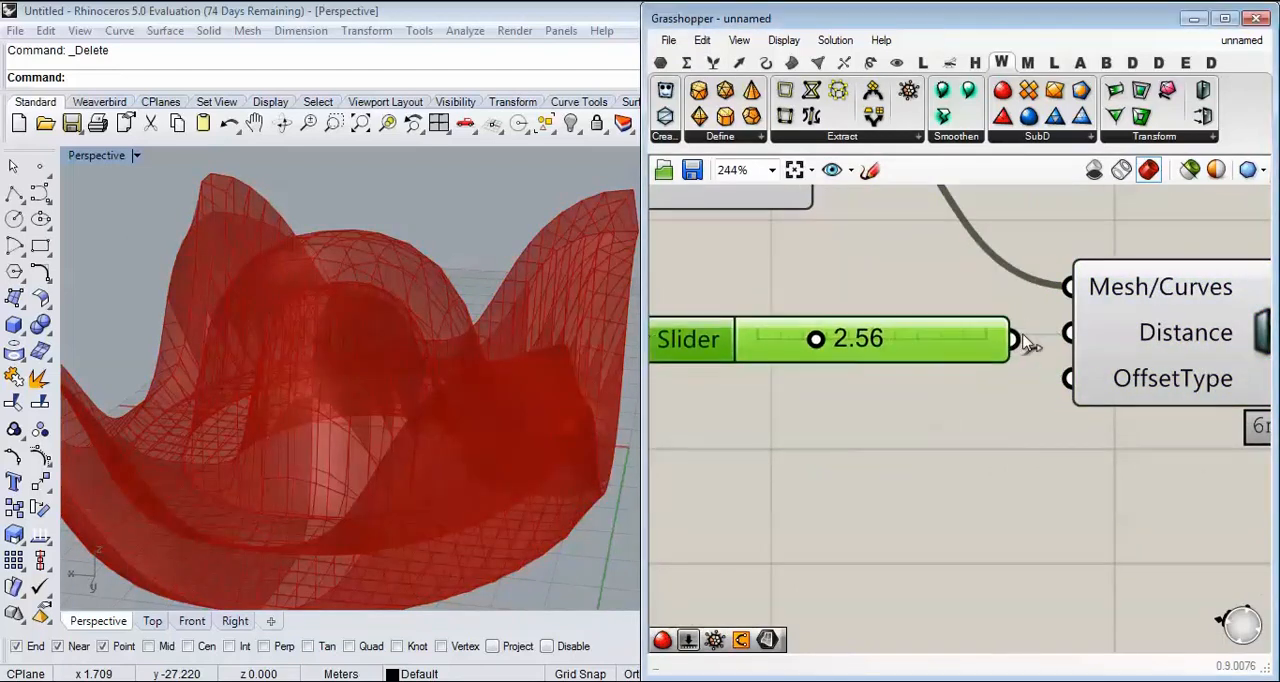
drag(1014, 340, 1069, 332)
click(930, 305)
Step: Turn off the Mesh Surface preview and adjust the slider that controls the thickening distance
scroll(914, 303, down, 2)
right_drag(799, 224, 883, 304)
right_click(855, 250)
click(908, 280)
right_drag(420, 330, 390, 395)
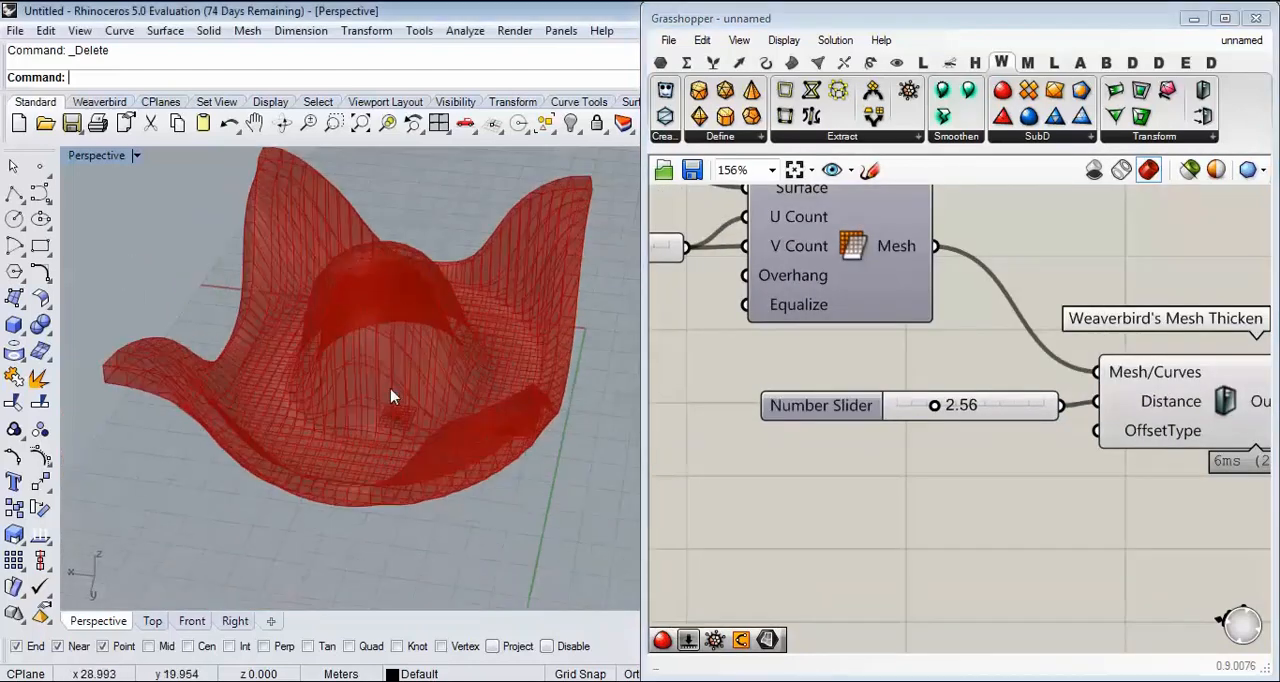
right_drag(1066, 382, 893, 330)
mouse_move(768, 357)
mouse_down()
mouse_move(790, 356)
mouse_move(772, 365)
mouse_up()
Step: Bake the Mesh Thicken output into Rhino and move the baked mesh away from the preview
right_drag(1130, 358, 986, 316)
right_click(986, 316)
click(1025, 342)
click(1056, 521)
scroll(515, 345, down, 13)
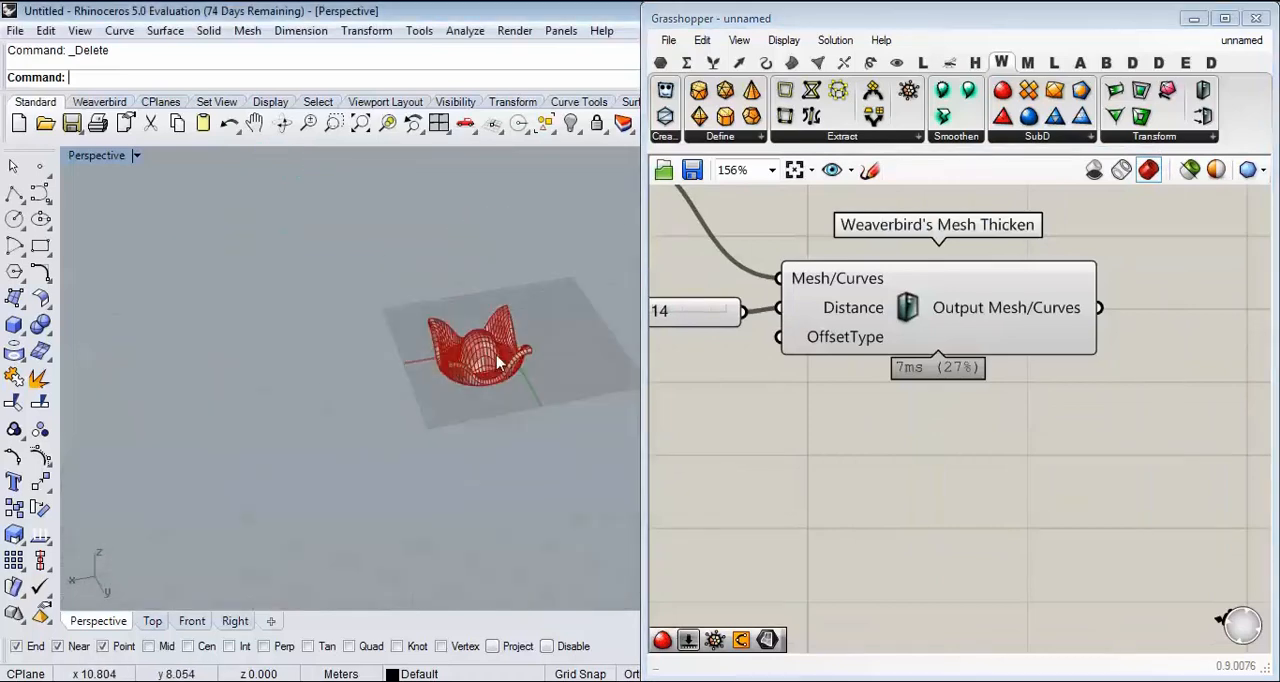
drag(496, 360, 348, 384)
click(291, 272)
Step: Try Ghosted display on the baked thickened mesh and set the Perspective viewport to Rendered
scroll(291, 279, up, 10)
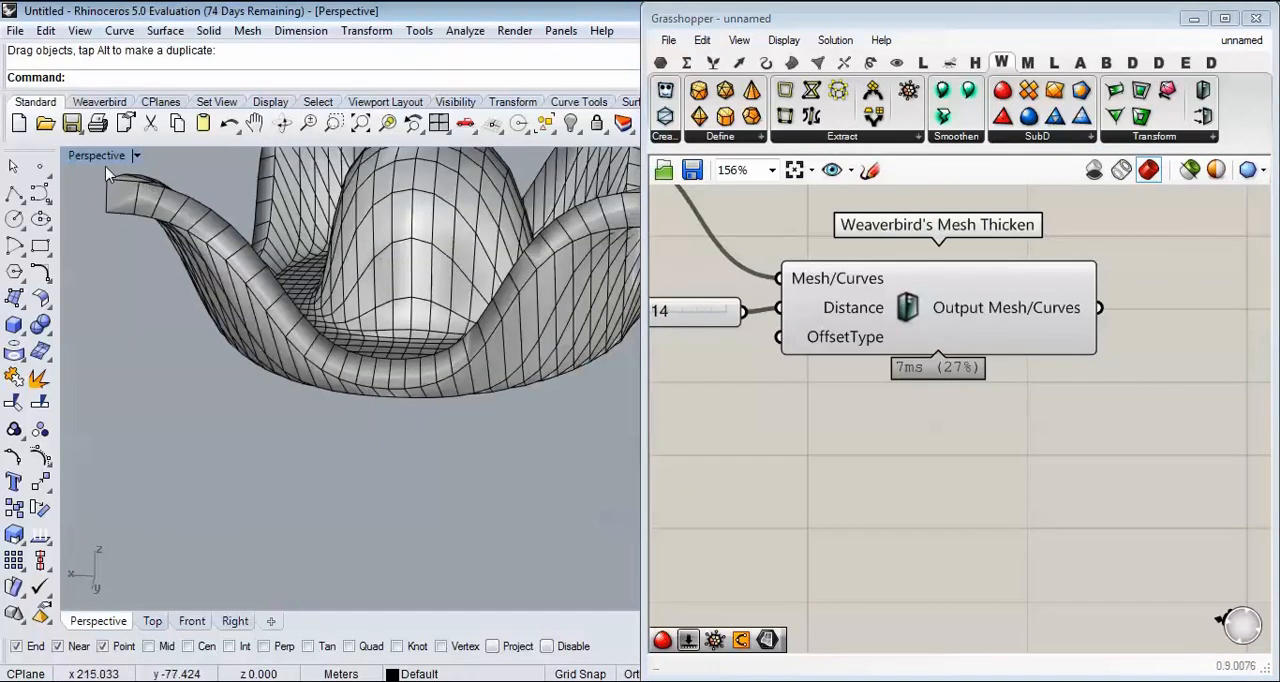
click(128, 156)
click(210, 184)
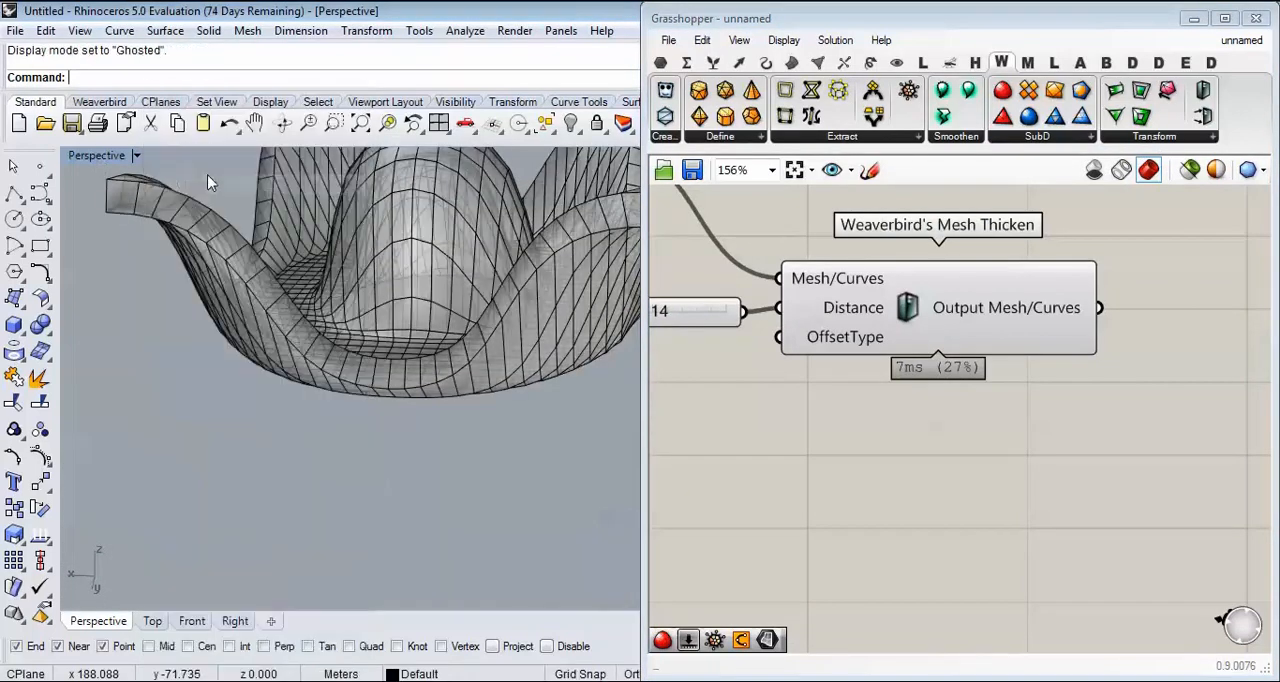
click(118, 160)
click(196, 165)
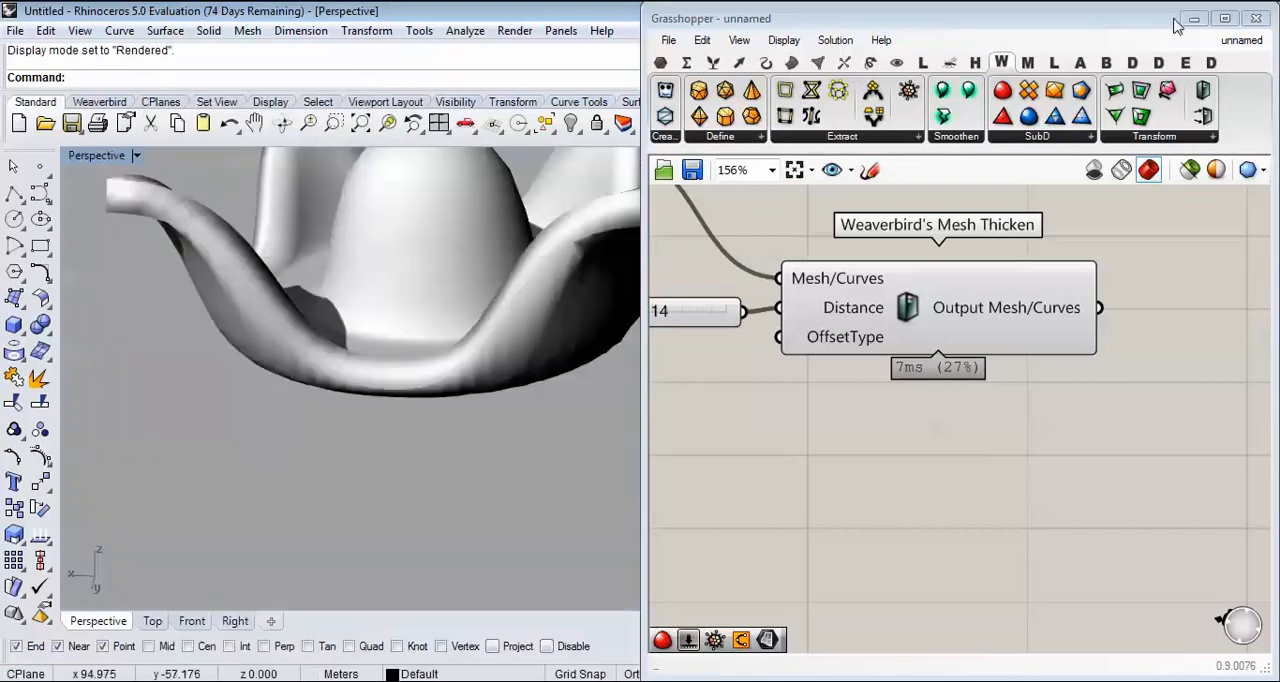
Step: Minimize the Grasshopper window and examine the thickened mesh's corner edge up close
click(1192, 20)
right_drag(590, 270, 362, 302)
scroll(122, 265, up, 2)
scroll(372, 272, up, 4)
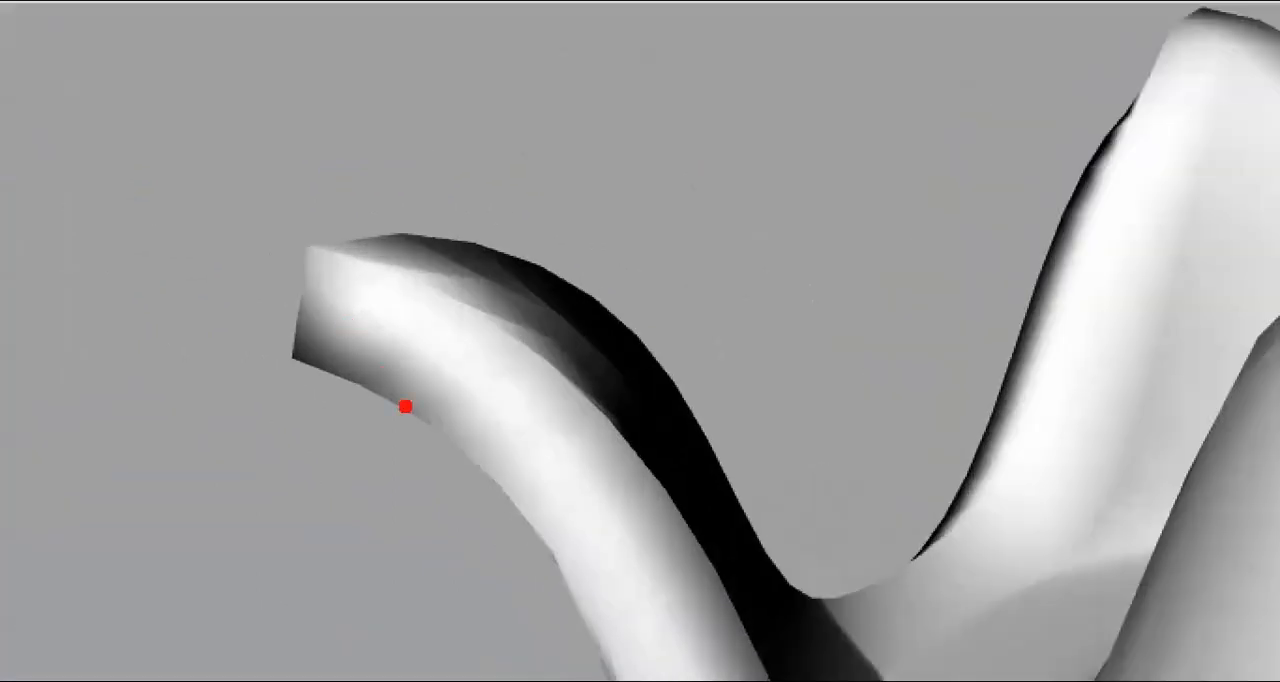
drag(405, 406, 284, 281)
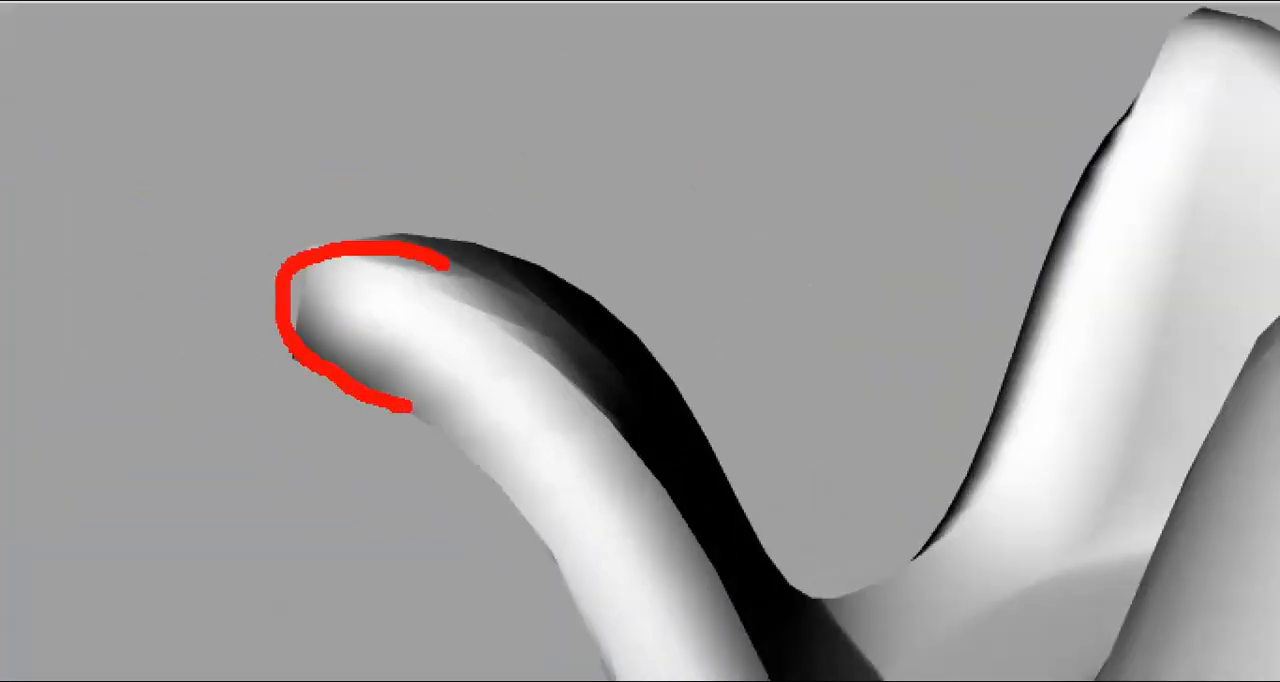
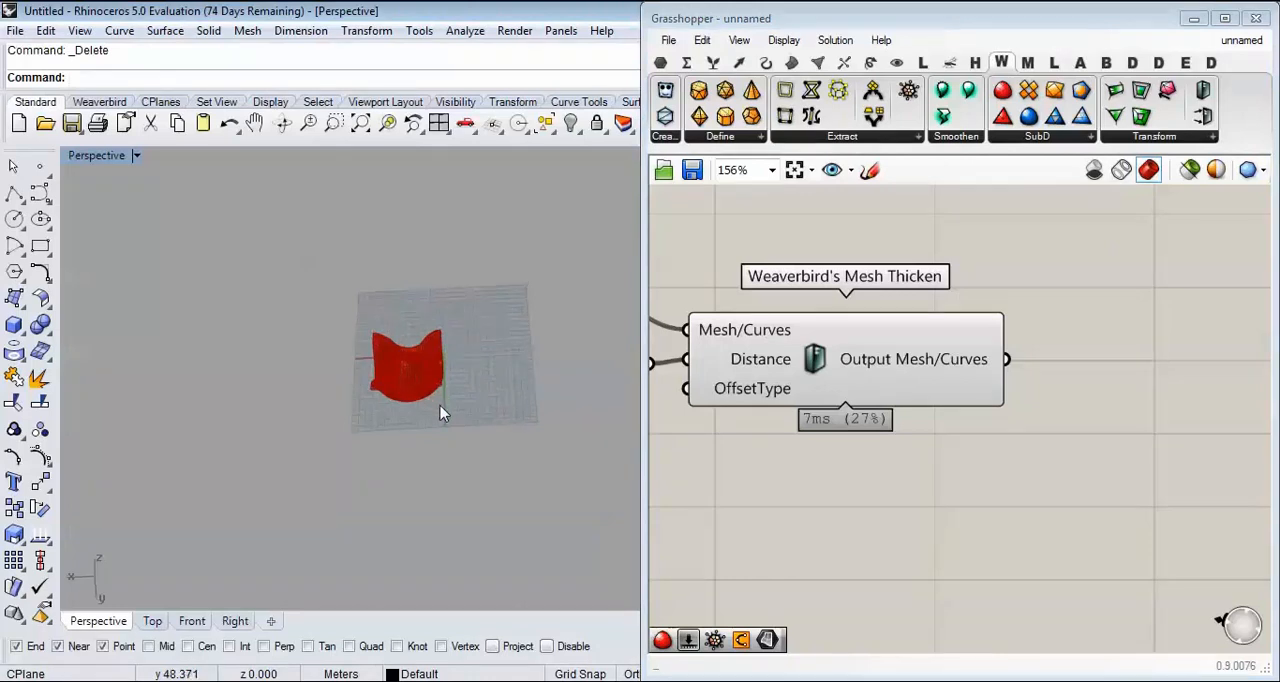
Step: Add a Weaverbird's Catmull-Clark Subdivision component, feed it the Mesh Thicken output, and turn off the Mesh Thicken preview
shift+right_drag(488, 351, 477, 409)
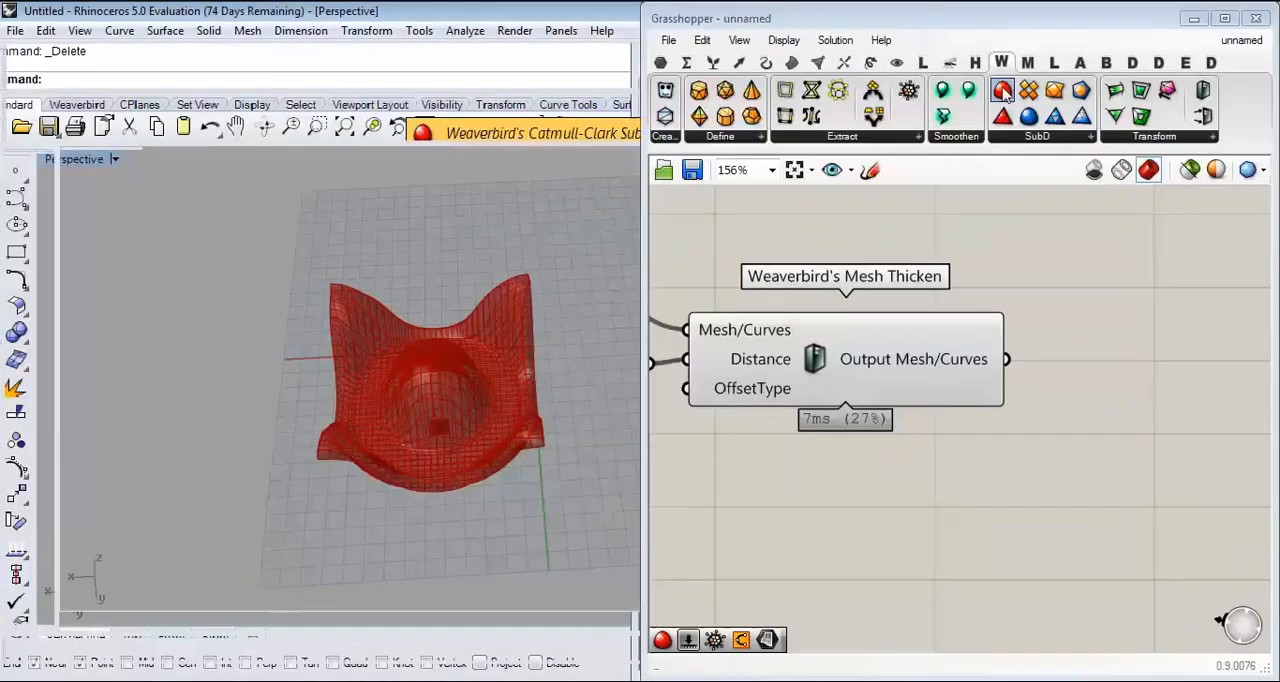
click(1002, 99)
click(1166, 465)
right_drag(1160, 463, 1071, 403)
drag(977, 383, 1154, 434)
drag(918, 297, 1003, 445)
drag(918, 297, 1065, 427)
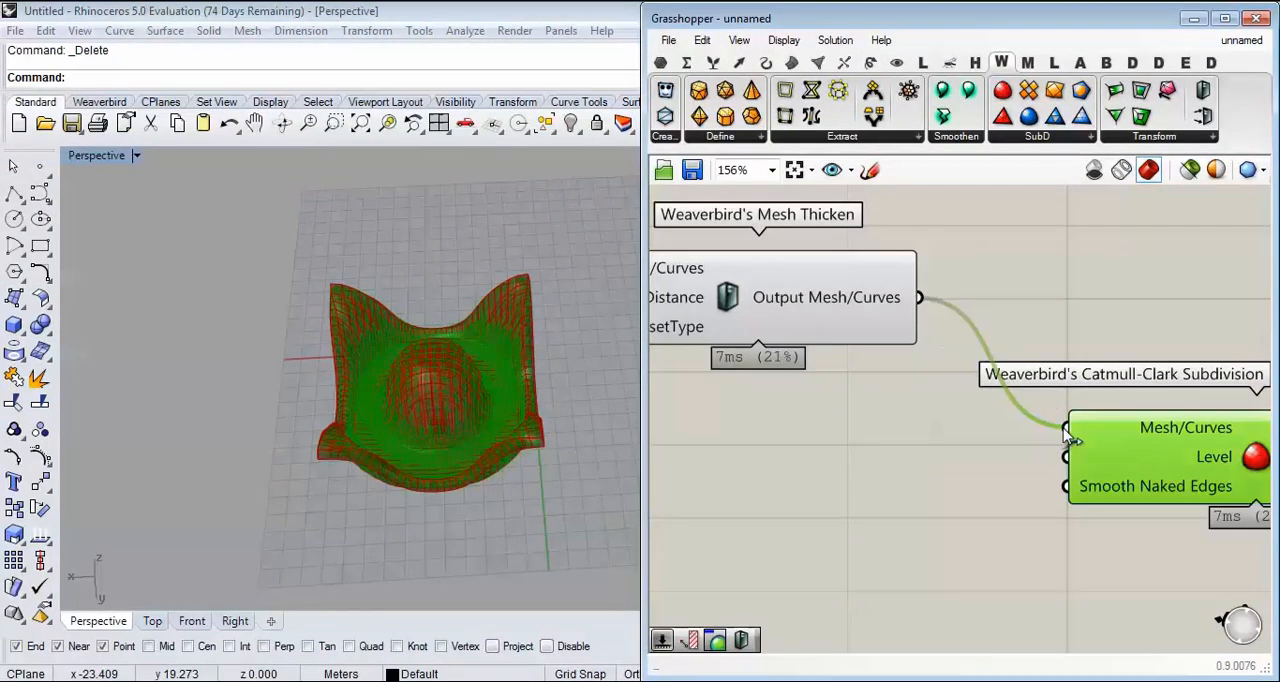
right_click(732, 297)
click(775, 336)
Step: Create a number slider set to 2 and connect it to the Level input of Catmull-Clark Subdivision
right_drag(963, 468, 777, 357)
scroll(777, 357, up, 2)
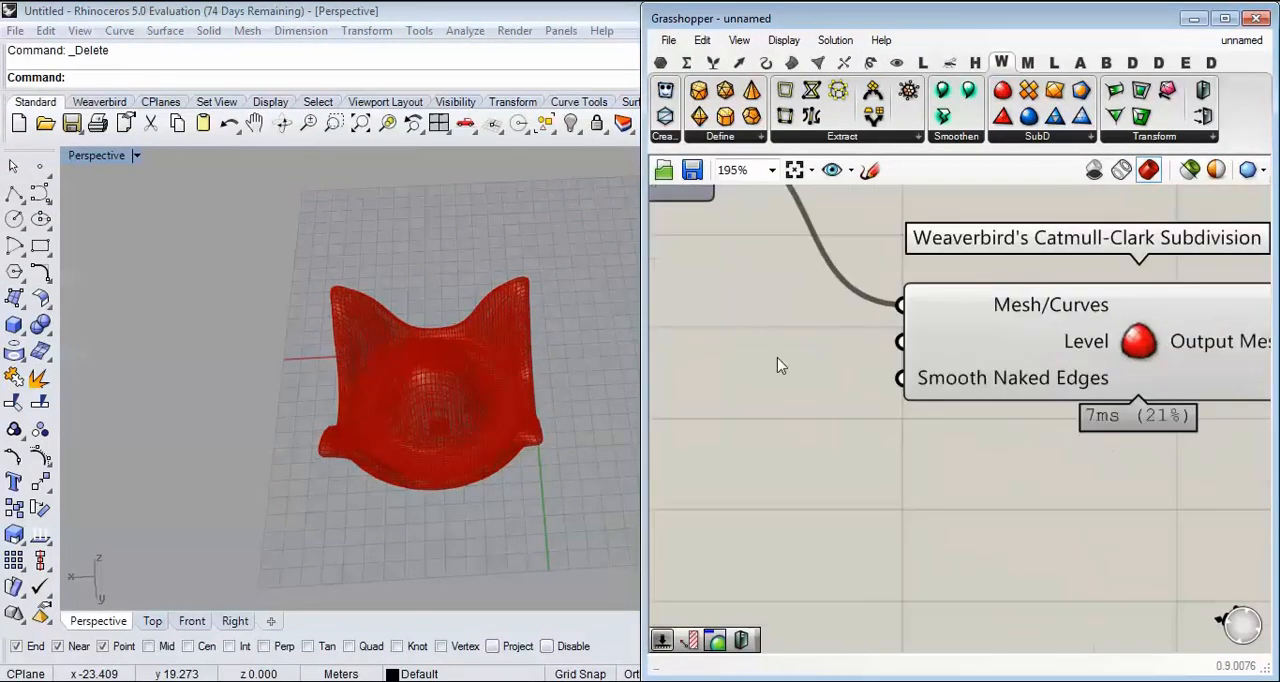
right_drag(917, 343, 1007, 353)
double_click(788, 363)
text(2)
key(Return)
drag(947, 364, 1019, 358)
click(955, 425)
Step: Examine the subdivided mesh's corner edge up close with the Level slider kept at 2
right_drag(434, 438, 257, 346)
scroll(366, 436, up, 8)
scroll(240, 330, up, 4)
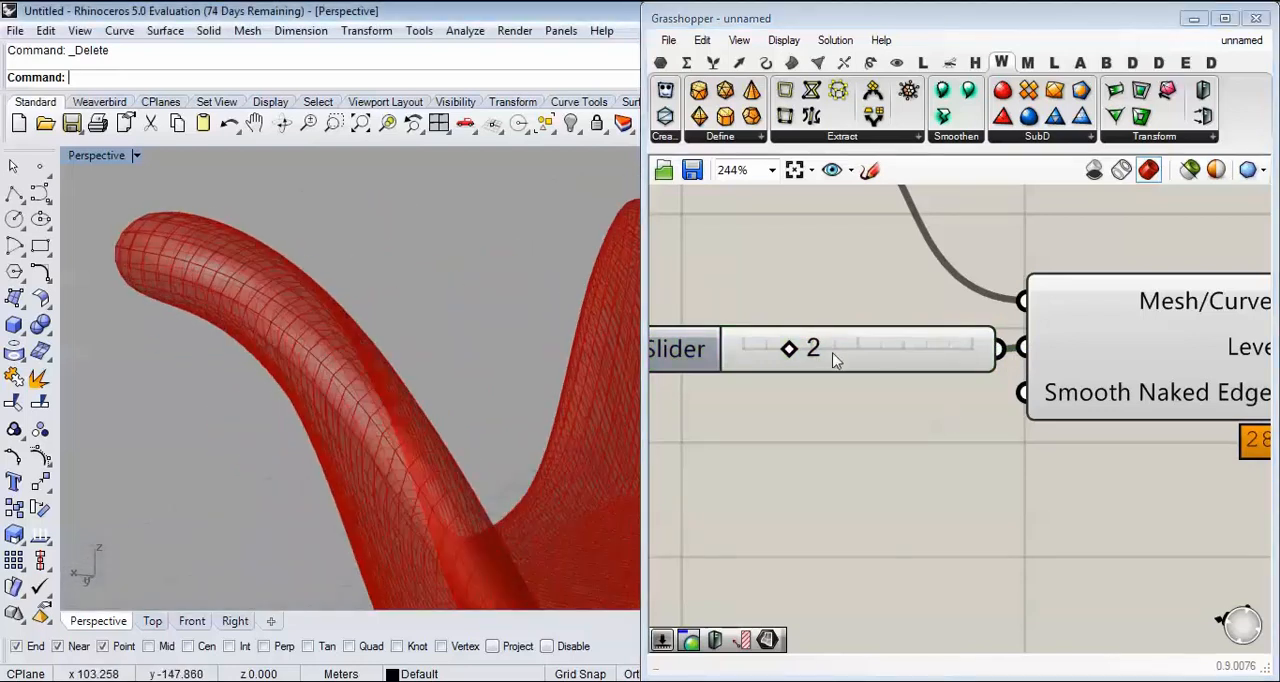
mouse_move(789, 350)
mouse_down()
mouse_move(812, 350)
mouse_move(793, 354)
mouse_up()
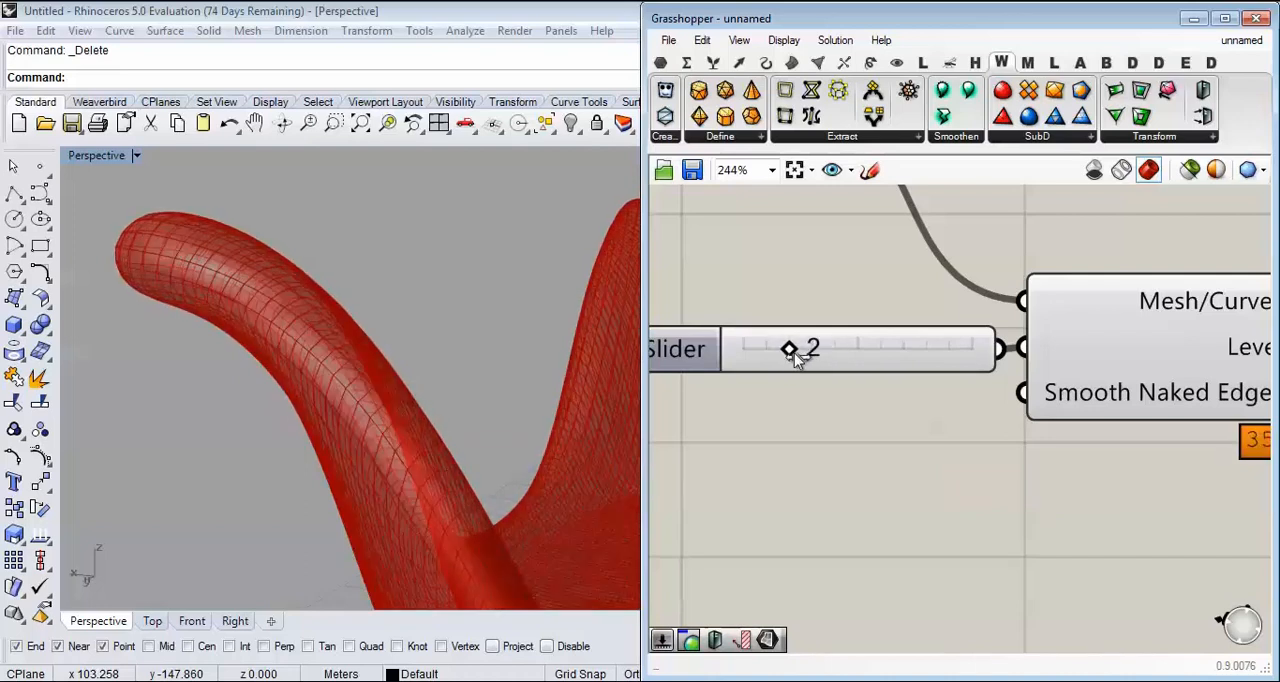
right_drag(366, 323, 360, 405)
scroll(683, 393, down, 3)
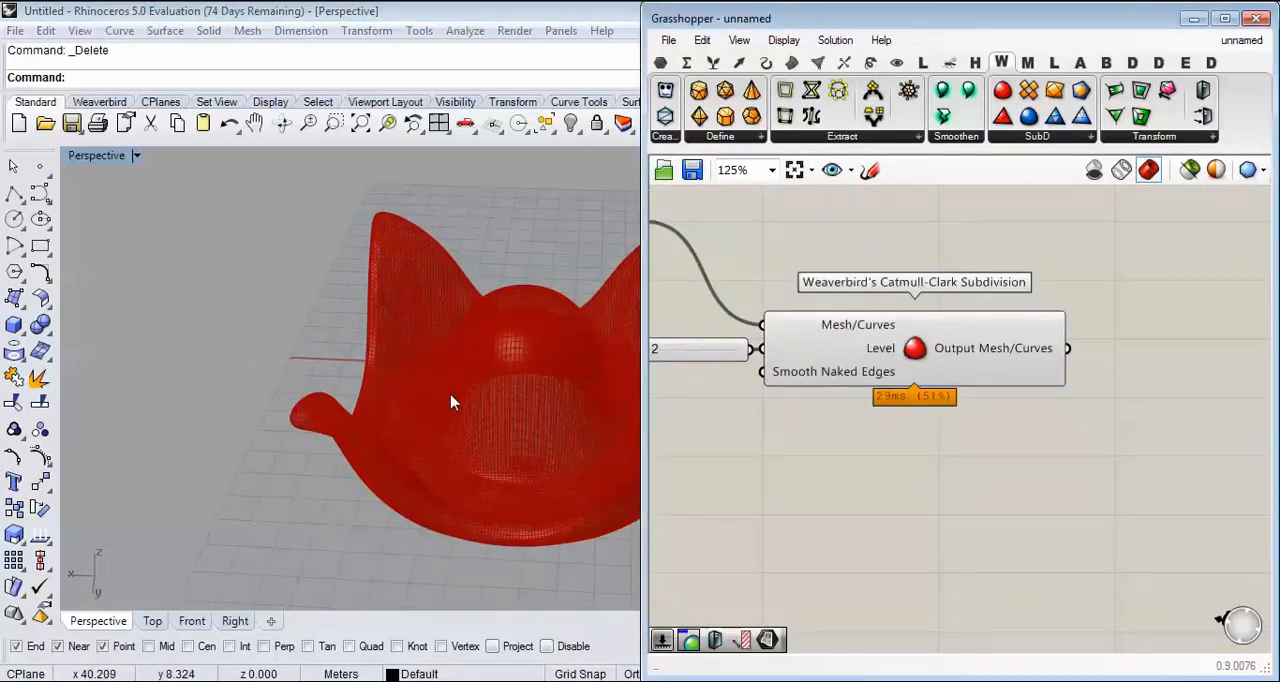
Step: Bake the Catmull-Clark Subdivision output into Rhino and move the baked mesh away from the preview
right_click(971, 343)
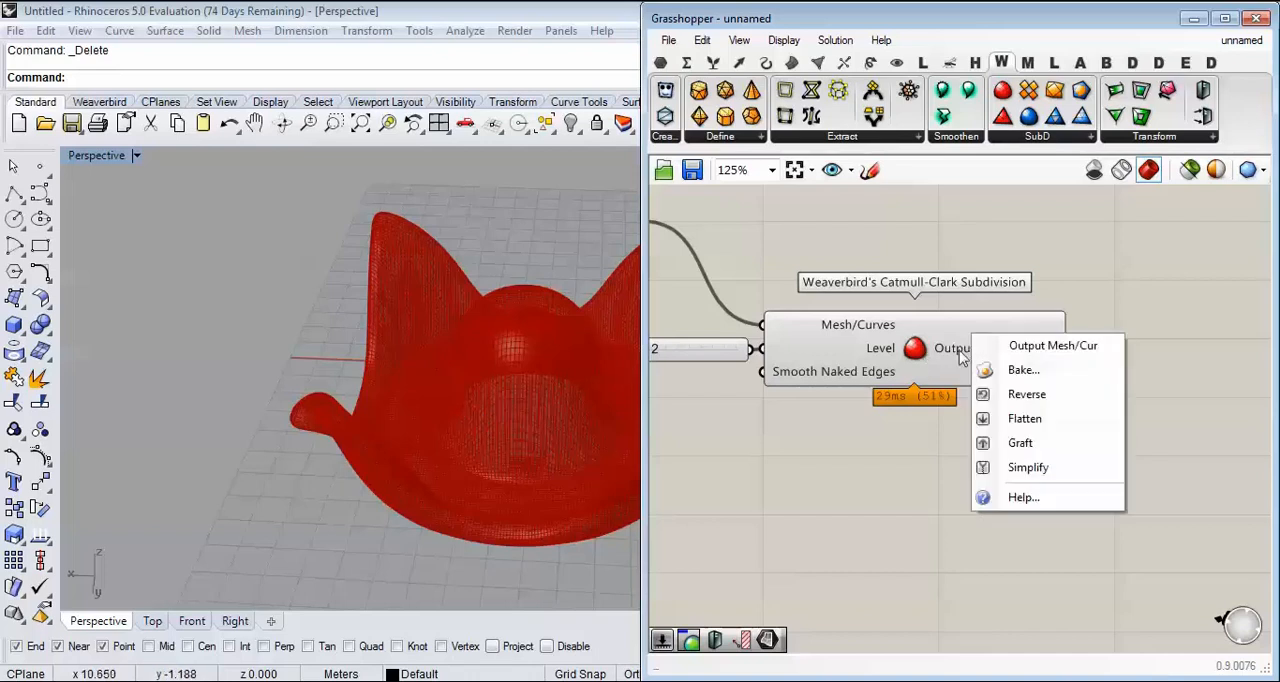
click(1086, 366)
click(1007, 545)
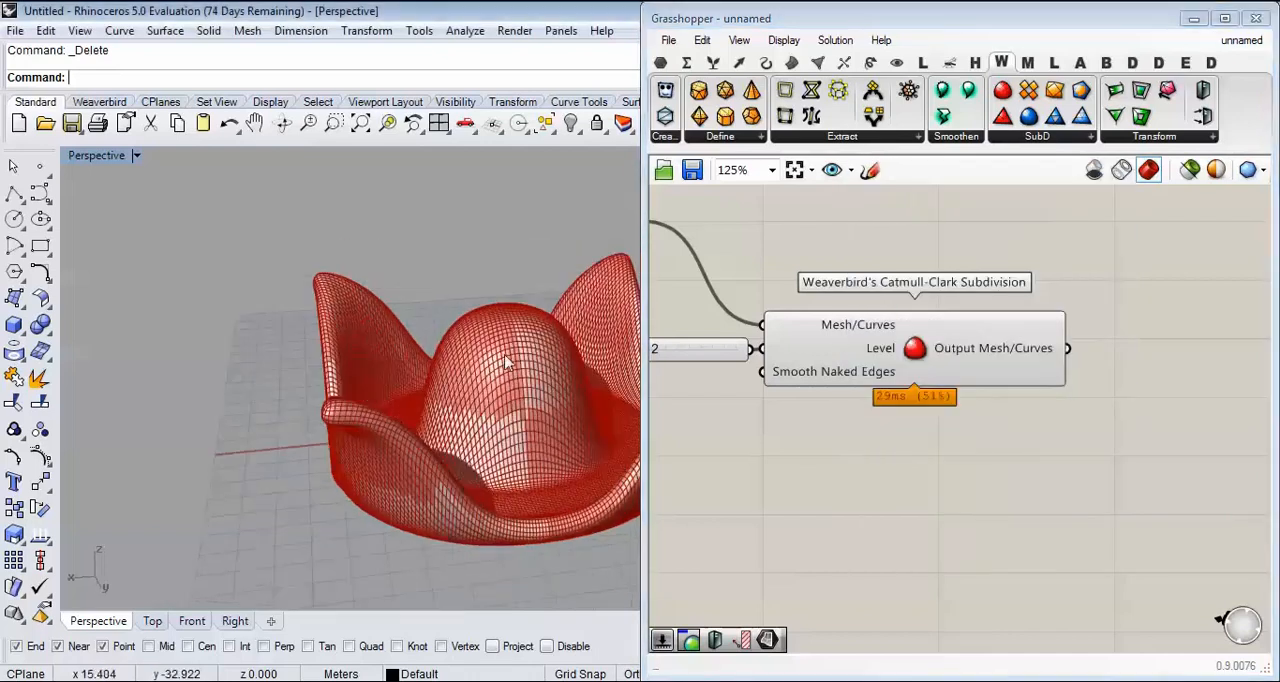
scroll(510, 366, down, 3)
drag(523, 371, 257, 429)
Step: Examine the rounded rim and corner of the baked subdivided mesh up close
scroll(377, 393, up, 3)
right_drag(378, 393, 226, 357)
scroll(226, 357, up, 5)
right_drag(341, 306, 249, 250)
scroll(226, 295, down, 6)
scroll(238, 378, up, 5)
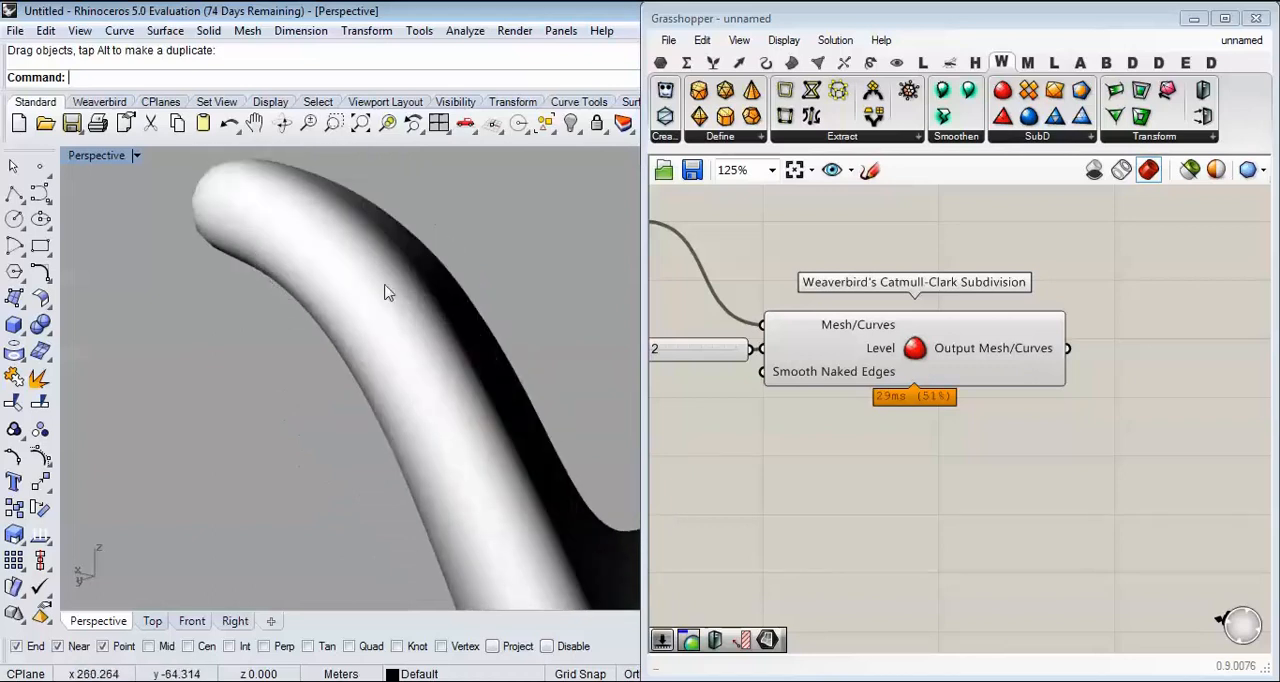
scroll(314, 321, down, 6)
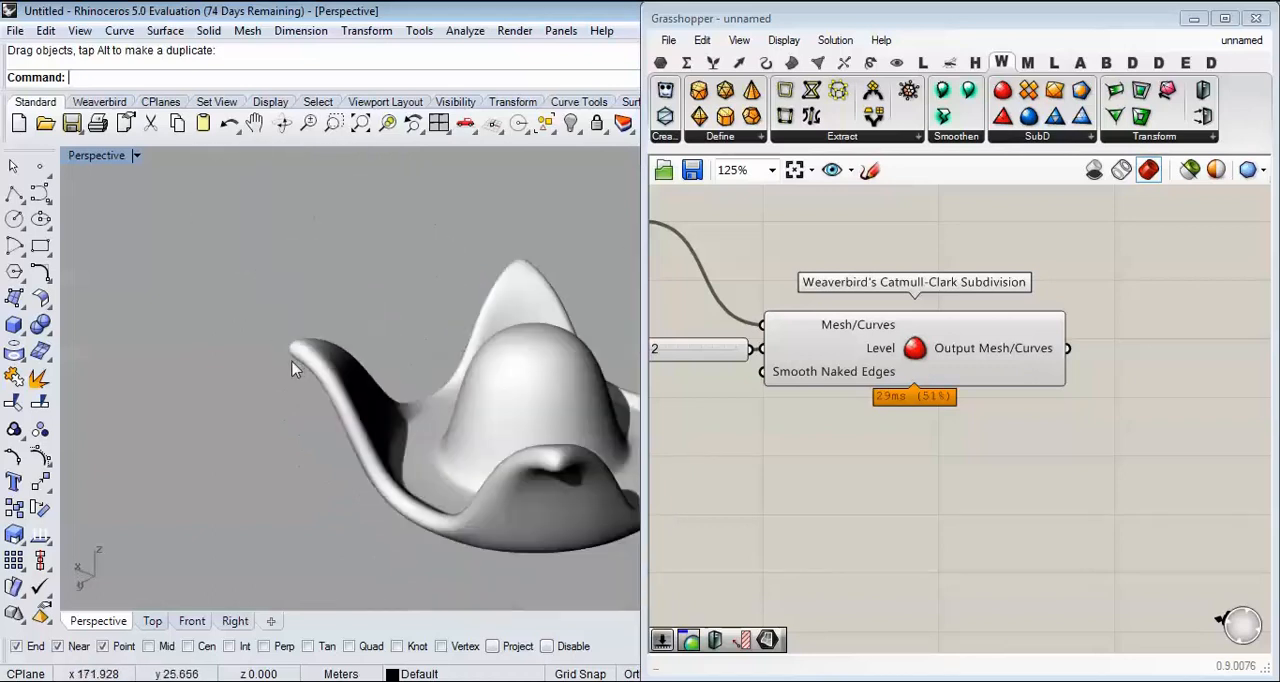
Step: Undo the bake of the subdivided mesh and bring the Grasshopper preview back into view
right_drag(294, 366, 466, 323)
key(ctrl+z)
scroll(345, 362, down, 6)
right_drag(328, 337, 400, 385)
scroll(426, 404, up, 9)
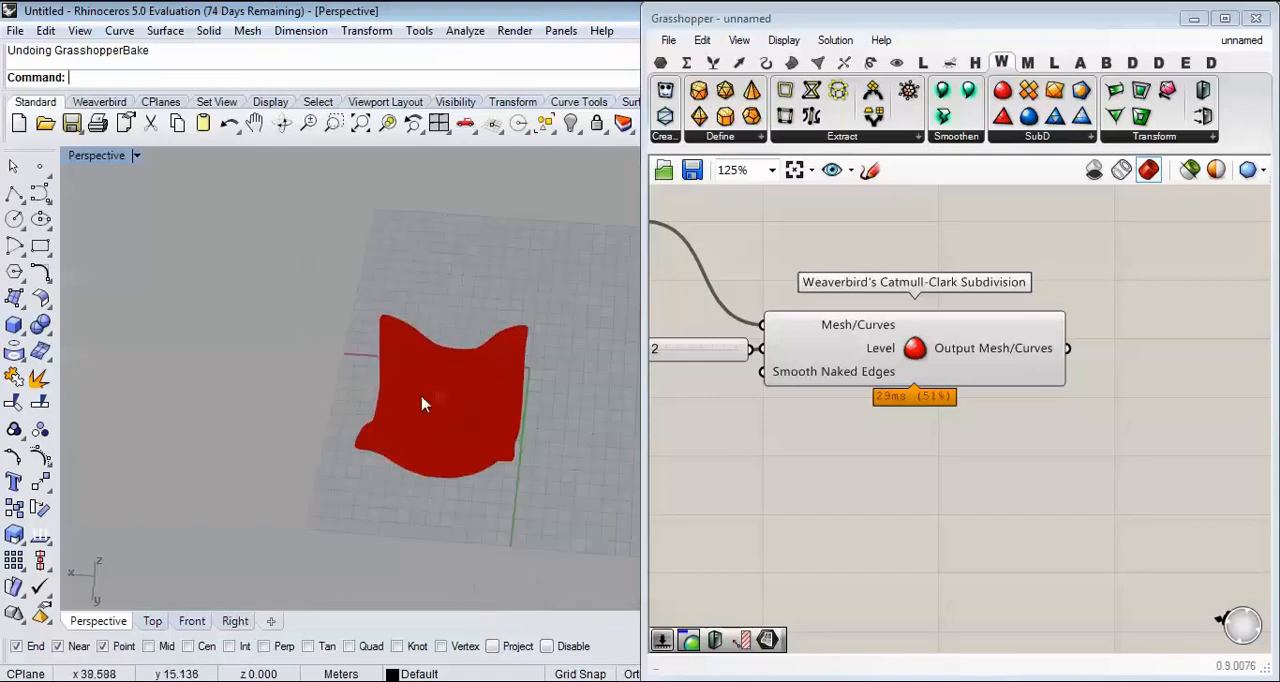
right_drag(466, 464, 500, 335)
scroll(686, 350, down, 3)
scroll(857, 380, up, 4)
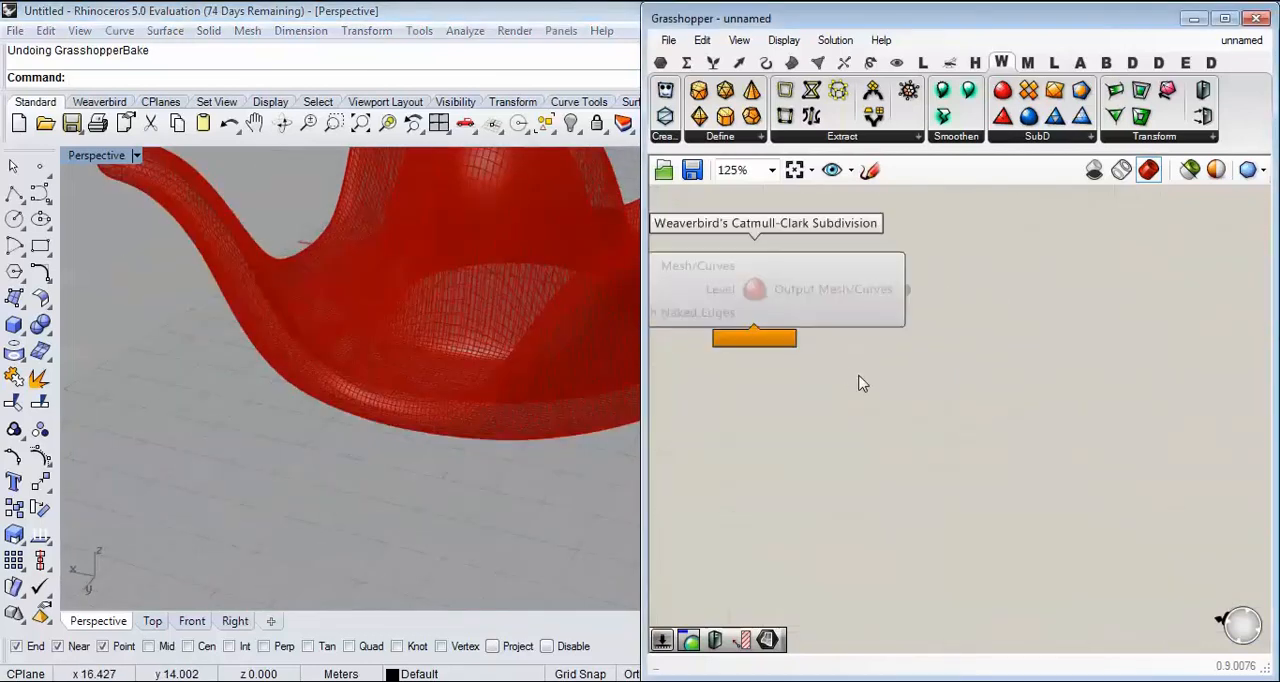
Step: Add a Contour component for Brep or Mesh and connect the Catmull-Clark output to its Shape input
double_click(1008, 438)
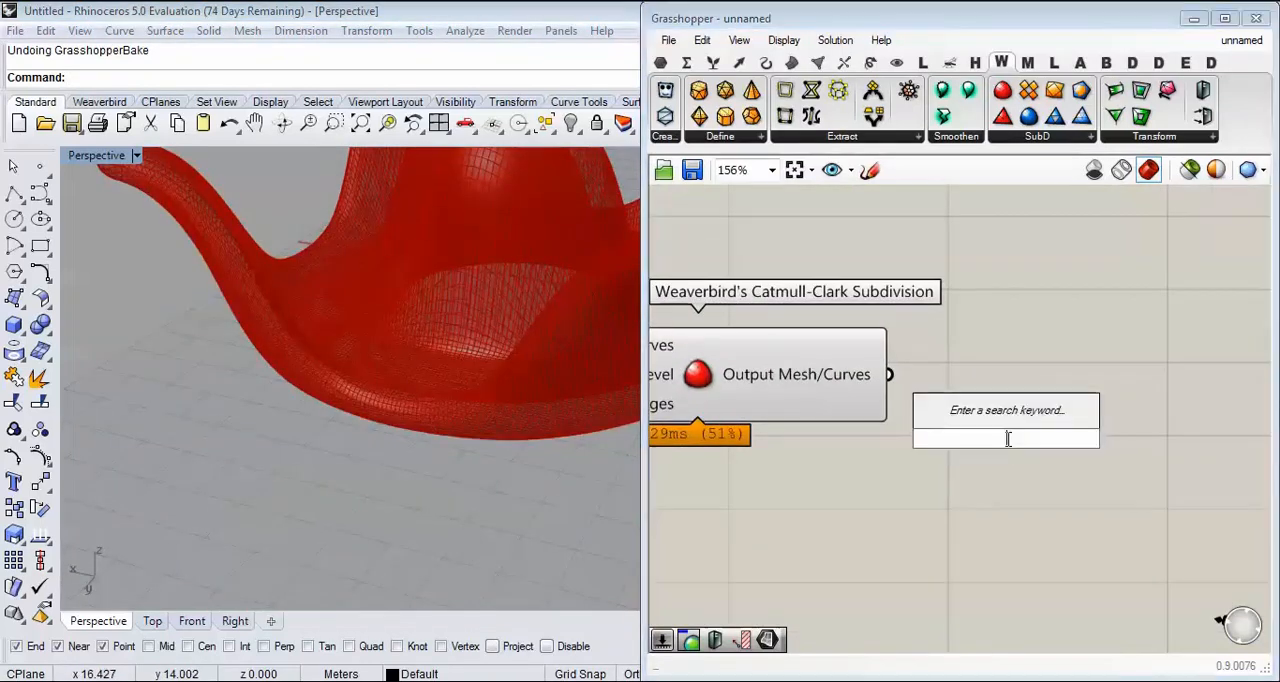
text(CONT)
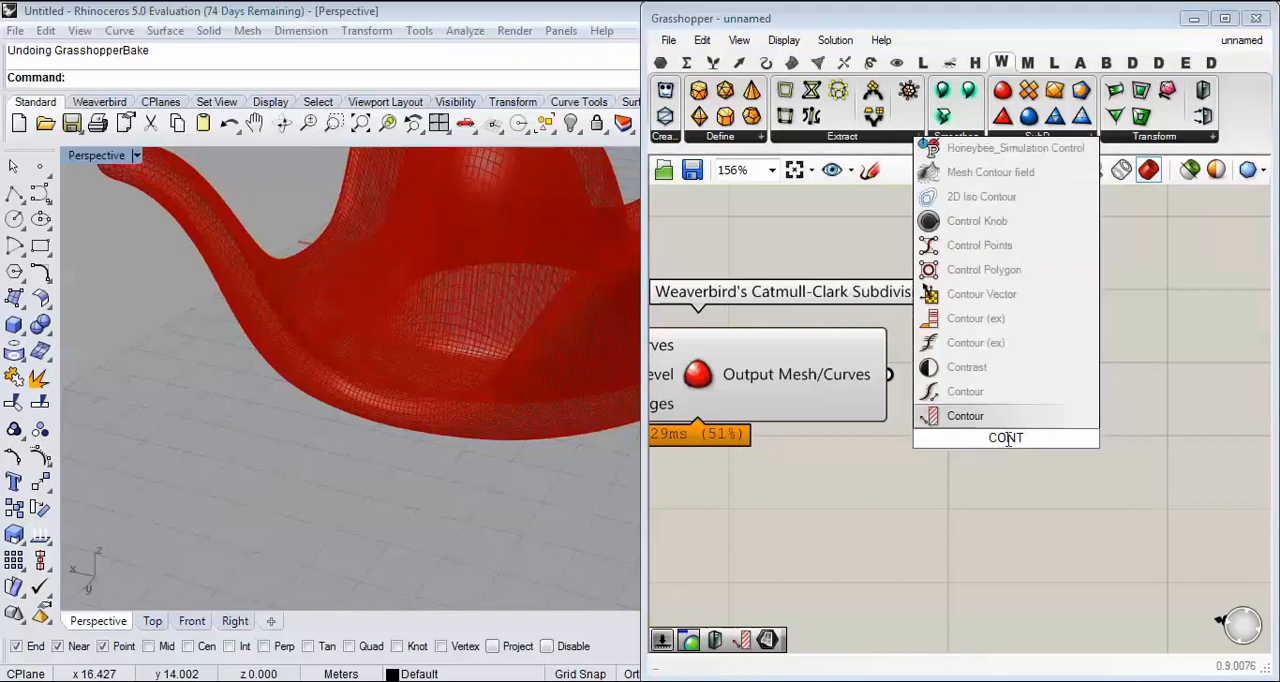
click(948, 416)
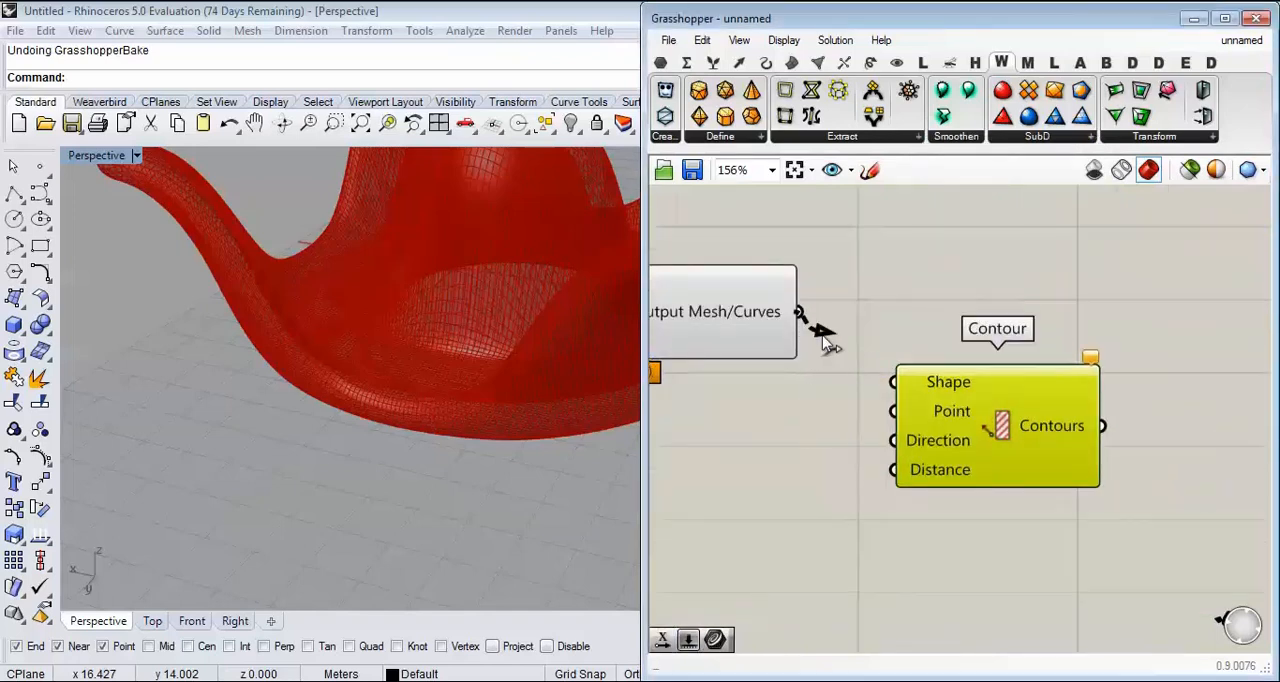
drag(826, 341, 893, 381)
scroll(880, 374, up, 3)
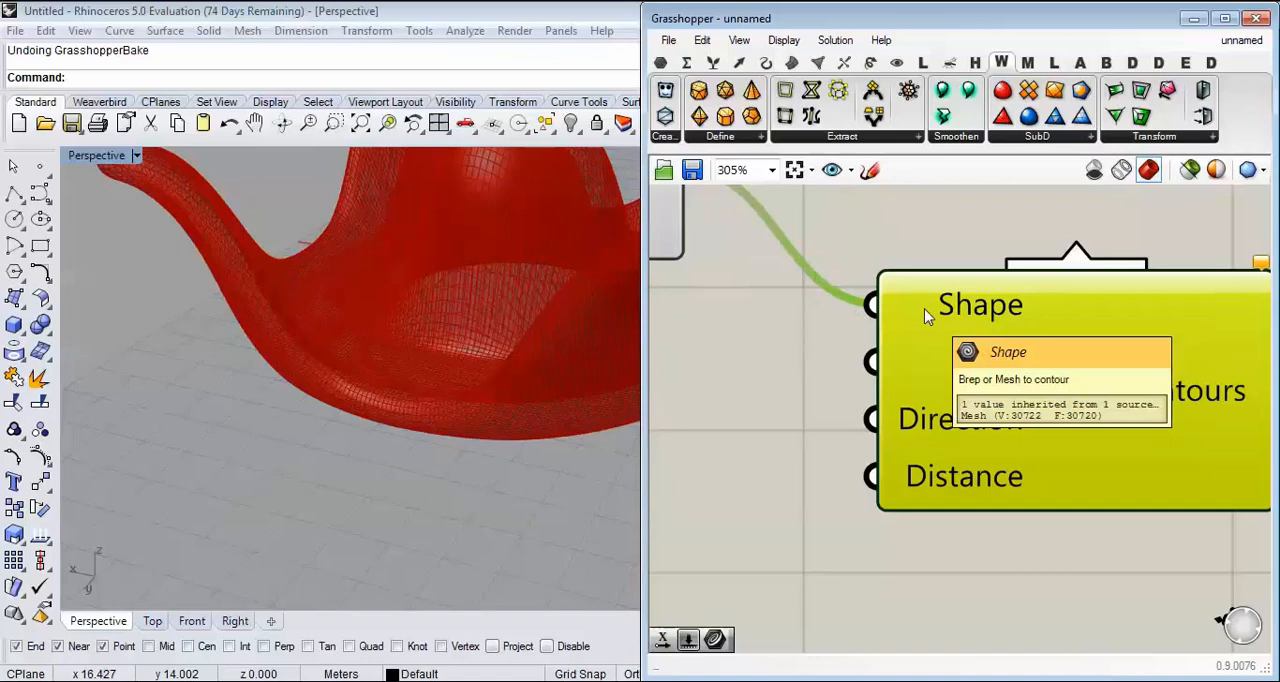
Step: Leave the contour start point at the origin, and connect a new Unit X vector to the Contour component's Direction input
scroll(363, 431, down, 8)
right_drag(310, 428, 508, 446)
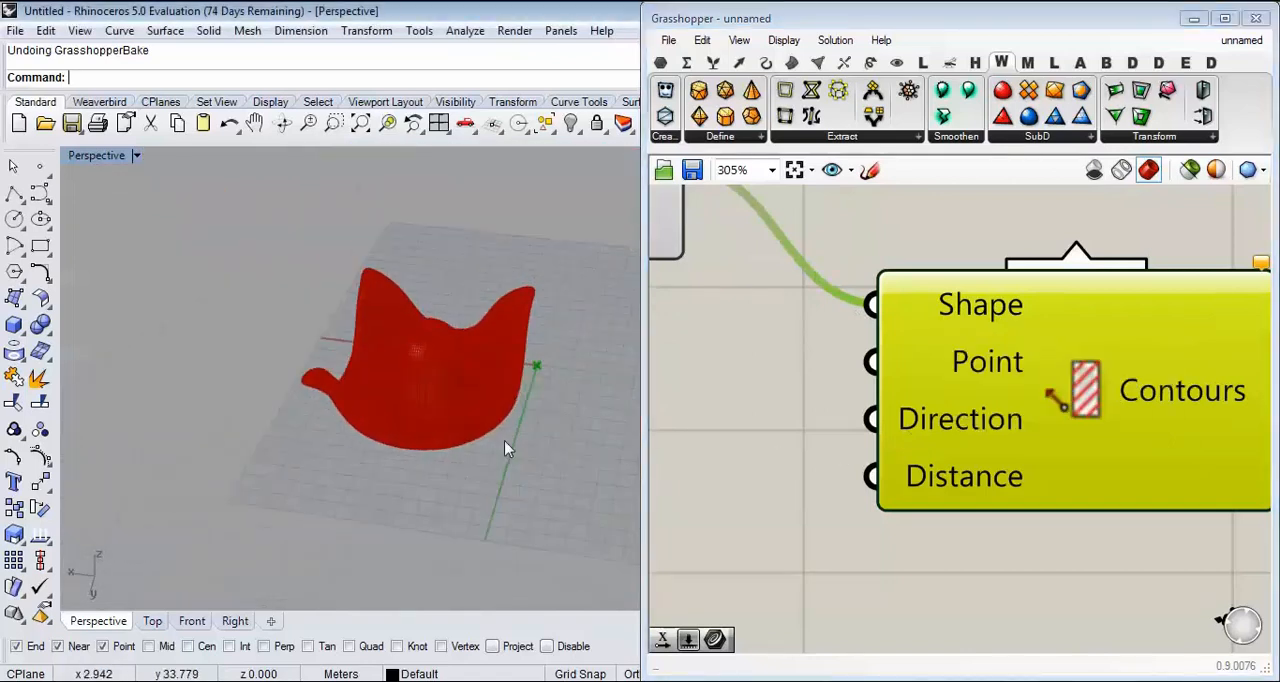
right_drag(443, 411, 420, 378)
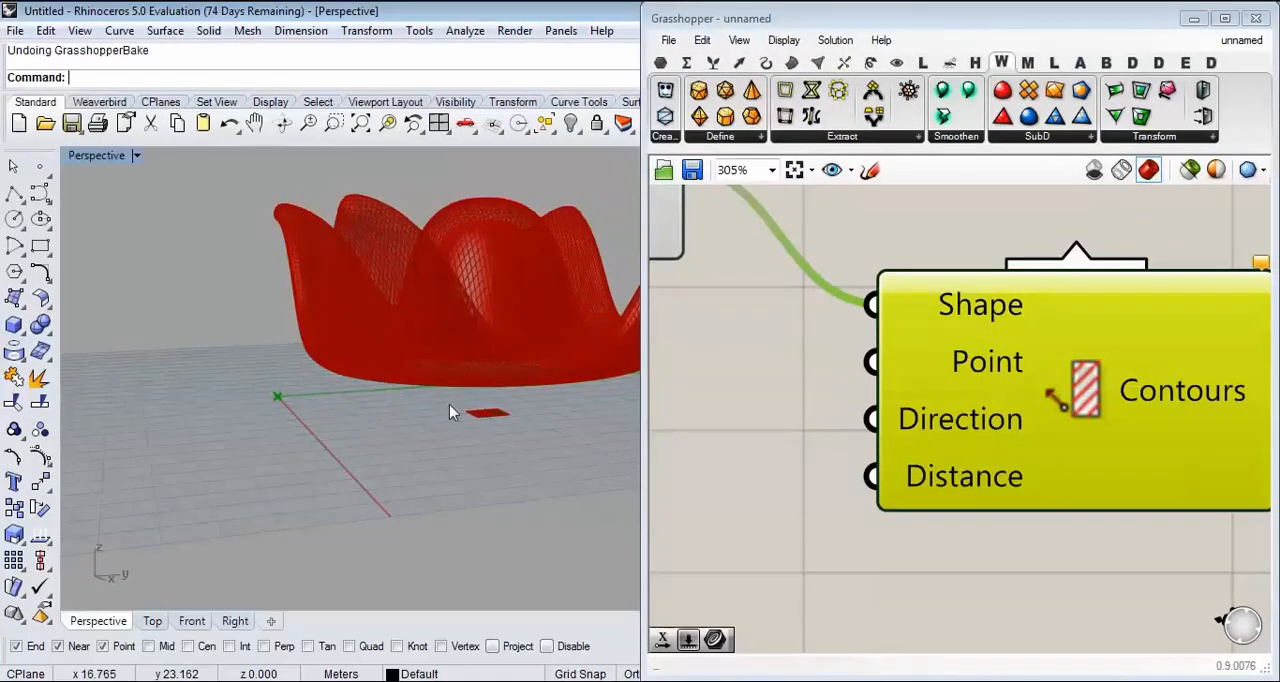
right_drag(451, 414, 622, 392)
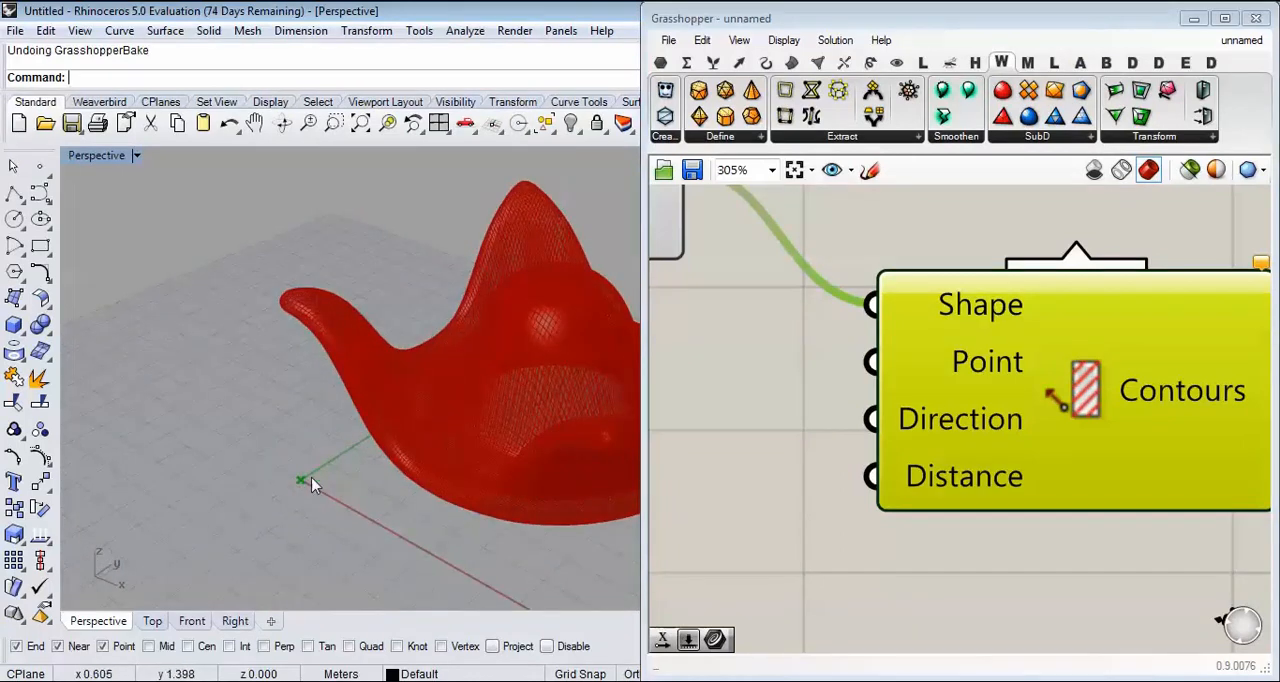
scroll(1027, 255, down, 3)
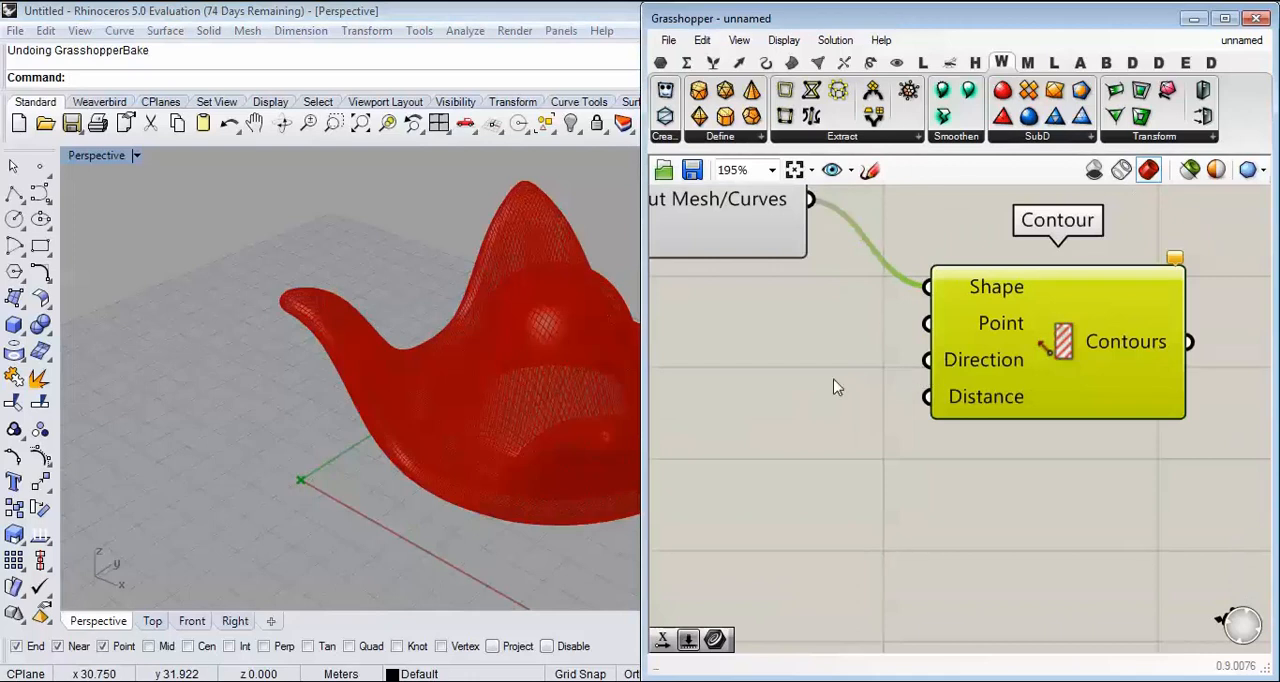
double_click(804, 366)
text(x)
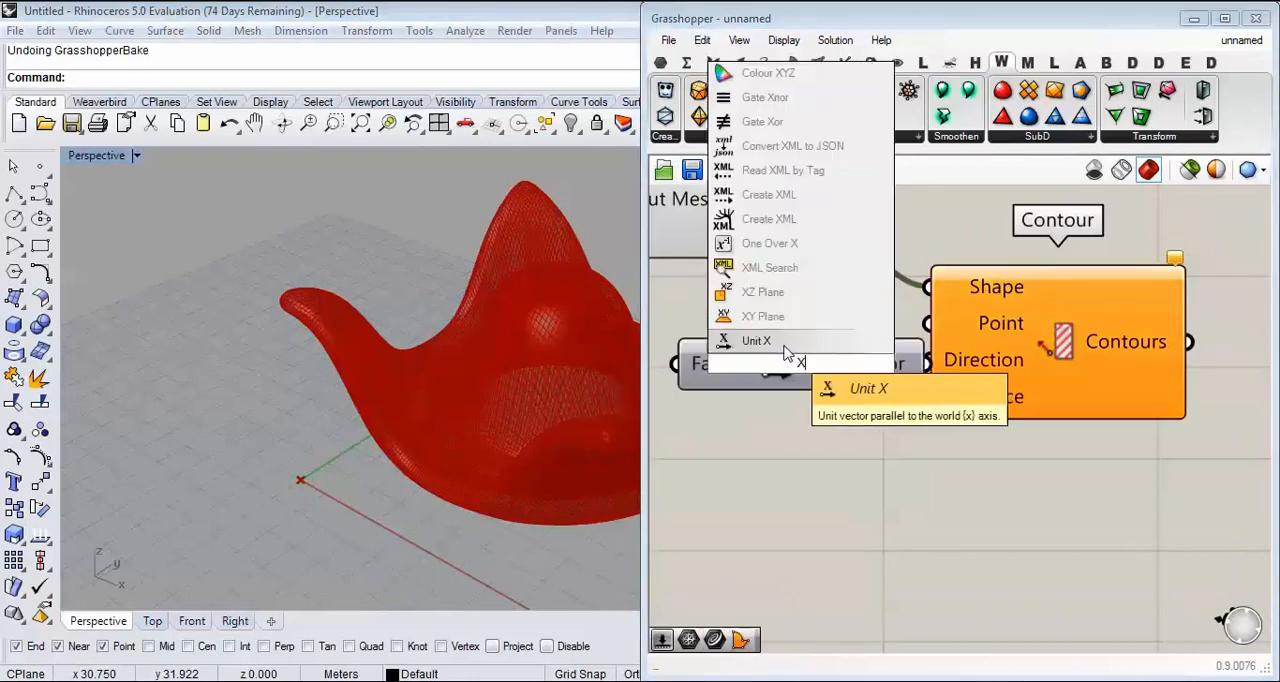
click(789, 350)
drag(866, 347, 928, 360)
right_drag(768, 424, 870, 414)
right_drag(300, 470, 403, 446)
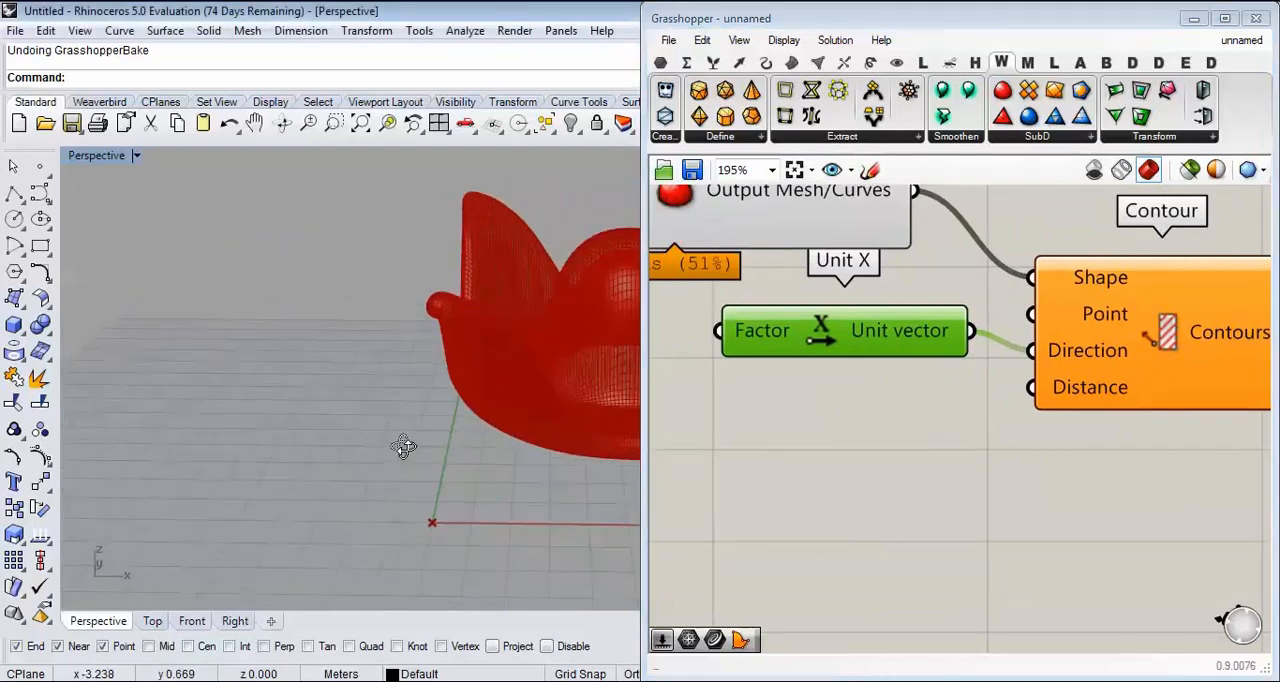
click(14, 193)
click(433, 521)
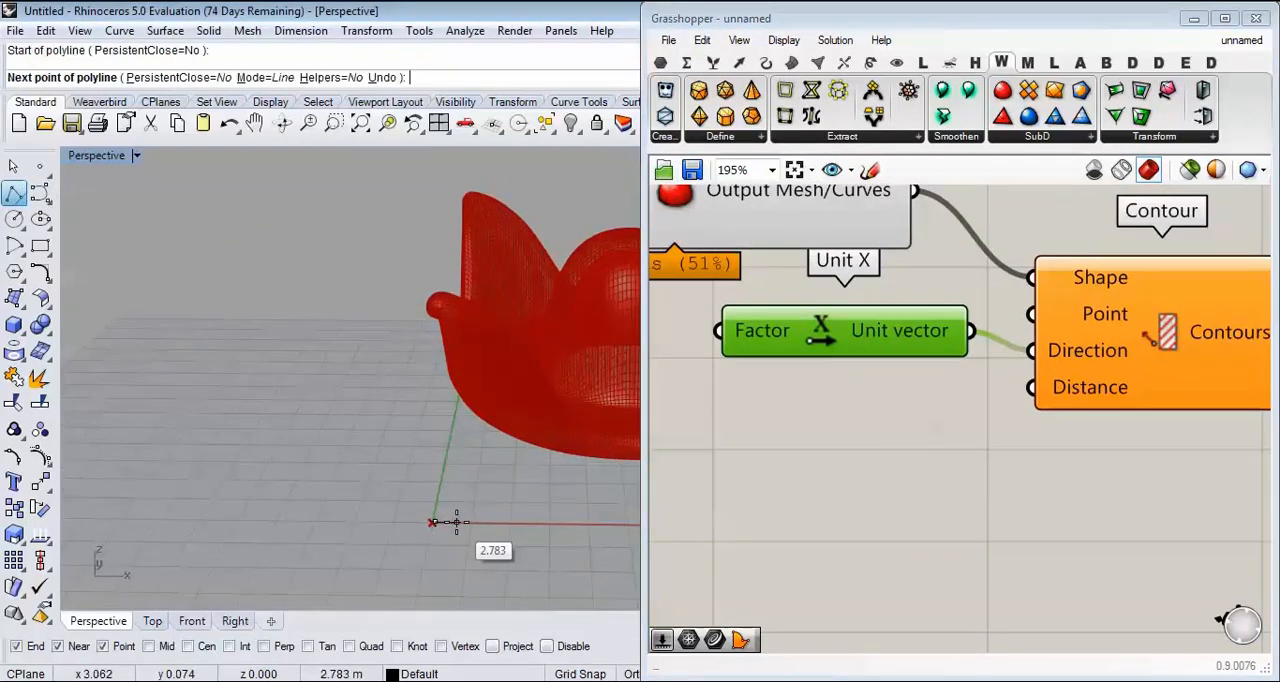
key(Escape)
Step: Create a number slider set to 2.5 and connect it to the Contour component's Distance input
double_click(810, 390)
text(2)
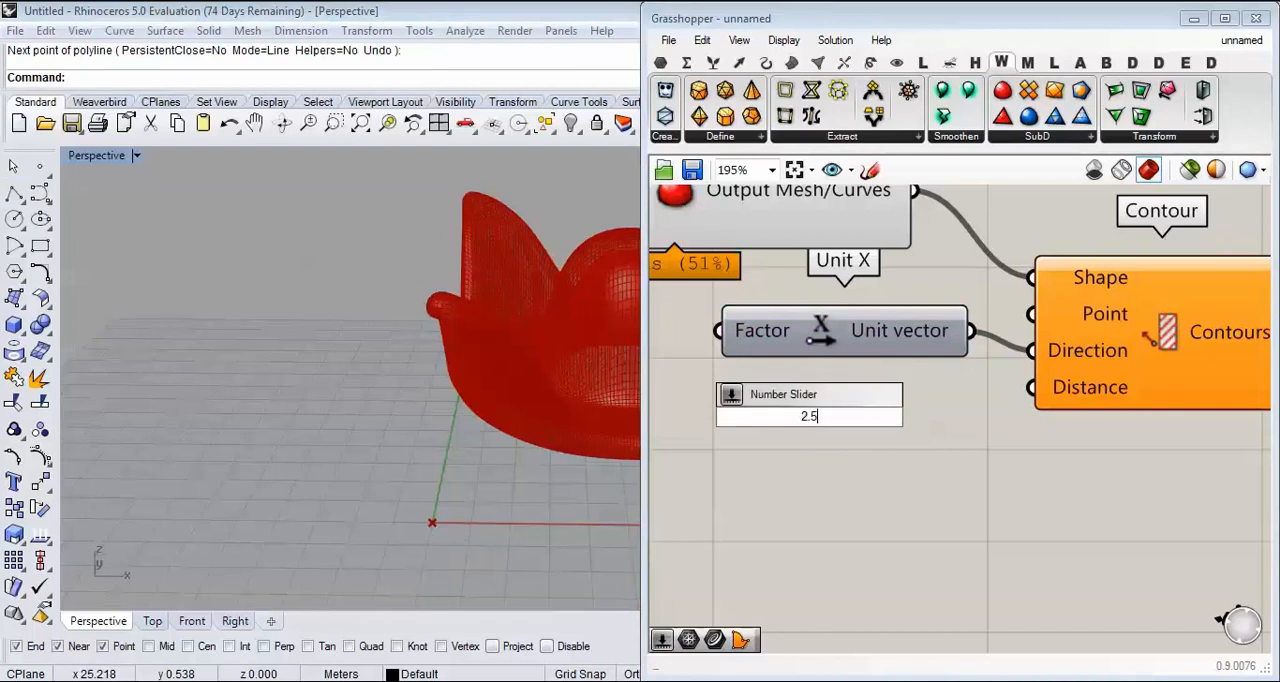
text(.5)
key(Return)
drag(1009, 408, 1033, 388)
Step: Turn off the preview of the Catmull-Clark Subdivision component
right_drag(702, 200, 714, 361)
right_click(699, 345)
click(742, 380)
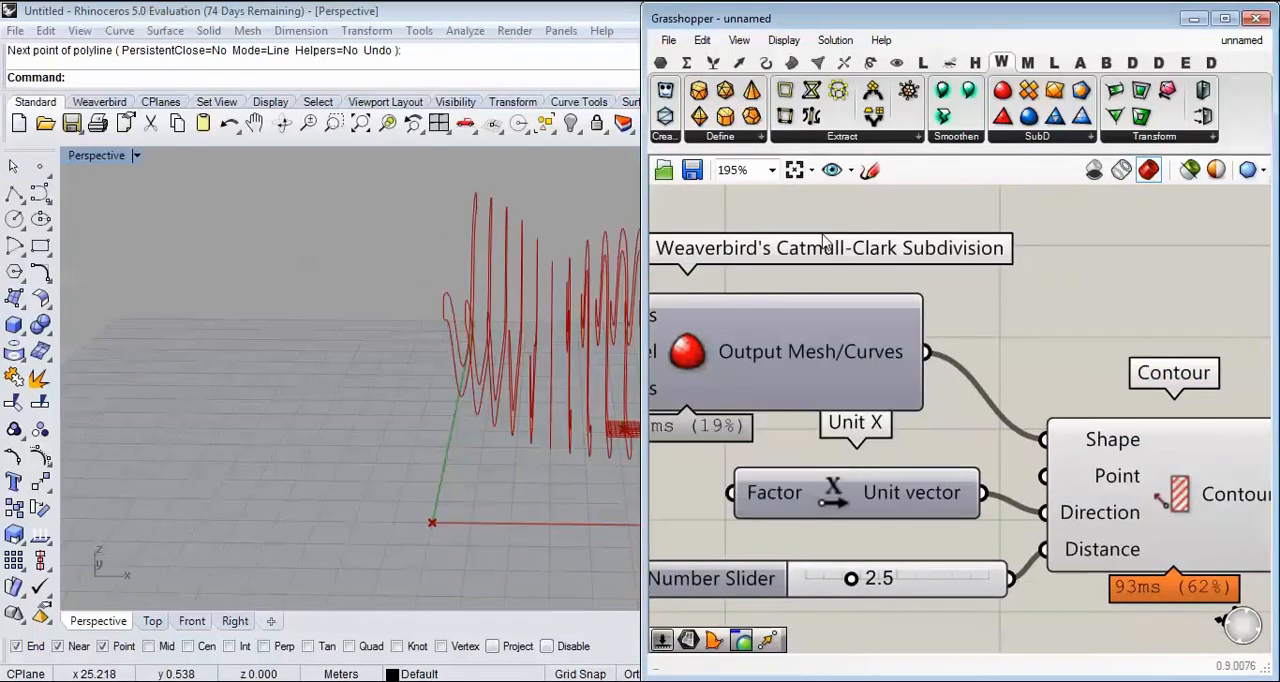
Step: Lower the slider driving the contour Distance to 1.9
scroll(500, 285, down, 4)
right_drag(500, 275, 446, 314)
scroll(446, 314, up, 5)
right_drag(865, 541, 890, 463)
scroll(891, 468, up, 2)
drag(869, 518, 849, 521)
Step: Examine the contour curves' spacing and shape from several angles, including around the central dome and raised corners
right_drag(380, 393, 369, 342)
scroll(369, 342, down, 3)
scroll(369, 342, up, 5)
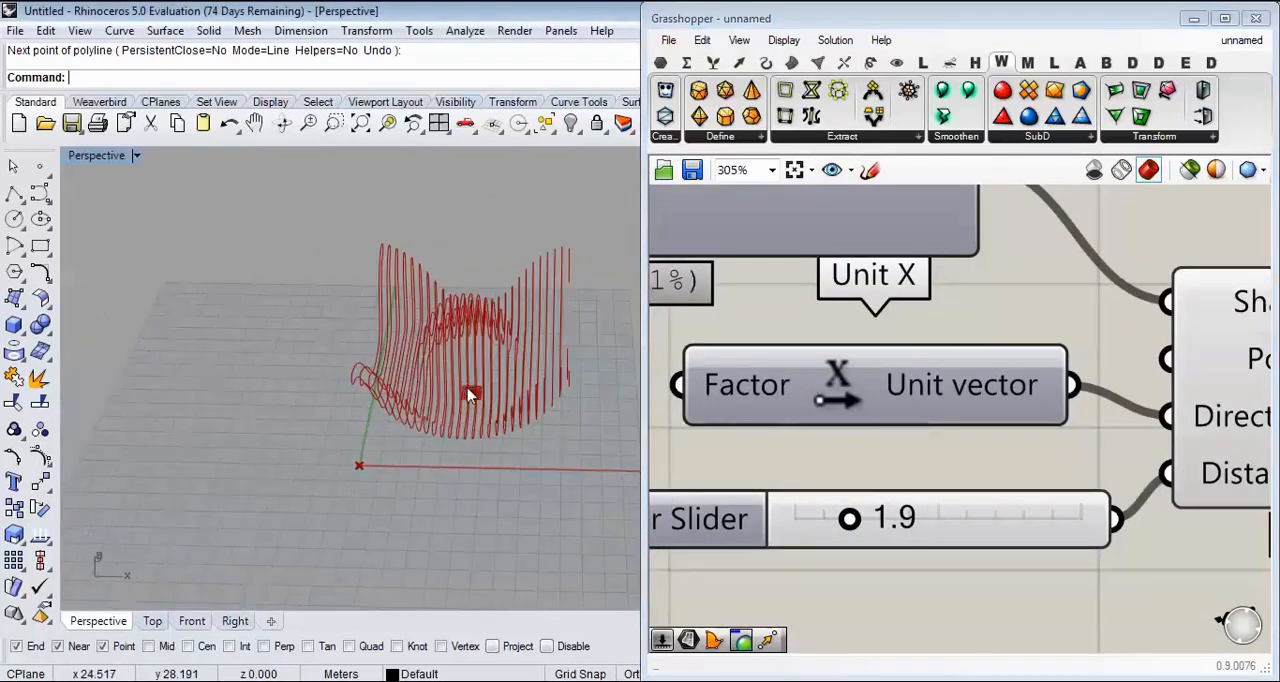
right_drag(443, 394, 445, 330)
scroll(836, 367, down, 4)
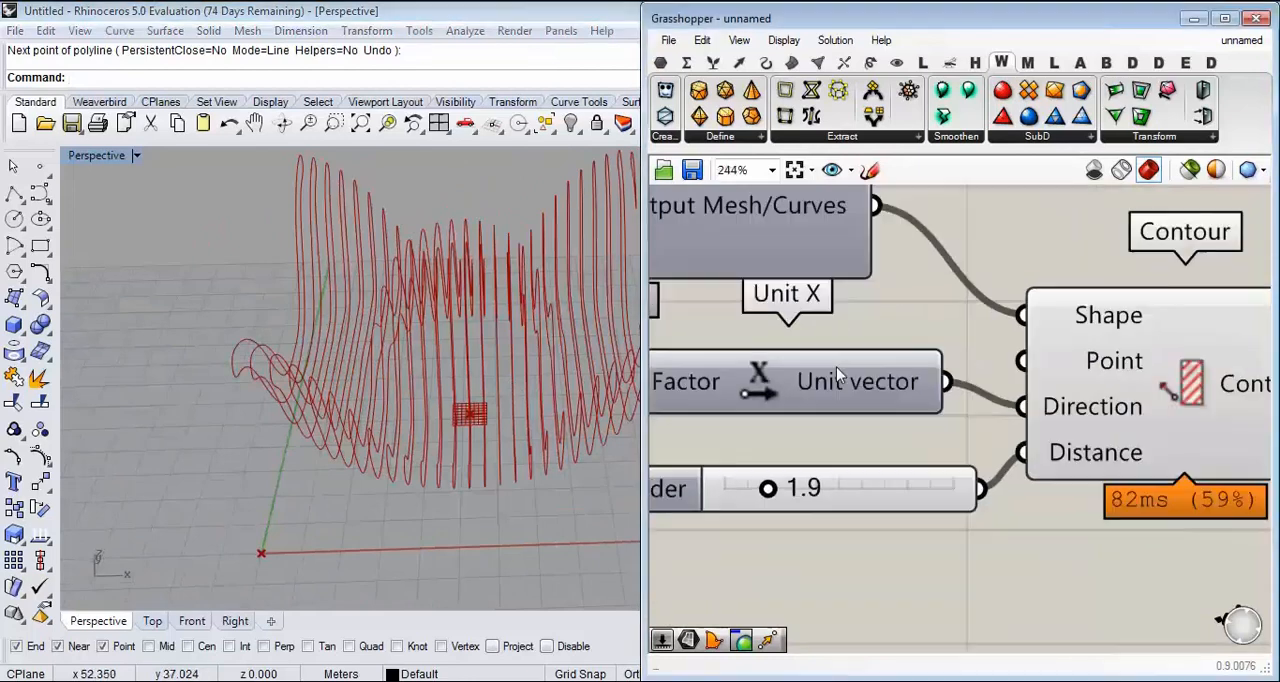
scroll(897, 487, up, 2)
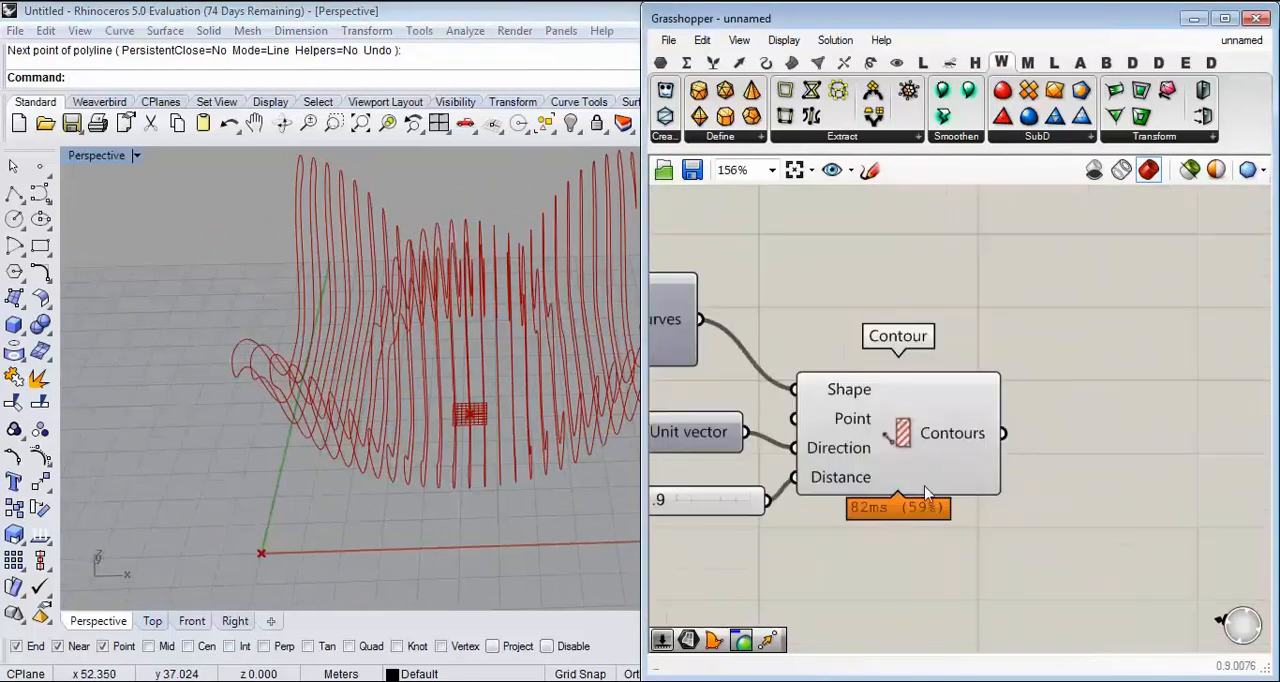
click(924, 434)
click(997, 297)
right_drag(605, 316, 397, 394)
scroll(237, 393, down, 5)
right_drag(280, 386, 391, 384)
scroll(395, 385, up, 2)
right_drag(465, 402, 493, 420)
scroll(362, 372, up, 5)
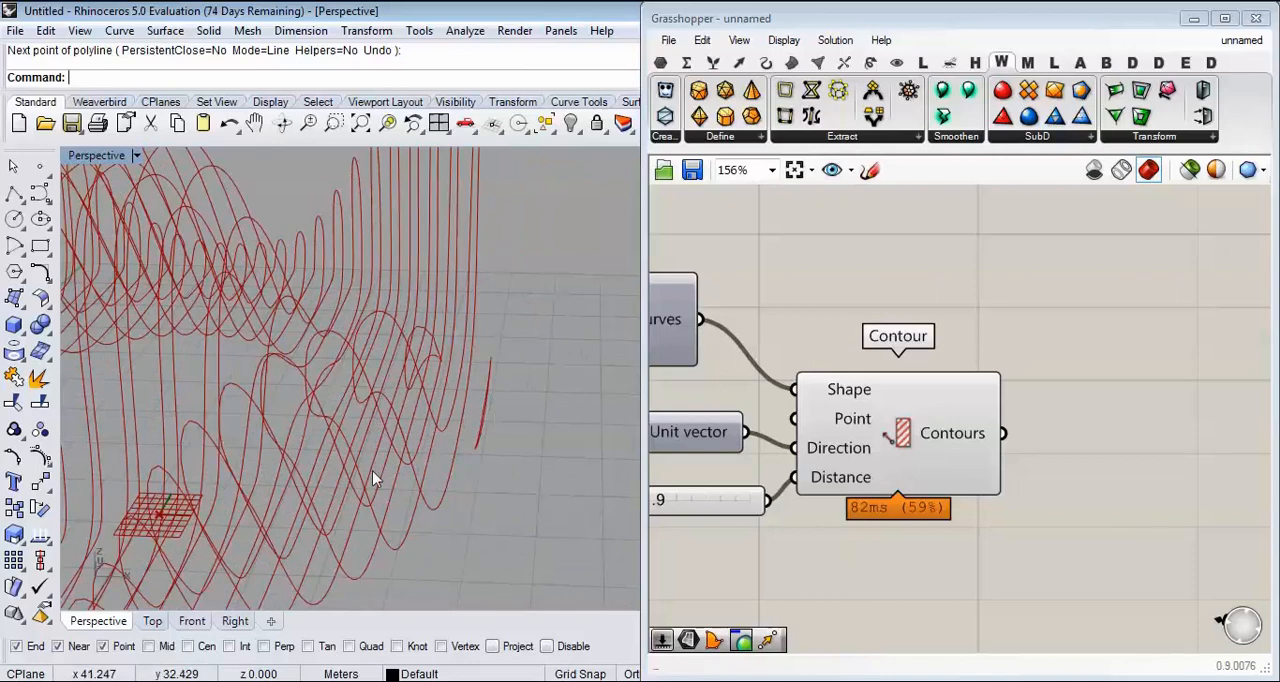
mouse_move(450, 422)
right_down()
mouse_move(486, 443)
mouse_move(457, 466)
mouse_move(478, 443)
mouse_move(451, 369)
mouse_move(518, 422)
right_up()
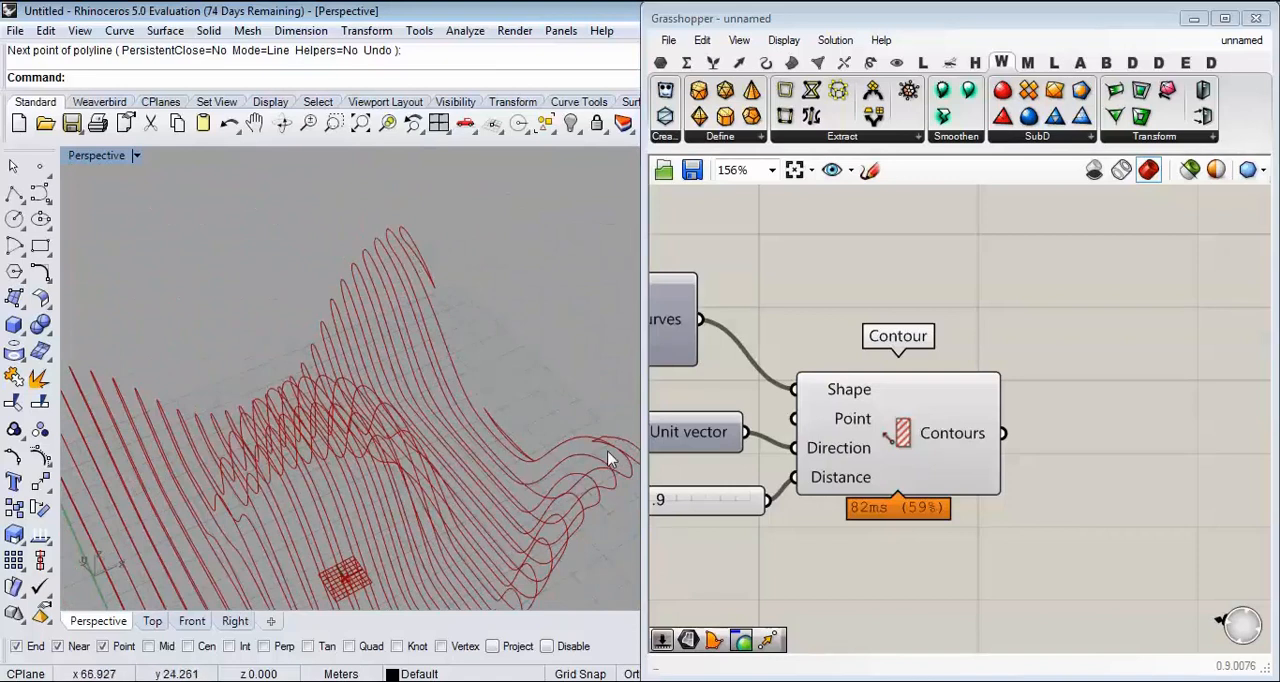
Step: Try a contour Distance of 1.8 and view the denser section curves
right_drag(796, 434, 892, 399)
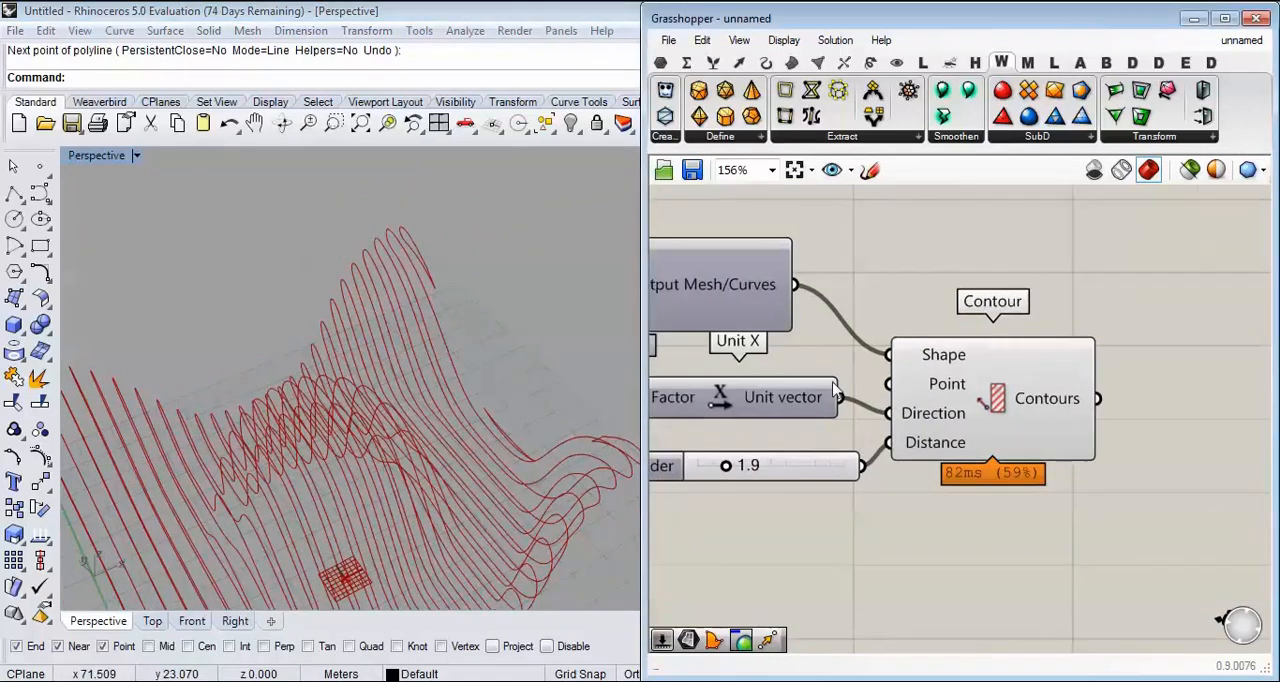
scroll(788, 449, up, 1)
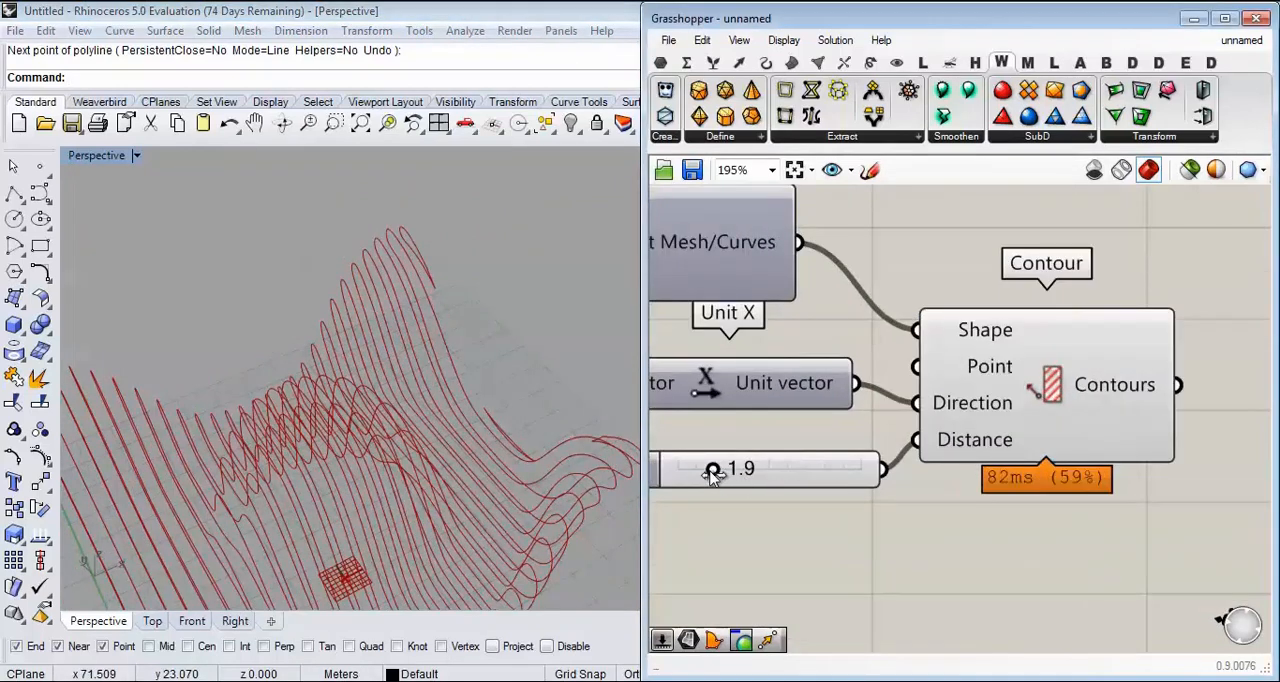
drag(713, 474, 711, 474)
right_drag(508, 487, 362, 411)
Step: Set the contour Distance slider to 2.2 and check the spacing of the section curves
right_drag(741, 488, 774, 476)
scroll(774, 476, up, 1)
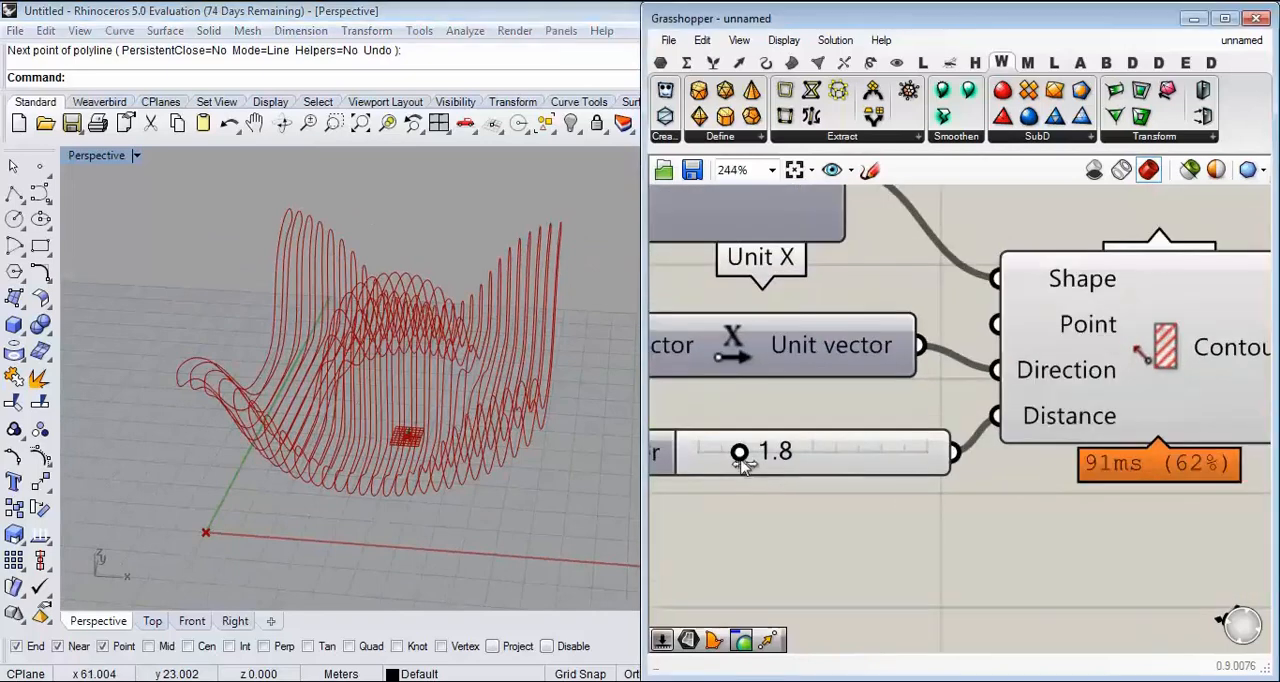
drag(739, 455, 745, 455)
right_drag(460, 445, 552, 443)
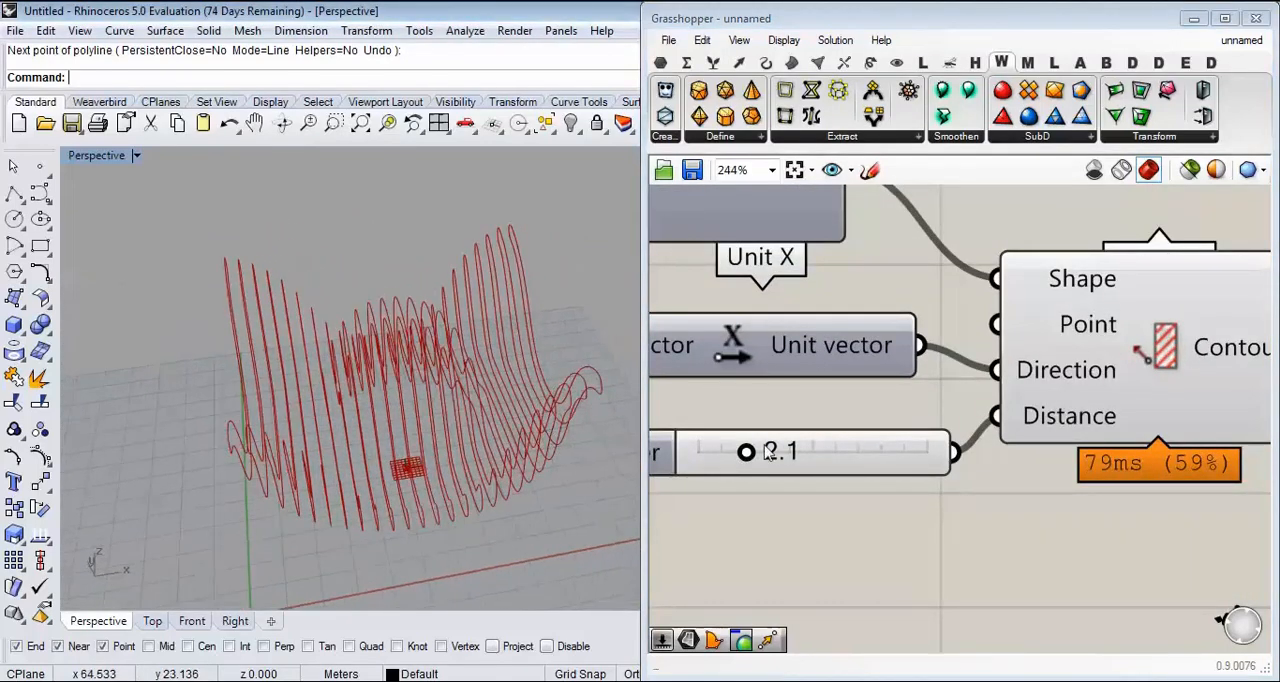
drag(757, 457, 760, 457)
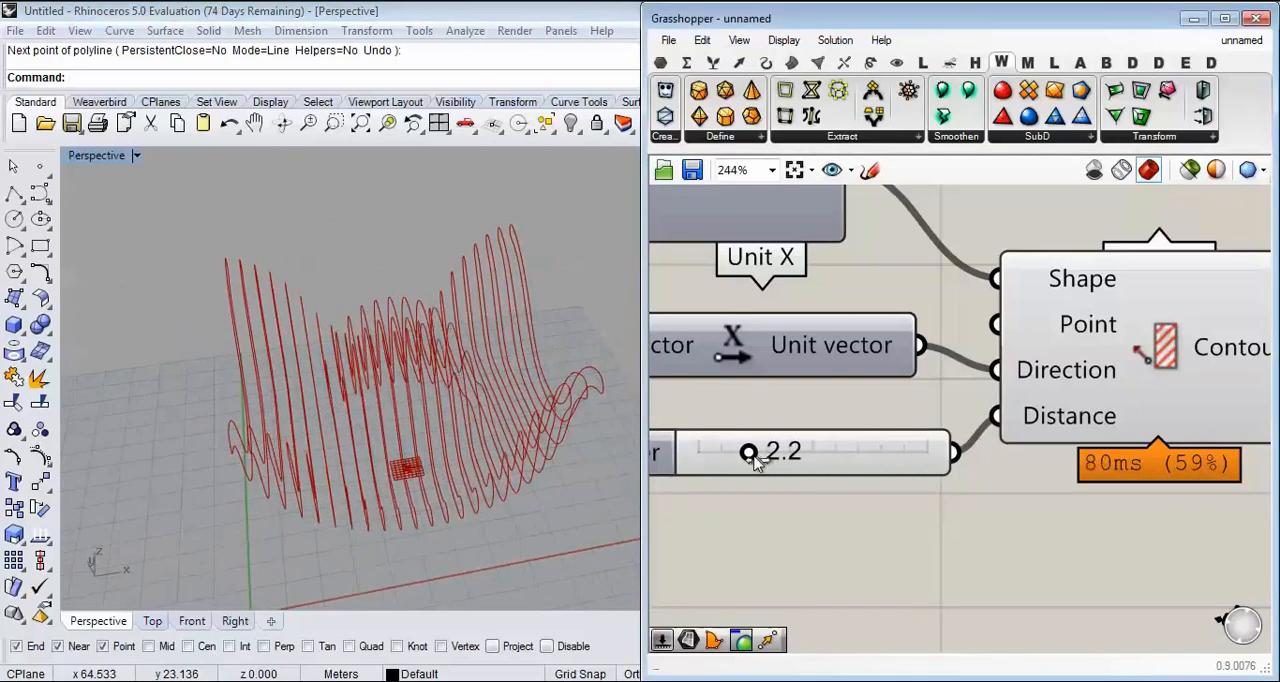
mouse_move(440, 430)
right_down()
mouse_move(351, 400)
mouse_move(477, 380)
mouse_move(440, 345)
mouse_move(450, 425)
right_up()
scroll(438, 347, down, 4)
scroll(980, 394, down, 13)
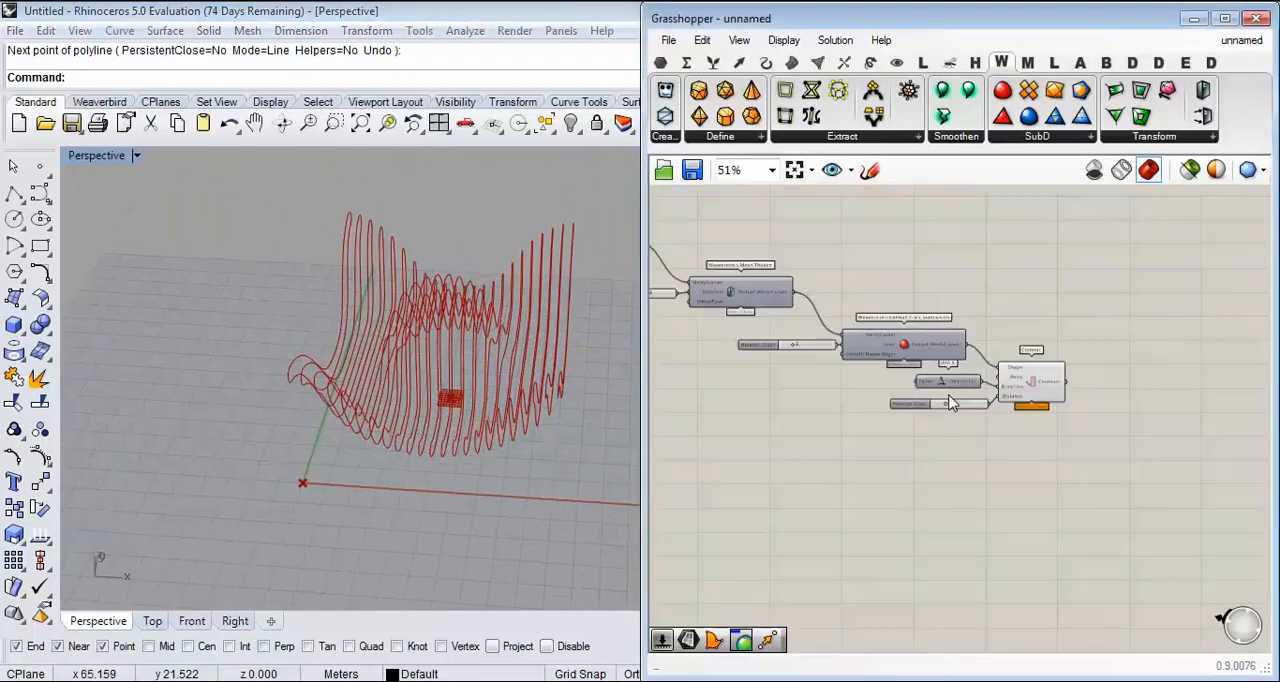
Step: Set the number slider driving the Plane Surface's X and Y Size to 52
right_drag(787, 325, 909, 323)
scroll(906, 325, up, 9)
scroll(800, 443, up, 1)
right_drag(800, 443, 900, 383)
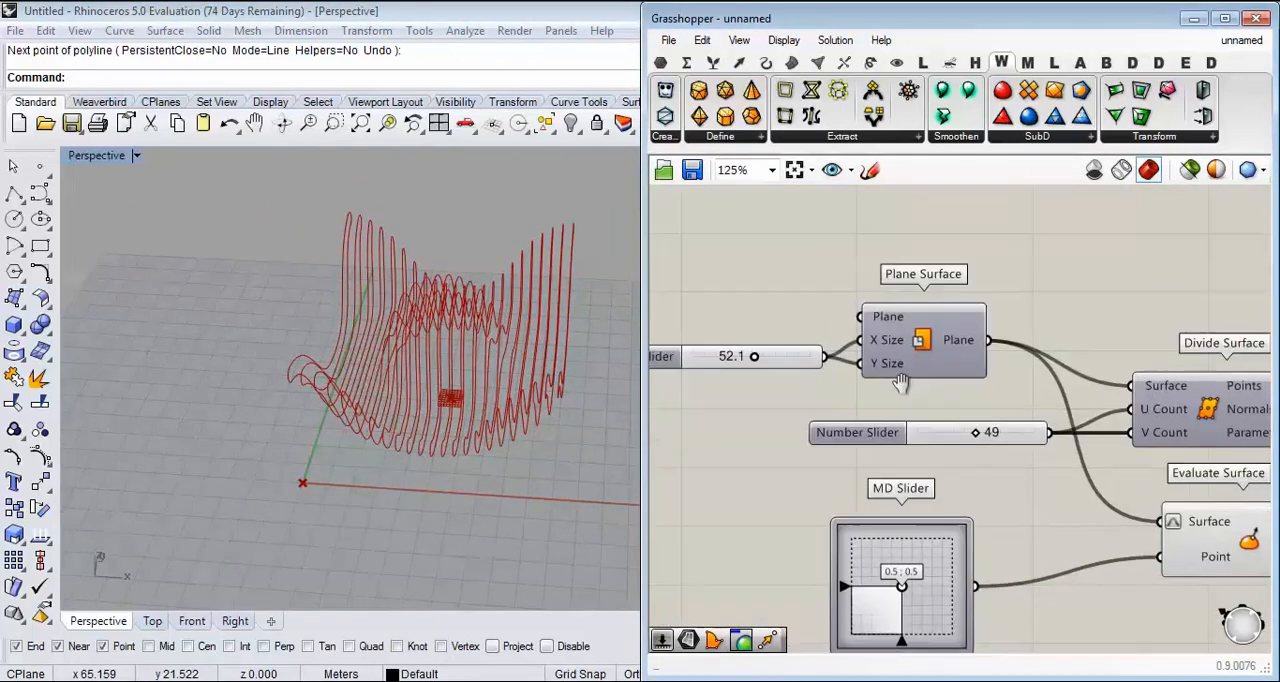
double_click(764, 368)
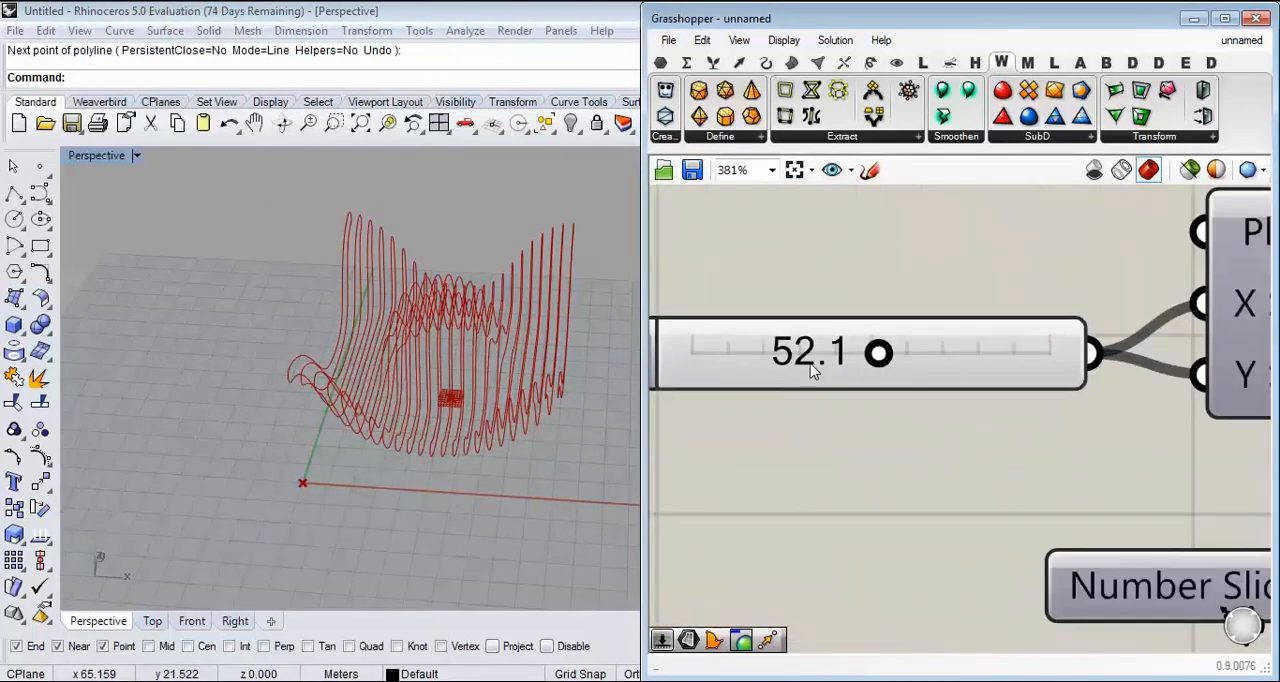
text(52)
key(Return)
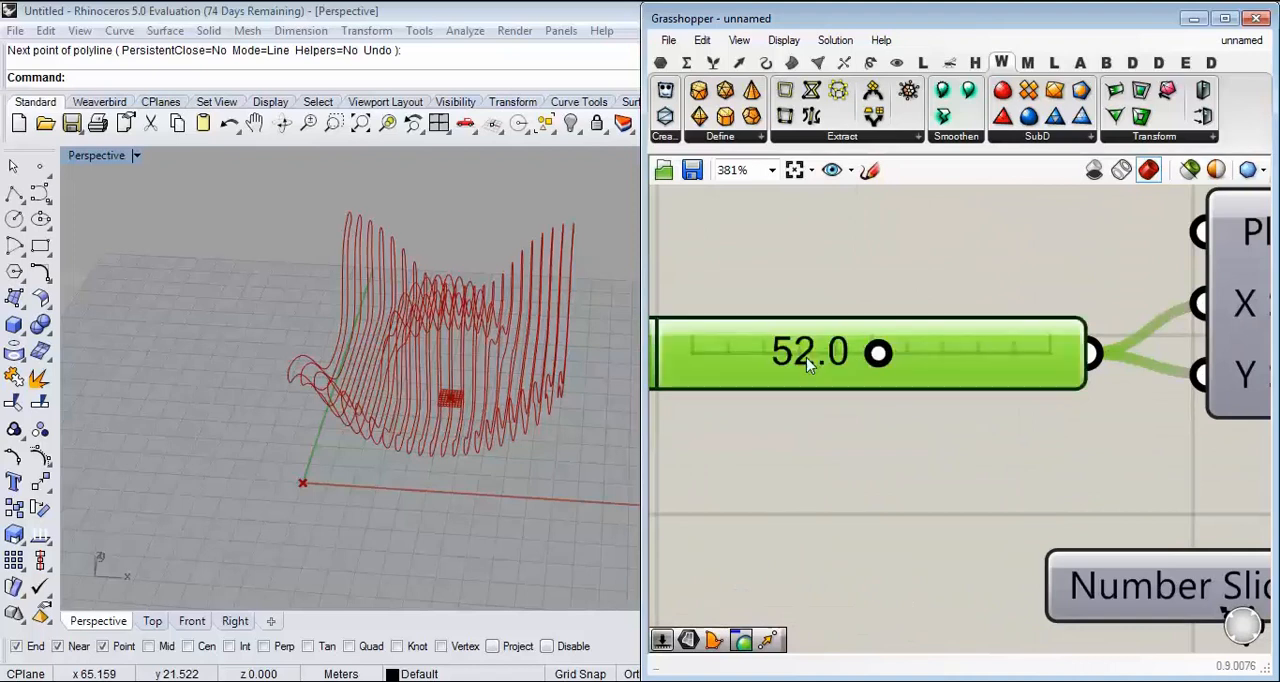
scroll(780, 425, down, 5)
scroll(863, 423, up, 5)
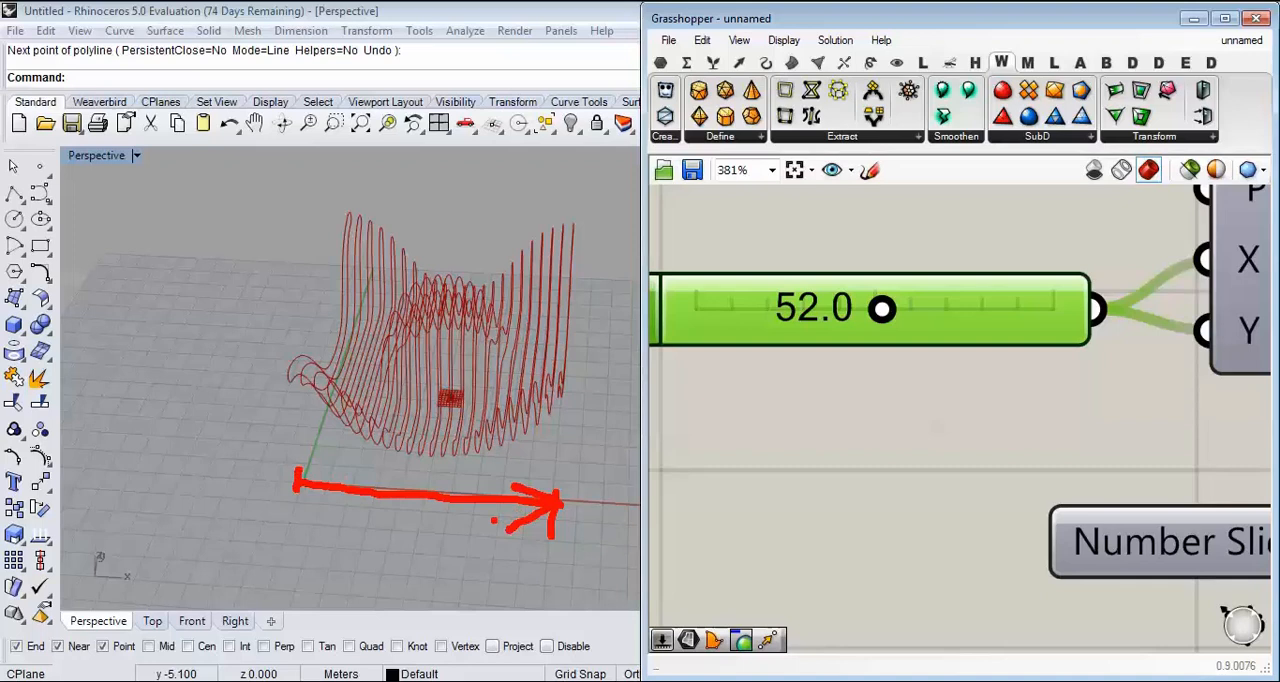
key(Escape)
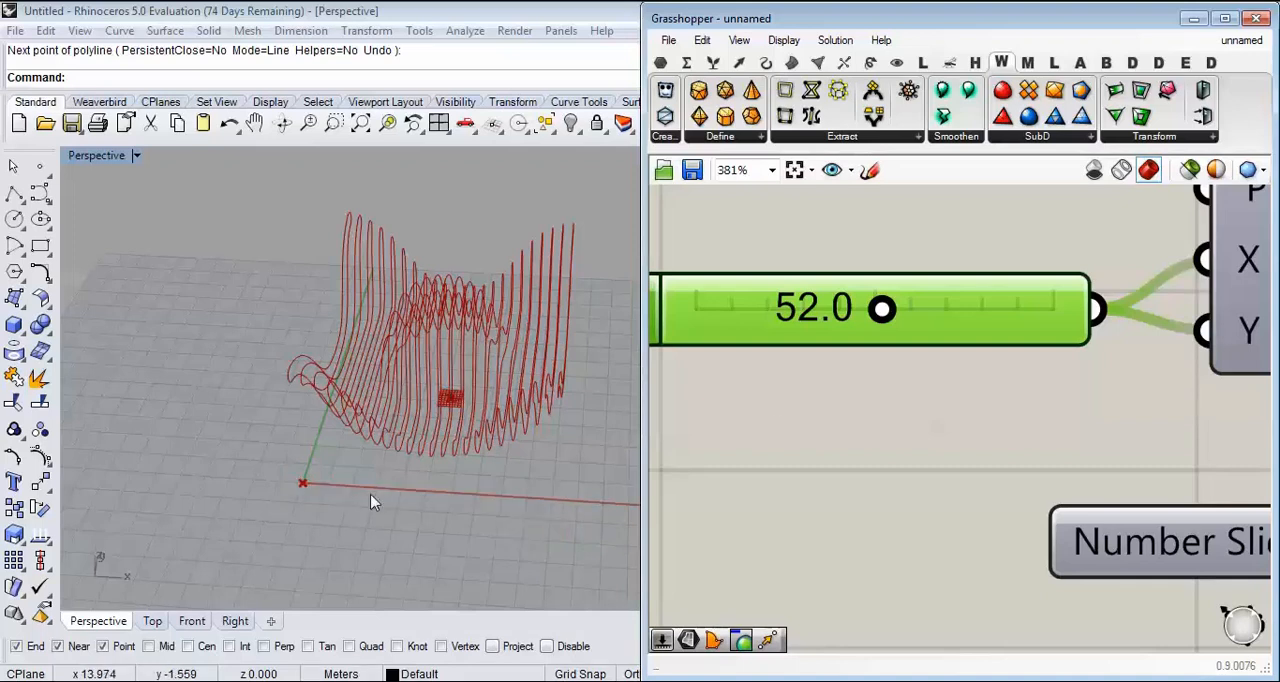
Step: Place a Division component near the plane size slider and feed that slider into its A input
click(686, 62)
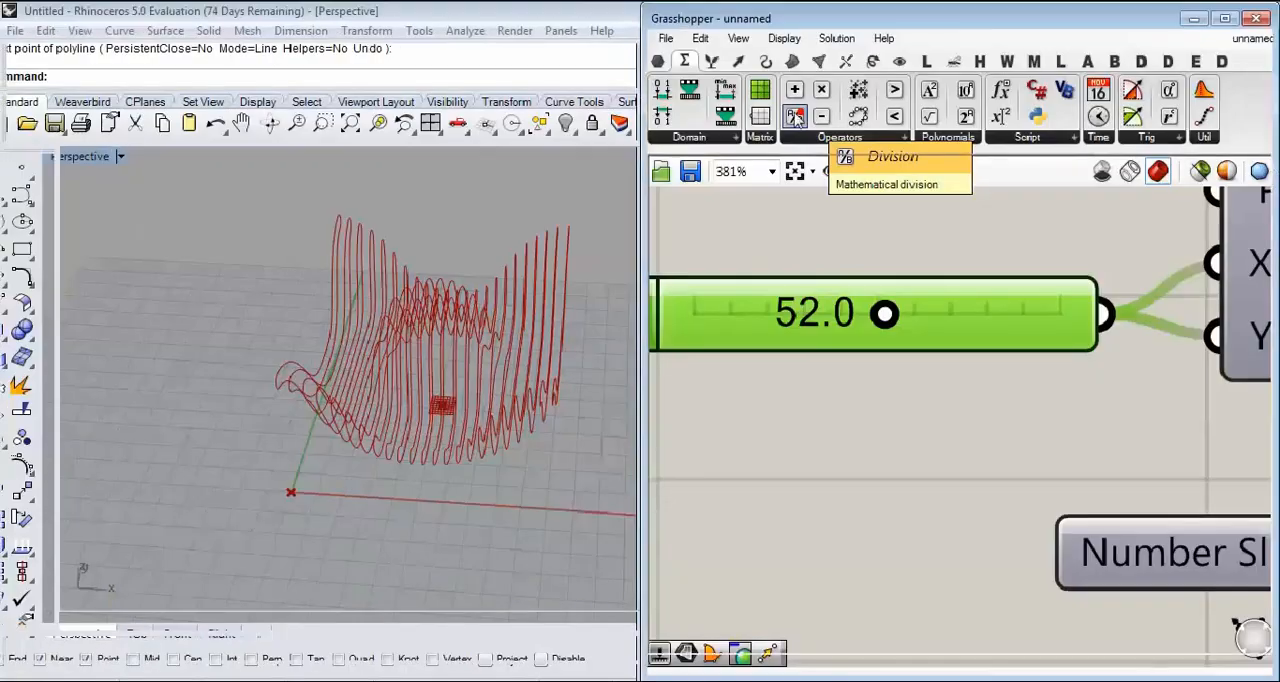
click(800, 117)
scroll(803, 200, down, 4)
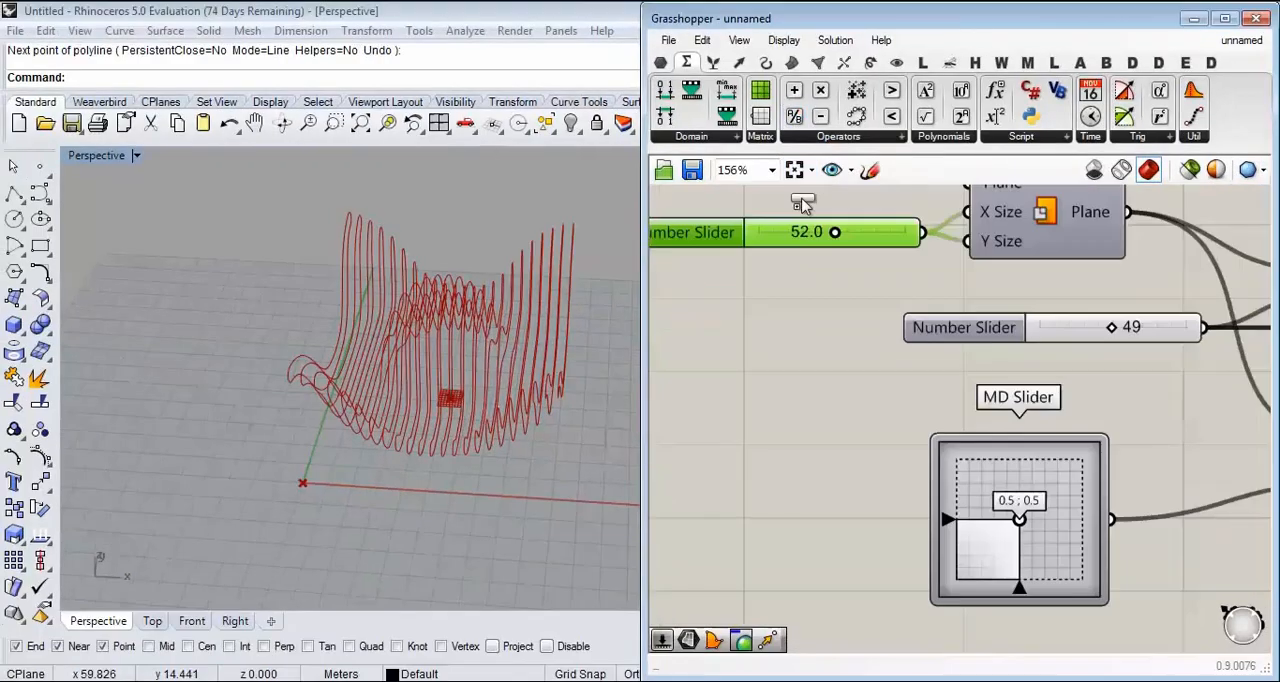
click(980, 359)
scroll(925, 306, up, 1)
drag(926, 234, 920, 356)
right_drag(931, 371, 904, 283)
Step: Move the Division component over to the Contour component, just below the contour Distance slider
scroll(904, 282, down, 4)
drag(904, 281, 1110, 450)
right_drag(1110, 450, 669, 432)
drag(702, 443, 955, 431)
scroll(770, 422, down, 8)
scroll(1042, 441, up, 6)
right_drag(972, 449, 745, 388)
drag(722, 373, 901, 417)
scroll(954, 399, up, 4)
right_drag(880, 412, 825, 370)
drag(760, 394, 904, 404)
scroll(904, 404, up, 2)
Step: Create a number slider of 20 beside the Division component, connect it to input B and check the Result
right_drag(815, 444, 963, 437)
double_click(774, 437)
text(20)
key(Return)
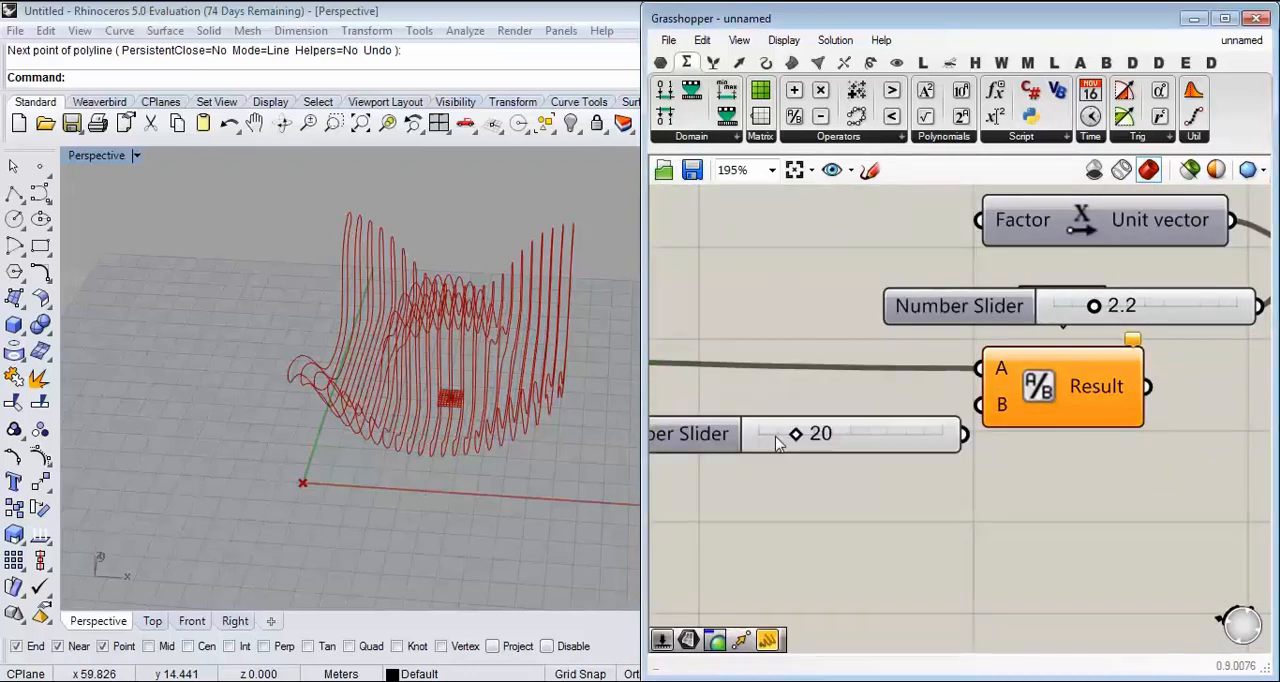
drag(980, 427, 981, 413)
right_drag(1106, 382, 891, 342)
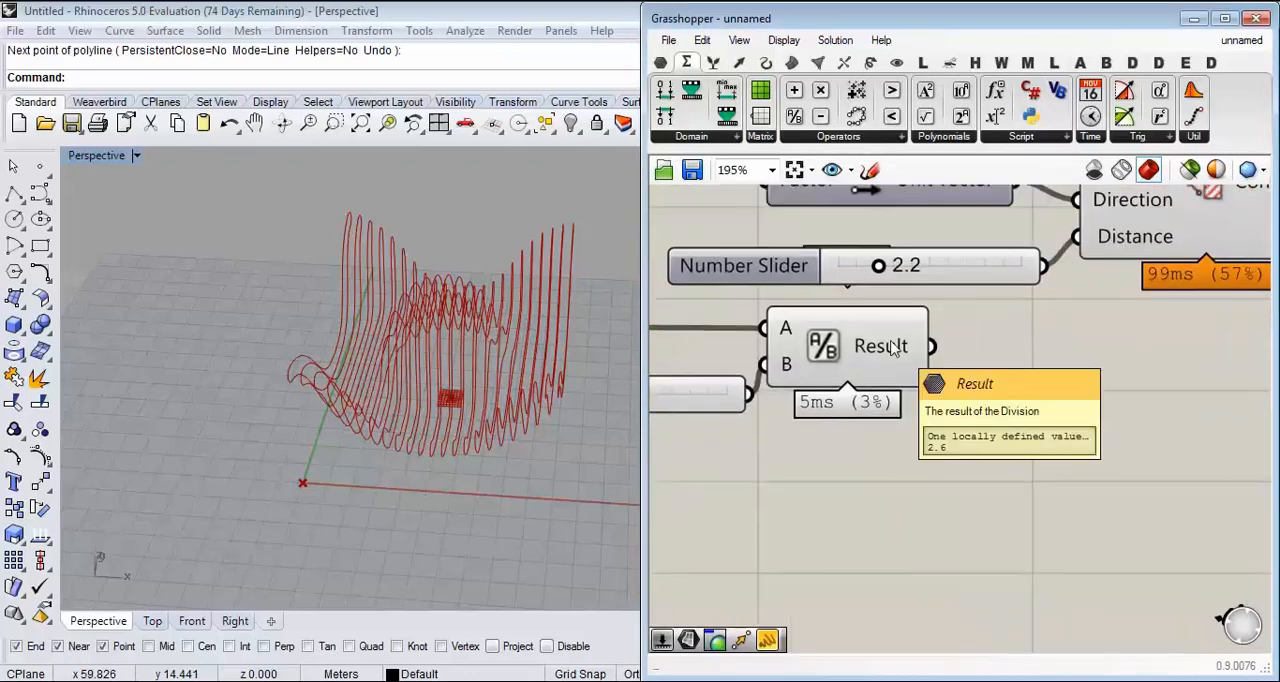
mouse_move(893, 347)
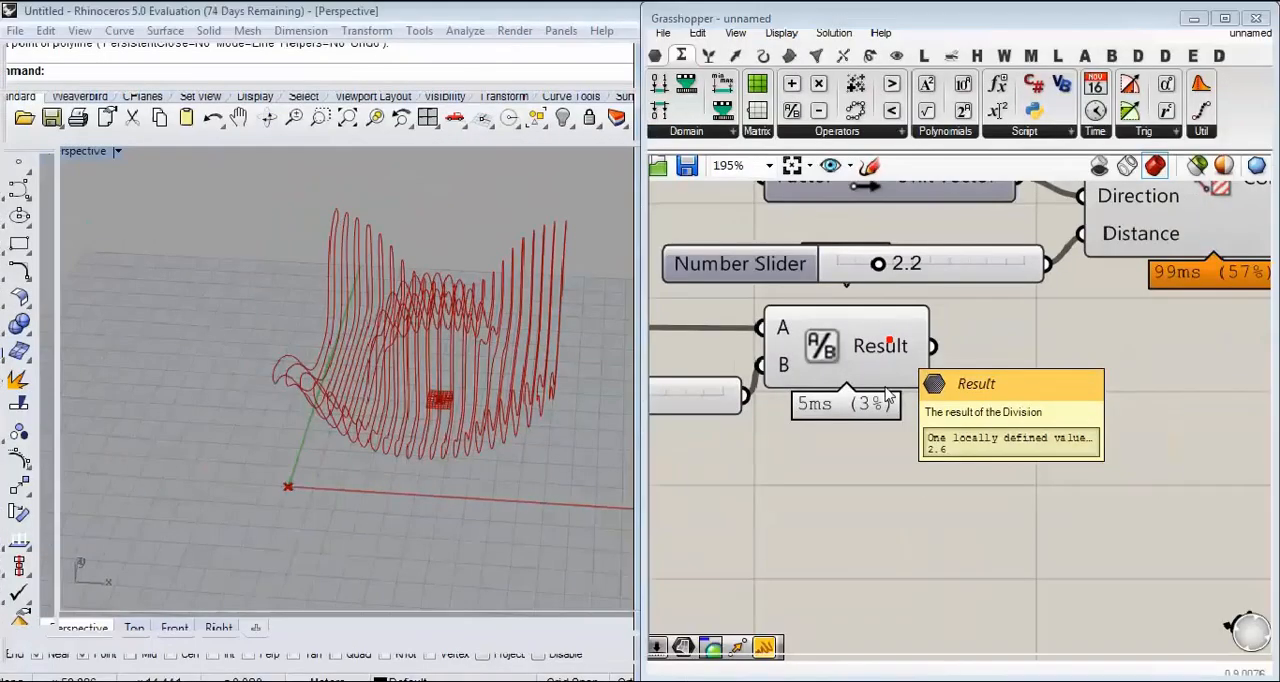
Step: Connect the Division Result to the Contour's Distance input and delete the old 2.2 slider
drag(932, 346, 1080, 234)
click(965, 277)
key(Delete)
right_drag(853, 348, 1078, 355)
Step: Set the divisor slider to 31 and check the contour curves from several angles
drag(806, 404, 827, 404)
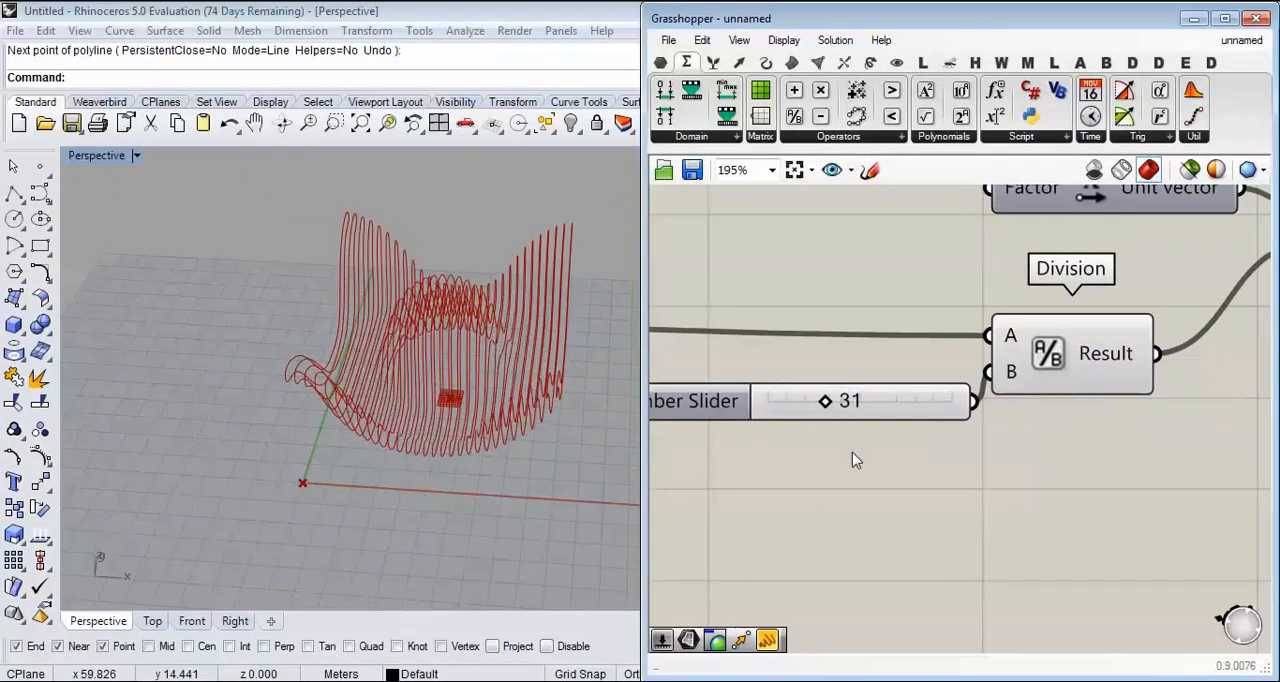
right_drag(482, 450, 470, 472)
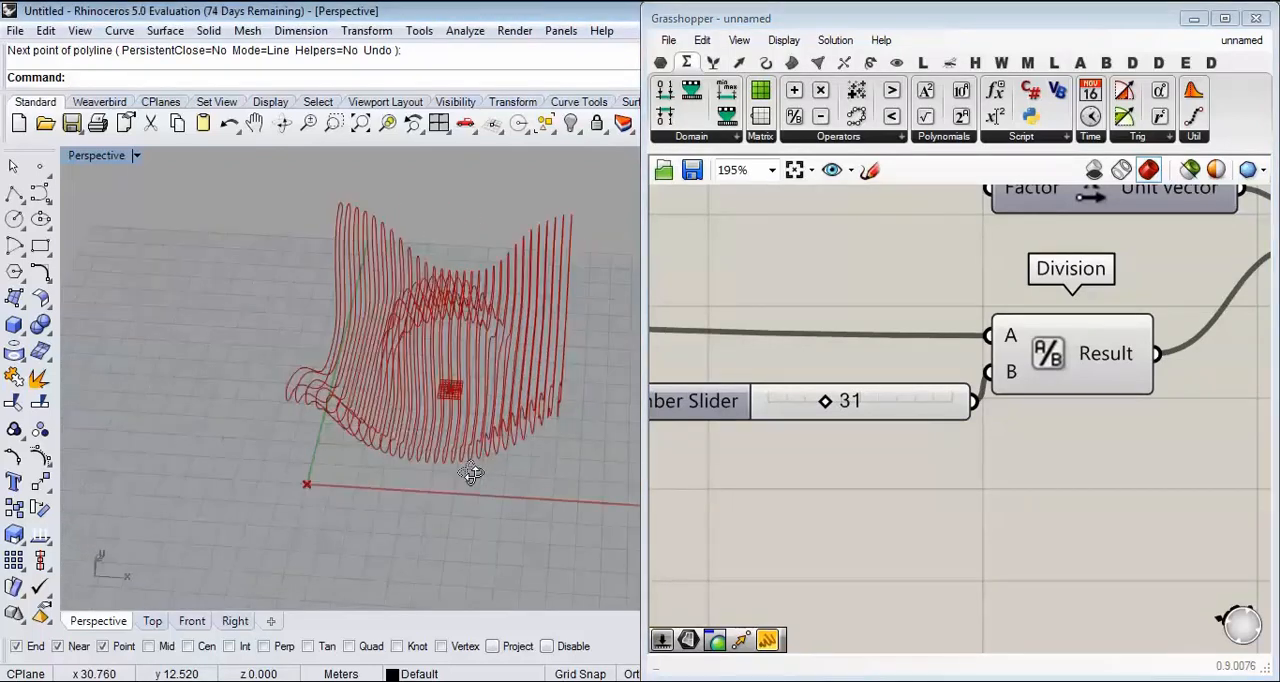
scroll(578, 413, up, 4)
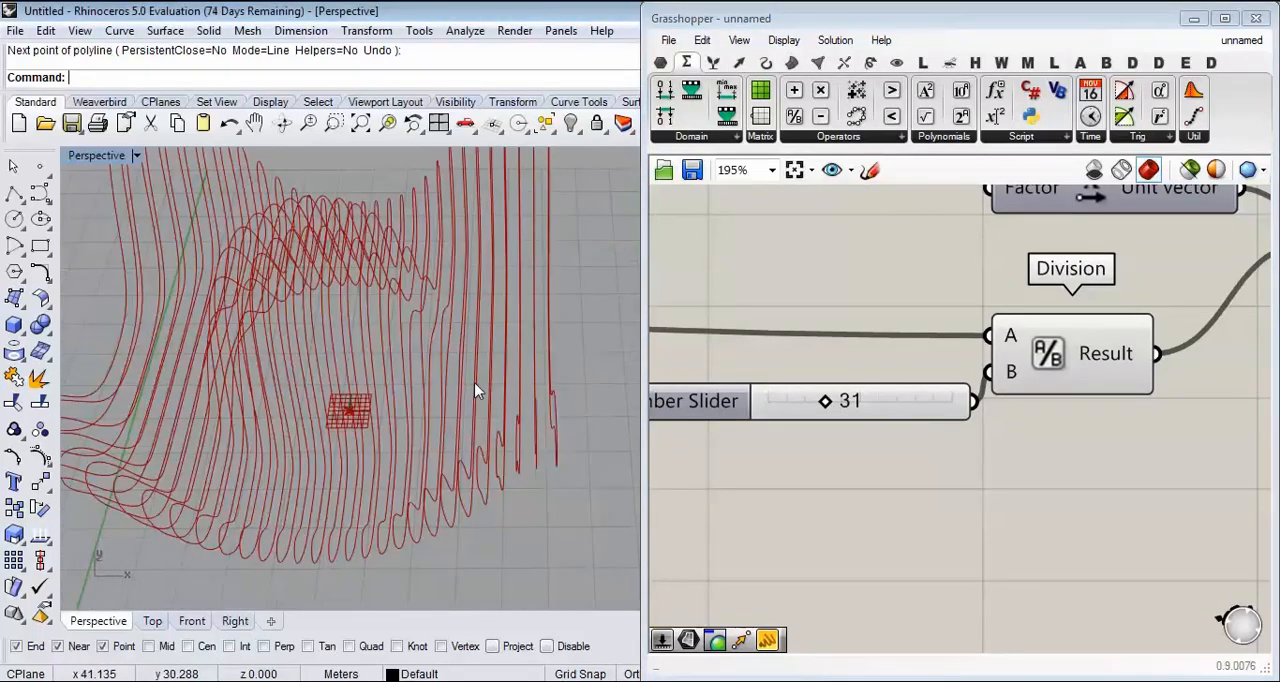
scroll(476, 391, down, 5)
right_drag(477, 391, 502, 358)
scroll(886, 318, down, 6)
right_drag(1060, 312, 917, 368)
scroll(920, 370, up, 6)
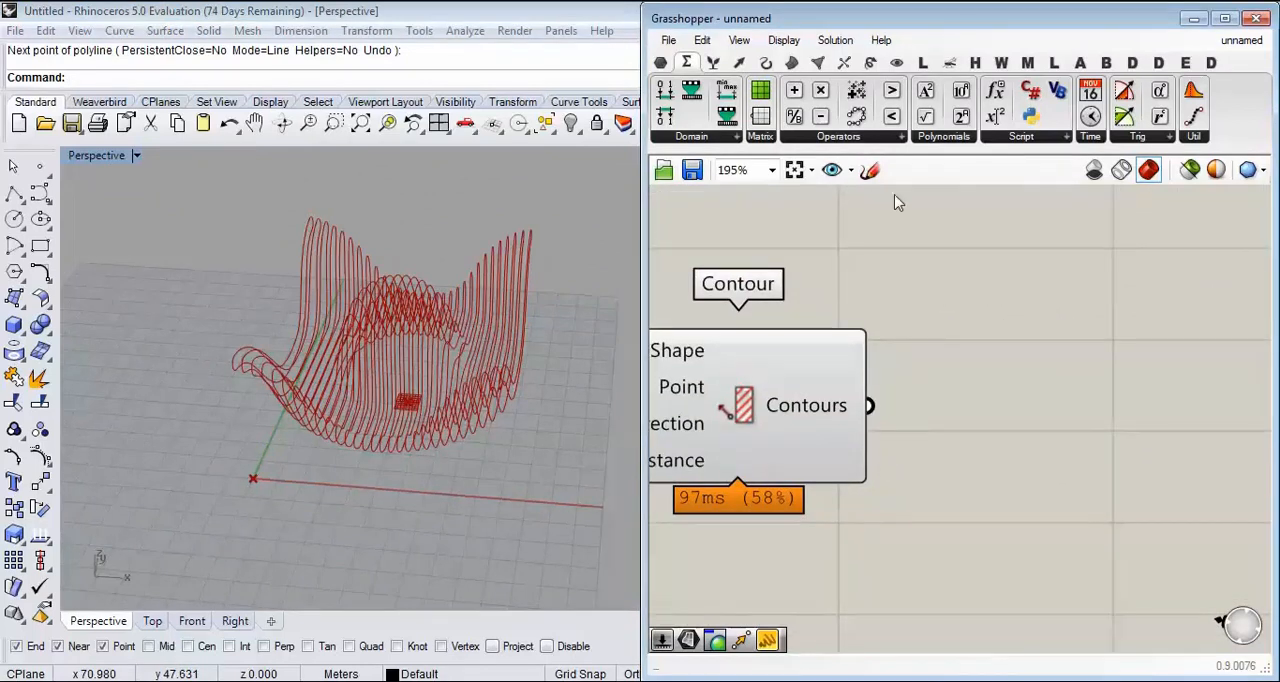
click(660, 63)
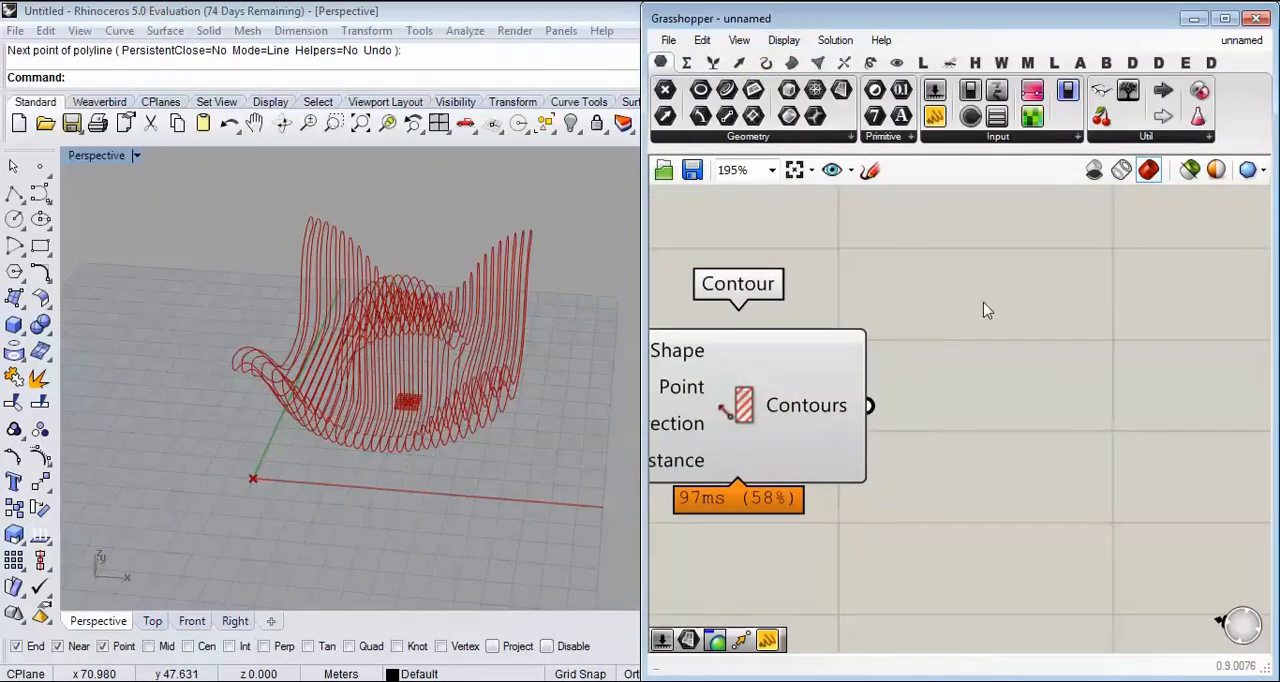
right_drag(430, 370, 389, 390)
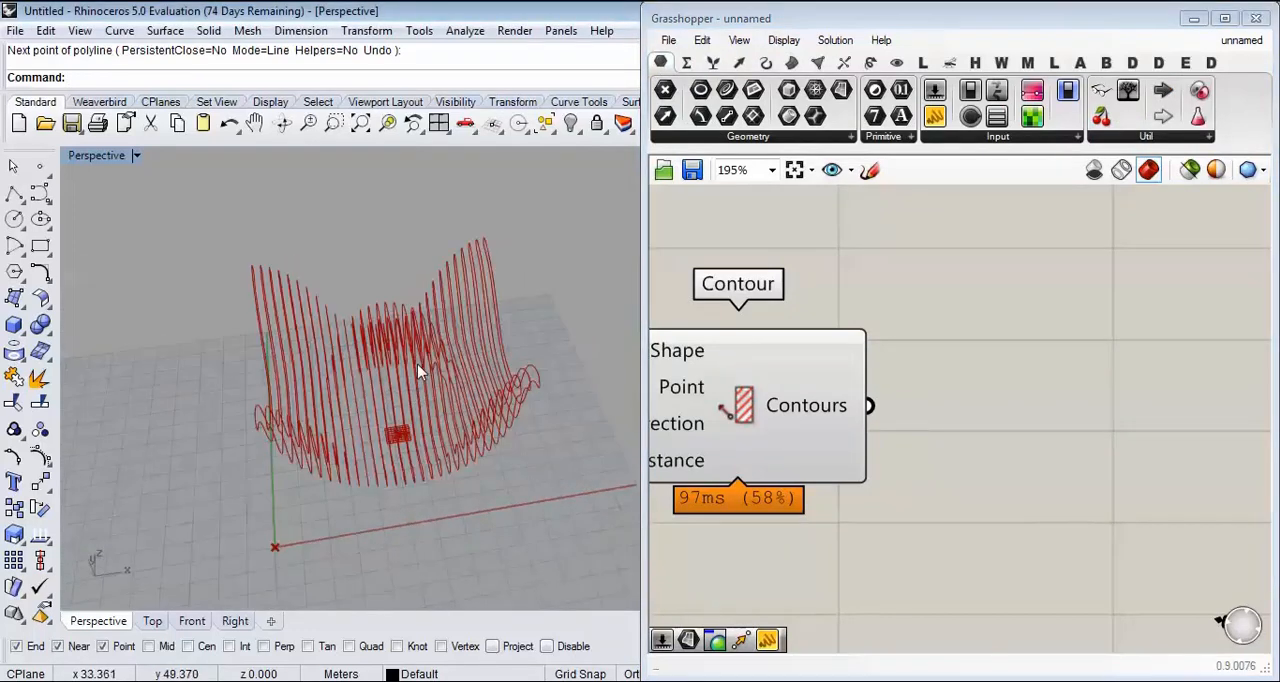
right_click(843, 403)
click(877, 434)
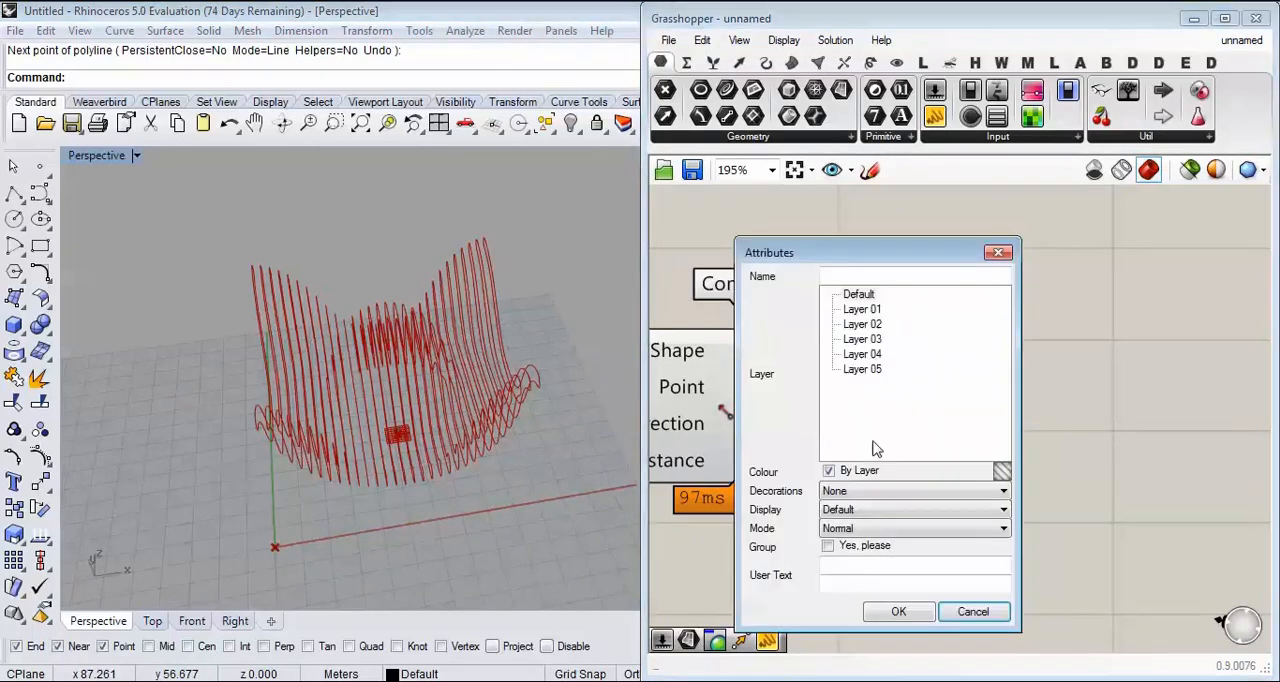
click(970, 610)
Step: Examine the line segments at the rounded ends of the contour curves up close
right_drag(402, 263, 371, 314)
scroll(443, 266, up, 4)
right_drag(445, 220, 377, 206)
scroll(307, 253, up, 5)
right_drag(265, 345, 248, 353)
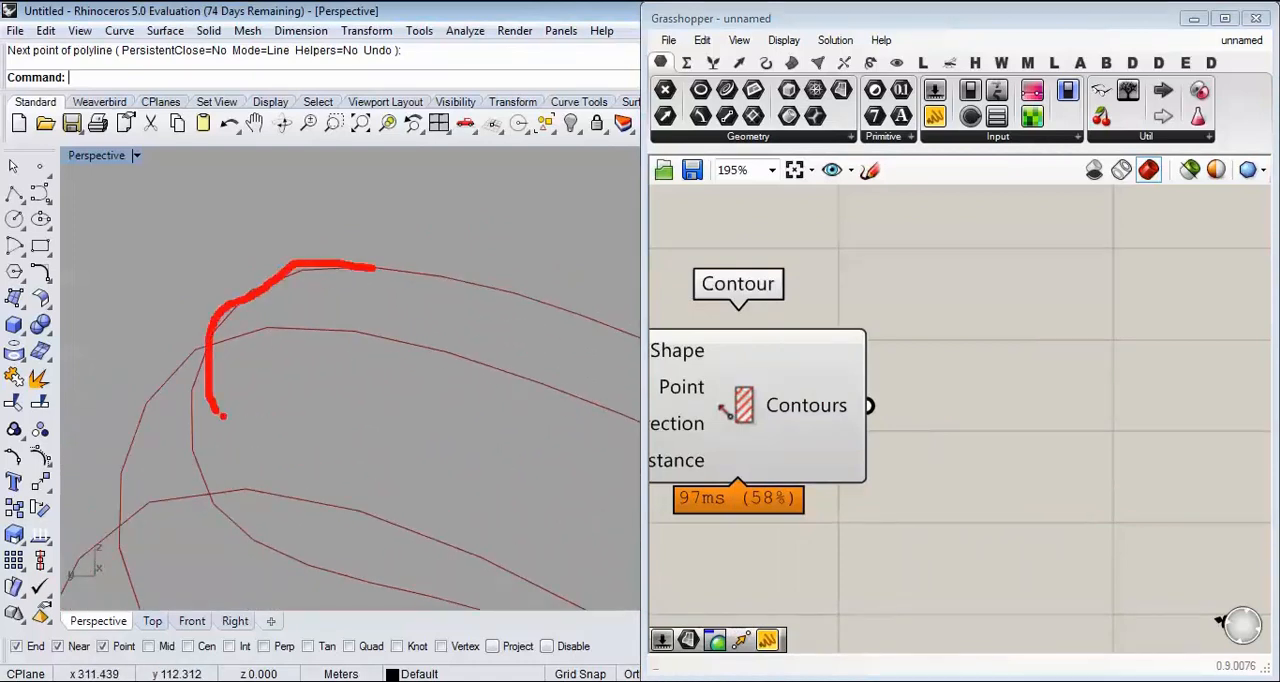
key(Escape)
Step: Place a Surface parameter after the Contour component and feed the Contours output into it
drag(840, 92, 1020, 382)
drag(933, 386, 871, 374)
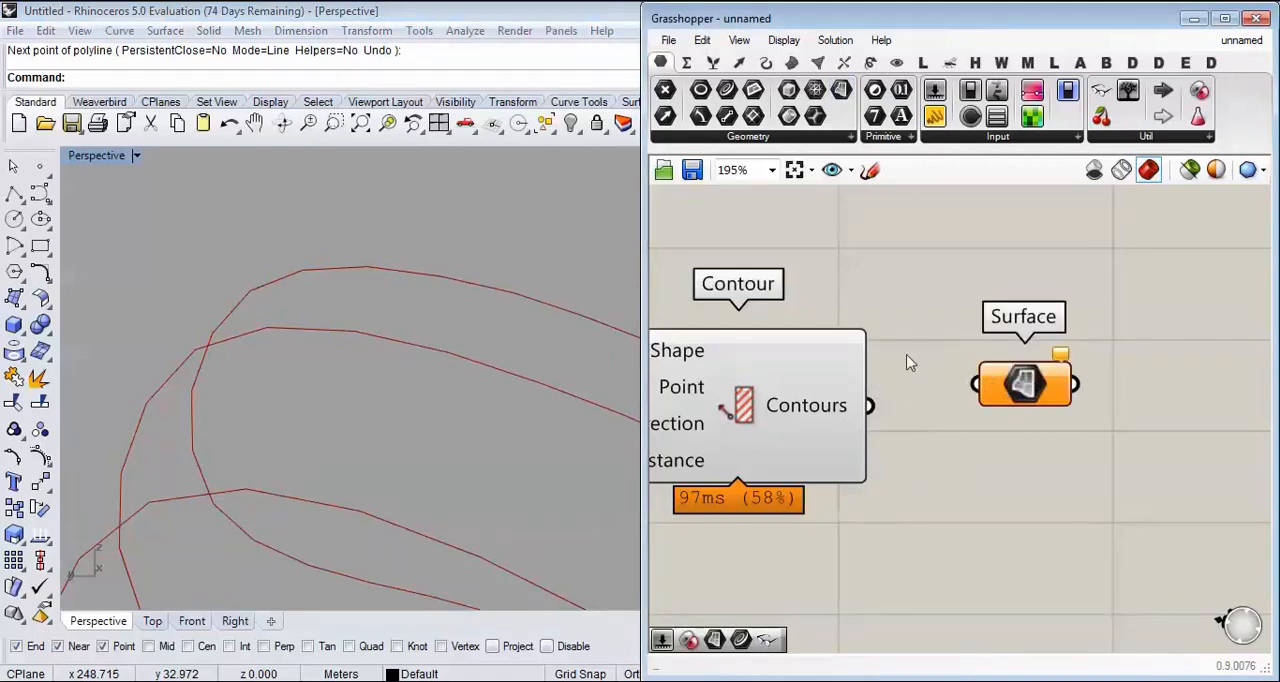
click(818, 63)
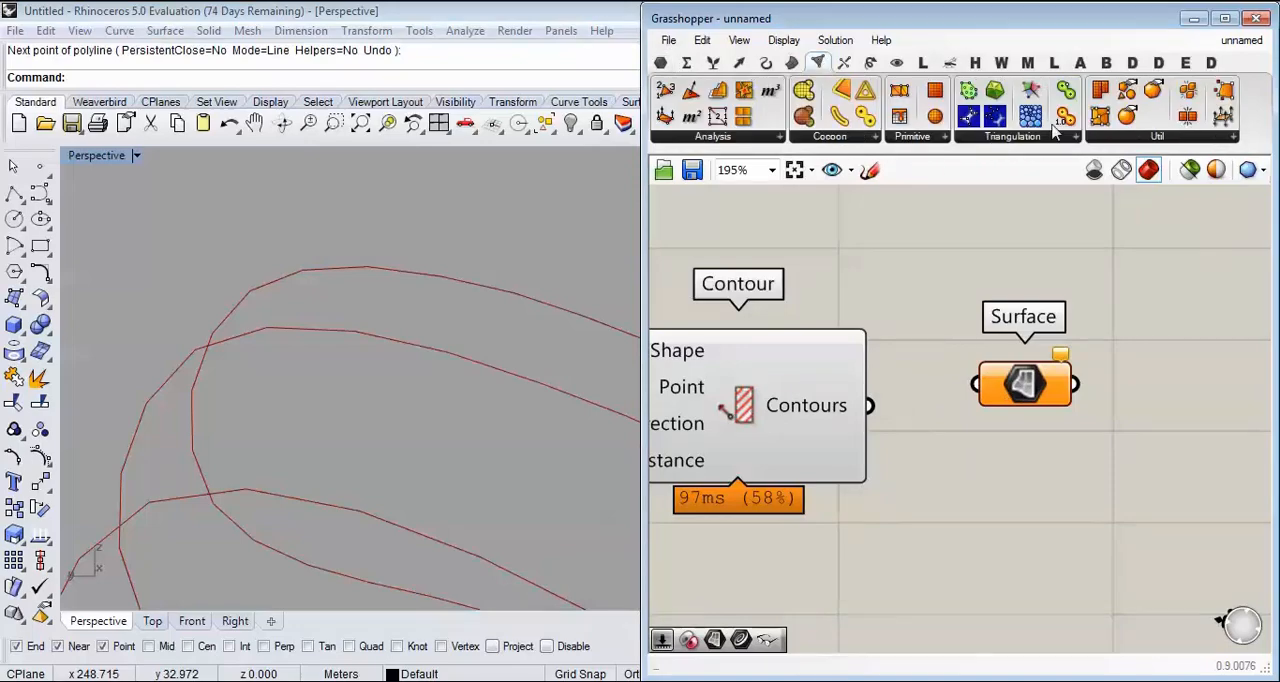
click(1055, 135)
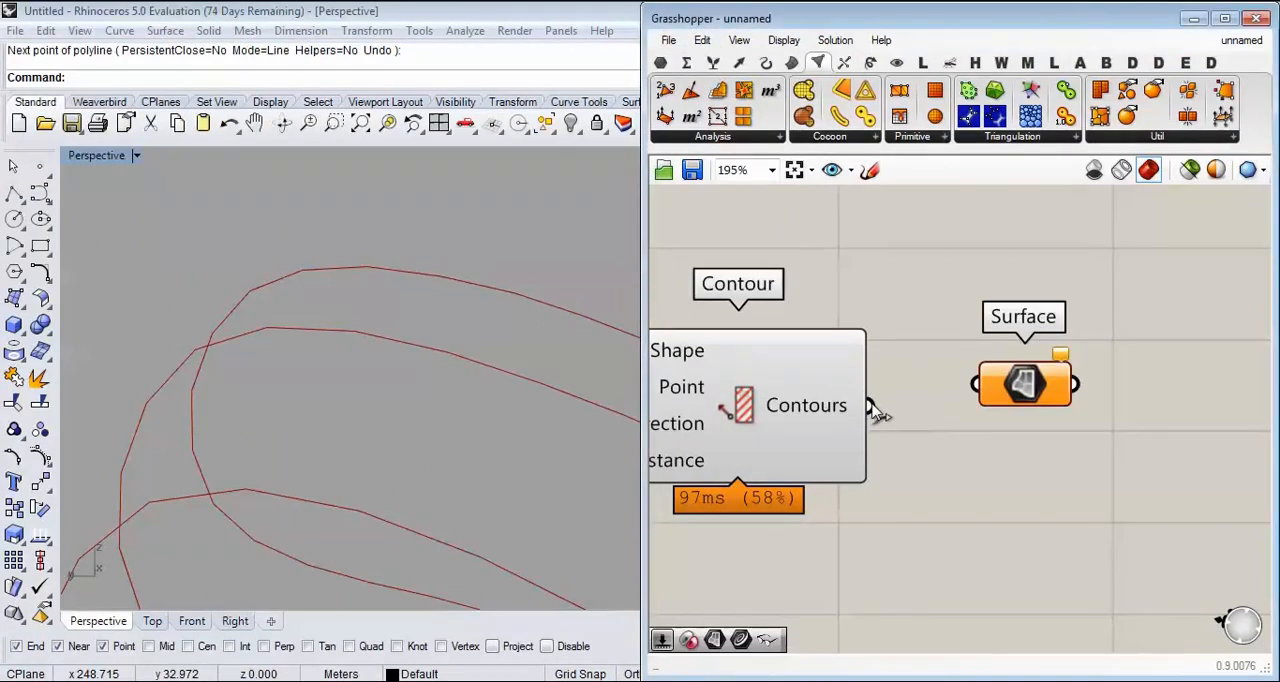
drag(870, 407, 966, 395)
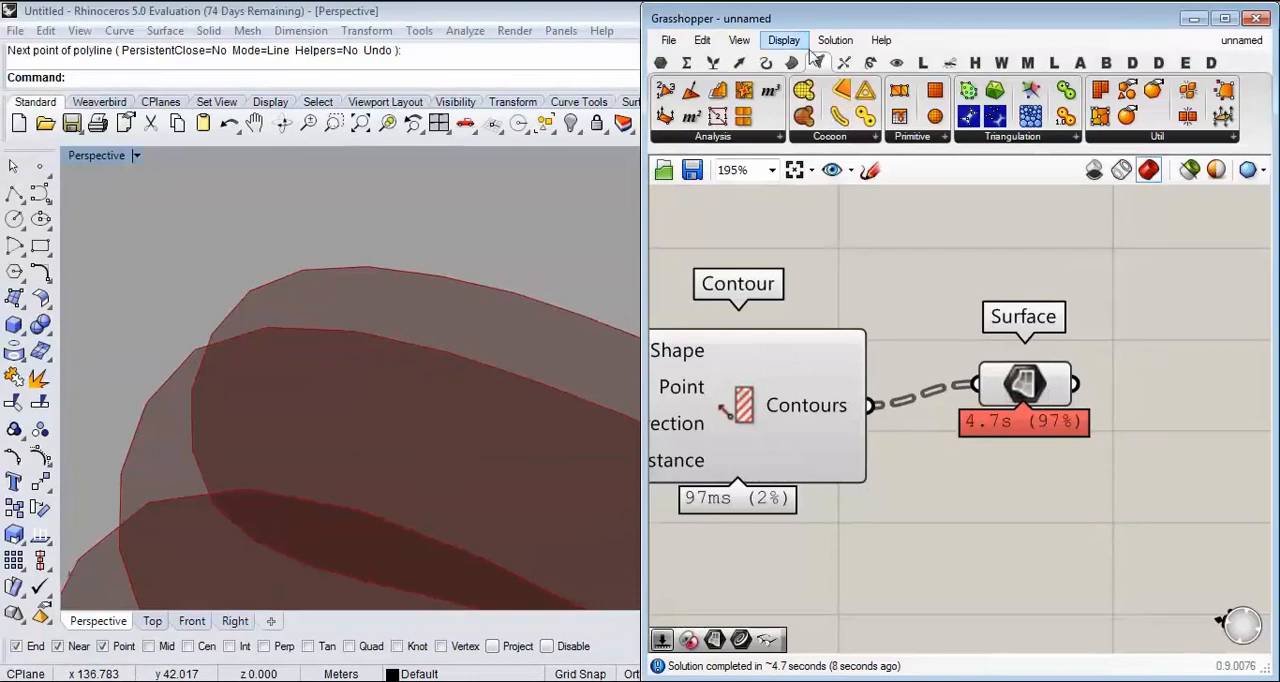
Step: Review the available canvas widgets, including the Profiler, and check the Surface parameter's computation time
click(783, 40)
mouse_move(870, 396)
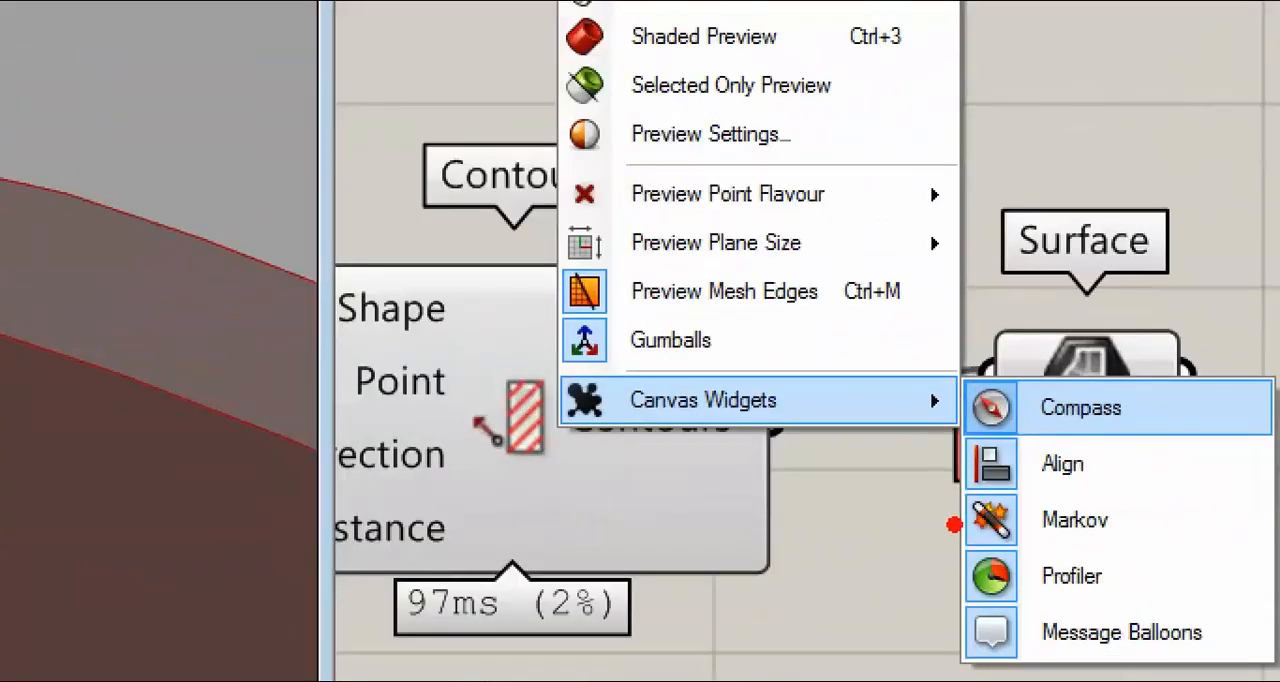
ctrl+drag(956, 532, 1108, 608)
right_drag(1076, 375, 957, 322)
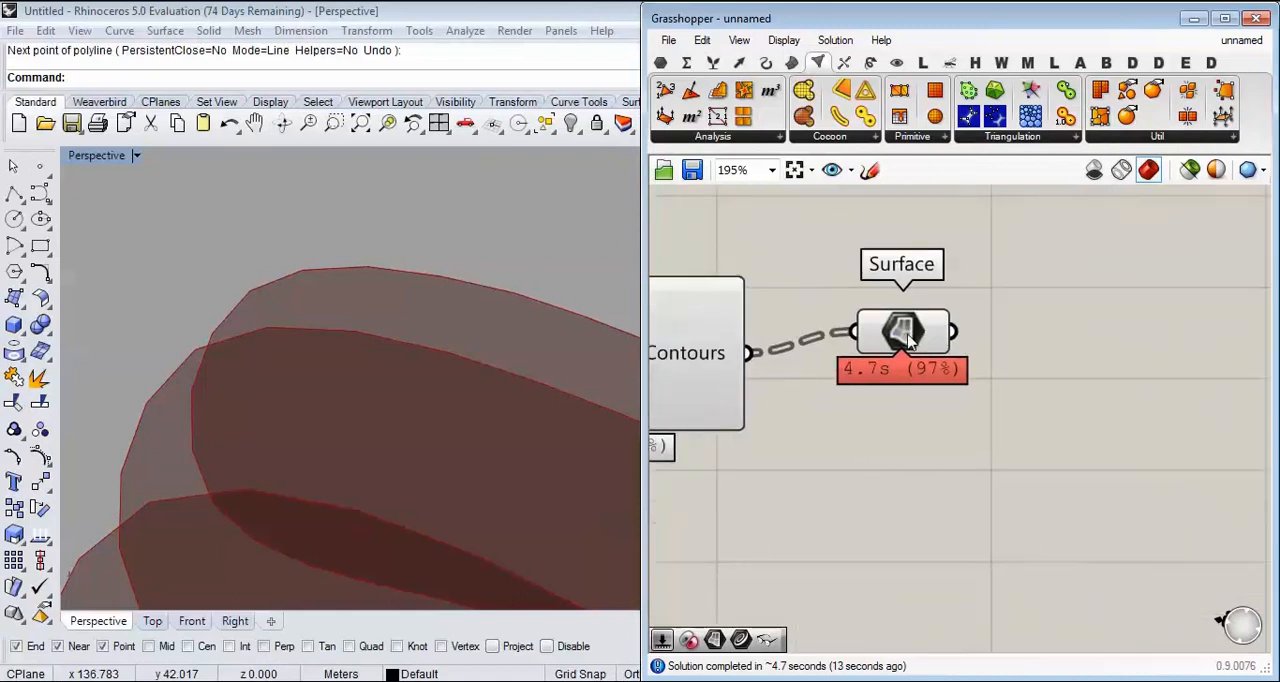
Step: Move the Surface parameter farther from the Contour component and view the filled sections in perspective
scroll(903, 338, down, 2)
drag(903, 338, 1035, 370)
click(945, 302)
right_drag(265, 385, 360, 420)
scroll(328, 405, down, 10)
scroll(320, 497, up, 7)
scroll(934, 405, up, 3)
Step: Add a Rebuild Curve component and connect the Contours output to its Curve input
double_click(937, 399)
text(rebu)
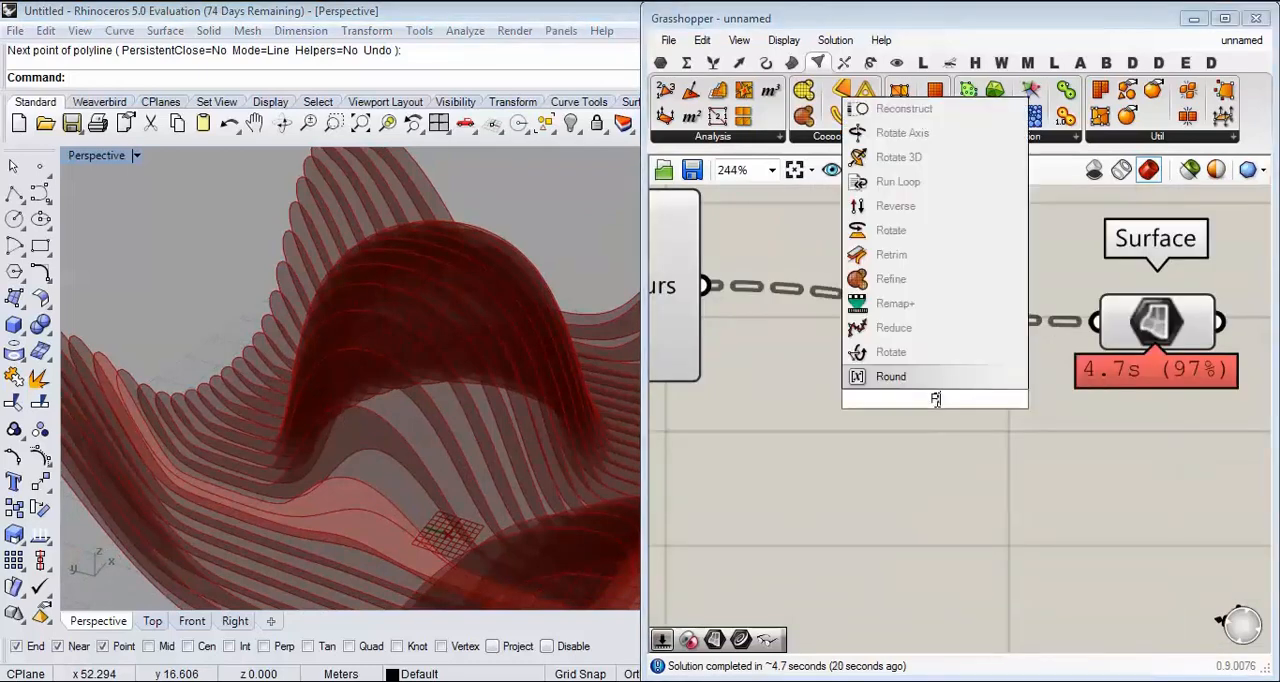
key(Return)
drag(807, 328, 889, 374)
scroll(918, 383, down, 2)
drag(1084, 371, 1208, 353)
right_drag(1074, 414, 1177, 383)
click(942, 425)
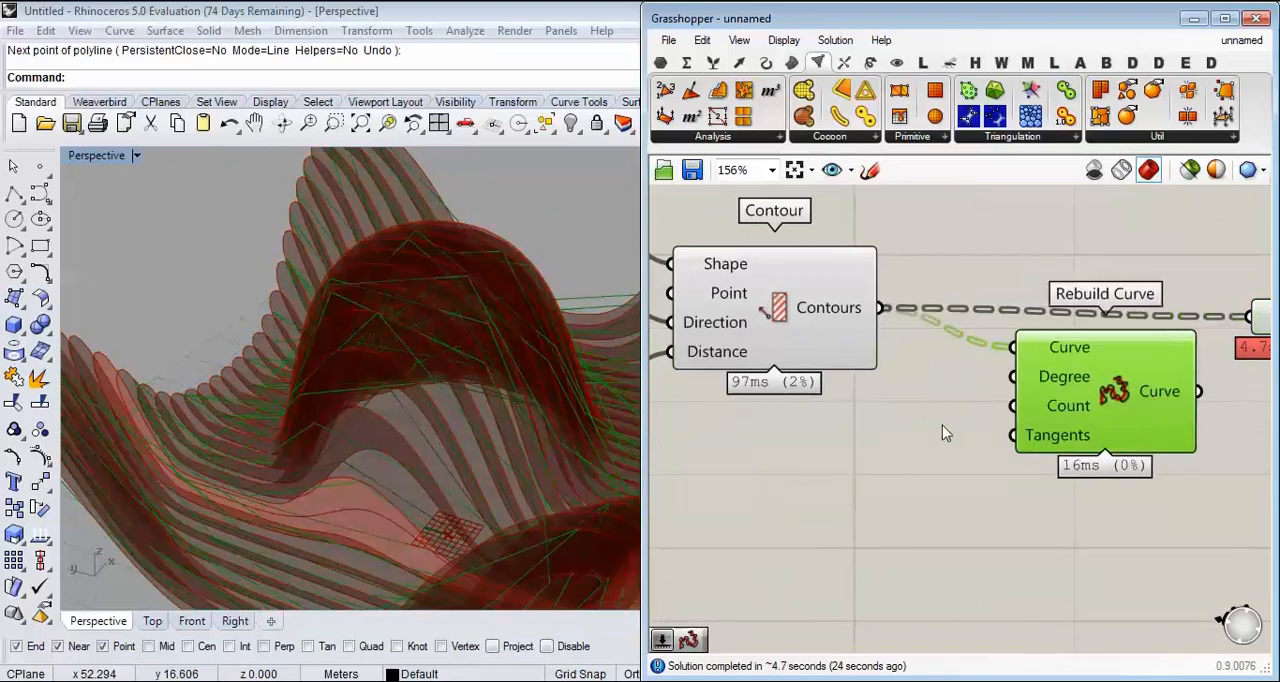
Step: Create a number slider of 3 and connect it to the Rebuild Curve's Degree input
scroll(942, 425, up, 2)
click(797, 406)
double_click(797, 400)
text(3)
key(Return)
drag(938, 396, 893, 407)
drag(988, 407, 1062, 352)
Step: Create a number slider of 200 below the Degree slider for the rebuild point count
right_drag(775, 467, 846, 432)
double_click(846, 432)
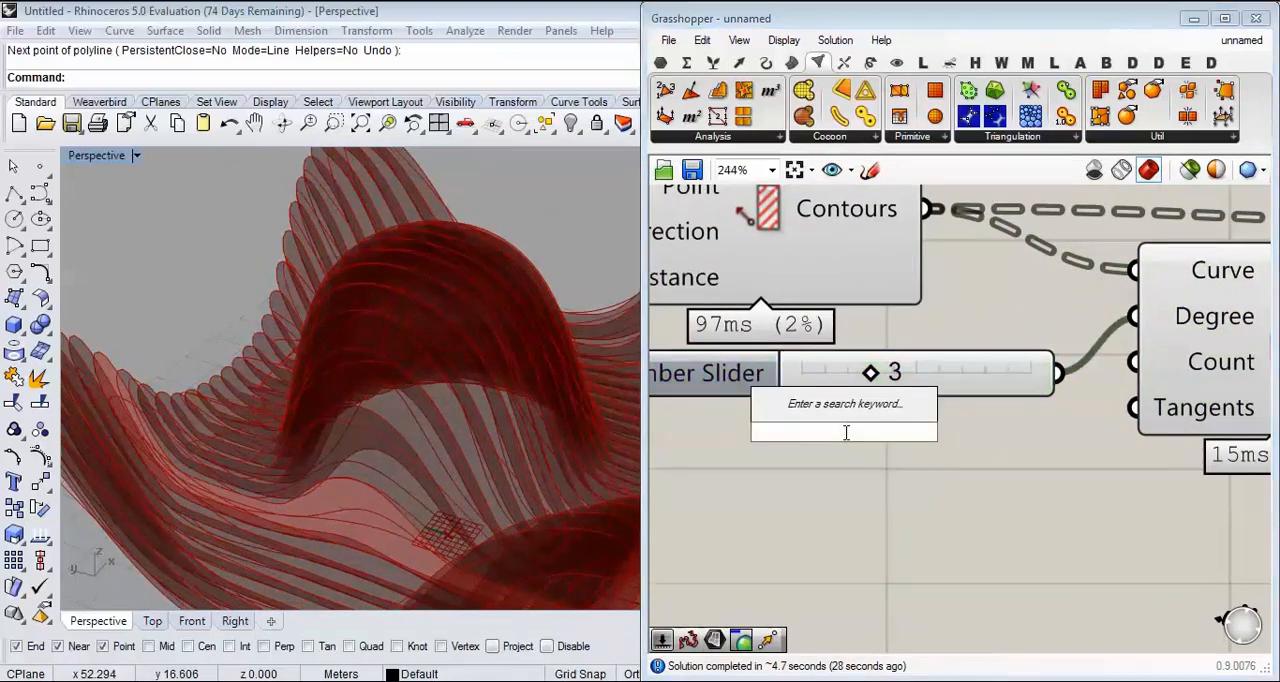
text(4)
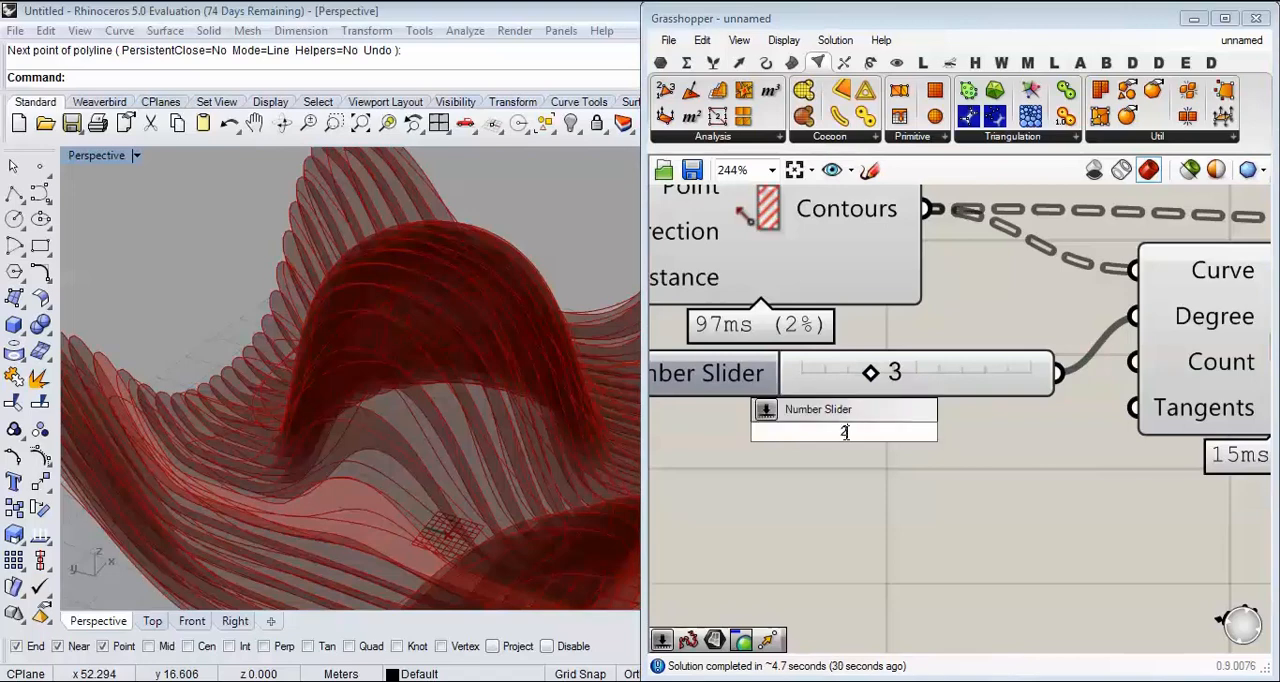
text(00)
key(Return)
scroll(913, 452, down, 2)
Step: Delete the Surface parameter and turn off the Contour component's preview
click(1238, 318)
key(Delete)
right_drag(740, 311, 795, 300)
right_click(795, 300)
click(822, 313)
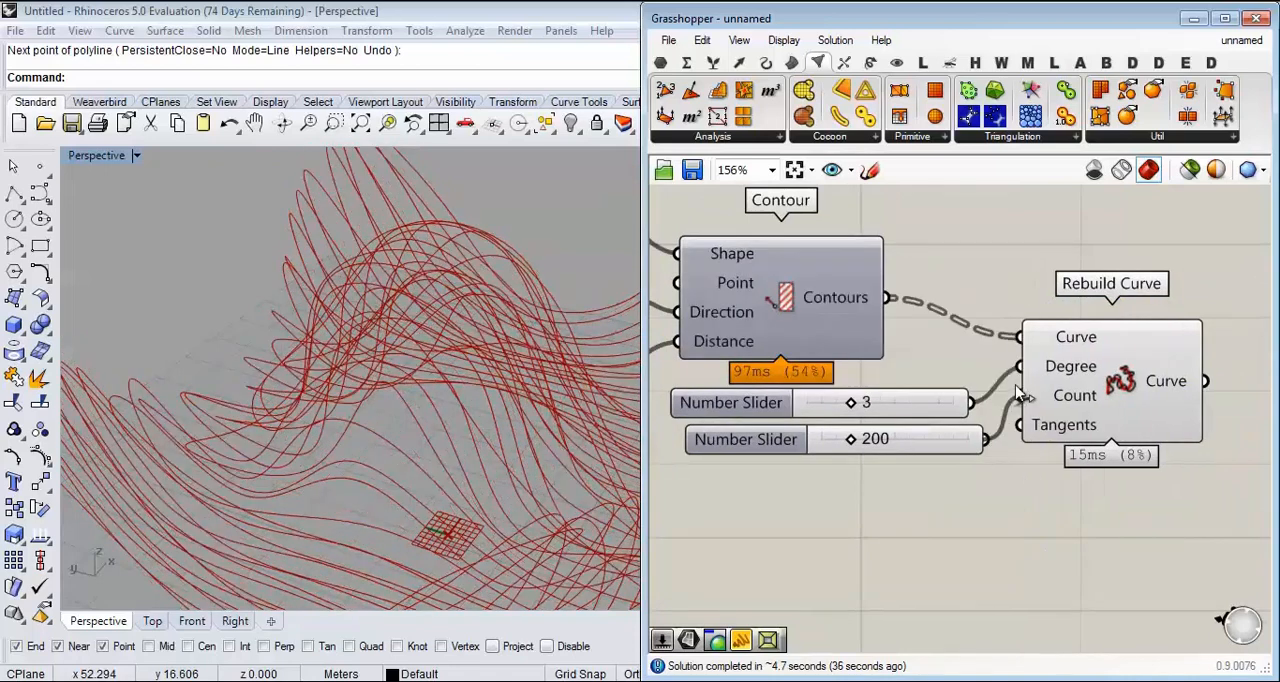
Step: Feed the new slider into the Rebuild Curve's Count and set it to 216 while comparing curve smoothness
click(1020, 393)
click(877, 486)
scroll(862, 453, up, 3)
right_drag(532, 425, 410, 363)
drag(876, 455, 829, 453)
right_drag(470, 360, 489, 452)
right_drag(331, 351, 430, 360)
drag(820, 453, 884, 457)
right_drag(924, 439, 845, 415)
scroll(845, 415, down, 5)
right_drag(400, 372, 470, 225)
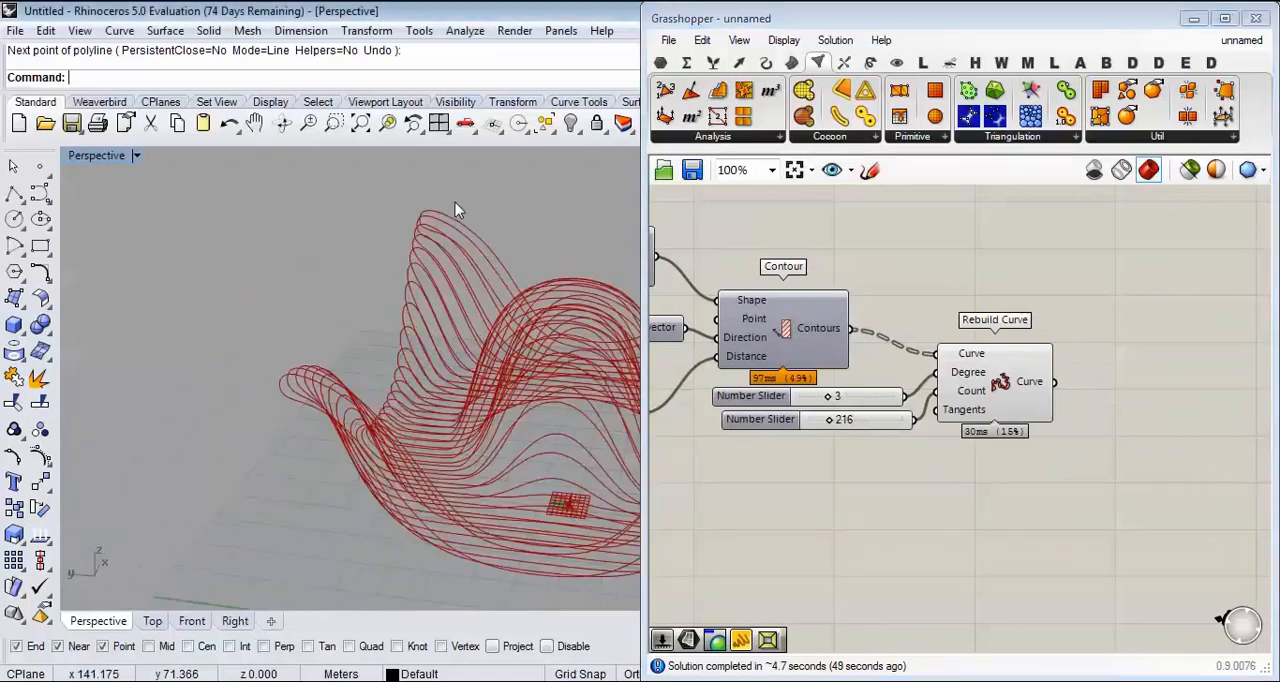
scroll(445, 230, up, 6)
Step: Place a Surface parameter after Rebuild Curve and connect the rebuilt curves to it
right_drag(1154, 354, 888, 320)
scroll(824, 374, up, 3)
right_drag(824, 374, 893, 381)
click(661, 63)
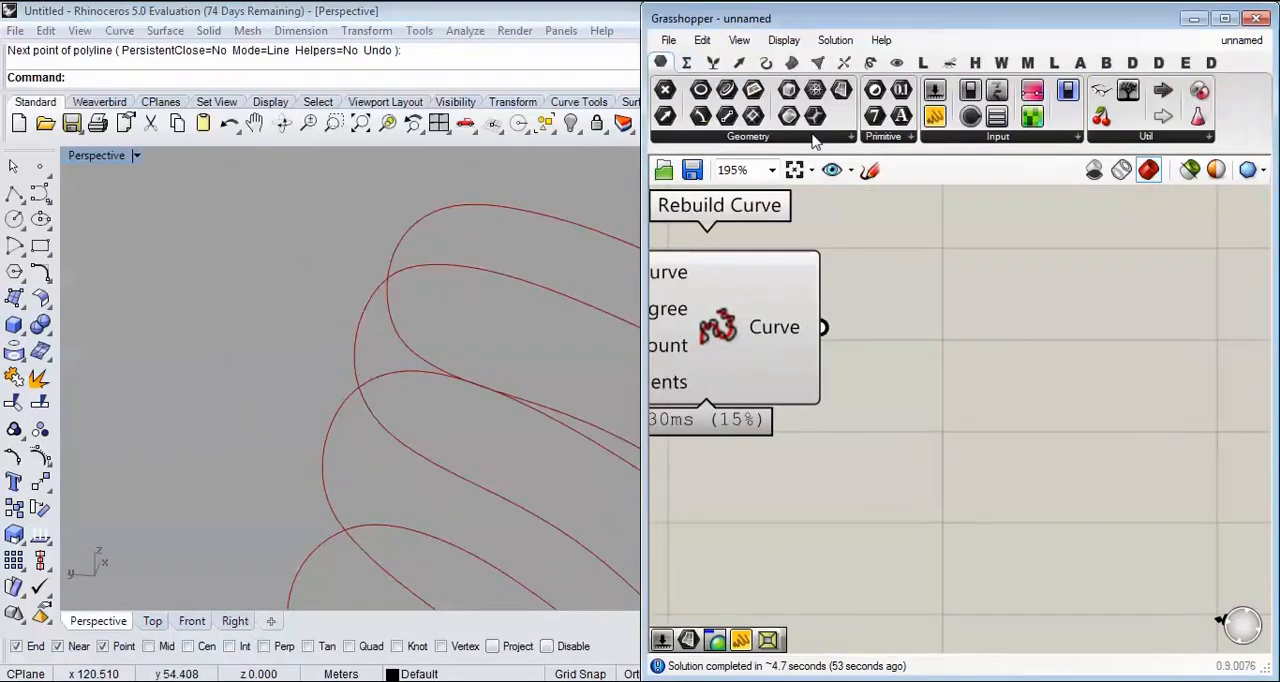
drag(888, 230, 932, 323)
drag(823, 327, 882, 324)
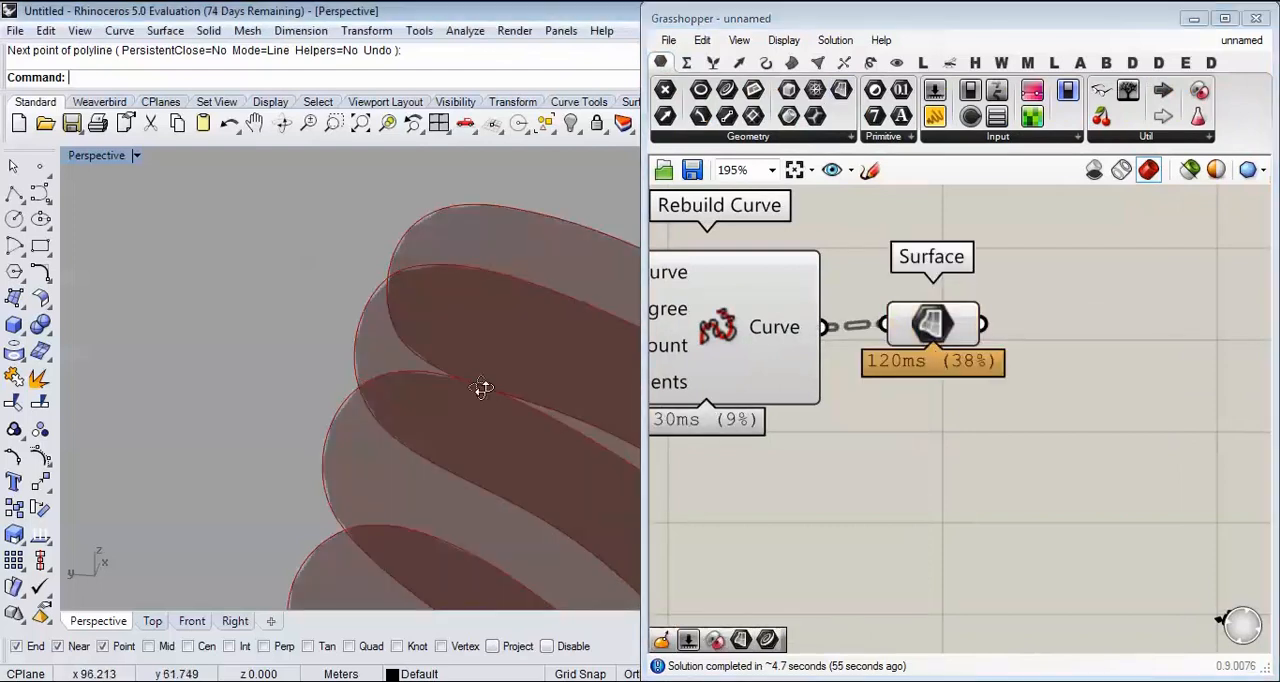
Step: Examine the planar section surfaces in perspective and the Surface parameter's computation time
right_drag(337, 316, 425, 446)
scroll(425, 440, up, 5)
right_drag(953, 390, 925, 311)
scroll(925, 311, up, 3)
right_drag(844, 284, 938, 383)
scroll(937, 388, down, 3)
scroll(934, 380, up, 3)
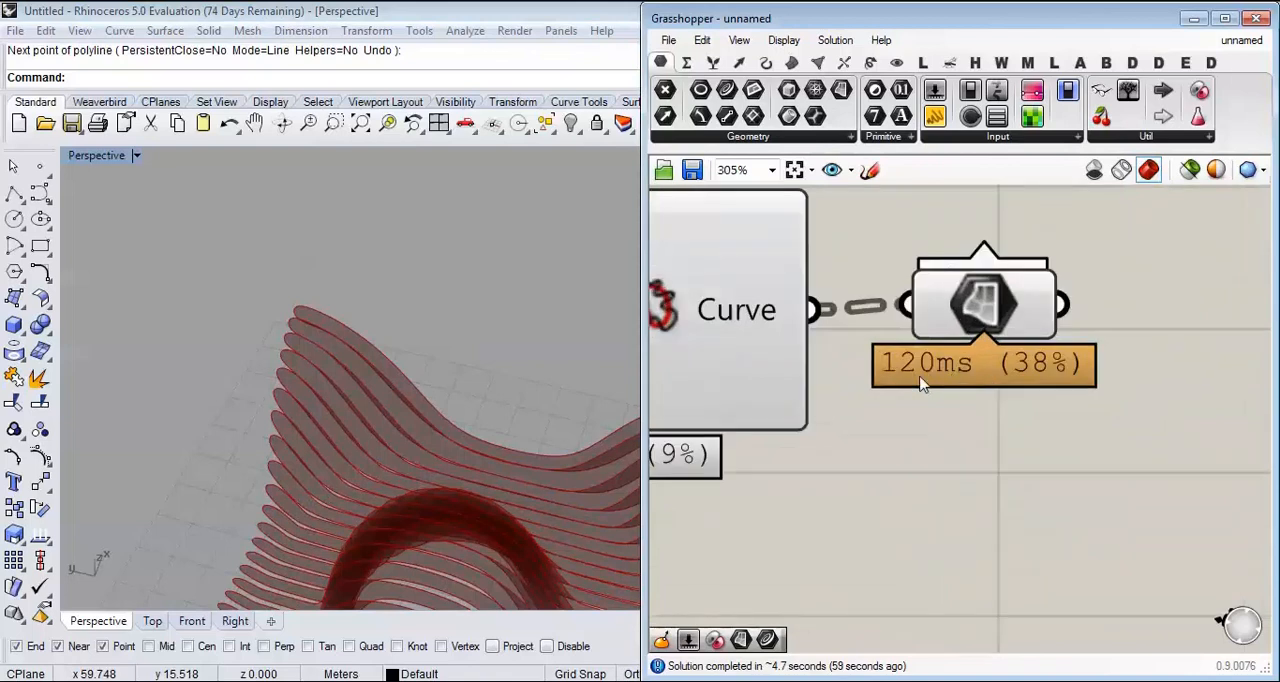
scroll(366, 328, down, 6)
shift+right_drag(422, 435, 242, 338)
Step: Add an Extrude component next to the Surface parameter
right_drag(1051, 390, 928, 435)
double_click(1165, 376)
text(EXTR)
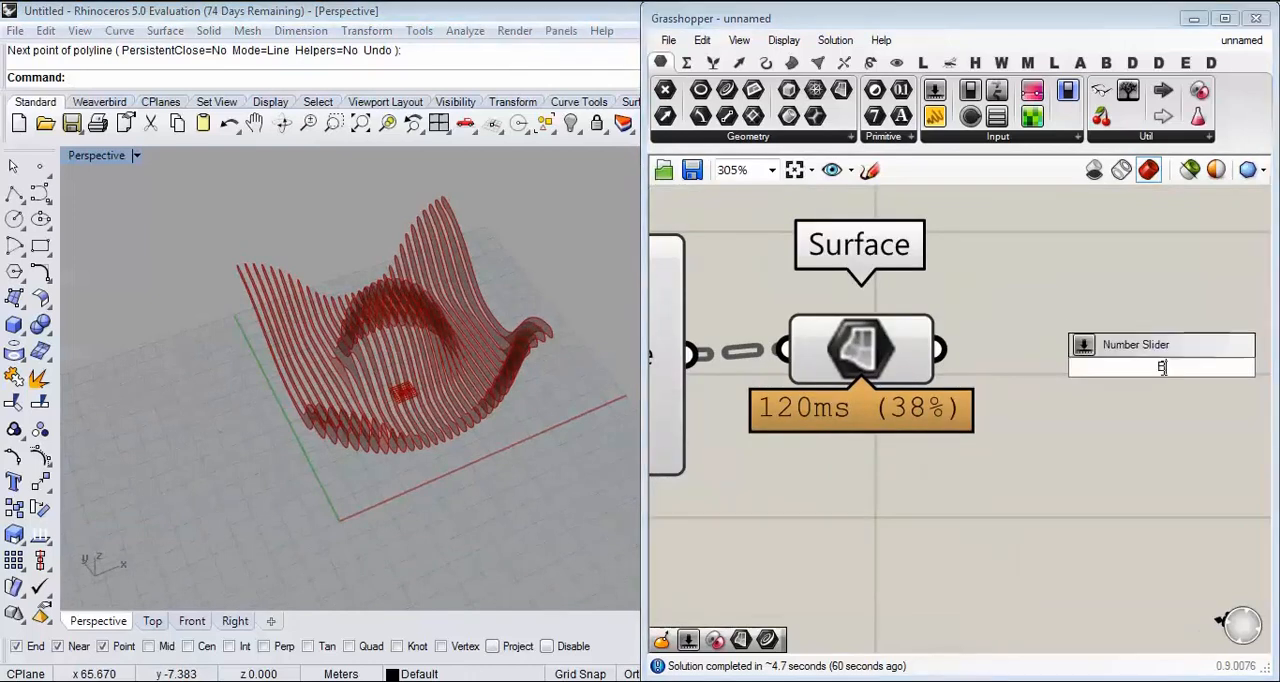
key(Return)
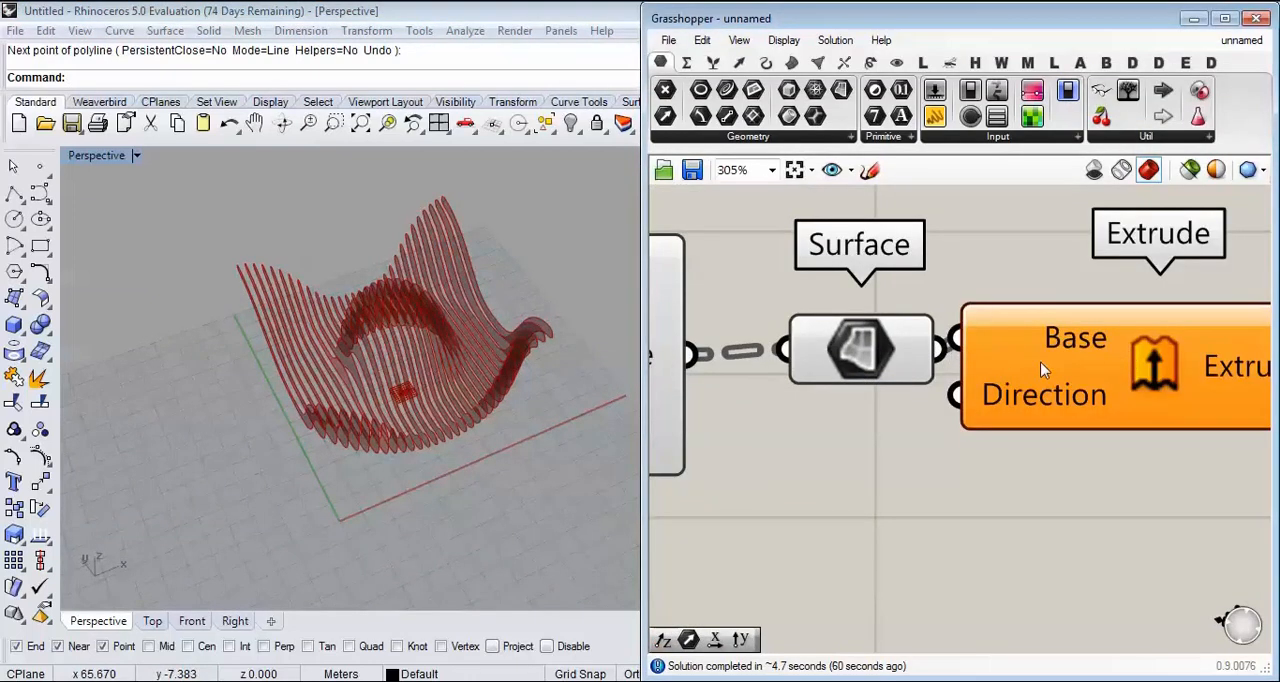
Step: Add a Unit X vector component below the Surface parameter and connect it to Extrude's Direction input
scroll(900, 300, down, 3)
double_click(806, 402)
text(x)
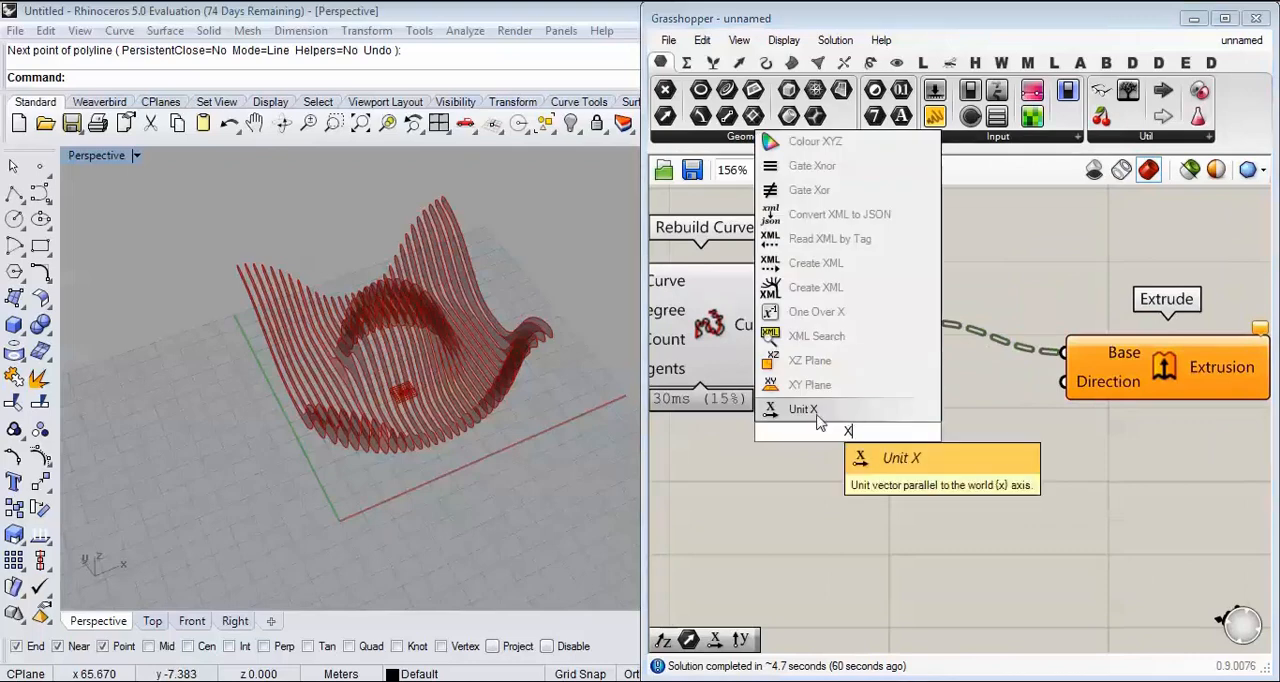
key(Return)
drag(948, 431, 1079, 387)
scroll(935, 453, down, 3)
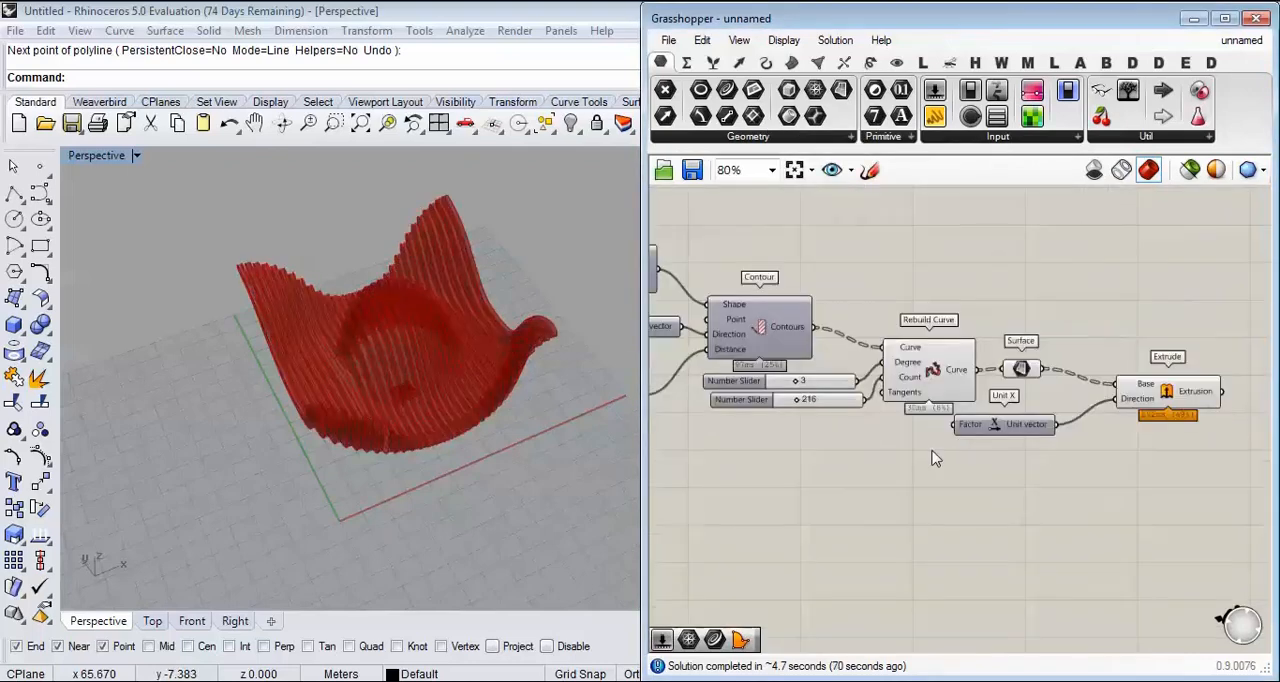
Step: Feed the Division result into the Factor of the Unit X component that drives the extrusion
right_drag(787, 459, 1034, 439)
scroll(805, 400, up, 5)
mouse_move(955, 358)
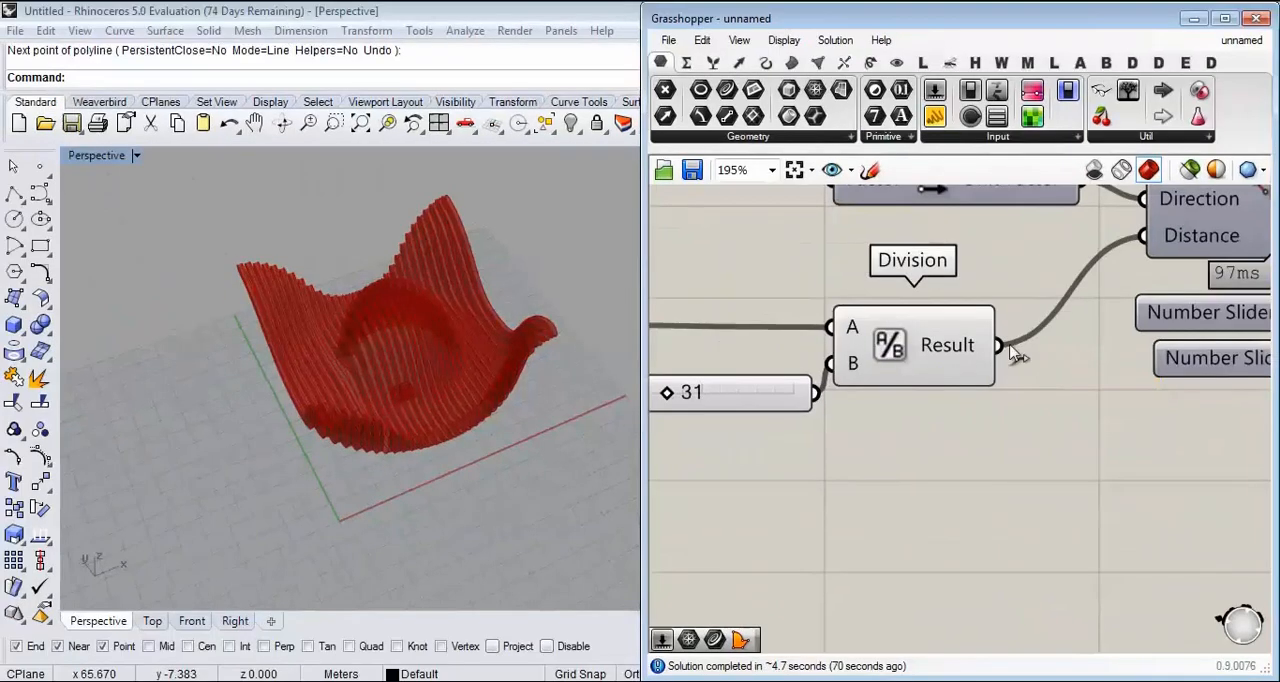
drag(1043, 341, 1135, 543)
Step: Set the number slider feeding Division's B input to 30 and check the extruded ribs
scroll(703, 495, down, 7)
scroll(1066, 436, up, 4)
drag(1044, 439, 1061, 409)
right_drag(680, 425, 807, 419)
scroll(766, 393, up, 5)
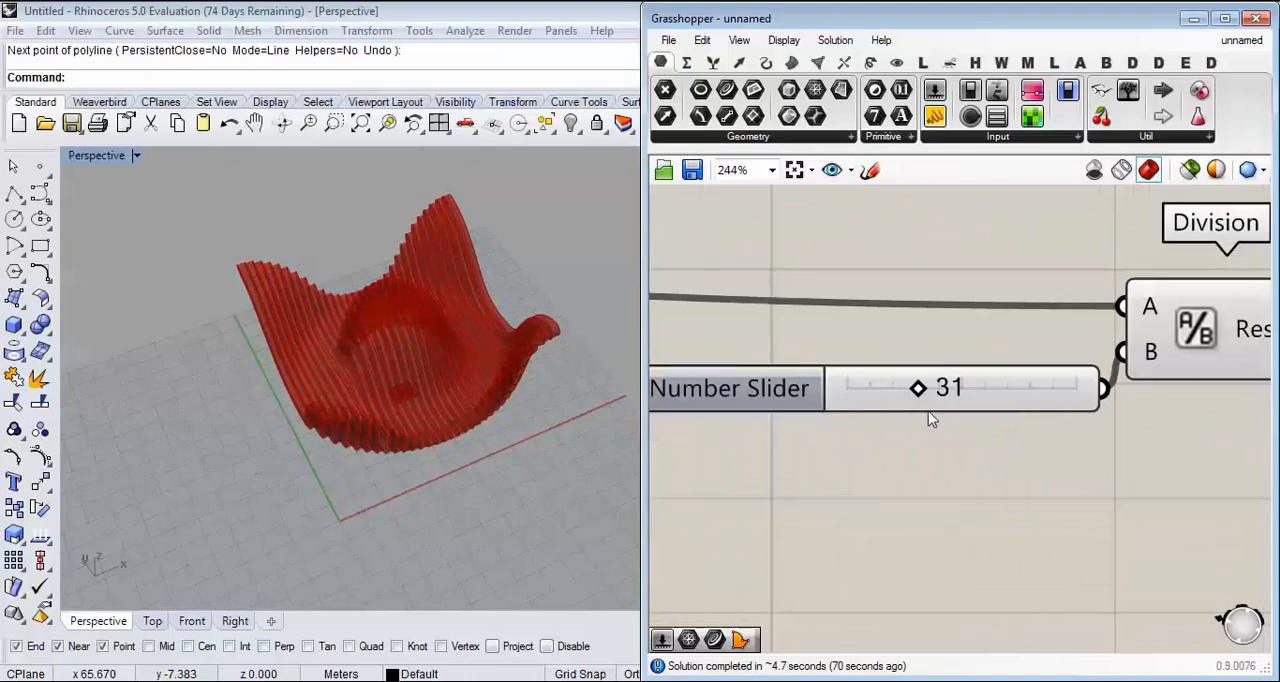
double_click(951, 397)
text(30)
key(Return)
right_drag(548, 393, 480, 360)
Step: Set the number slider feeding Division's B input to 40
double_click(964, 390)
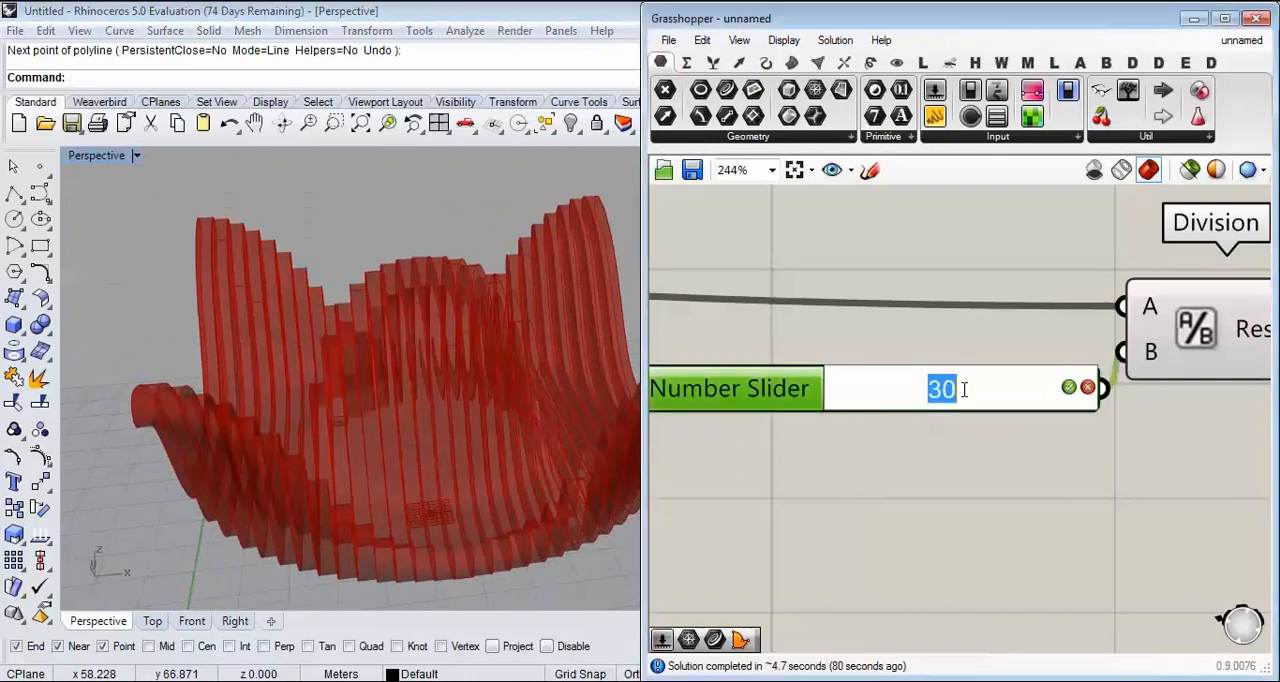
text(40)
key(Return)
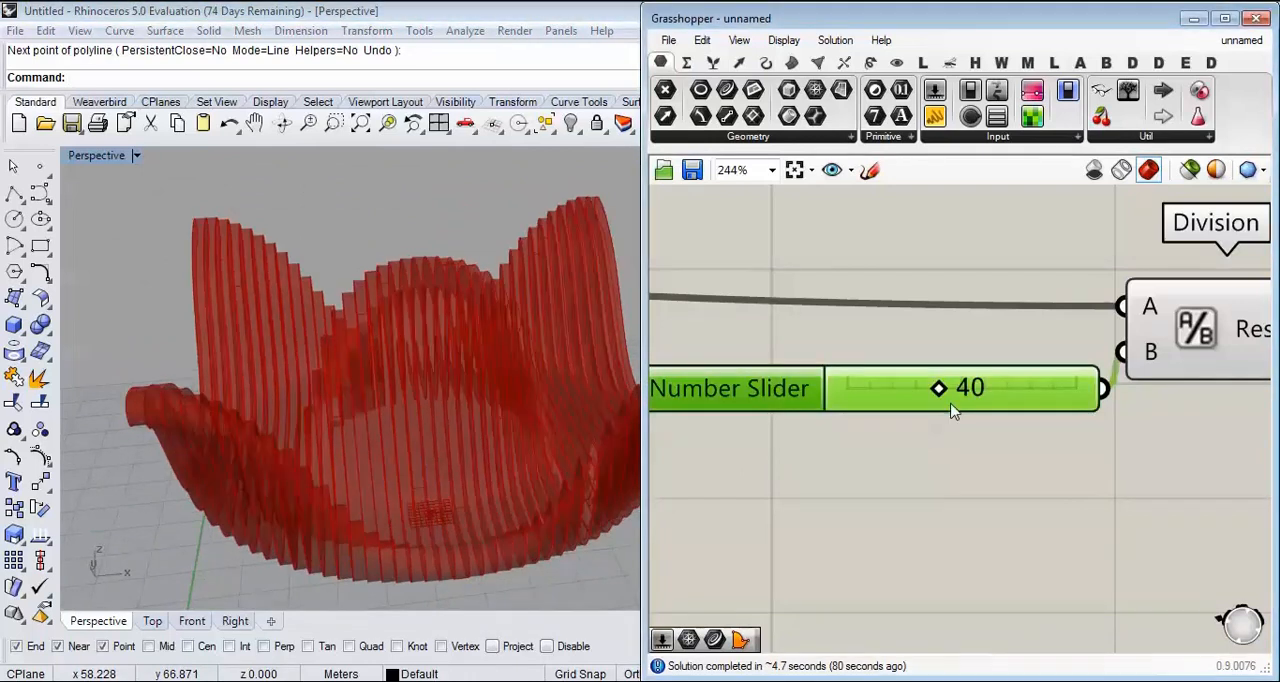
Step: Bake the Extrude component's geometry into the Rhino model
scroll(851, 400, down, 8)
scroll(957, 390, up, 6)
right_click(893, 304)
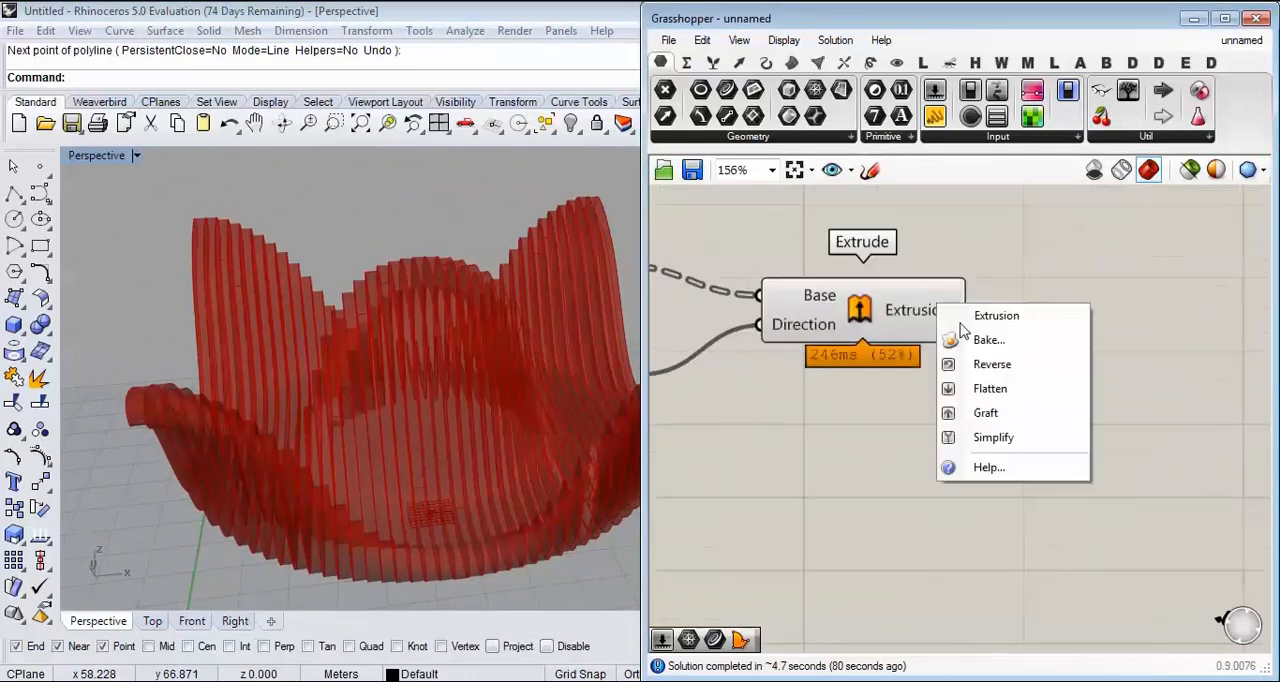
click(930, 340)
click(985, 513)
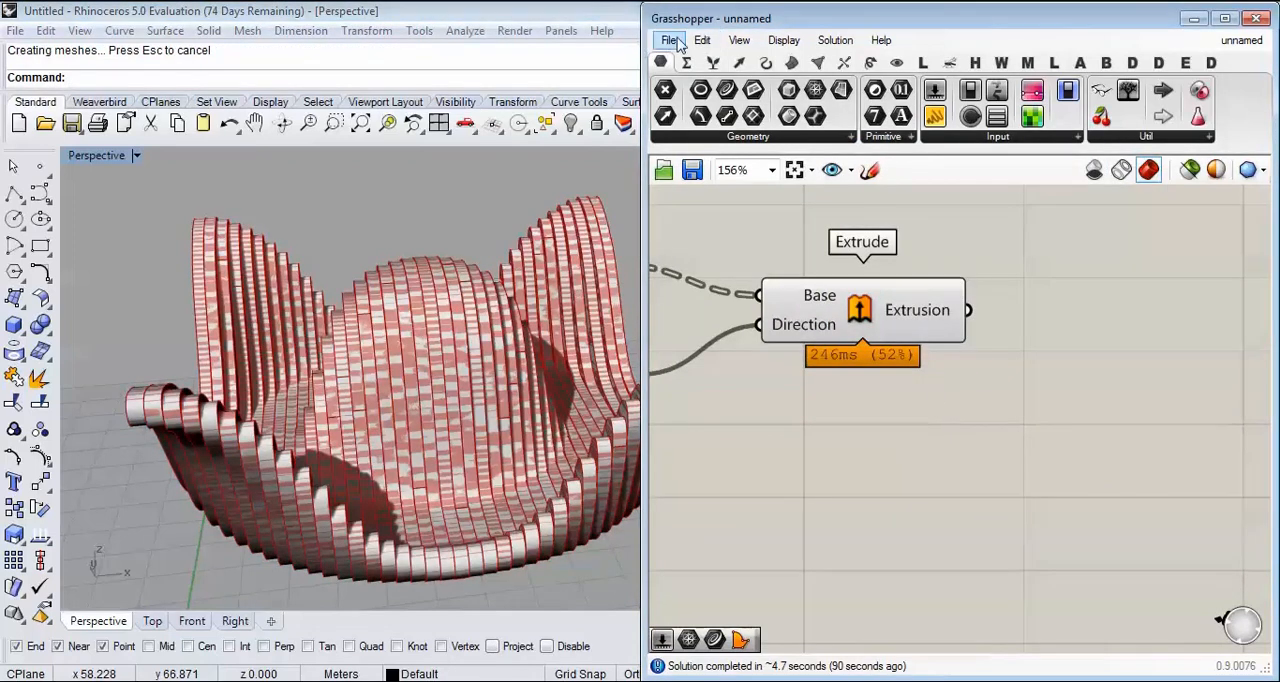
Step: Close the Grasshopper window and switch the Perspective viewport to the Shaded display mode
click(1251, 21)
scroll(668, 335, up, 5)
right_drag(668, 335, 890, 290)
right_click(107, 159)
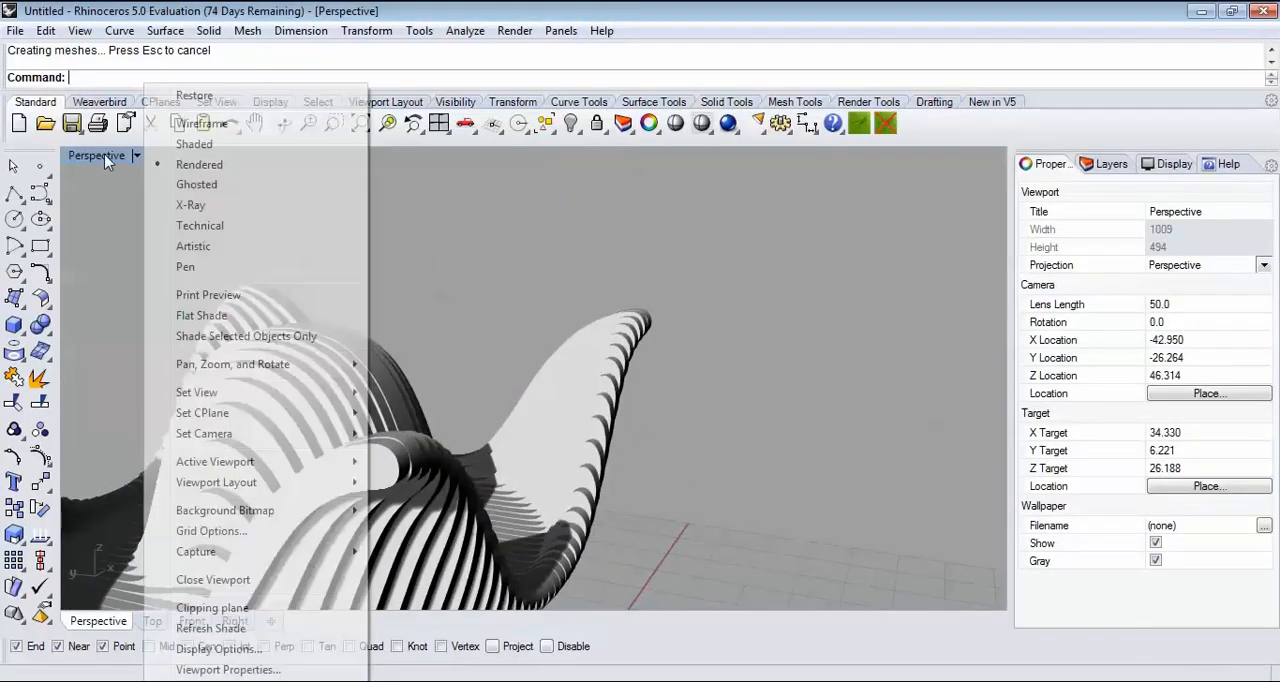
click(222, 148)
Step: Examine the baked ribs in perspective from several angles, including the central mound and the raised edges
scroll(410, 405, down, 4)
mouse_move(410, 405)
shift+right_down()
mouse_move(757, 320)
mouse_move(647, 408)
mouse_move(560, 400)
mouse_move(720, 380)
mouse_move(620, 350)
mouse_move(681, 320)
mouse_move(518, 358)
mouse_move(380, 360)
mouse_move(160, 405)
mouse_move(244, 354)
mouse_move(275, 365)
mouse_move(670, 313)
mouse_move(585, 345)
mouse_move(557, 374)
shift+right_up()
scroll(530, 400, up, 5)
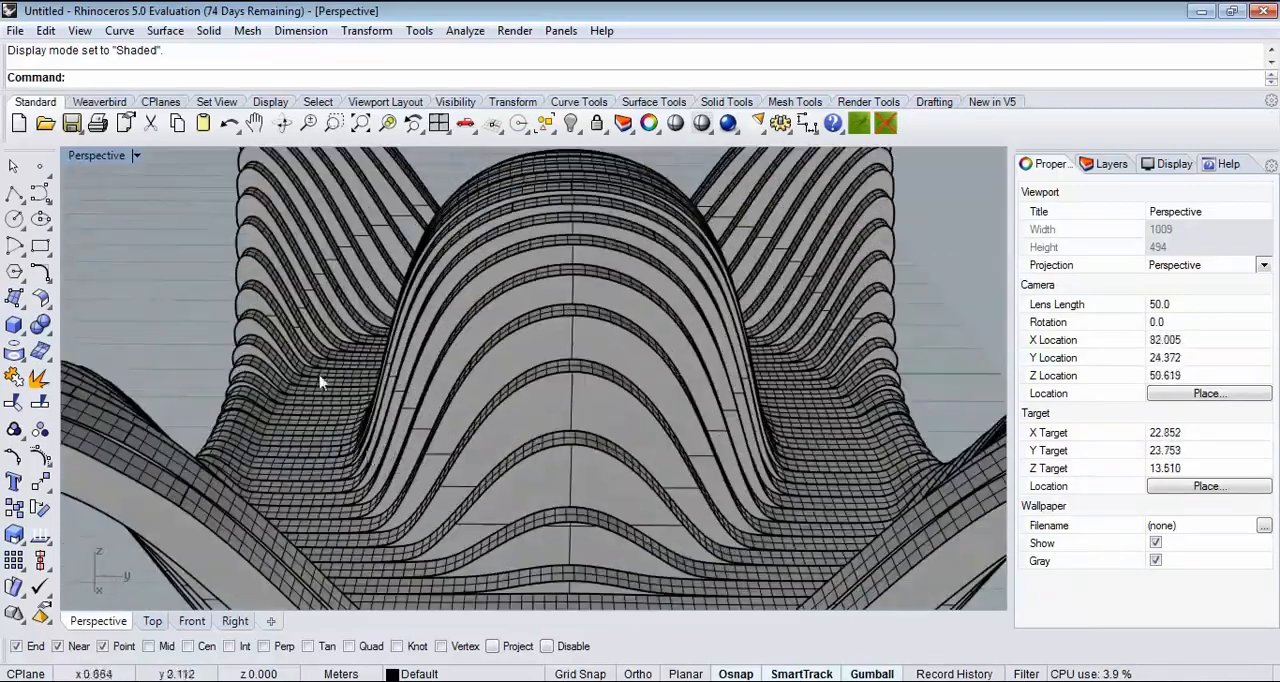
scroll(320, 382, down, 3)
right_drag(318, 390, 377, 358)
scroll(377, 358, up, 2)
right_drag(570, 262, 535, 390)
mouse_move(541, 483)
mouse_down()
mouse_move(640, 318)
mouse_move(442, 437)
mouse_up()
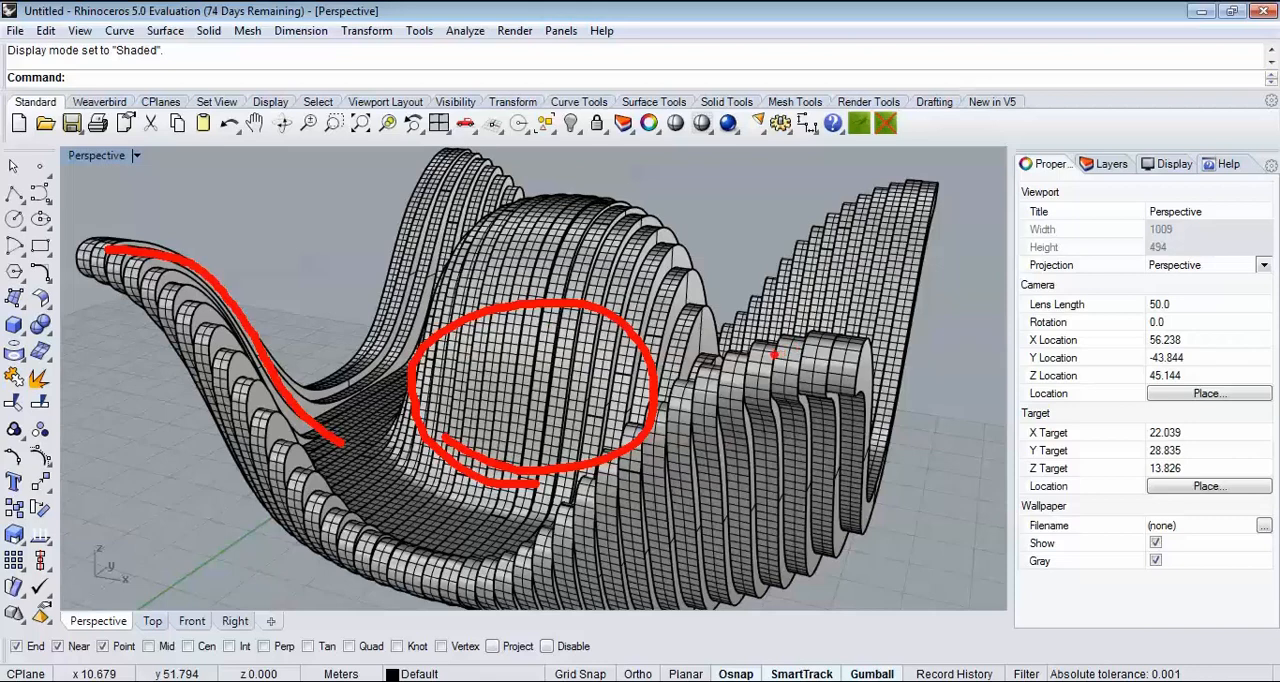
key(Escape)
right_drag(690, 367, 480, 395)
scroll(538, 364, down, 10)
scroll(515, 350, up, 7)
right_drag(540, 345, 307, 488)
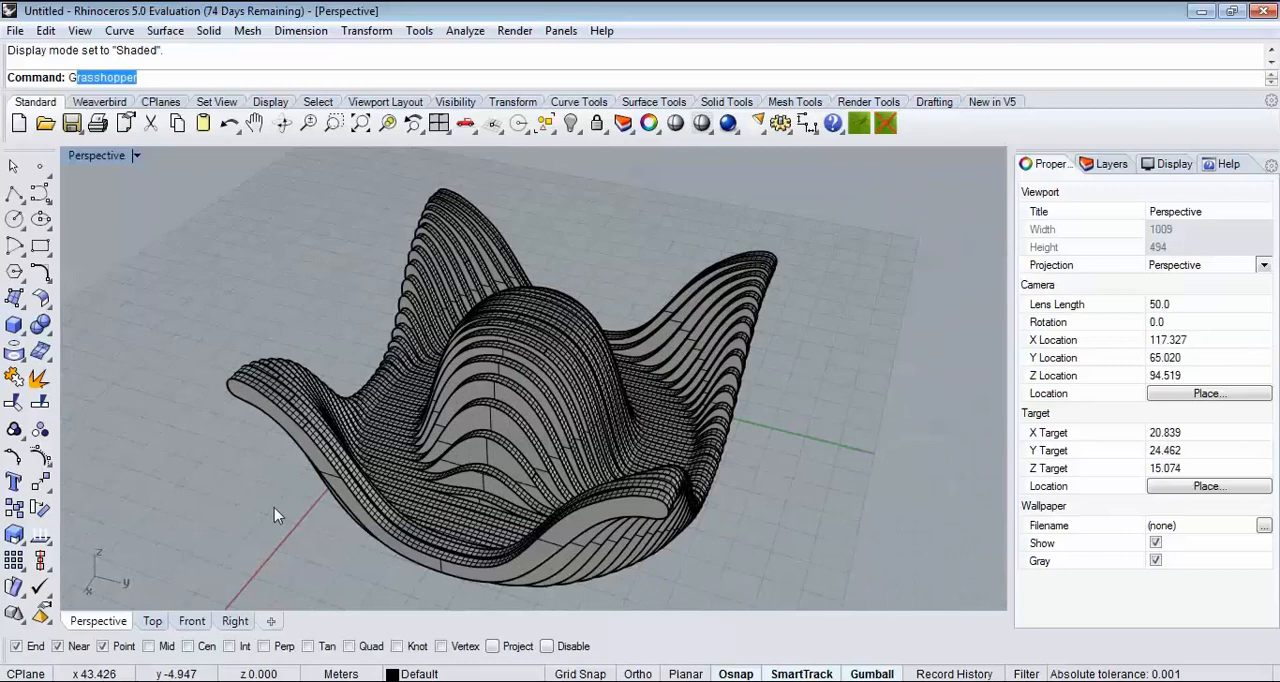
Step: Reopen Grasshopper and undo the bake of the extruded ribs
key(Return)
right_drag(841, 377, 1078, 385)
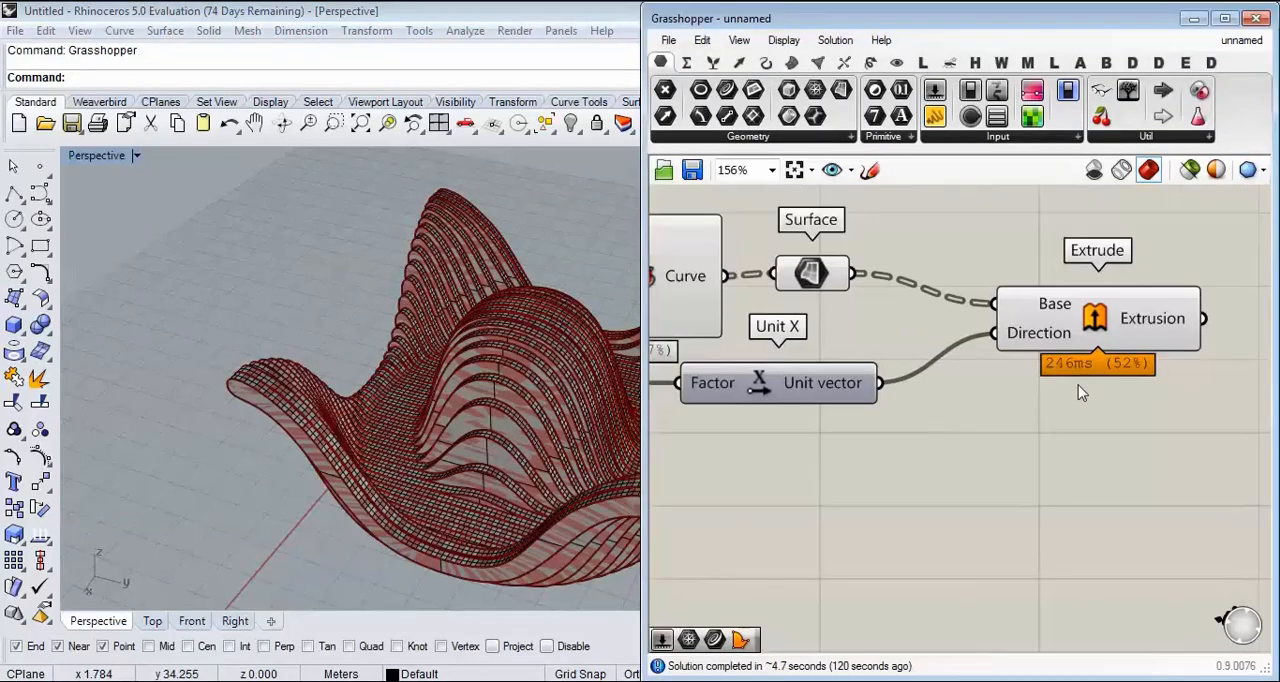
scroll(415, 377, down, 5)
key(ctrl+z)
Step: Review the component chain from the mesh surface through the Weaverbird components to Contour
right_drag(859, 334, 1016, 349)
scroll(1041, 353, down, 3)
scroll(1043, 346, down, 2)
right_drag(781, 277, 907, 313)
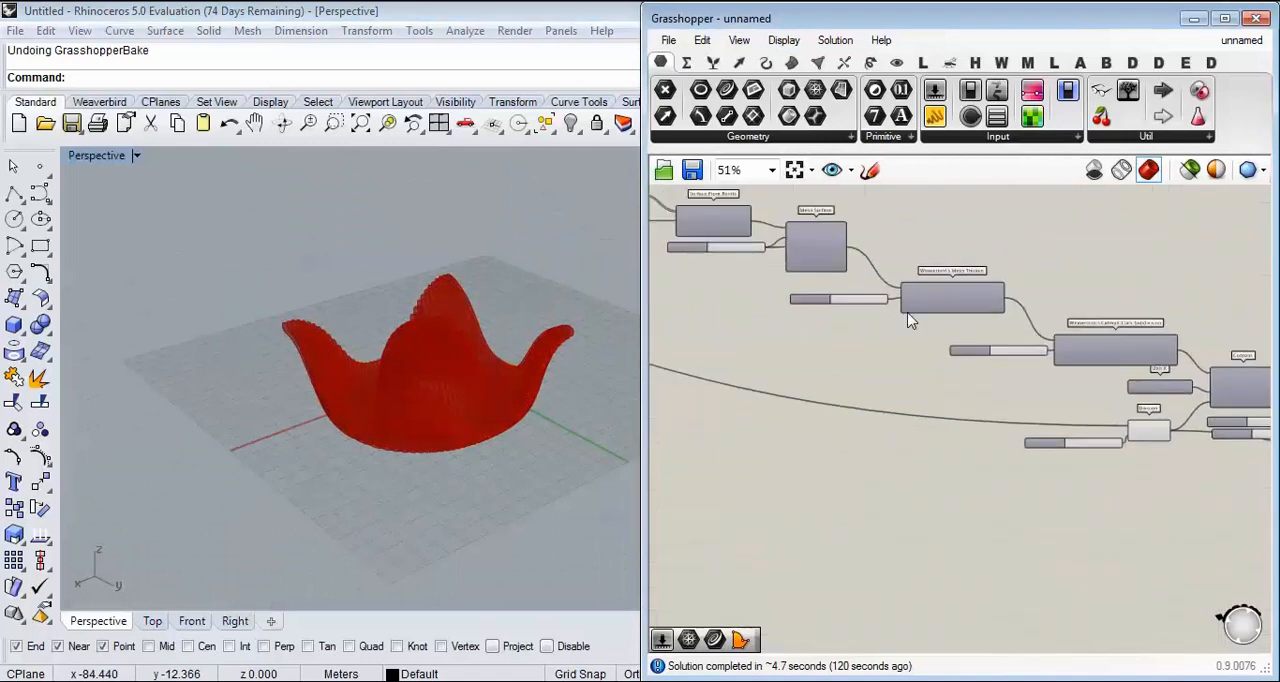
scroll(910, 320, up, 5)
right_drag(1020, 416, 922, 369)
scroll(822, 348, down, 1)
scroll(1150, 456, down, 1)
right_drag(1150, 456, 900, 320)
scroll(1060, 333, up, 1)
right_drag(1060, 333, 1141, 455)
scroll(962, 330, up, 2)
ctrl+drag(808, 288, 848, 310)
scroll(966, 337, down, 3)
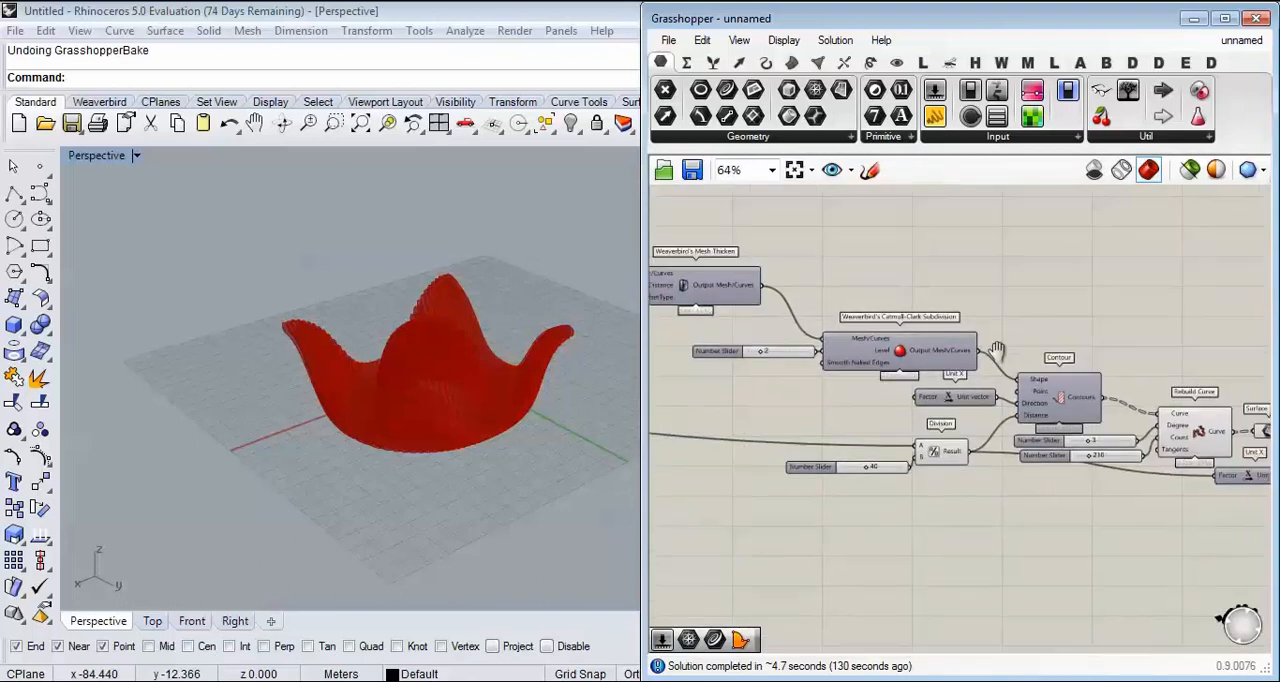
Step: Disconnect the Catmull-Clark mesh from Contour's Shape input and turn on the subdivision component's preview
scroll(900, 339, up, 2)
ctrl+drag(949, 366, 949, 367)
right_drag(769, 342, 927, 349)
right_click(880, 309)
click(905, 347)
right_drag(335, 378, 391, 426)
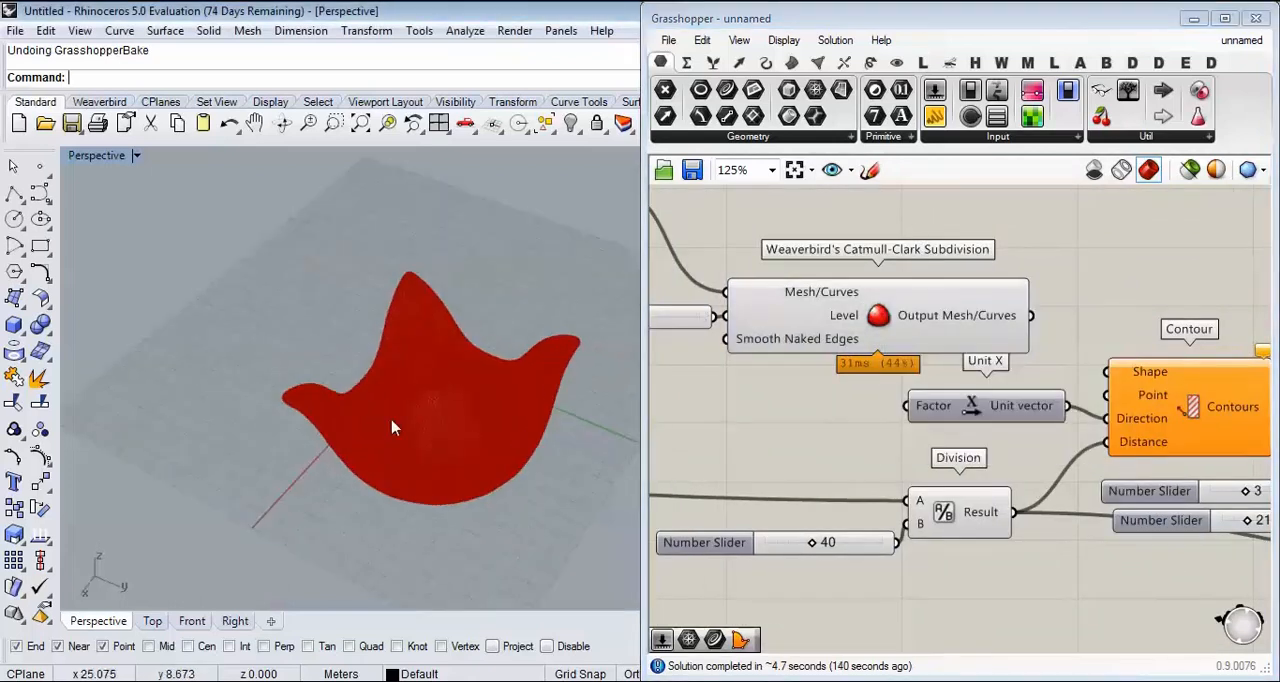
scroll(391, 425, up, 4)
right_drag(693, 426, 803, 411)
Step: Add a Custom Preview component above Contour and connect the Catmull-Clark mesh output to its Geometry input
right_drag(1086, 322, 926, 379)
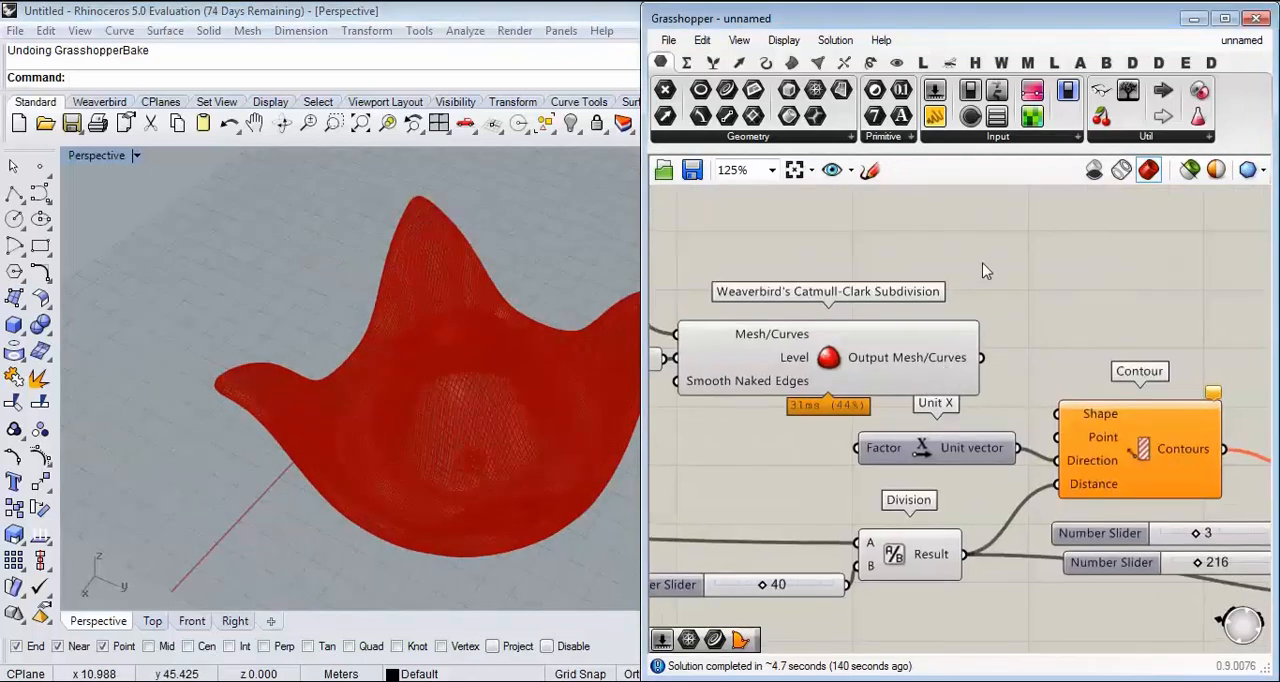
click(897, 63)
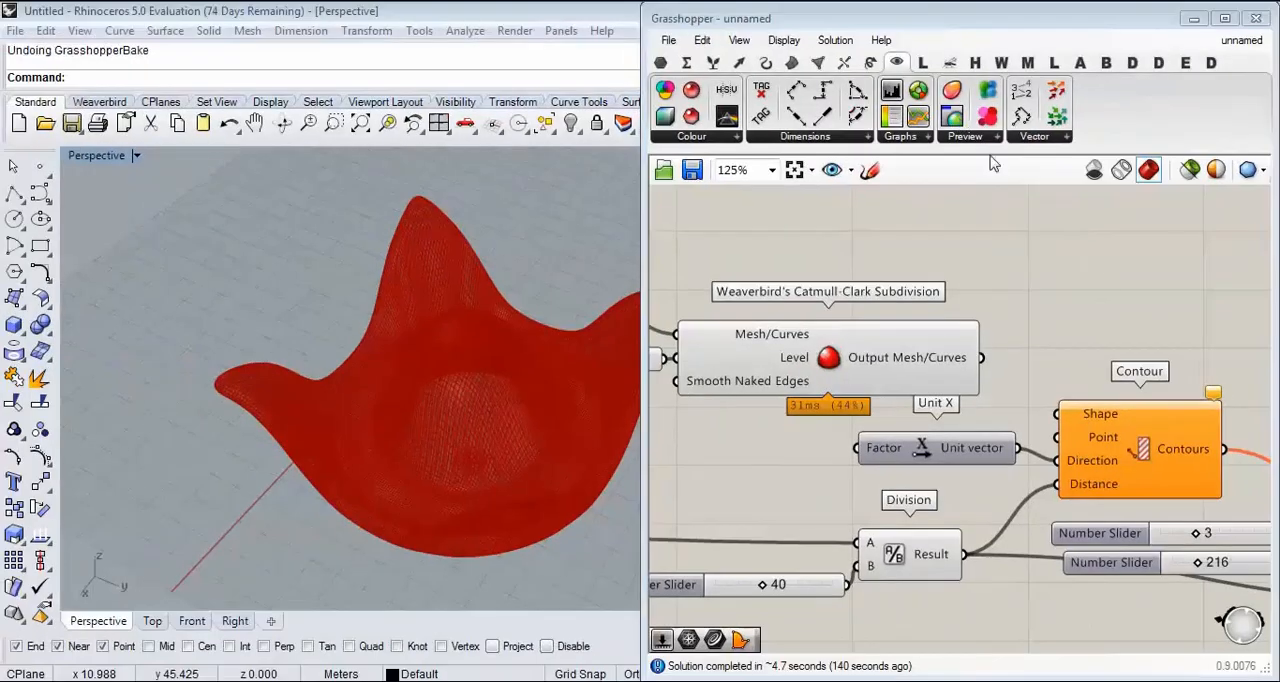
drag(958, 120, 1070, 258)
scroll(1170, 222, up, 3)
drag(864, 437, 957, 283)
scroll(440, 380, down, 3)
right_drag(440, 380, 408, 352)
scroll(408, 352, up, 4)
Step: Move the MD Slider's point to about 0.86; 0.64 and check the deformed mesh
right_drag(862, 304, 1227, 320)
scroll(1050, 318, down, 6)
right_drag(775, 348, 1237, 386)
right_drag(790, 368, 1236, 408)
scroll(823, 359, up, 4)
scroll(803, 365, up, 3)
drag(790, 385, 850, 362)
right_drag(390, 410, 250, 384)
scroll(250, 384, down, 4)
scroll(250, 384, up, 5)
right_drag(220, 429, 443, 380)
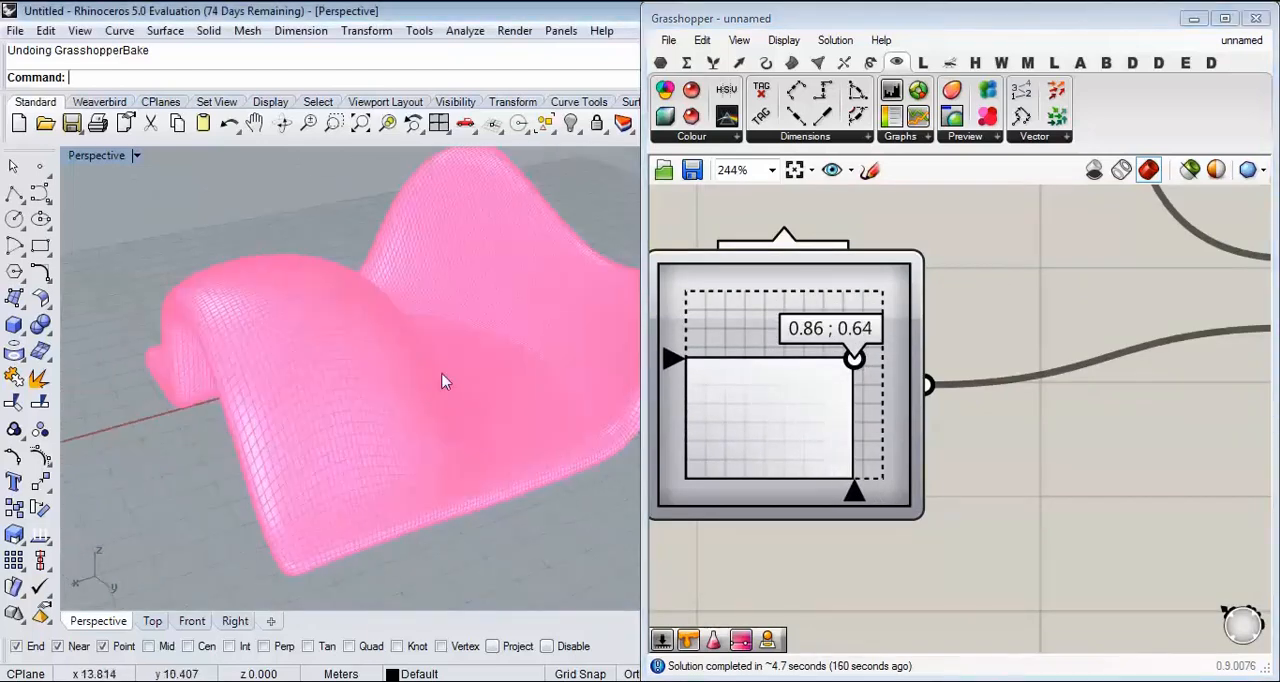
Step: Shift the sine Graph Mapper's peak toward the start of its range to fit about two waves
scroll(966, 363, down, 6)
scroll(1044, 352, up, 3)
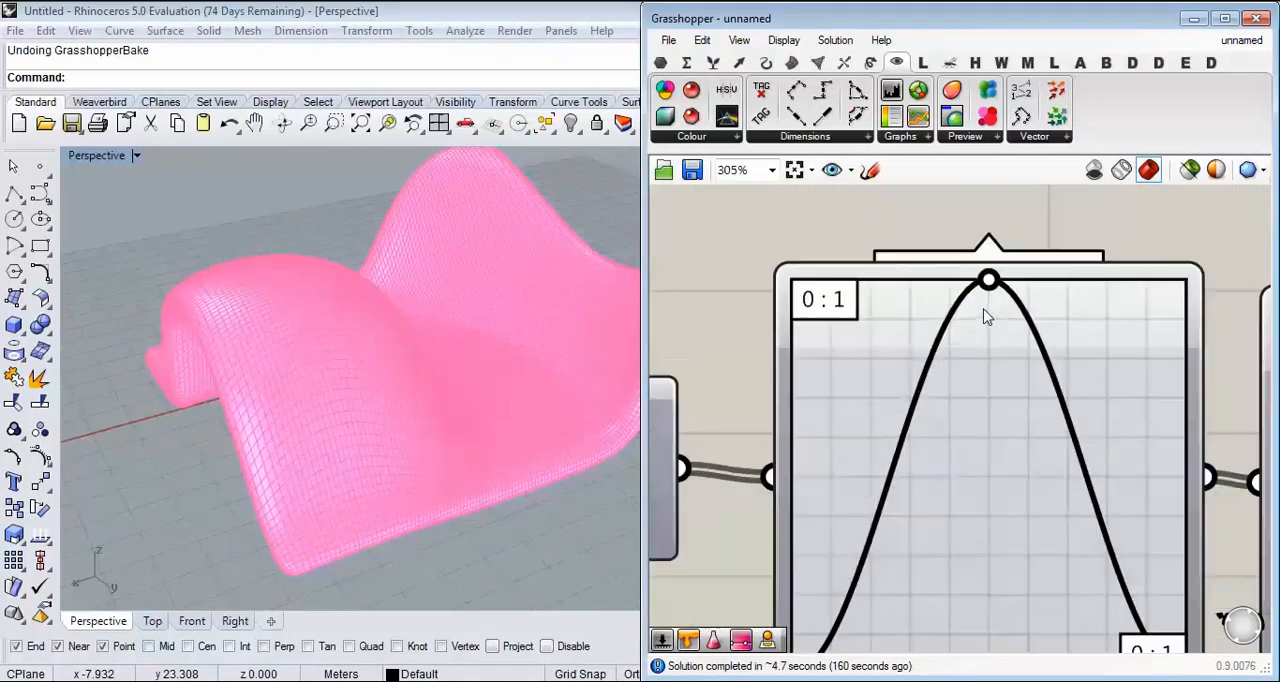
drag(989, 284, 902, 288)
right_drag(440, 345, 522, 341)
scroll(925, 366, down, 5)
scroll(1003, 296, up, 4)
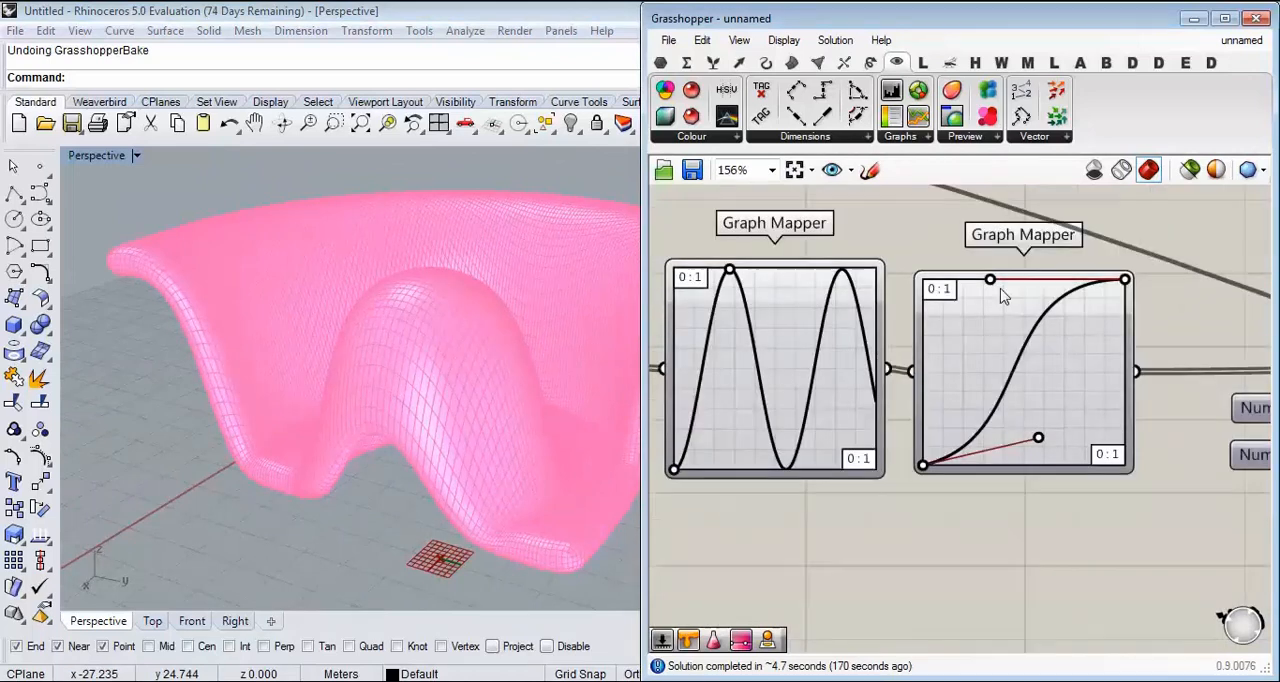
Step: Reshape the Bezier Graph Mapper's curve with its start handle vertical and its end handle pulled far down
drag(994, 282, 921, 400)
right_drag(380, 330, 250, 360)
scroll(200, 360, down, 5)
scroll(250, 360, up, 4)
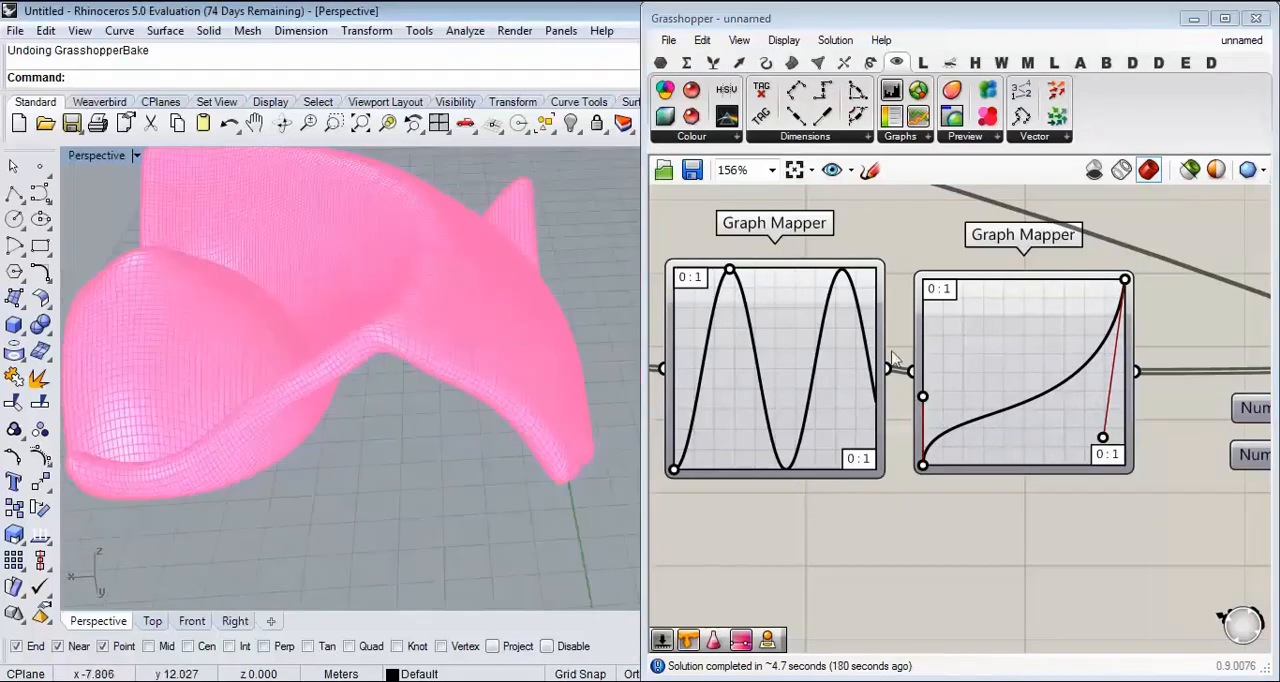
Step: Widen the sine Graph Mapper's wave by moving its peak closer to the middle of the range
drag(731, 276, 751, 276)
mouse_move(520, 360)
right_down()
mouse_move(468, 366)
mouse_move(537, 364)
right_up()
mouse_move(428, 394)
right_down()
mouse_move(423, 475)
mouse_move(474, 420)
mouse_move(286, 337)
mouse_move(314, 346)
mouse_move(363, 400)
mouse_move(430, 385)
right_up()
scroll(443, 469, up, 5)
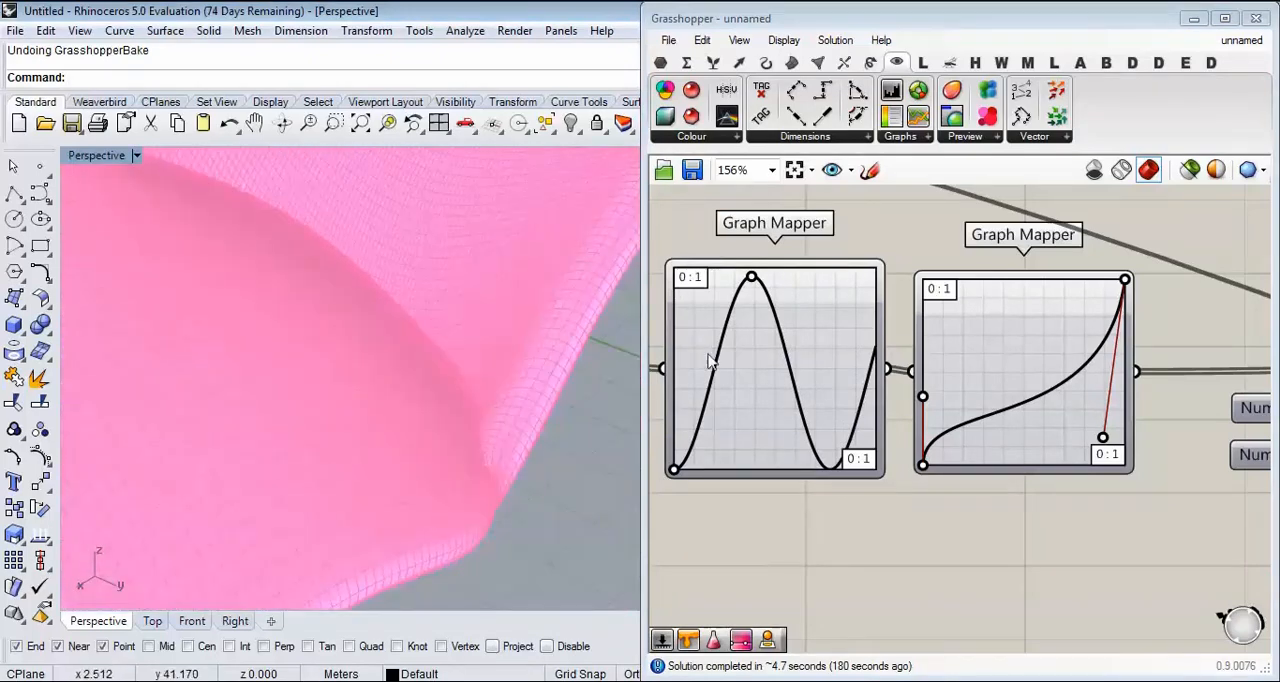
drag(749, 278, 761, 274)
scroll(420, 295, down, 7)
right_drag(420, 295, 562, 336)
Step: Pull the Bezier Graph Mapper's end handle back up toward the top edge and check the mesh
drag(1101, 440, 983, 289)
scroll(386, 360, up, 6)
right_drag(386, 360, 285, 388)
scroll(371, 390, down, 4)
scroll(327, 367, up, 6)
Step: Move the MD Slider's point to about 0.39; 0.29
scroll(241, 379, down, 6)
scroll(1000, 352, down, 6)
scroll(875, 373, up, 6)
drag(783, 350, 672, 410)
Step: Reconnect the Catmull-Clark mesh output to Contour's Shape input
scroll(829, 366, down, 6)
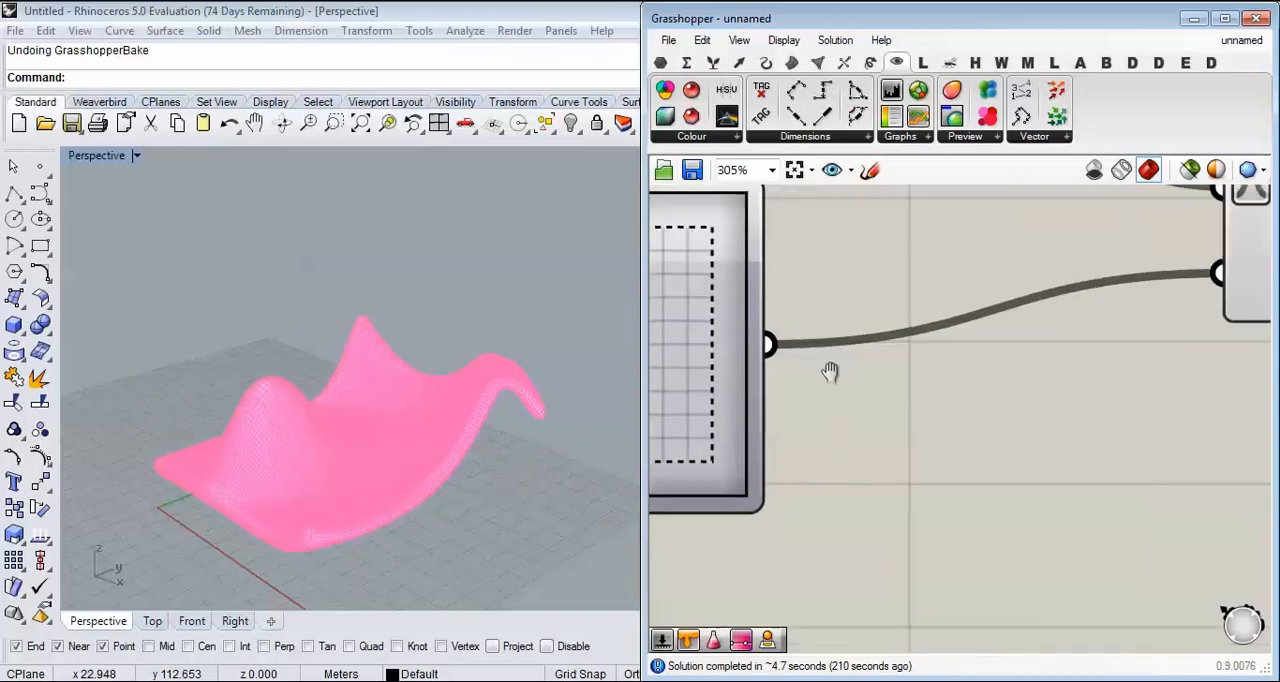
scroll(956, 422, up, 3)
scroll(956, 422, up, 3)
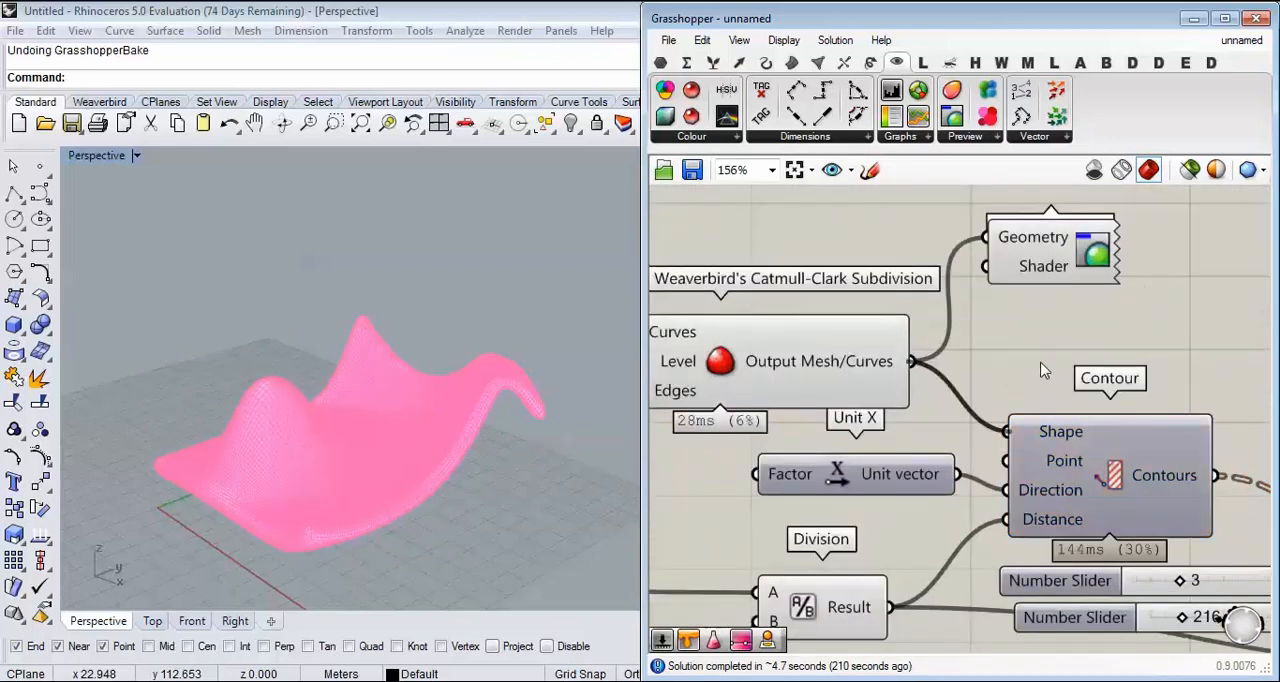
Step: Move the Custom Preview component beyond Extrude and connect the Extrusion output to its Geometry input
scroll(1163, 374, down, 3)
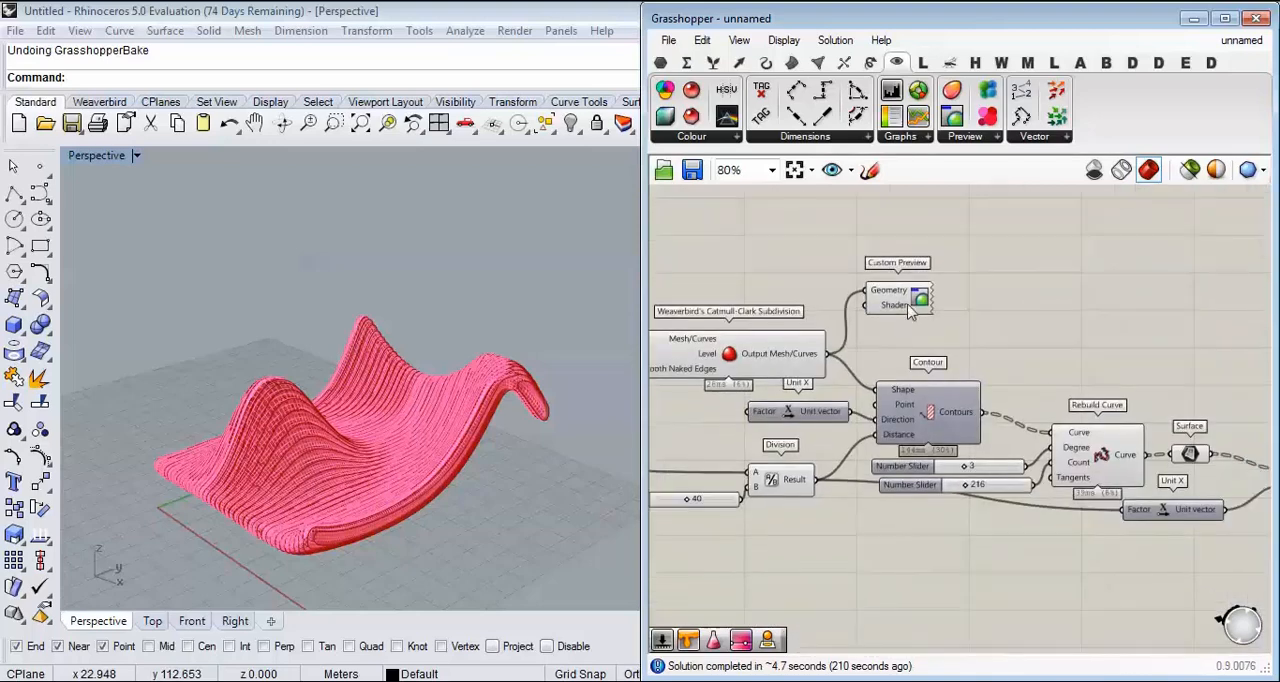
click(905, 318)
scroll(855, 318, down, 2)
scroll(860, 314, down, 2)
scroll(1062, 369, up, 7)
drag(853, 312, 1105, 394)
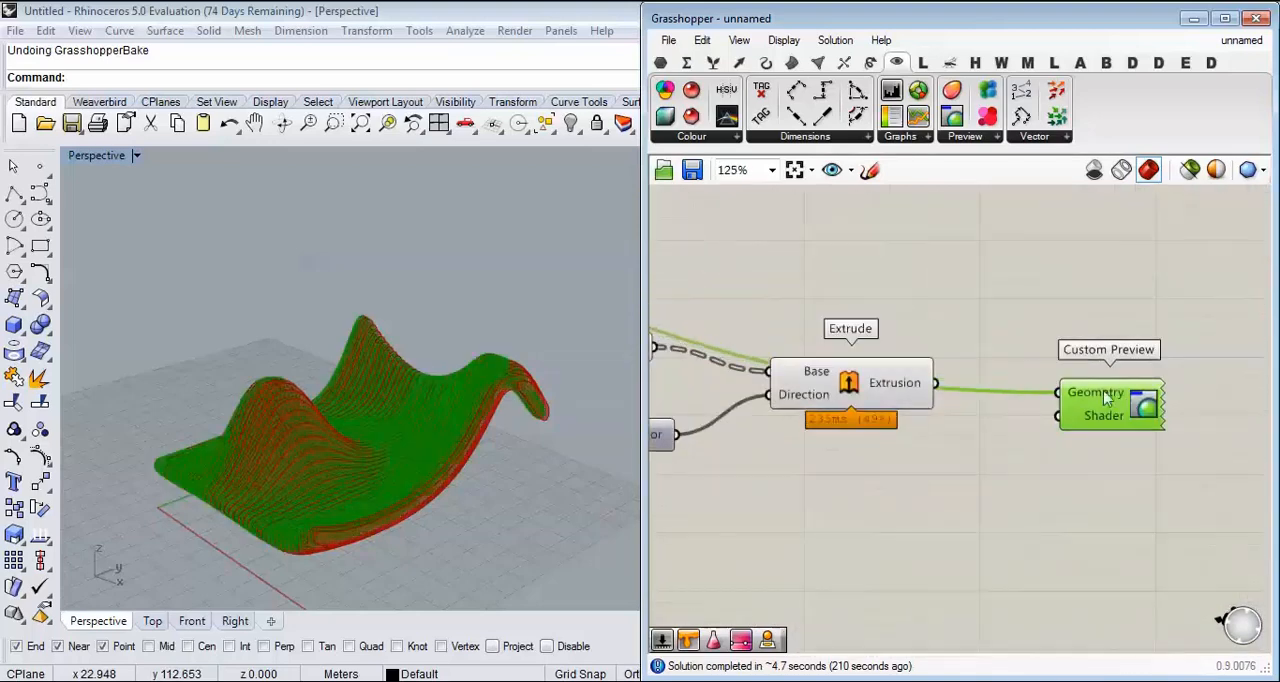
scroll(963, 415, up, 2)
Step: Turn off the preview of every component except the Custom Preview
scroll(1075, 340, down, 4)
drag(1063, 266, 650, 480)
middle_click(943, 284)
click(1012, 223)
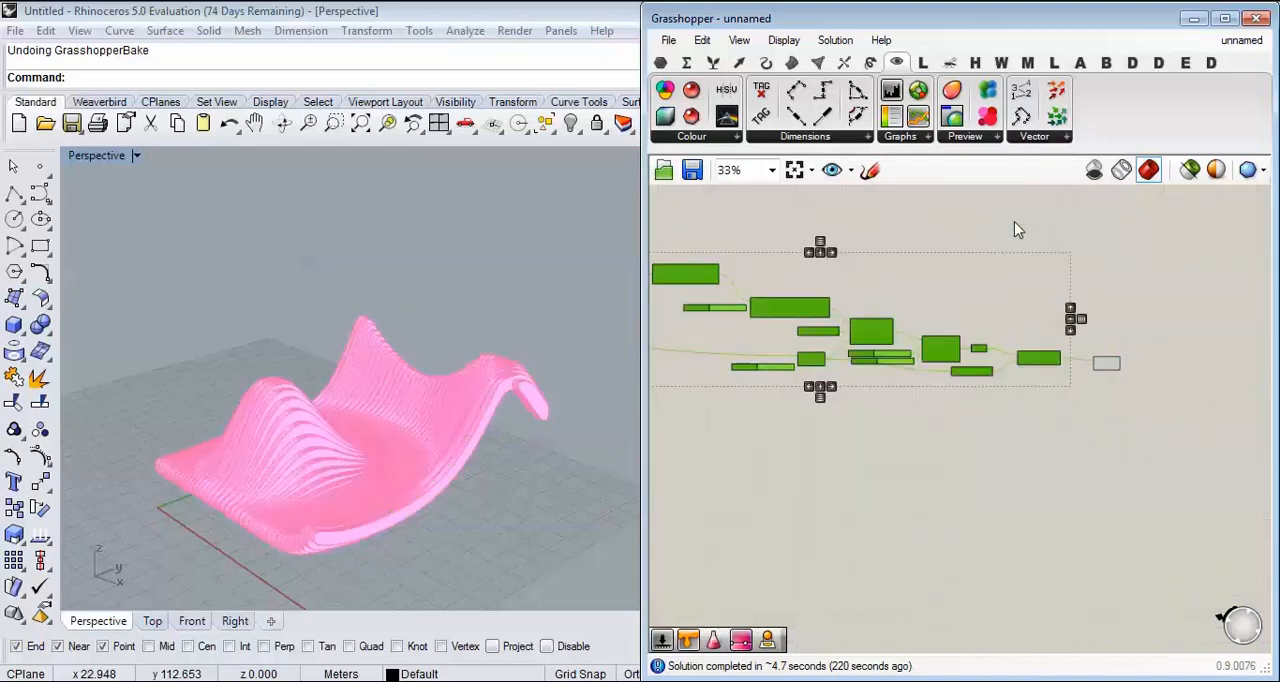
click(1014, 221)
Step: Examine the previewed ribs in perspective and the MD Slider that positions the deformation point
scroll(492, 457, up, 5)
right_drag(429, 364, 432, 446)
scroll(508, 359, down, 4)
scroll(433, 449, up, 3)
scroll(1090, 408, down, 4)
right_drag(778, 386, 928, 383)
scroll(819, 335, up, 5)
scroll(808, 442, up, 5)
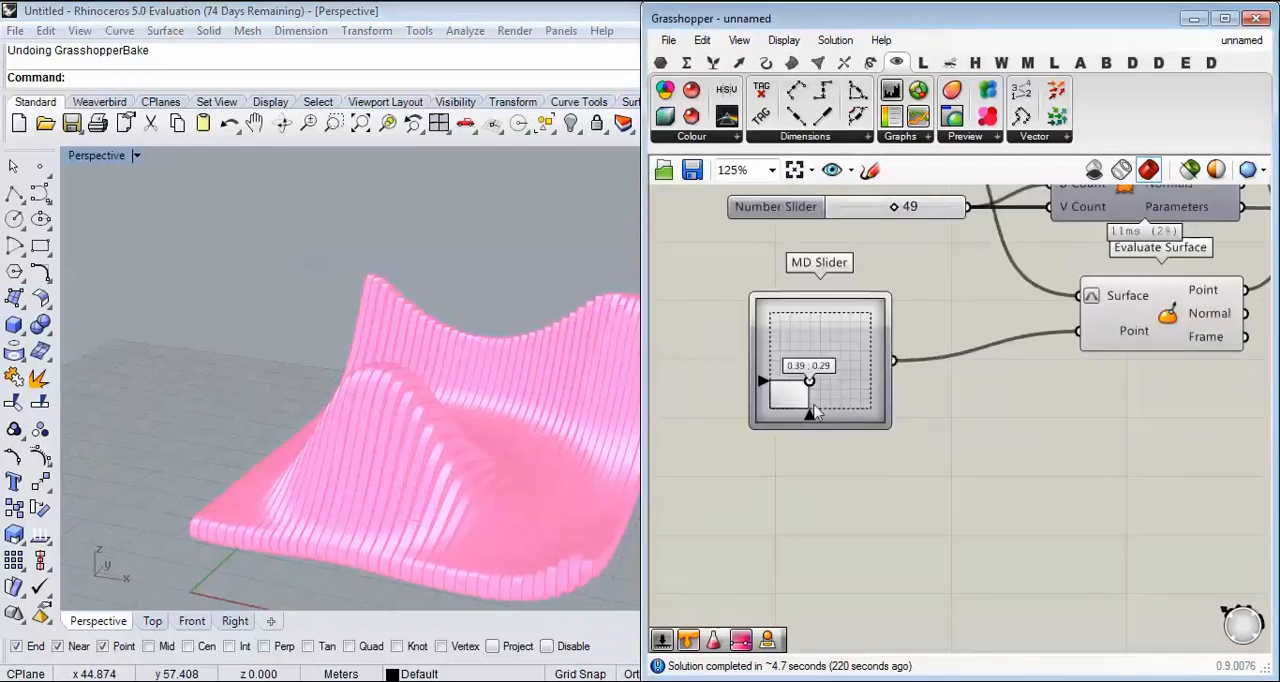
scroll(818, 418, down, 7)
scroll(1085, 457, up, 4)
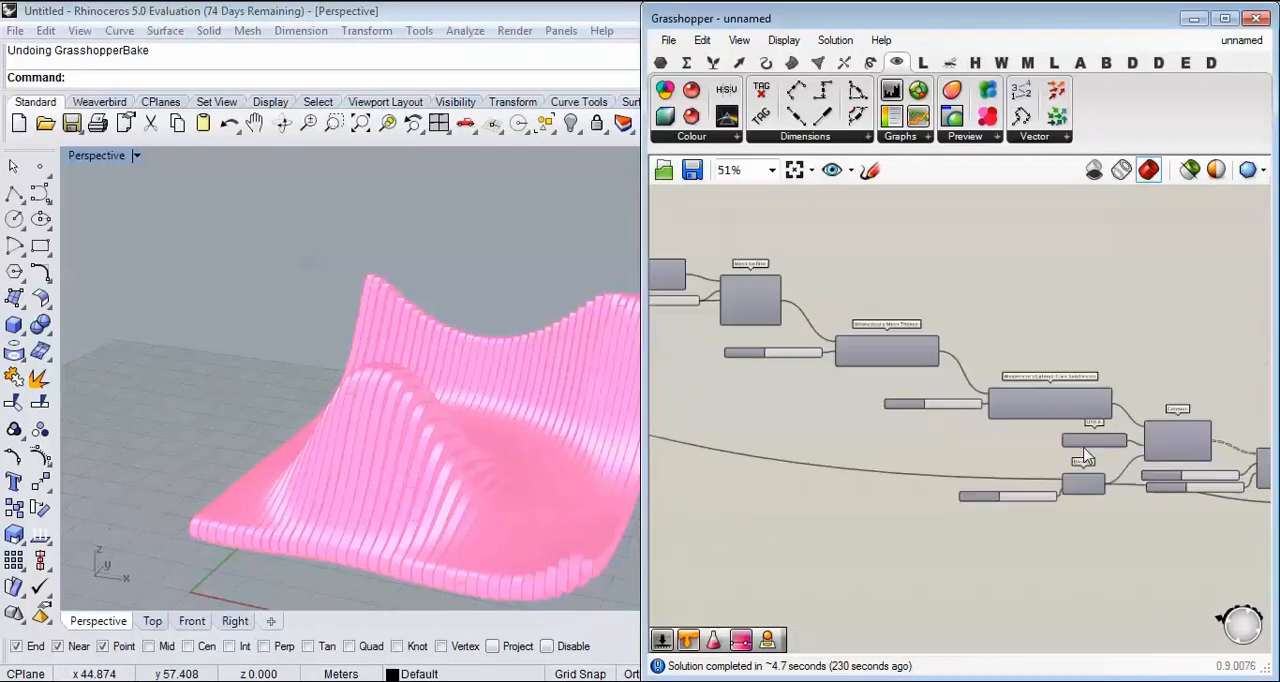
Step: Review the chain from Contour through Rebuild Curve and Surface to Extrude, including its computation time
scroll(1031, 456, up, 3)
right_drag(1074, 454, 934, 434)
scroll(922, 430, down, 2)
scroll(1150, 435, up, 3)
right_drag(1164, 415, 1025, 411)
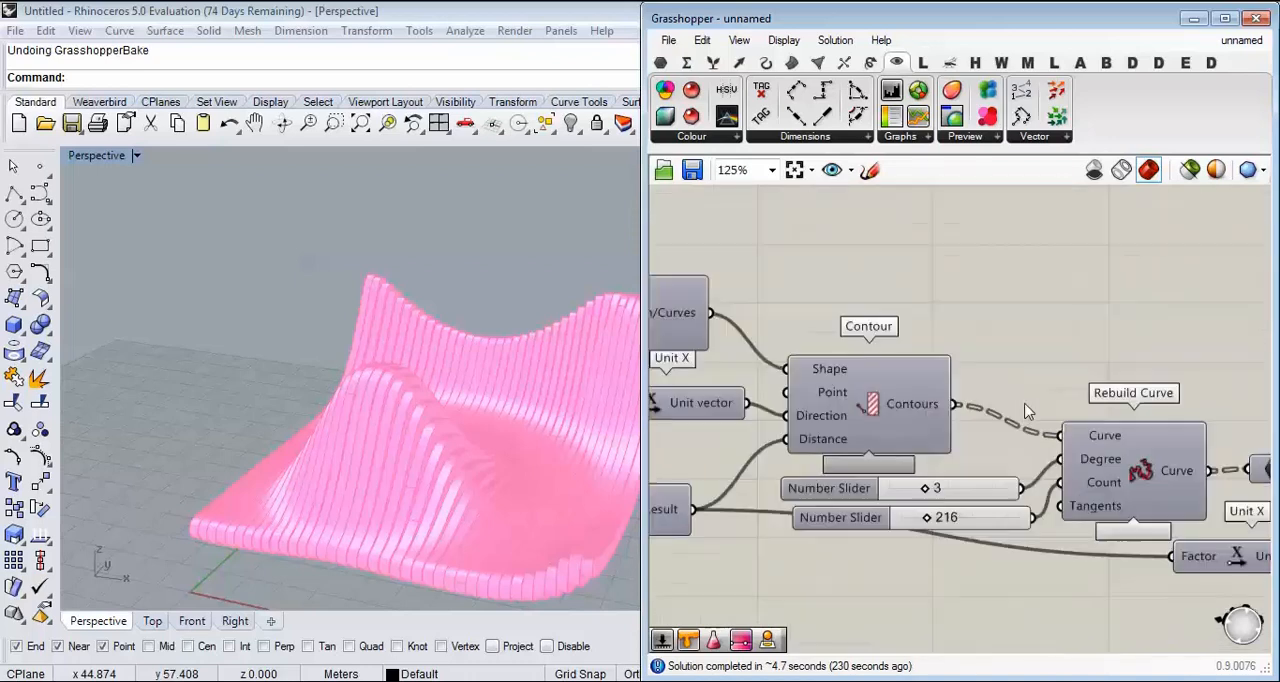
right_drag(1114, 481, 952, 420)
right_drag(1156, 420, 882, 390)
right_drag(1038, 436, 956, 442)
scroll(945, 446, up, 2)
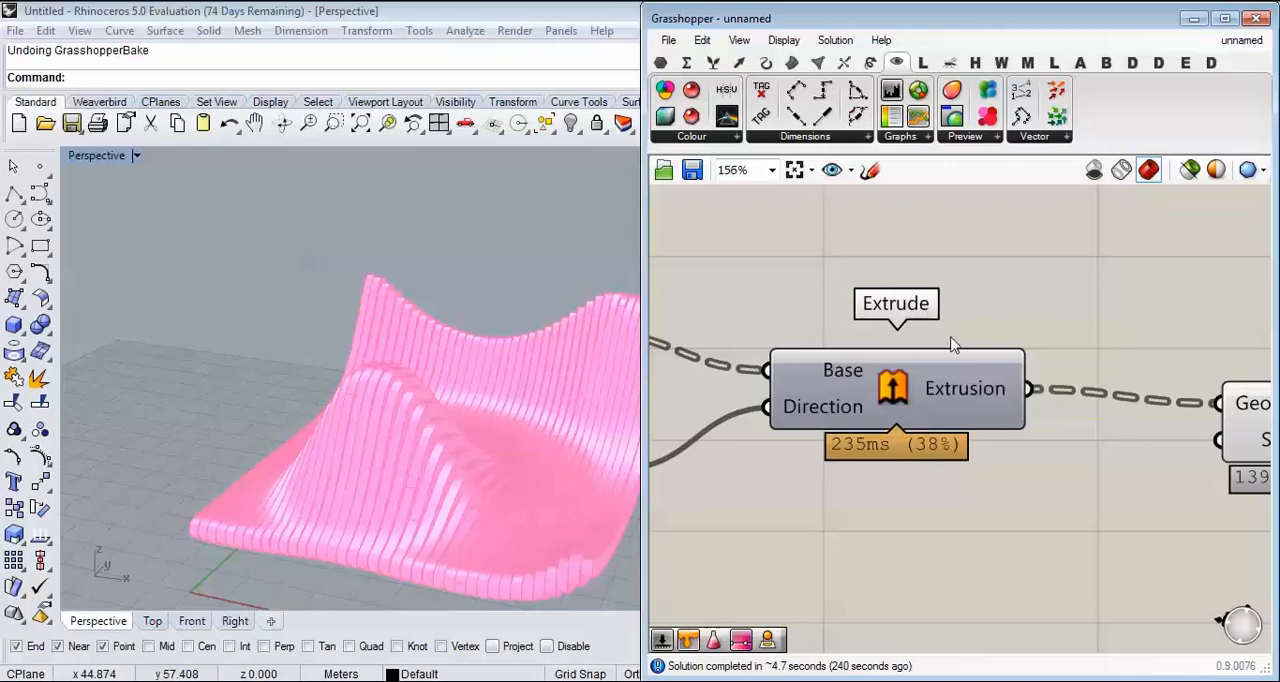
Step: Detach the Catmull-Clark mesh from Contour's Shape input again and show the subdivided mesh's preview
scroll(955, 342, down, 4)
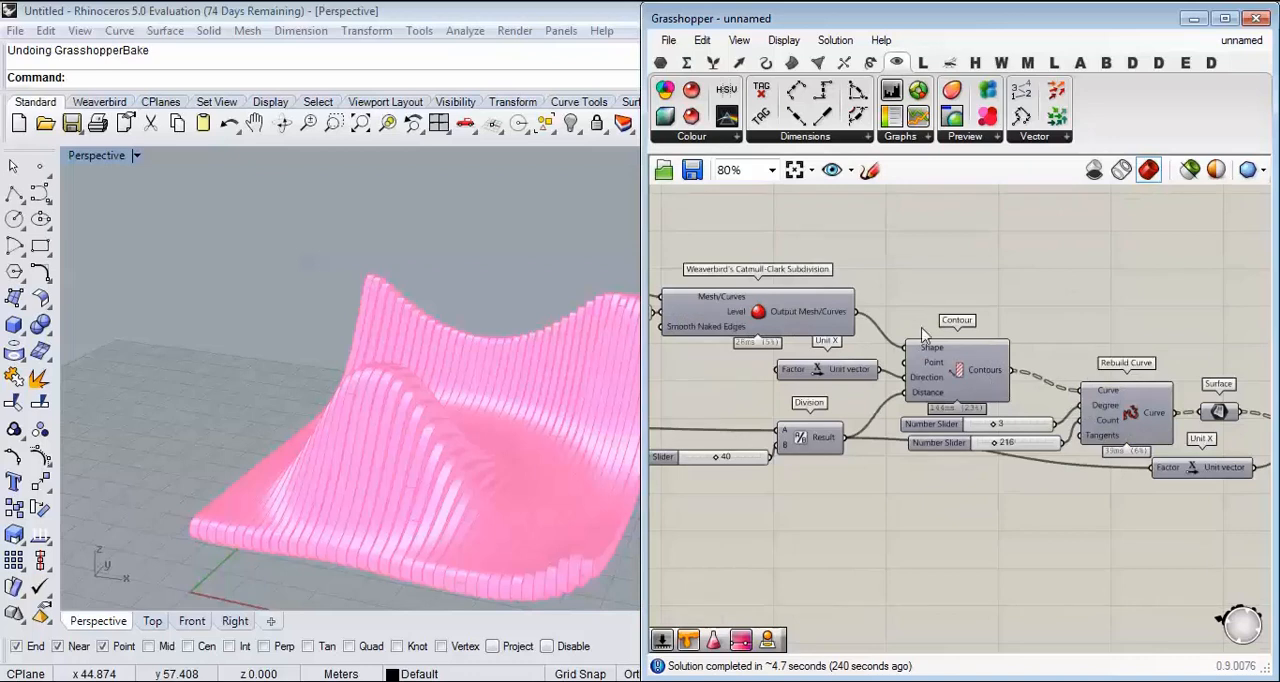
scroll(884, 348, up, 3)
ctrl+drag(916, 348, 917, 350)
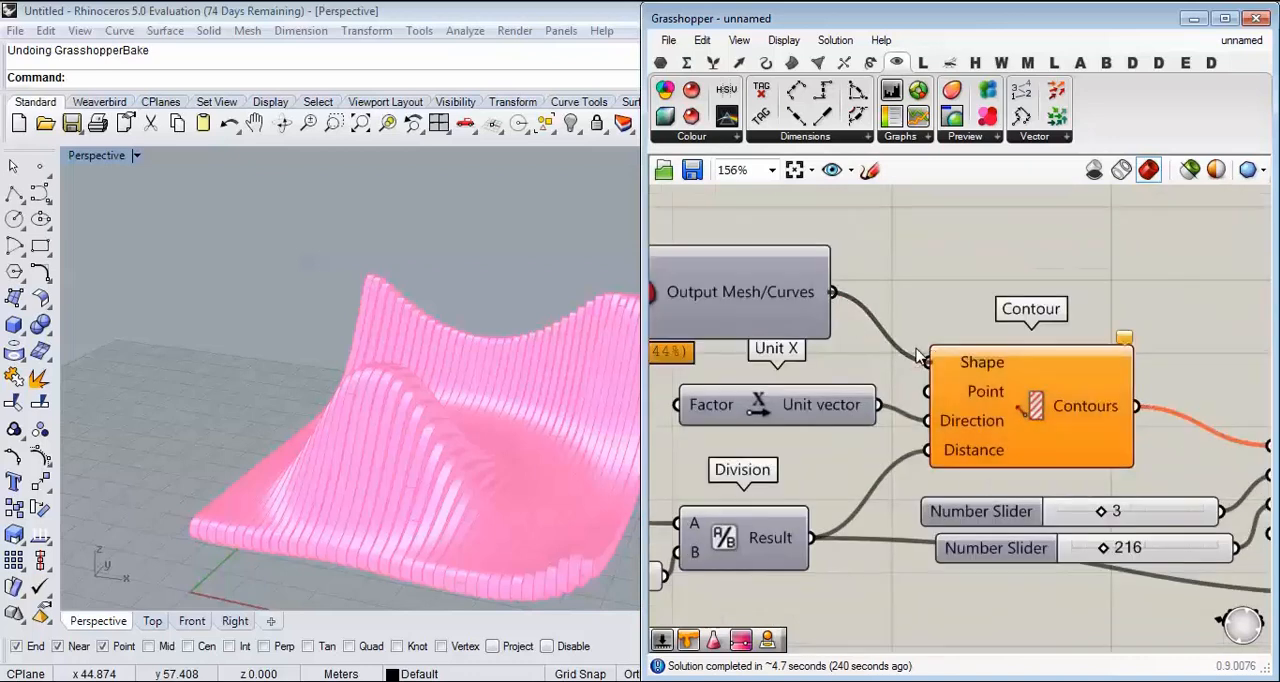
right_drag(875, 308, 1086, 332)
right_click(850, 316)
click(930, 346)
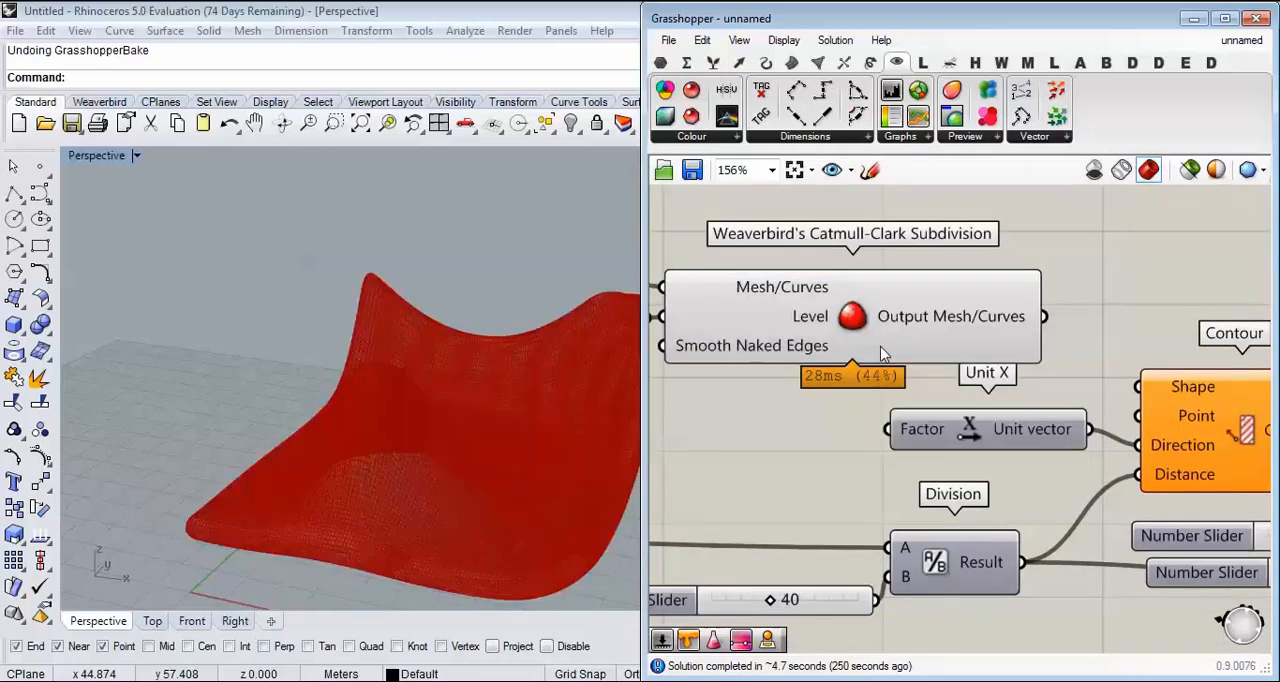
Step: Move Custom Preview beside the Catmull-Clark component and feed the subdivided mesh into its Geometry input
right_drag(880, 346, 1015, 326)
right_drag(376, 378, 420, 449)
scroll(1076, 404, down, 8)
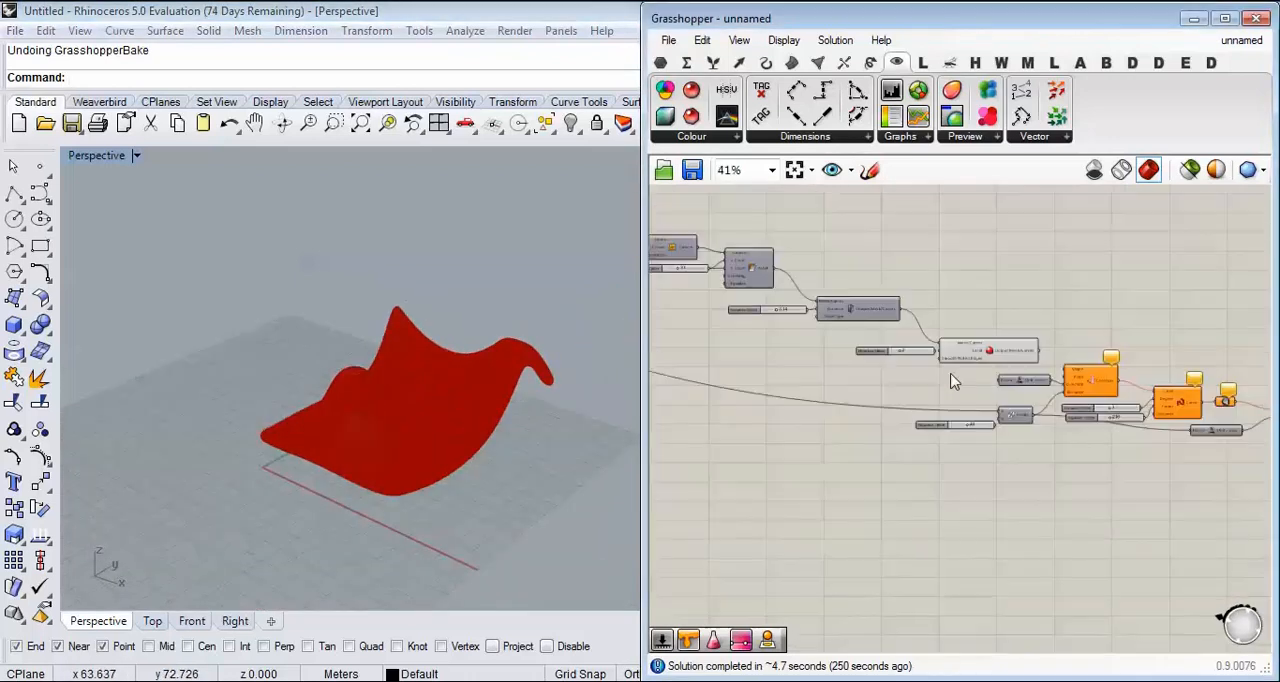
right_drag(1113, 415, 900, 344)
scroll(858, 352, up, 5)
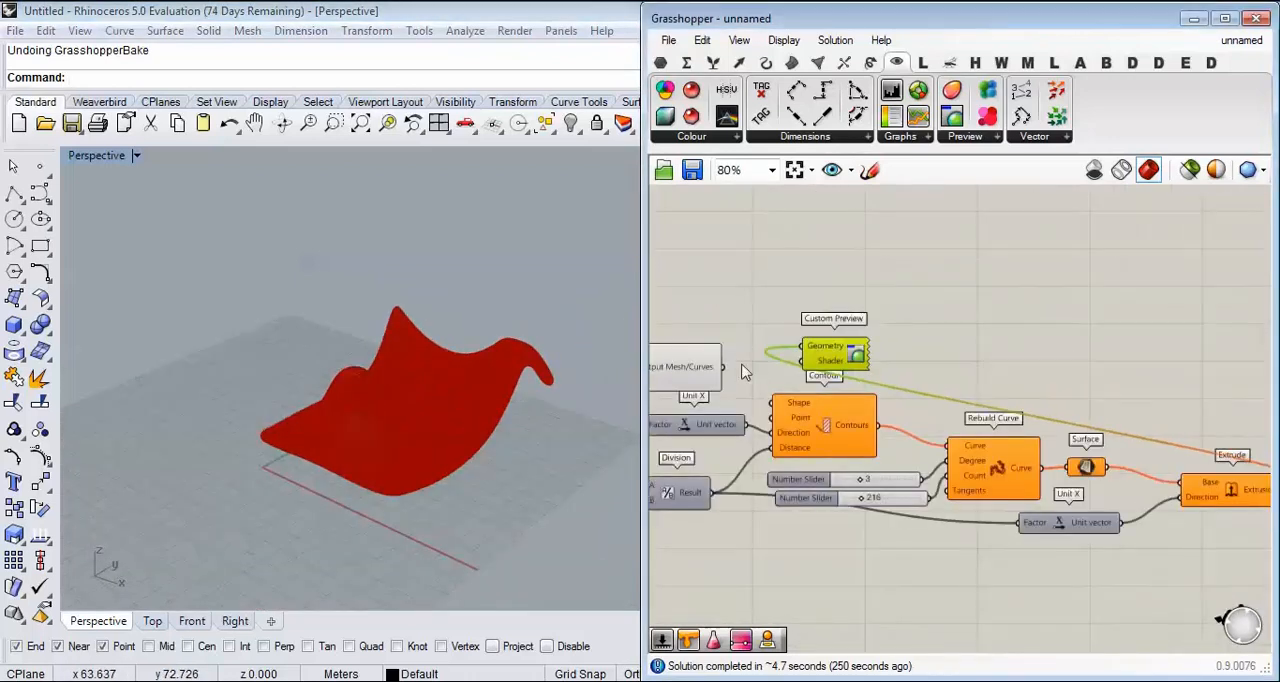
scroll(481, 431, up, 3)
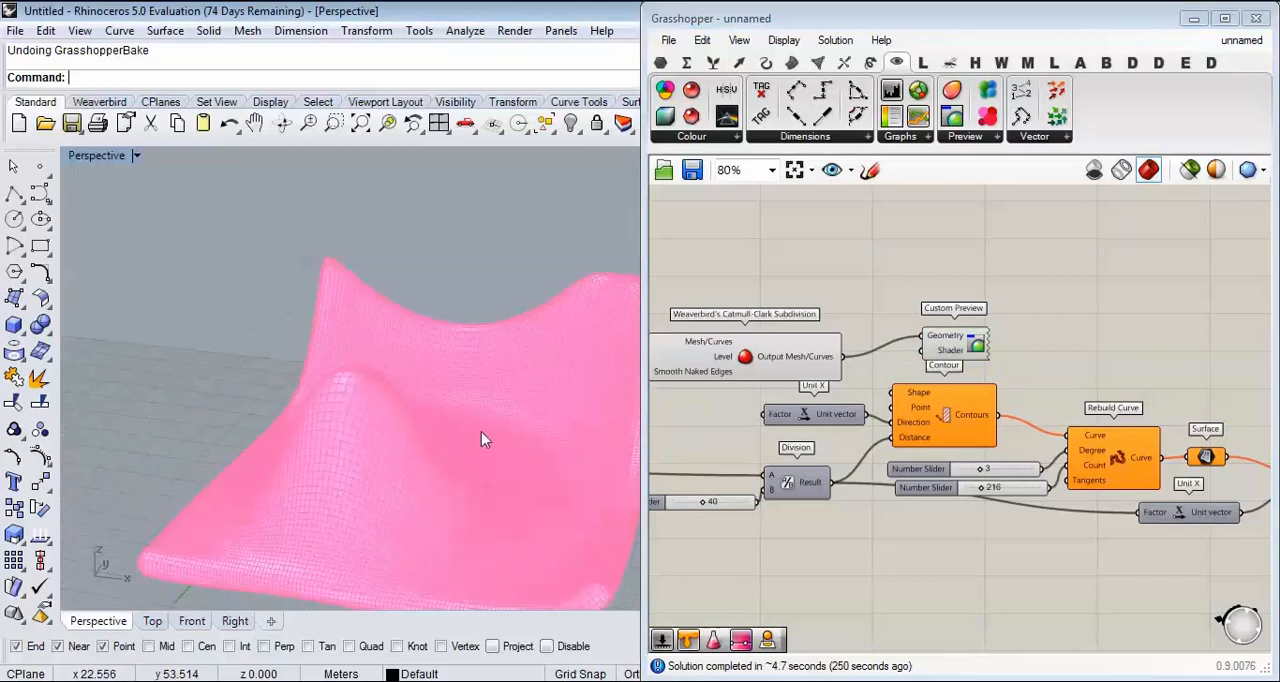
Step: Reshape the deformation by raising the sine Graph Mapper's frequency and bending the Bezier Graph Mapper into a slow-start, steep-end curve
scroll(857, 371, down, 5)
right_drag(820, 347, 946, 370)
scroll(946, 348, up, 6)
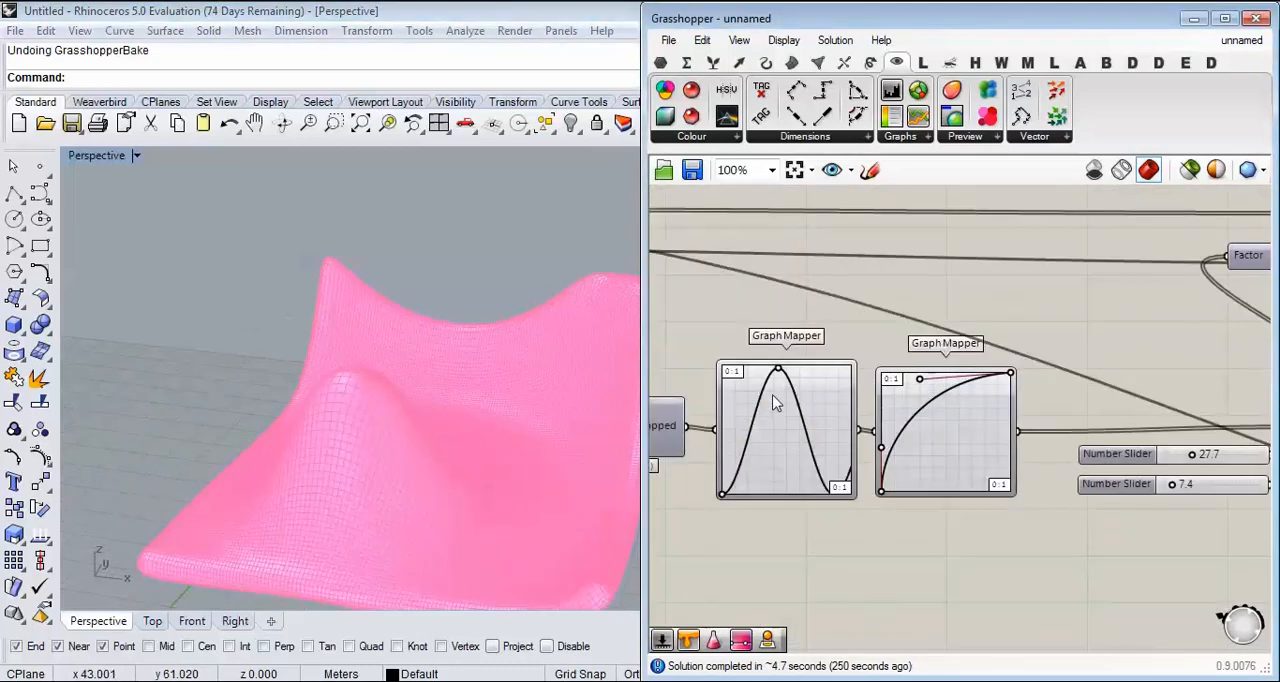
scroll(774, 400, up, 3)
drag(782, 349, 750, 348)
right_drag(537, 374, 578, 382)
drag(1058, 366, 1197, 469)
drag(988, 501, 1133, 555)
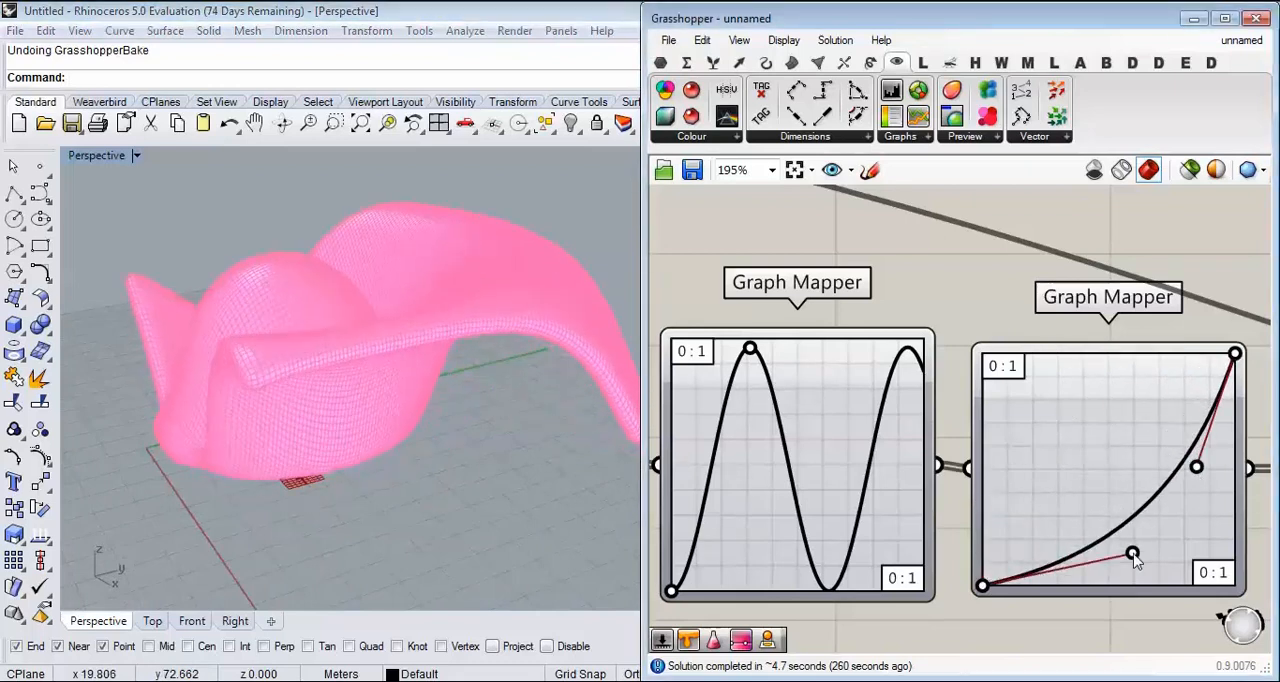
right_drag(437, 422, 590, 440)
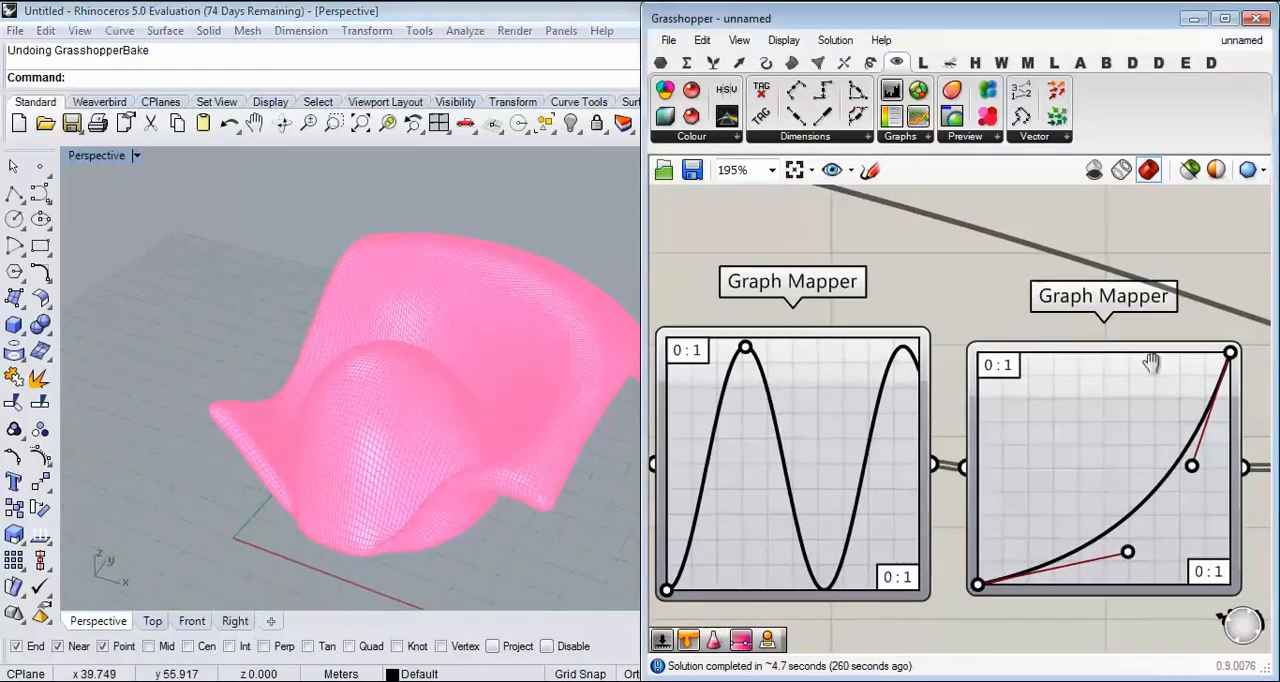
Step: Vary the Mesh Thicken distance and leave it at 3.91
scroll(1015, 410, down, 5)
scroll(1015, 410, up, 5)
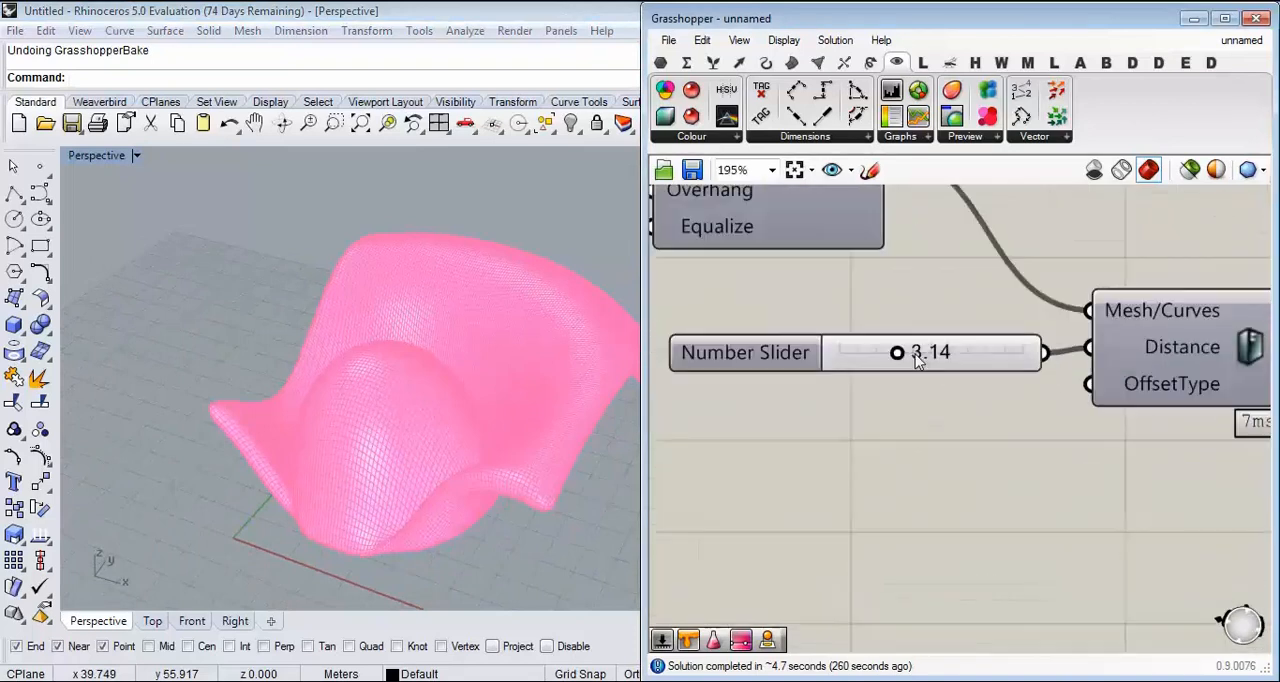
drag(900, 358, 987, 371)
mouse_move(470, 415)
right_down()
mouse_move(411, 311)
mouse_move(423, 334)
mouse_move(423, 474)
mouse_move(466, 394)
mouse_move(480, 410)
right_up()
drag(982, 358, 894, 362)
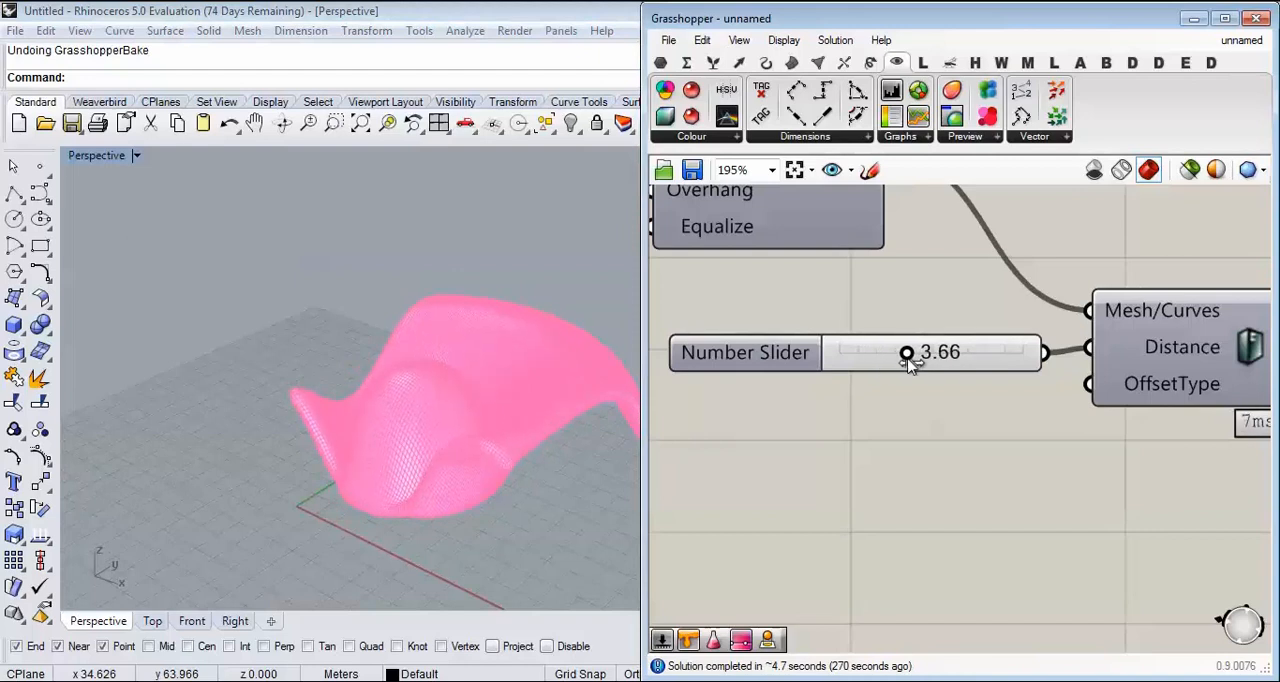
right_drag(432, 415, 440, 455)
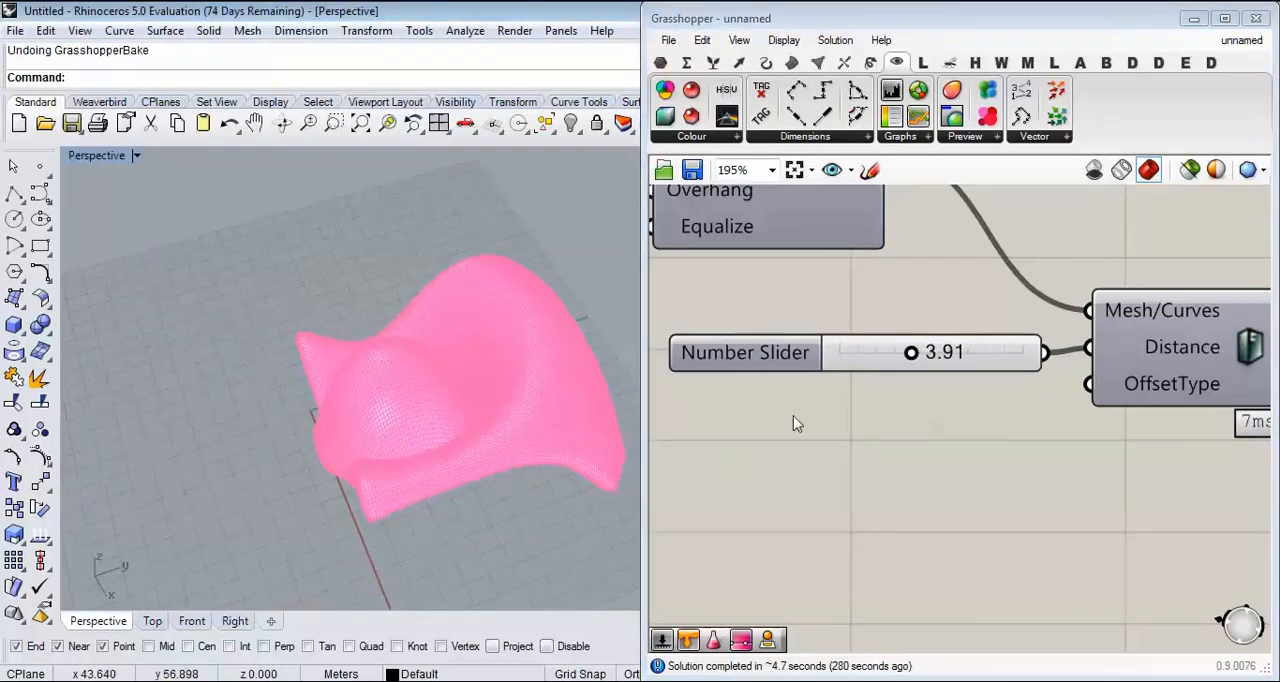
Step: Move the MD Slider's point upward so the deformation is centred farther into the surface
scroll(797, 424, down, 6)
right_drag(800, 424, 1040, 405)
right_drag(740, 372, 829, 400)
scroll(829, 405, up, 6)
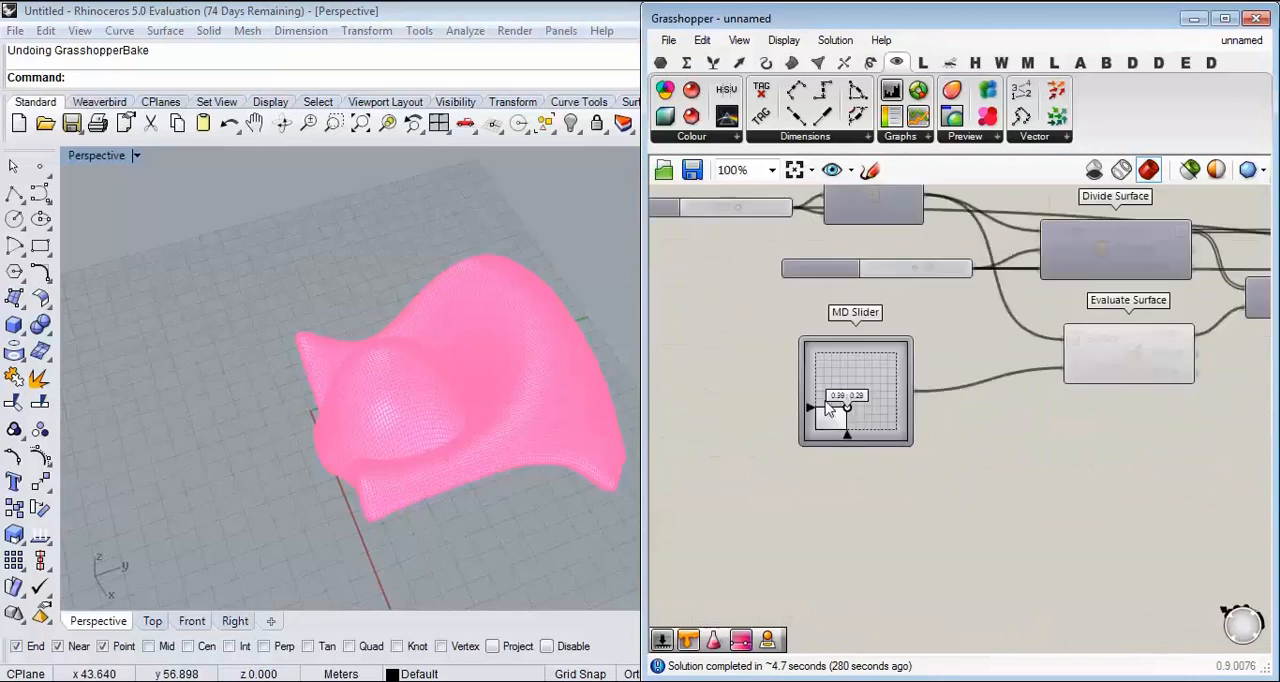
drag(857, 412, 850, 379)
Step: Review the components that build the form, including Mesh Surface, Mesh Thicken, Move and Surface From Points
right_drag(1018, 374, 868, 378)
scroll(868, 378, down, 10)
scroll(1030, 390, up, 8)
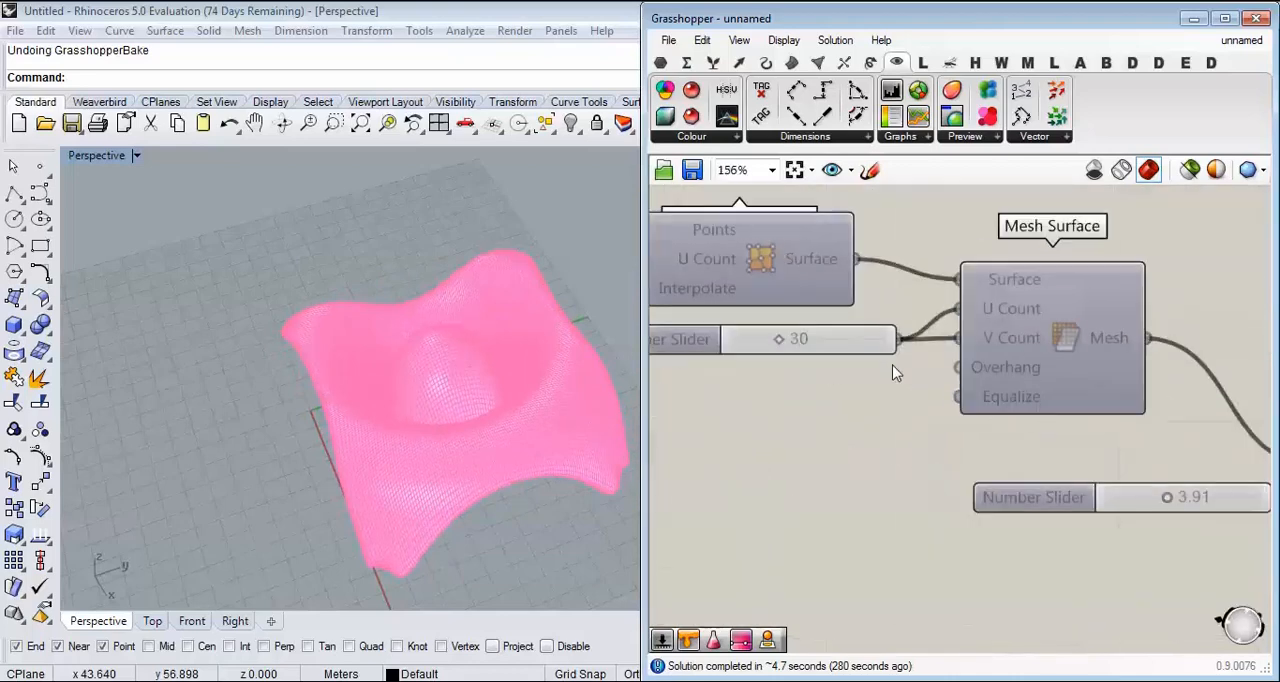
right_drag(1036, 392, 792, 366)
scroll(786, 362, down, 4)
right_drag(1085, 403, 951, 383)
scroll(953, 408, up, 3)
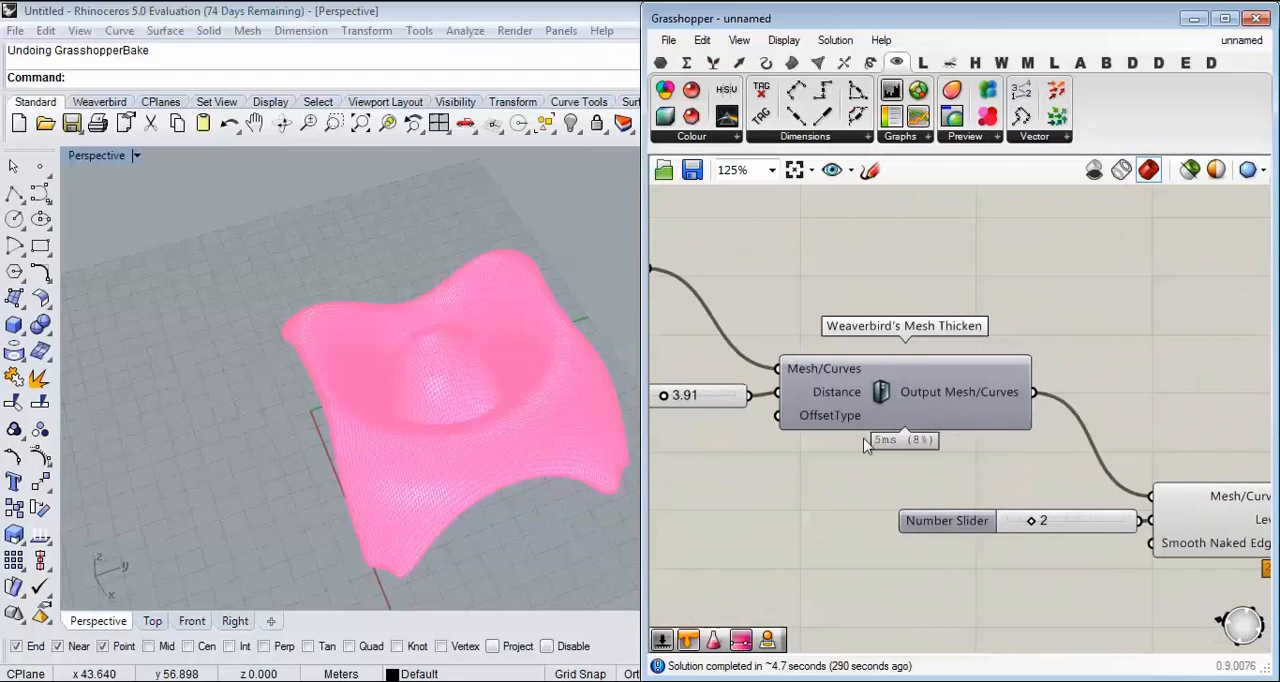
right_drag(905, 432, 1010, 448)
scroll(903, 408, down, 4)
scroll(985, 372, up, 4)
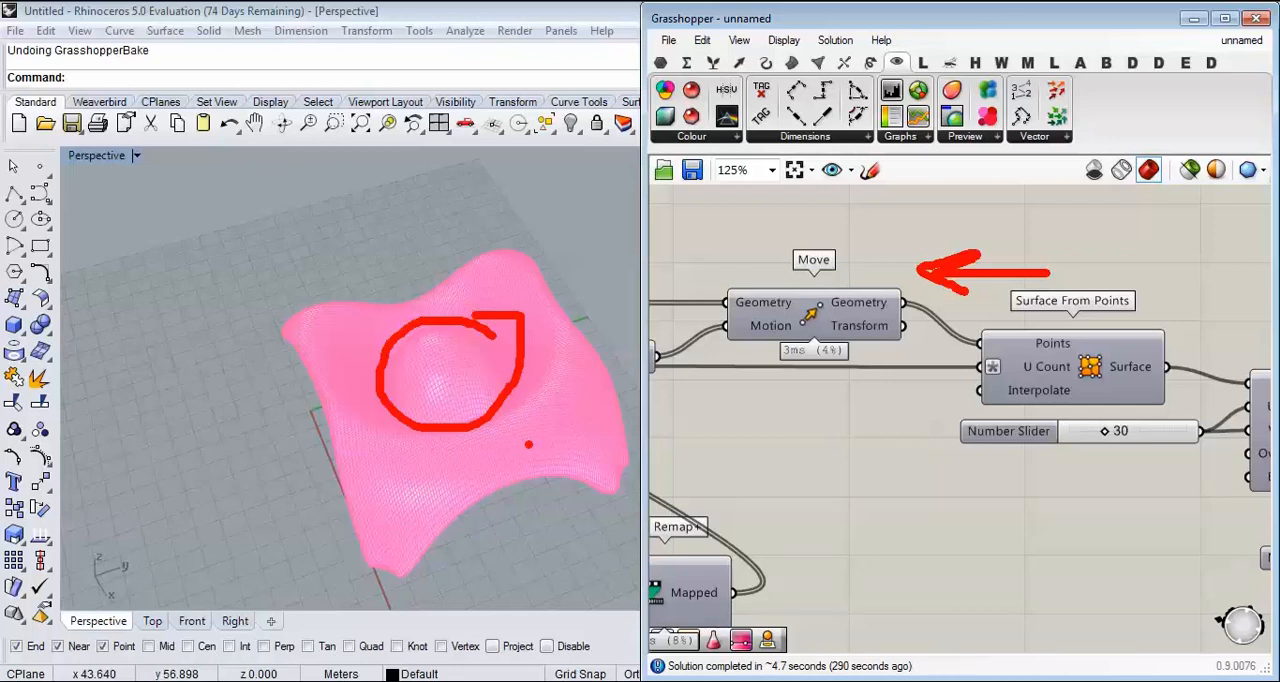
Step: Examine the central dome and surrounding rim of the subdivided mesh from several angles in perspective
mouse_move(528, 444)
right_down()
mouse_move(400, 286)
mouse_move(514, 420)
mouse_move(476, 418)
right_up()
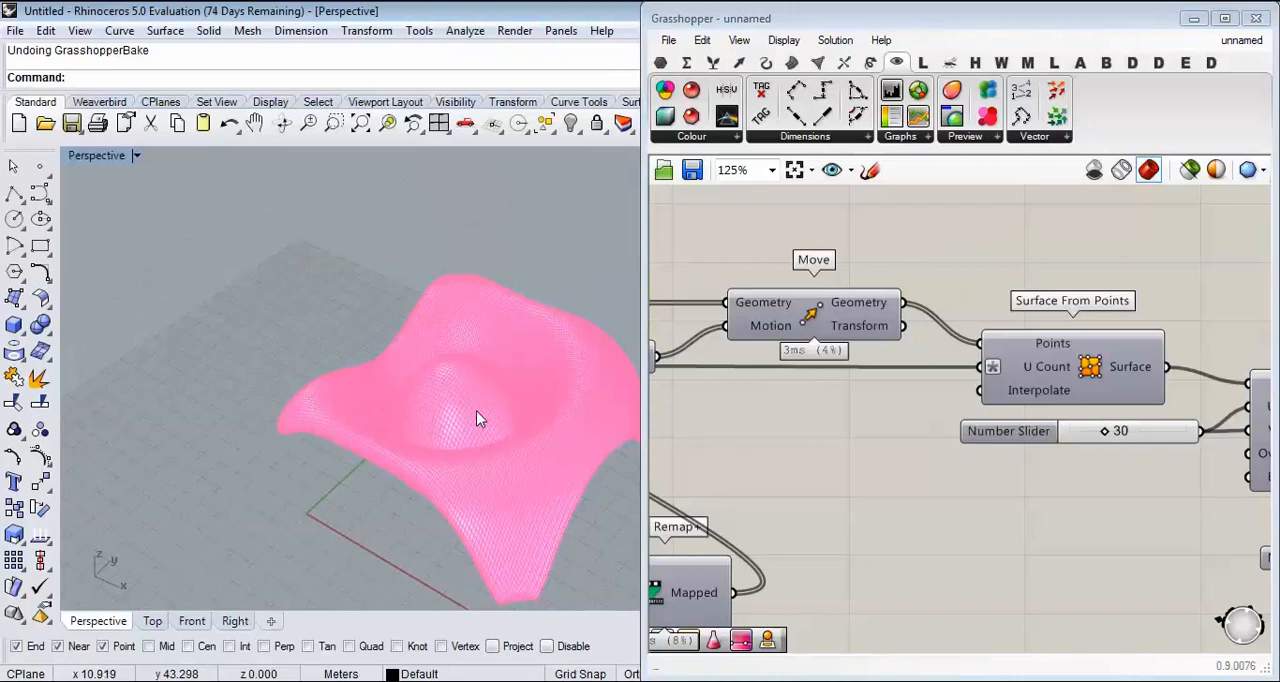
right_drag(437, 416, 341, 413)
scroll(437, 386, up, 5)
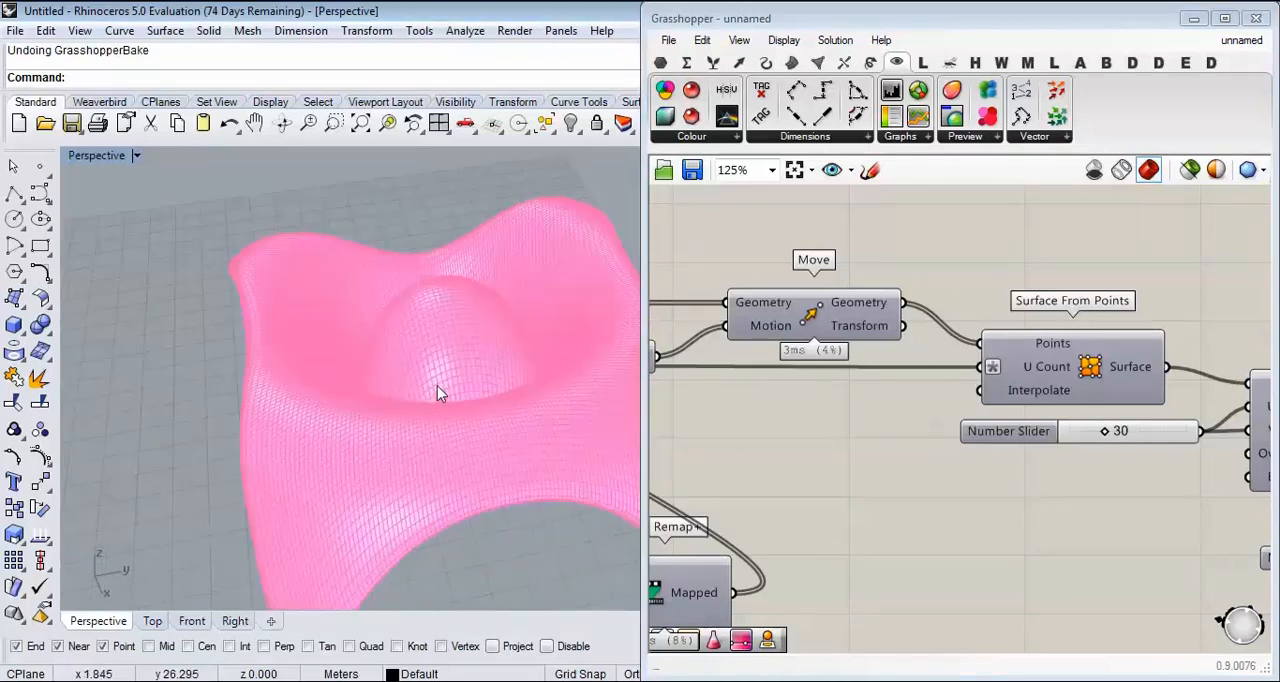
right_drag(437, 386, 286, 386)
scroll(288, 388, down, 6)
scroll(410, 354, up, 8)
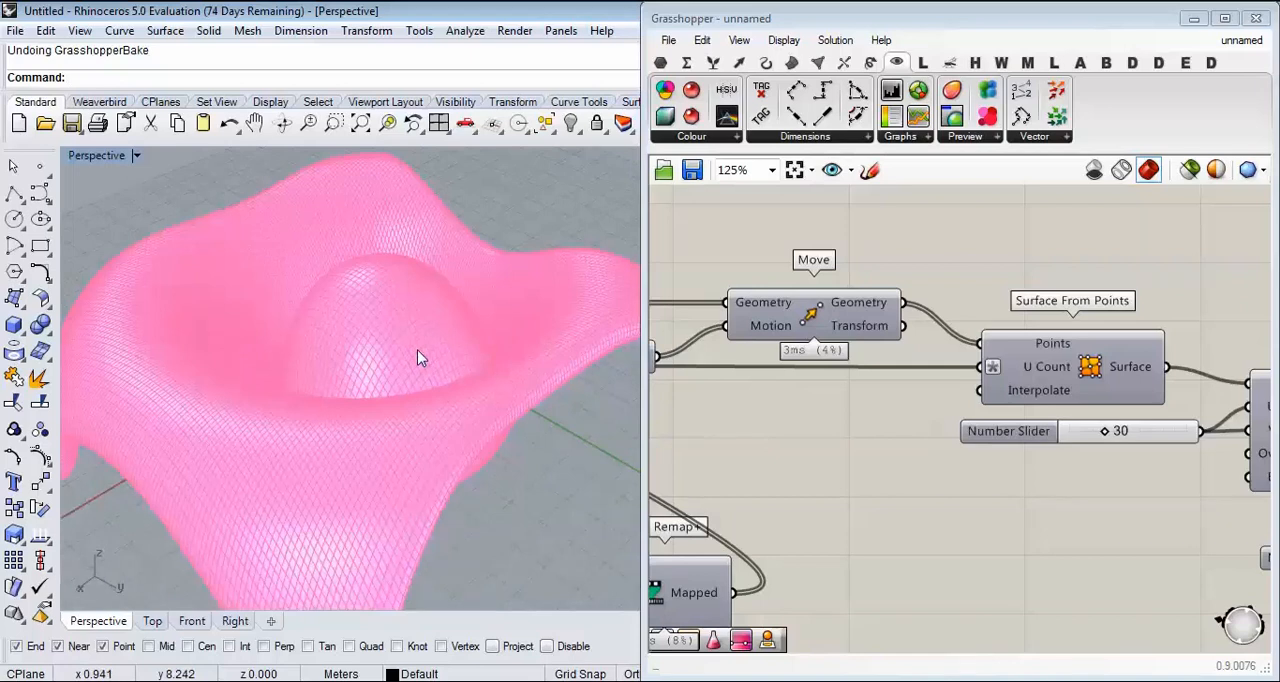
right_drag(445, 360, 463, 395)
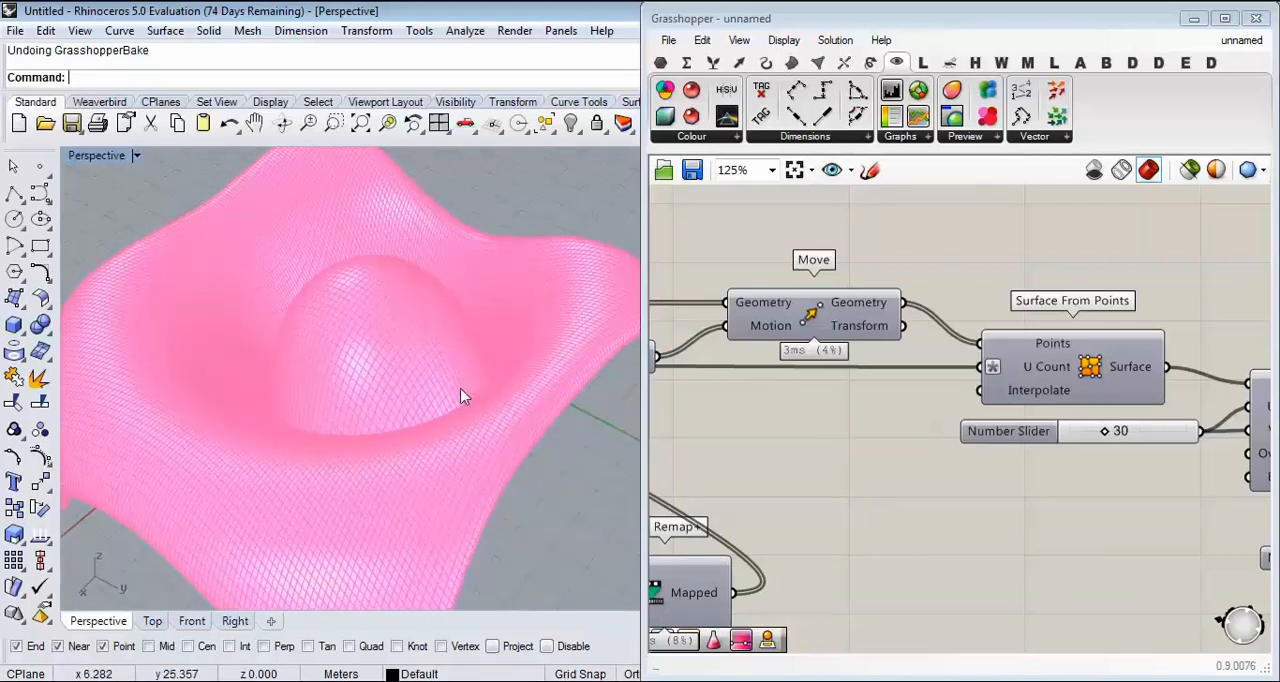
right_drag(717, 440, 747, 419)
right_drag(562, 392, 551, 354)
scroll(549, 360, down, 5)
right_drag(488, 382, 598, 374)
scroll(900, 352, down, 5)
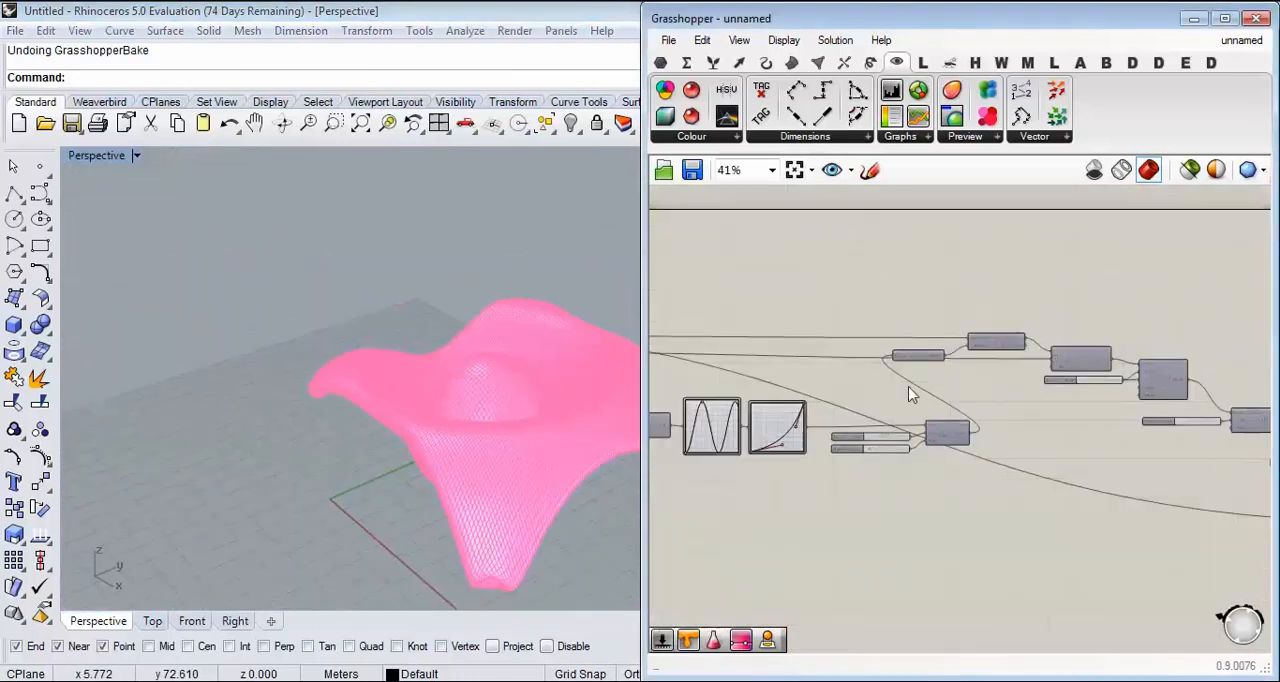
Step: Review the definition from the Graph Mappers through Remap, Unit Z and Move to Surface From Points and Mesh Surface
right_drag(909, 349, 1066, 391)
scroll(1066, 395, up, 3)
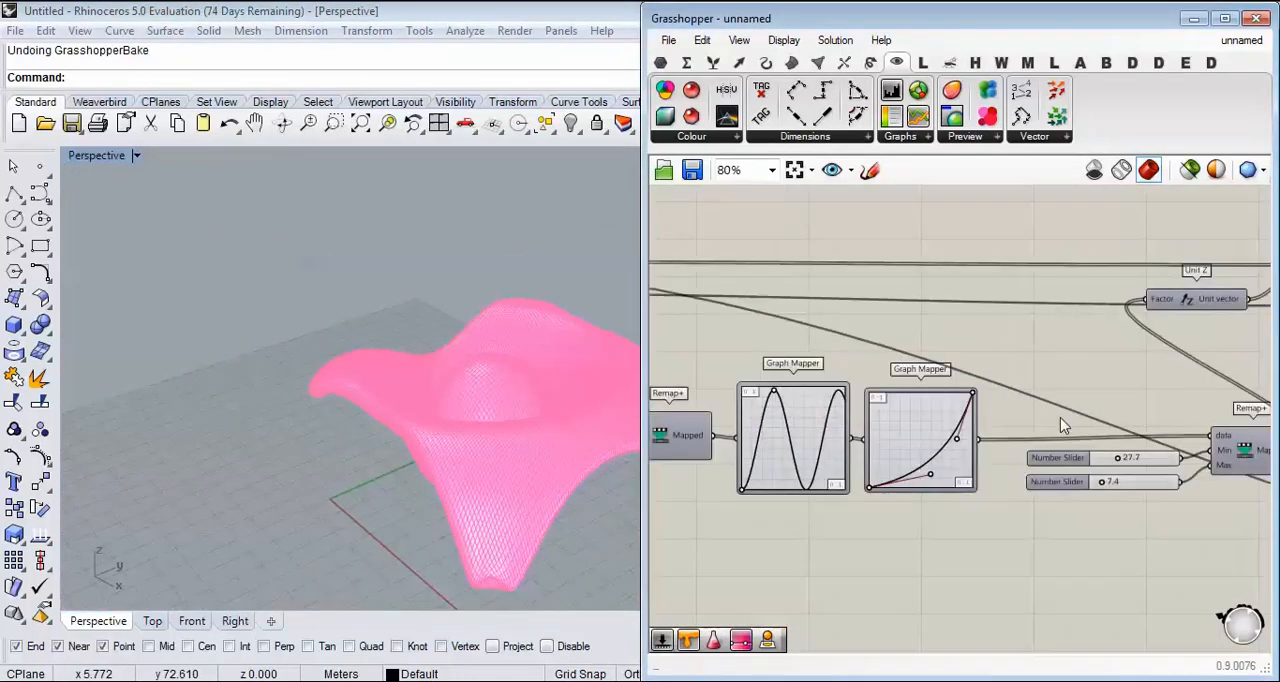
scroll(997, 392, down, 5)
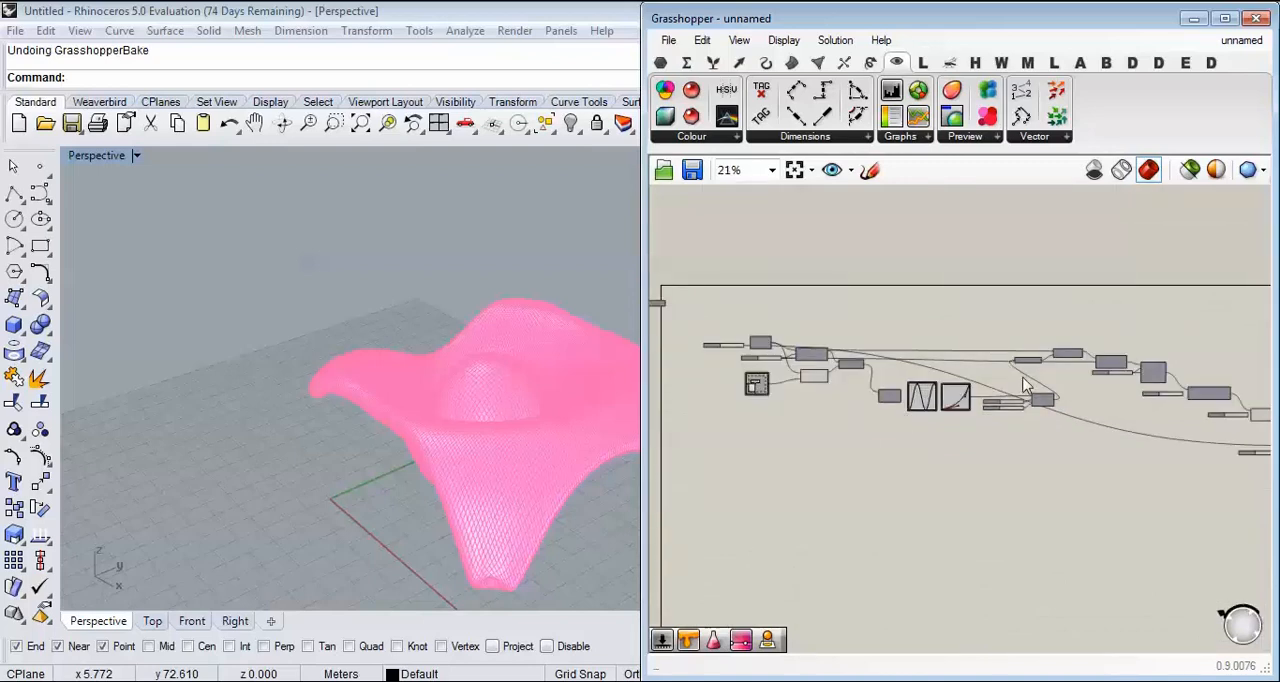
right_drag(1079, 369, 877, 363)
scroll(880, 362, down, 2)
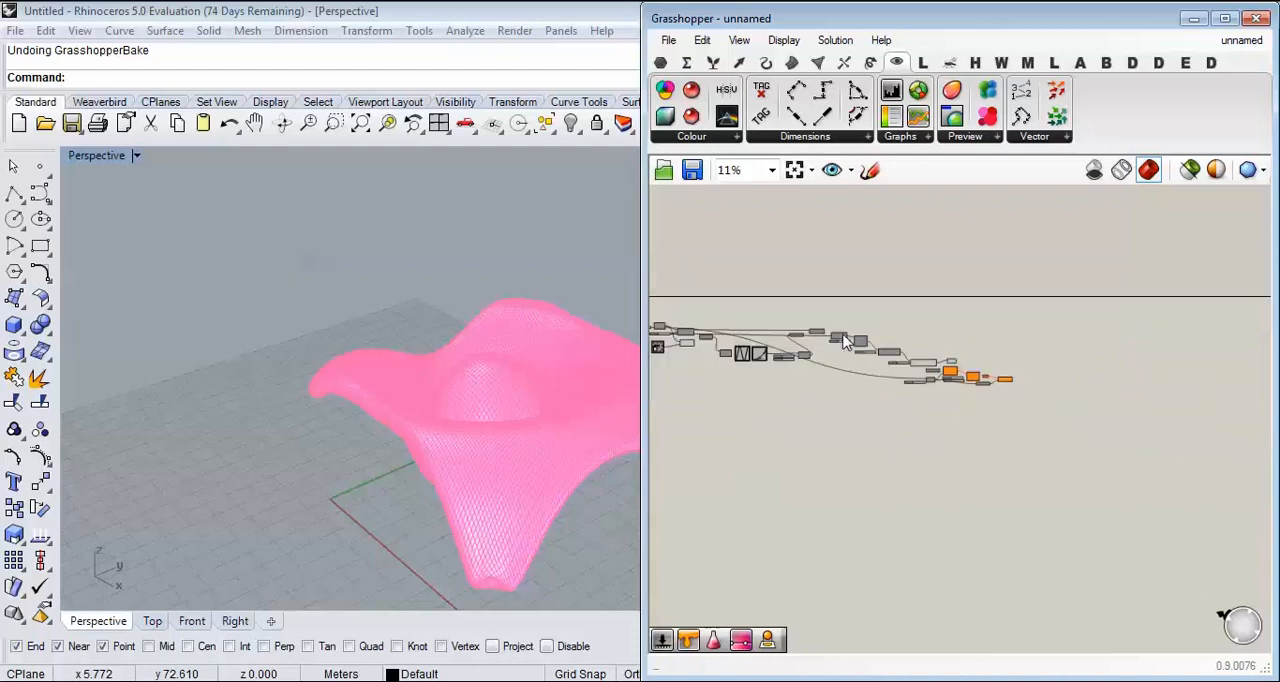
scroll(922, 352, up, 5)
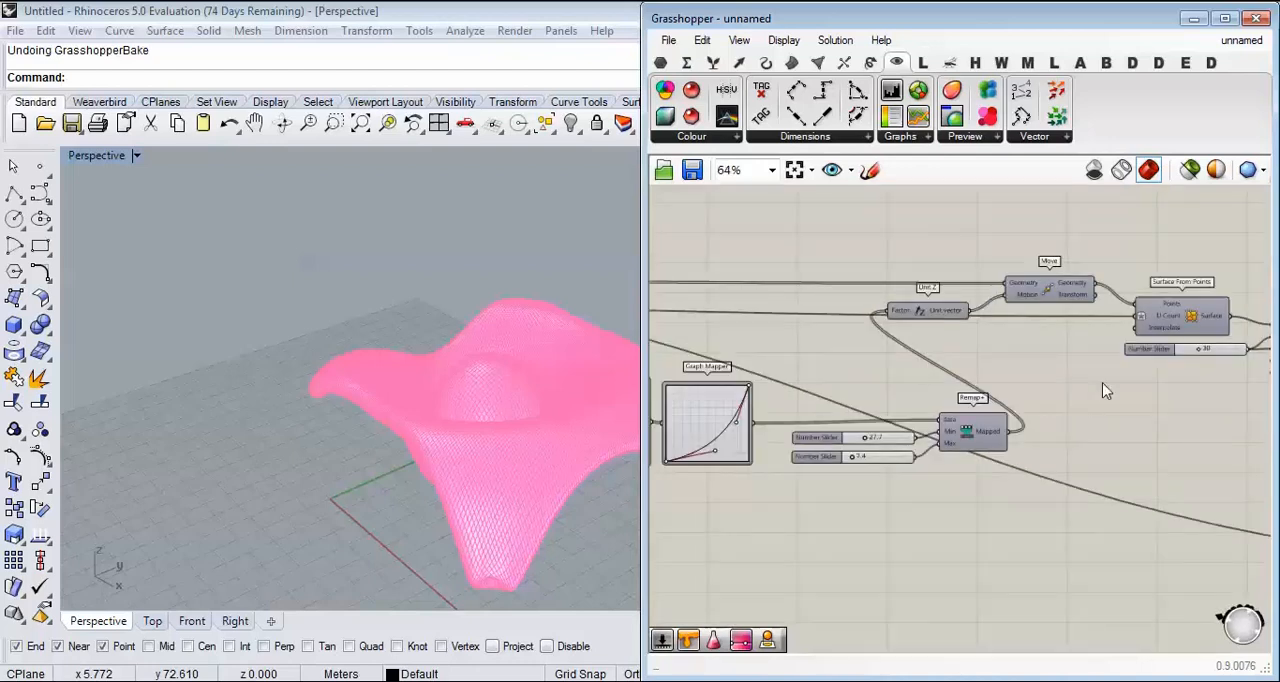
scroll(940, 386, down, 2)
scroll(940, 386, up, 4)
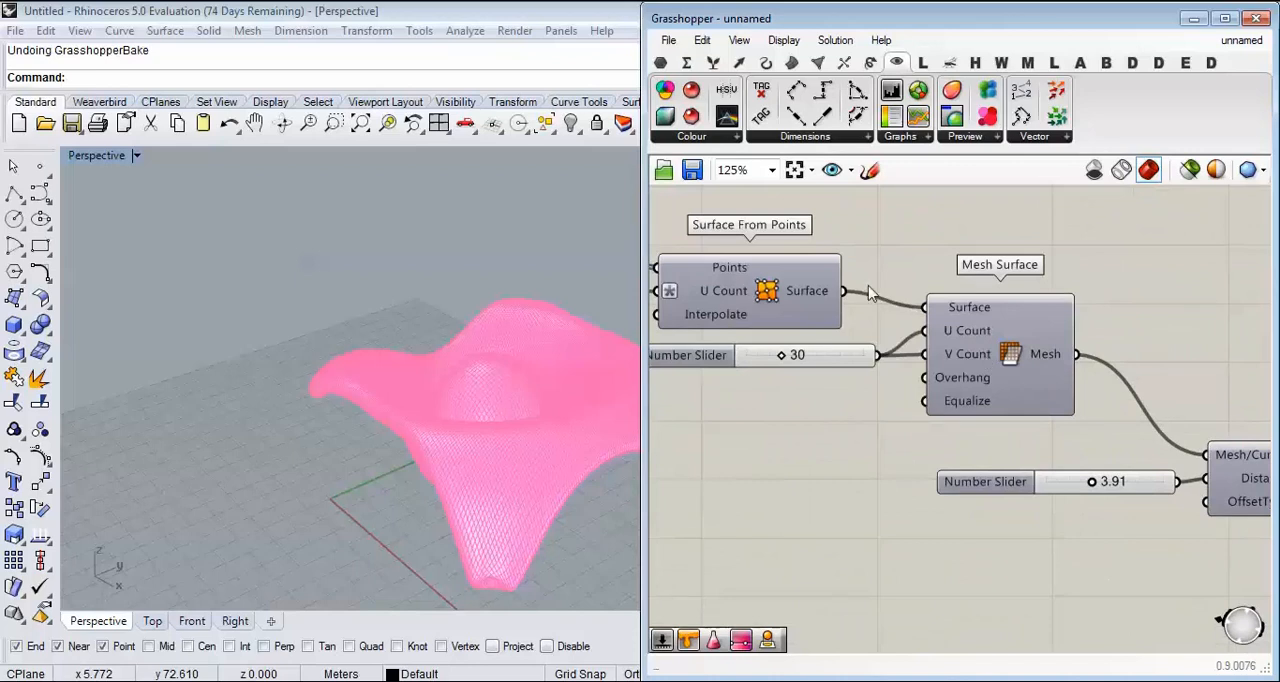
Step: Delete the meshing, subdivision, contouring and preview components that follow Surface From Points
ctrl+drag(893, 311, 925, 307)
scroll(952, 354, down, 5)
drag(1128, 425, 829, 300)
click(1045, 334)
scroll(1030, 318, up, 5)
scroll(1048, 319, down, 5)
scroll(870, 304, up, 7)
right_drag(829, 300, 1121, 301)
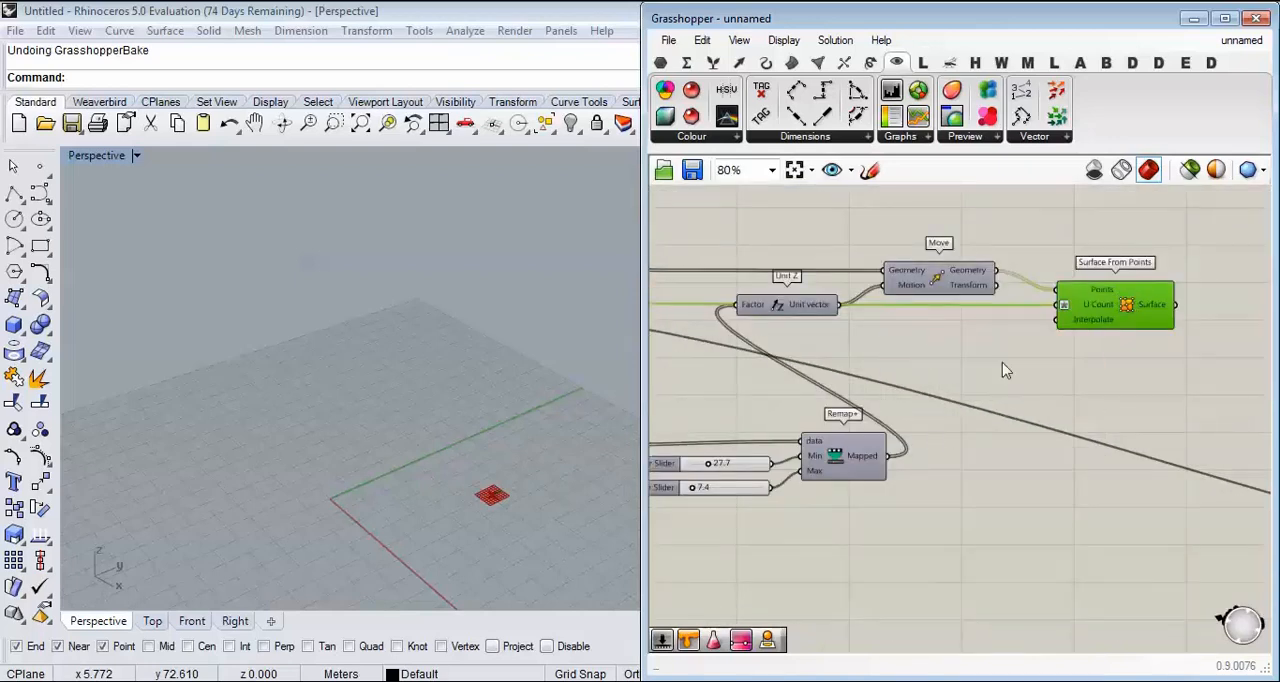
Step: Delete the Remap, Graph Mapper, Unit Z, Move and Surface From Points components, keeping the definition up to Distance
scroll(1052, 382, down, 4)
drag(1097, 283, 764, 461)
key(Delete)
right_drag(745, 393, 953, 405)
scroll(955, 413, up, 3)
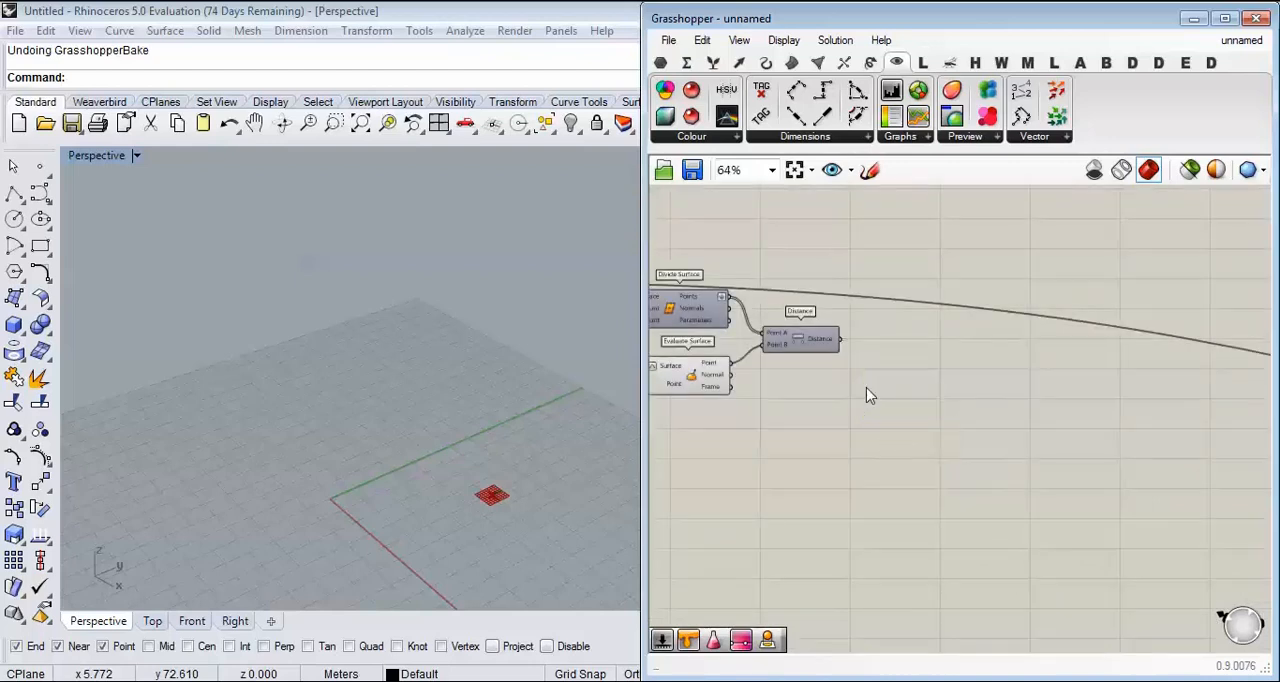
Step: Turn on the preview of Divide Surface to show its point grid in perspective
scroll(869, 394, up, 3)
right_click(741, 329)
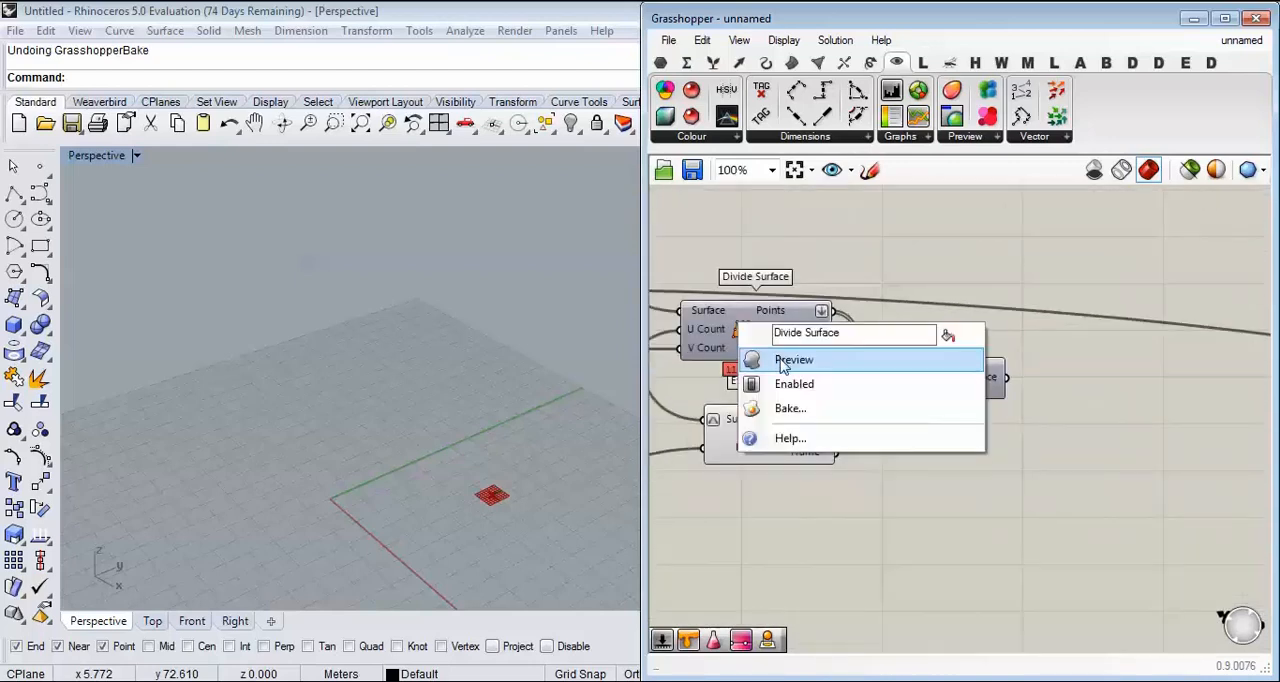
click(781, 365)
scroll(359, 336, down, 6)
right_drag(360, 338, 417, 408)
scroll(418, 402, up, 8)
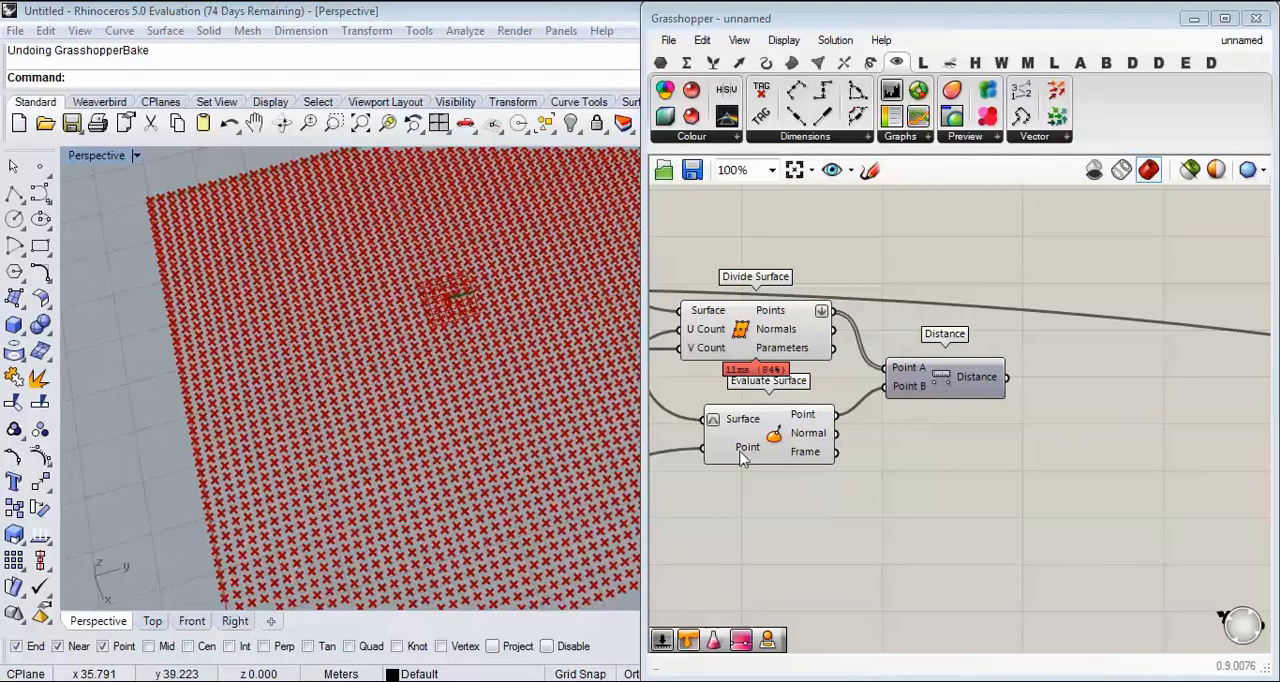
Step: Highlight the Divide Surface points and examine them against the Evaluate Surface point feeding the Distance component
click(780, 436)
click(752, 318)
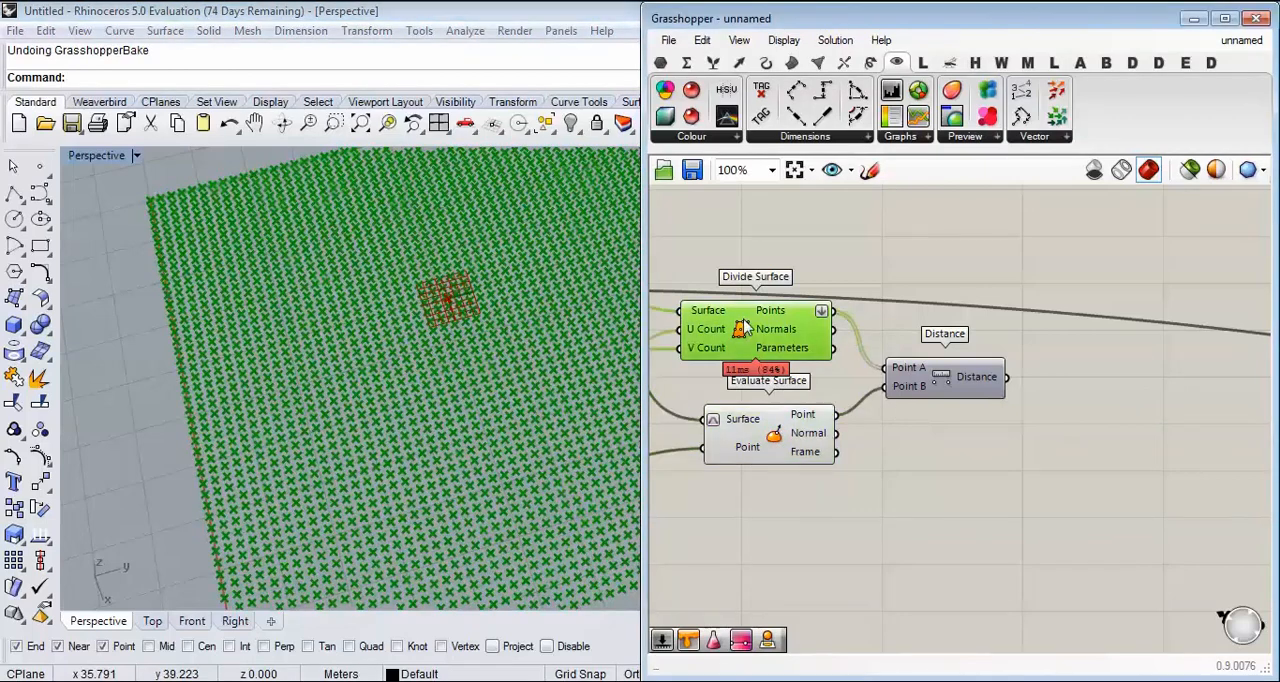
scroll(304, 376, down, 5)
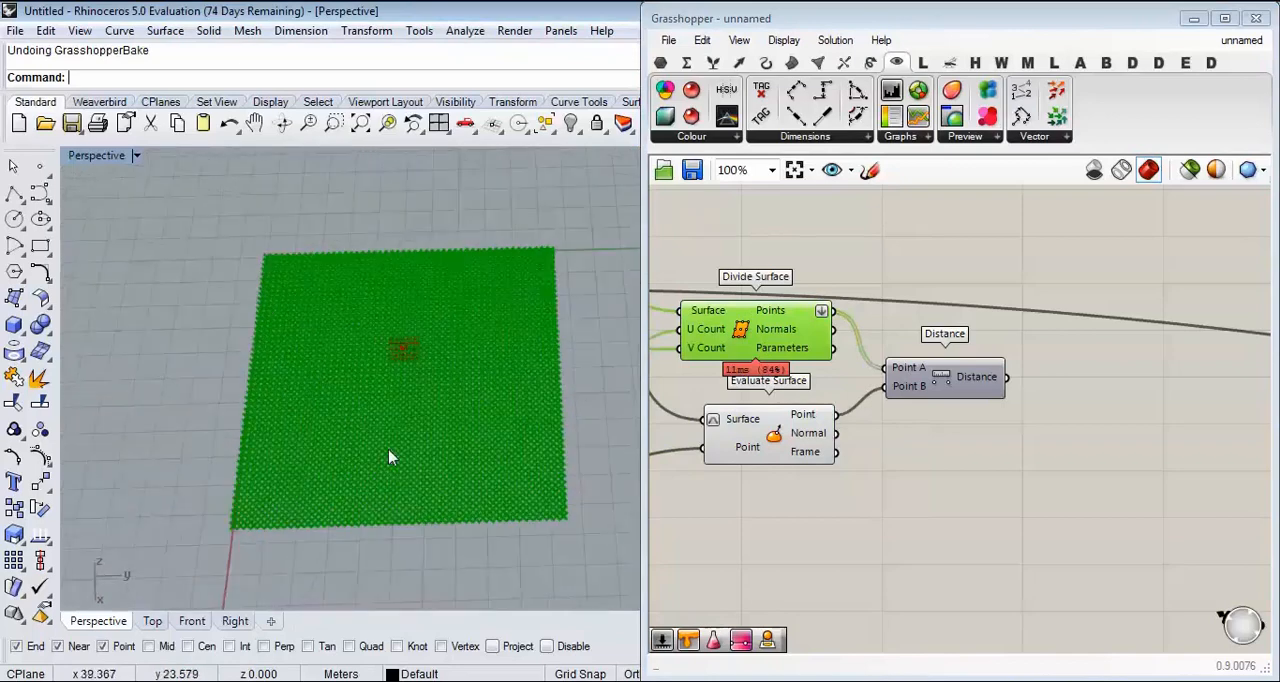
scroll(398, 386, up, 5)
right_drag(1076, 441, 940, 437)
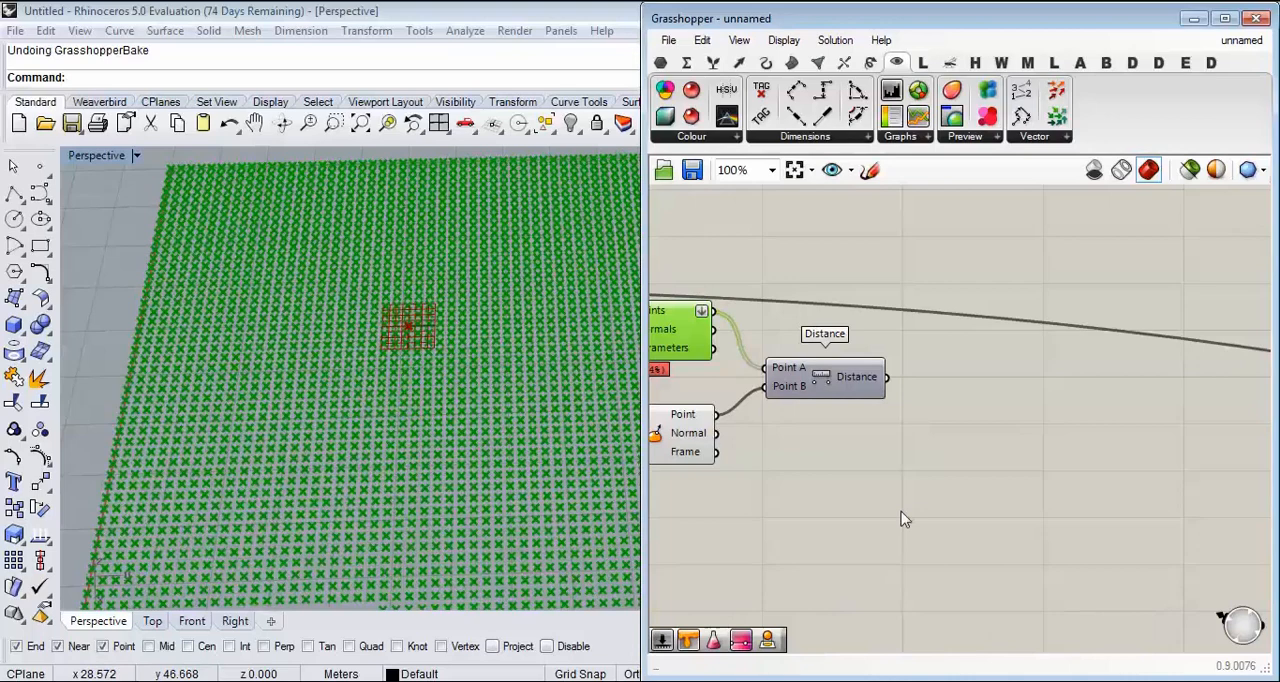
right_drag(903, 519, 953, 520)
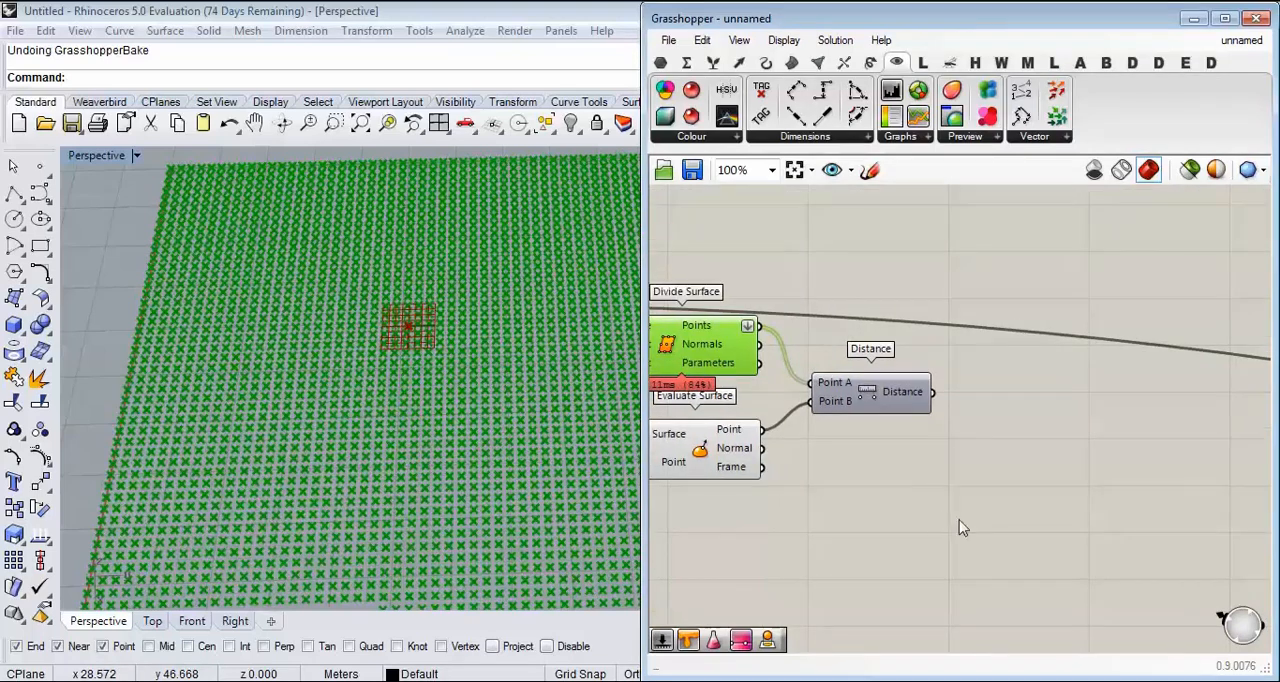
right_drag(588, 425, 499, 367)
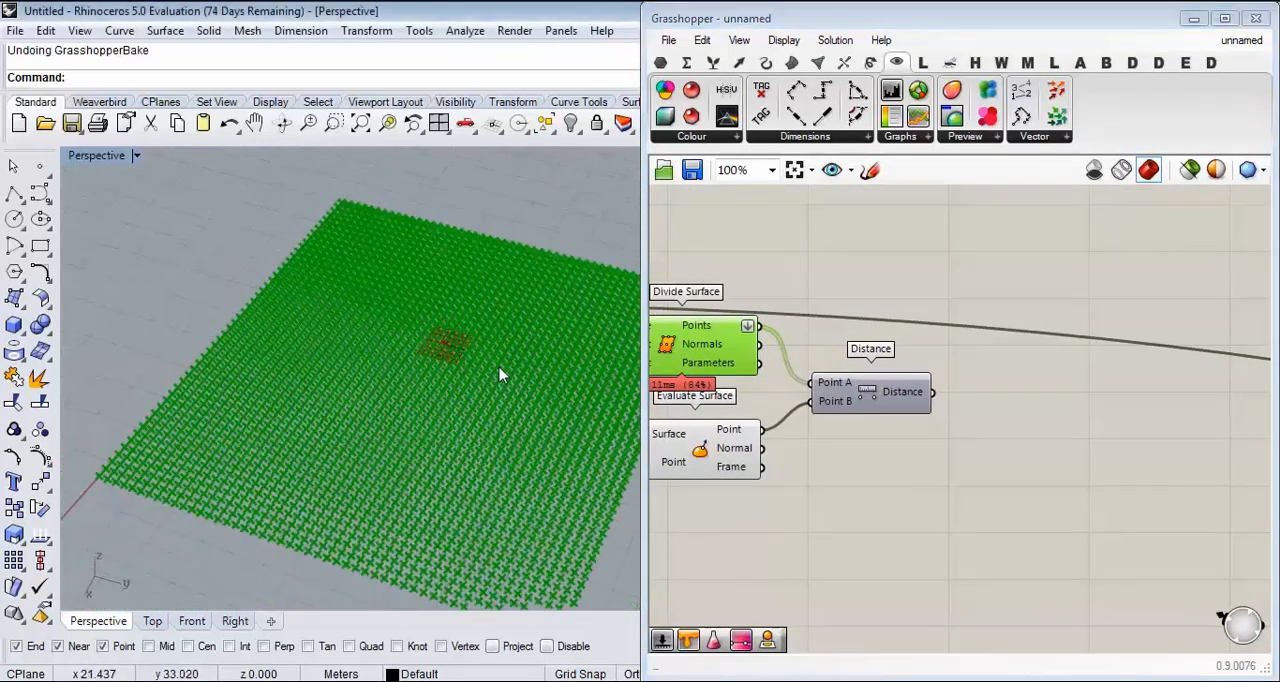
scroll(499, 367, up, 3)
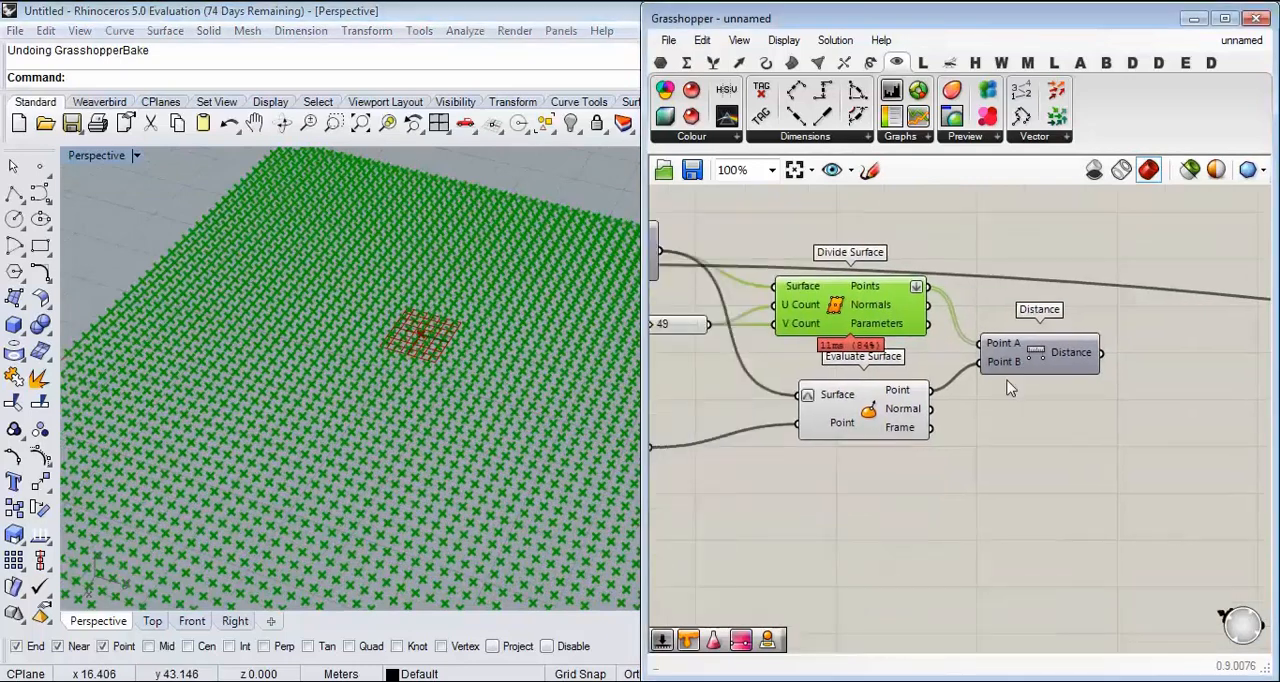
scroll(840, 395, down, 3)
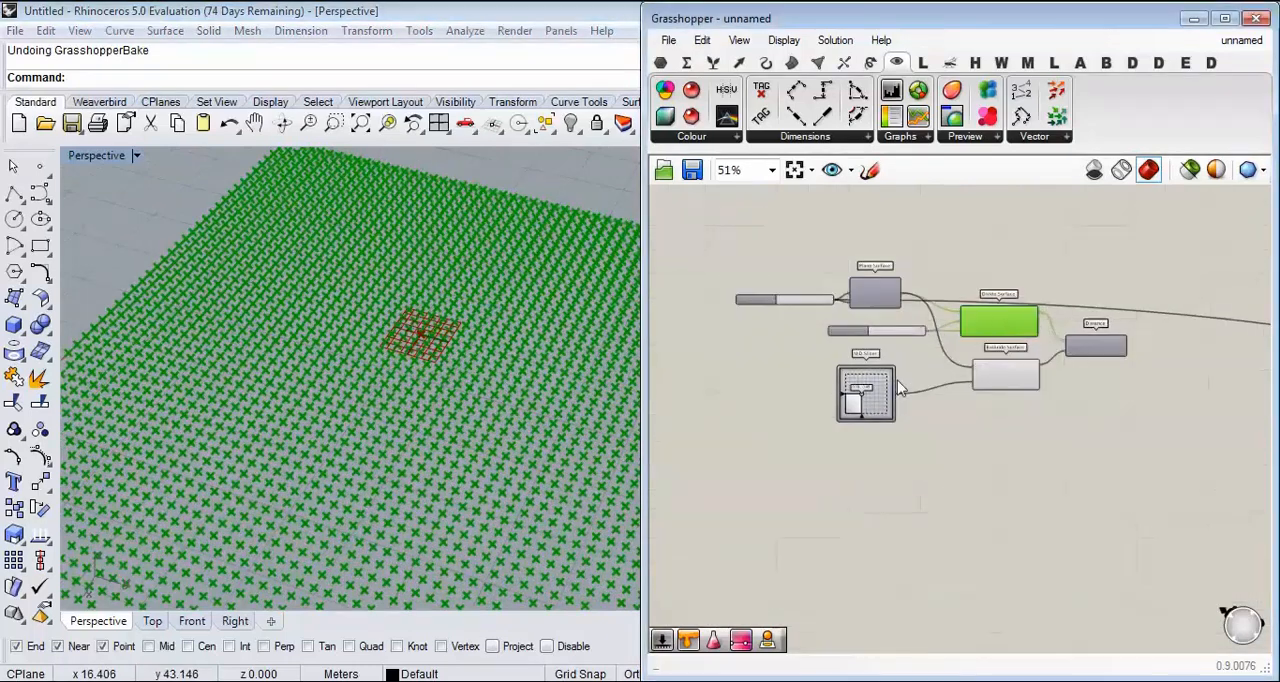
Step: Move the MD Slider's point to about 0.57, 0.52 to shift the evaluated point on the surface
scroll(835, 400, up, 5)
drag(826, 387, 850, 388)
scroll(912, 452, down, 3)
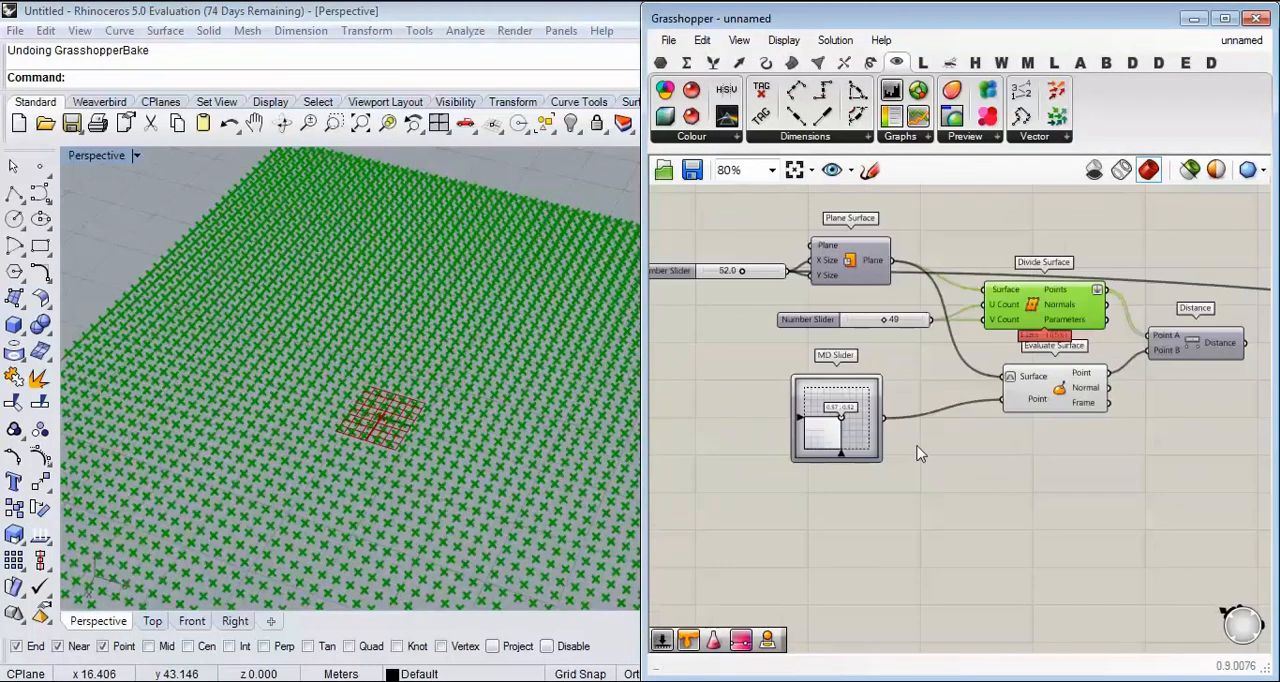
scroll(1090, 443, up, 2)
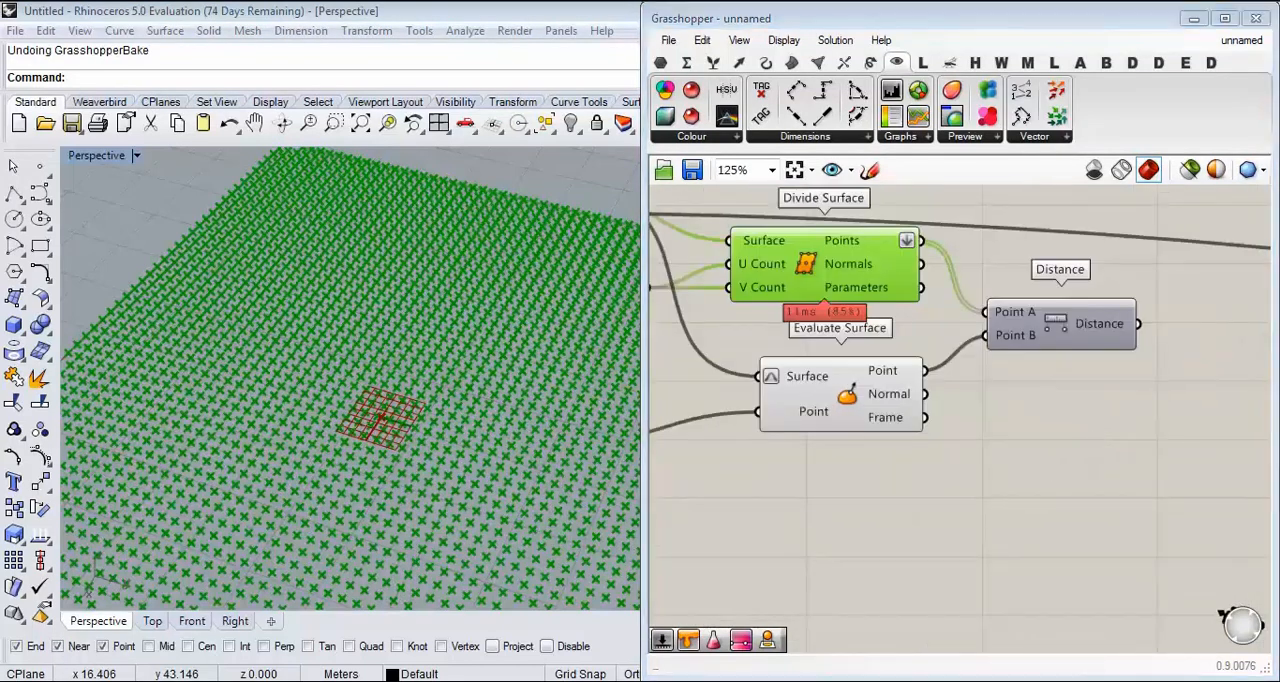
Step: Examine the full Divide Surface point grid and the area surrounding the evaluated point in the perspective view
click(1093, 454)
right_drag(1093, 454, 978, 528)
right_drag(338, 478, 403, 474)
scroll(346, 397, down, 4)
scroll(391, 450, down, 5)
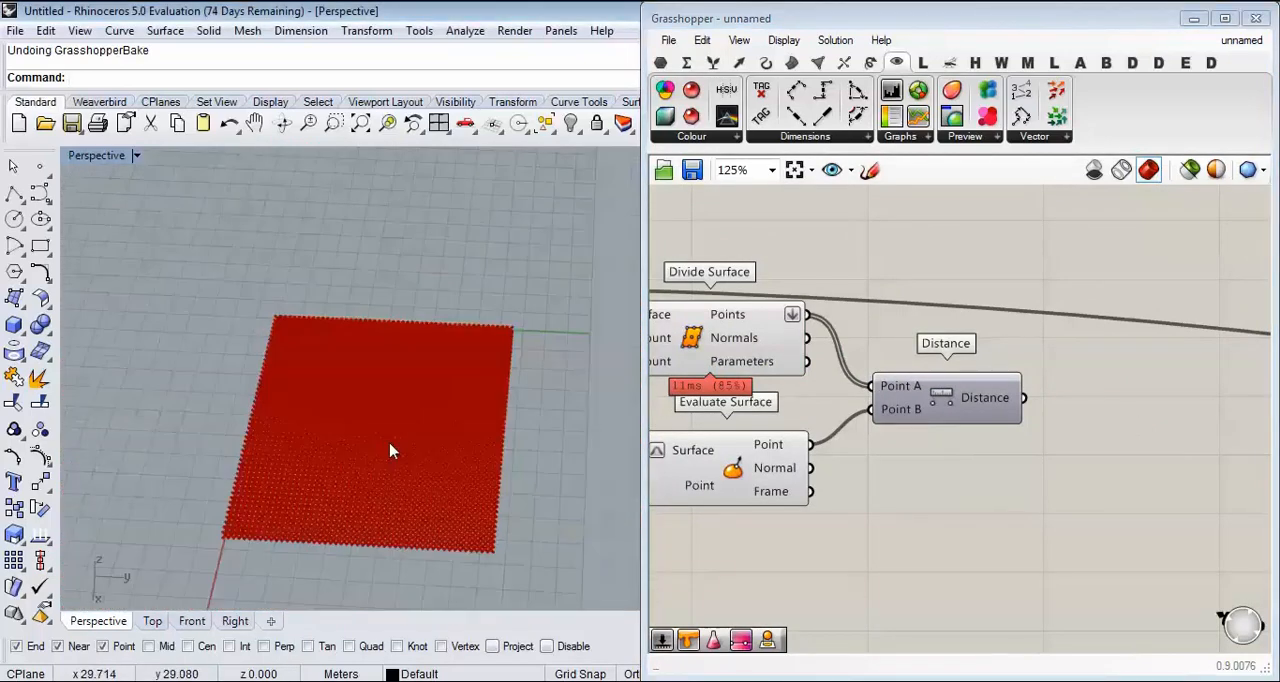
scroll(390, 445, up, 5)
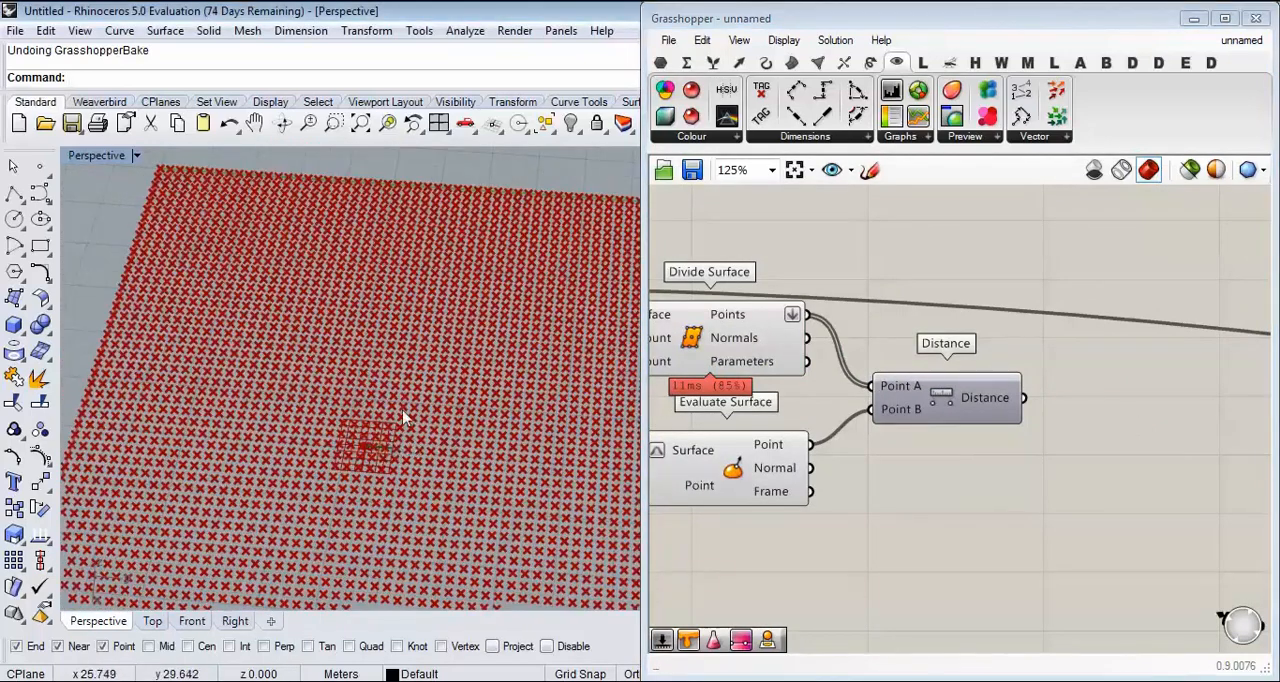
scroll(398, 415, down, 4)
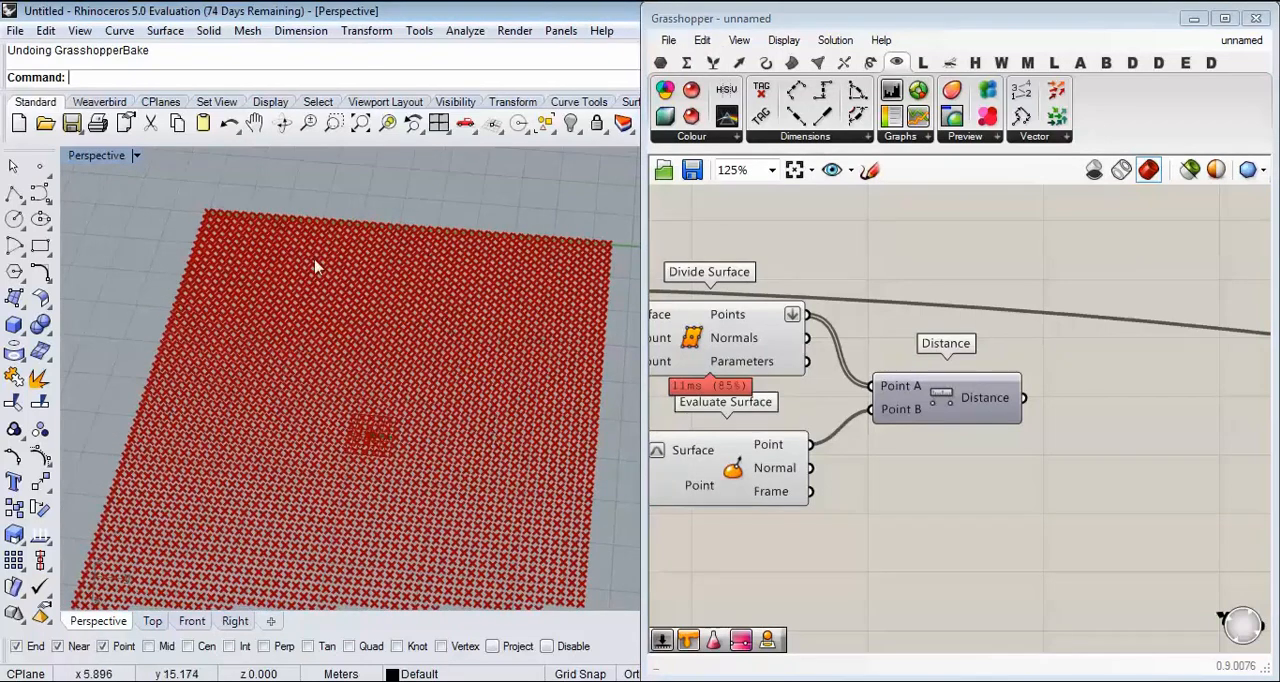
scroll(362, 352, down, 2)
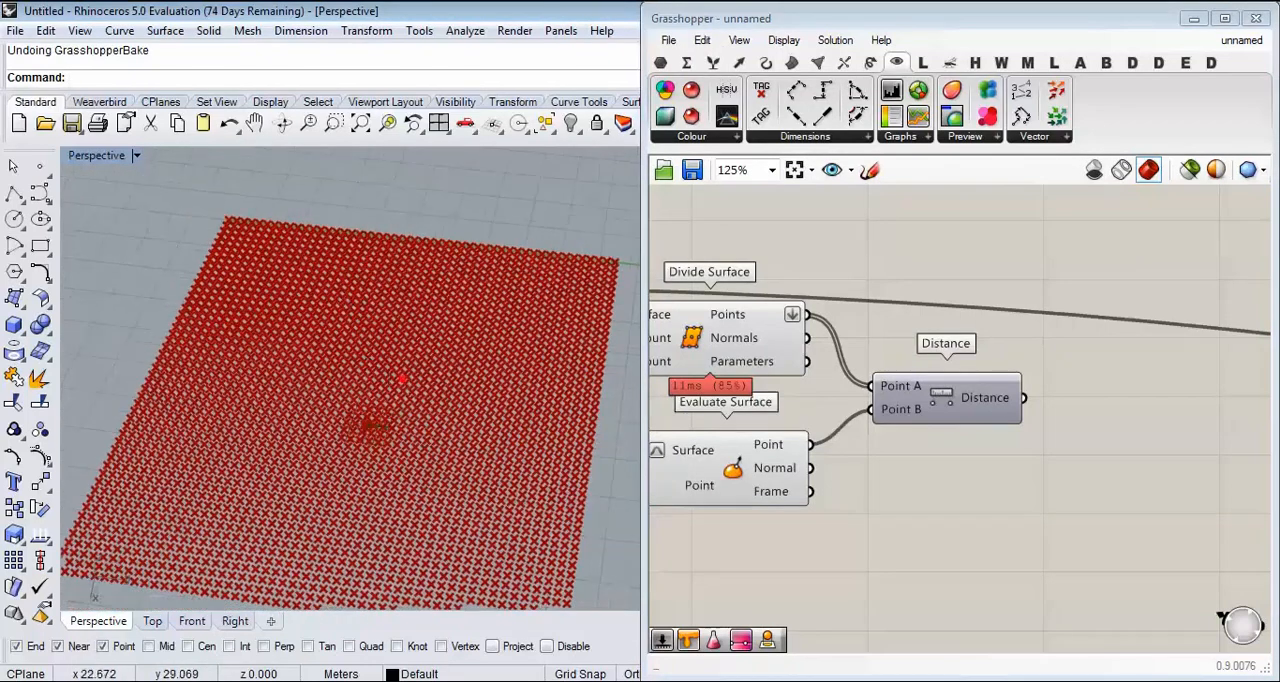
mouse_move(305, 350)
mouse_down()
mouse_move(283, 455)
mouse_move(388, 510)
mouse_move(456, 347)
mouse_up()
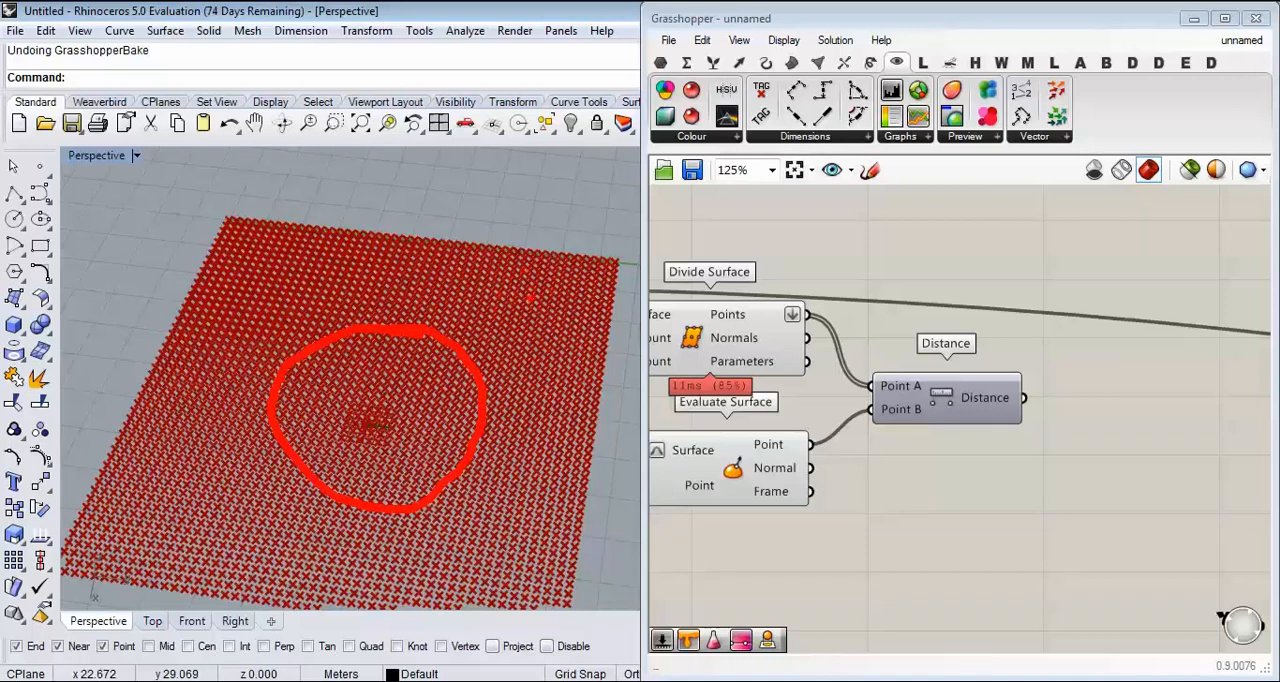
key(Escape)
Step: Add a Remap+ component and feed the Distance output into its data input
mouse_move(1047, 461)
right_down()
mouse_move(899, 423)
mouse_move(911, 446)
right_up()
scroll(993, 412, up, 2)
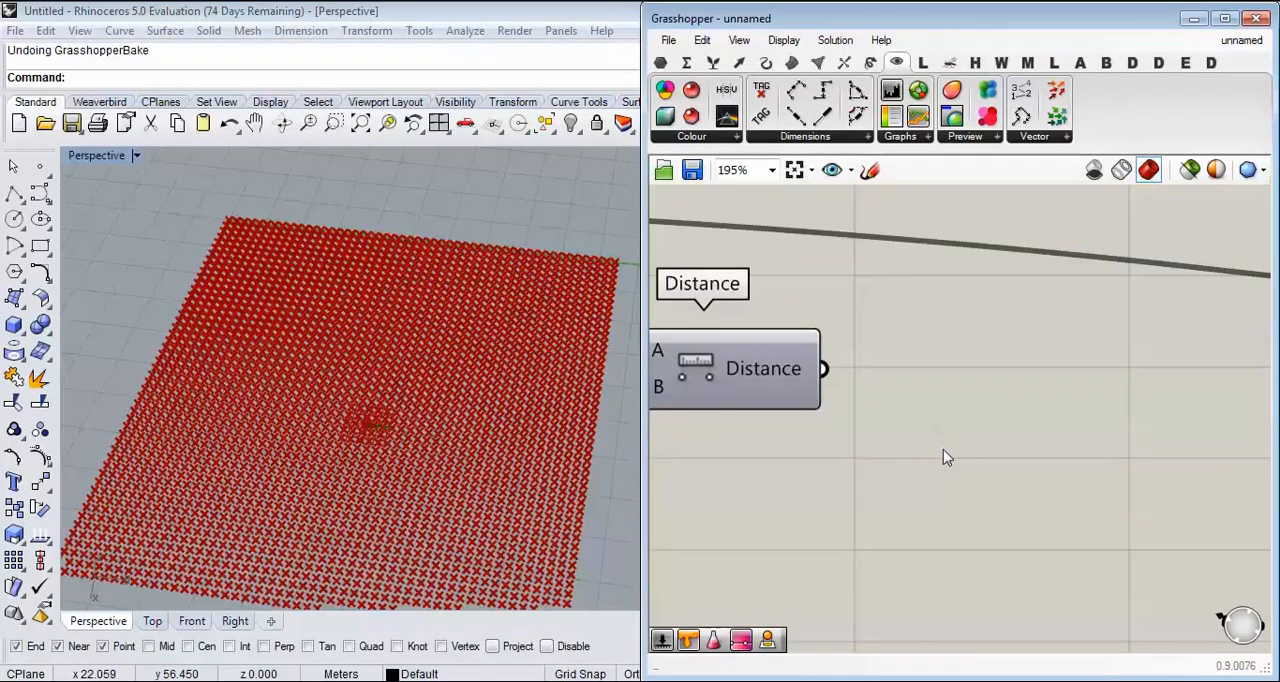
double_click(961, 463)
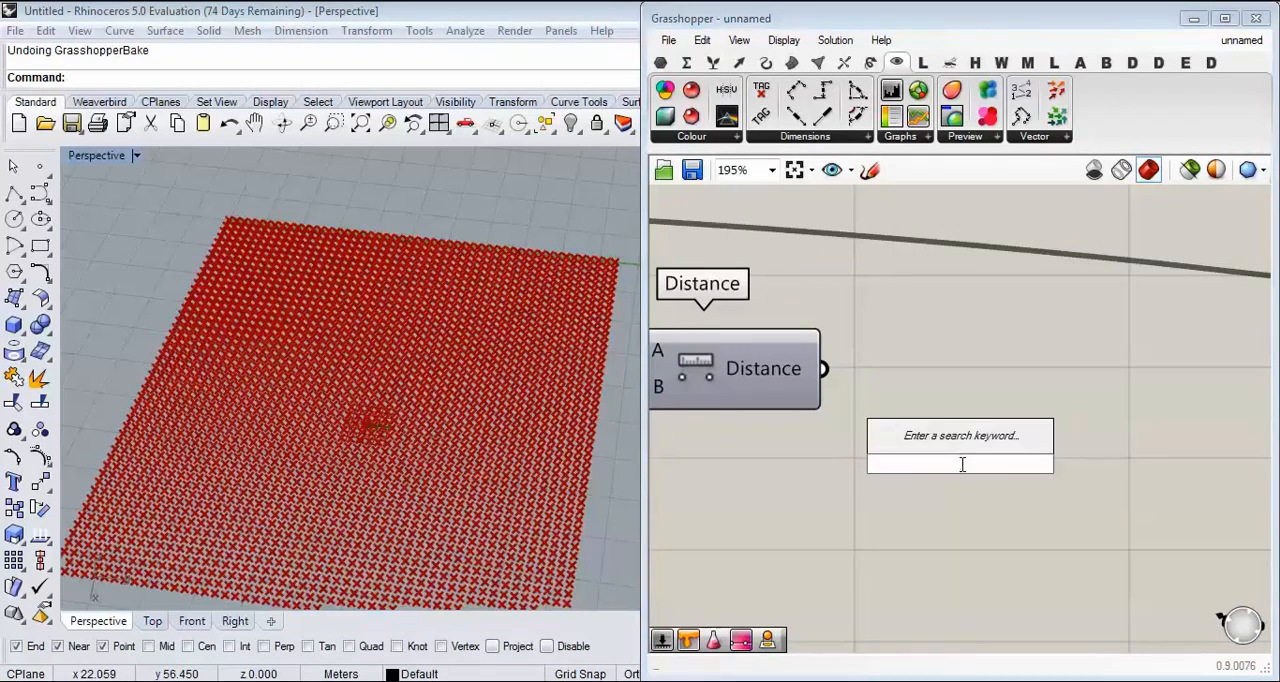
text(rem)
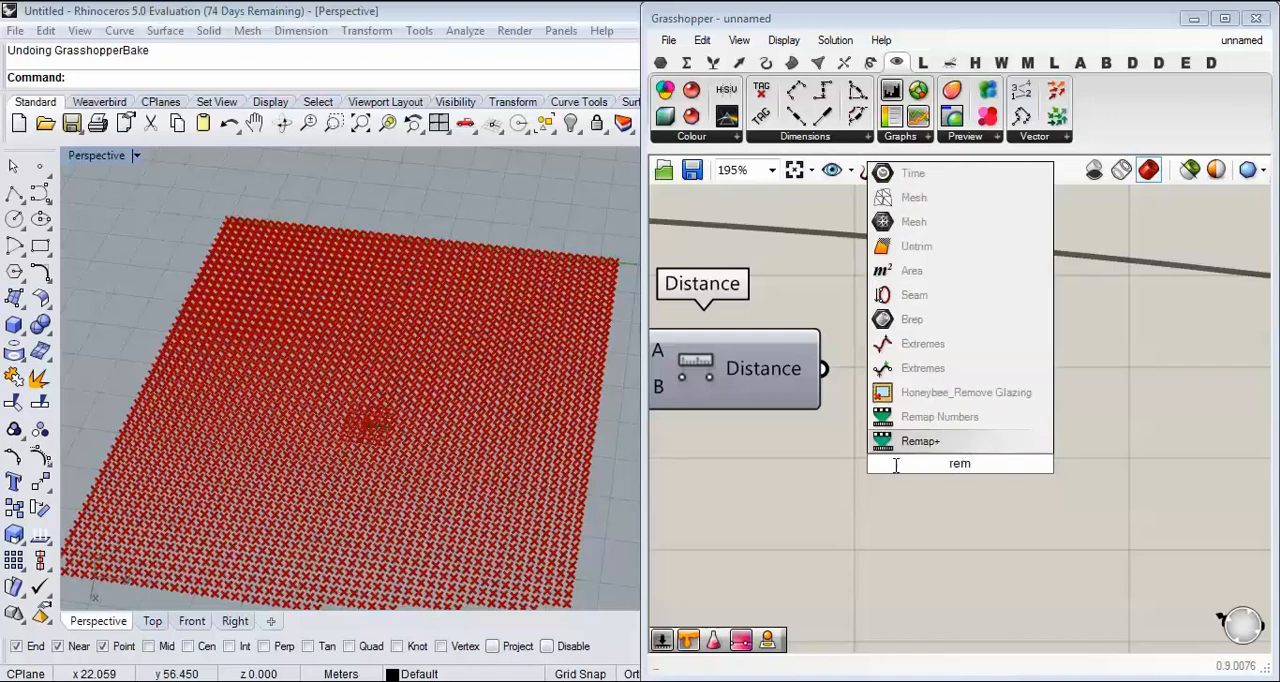
key(Return)
drag(822, 381, 853, 428)
right_drag(952, 445, 906, 364)
drag(923, 373, 944, 423)
right_drag(844, 381, 820, 283)
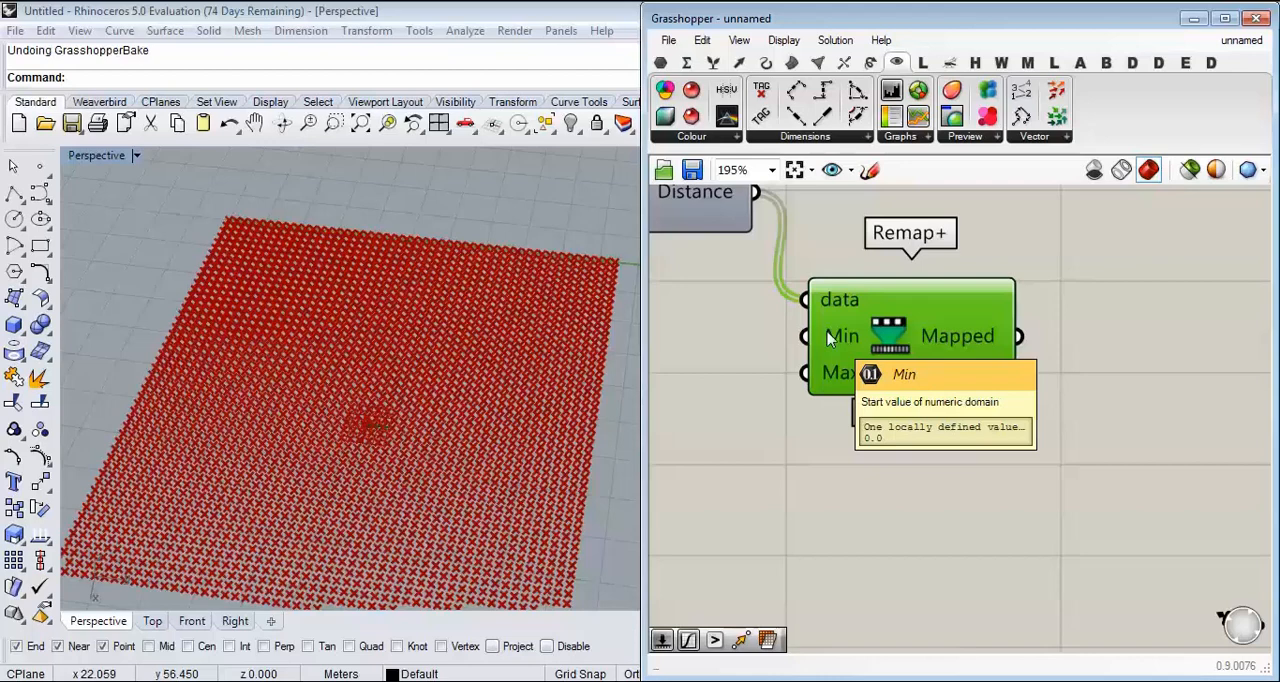
Step: Add a Larger Than component after Remap+ and connect the Mapped output to its First Number input
scroll(893, 425, down, 3)
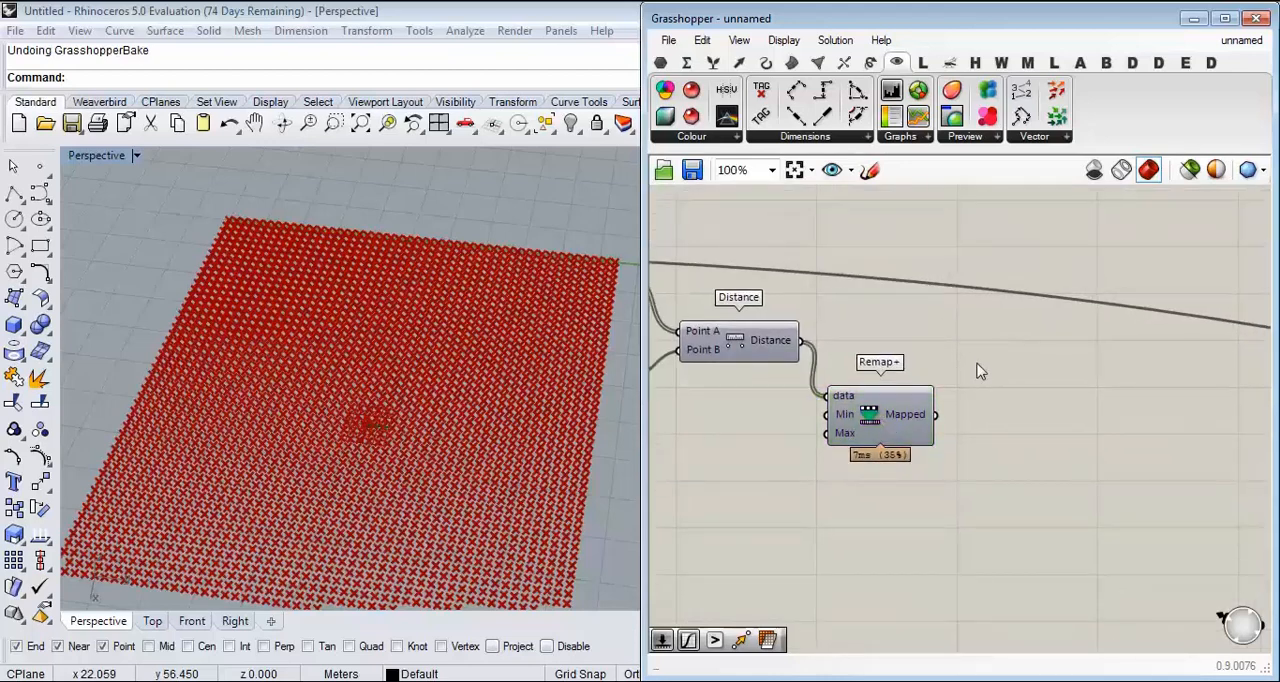
scroll(990, 365, up, 2)
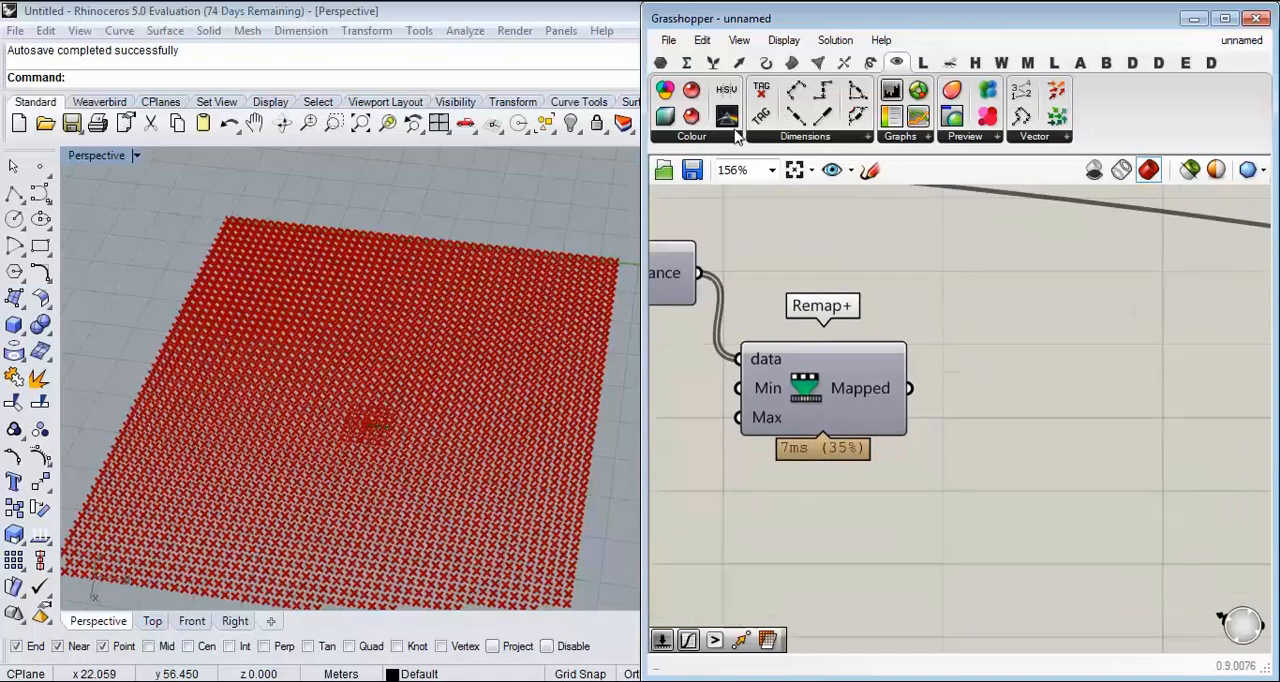
click(686, 62)
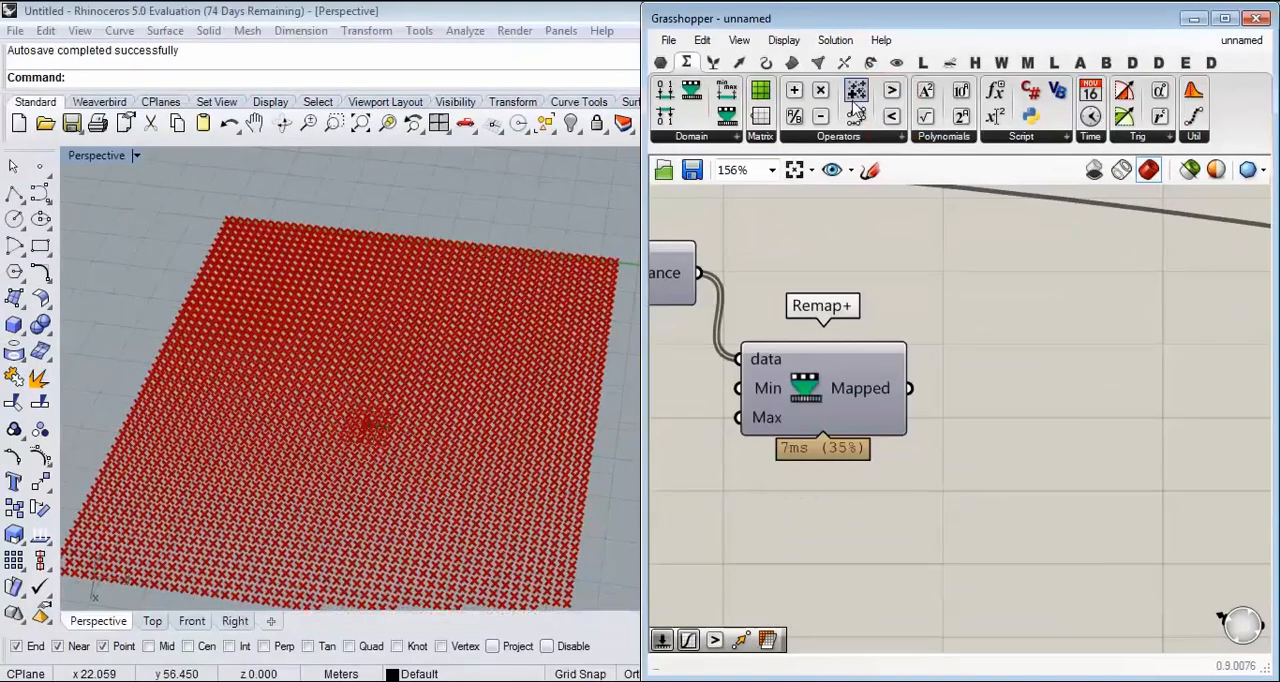
click(840, 191)
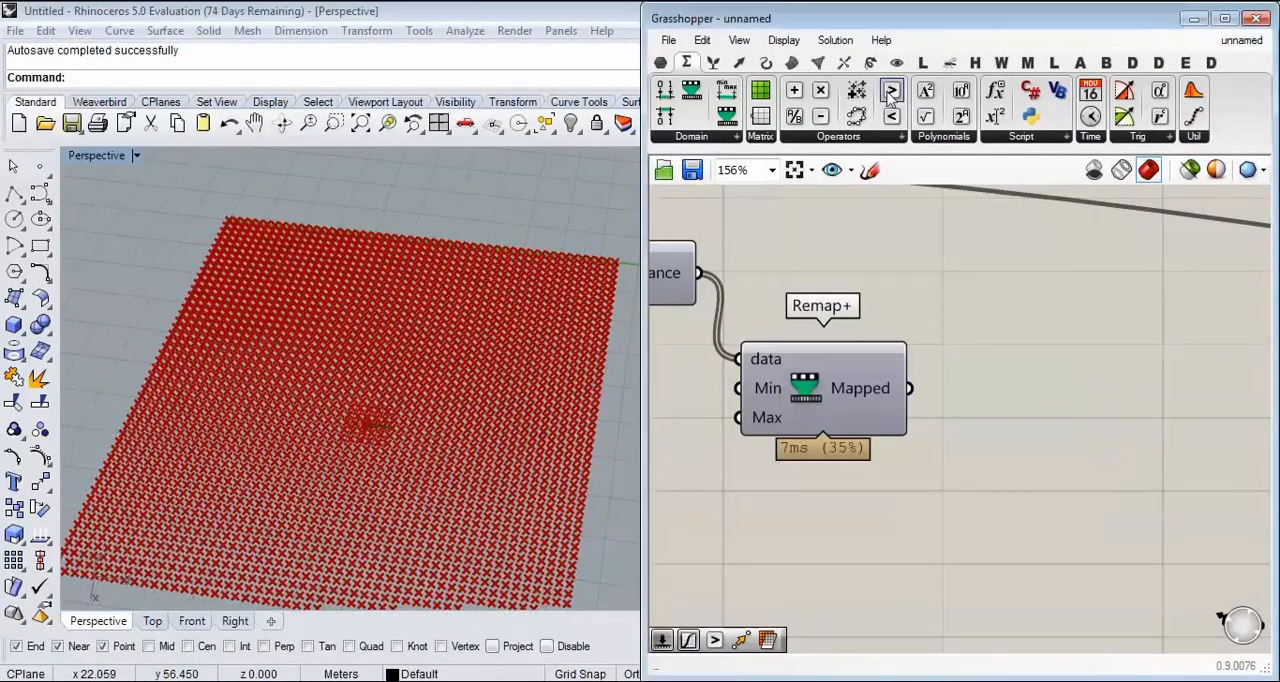
drag(889, 93, 1110, 456)
drag(910, 388, 962, 435)
right_drag(918, 432, 1044, 448)
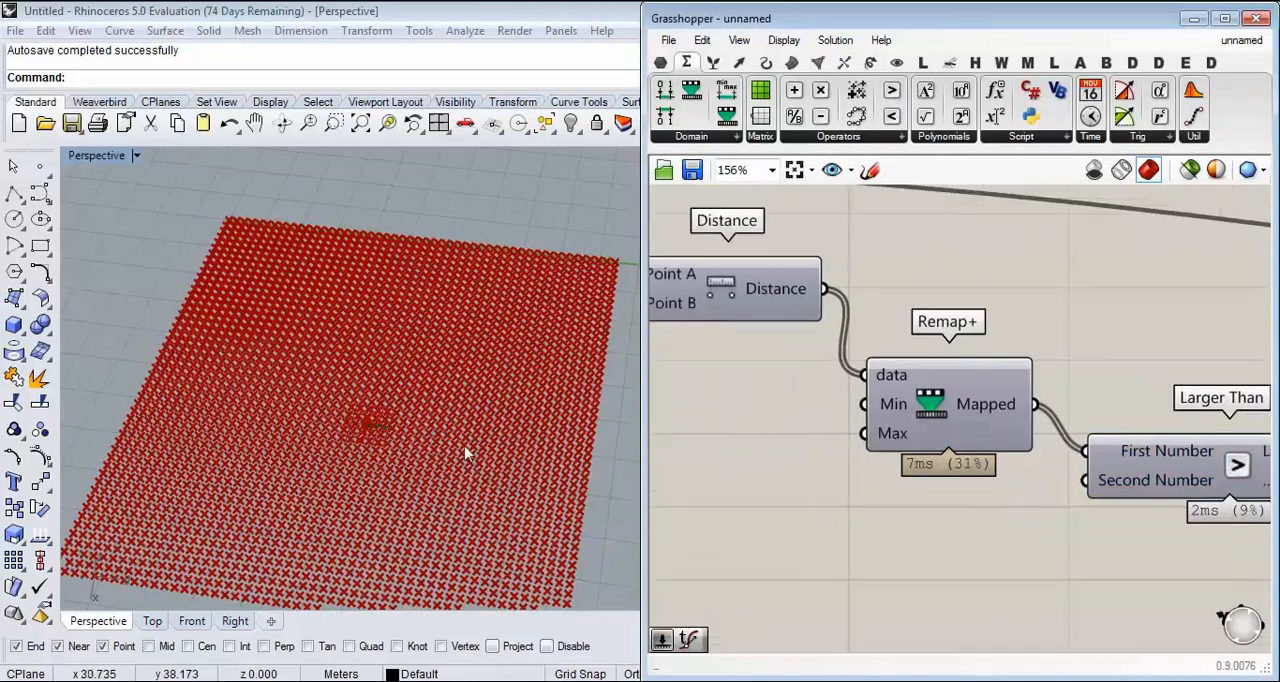
Step: Create a number slider with the value 0.25 below Remap+ and connect it to the Second Number input of Larger Than
scroll(360, 424, up, 5)
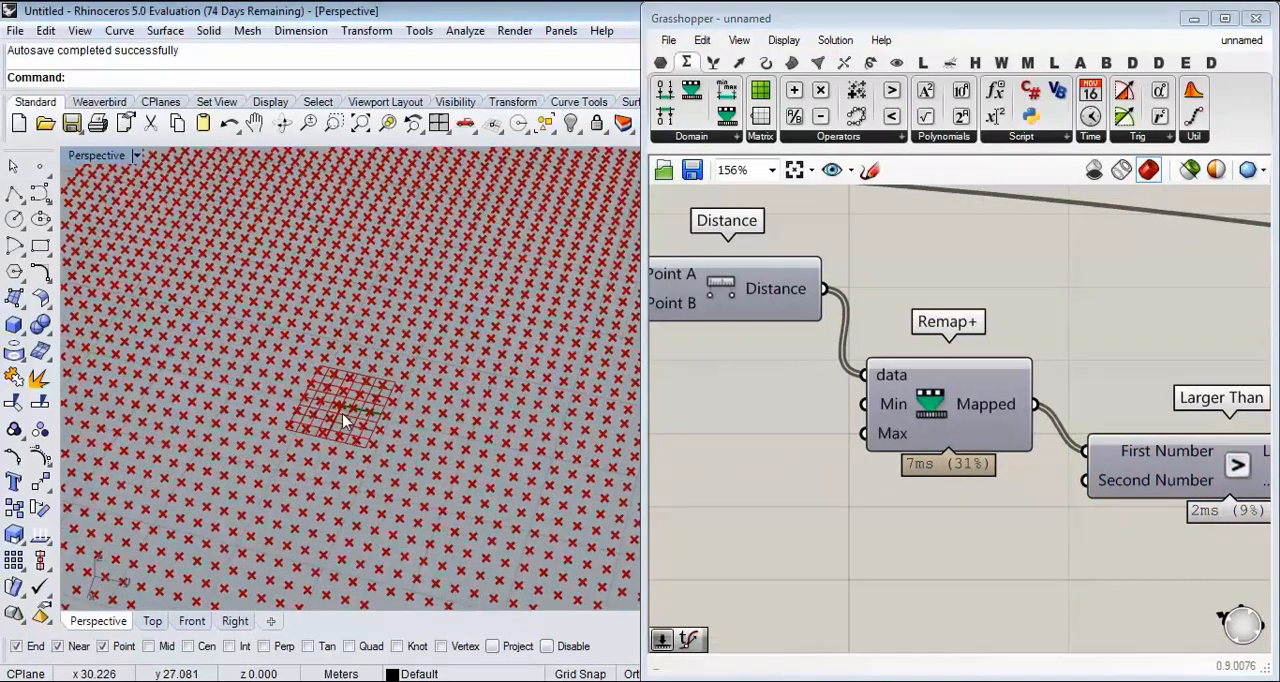
scroll(343, 421, down, 5)
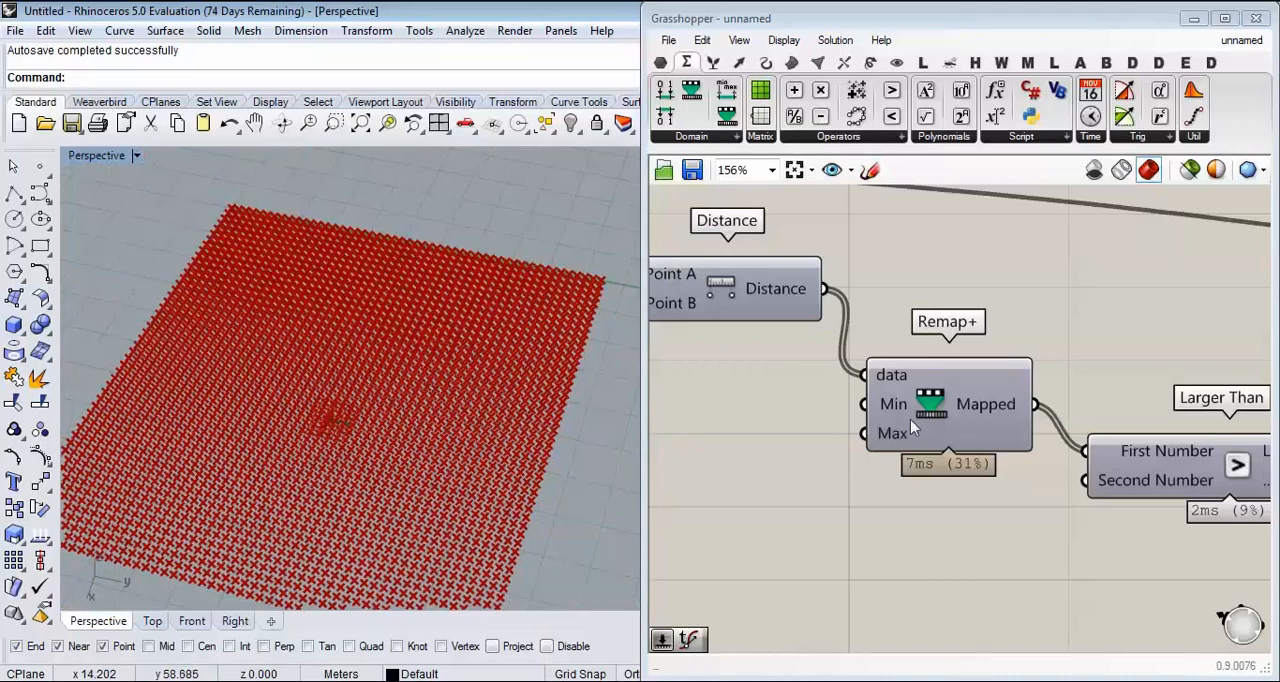
scroll(888, 392, up, 3)
right_drag(990, 465, 791, 437)
scroll(791, 437, down, 3)
drag(981, 415, 1045, 416)
scroll(866, 479, up, 3)
double_click(806, 482)
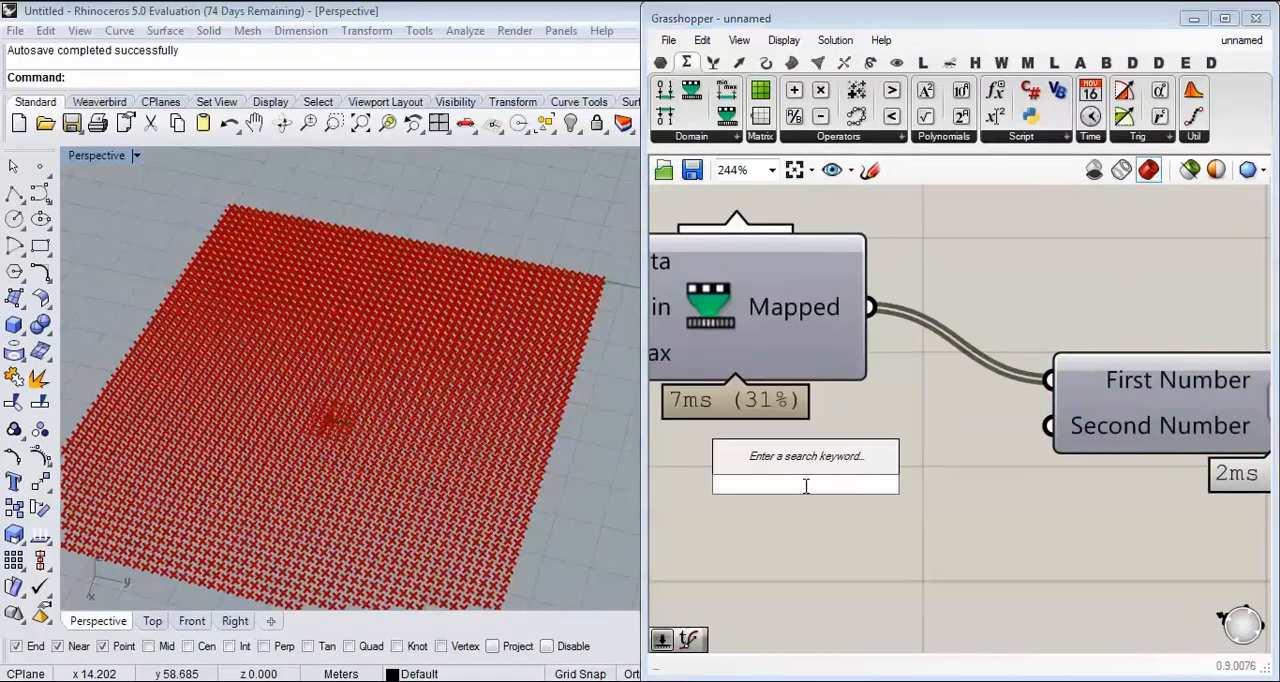
text(0.25)
key(Return)
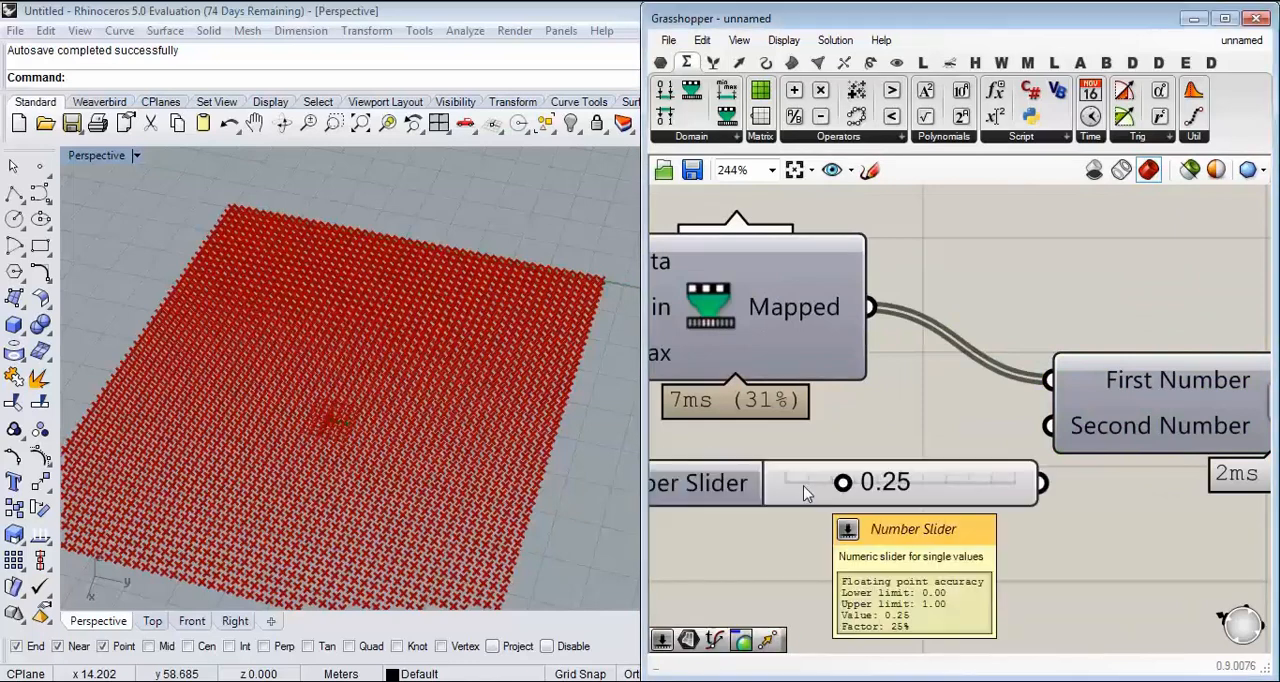
drag(1052, 465, 1048, 474)
scroll(866, 418, down, 3)
right_drag(1071, 435, 939, 416)
drag(1027, 403, 1072, 383)
click(1060, 448)
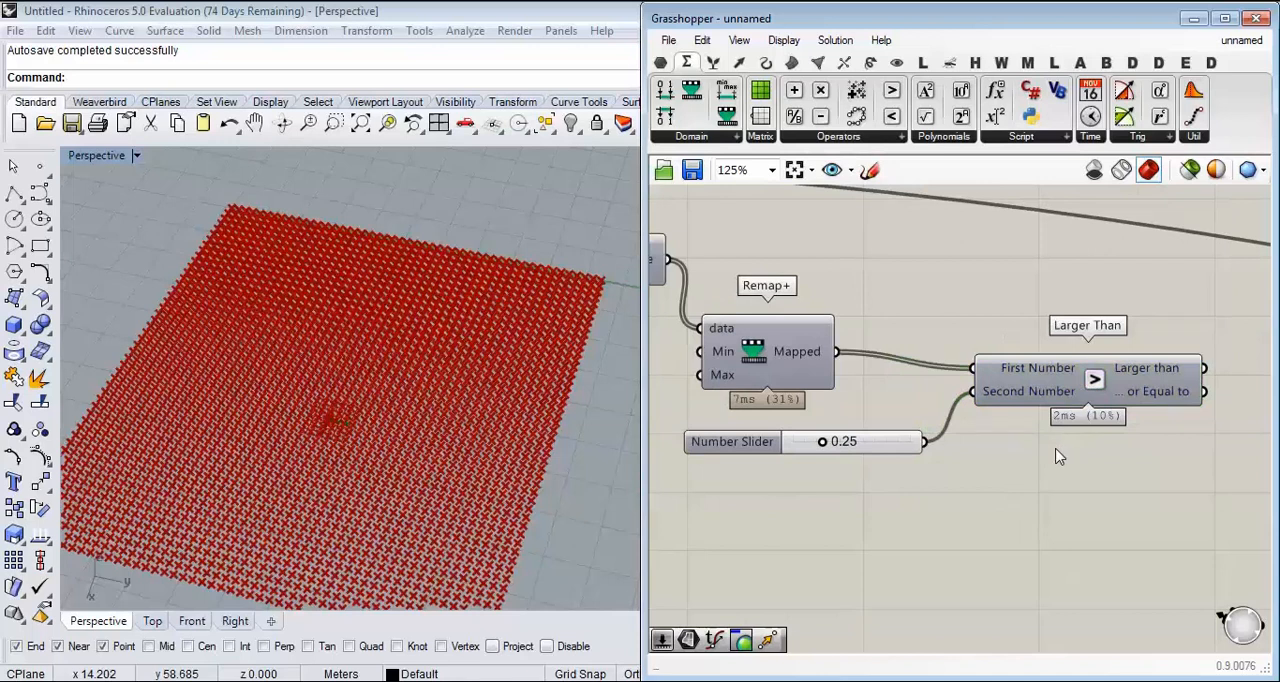
Step: Attach a Panel to the Larger than output and read through its True/False list against the mapped values and slider threshold
mouse_move(815, 351)
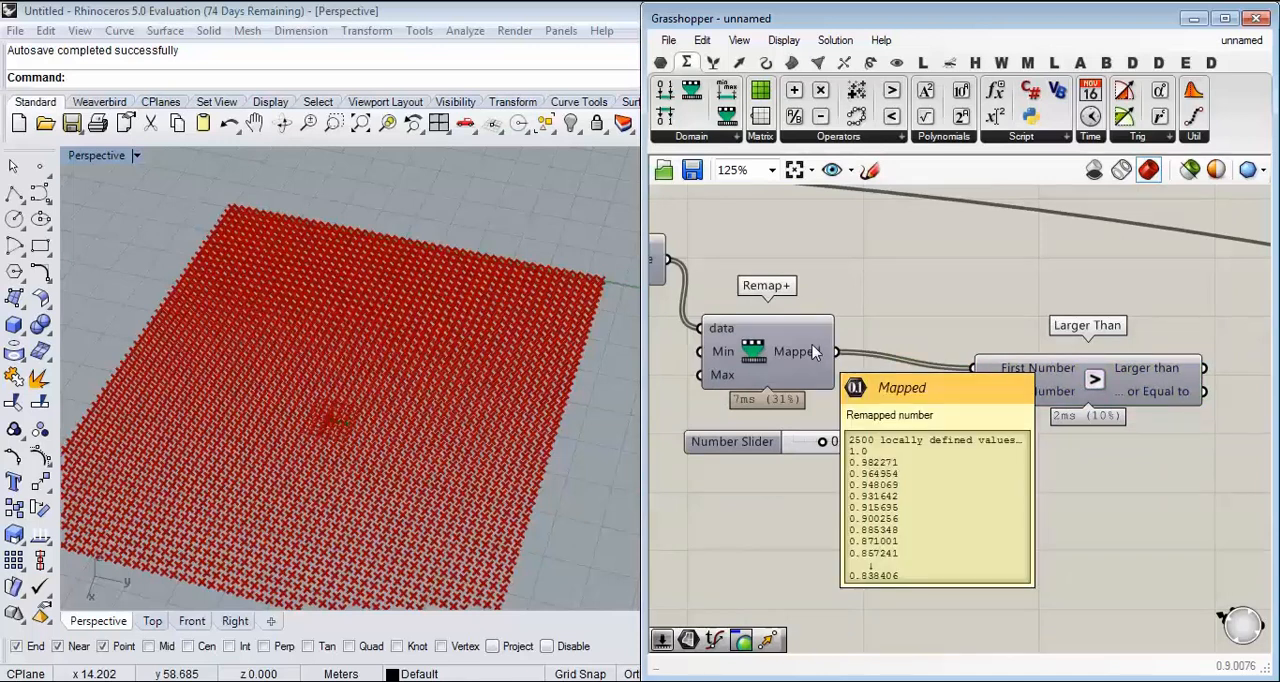
scroll(840, 453, up, 2)
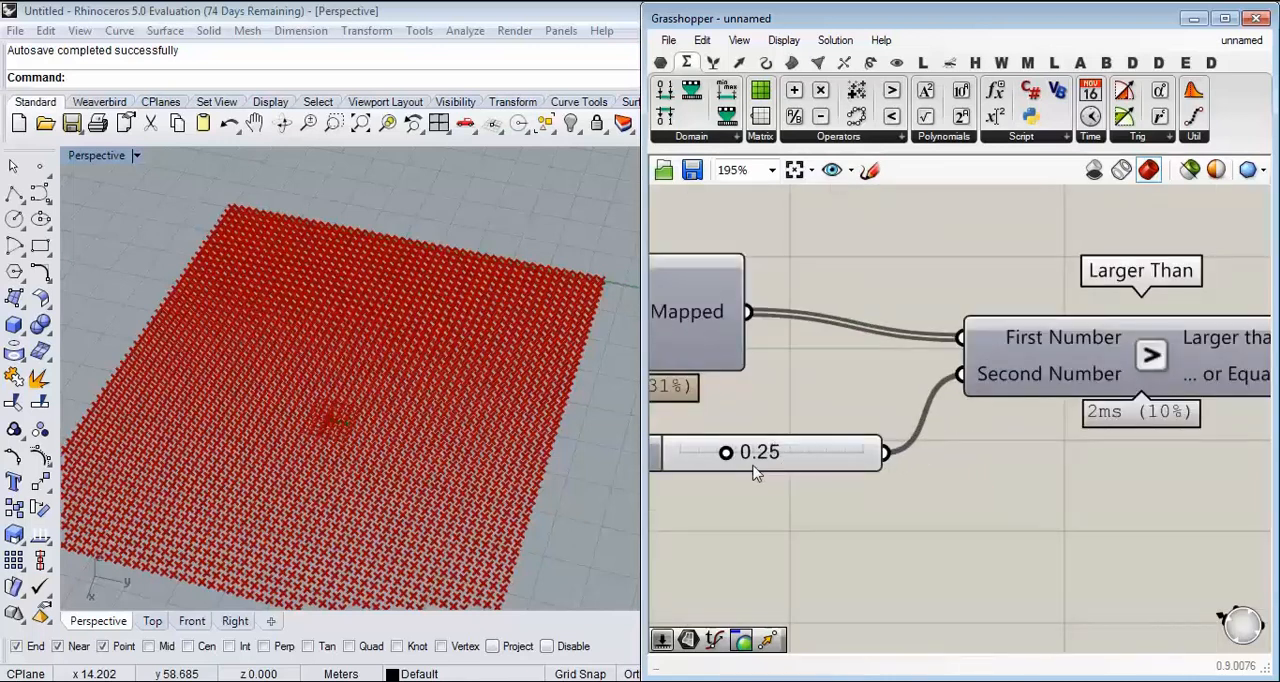
right_drag(1074, 408, 684, 346)
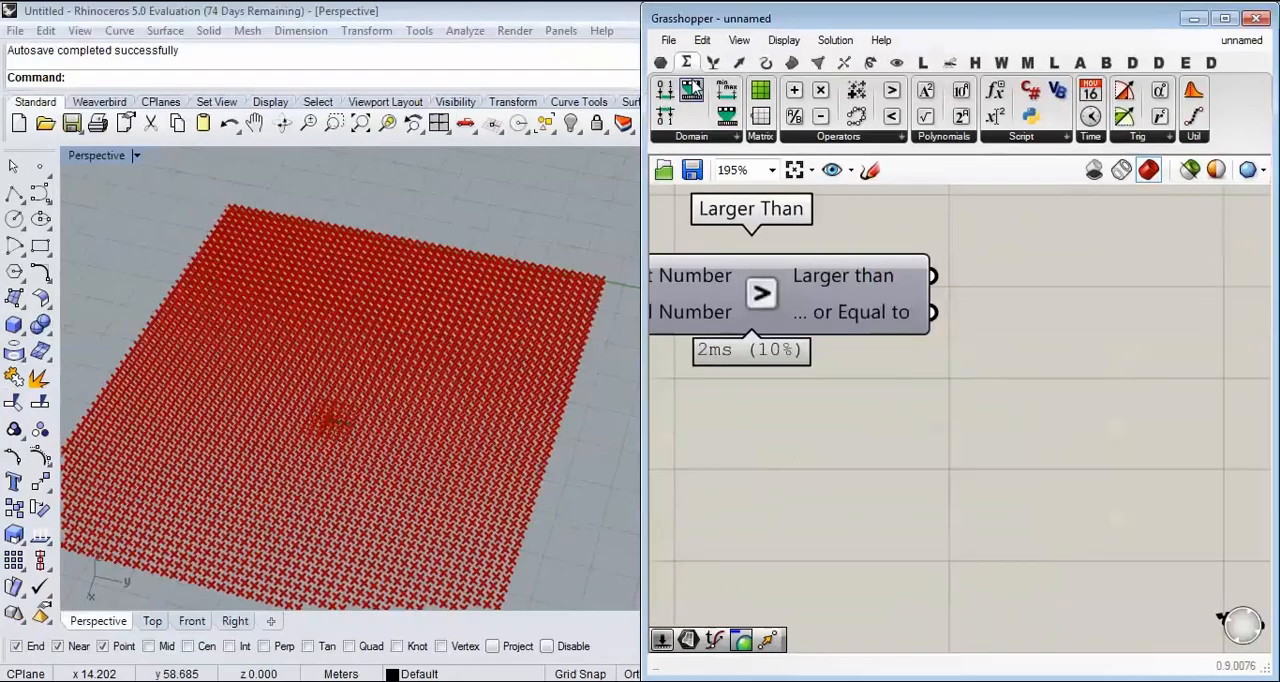
click(660, 62)
drag(940, 122, 1066, 274)
drag(933, 276, 997, 335)
right_drag(1151, 419, 1001, 323)
drag(1000, 314, 1000, 510)
drag(1117, 200, 1120, 336)
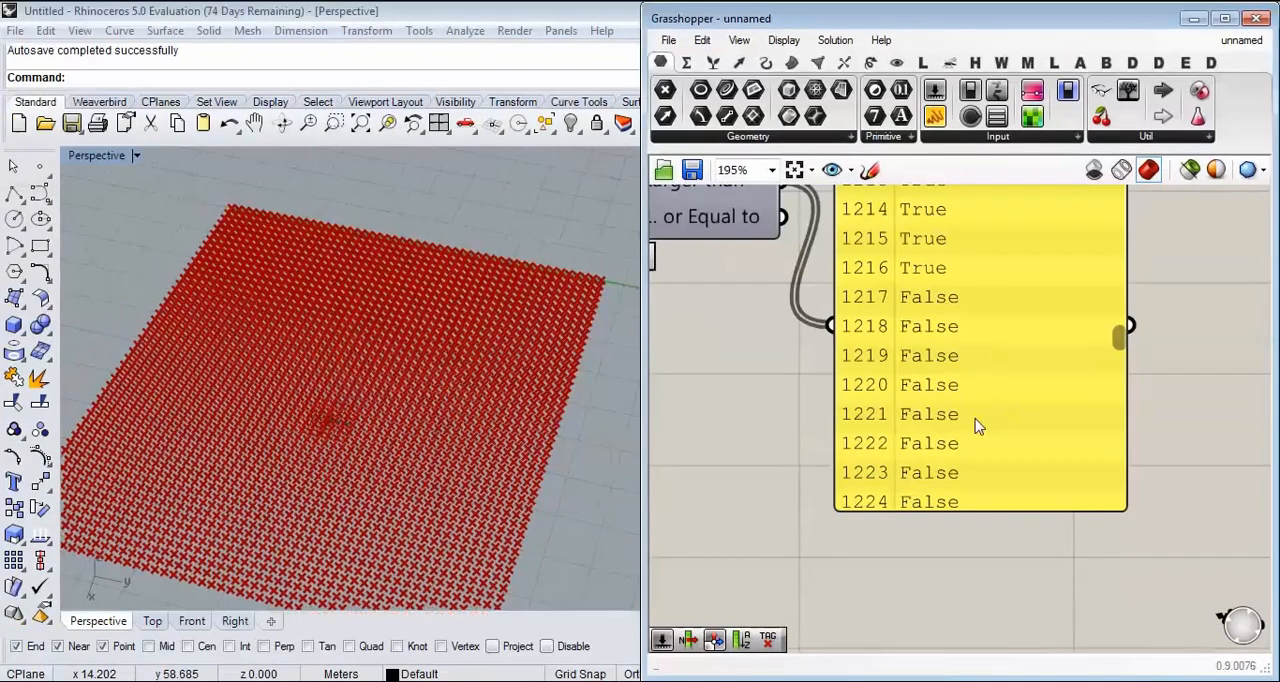
right_drag(916, 408, 1125, 427)
scroll(1125, 427, down, 3)
scroll(815, 374, up, 2)
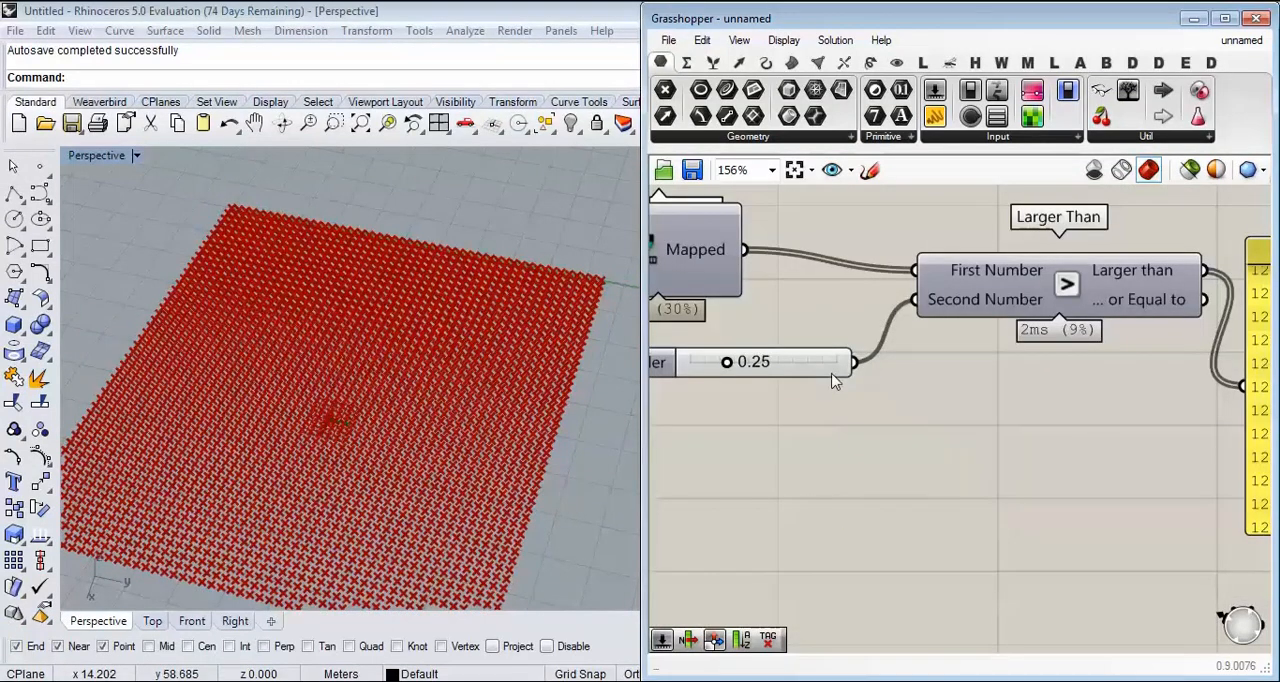
Step: Delete the Panel attached to the Larger than output
scroll(850, 390, down, 1)
right_drag(1198, 422, 1086, 477)
click(1120, 458)
key(Delete)
Step: Add a Dispatch component above and beyond the Larger Than component
right_drag(1053, 410, 1113, 498)
double_click(1142, 361)
text(dis)
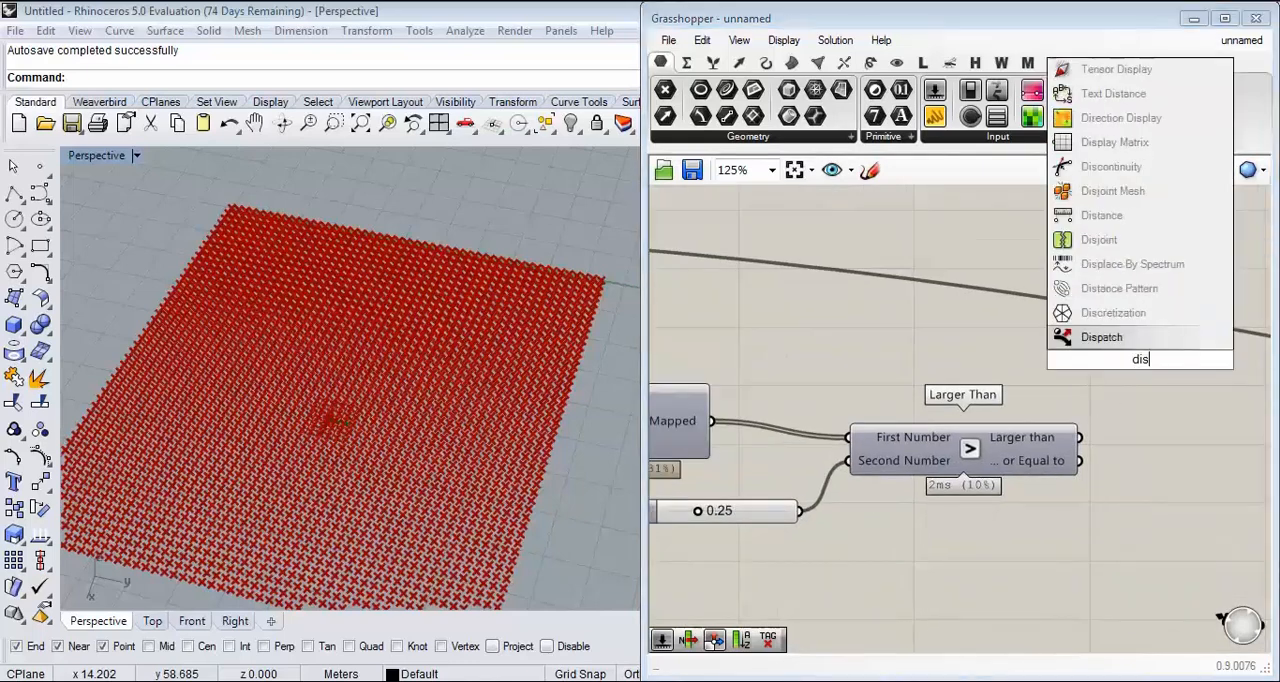
key(Return)
scroll(1120, 366, up, 4)
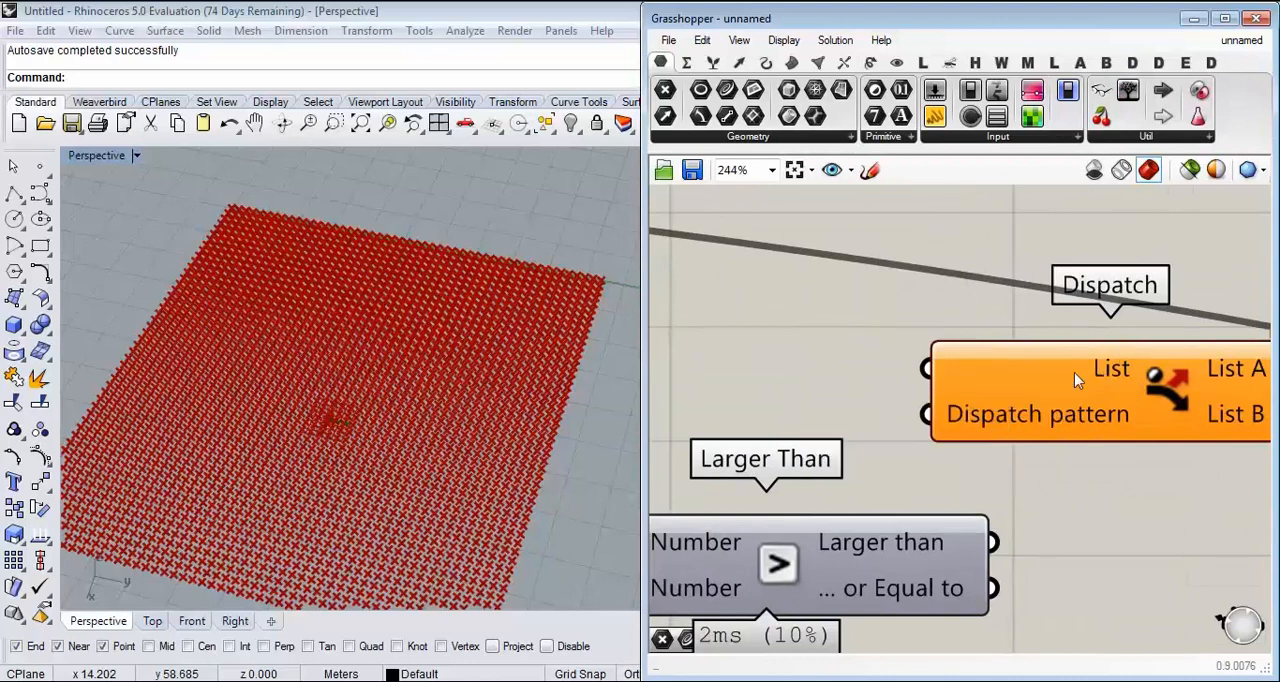
scroll(1092, 365, down, 6)
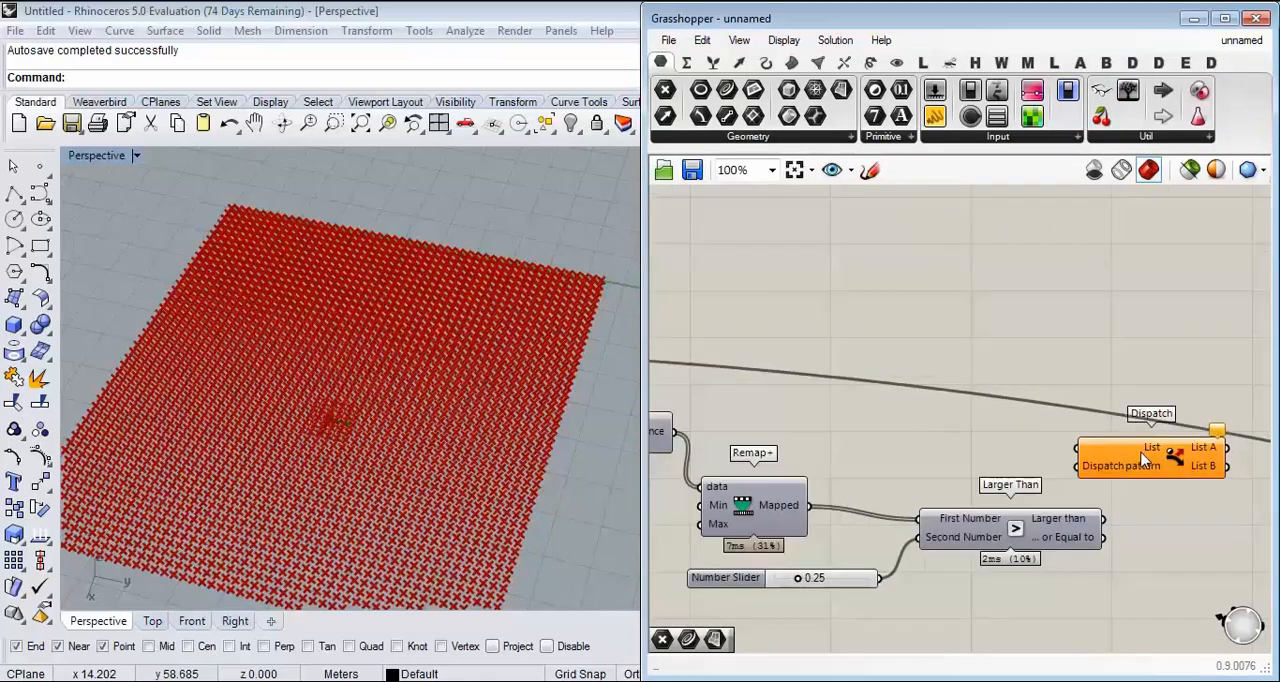
Step: Connect the Points output of Divide Surface to the List input of Dispatch
scroll(1183, 437, up, 5)
scroll(1079, 414, down, 3)
scroll(900, 390, up, 4)
right_drag(838, 366, 1069, 366)
click(697, 392)
drag(767, 361, 982, 353)
right_drag(1018, 368, 940, 366)
drag(940, 366, 1071, 377)
scroll(920, 358, down, 4)
scroll(868, 369, down, 3)
scroll(1071, 377, up, 6)
right_drag(1050, 406, 1018, 358)
Step: Connect the Larger than output to the Dispatch pattern input
scroll(929, 480, up, 3)
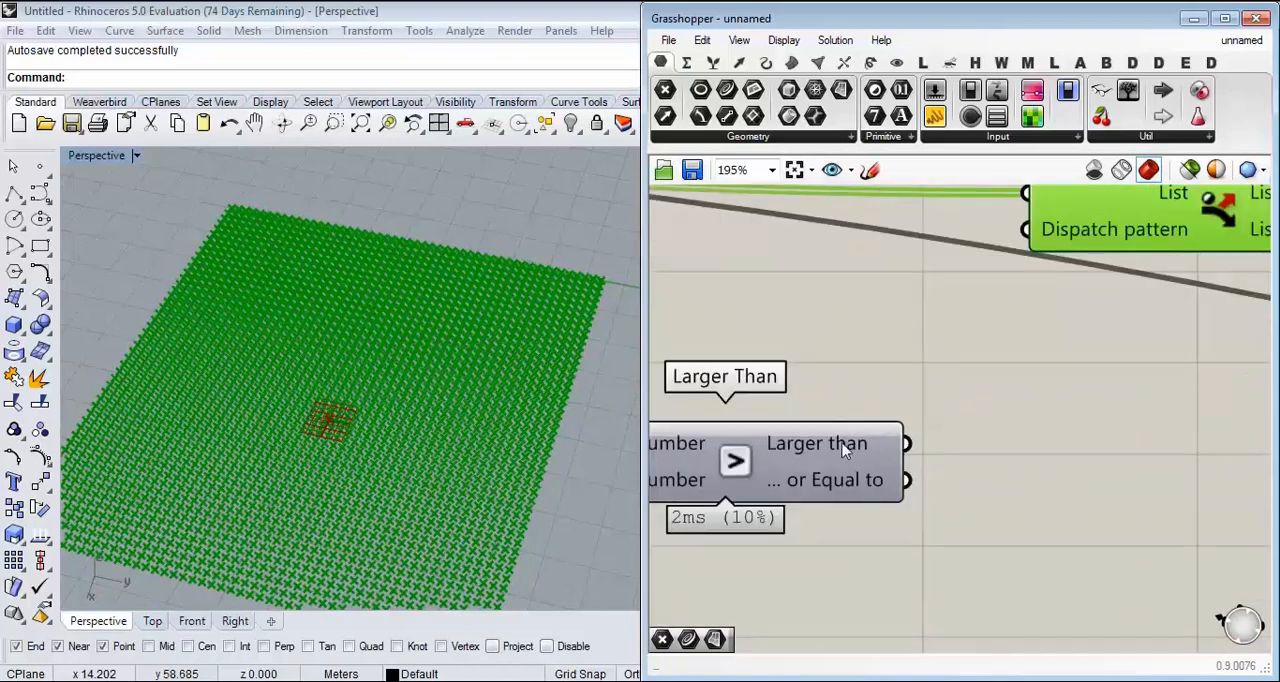
drag(906, 443, 1025, 229)
right_drag(1243, 202, 980, 333)
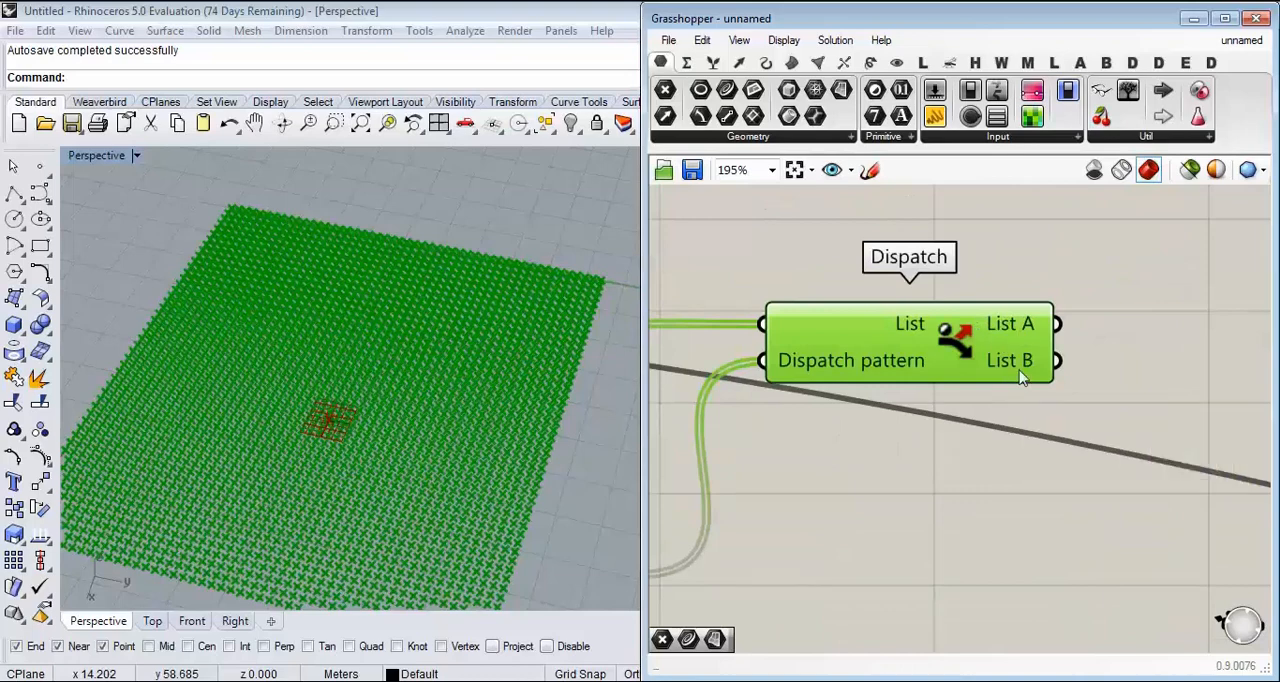
Step: Turn off the preview of the Distance, Remap+, Larger Than, Dispatch and Divide Surface components
scroll(1115, 378, down, 6)
drag(1109, 311, 670, 518)
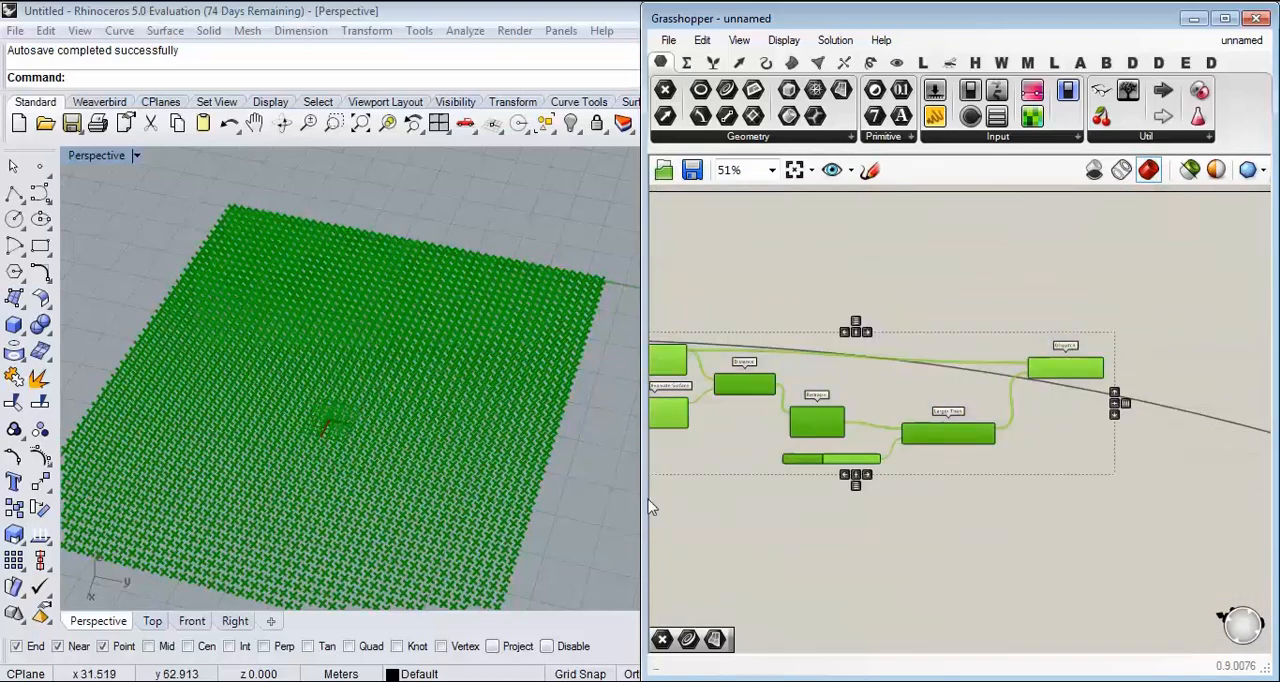
right_drag(796, 384, 916, 397)
click(1134, 294)
drag(1176, 301, 838, 519)
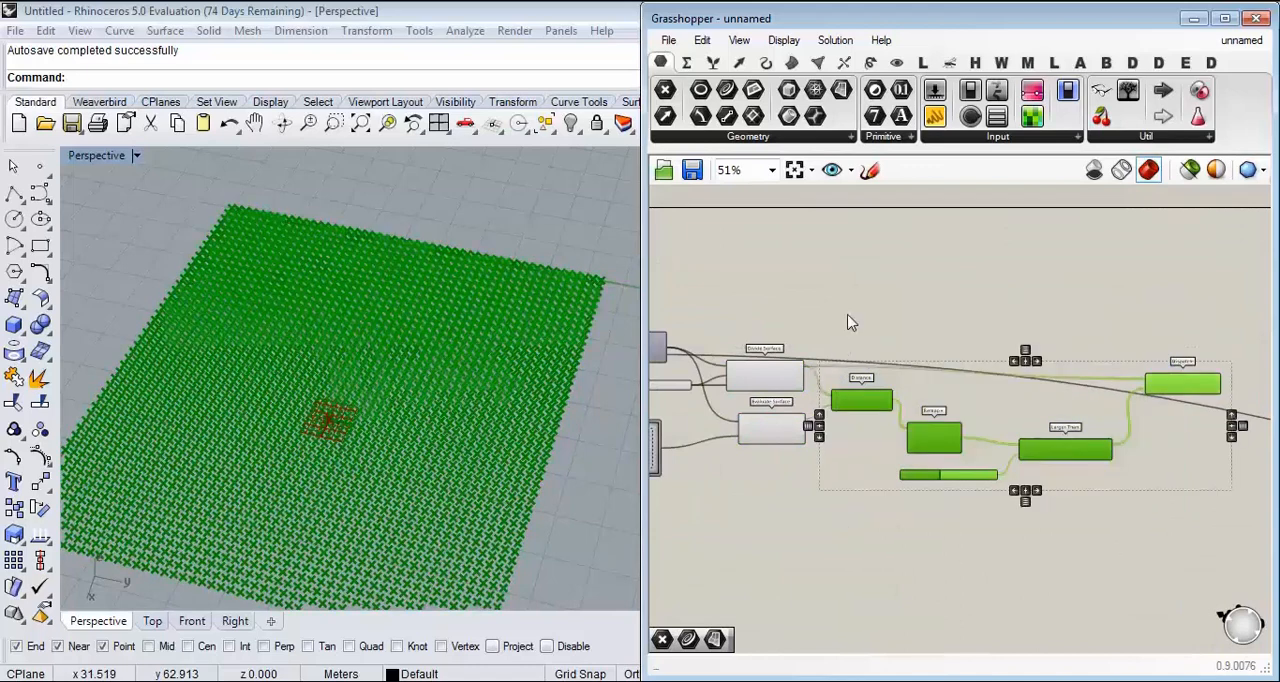
middle_click(847, 313)
click(906, 257)
click(765, 375)
middle_click(800, 285)
click(859, 226)
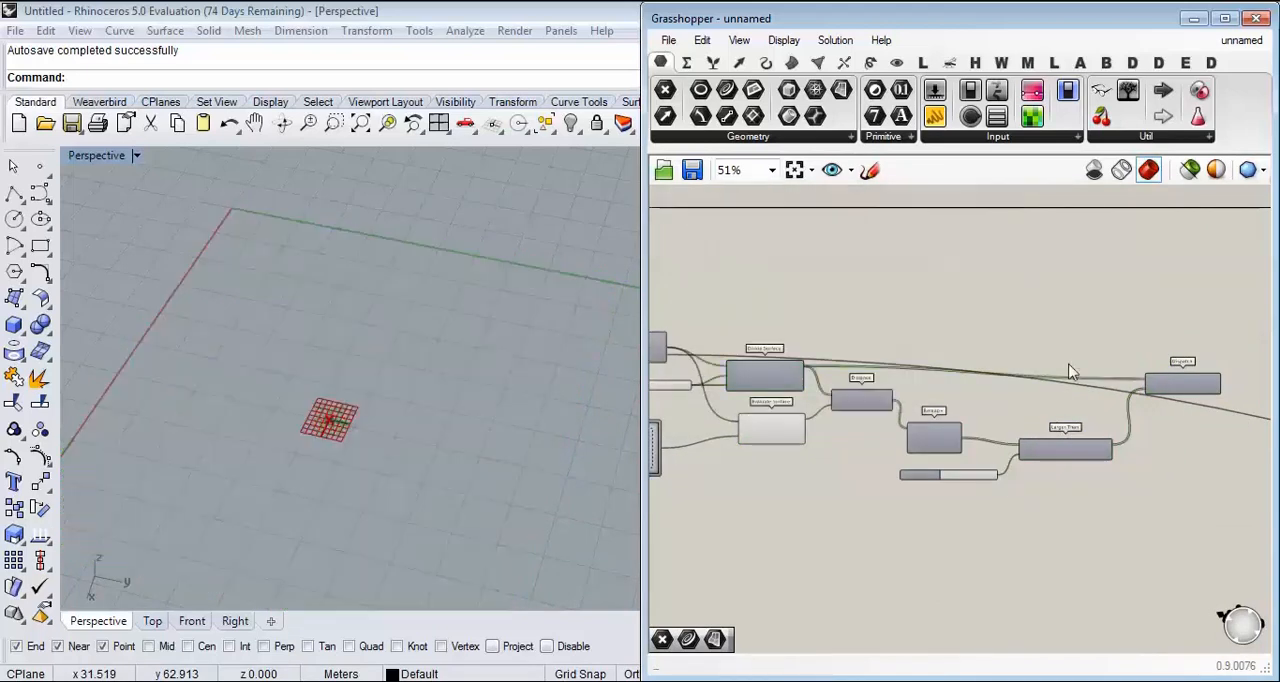
Step: Add a Point parameter after Dispatch and connect List A to it
scroll(1010, 370, up, 6)
click(666, 91)
click(1085, 324)
drag(958, 382, 1043, 474)
Step: Duplicate the Point parameter and connect the copy to the List B output of Dispatch
click(1062, 332)
key(ctrl+c)
key(ctrl+v)
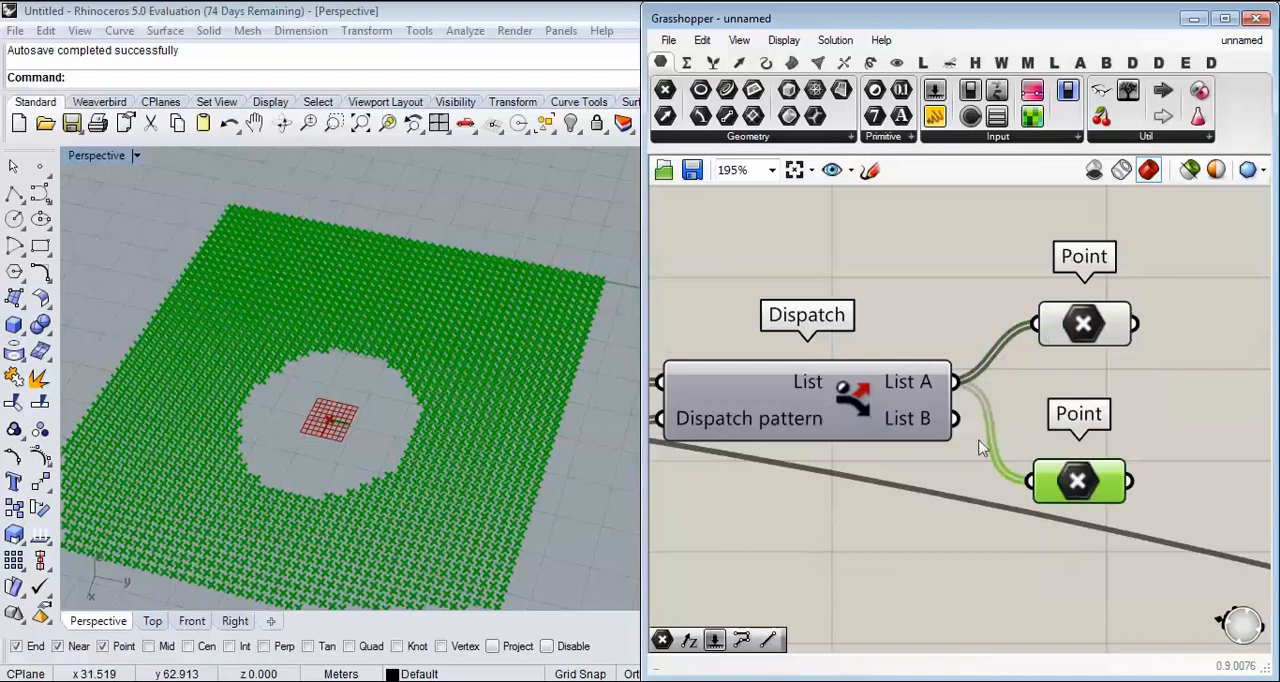
drag(957, 418, 1050, 474)
Step: Raise the Larger Than threshold slider to 0.46 to enlarge the circle of List B points
right_drag(930, 487, 1133, 385)
scroll(1133, 385, down, 7)
scroll(932, 442, up, 6)
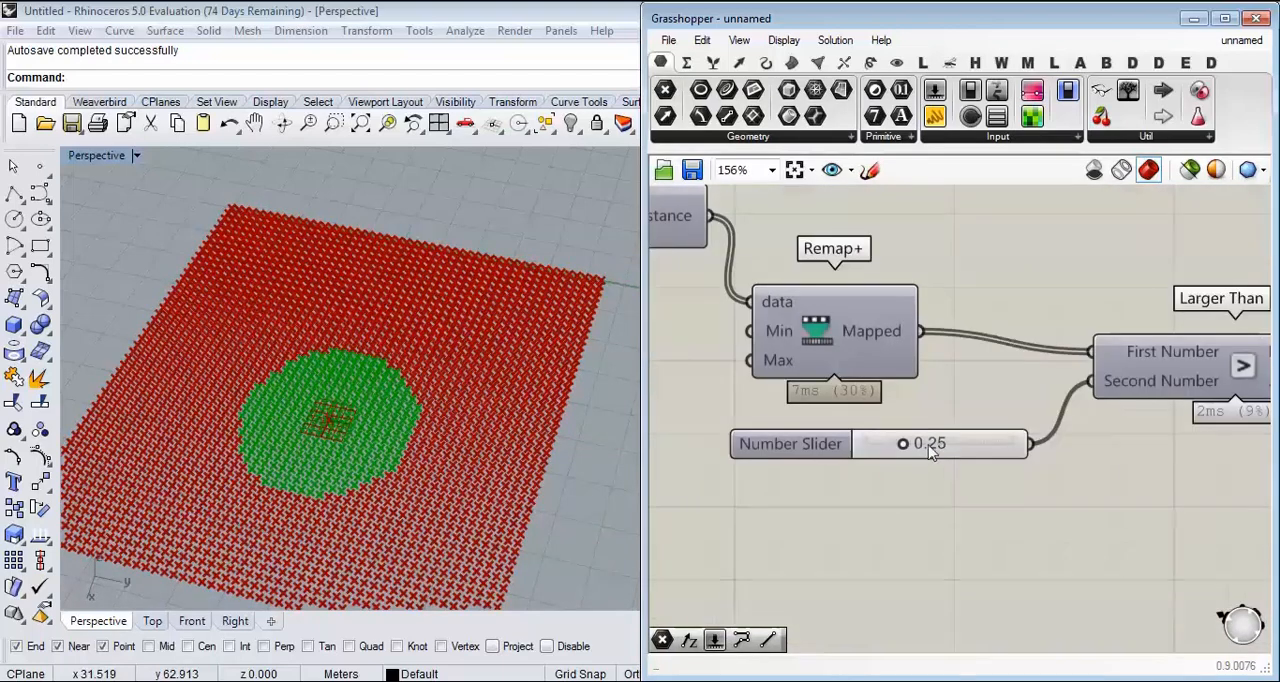
drag(903, 444, 937, 450)
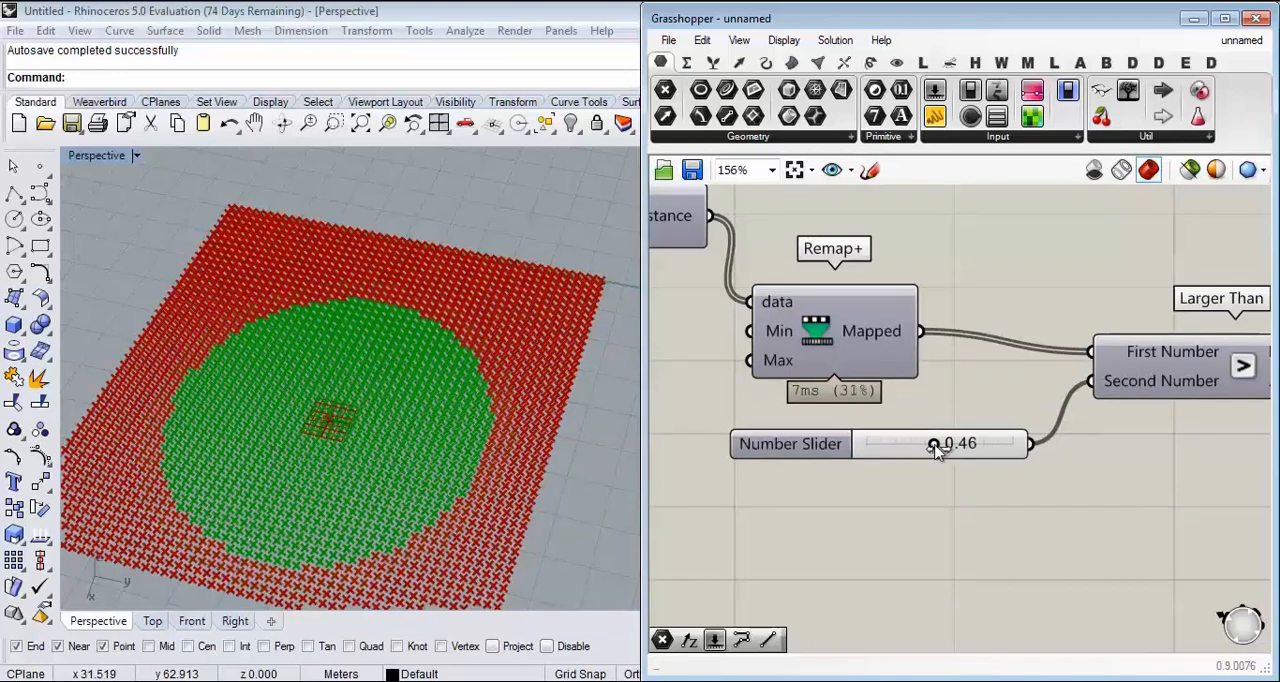
Step: Review the chain from Remap+ and Larger Than through Dispatch to the two separated Point parameters
right_drag(985, 421, 877, 408)
scroll(877, 408, down, 5)
right_drag(1155, 312, 982, 352)
scroll(982, 352, up, 4)
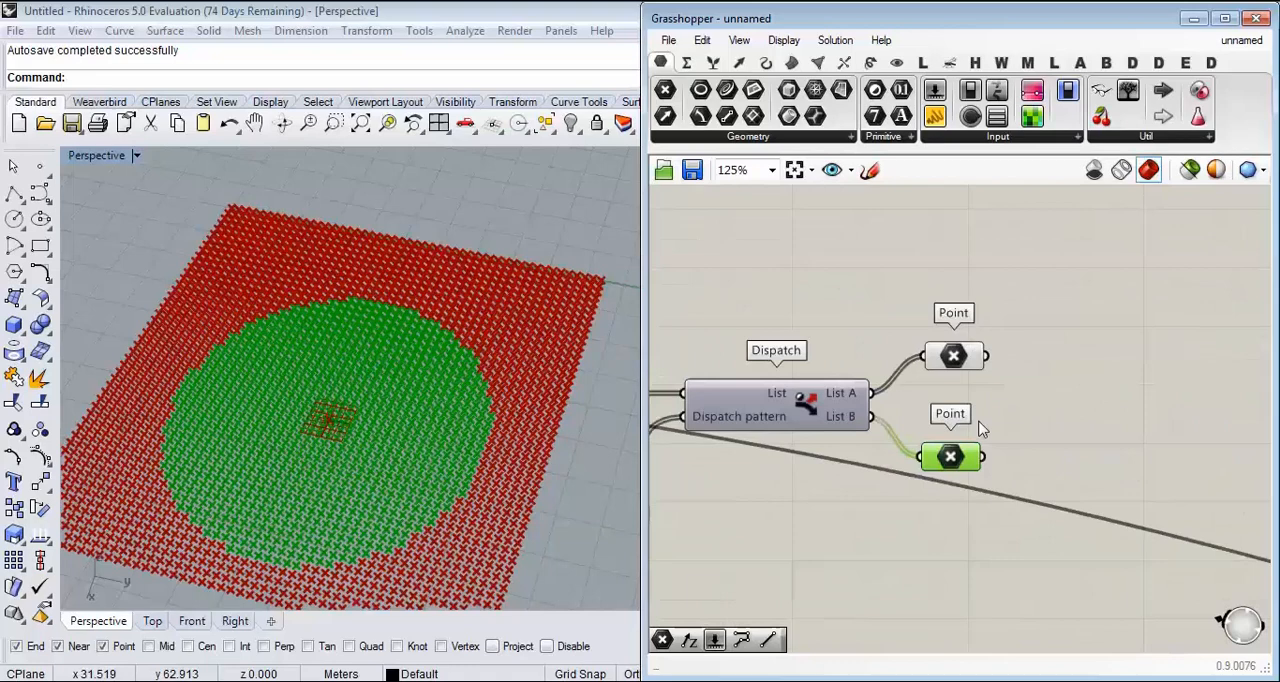
click(965, 358)
click(958, 462)
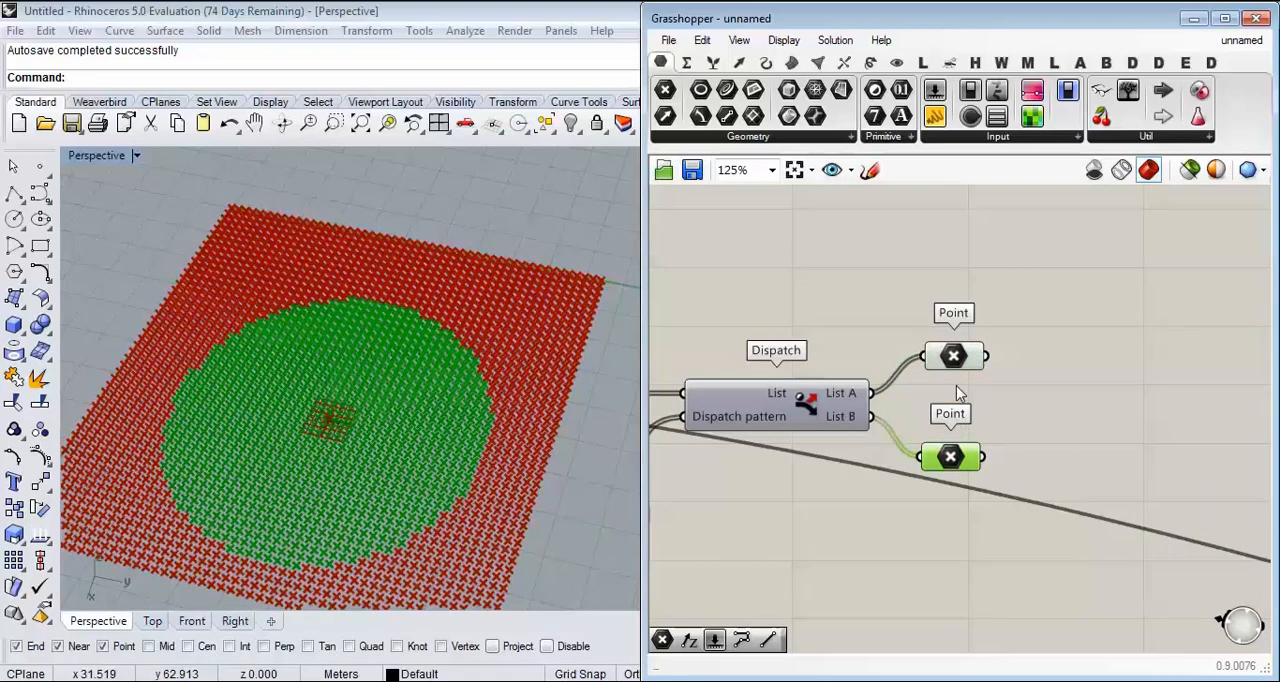
scroll(862, 480, down, 4)
right_drag(712, 518, 950, 442)
scroll(950, 442, up, 5)
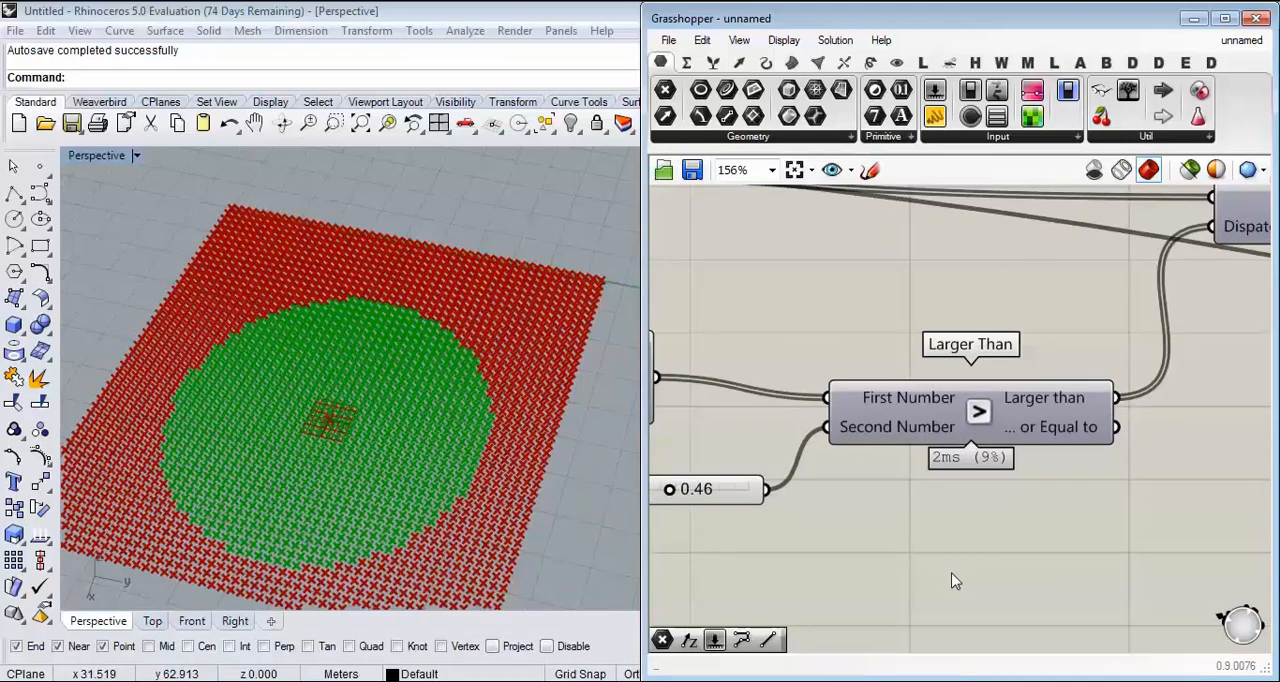
scroll(955, 581, down, 3)
right_drag(951, 580, 934, 503)
scroll(934, 503, down, 1)
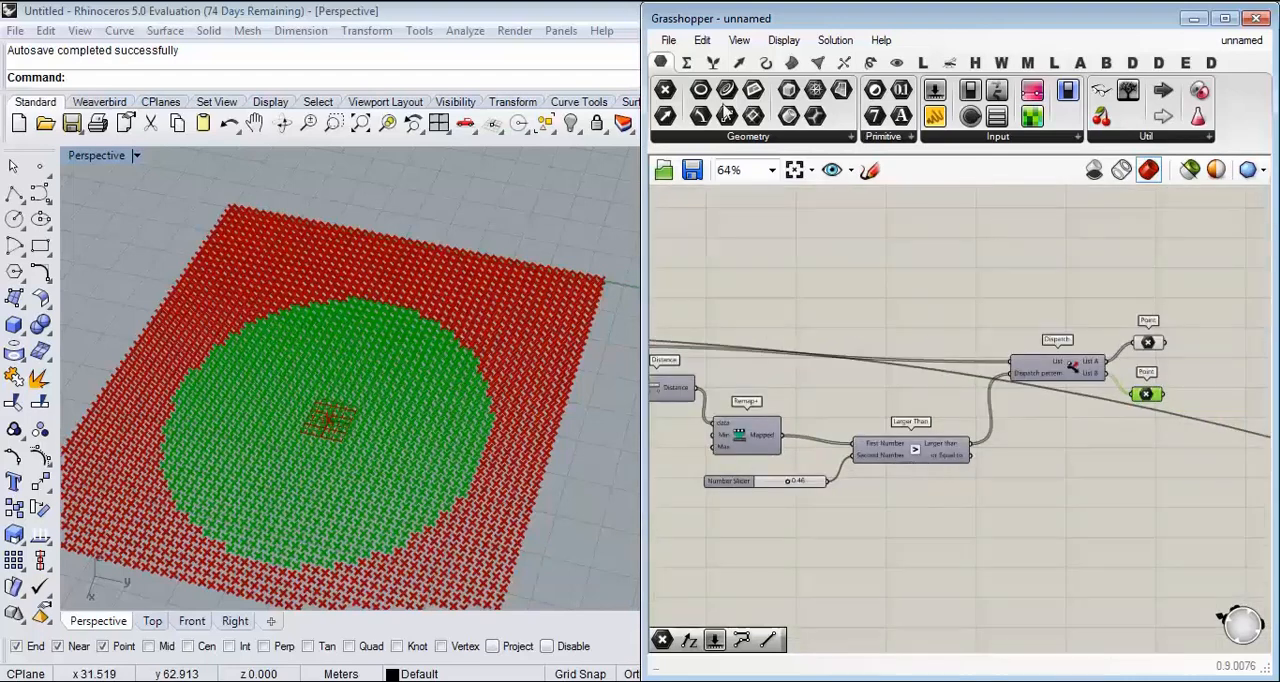
Step: Look through the curve and surface analysis components for point containment tests such as Point In Curve and Point In Brep
click(766, 63)
click(791, 137)
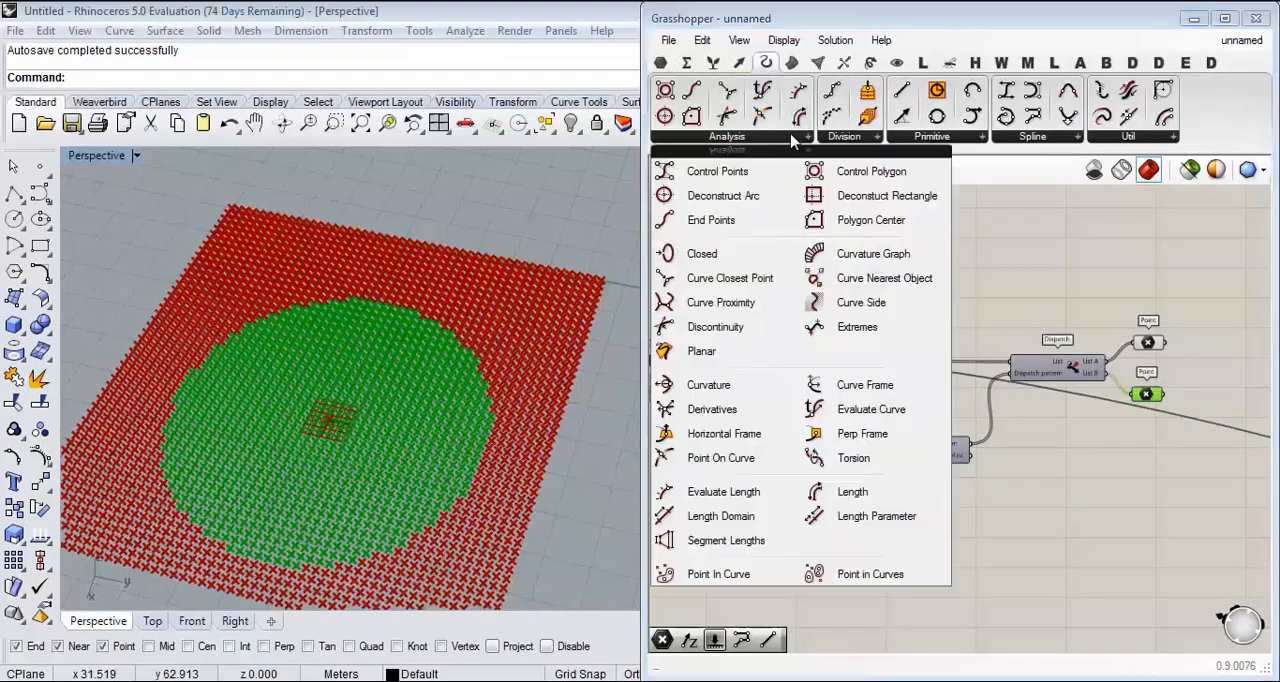
click(886, 562)
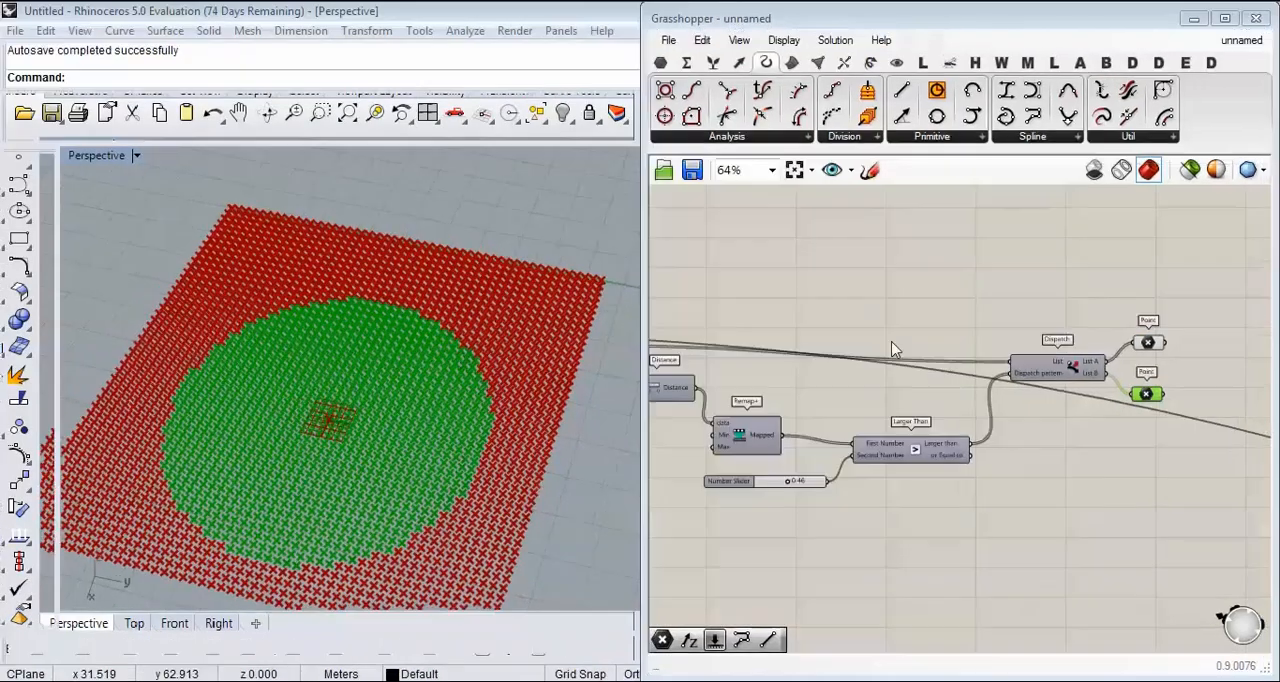
click(791, 63)
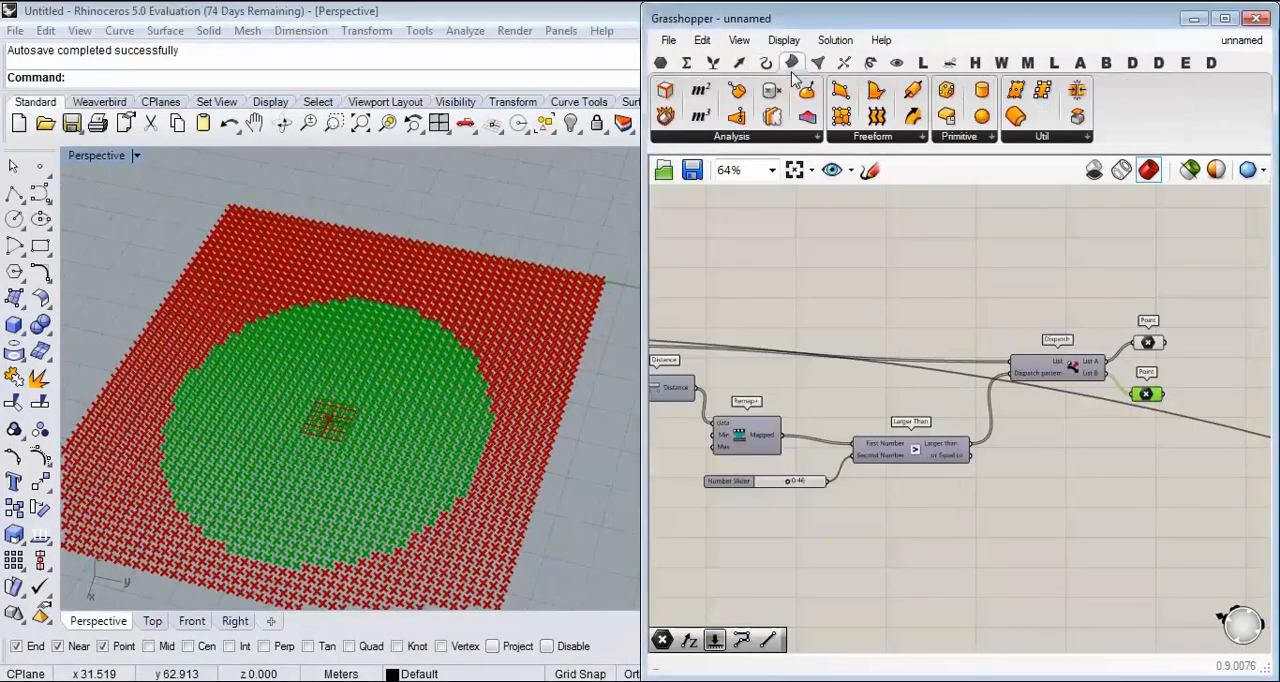
click(786, 137)
click(886, 441)
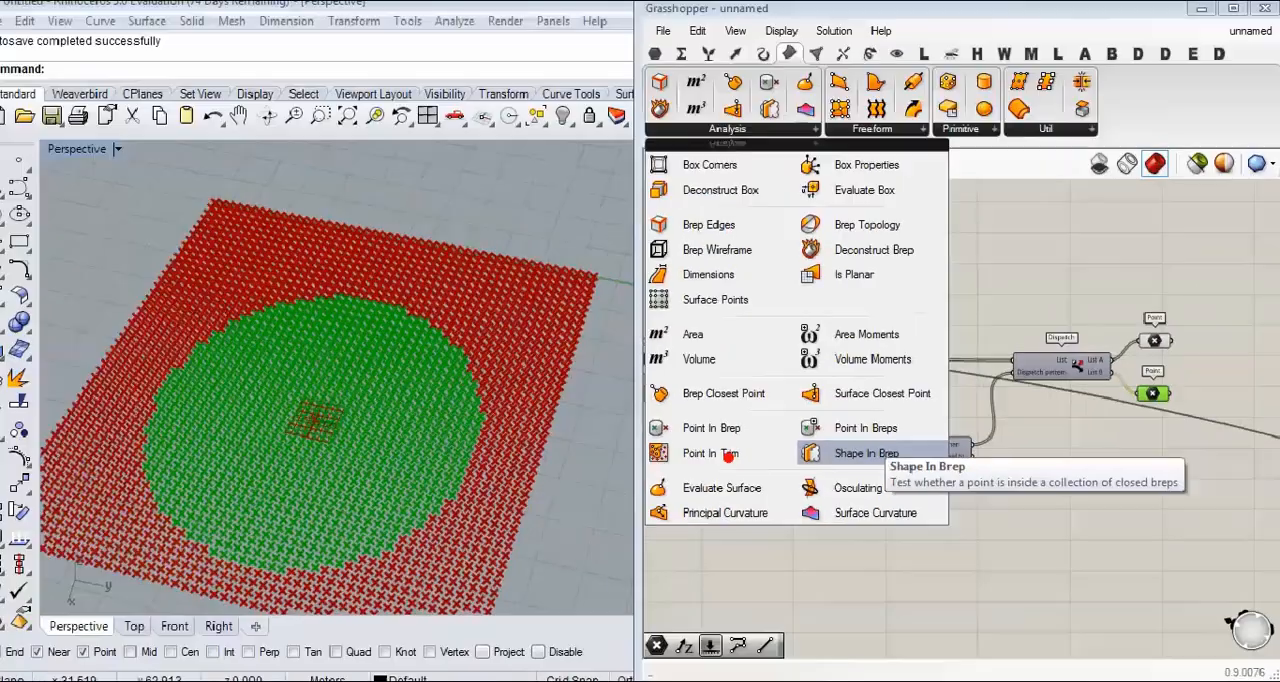
Step: Move the List B Point parameter down and away from Dispatch to make room for new components
scroll(955, 401, up, 3)
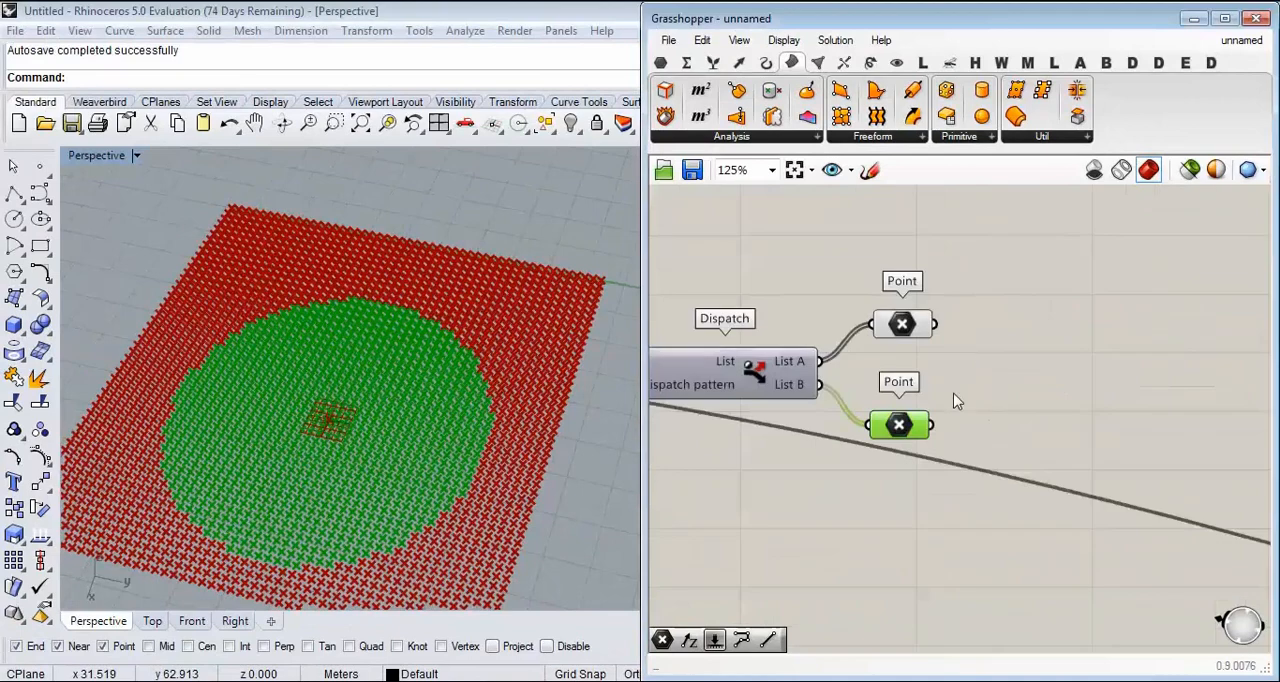
click(898, 325)
right_drag(898, 330, 852, 211)
drag(852, 306, 895, 482)
right_drag(897, 484, 779, 338)
scroll(795, 347, down, 5)
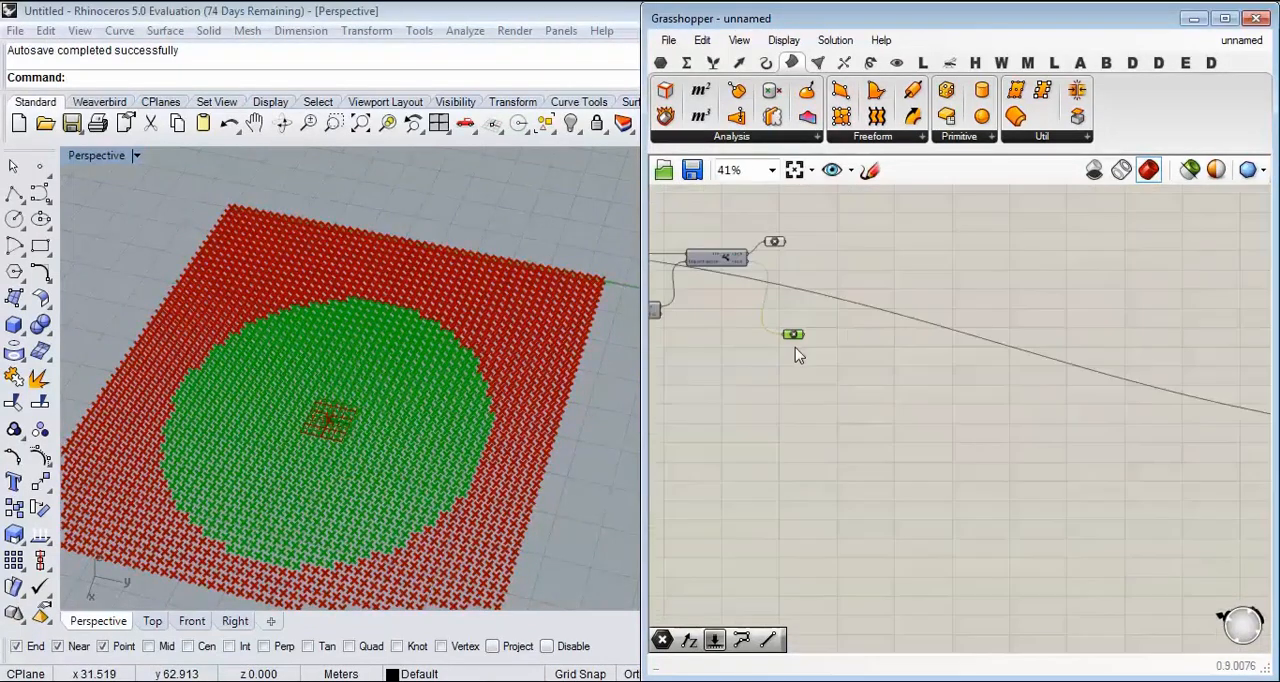
scroll(807, 351, up, 3)
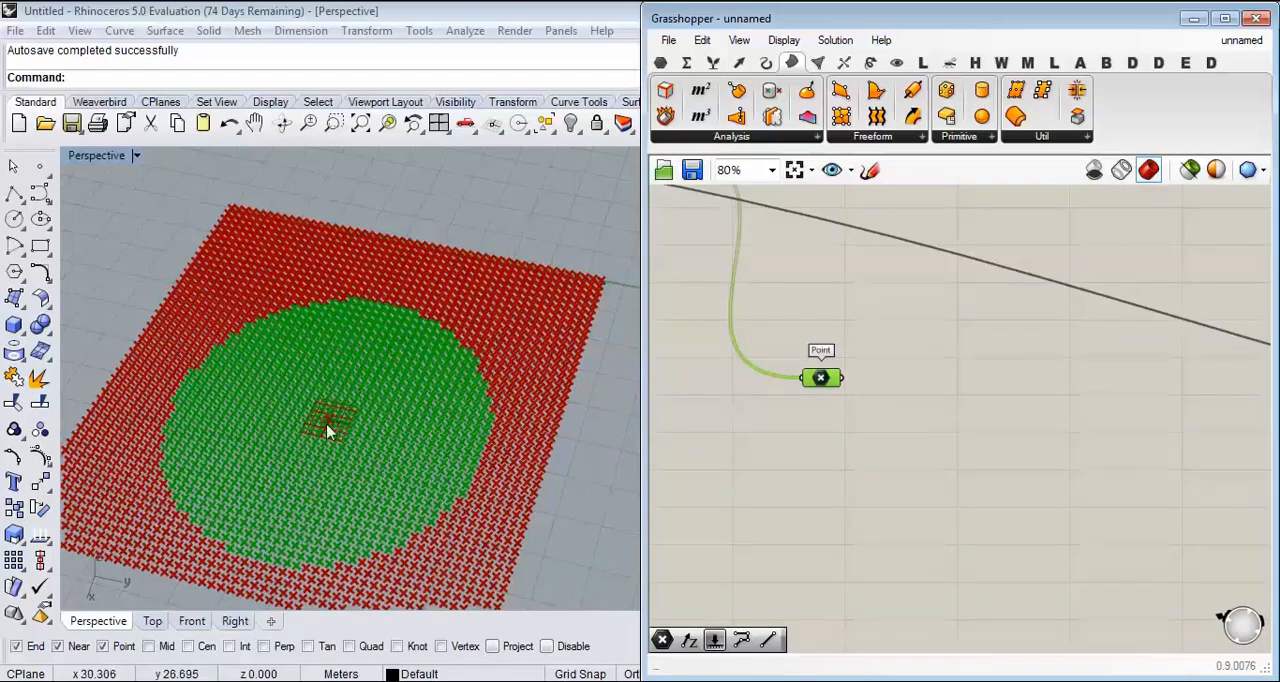
Step: Delete the component that feeds the Point input of Evaluate Surface
scroll(381, 377, up, 3)
scroll(397, 393, down, 5)
scroll(811, 365, down, 3)
scroll(849, 345, up, 5)
scroll(903, 378, up, 3)
drag(911, 360, 869, 371)
right_drag(959, 380, 908, 433)
scroll(896, 440, down, 1)
click(891, 441)
key(Delete)
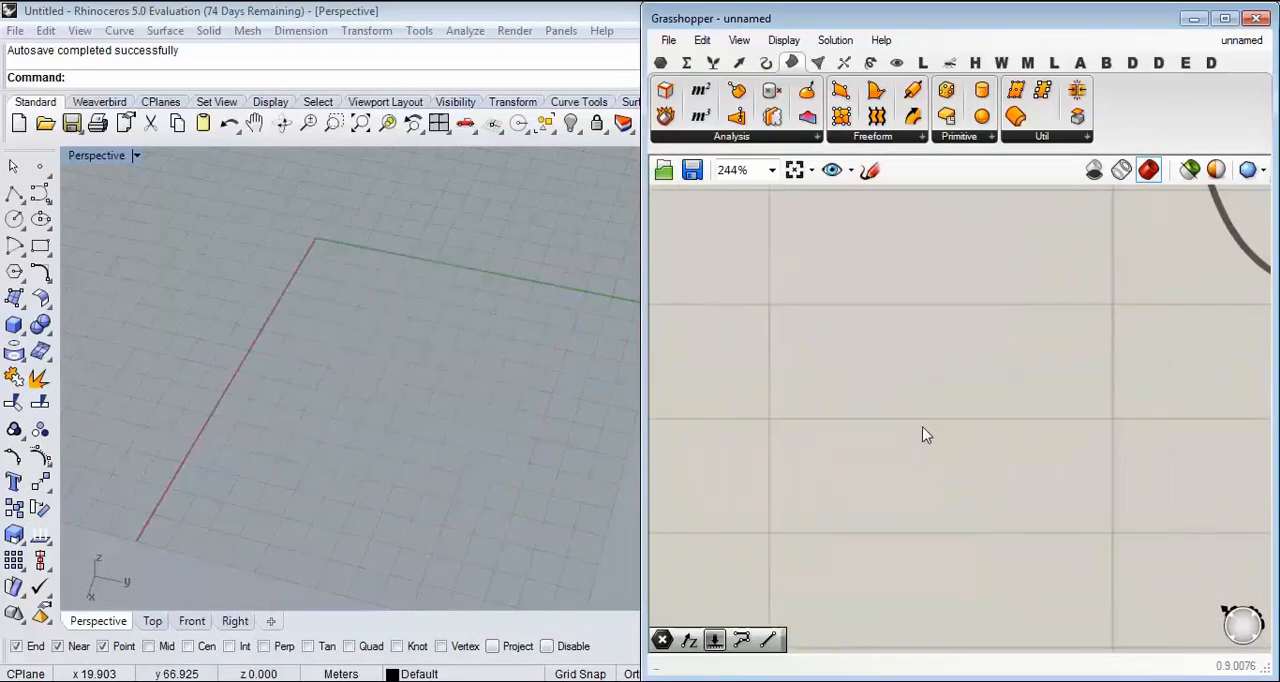
Step: Add an MD Slider beside Evaluate Surface and connect it to the Point input
double_click(923, 432)
text(md)
key(Return)
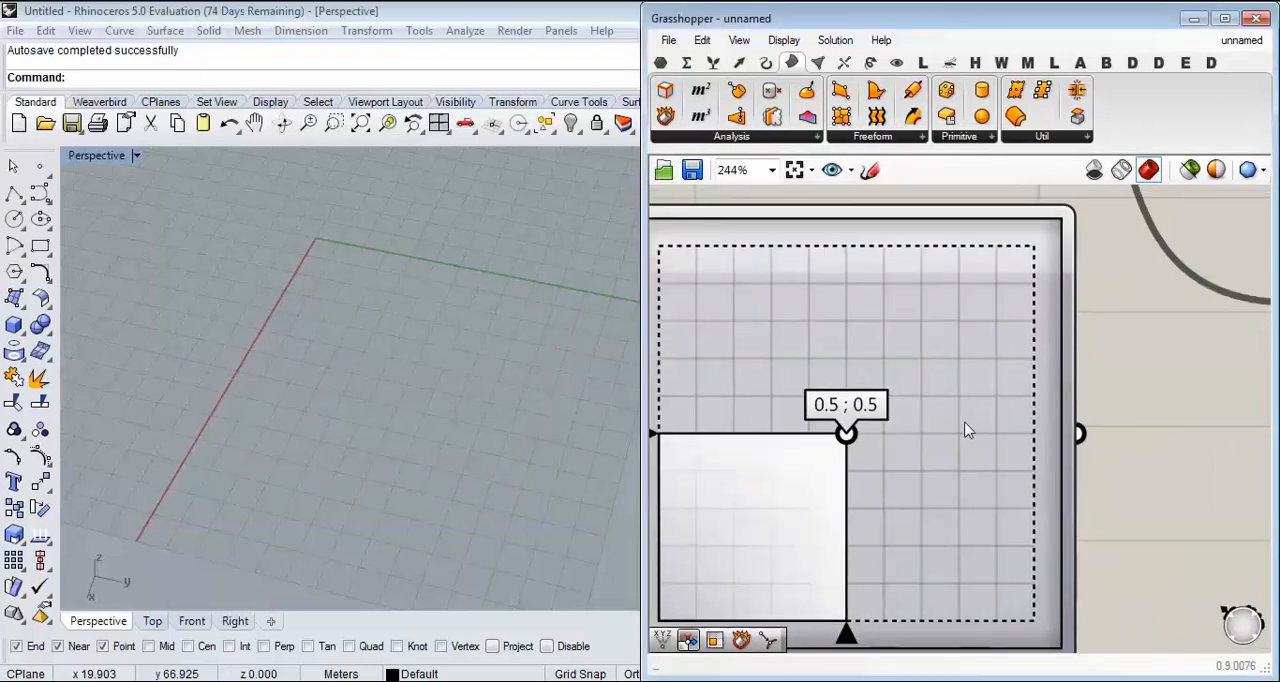
scroll(966, 428, down, 4)
mouse_move(1005, 427)
mouse_down()
mouse_move(1061, 418)
mouse_move(985, 423)
mouse_up()
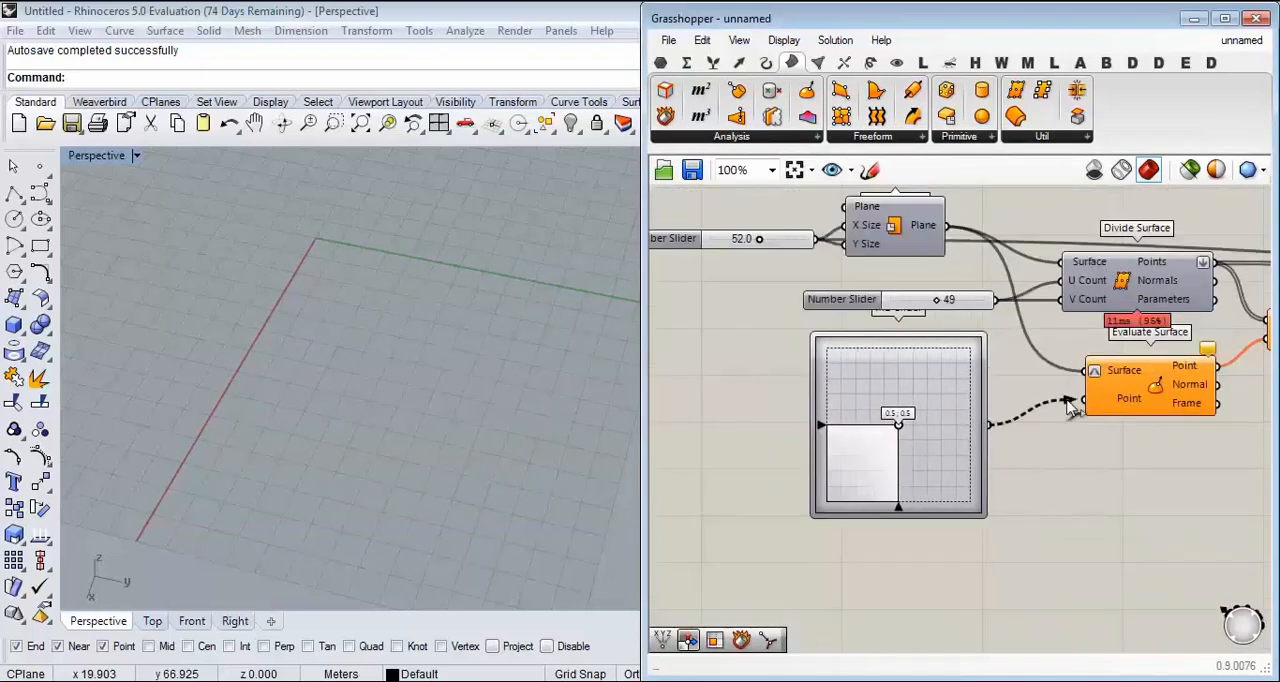
drag(1067, 401, 1083, 402)
Step: Add a Distance component after the List B Point parameter
scroll(1106, 463, down, 4)
right_drag(1167, 461, 942, 444)
right_drag(1240, 430, 834, 383)
scroll(912, 468, up, 4)
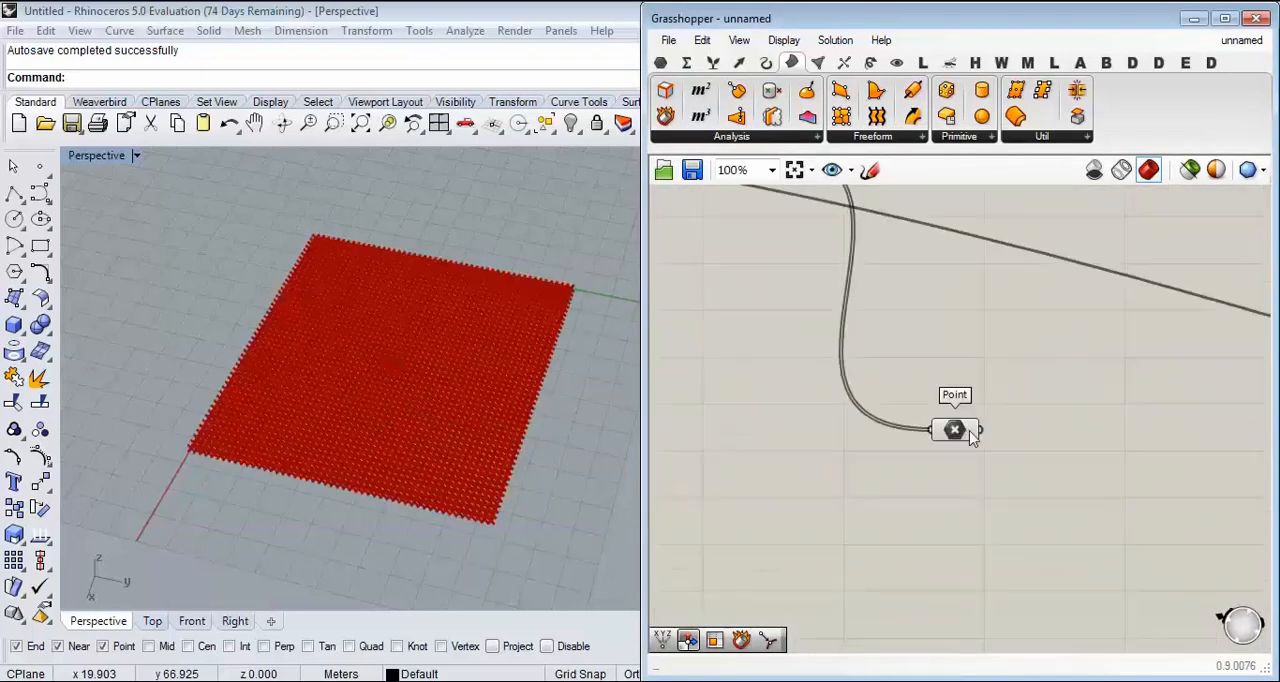
click(955, 430)
scroll(766, 443, up, 4)
right_drag(966, 449, 1010, 416)
scroll(423, 398, up, 5)
scroll(423, 398, down, 3)
scroll(835, 359, down, 3)
right_drag(847, 368, 763, 338)
double_click(1025, 400)
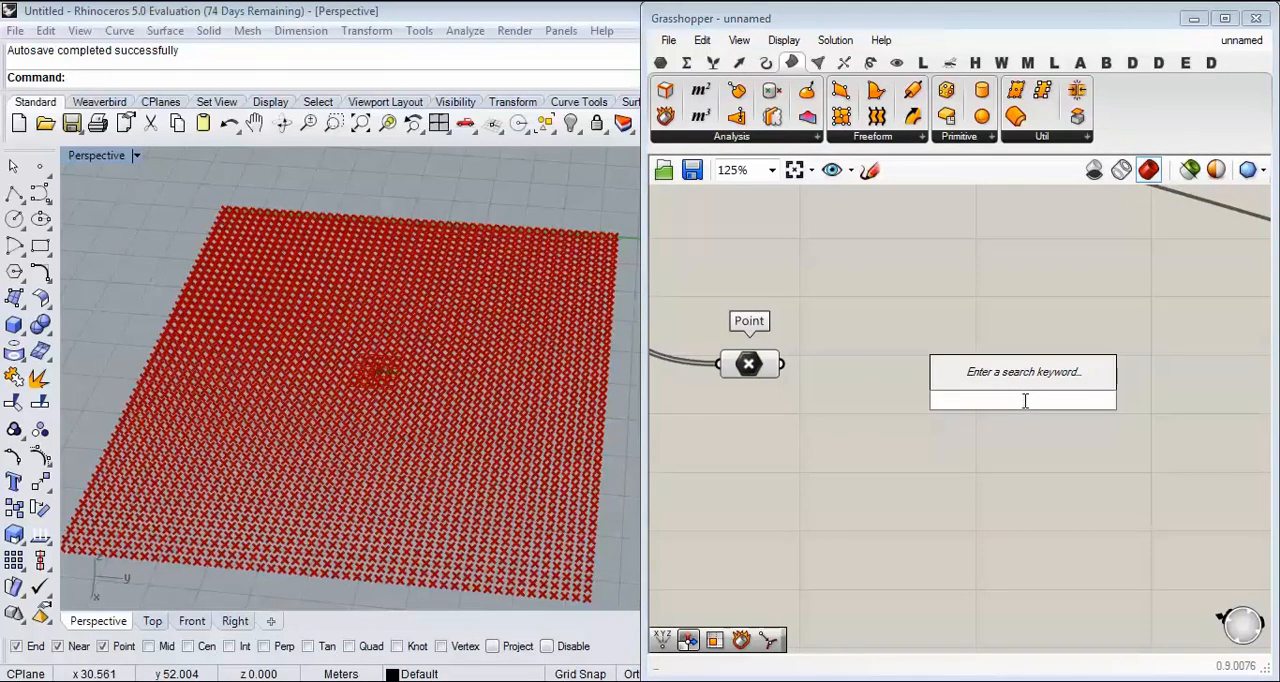
text(DIST)
click(985, 383)
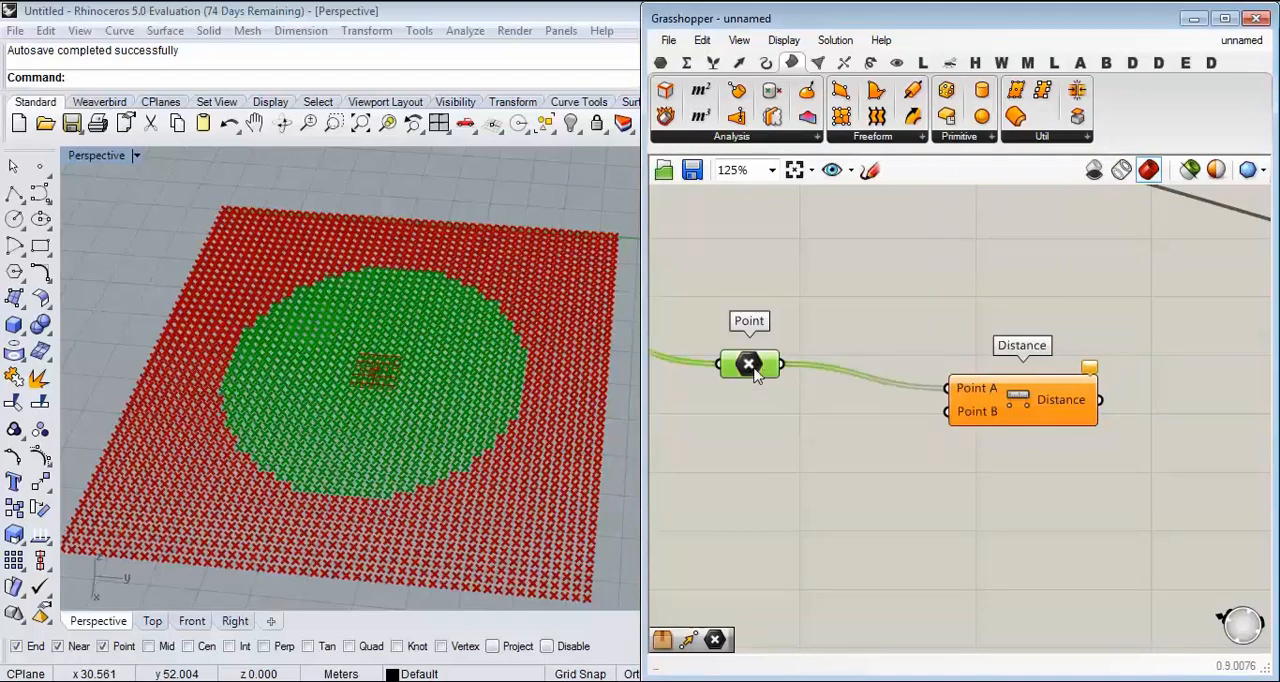
Step: Connect the List B points to Point A and the evaluated surface point to Point B of the new Distance component
scroll(831, 406, down, 5)
scroll(970, 350, up, 4)
drag(779, 336, 1019, 462)
scroll(774, 428, down, 4)
scroll(1023, 478, up, 4)
right_drag(1076, 454, 764, 388)
scroll(766, 395, up, 1)
Step: Add a Remap+ component after the new Distance component and connect Distance to its data input
double_click(903, 411)
text(R)
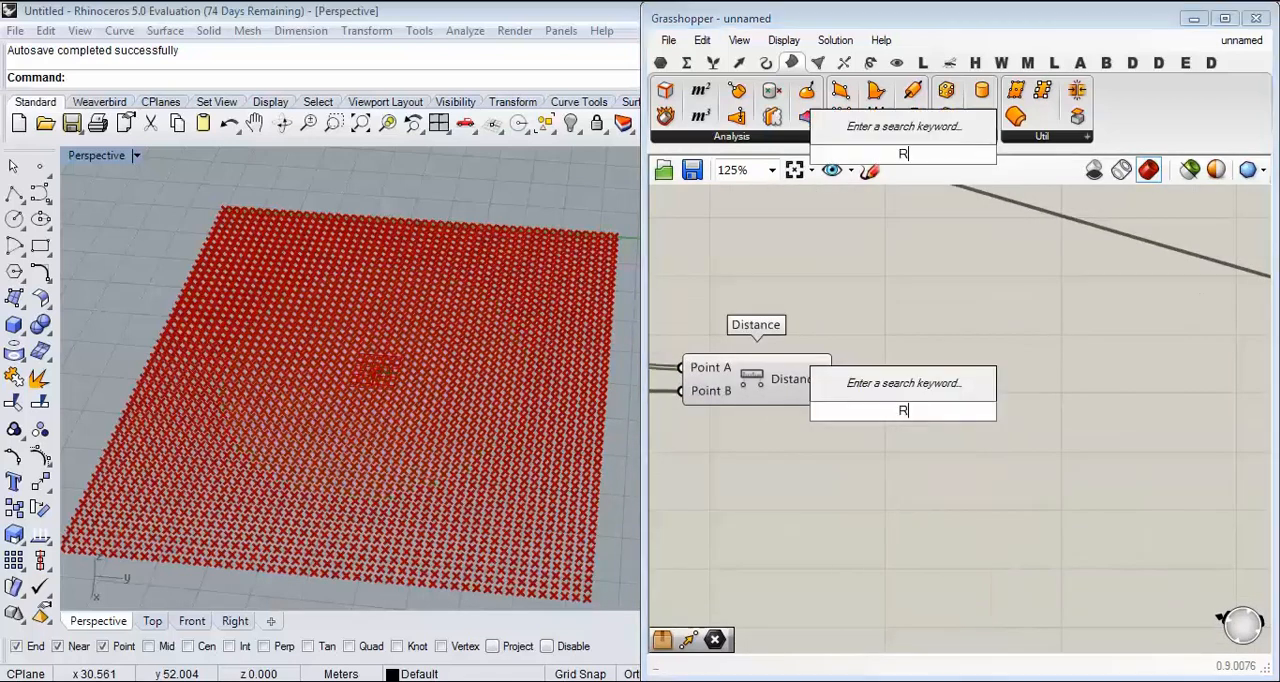
text(EM)
click(880, 392)
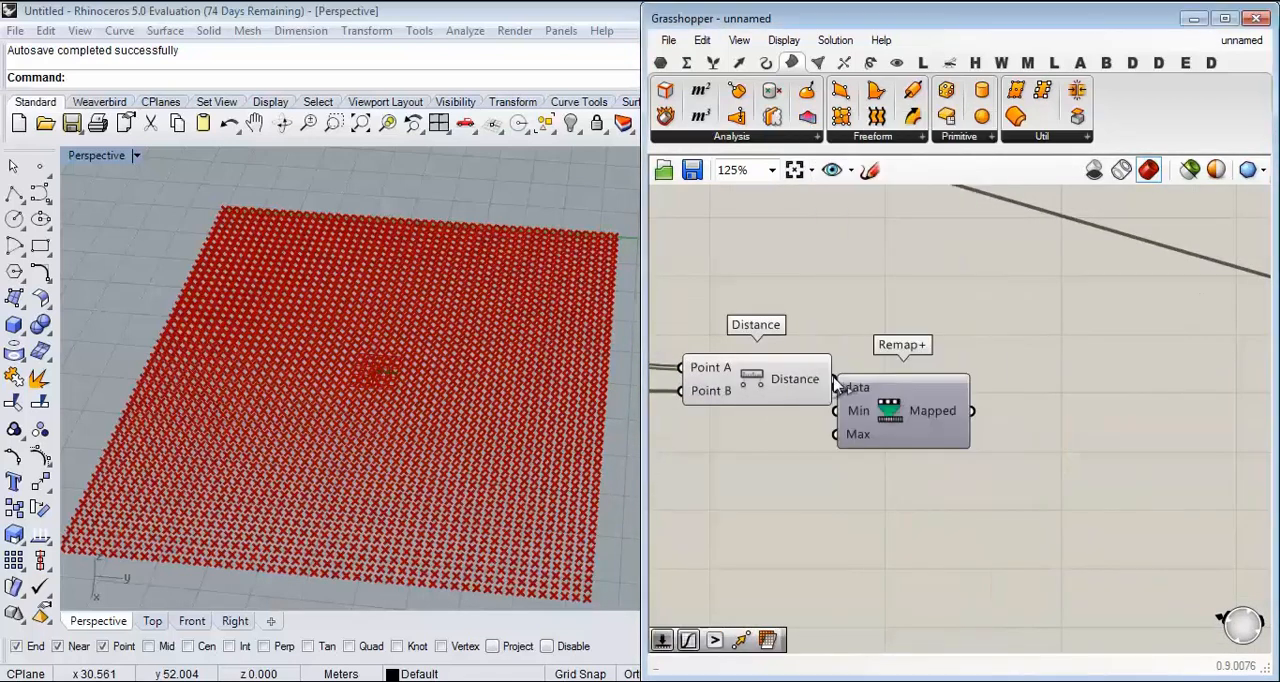
drag(889, 418, 893, 518)
right_drag(1030, 491, 857, 408)
Step: Add a Graph Mapper after Remap+ and feed it with the Mapped output
double_click(860, 401)
text(GRA)
click(830, 326)
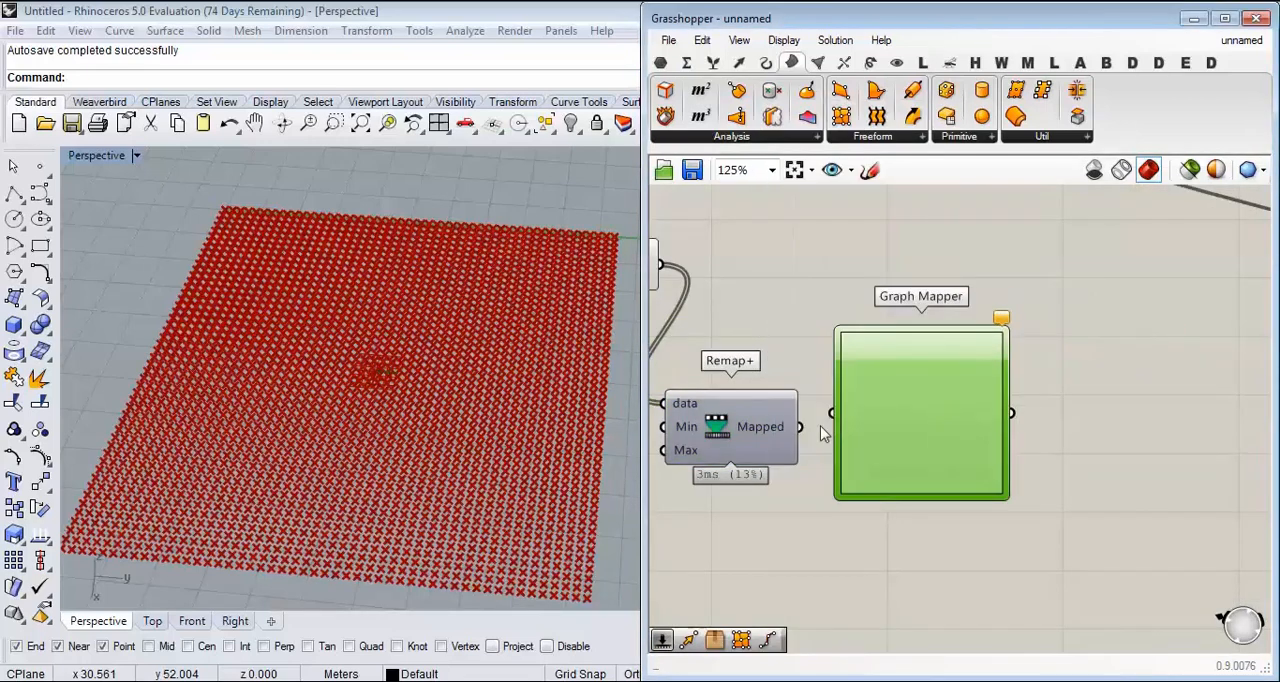
right_drag(1114, 418, 1004, 423)
Step: Add a second Remap+ after the Graph Mapper and connect the graph output to its data input
double_click(1004, 423)
text(REM)
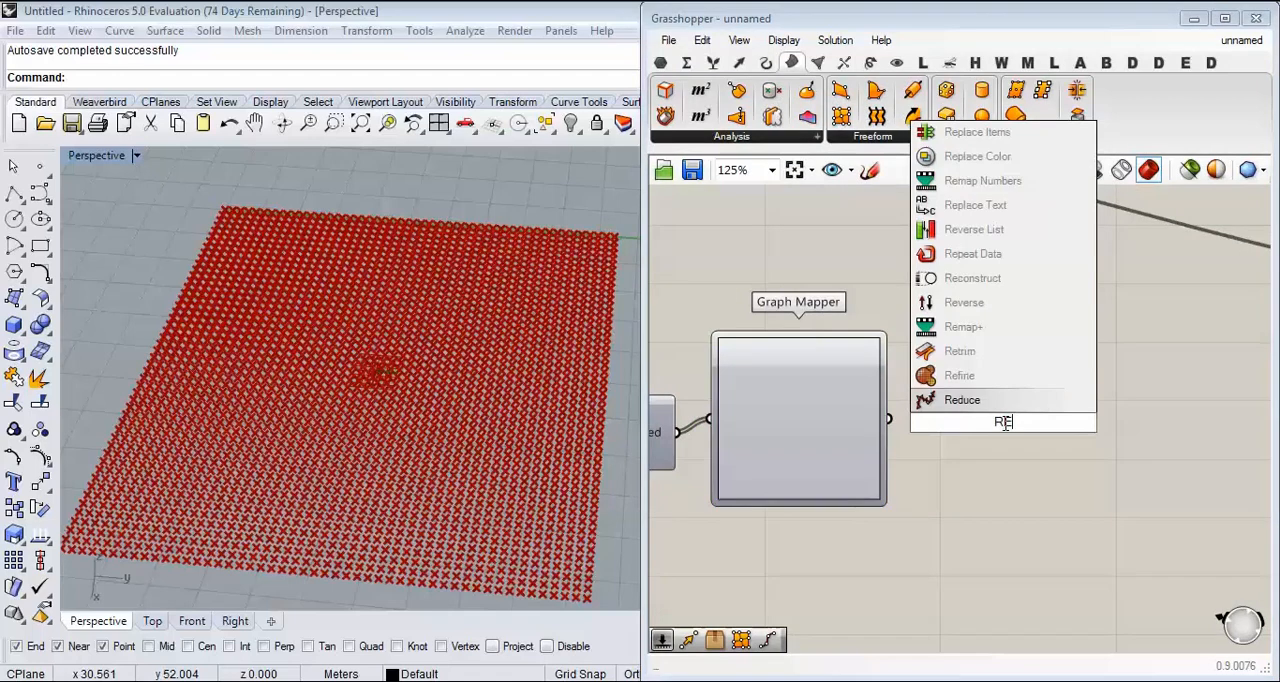
click(975, 401)
scroll(962, 430, down, 2)
right_drag(965, 432, 1026, 393)
drag(1037, 393, 1053, 416)
right_drag(1053, 416, 1073, 381)
drag(1073, 381, 1076, 447)
right_drag(1031, 308, 987, 334)
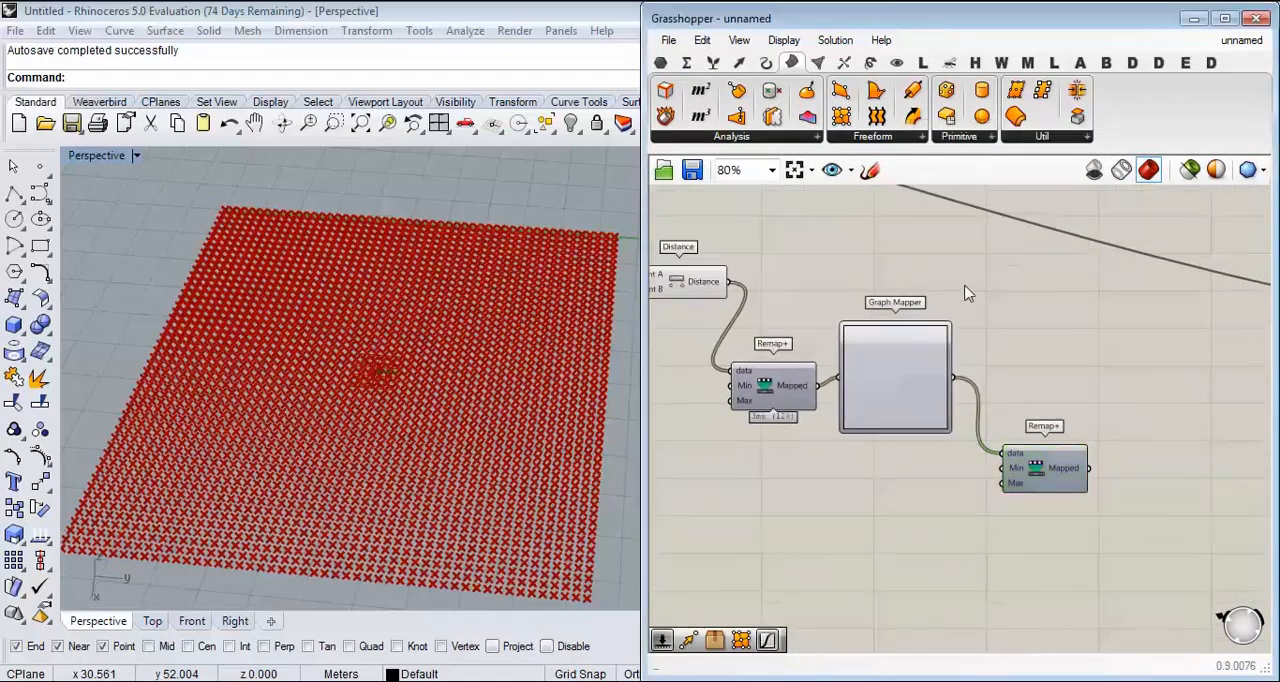
Step: Add a Move component and connect the List B points to its Geometry input
double_click(966, 293)
text(MV)
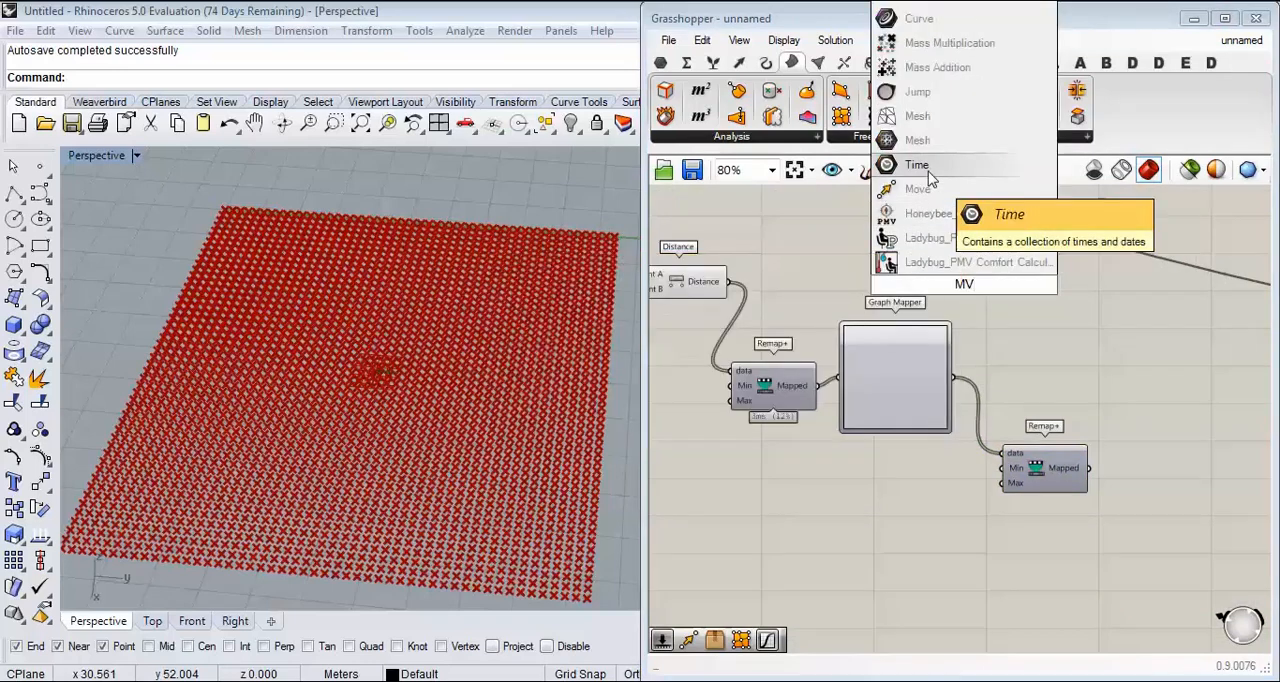
click(926, 189)
right_drag(951, 273, 1141, 313)
drag(1147, 327, 906, 265)
scroll(729, 287, up, 2)
click(689, 302)
right_drag(923, 283, 736, 332)
scroll(736, 332, down, 3)
drag(769, 332, 1176, 351)
right_drag(1176, 351, 897, 370)
Step: Add a Unit Z vector and connect it to the Motion input of Move
scroll(897, 370, up, 1)
double_click(859, 405)
drag(897, 370, 1023, 372)
text(z)
click(852, 384)
scroll(972, 405, up, 2)
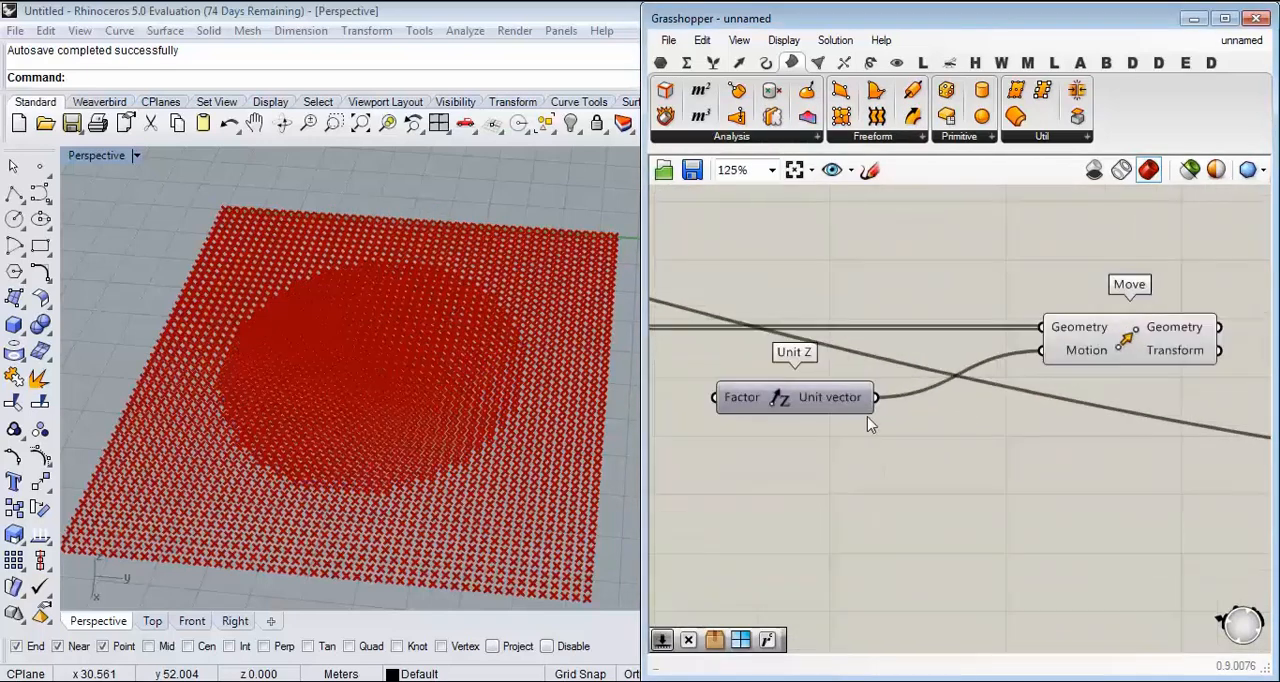
Step: Connect the second Remap+ Mapped output to the Unit Z Factor and move that Remap+ clear of the wires
right_drag(788, 511, 1037, 411)
drag(845, 535, 913, 424)
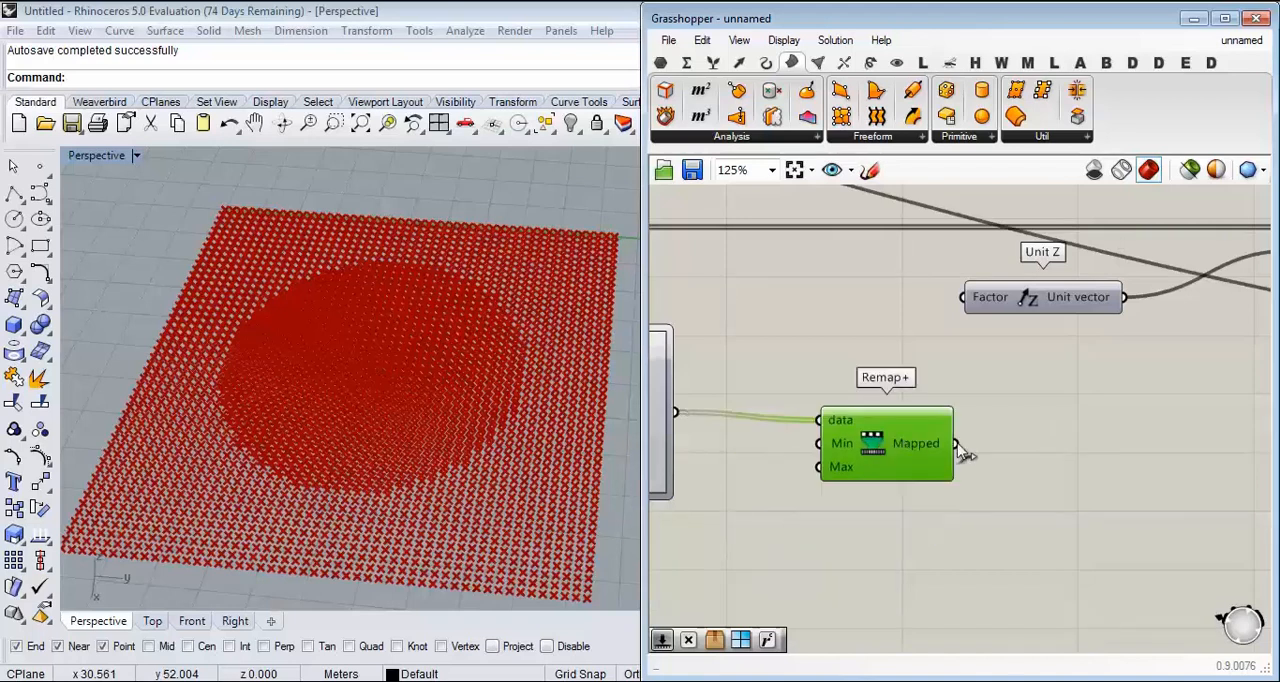
drag(982, 304, 981, 303)
right_drag(917, 433, 1003, 378)
right_drag(964, 433, 1021, 359)
drag(1005, 346, 1031, 427)
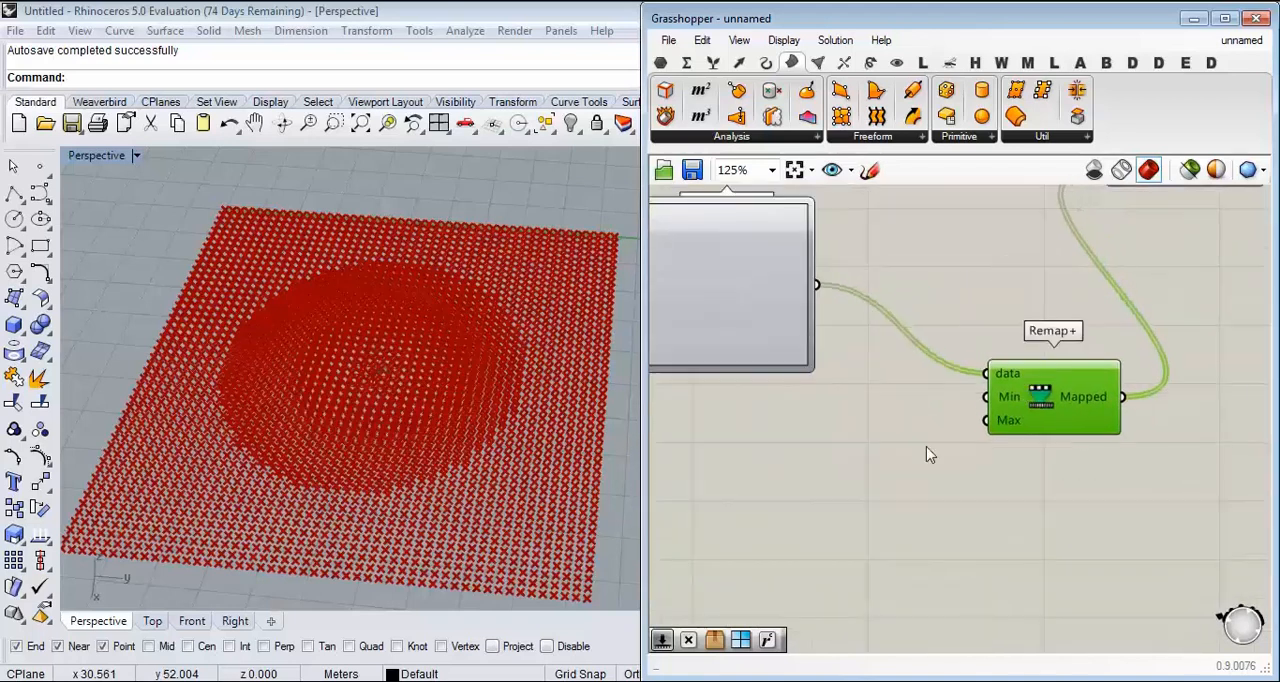
Step: Add a number slider with the value 12.55 next to the second Remap+
scroll(915, 440, up, 2)
click(834, 433)
double_click(835, 434)
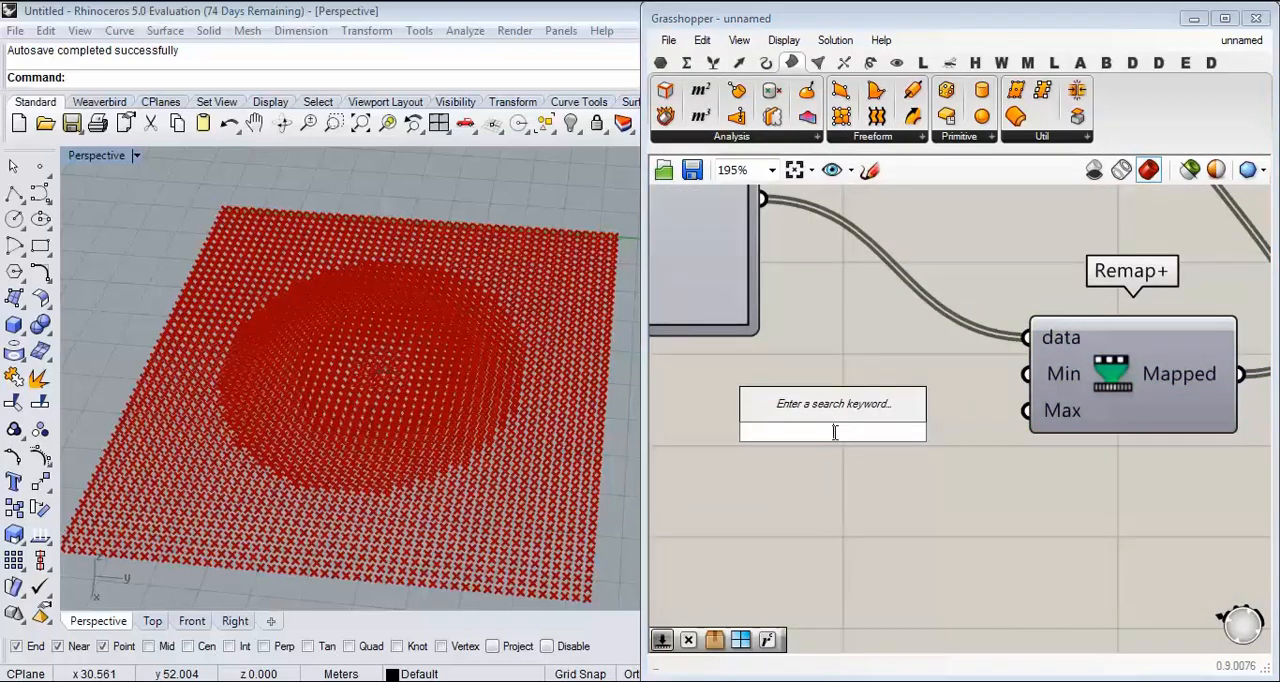
text(10.55)
key(Return)
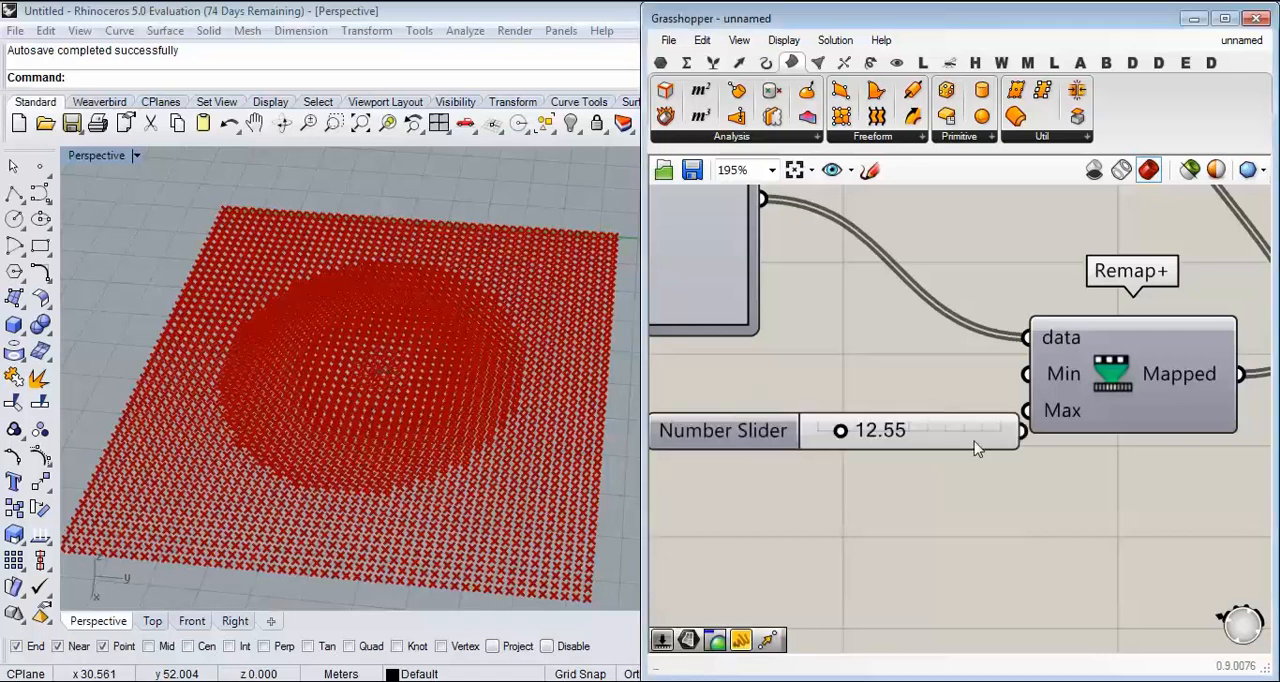
Step: Duplicate the 12.55 slider and connect the two sliders to the Min and Max inputs of the second Remap+
alt+drag(920, 412, 903, 470)
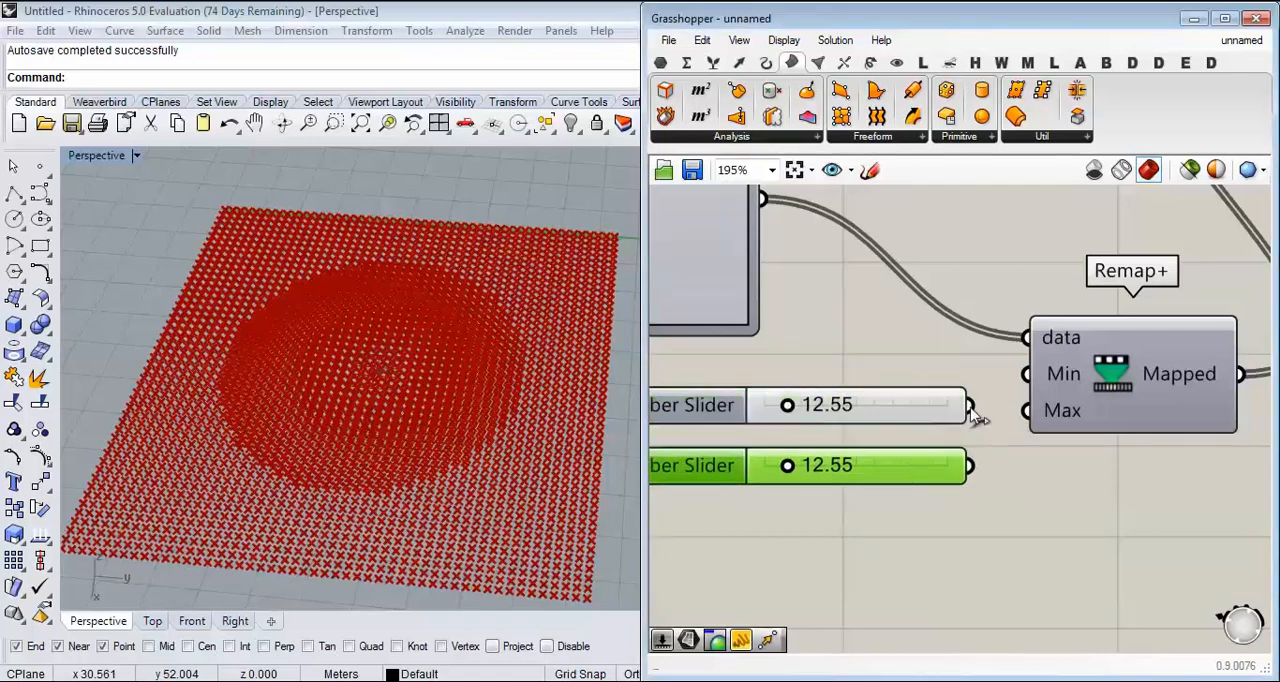
drag(970, 406, 1026, 374)
drag(1018, 430, 1018, 428)
Step: Set the Max slider to 0.00 and the Min slider to 20.23 to raise the circle of points into a peak
right_drag(443, 494, 413, 369)
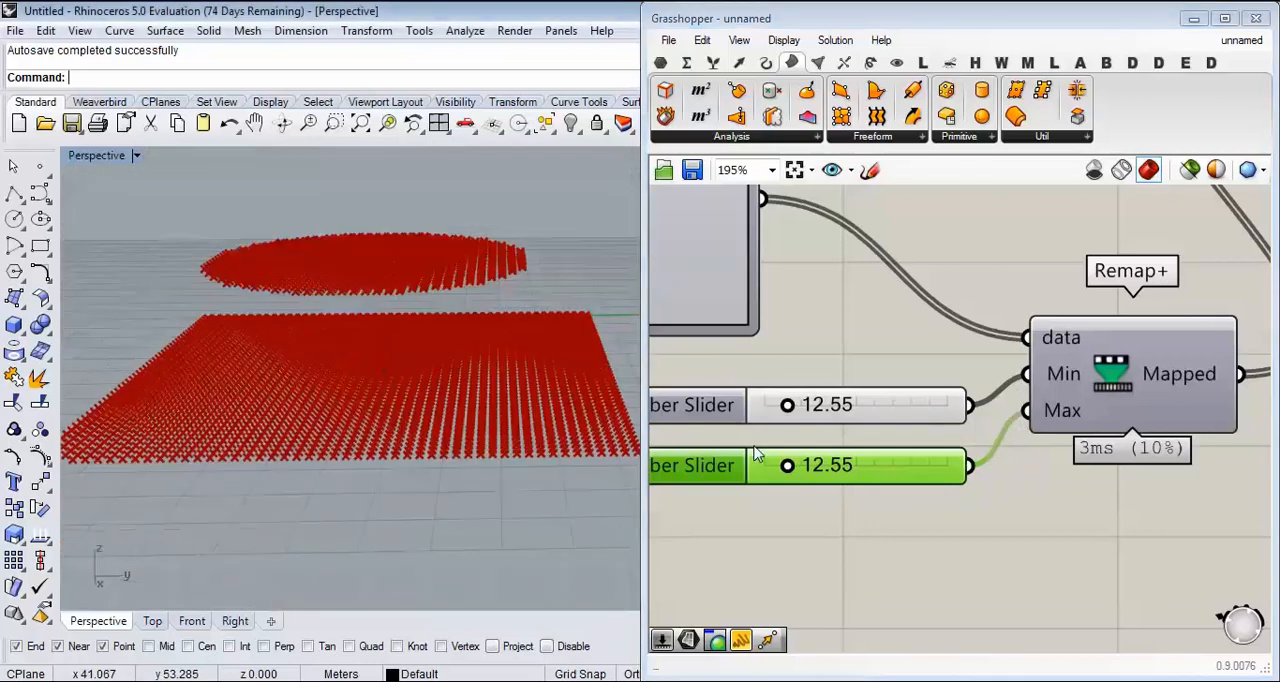
drag(792, 470, 766, 471)
drag(790, 405, 808, 410)
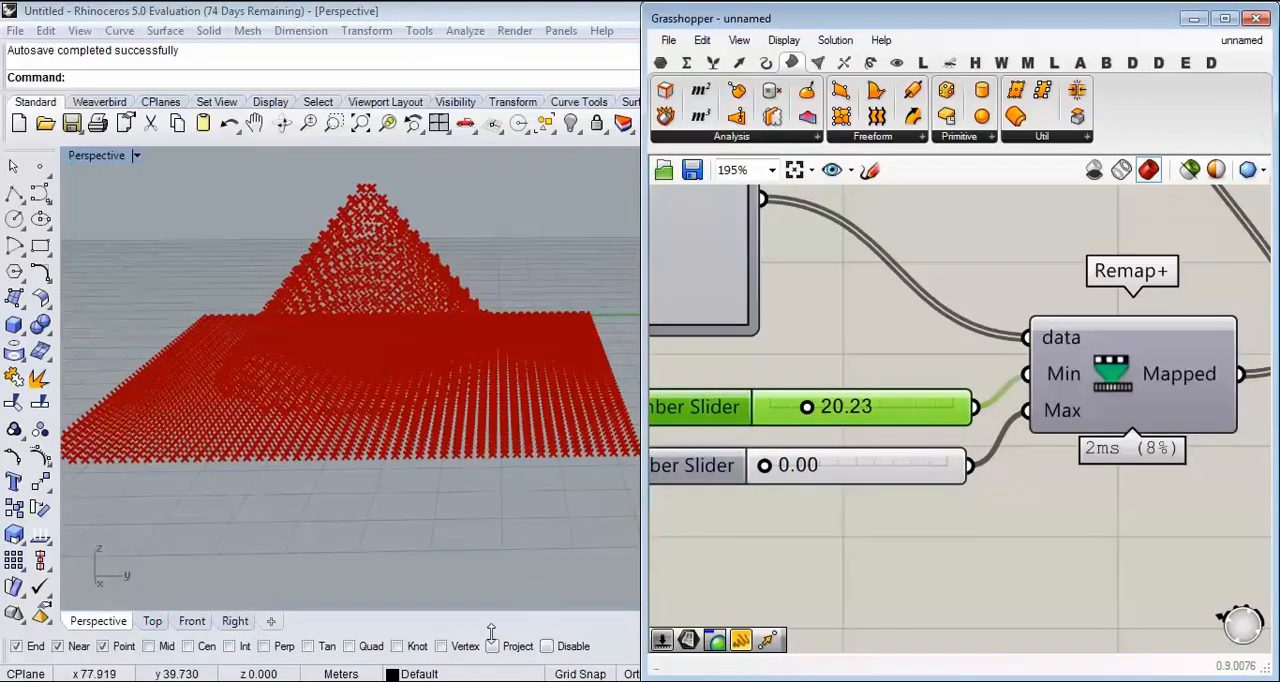
Step: Check the contour table reference photo in KMPlayer, return to Rhino and inspect the raised points from several angles
key(alt+Tab)
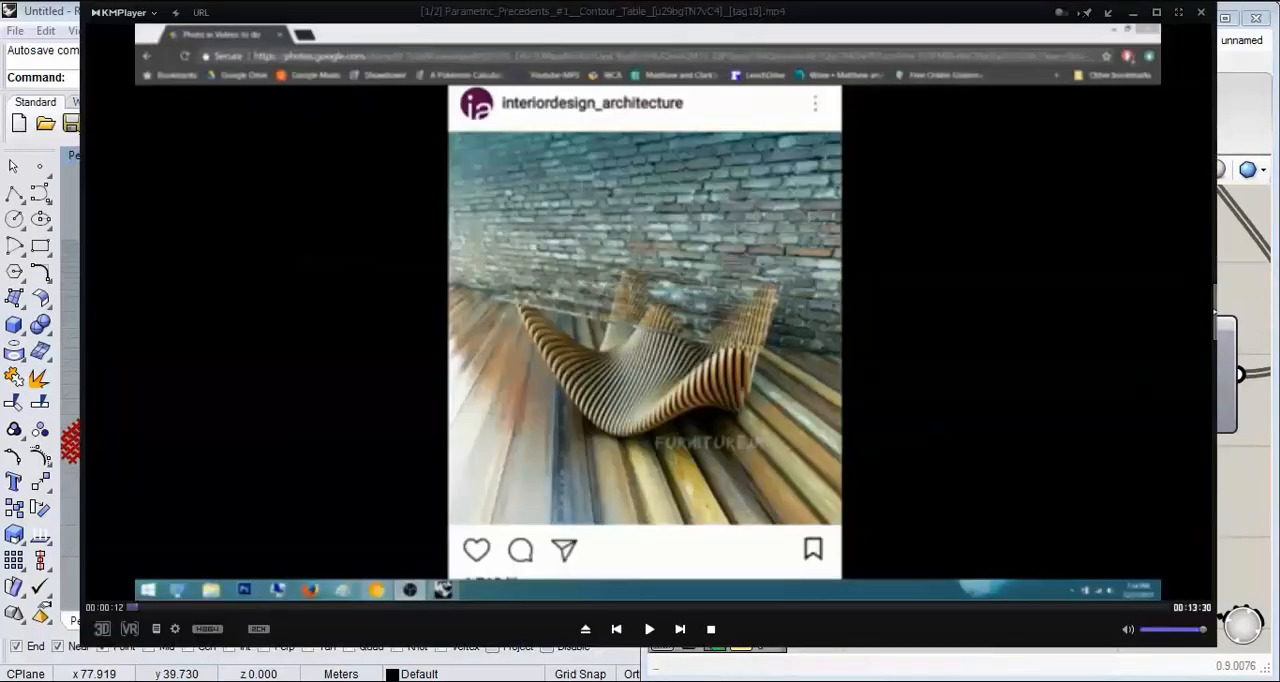
key(alt+Tab)
right_drag(498, 409, 375, 482)
scroll(375, 482, down, 7)
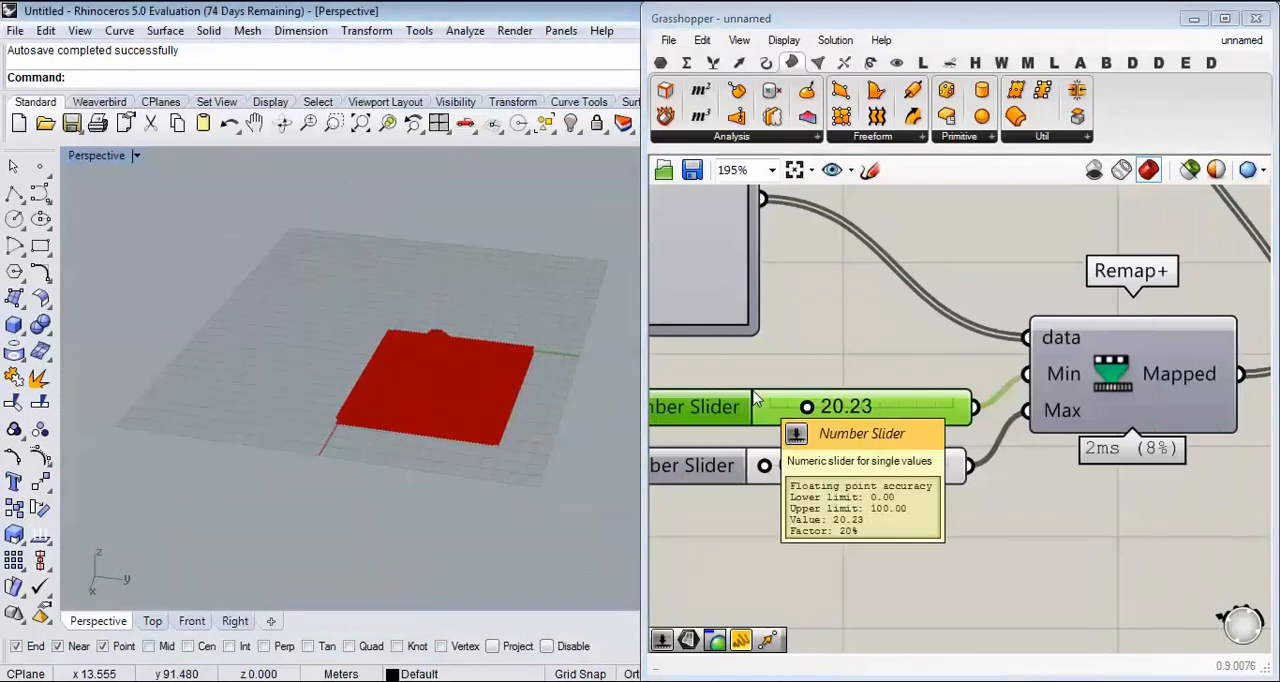
right_drag(478, 408, 466, 337)
scroll(462, 407, up, 8)
right_drag(460, 408, 400, 480)
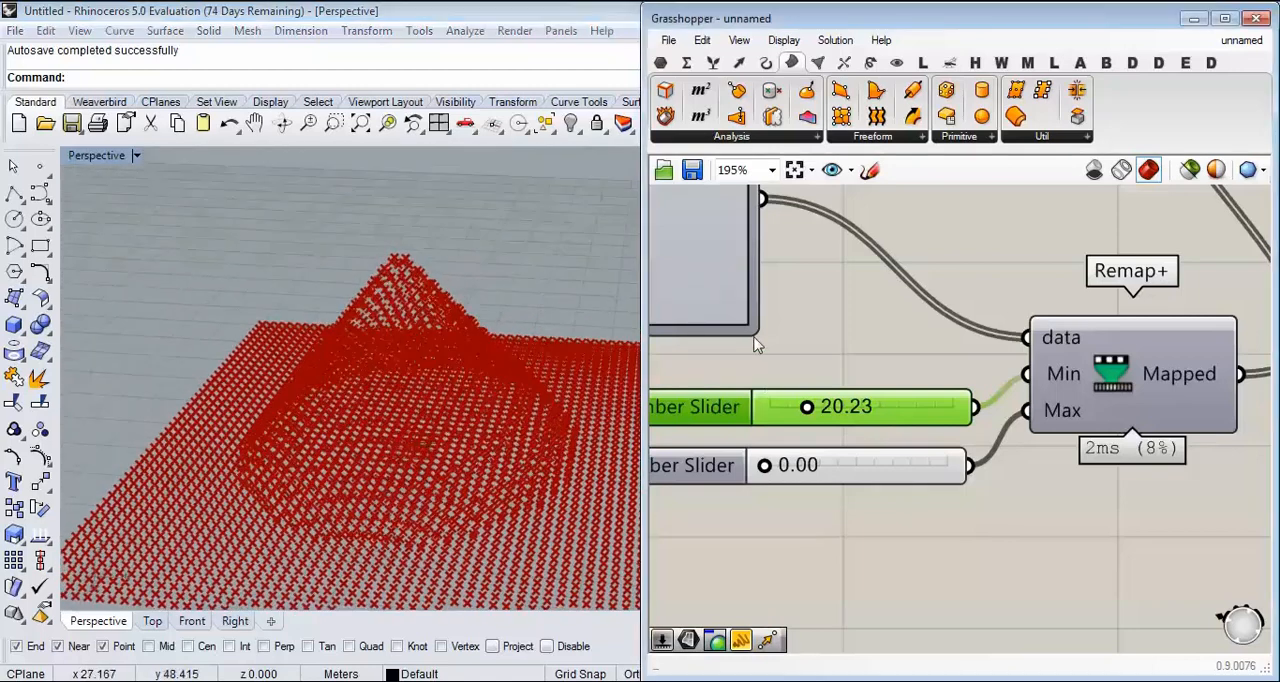
Step: Set the Graph Mapper's graph type to Bezier and adjust its handles to shape a rising curve
scroll(756, 345, down, 3)
scroll(840, 323, up, 3)
right_click(838, 314)
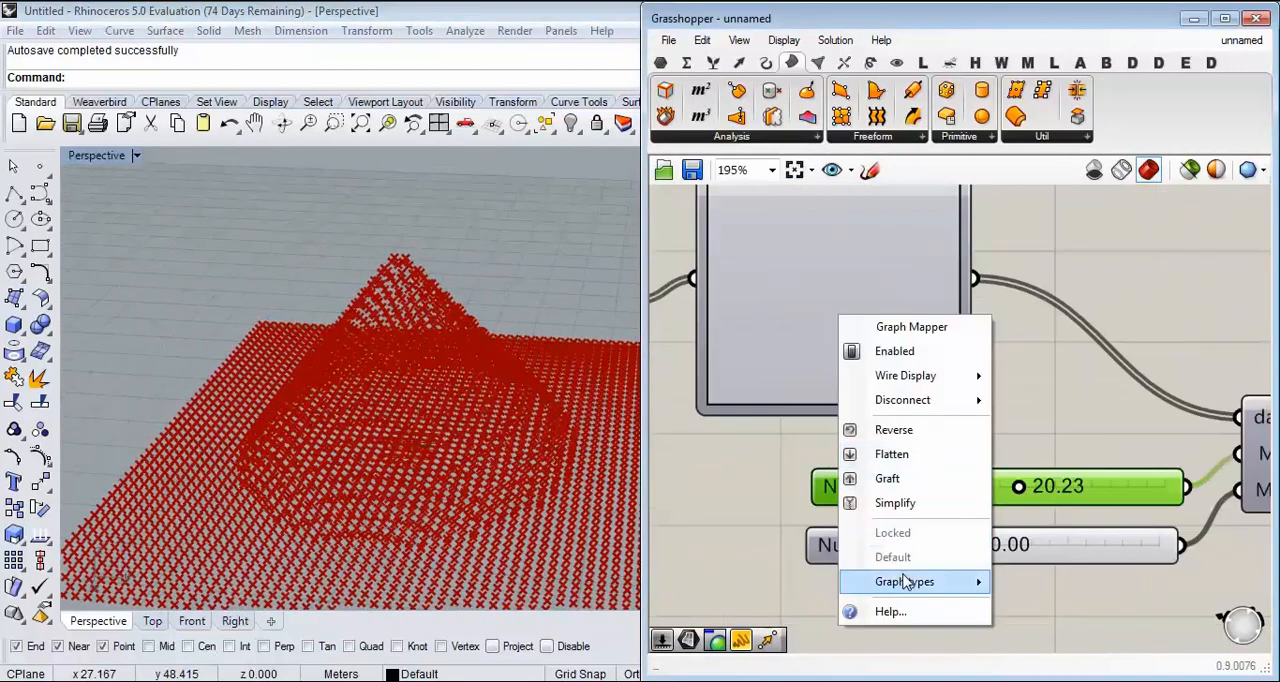
mouse_move(905, 581)
click(1037, 460)
drag(815, 432, 915, 421)
drag(940, 313, 850, 253)
drag(905, 412, 863, 387)
Step: Fine-tune the Bezier handles to make the central peak steeper, checking the points in the Front and Perspective views
right_drag(457, 434, 474, 316)
click(192, 621)
scroll(191, 428, down, 3)
scroll(428, 392, up, 5)
mouse_move(870, 397)
mouse_down()
mouse_move(896, 424)
mouse_move(841, 390)
mouse_move(854, 405)
mouse_up()
mouse_move(851, 262)
mouse_down()
mouse_move(905, 315)
mouse_move(857, 290)
mouse_move(838, 258)
mouse_up()
click(112, 627)
right_drag(460, 452, 275, 540)
scroll(972, 345, down, 5)
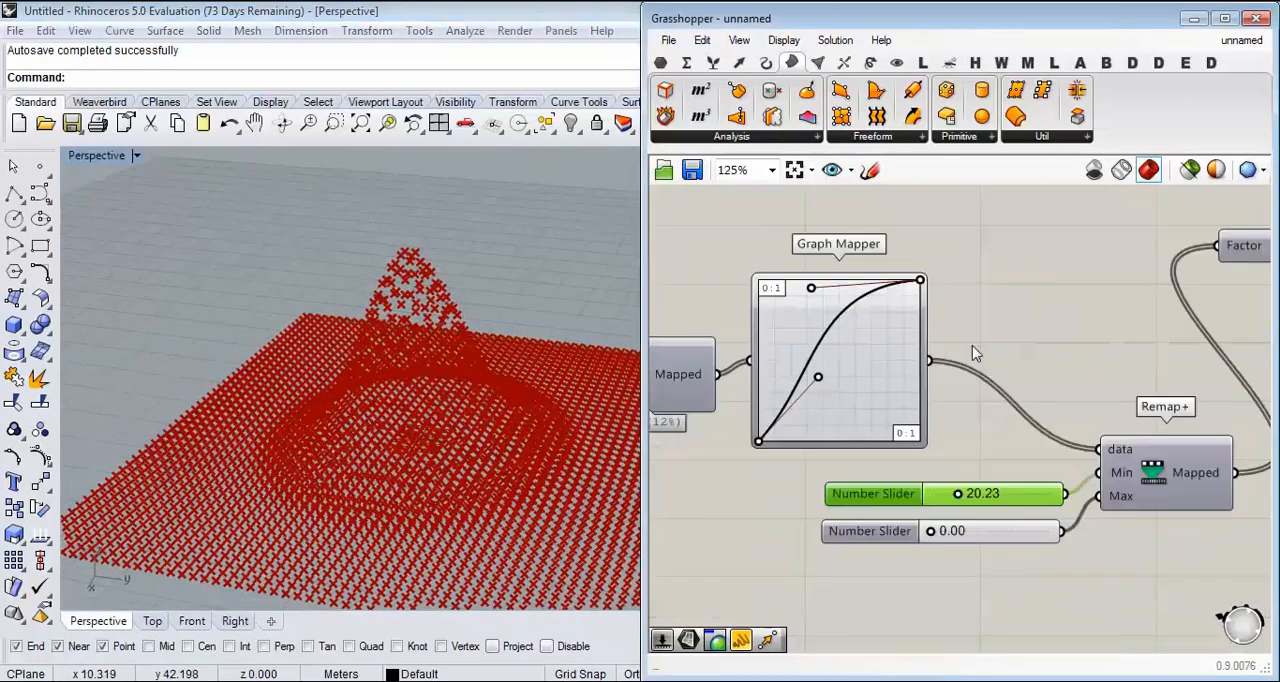
Step: Turn off the preview of the Point component that feeds the List B chain
right_drag(731, 290, 823, 352)
right_drag(762, 314, 868, 342)
click(791, 353)
right_click(819, 255)
click(860, 300)
click(860, 305)
right_drag(436, 478, 420, 430)
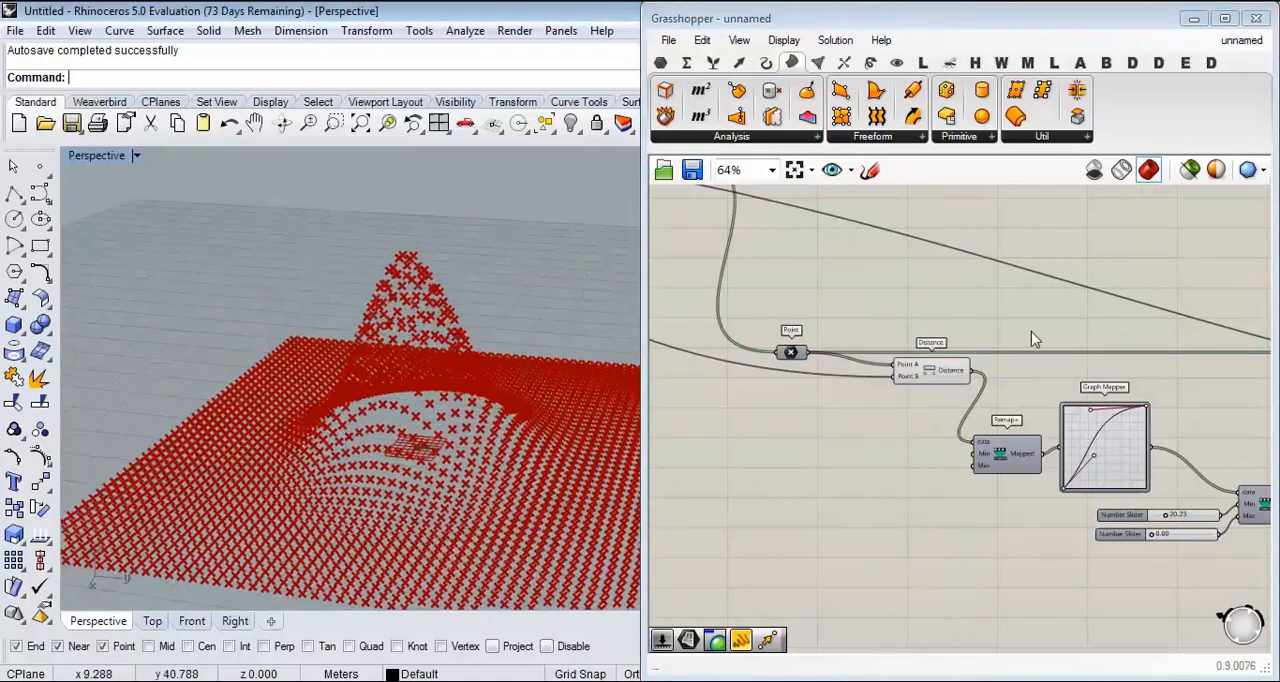
Step: Examine the definition from the contouring components back to the List A and List B outputs
scroll(1031, 334, down, 5)
right_drag(1108, 381, 811, 410)
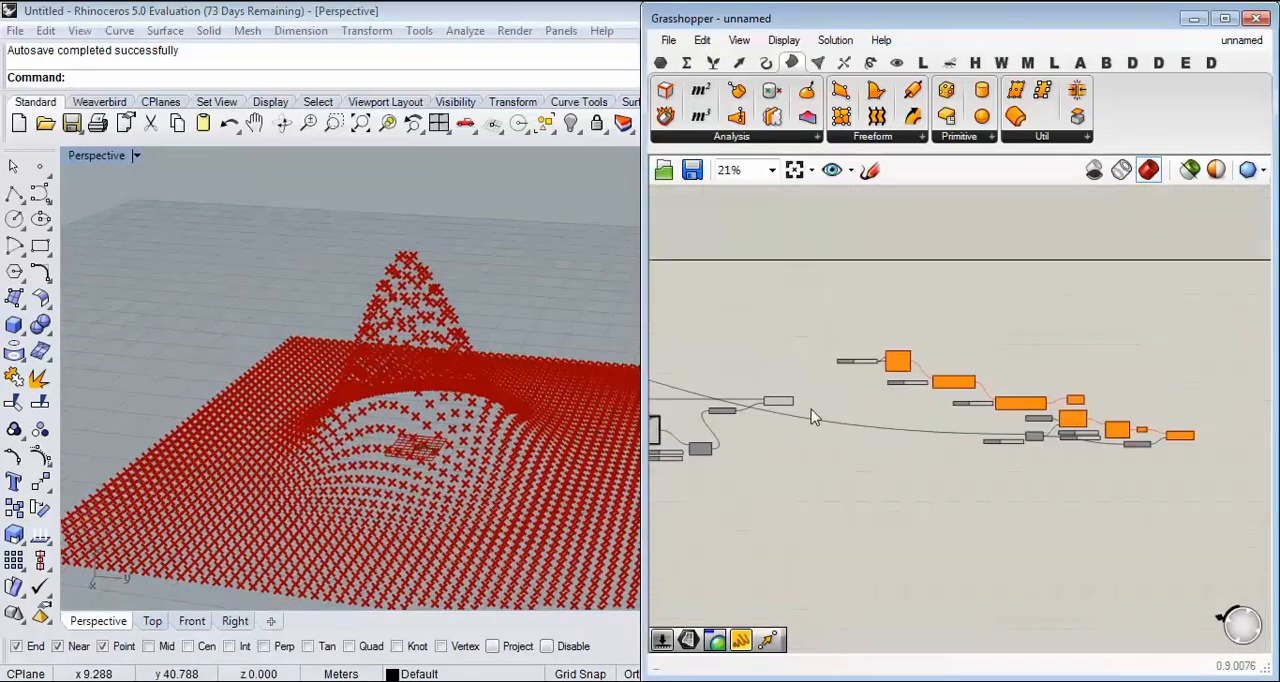
drag(1223, 310, 896, 450)
drag(898, 361, 1117, 352)
click(917, 355)
right_drag(1086, 363, 829, 382)
scroll(829, 382, down, 4)
drag(1051, 342, 739, 525)
drag(843, 387, 1140, 345)
scroll(949, 430, up, 5)
right_drag(690, 398, 971, 421)
scroll(985, 399, up, 3)
right_drag(903, 372, 977, 381)
right_drag(670, 301, 848, 333)
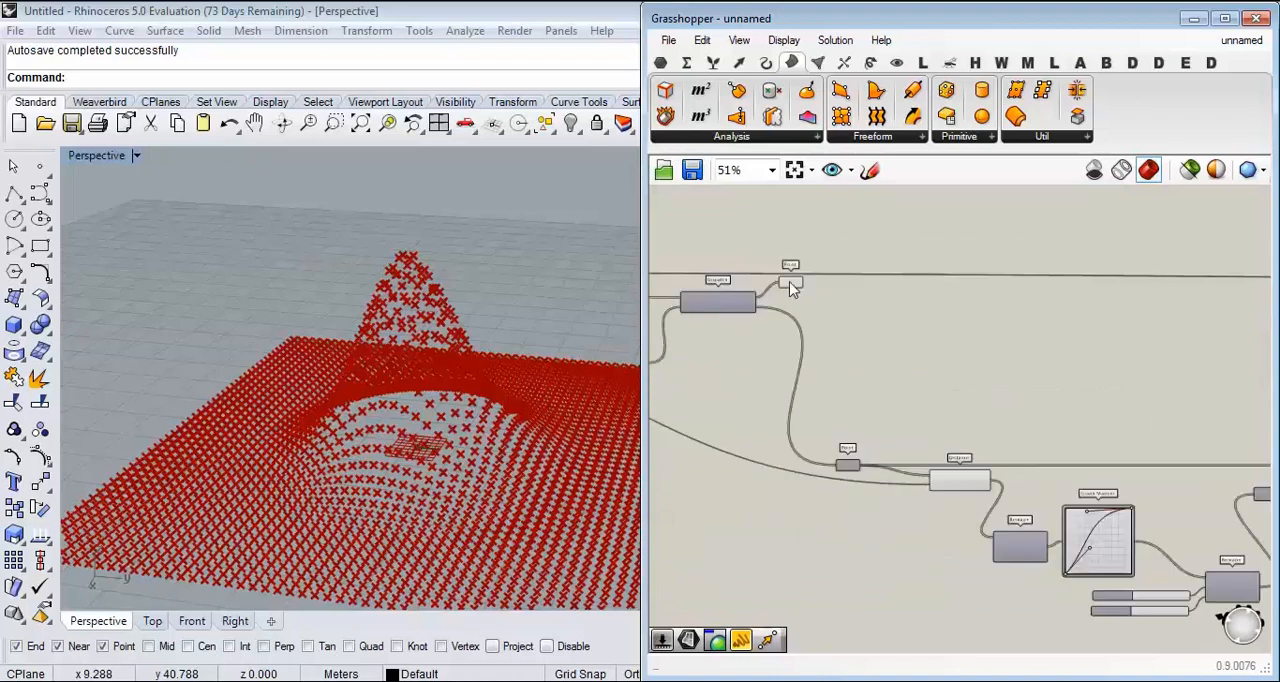
Step: Move the List A Point component into the open canvas area above the Graph Mapper chain
drag(790, 288, 1100, 362)
right_drag(1100, 362, 800, 365)
scroll(965, 360, up, 3)
scroll(1075, 370, down, 2)
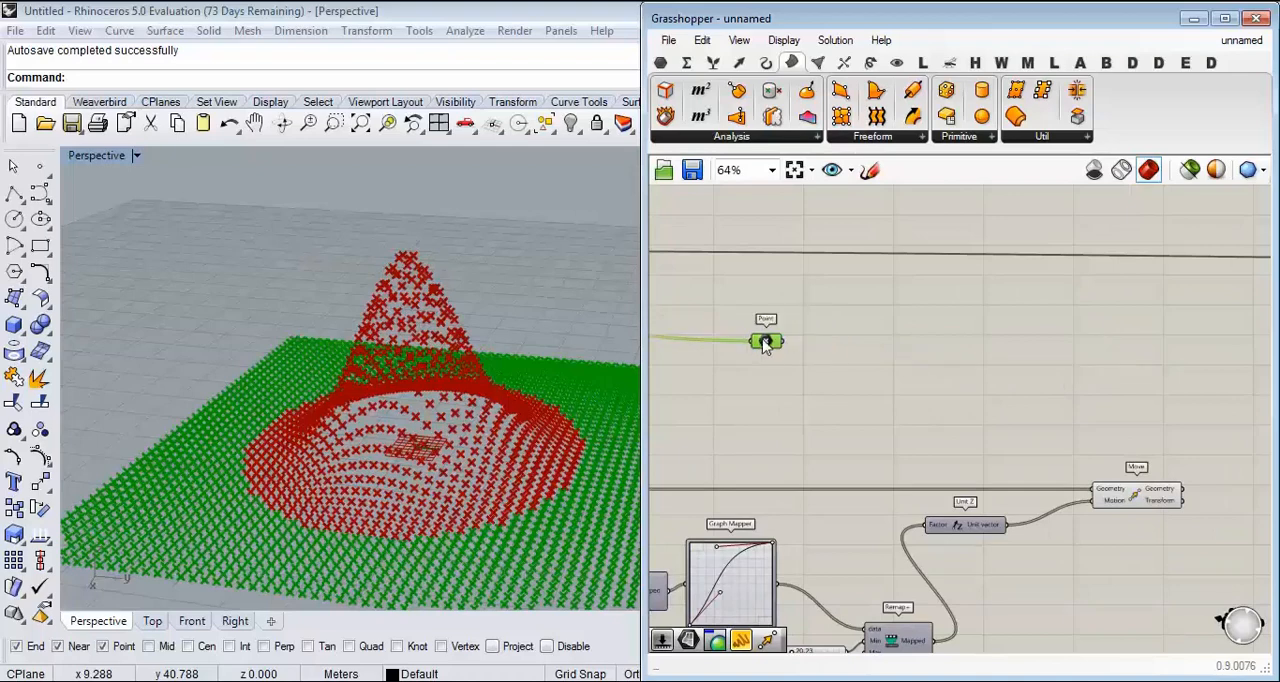
right_drag(765, 344, 950, 335)
right_drag(936, 414, 930, 352)
right_drag(749, 430, 900, 412)
scroll(883, 371, down, 2)
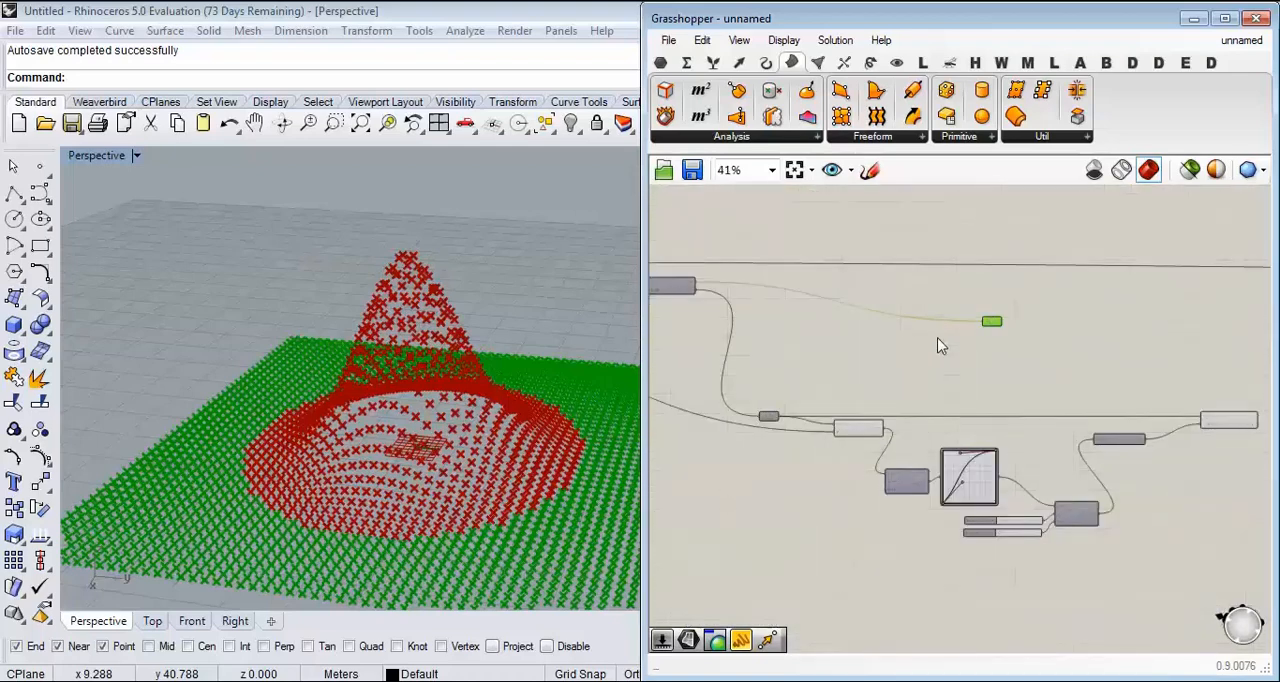
scroll(943, 300, down, 2)
Step: Duplicate the whole Point-to-Move chain above the original and connect List A to the copy
drag(1123, 309, 725, 455)
right_drag(838, 385, 826, 457)
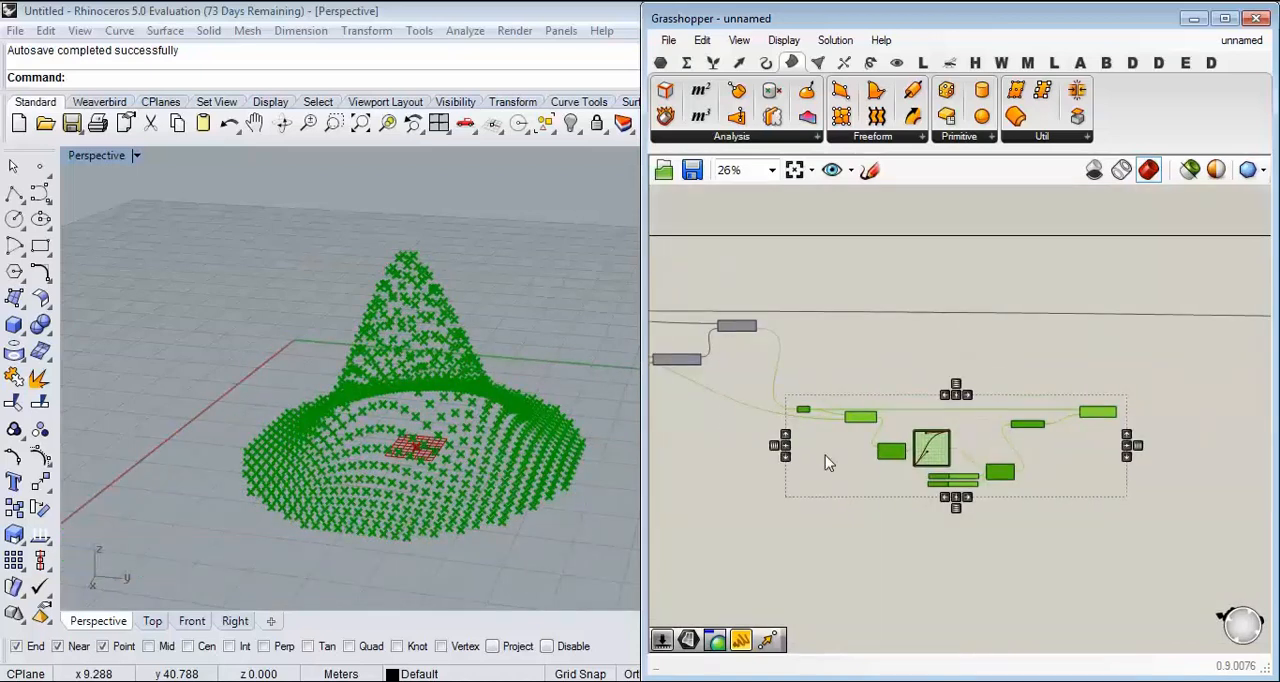
drag(857, 422, 946, 290)
scroll(764, 331, up, 5)
click(770, 338)
scroll(770, 340, up, 4)
drag(868, 290, 955, 280)
Step: Inspect the copied Move component's points in the viewport and compare their edge with the central peak
right_drag(964, 340, 806, 346)
scroll(800, 347, down, 4)
right_drag(995, 378, 800, 345)
right_drag(1160, 450, 952, 365)
scroll(952, 363, down, 3)
scroll(1119, 305, up, 2)
click(1143, 278)
right_drag(400, 405, 290, 264)
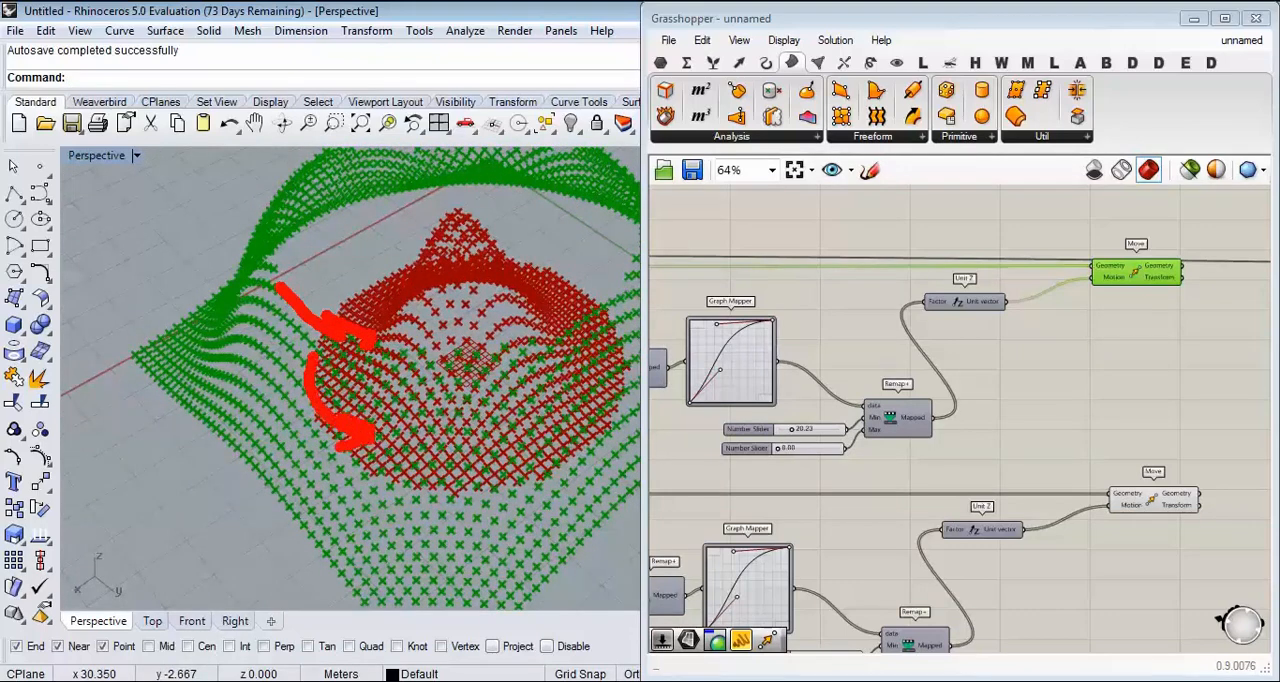
scroll(829, 380, up, 6)
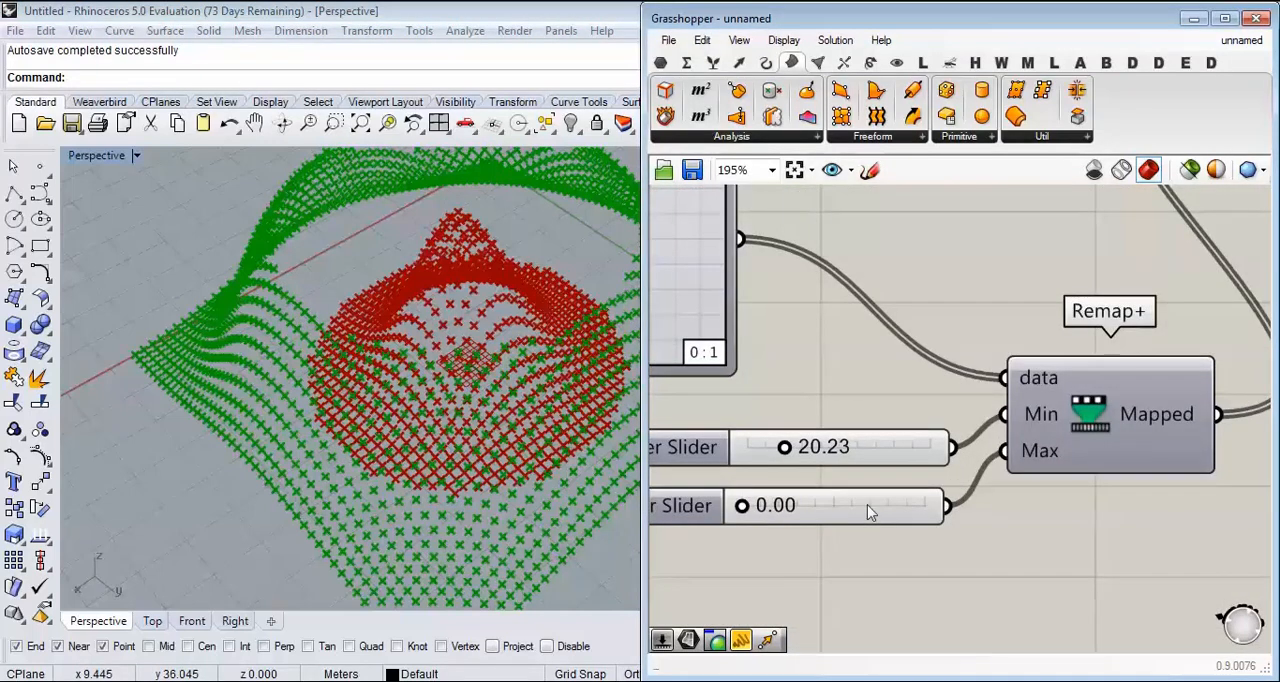
Step: Set the List B chain's Max slider to 1.54 and connect it to the copied Remap+'s Min input
mouse_move(744, 507)
mouse_down()
mouse_move(756, 506)
mouse_move(745, 506)
mouse_up()
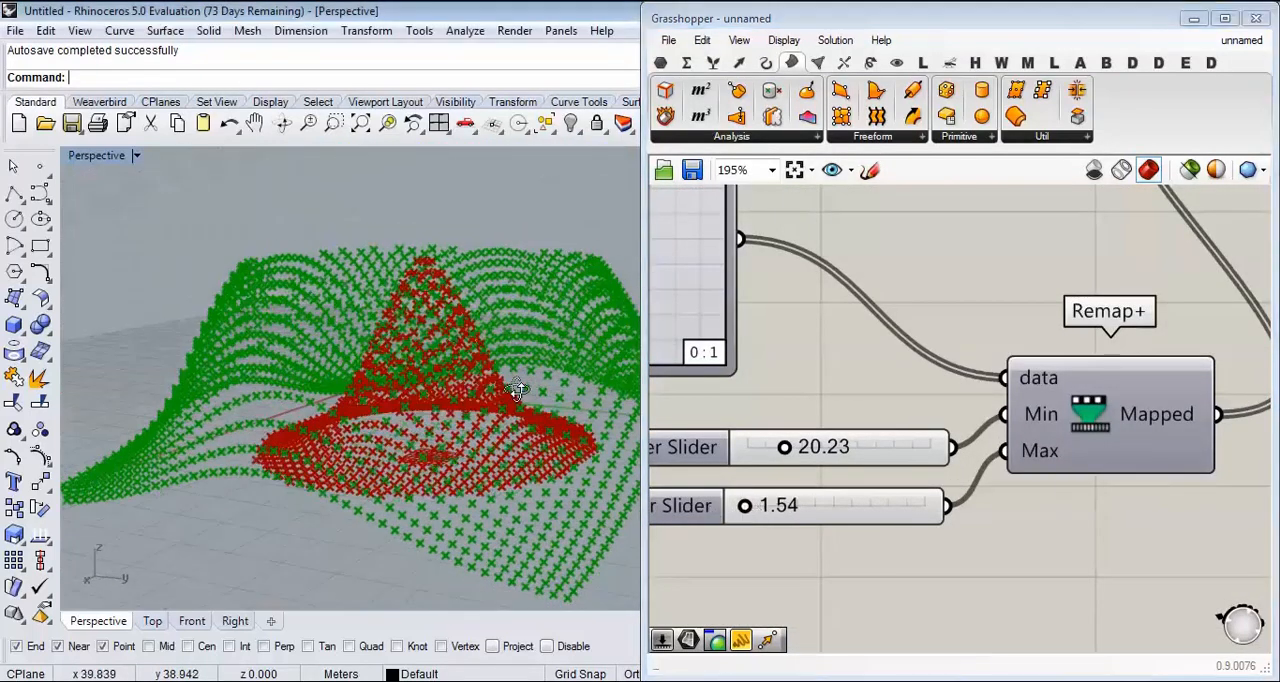
drag(948, 509, 938, 243)
scroll(980, 543, down, 6)
scroll(1014, 334, up, 4)
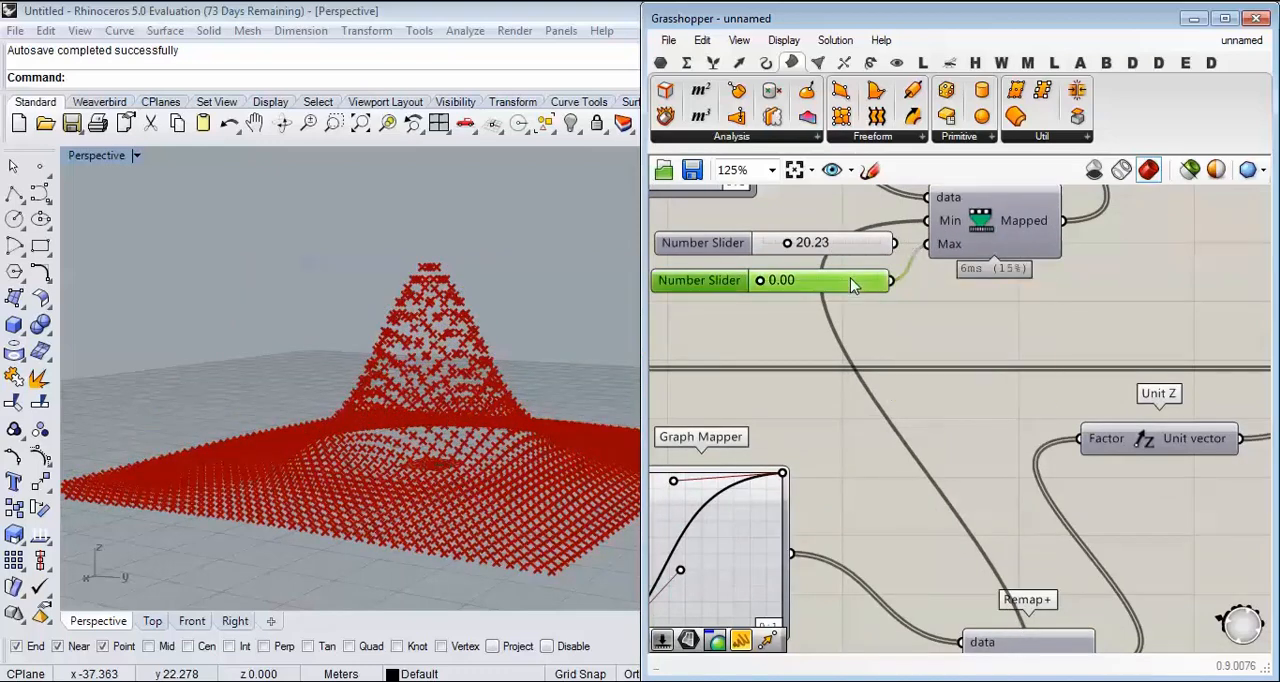
Step: Delete the copied chain's 0.00 slider and connect its 20.23 slider to the Max input of its Remap+
key(Delete)
drag(849, 245, 846, 281)
drag(918, 255, 907, 272)
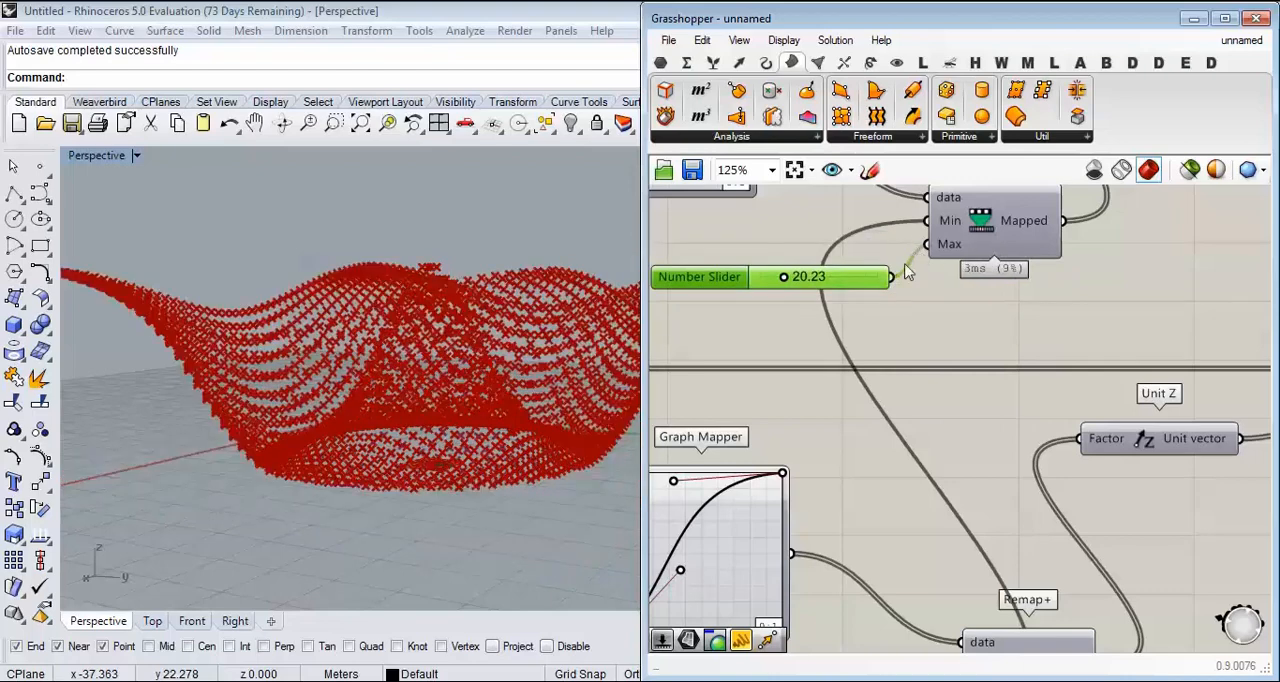
Step: Set the slider on the copied Remap+'s Max input to 19.43, checking the outer points in perspective
drag(785, 279, 775, 281)
right_drag(440, 338, 415, 357)
drag(778, 283, 788, 286)
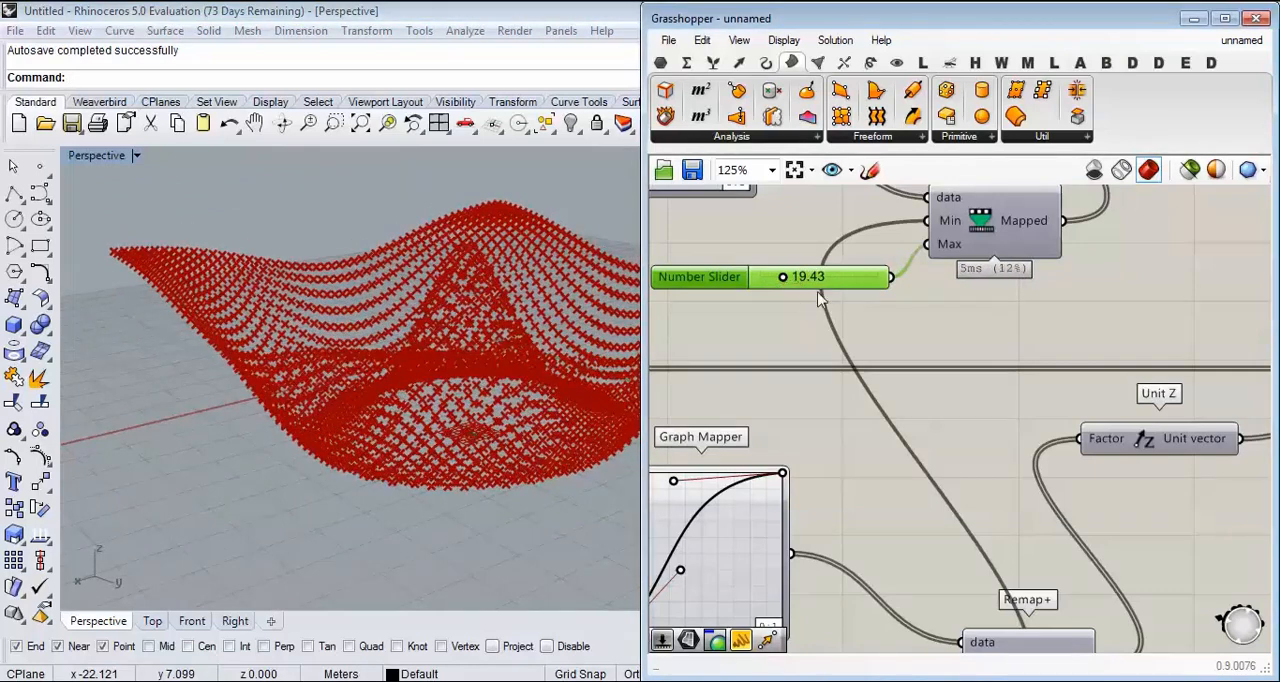
right_drag(443, 308, 512, 306)
Step: Replace the copied chain's slider with the List B Min slider as its Max source, and set the shared slider to 27.19
right_drag(884, 393, 823, 314)
scroll(822, 314, down, 3)
scroll(822, 484, up, 4)
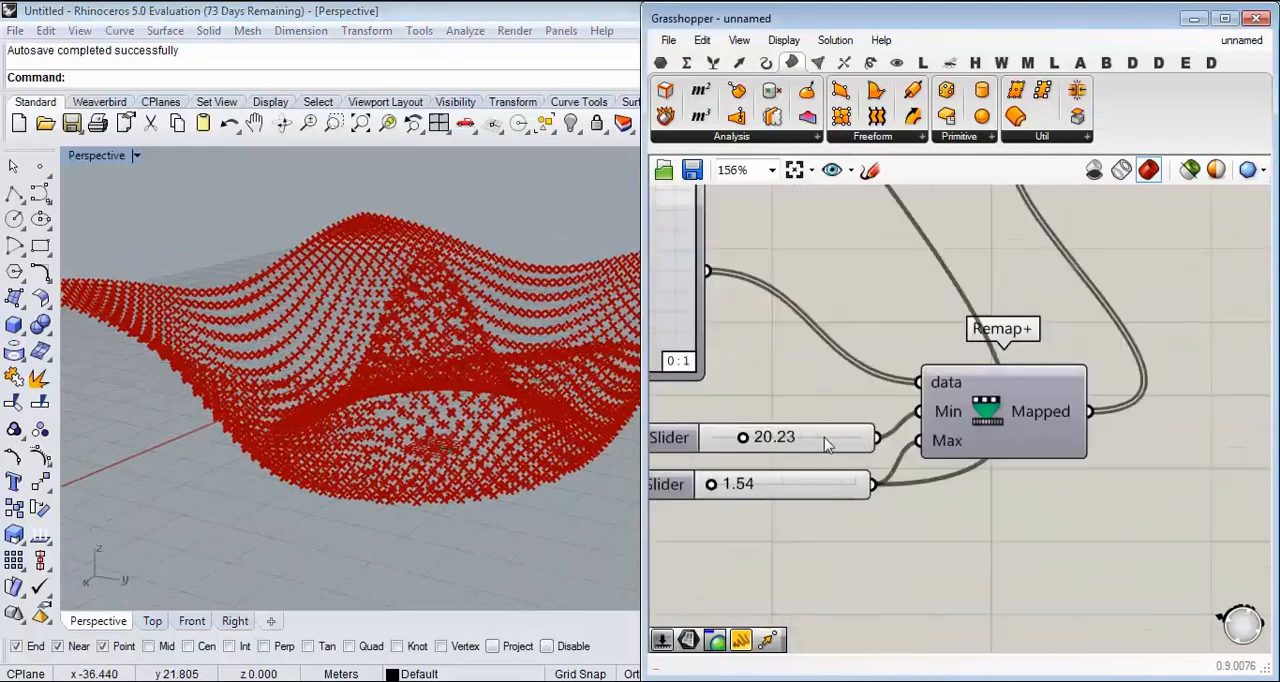
drag(868, 502, 869, 306)
scroll(870, 510, down, 5)
scroll(868, 307, up, 3)
key(Delete)
right_drag(767, 525, 901, 365)
mouse_move(891, 524)
mouse_down()
mouse_move(903, 525)
mouse_move(880, 525)
mouse_move(910, 531)
mouse_up()
right_drag(430, 400, 421, 309)
scroll(437, 290, down, 2)
right_drag(896, 359, 912, 348)
Step: Reshape the copied Graph Mapper's Bezier into an S-curve by pulling its start handle down and outward
scroll(912, 348, down, 4)
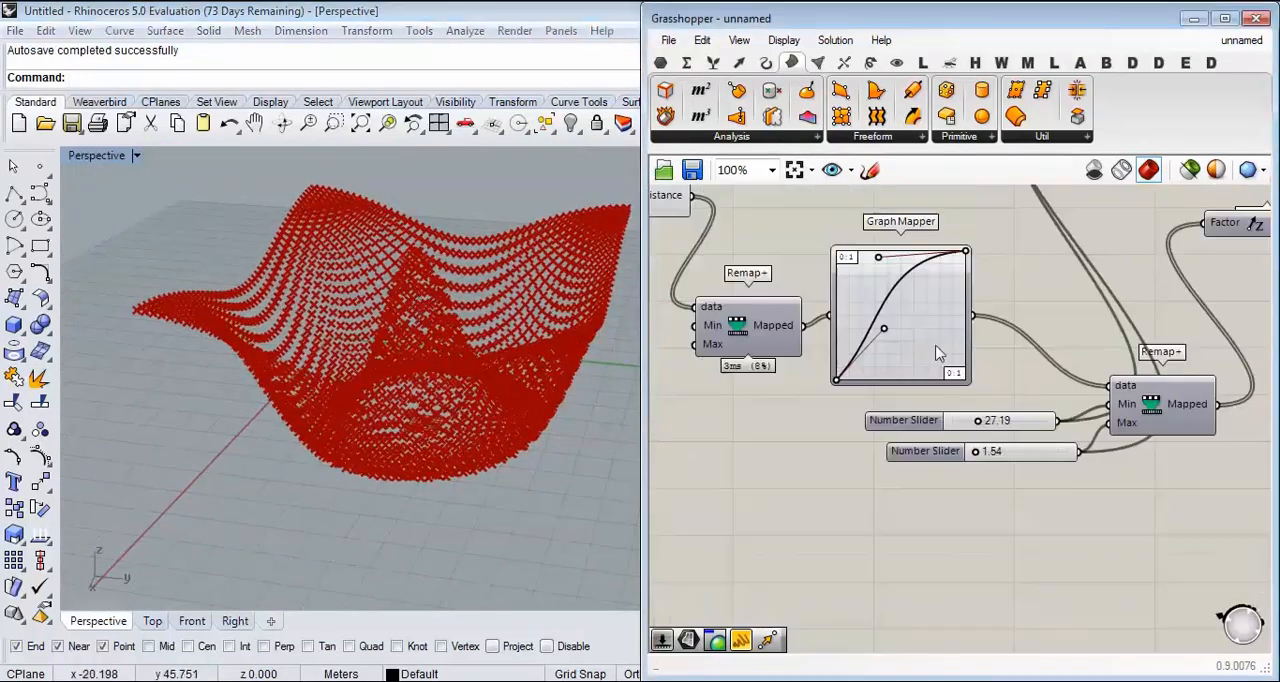
scroll(910, 395, up, 3)
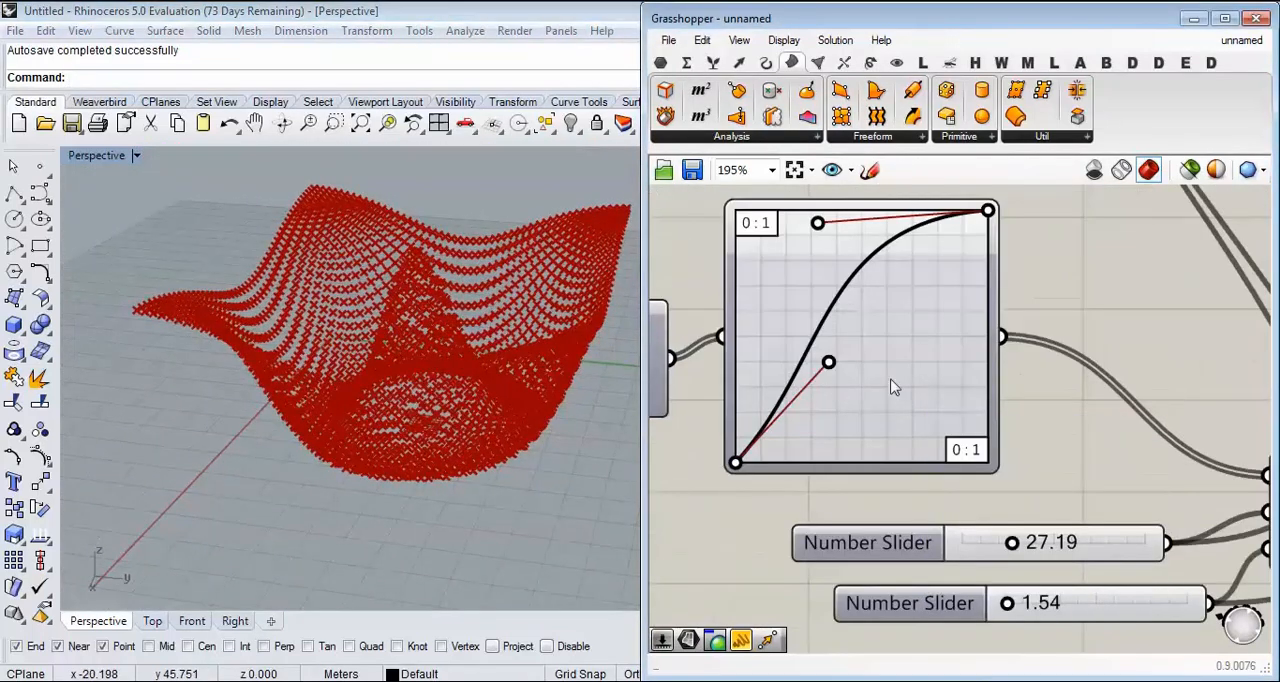
scroll(300, 362, up, 2)
drag(827, 363, 779, 351)
click(952, 418)
right_drag(1042, 370, 1005, 490)
click(1012, 356)
scroll(1012, 356, down, 3)
scroll(984, 475, down, 2)
scroll(980, 474, up, 6)
drag(951, 417, 1043, 542)
right_drag(415, 400, 600, 360)
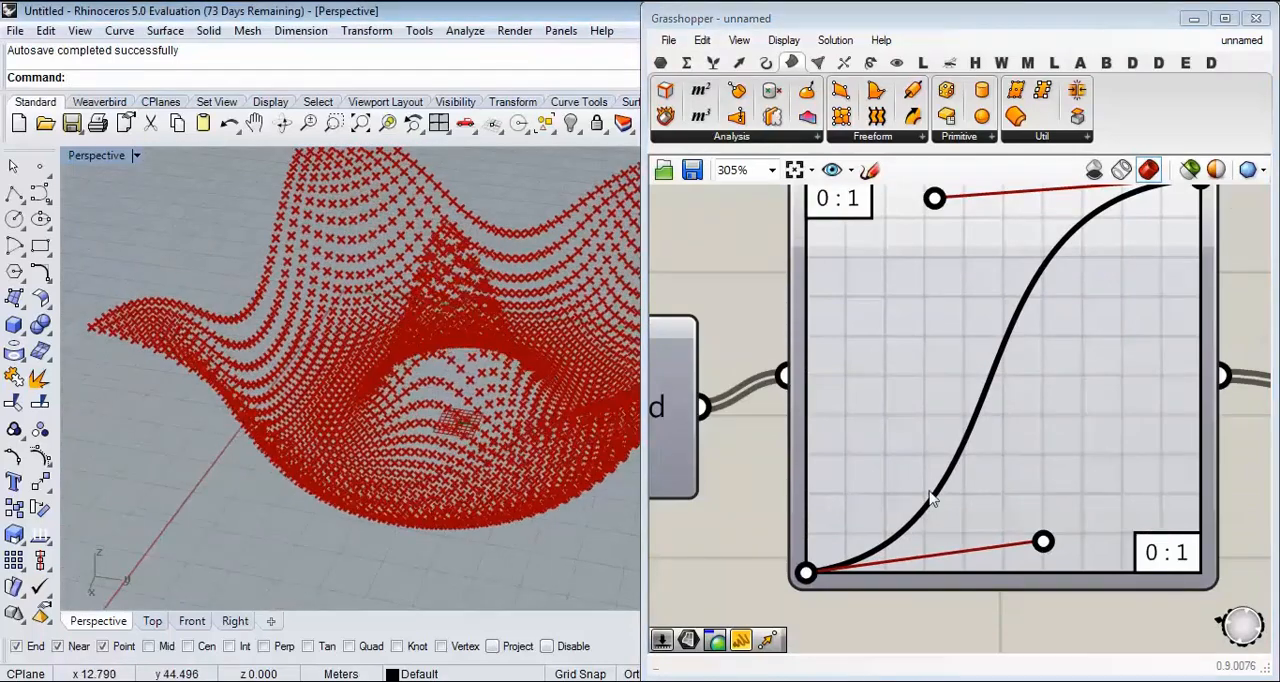
Step: Refine the copied Graph Mapper's handles for a flatter start, and check the outer points from the side
drag(1043, 543, 1011, 532)
right_drag(902, 254, 905, 360)
mouse_move(937, 305)
mouse_down()
mouse_move(1054, 391)
mouse_move(903, 283)
mouse_move(941, 286)
mouse_up()
right_drag(1005, 498, 968, 421)
drag(985, 564, 1089, 590)
right_drag(480, 410, 430, 340)
scroll(891, 334, down, 7)
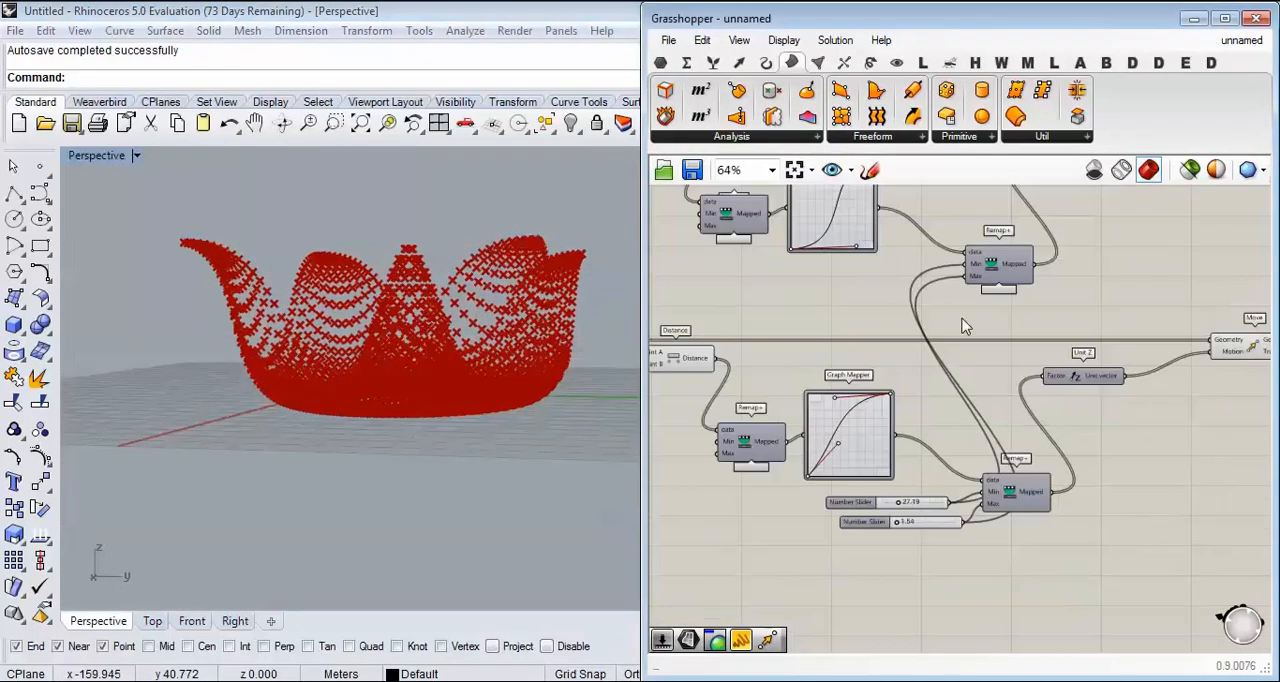
Step: Move the two shared sliders between the chains and set them to 20.23 and 2.05
drag(922, 537, 861, 312)
click(871, 266)
scroll(859, 294, up, 6)
mouse_move(724, 342)
mouse_down()
mouse_move(751, 342)
mouse_move(705, 342)
mouse_up()
mouse_move(716, 418)
mouse_down()
mouse_move(809, 422)
mouse_move(710, 425)
mouse_up()
right_drag(447, 305, 388, 432)
scroll(388, 435, up, 5)
drag(713, 421, 719, 423)
Step: Inspect the transition between the inner and outer points, and set the shared height slider to 21.46
right_drag(431, 471, 271, 470)
scroll(323, 368, up, 5)
scroll(270, 470, up, 3)
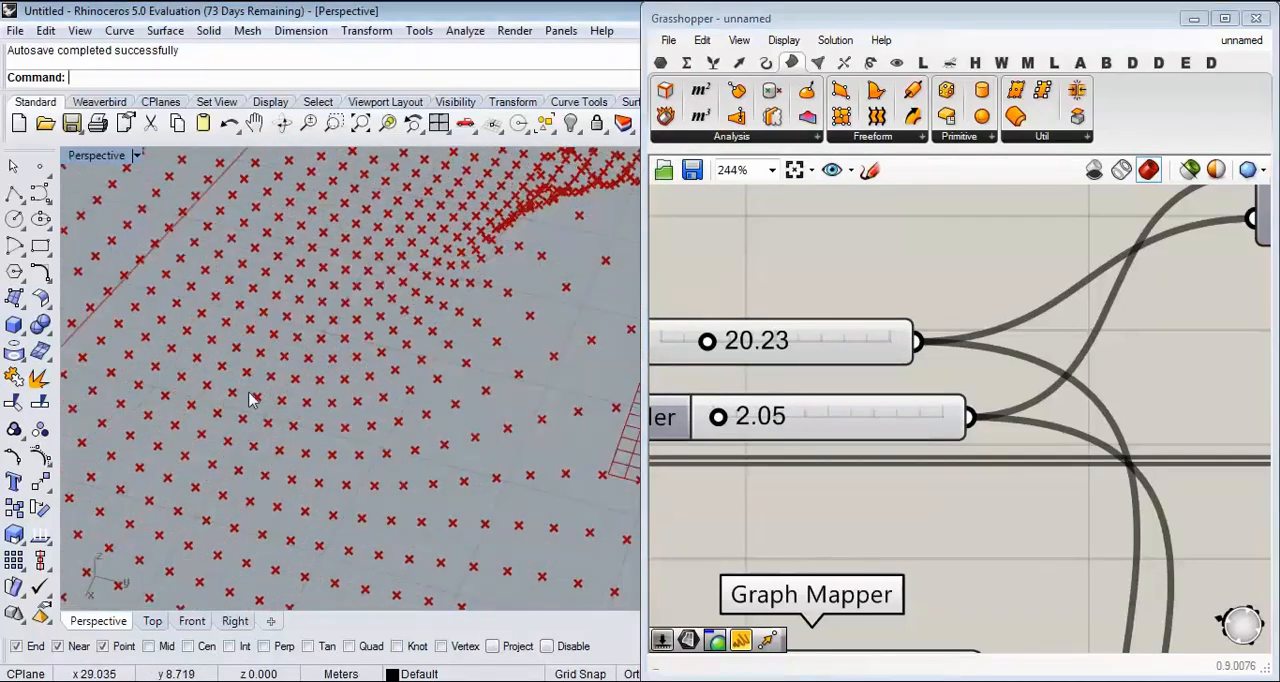
right_drag(418, 253, 348, 385)
scroll(310, 392, down, 10)
scroll(347, 433, up, 6)
scroll(372, 308, down, 5)
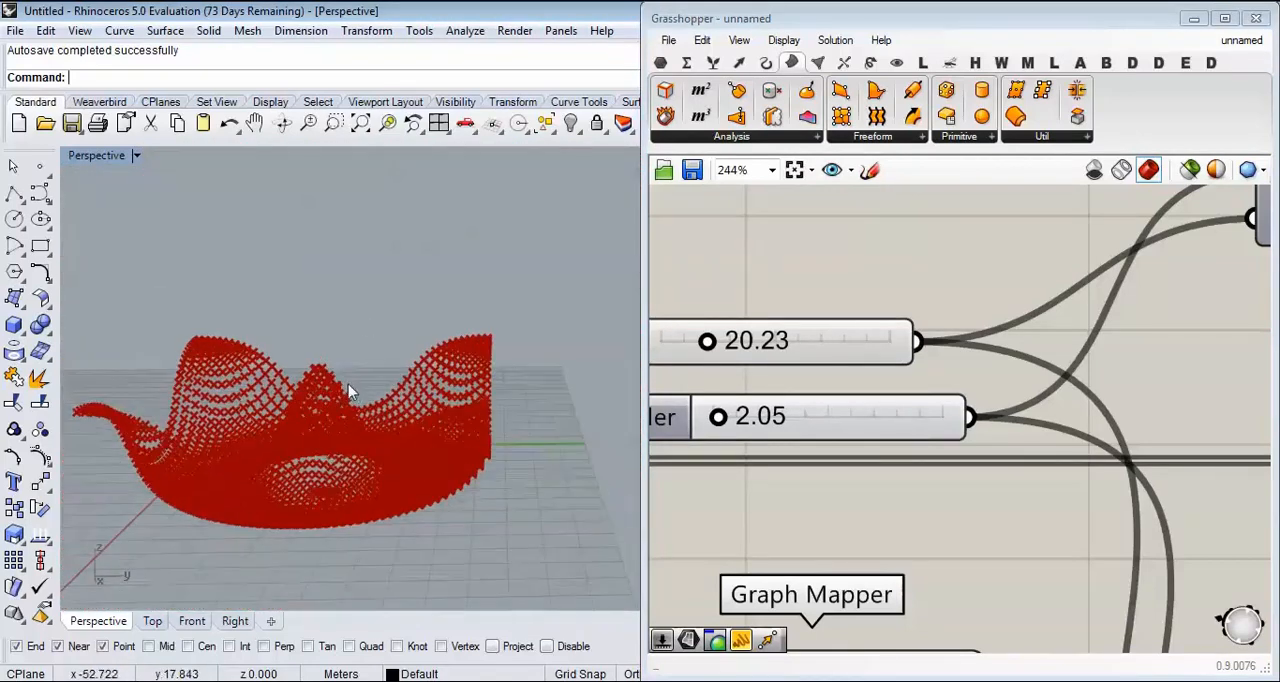
mouse_move(707, 341)
mouse_down()
mouse_move(722, 341)
mouse_move(711, 341)
mouse_up()
right_drag(380, 380, 349, 366)
scroll(343, 400, up, 8)
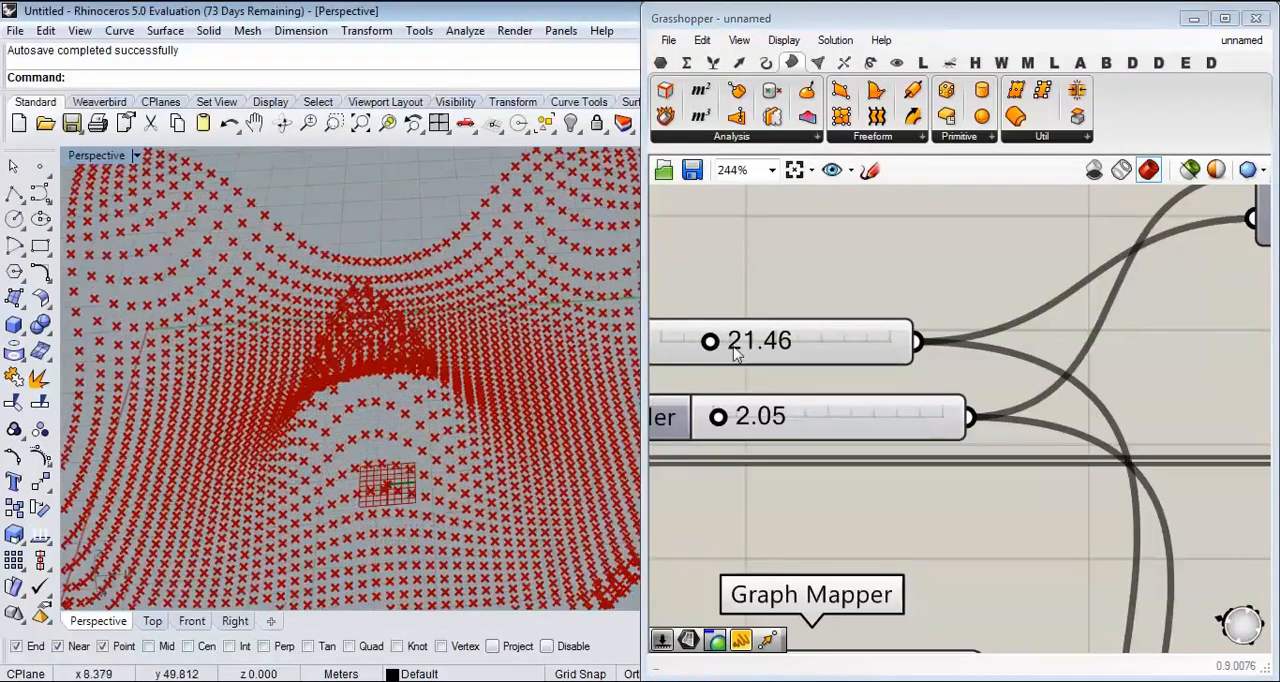
Step: Place the two Move components close together, one above the other, in the open area
scroll(870, 347, down, 5)
right_drag(1090, 327, 905, 349)
right_drag(1012, 246, 939, 367)
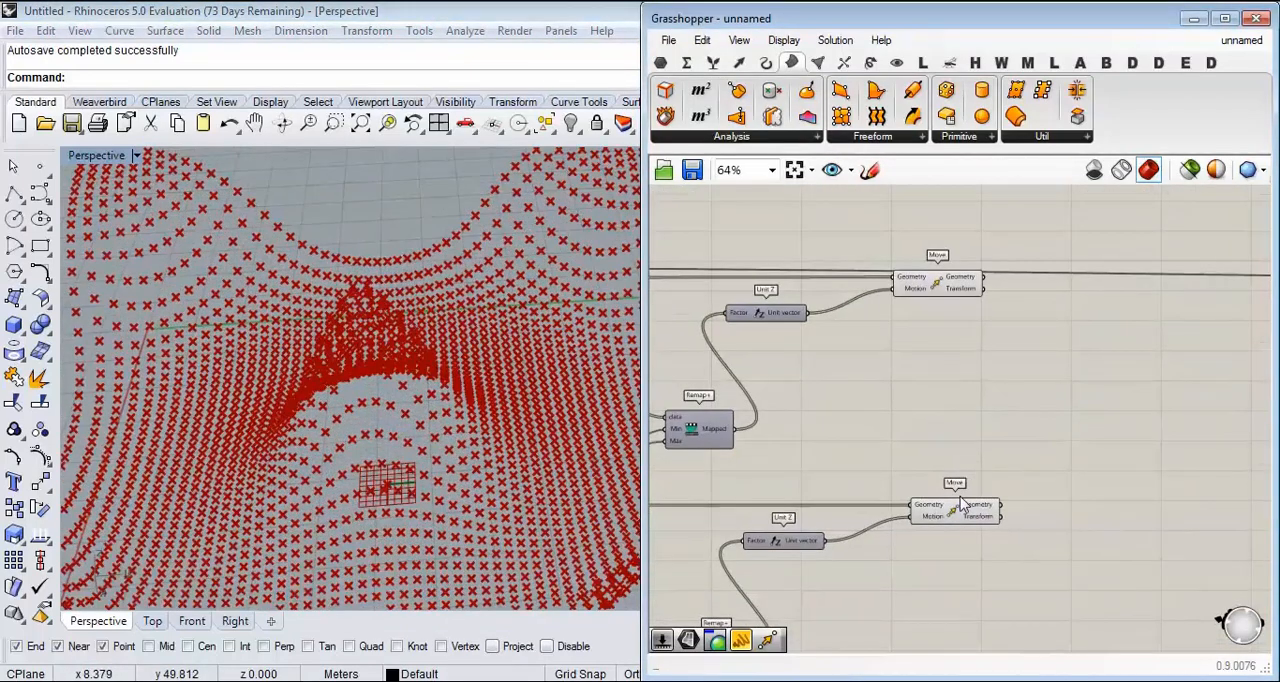
drag(962, 504, 958, 393)
drag(937, 281, 965, 355)
right_drag(1129, 408, 937, 391)
scroll(937, 391, up, 3)
right_drag(732, 330, 901, 310)
click(795, 288)
click(796, 353)
click(917, 354)
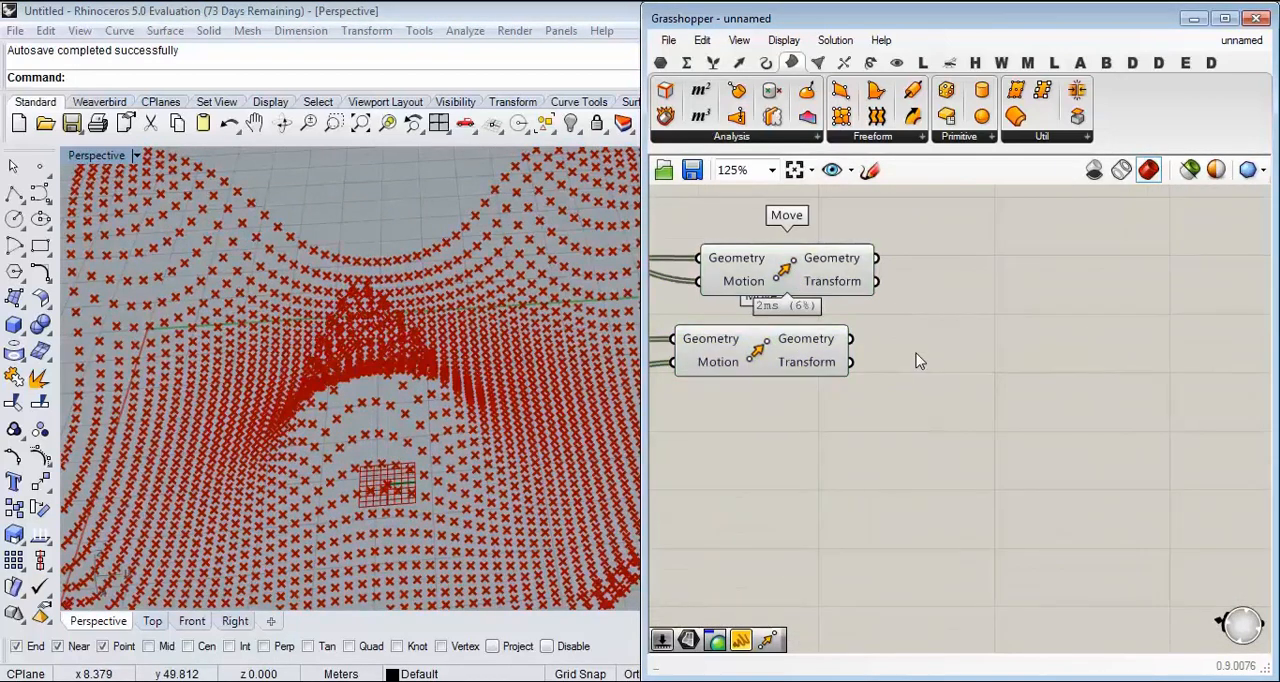
Step: Examine the downstream contour components and the gap between them and the two Move components
scroll(1000, 349, down, 5)
right_drag(1087, 372, 840, 364)
right_drag(1230, 354, 785, 385)
right_drag(1175, 367, 844, 376)
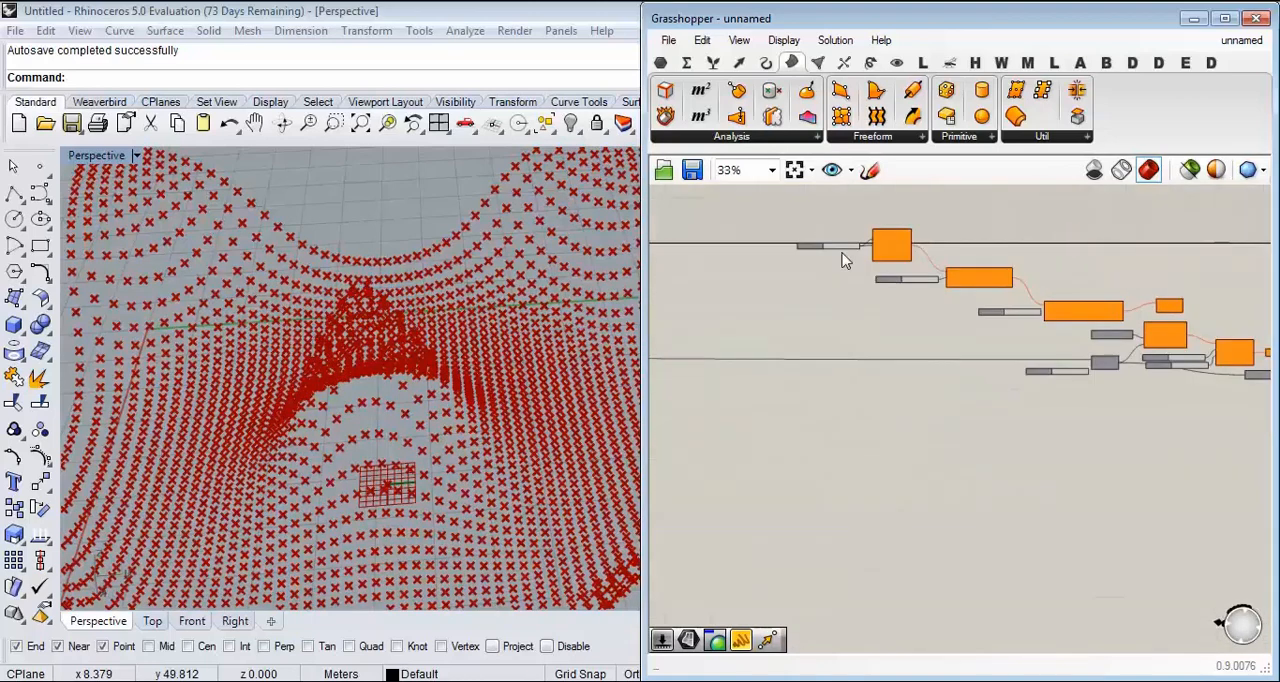
scroll(886, 240, up, 7)
right_drag(894, 248, 940, 259)
scroll(950, 345, down, 12)
right_drag(945, 371, 1090, 368)
right_drag(753, 380, 904, 380)
scroll(905, 383, up, 14)
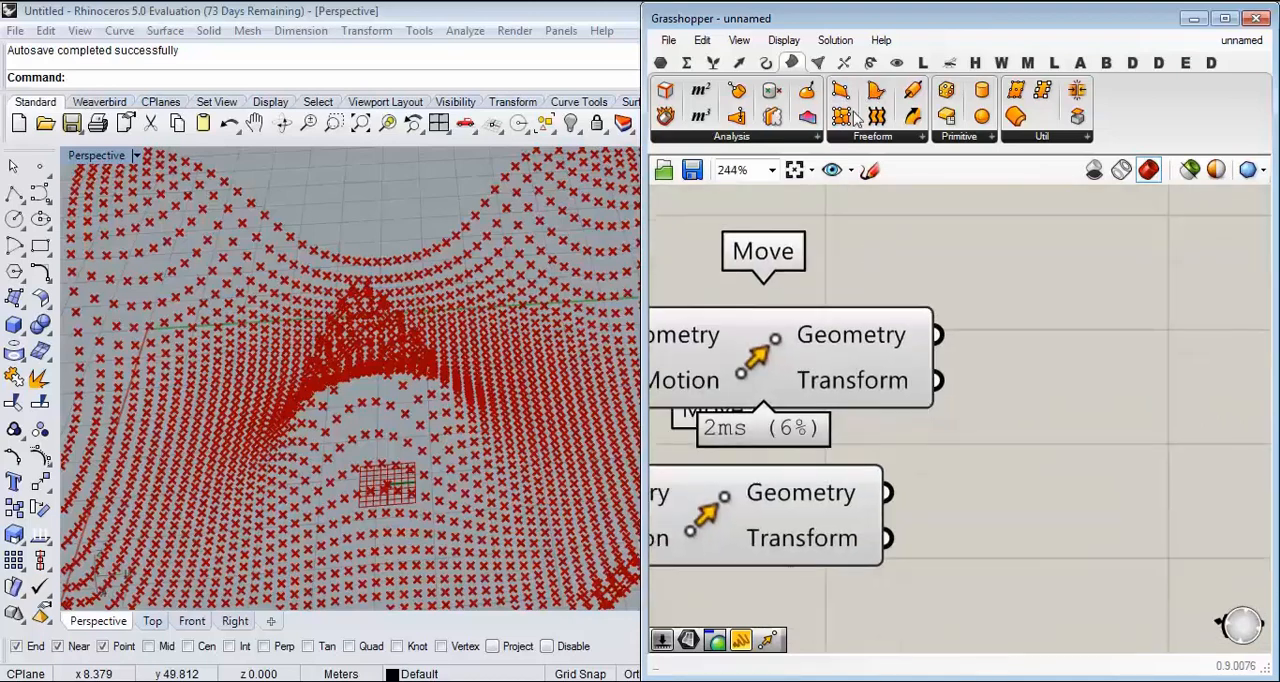
Step: Add a Surface From Points component and connect the lower Move's Geometry output to its Points input
drag(847, 115, 1151, 452)
right_drag(1100, 444, 902, 356)
drag(904, 356, 1190, 439)
right_drag(698, 340, 880, 345)
scroll(880, 343, down, 2)
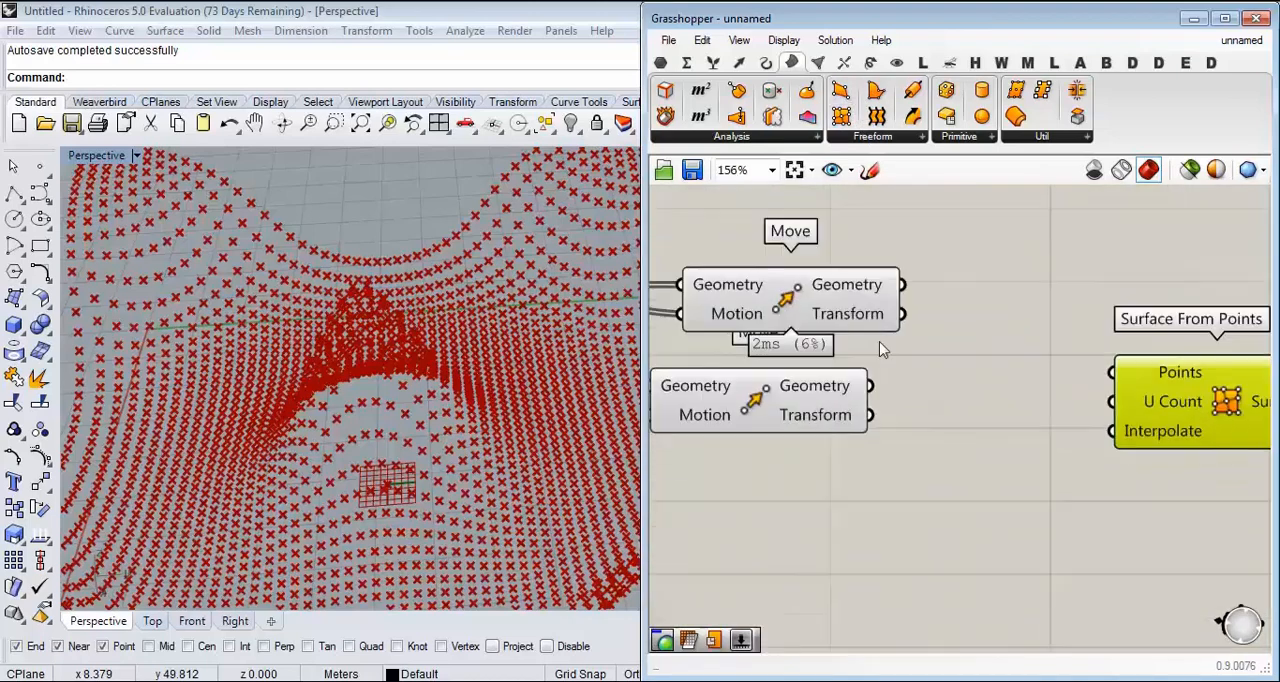
click(806, 285)
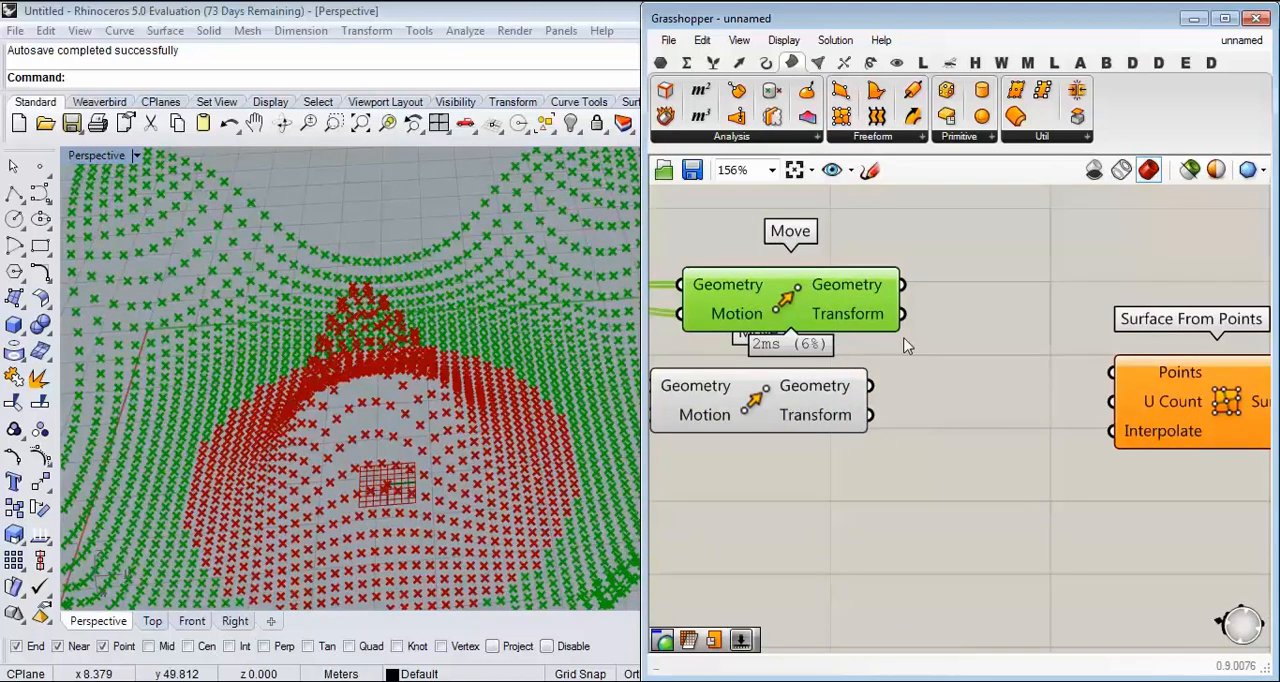
click(809, 394)
drag(870, 385, 1112, 372)
Step: Add a number slider with the value 20 and connect it to the U Count of Surface From Points
right_drag(1120, 400, 1003, 393)
right_drag(490, 372, 443, 491)
scroll(403, 512, up, 5)
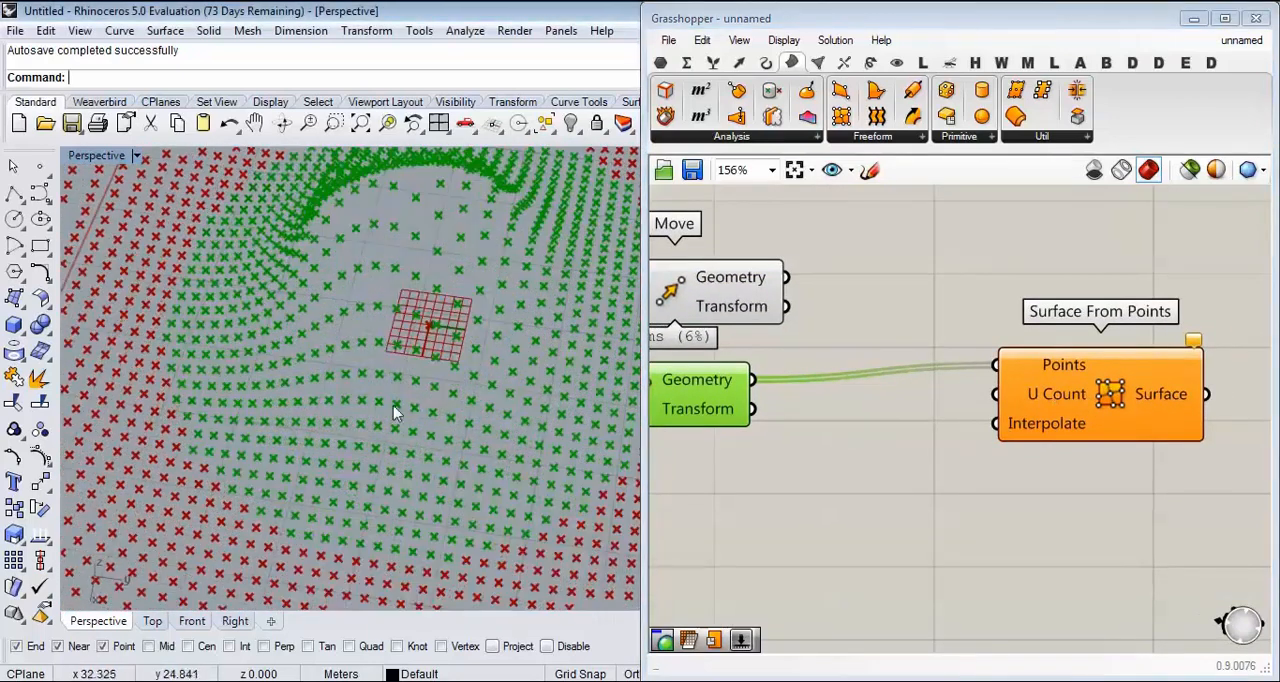
click(845, 468)
double_click(844, 465)
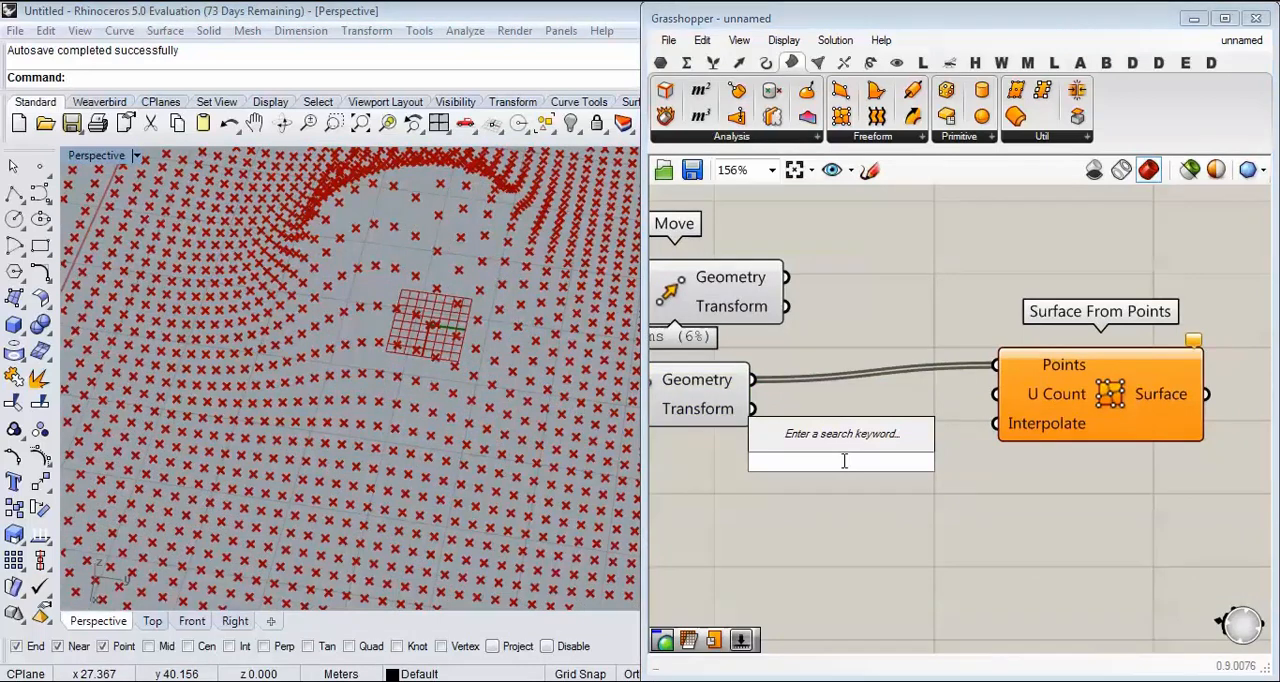
text(20)
key(Return)
drag(990, 405, 997, 396)
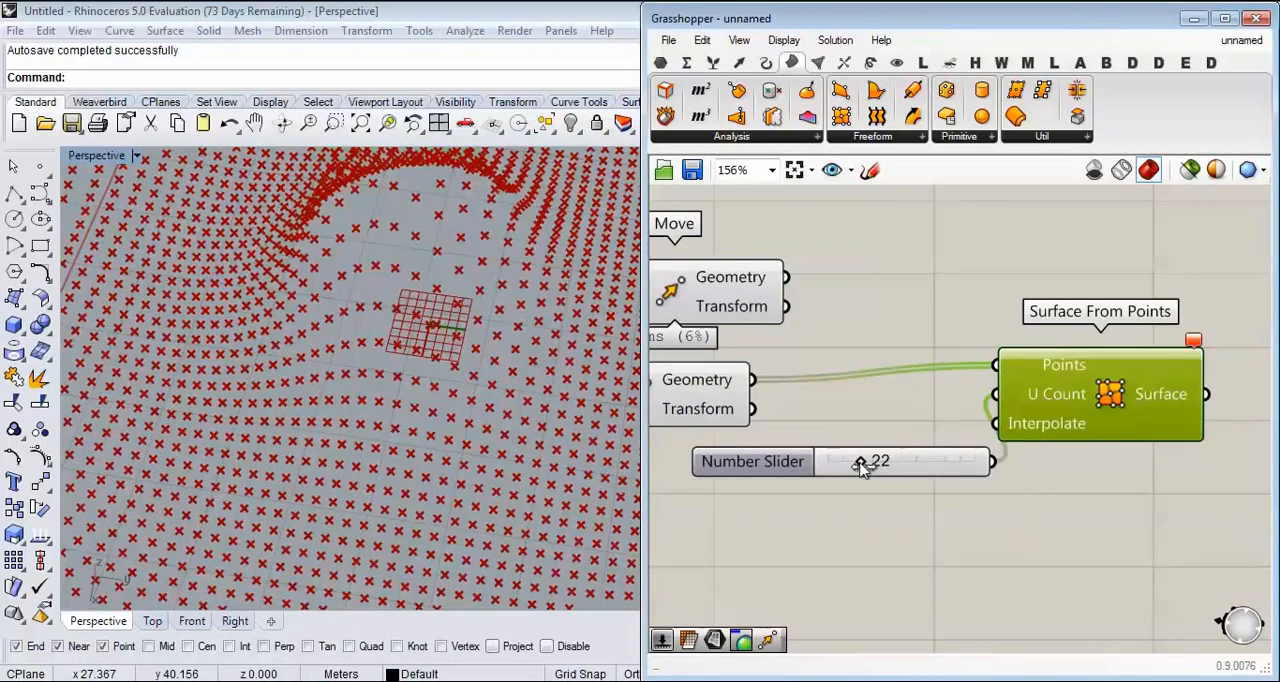
Step: Try the U Count slider at 8 and delete both the slider and the Surface From Points component
drag(843, 468, 840, 466)
right_drag(491, 342, 408, 306)
click(958, 462)
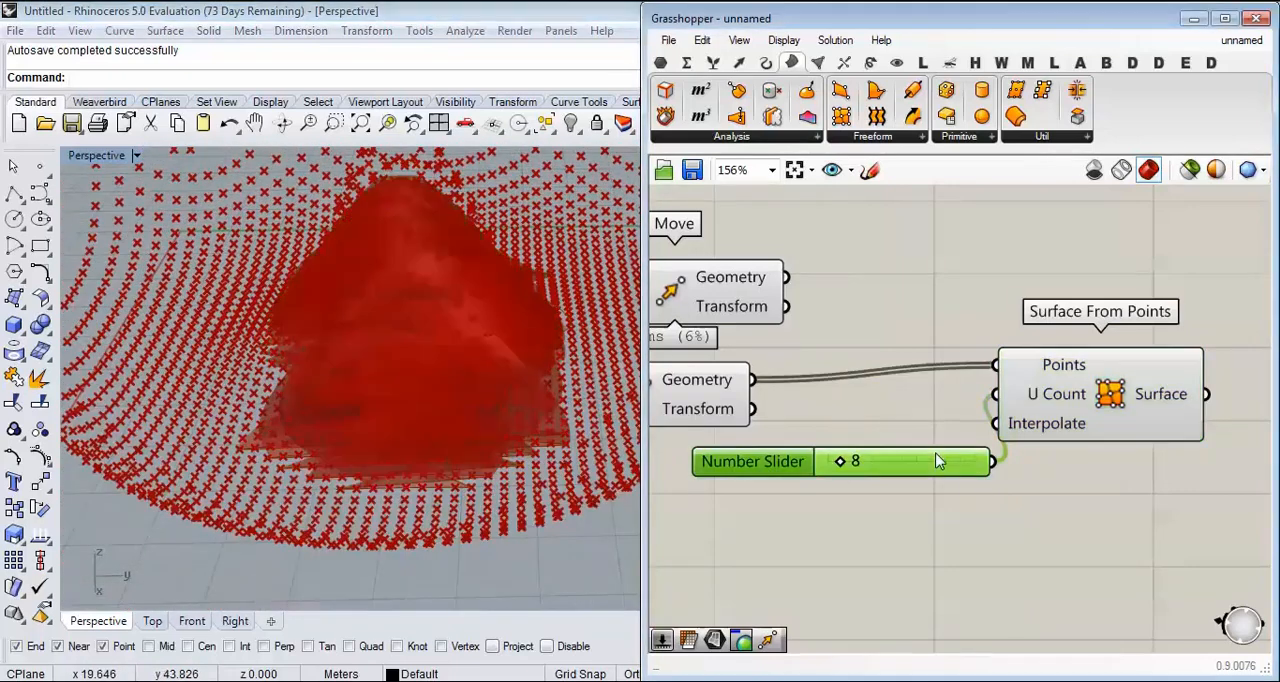
key(Delete)
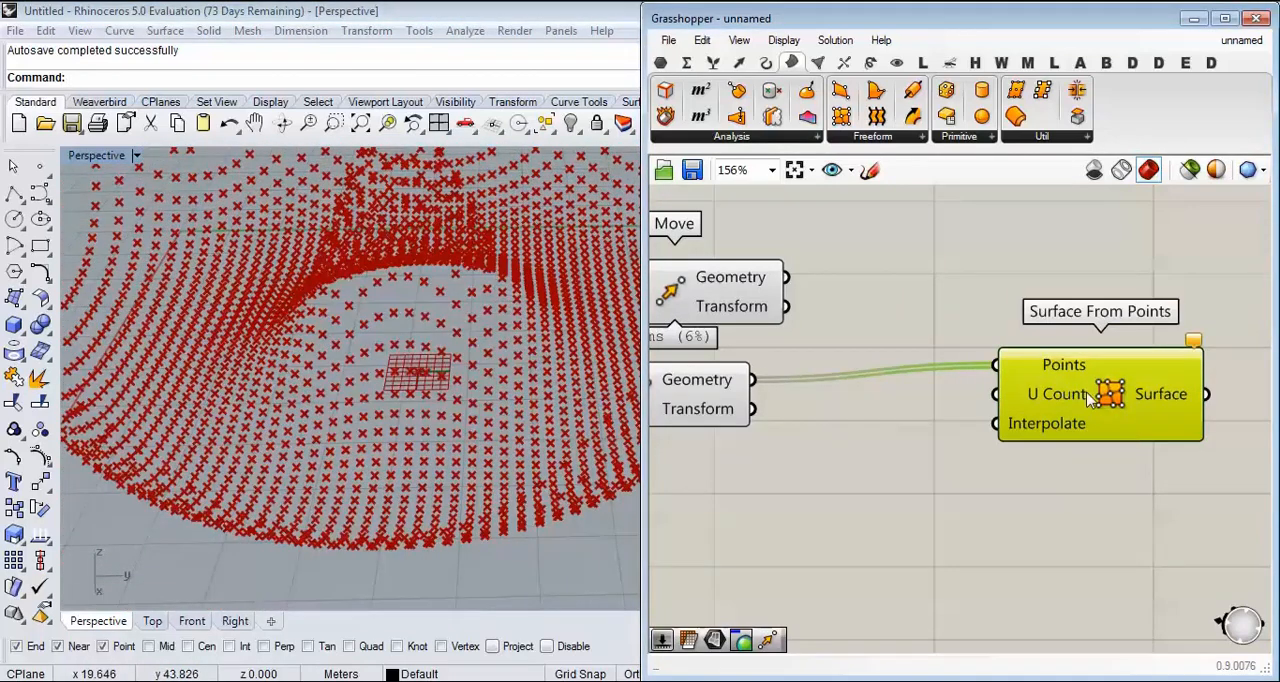
key(Delete)
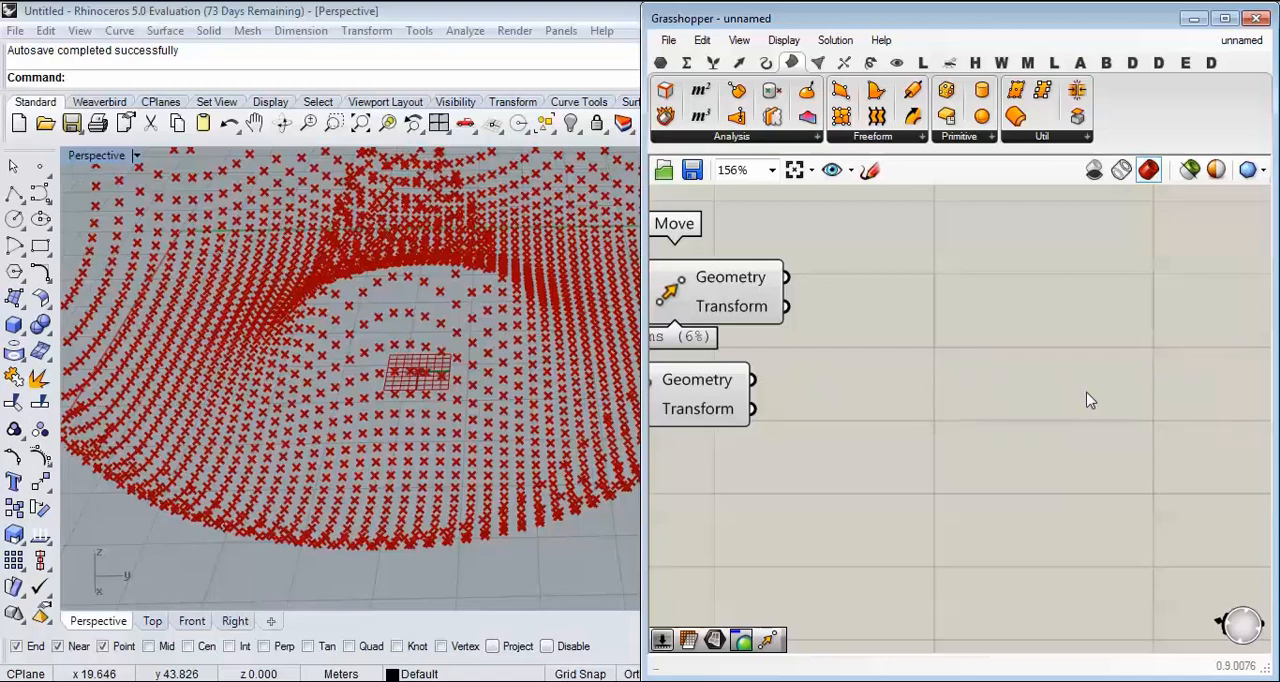
Step: Add a Weave component in the open area just downstream of the two Move components
right_drag(805, 414, 931, 437)
scroll(931, 437, down, 2)
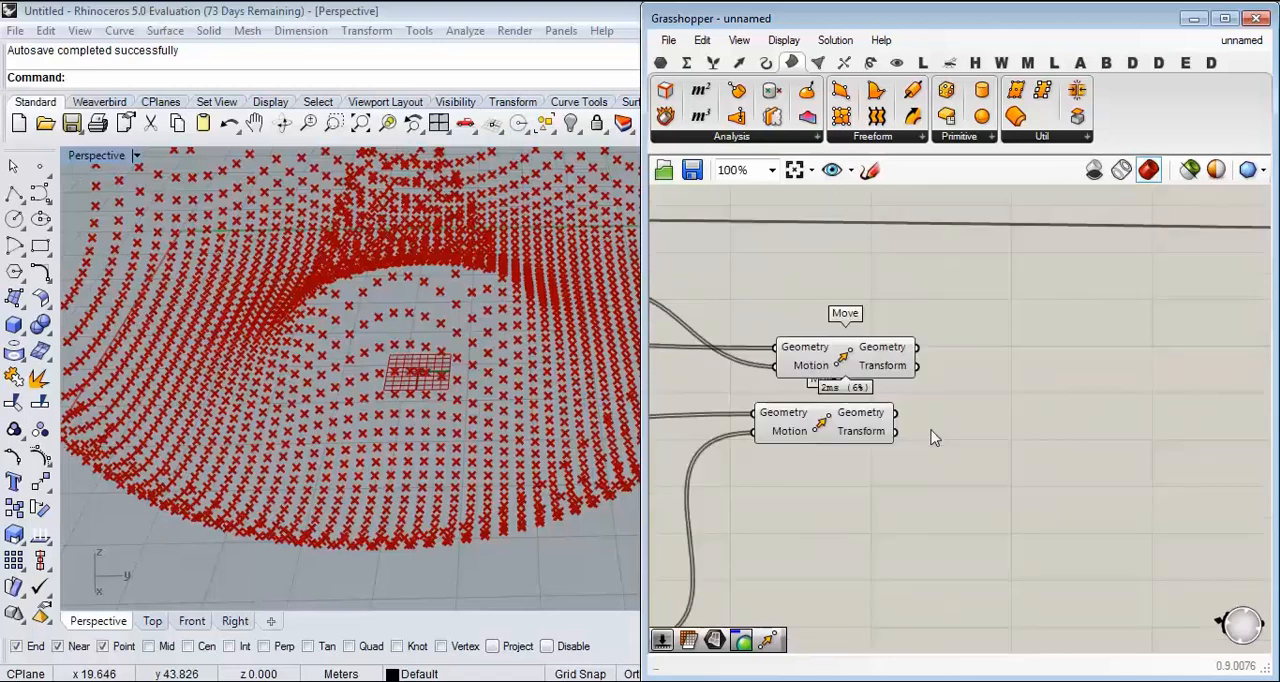
double_click(1033, 415)
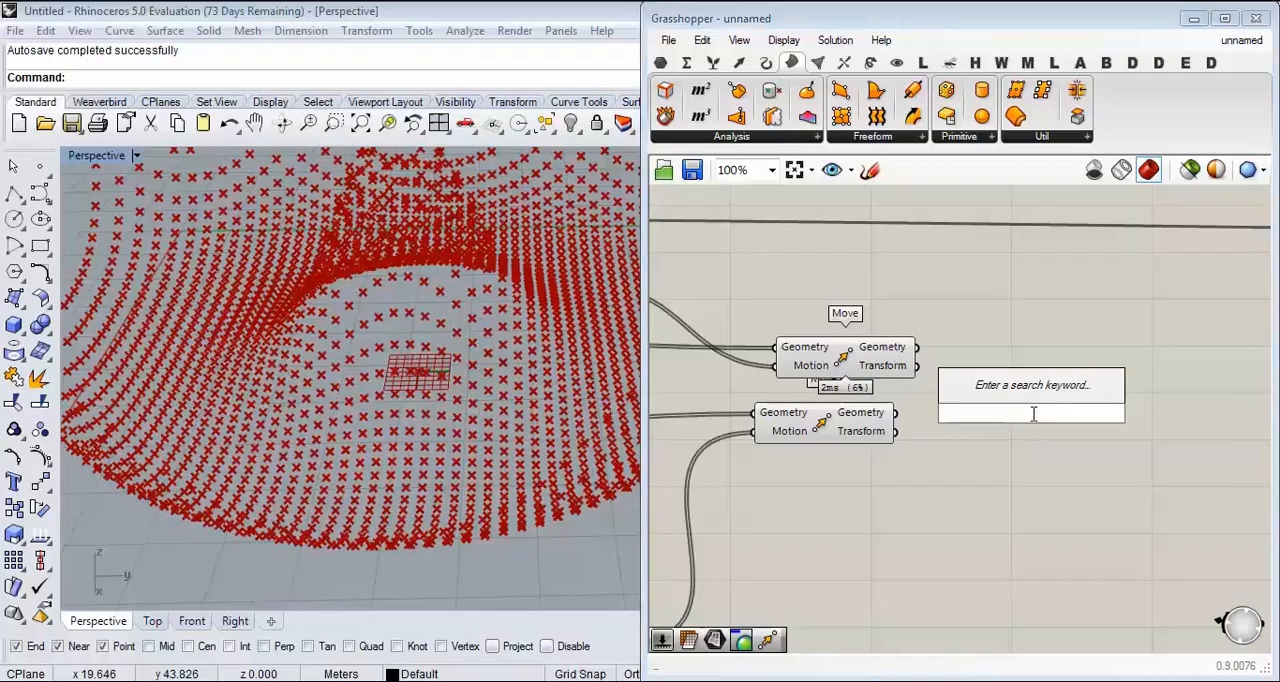
text(WE)
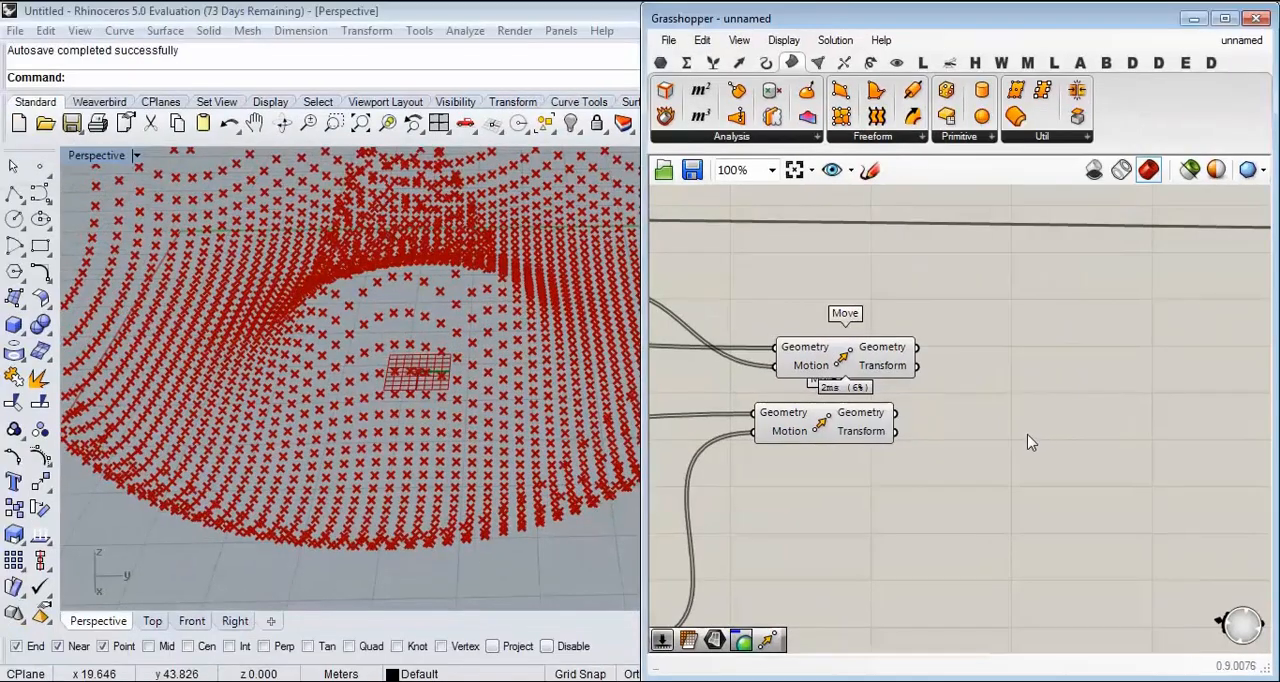
double_click(1040, 480)
text(WE)
click(982, 412)
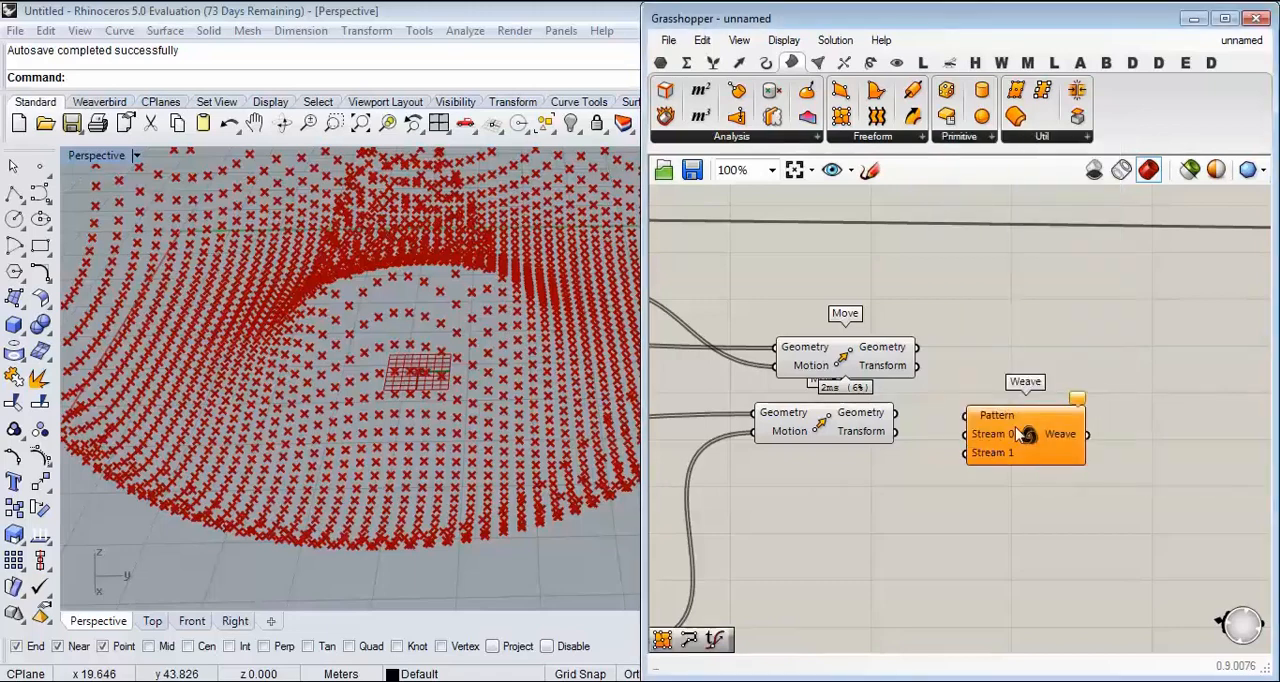
Step: Try adding extra stream inputs to the Weave component and remove them again, keeping only streams 0 and 1
scroll(1037, 397, up, 5)
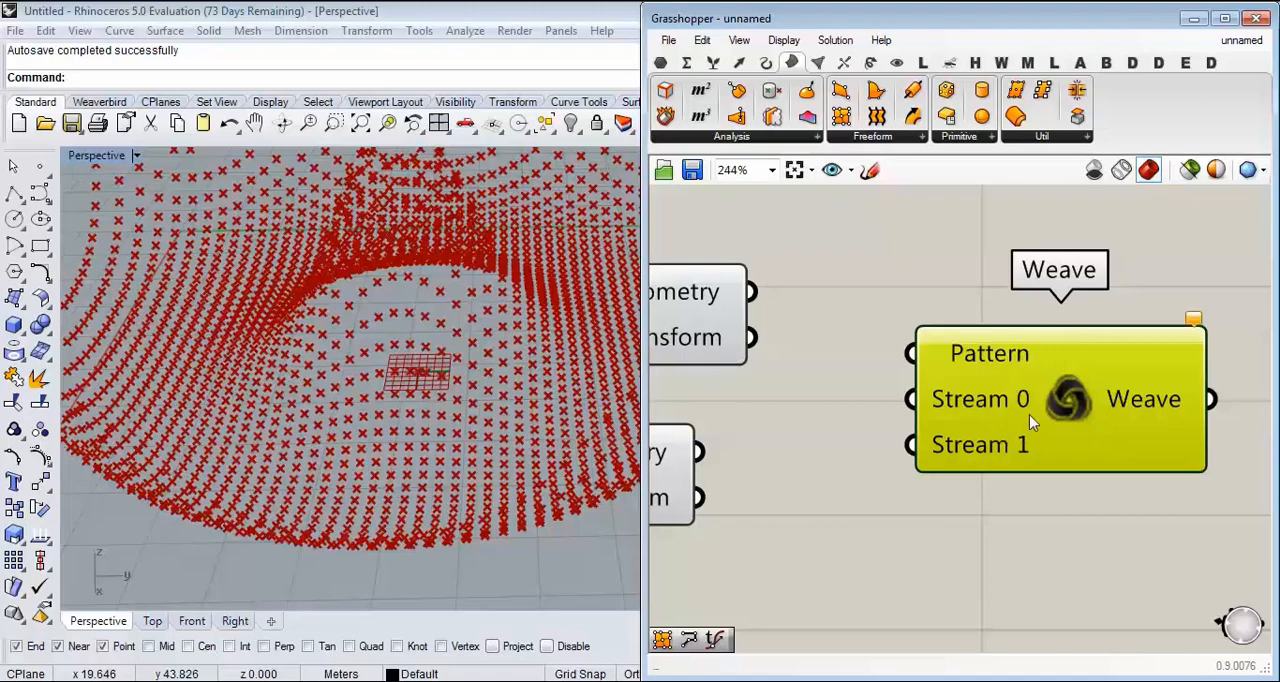
scroll(1058, 519, up, 2)
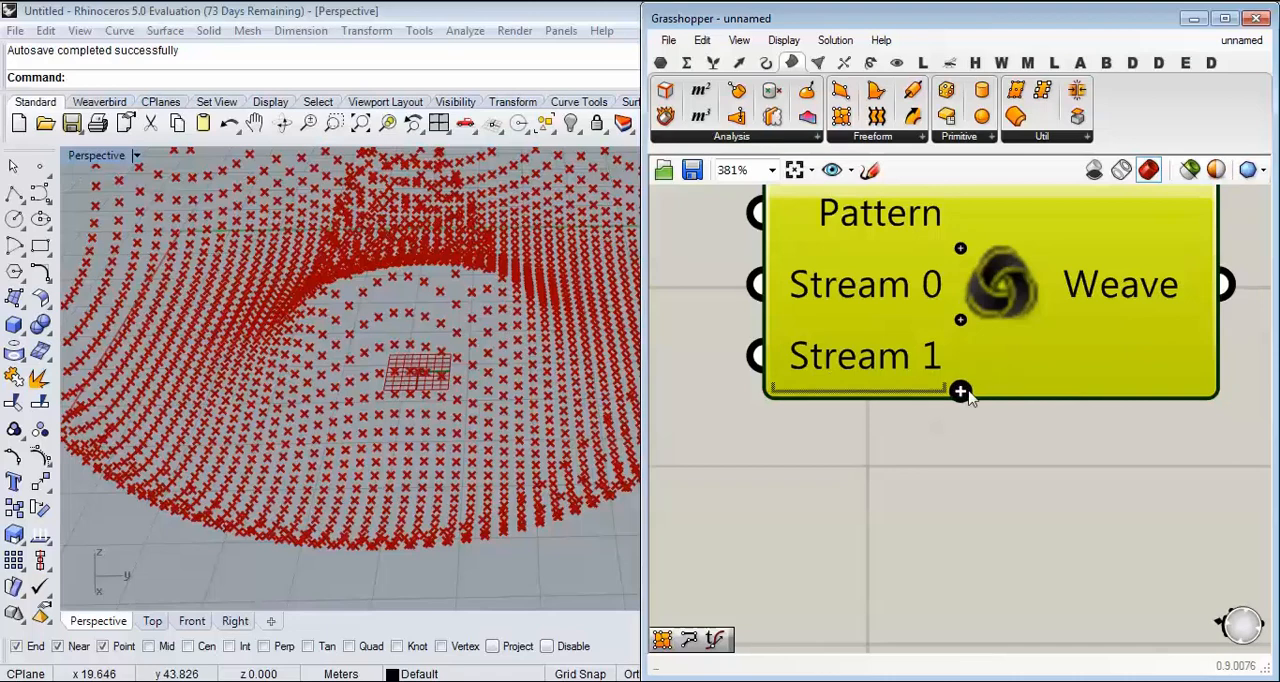
scroll(967, 400, up, 1)
click(959, 484)
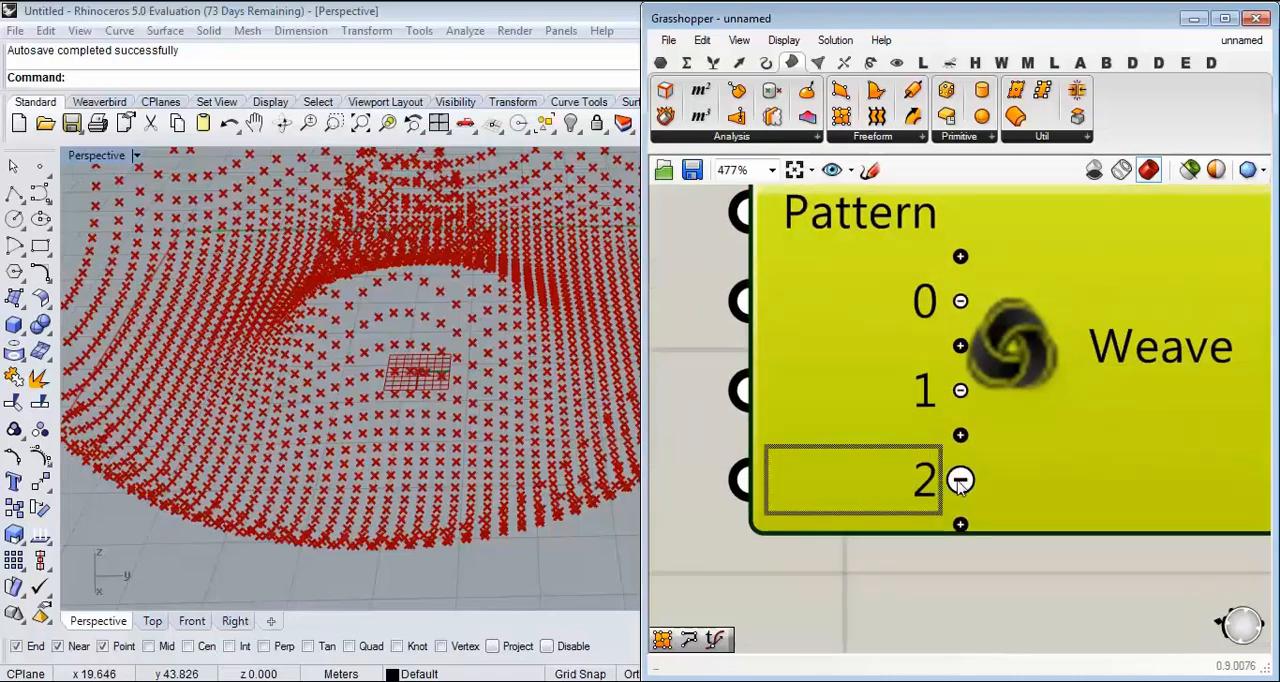
click(960, 524)
click(960, 524)
click(960, 524)
click(960, 569)
scroll(958, 546, down, 4)
scroll(958, 546, up, 5)
click(957, 580)
click(957, 525)
click(957, 471)
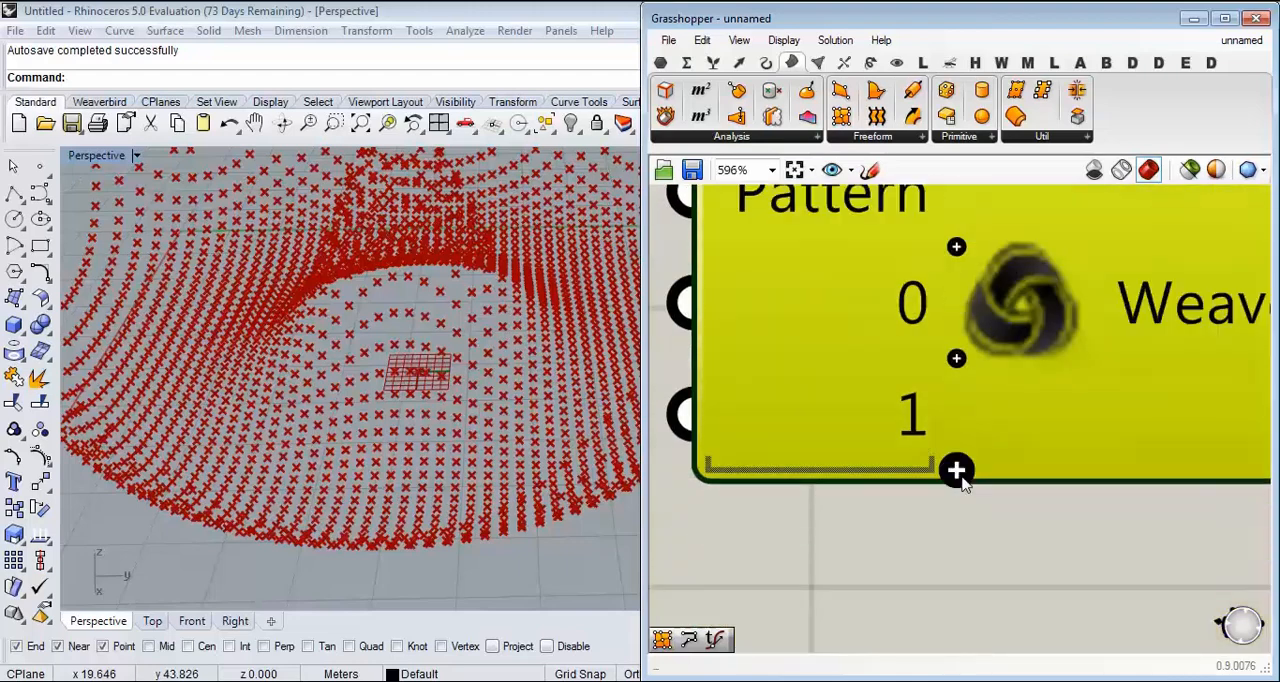
Step: Connect the upper Move's Geometry output to Weave's stream 0 and the lower Move's Geometry output to stream 1
scroll(918, 378, down, 3)
scroll(927, 503, down, 5)
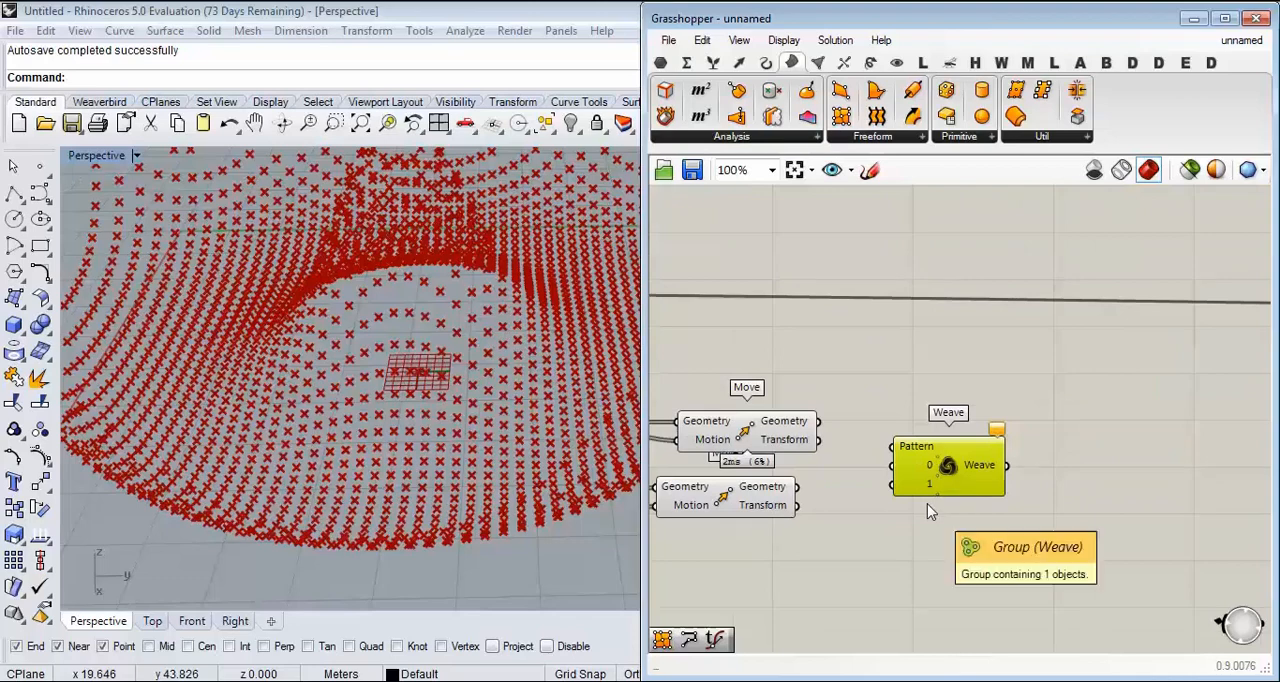
scroll(920, 449, up, 2)
click(793, 427)
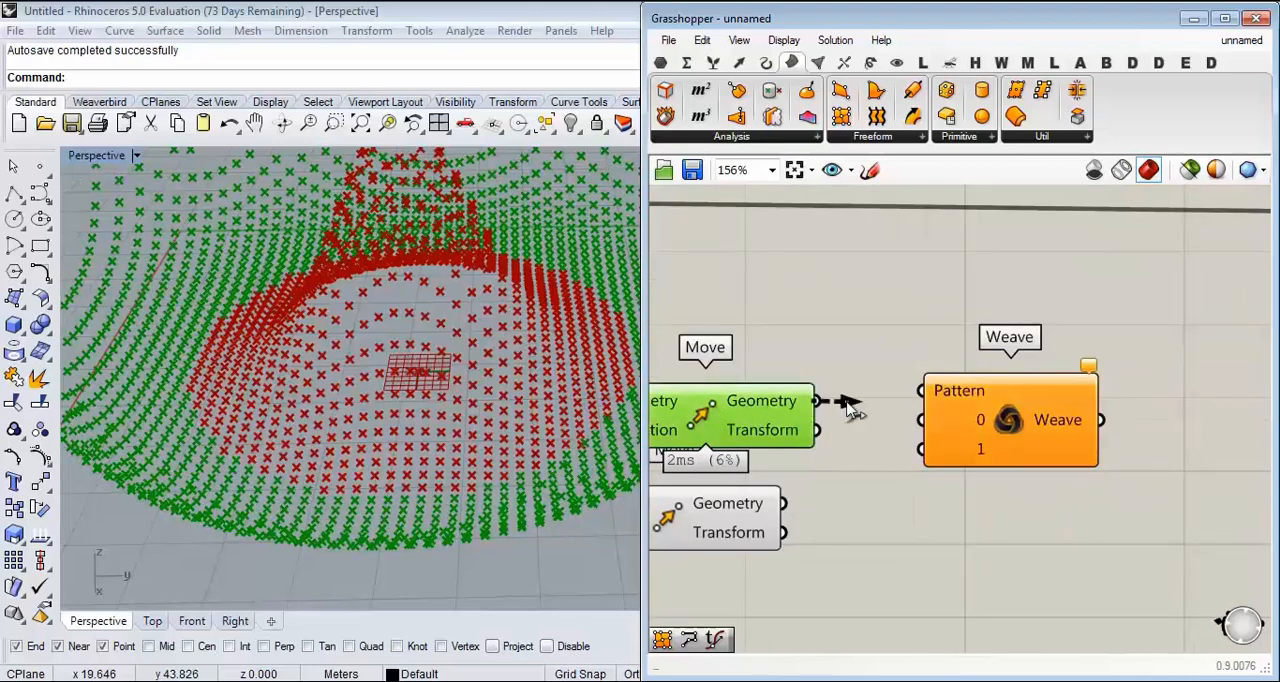
click(728, 512)
drag(785, 503, 921, 449)
drag(976, 471, 978, 497)
Step: Add an Integer parameter beside the Larger Than component and connect the Larger than output to it
scroll(952, 440, up, 3)
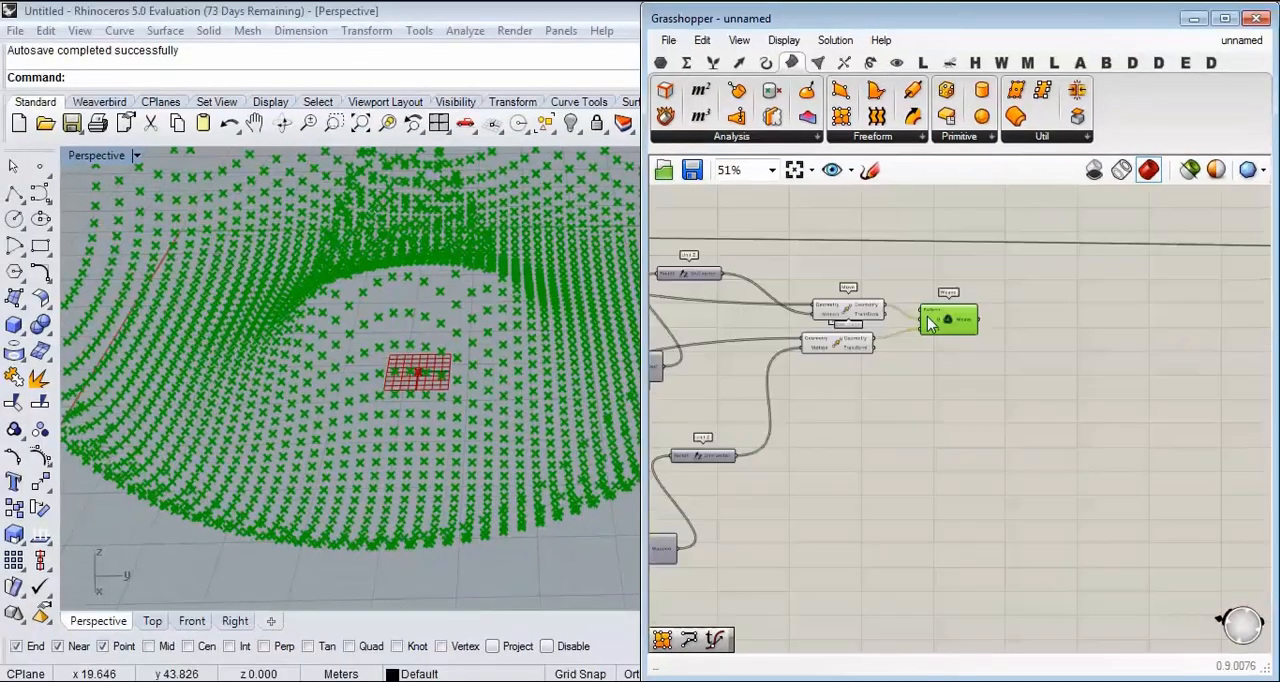
scroll(880, 428, down, 1)
scroll(880, 428, up, 3)
right_drag(736, 387, 941, 374)
scroll(850, 402, up, 2)
scroll(980, 391, down, 4)
right_drag(784, 375, 957, 388)
scroll(855, 254, up, 3)
right_drag(829, 228, 893, 399)
right_drag(702, 490, 853, 406)
scroll(853, 406, up, 2)
mouse_move(853, 406)
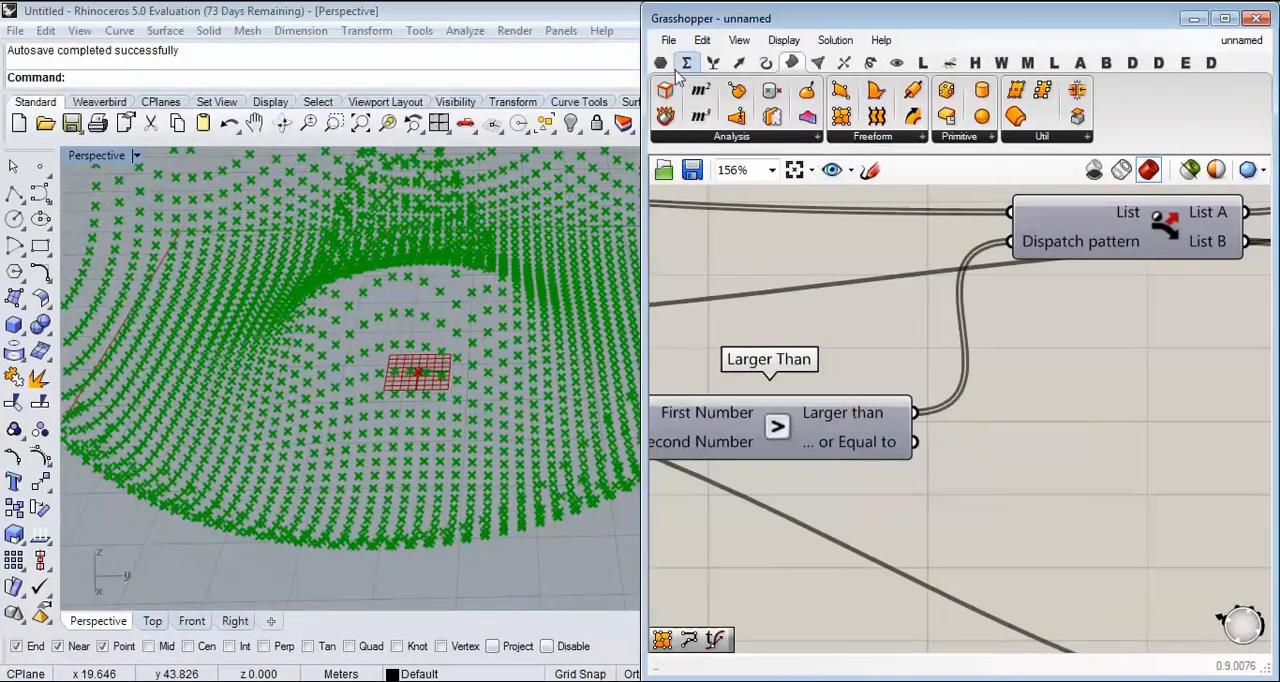
click(660, 62)
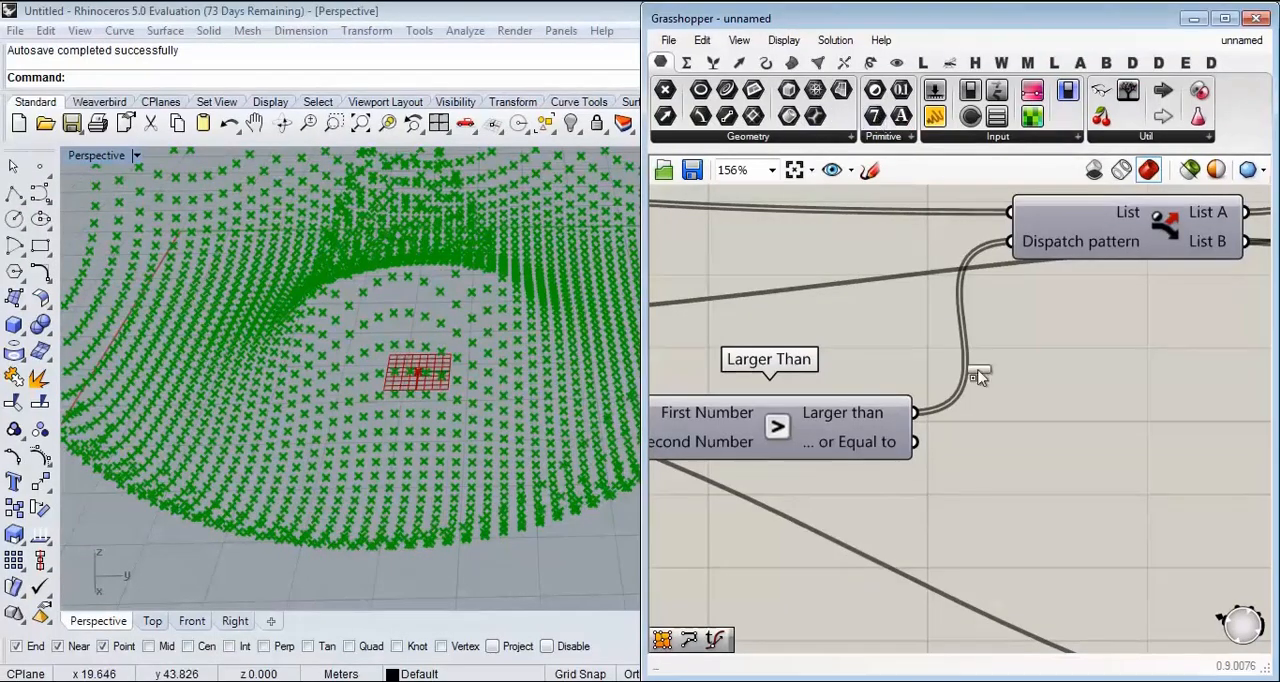
drag(978, 376, 1086, 448)
drag(914, 412, 1062, 448)
scroll(878, 366, up, 3)
mouse_move(878, 366)
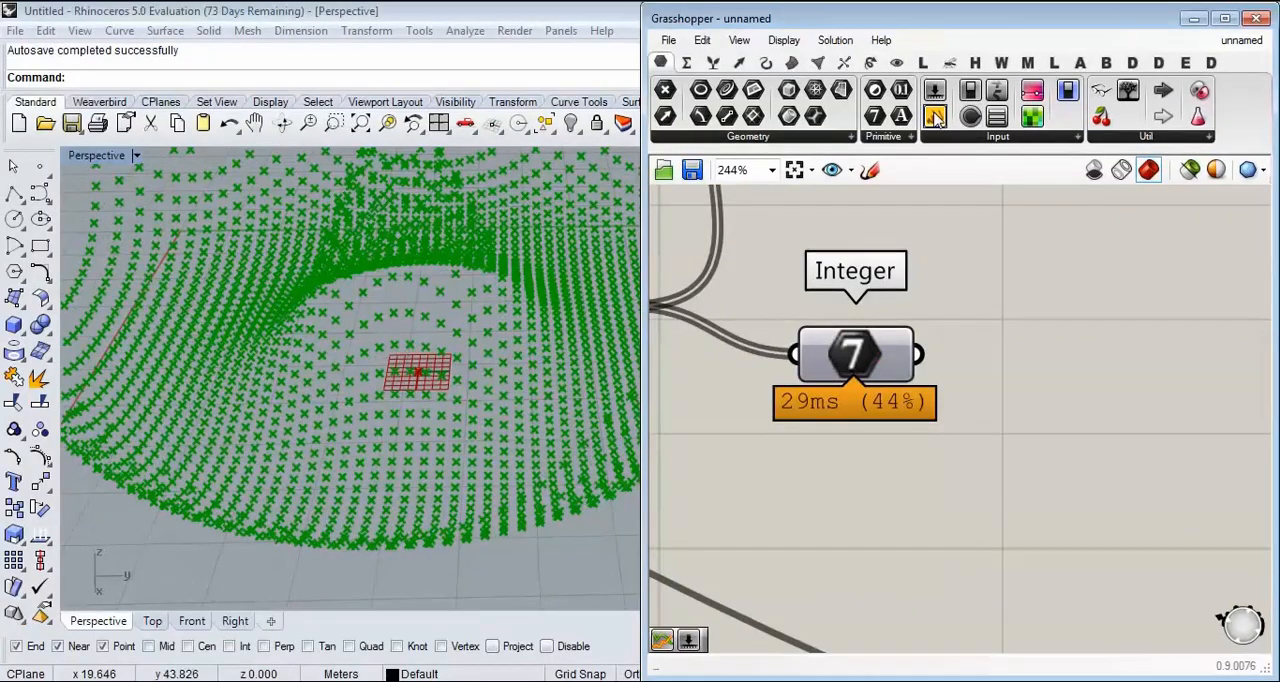
Step: Attach a Panel to the Integer parameter, read through its list of values, and delete the Panel
drag(934, 116, 993, 568)
scroll(974, 397, down, 2)
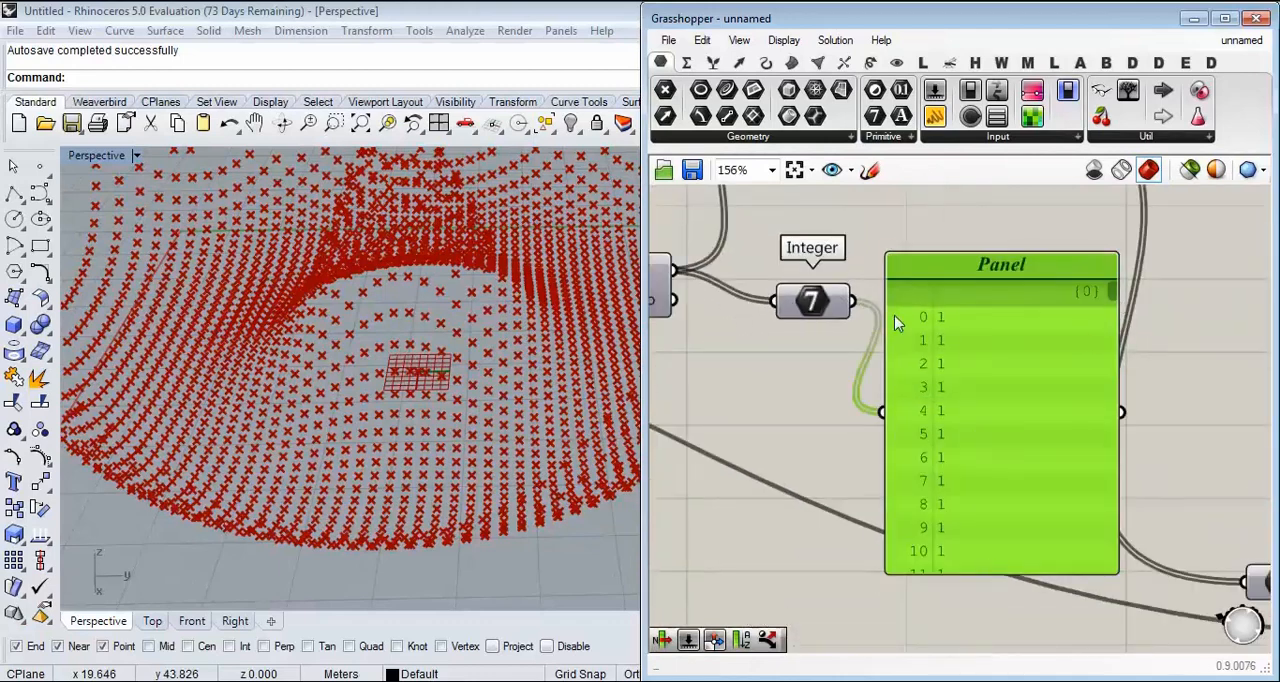
drag(1112, 292, 1134, 389)
scroll(1005, 391, up, 3)
scroll(998, 376, down, 2)
right_drag(998, 371, 981, 411)
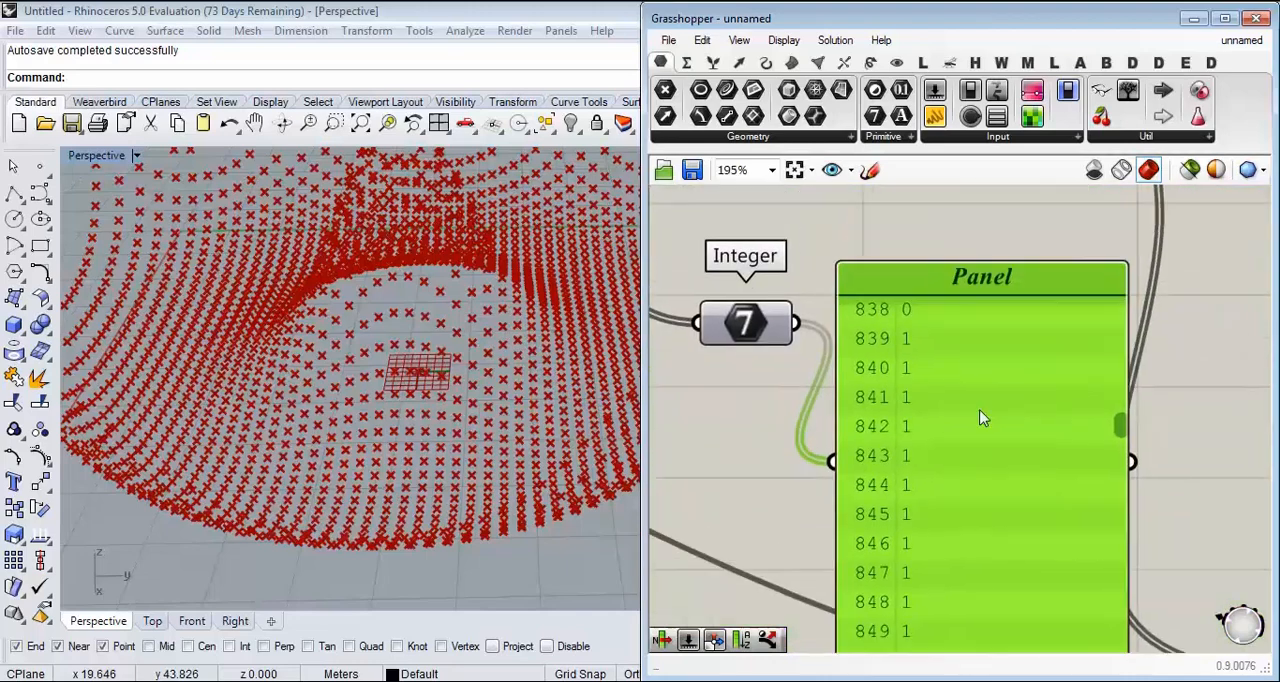
key(Delete)
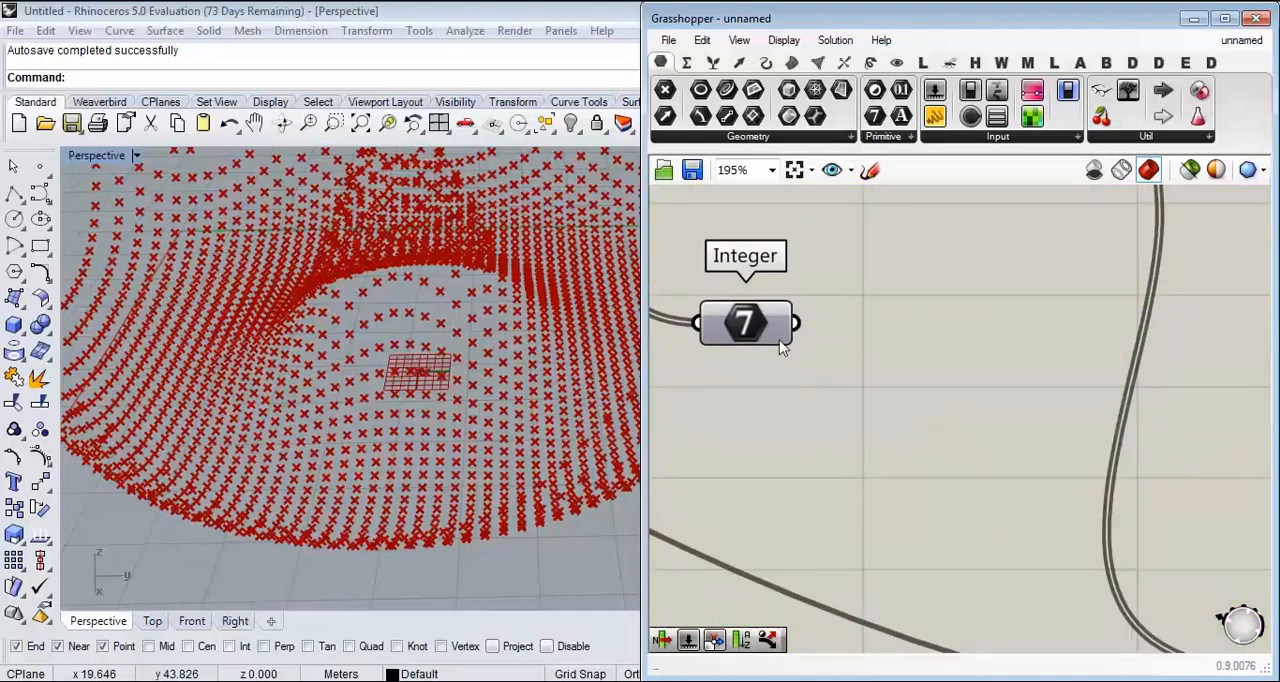
Step: Connect the Integer parameter's output to the Pattern input of the Weave component
scroll(722, 383, down, 10)
drag(808, 338, 1020, 376)
scroll(1080, 376, up, 10)
scroll(811, 392, down, 2)
right_drag(1020, 382, 1003, 353)
drag(1070, 347, 1085, 291)
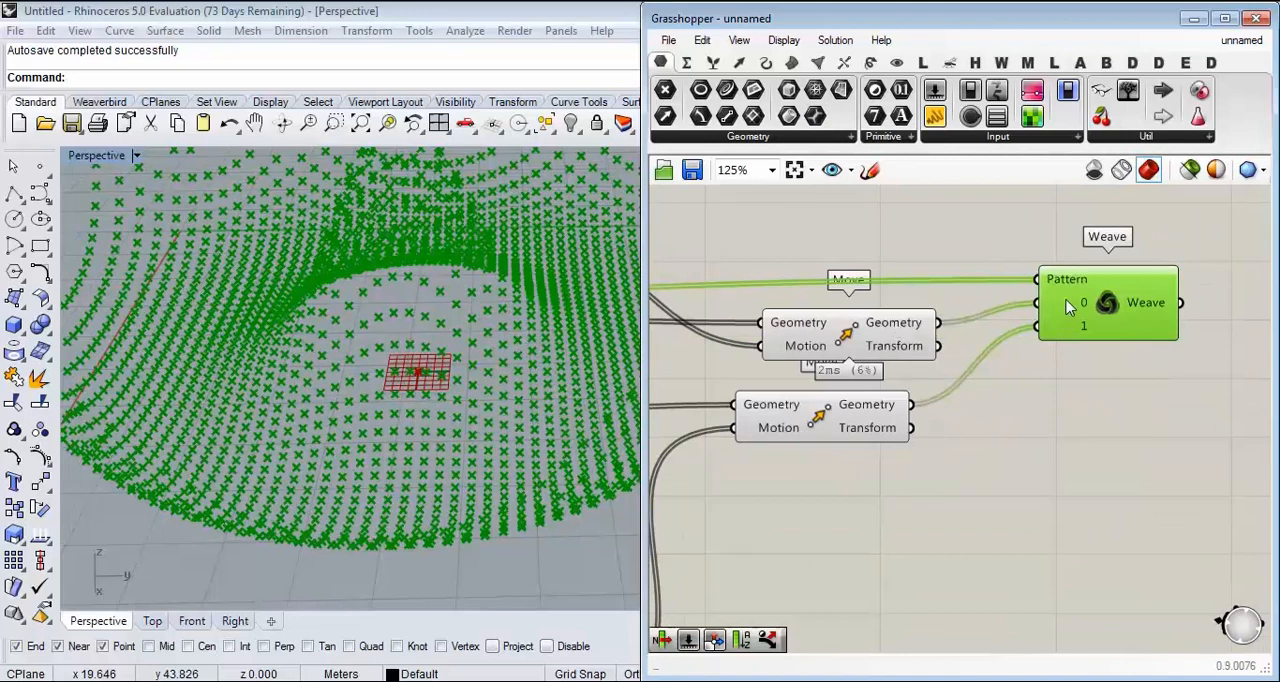
Step: Add a Surface From Points component after Weave and connect the Weave output to its Points input
right_drag(1106, 349, 969, 383)
click(793, 64)
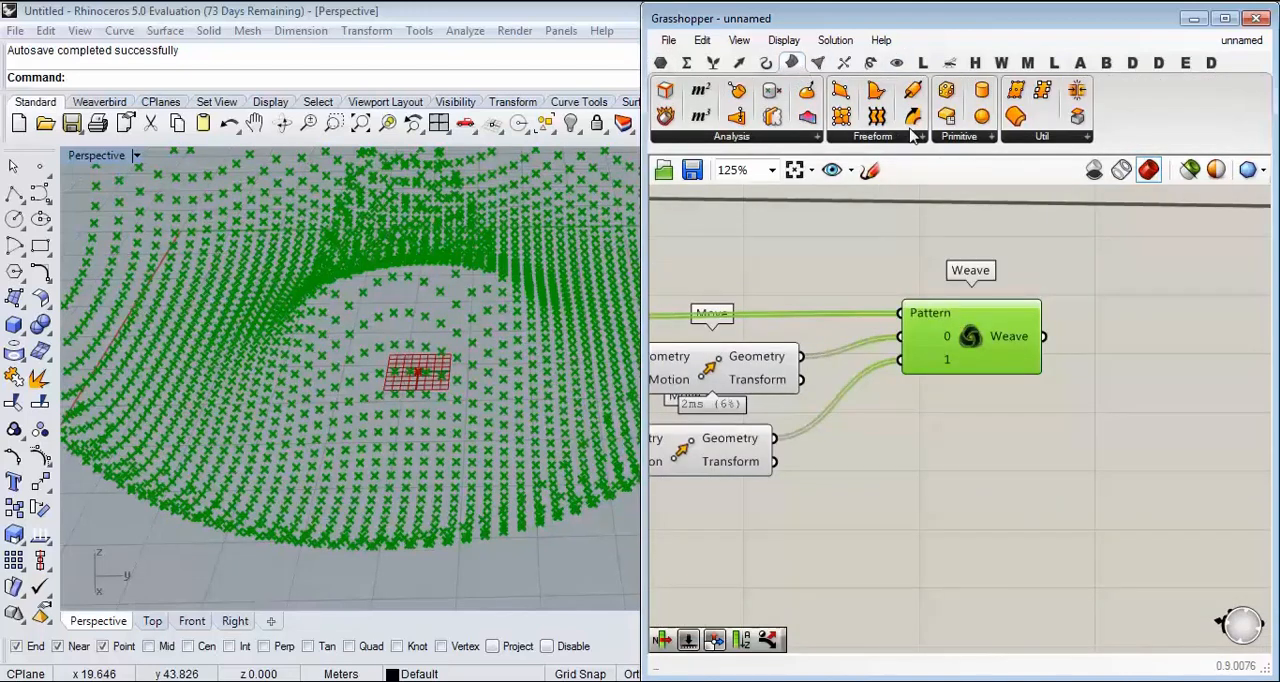
click(1155, 392)
scroll(1088, 359, up, 2)
drag(1016, 325, 1066, 370)
right_drag(915, 378, 808, 390)
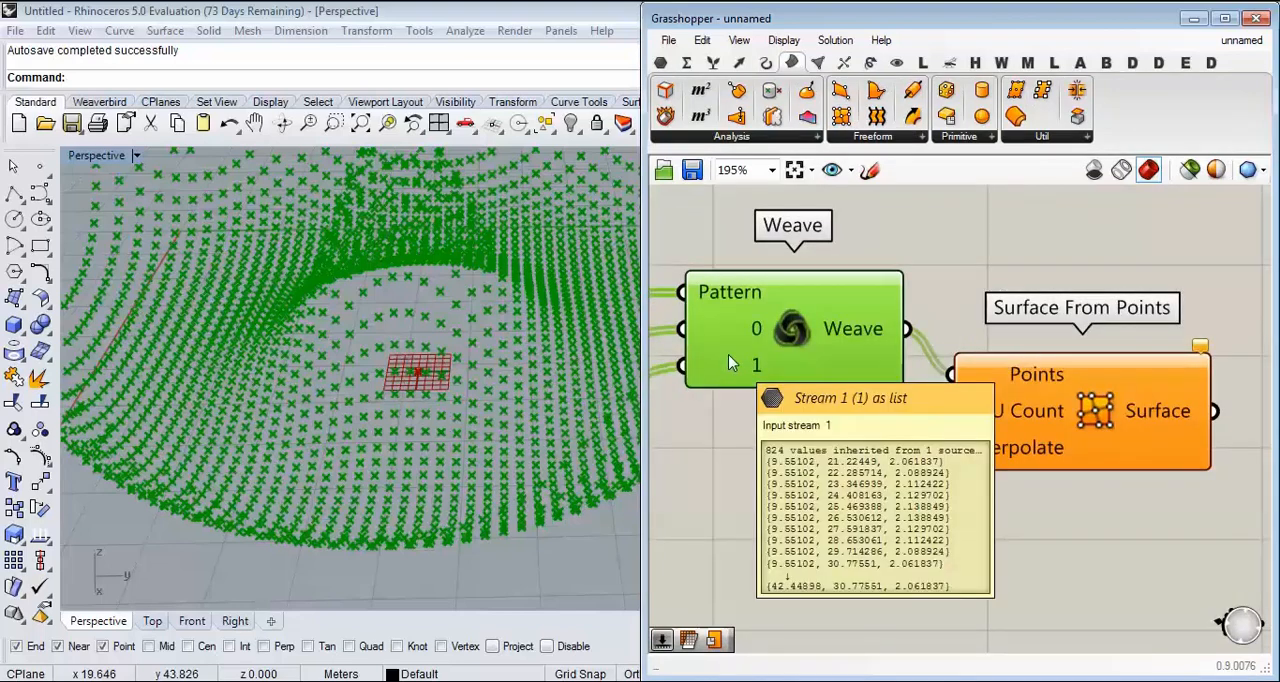
Step: Connect the upstream grid division count to the U Count input of Surface From Points
drag(1080, 432, 1143, 428)
right_drag(1000, 424, 1169, 415)
scroll(1093, 415, down, 11)
right_drag(960, 415, 1155, 417)
scroll(850, 398, up, 6)
scroll(841, 399, up, 4)
drag(836, 380, 884, 521)
scroll(729, 495, down, 10)
scroll(1222, 496, up, 10)
scroll(884, 521, up, 2)
Step: Apply the expression X+1 to the U Count input of Surface From Points
right_click(927, 521)
mouse_move(985, 509)
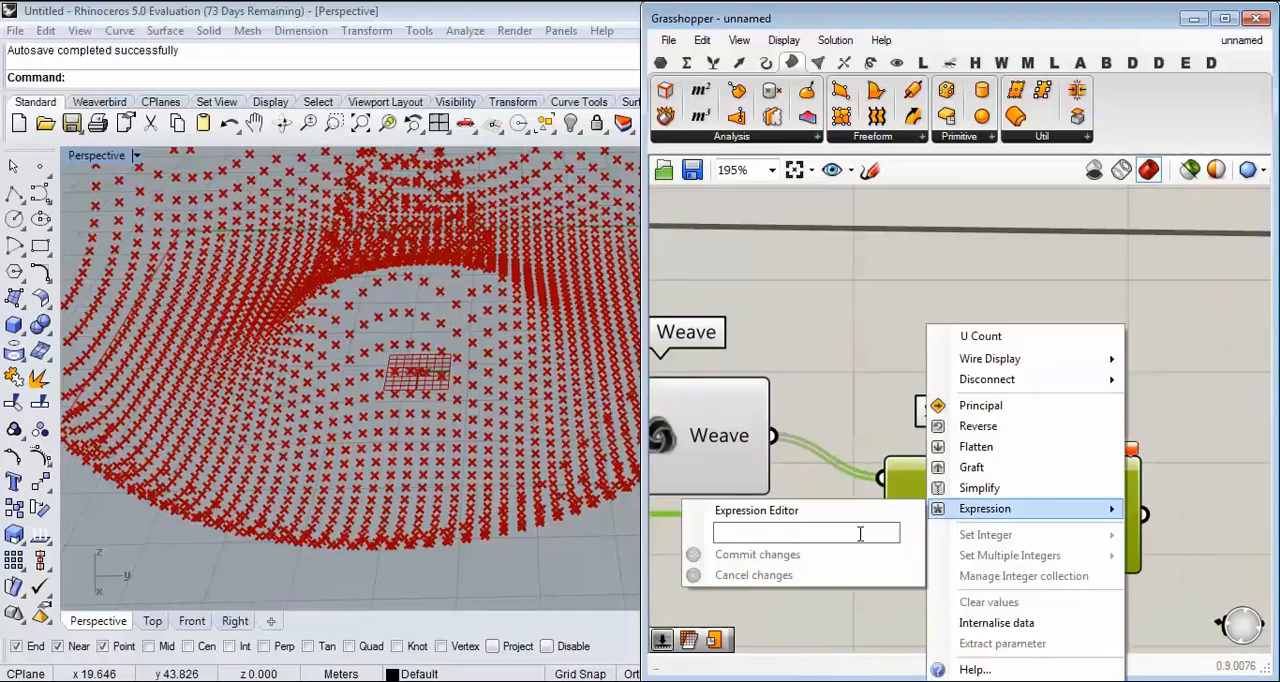
click(859, 534)
text(x)
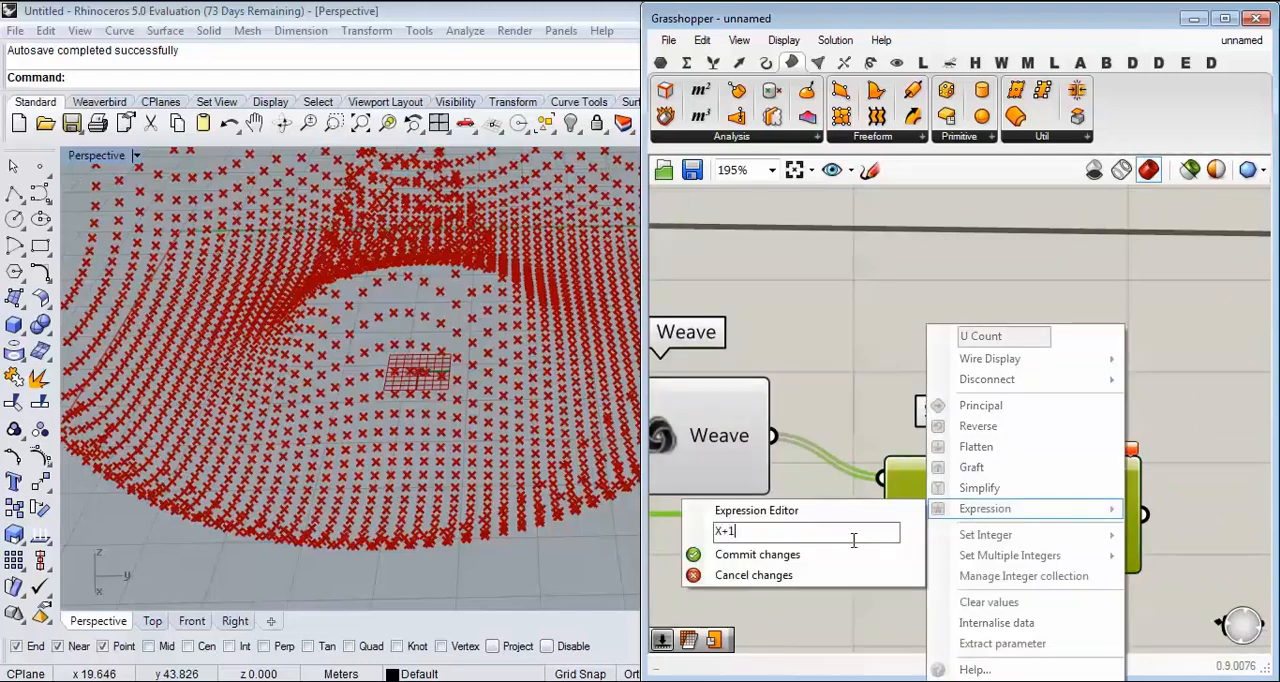
click(825, 550)
right_drag(420, 335, 350, 418)
Step: Swap Weave's stream wires so the upper Move's Geometry feeds stream 1 and the lower Move's Geometry feeds stream 0
scroll(1085, 357, down, 2)
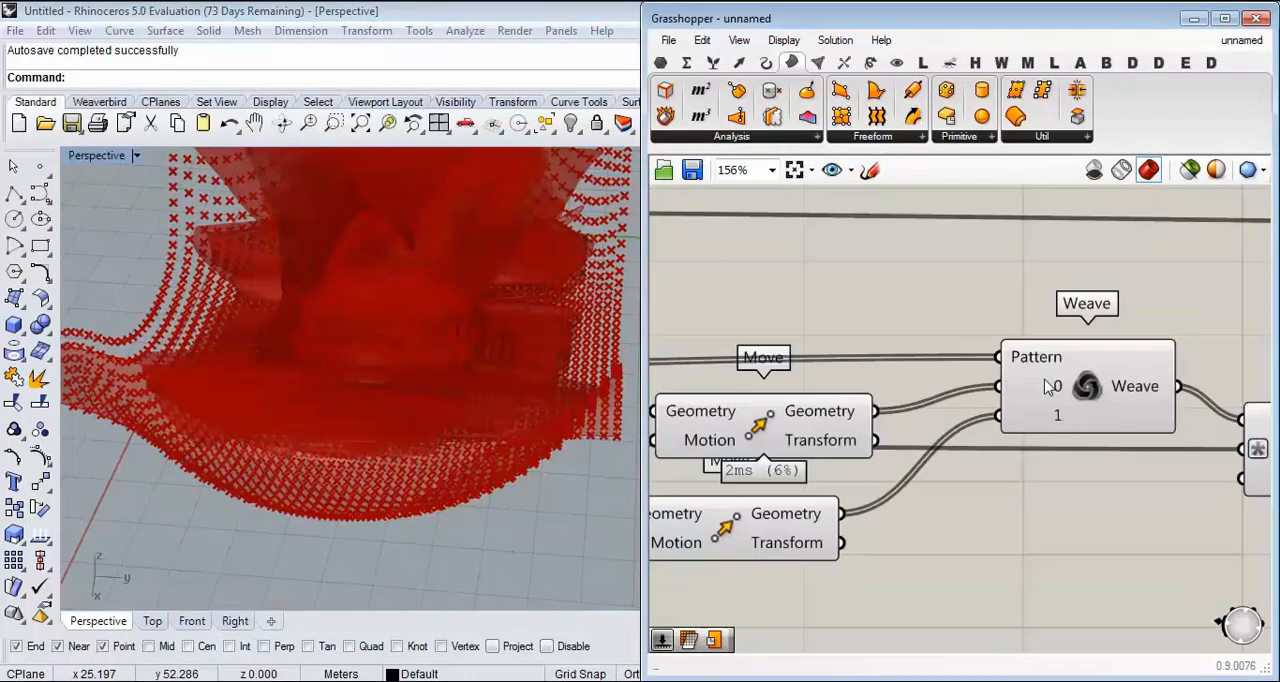
drag(788, 437, 757, 452)
click(930, 455)
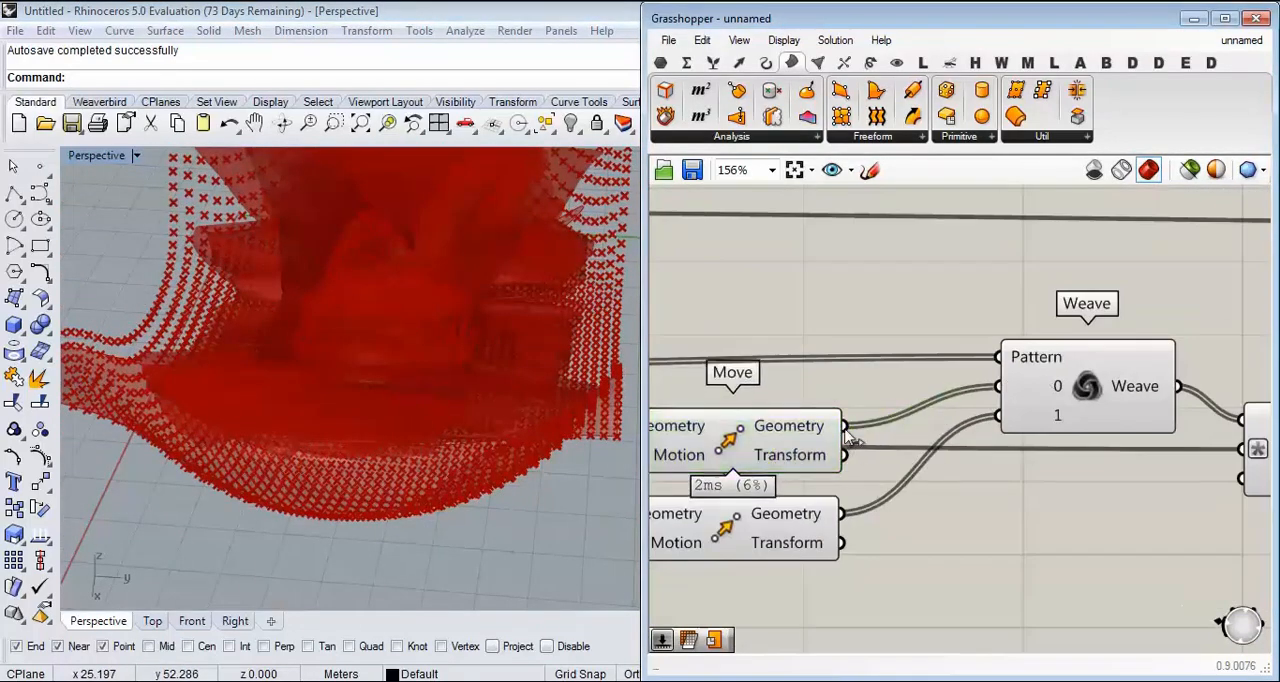
drag(846, 427, 998, 416)
drag(842, 514, 997, 387)
Step: Exchange the positions of the two Move components so the one feeding stream 0 sits above the one feeding stream 1
right_drag(916, 502, 995, 464)
drag(856, 396, 903, 590)
drag(831, 485, 852, 379)
drag(870, 568, 842, 435)
right_drag(893, 463, 1103, 461)
scroll(1112, 460, down, 2)
drag(1043, 420, 1048, 417)
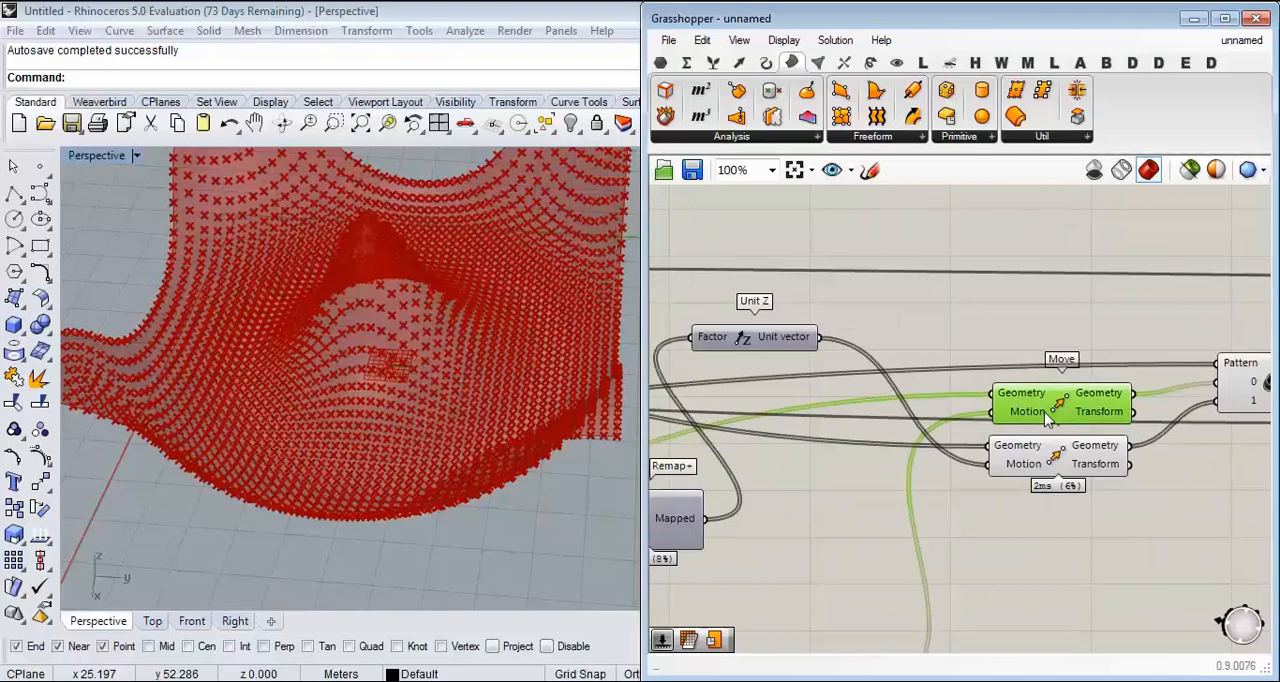
Step: Examine the point lists that the two Move components send into Weave's streams 0 and 1
right_drag(930, 430, 1116, 430)
scroll(1116, 430, down, 4)
right_drag(1008, 427, 920, 460)
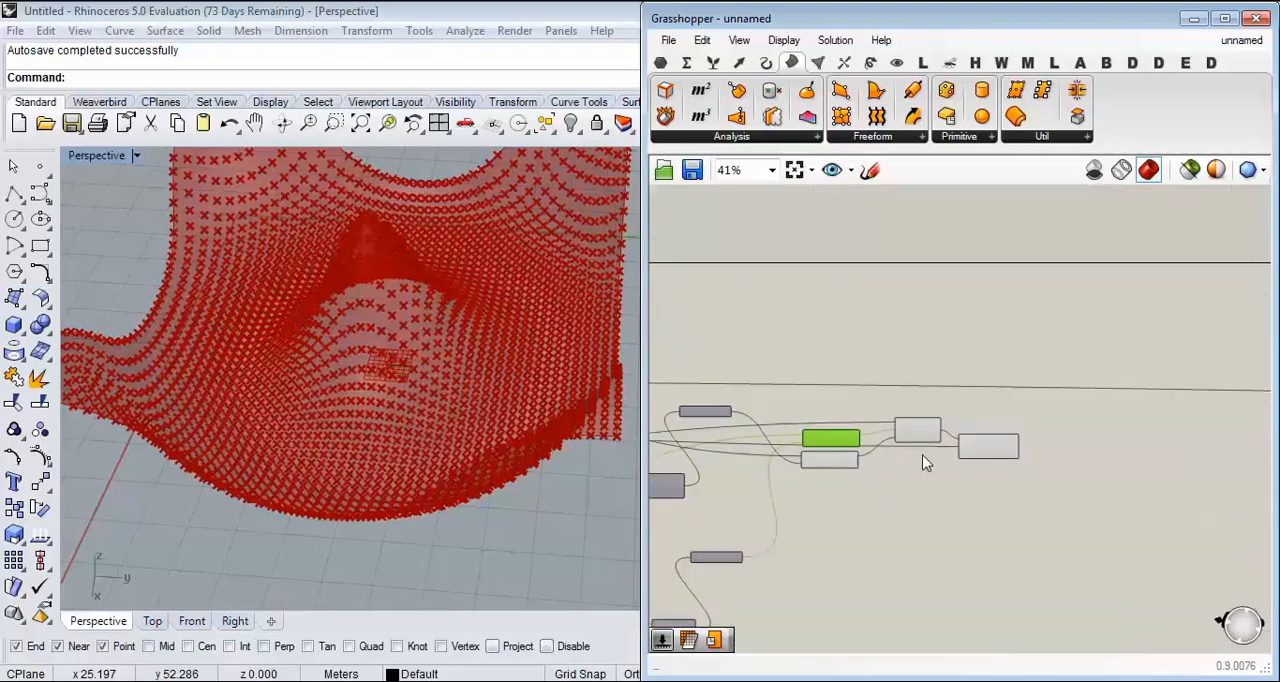
scroll(925, 466, up, 4)
scroll(862, 412, up, 3)
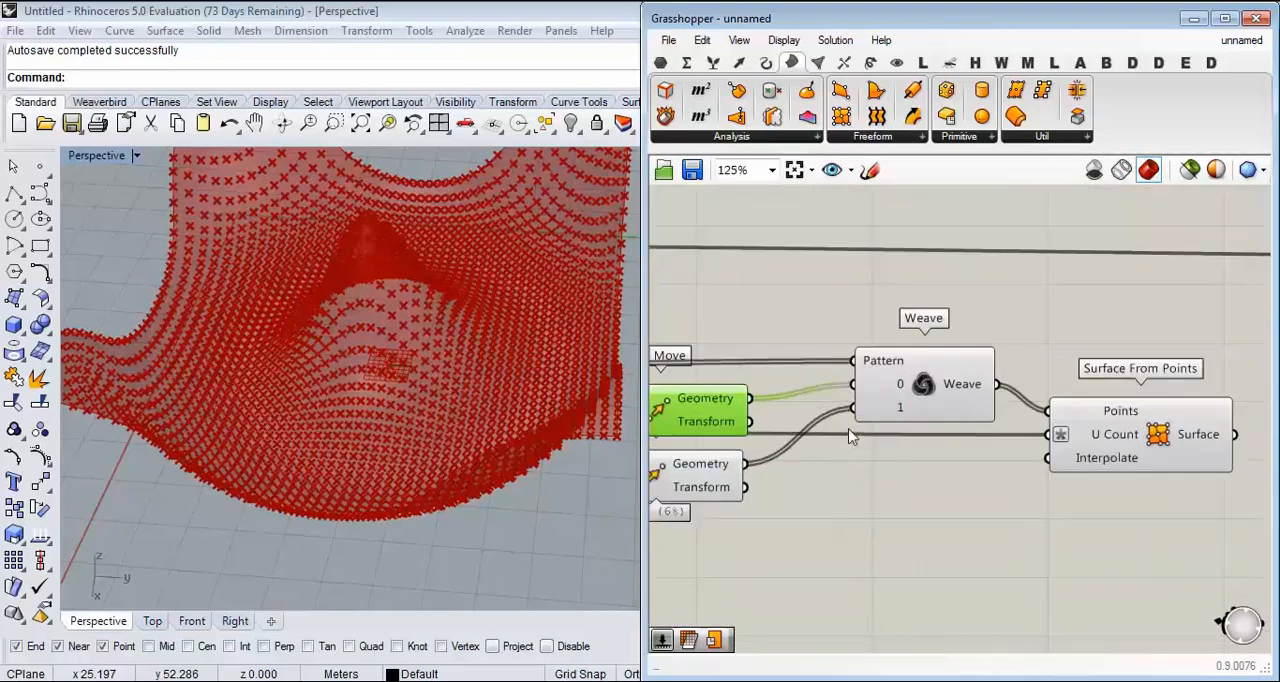
mouse_move(903, 378)
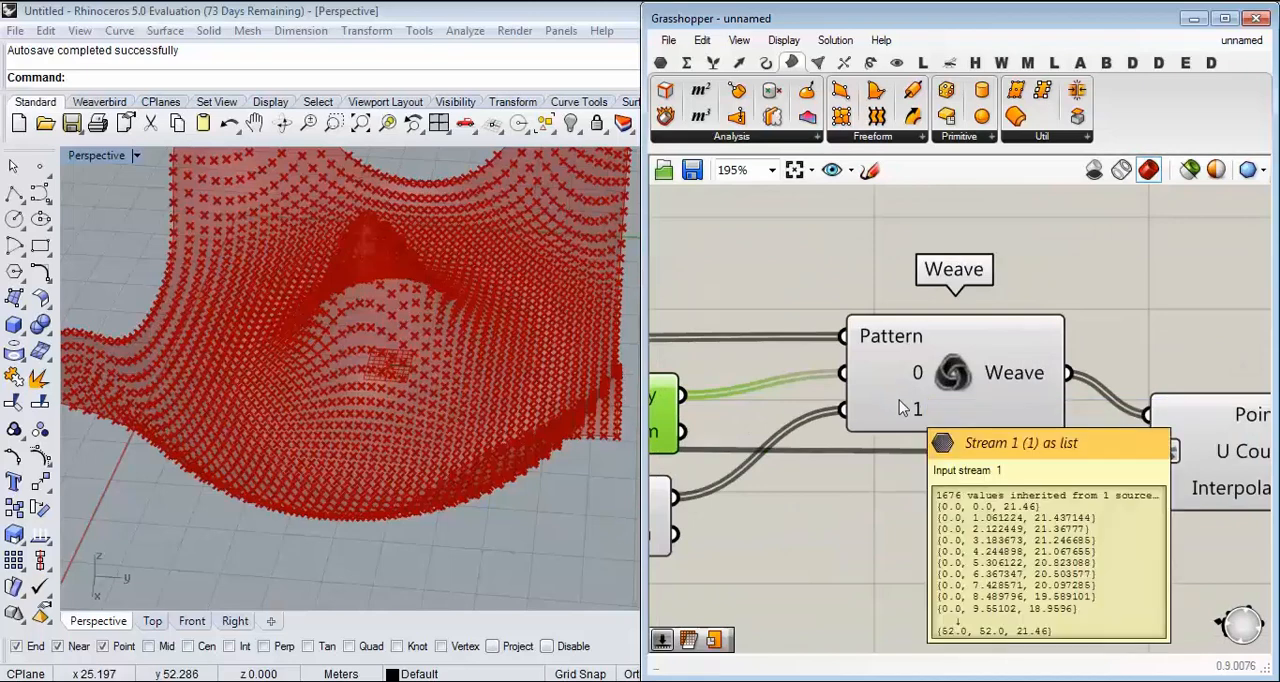
right_drag(899, 405, 1010, 450)
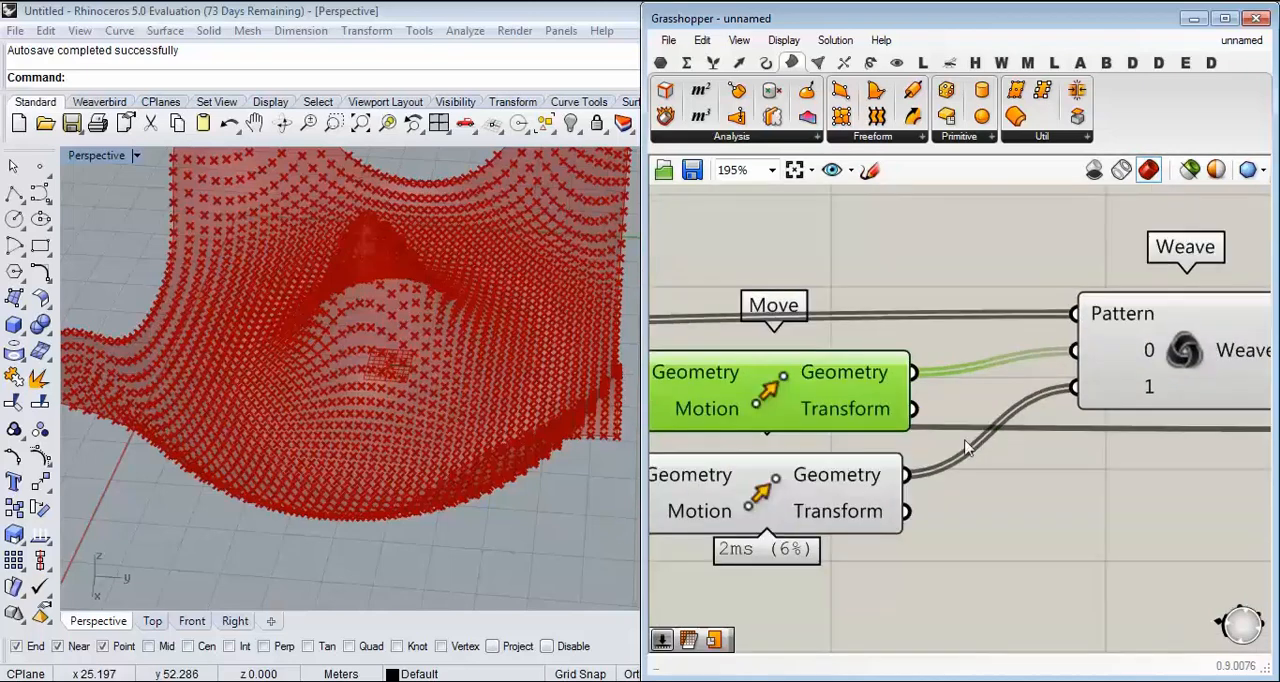
Step: Trace the wires back to the Dispatch component and inspect its List A and List B outputs
right_drag(774, 395, 1153, 382)
scroll(1154, 383, down, 3)
right_drag(1016, 385, 1192, 350)
scroll(1192, 350, down, 2)
right_drag(794, 460, 1151, 417)
right_drag(1065, 406, 1154, 426)
scroll(1057, 448, up, 4)
right_drag(913, 457, 1005, 540)
right_drag(830, 500, 877, 604)
right_drag(856, 370, 877, 465)
scroll(898, 421, up, 2)
right_drag(831, 326, 989, 448)
scroll(898, 421, up, 1)
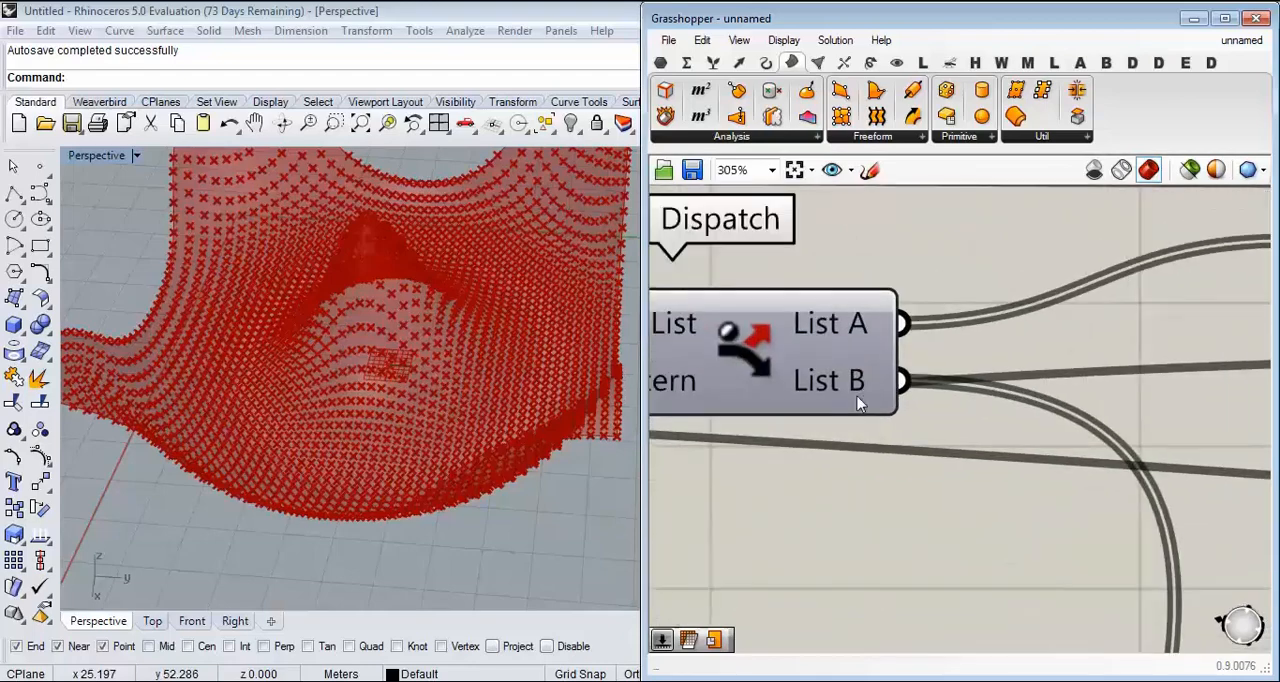
mouse_move(818, 386)
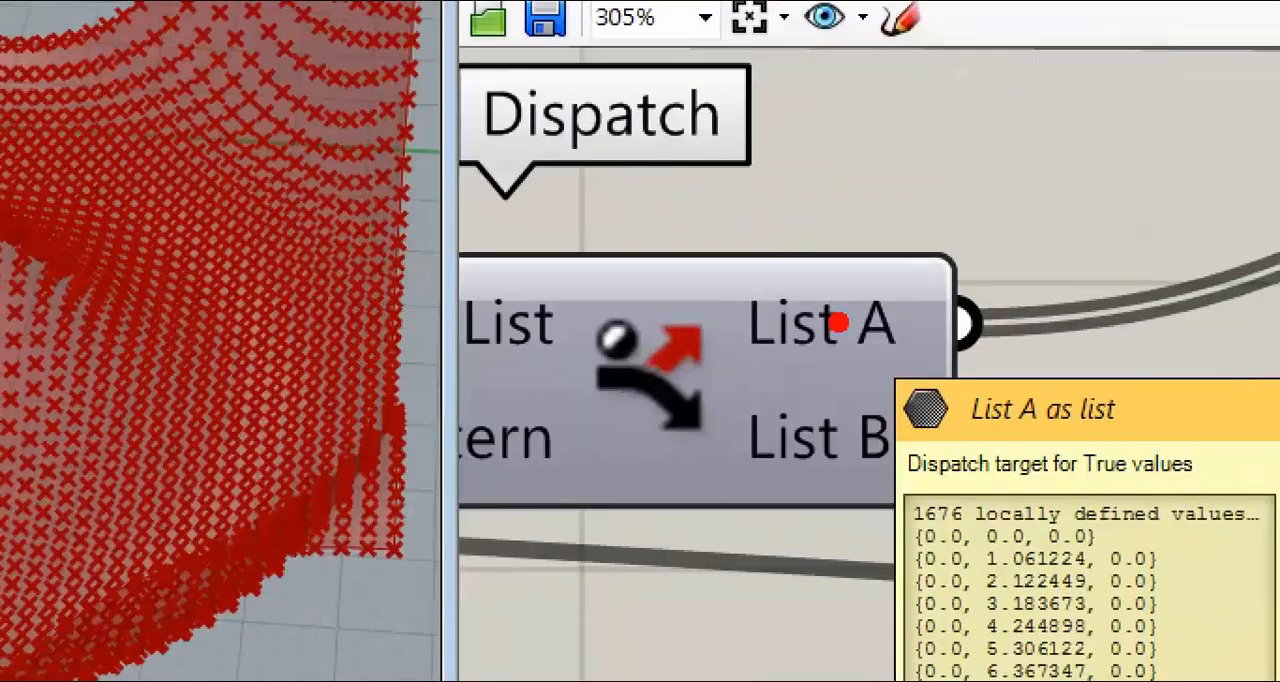
Step: Follow the Dispatch output wires forward to the two Move components ahead of Weave
scroll(839, 323, down, 3)
right_drag(929, 340, 733, 384)
scroll(798, 367, down, 4)
right_drag(1166, 329, 866, 346)
scroll(866, 346, down, 2)
right_drag(1062, 398, 891, 421)
scroll(965, 440, up, 4)
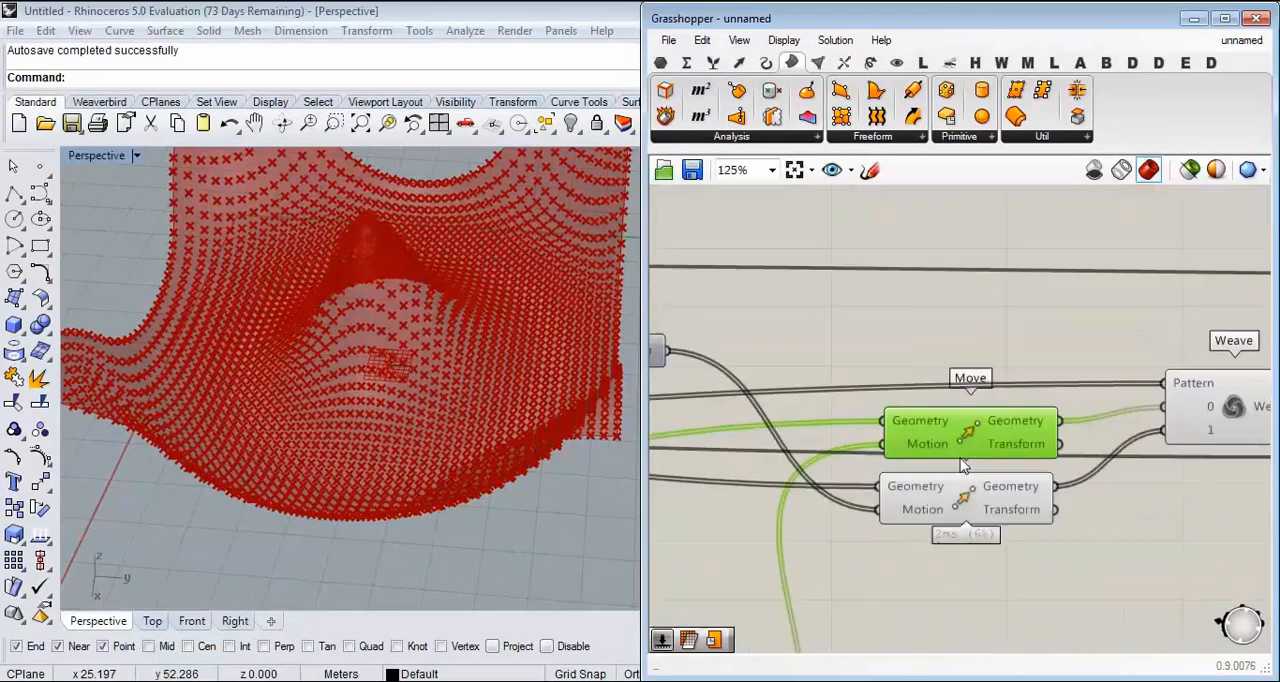
Step: Inspect the connection from the lower Move component into Weave's stream 1
click(971, 495)
right_drag(1094, 485, 957, 493)
scroll(917, 507, up, 2)
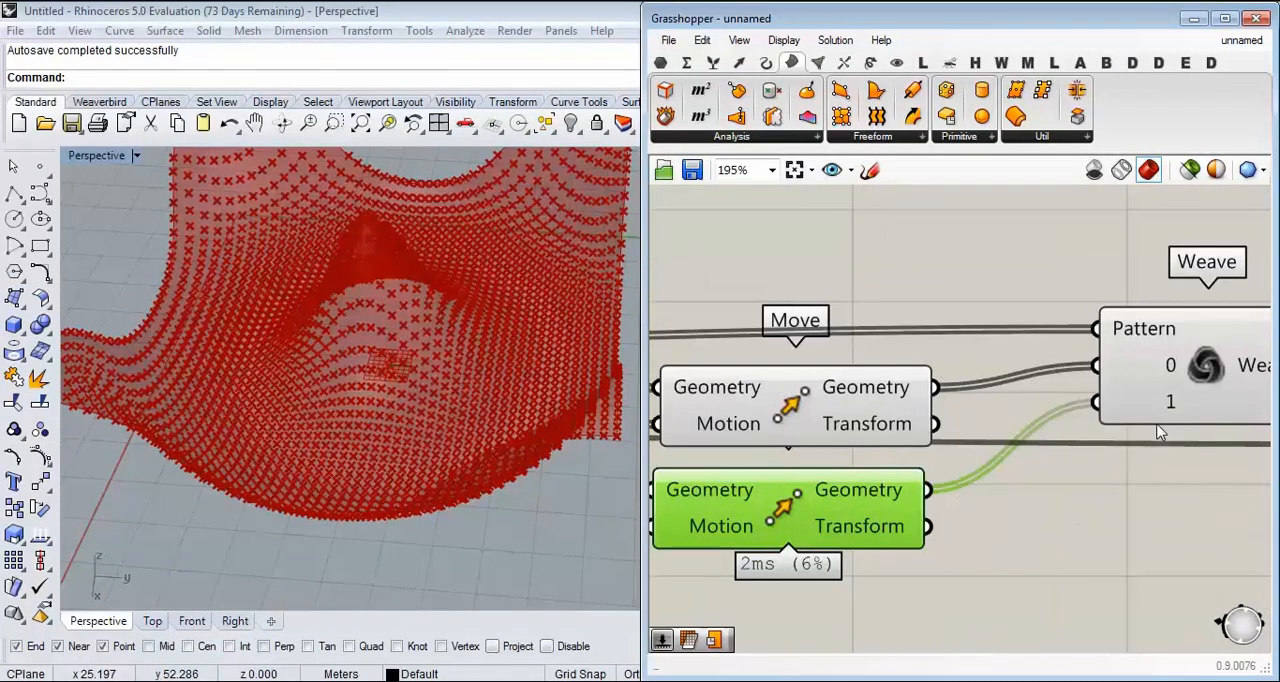
scroll(1063, 438, down, 5)
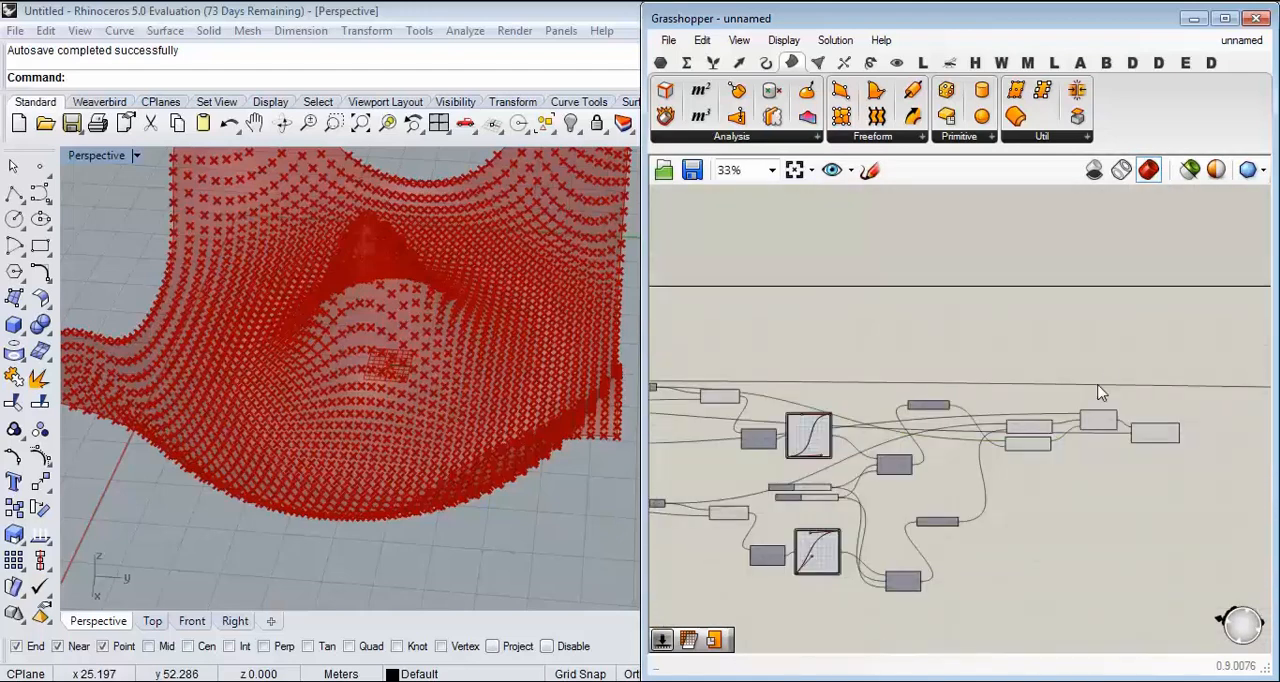
Step: Turn off the preview of the Move and Weave components and the upstream ones, keeping Surface From Points displayed
drag(1100, 391, 630, 582)
middle_click(924, 322)
click(988, 265)
click(852, 320)
right_drag(405, 440, 499, 339)
Step: Bake the Surface From Points result into Rhino with the default attributes and by-layer colour
scroll(1150, 430, up, 5)
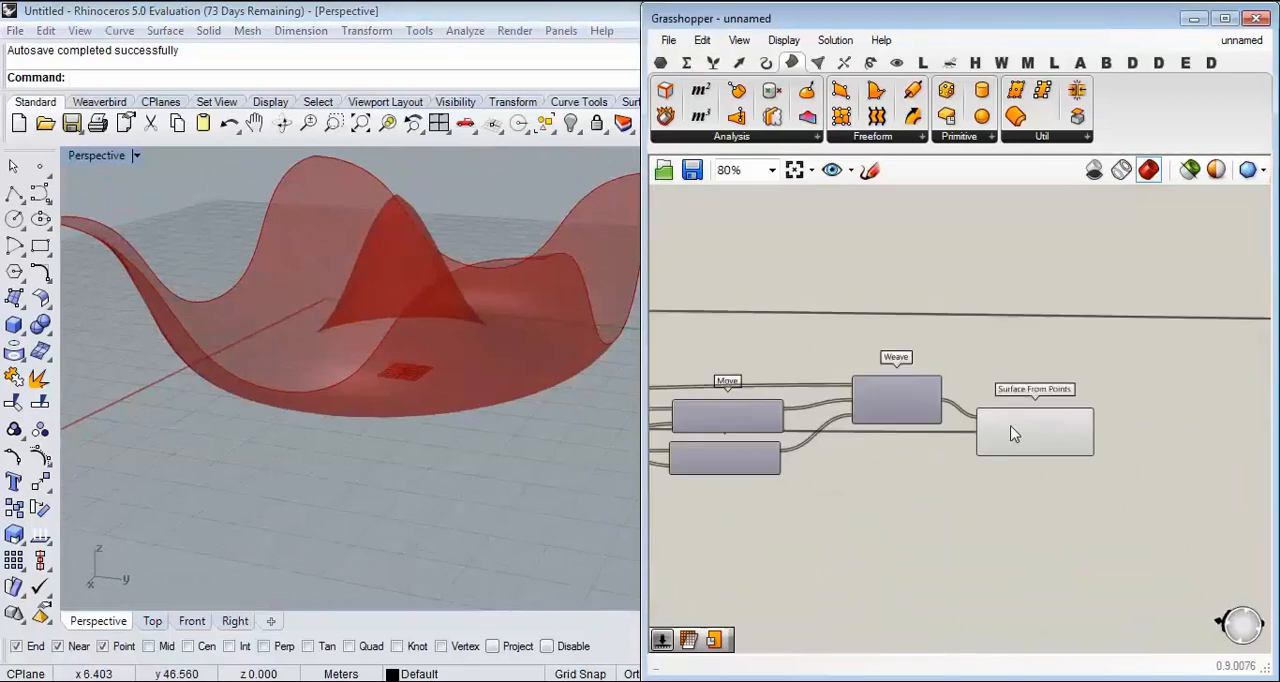
right_click(1089, 426)
click(1129, 463)
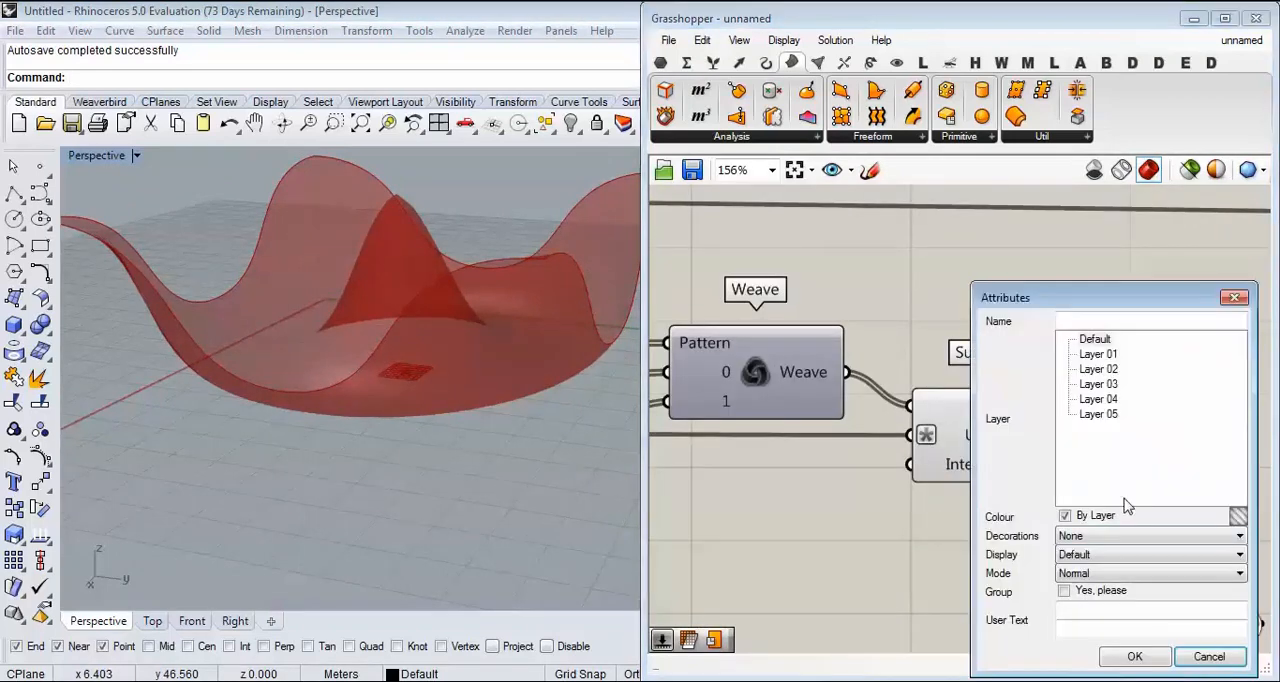
click(1137, 660)
Step: Examine the baked surface around its central peak and outer edges, and undo the bake
right_drag(240, 366, 378, 384)
scroll(378, 382, down, 5)
scroll(378, 382, up, 5)
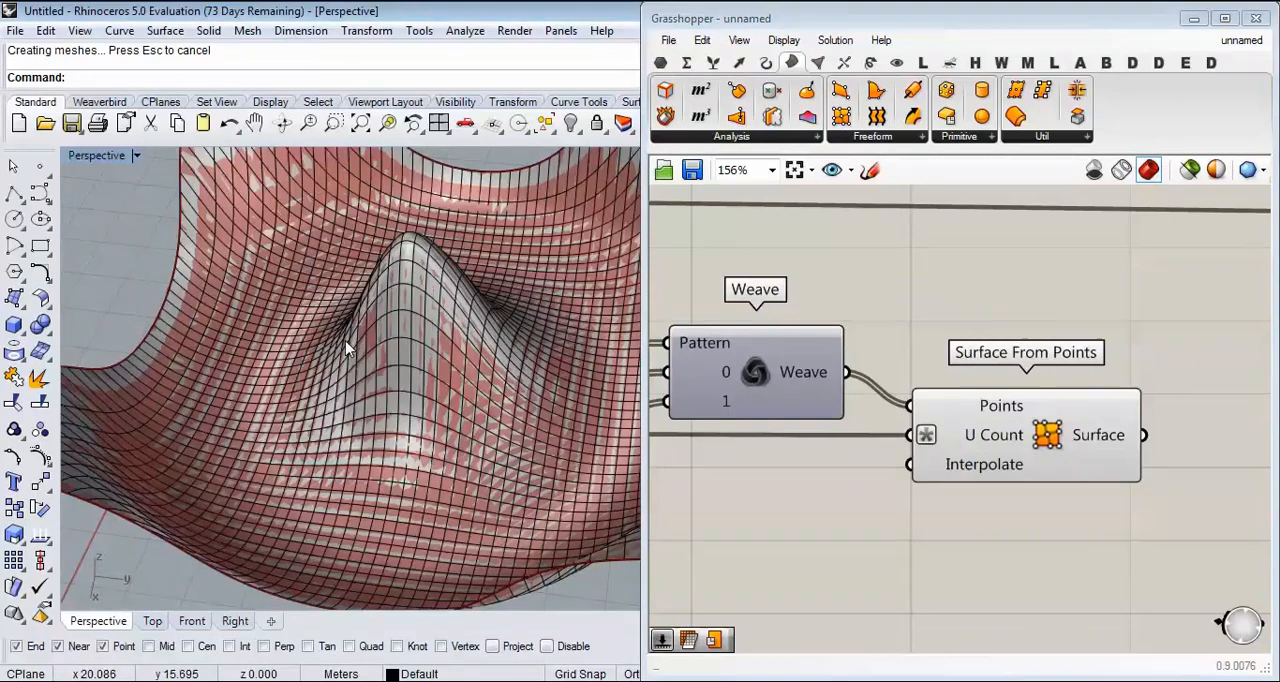
scroll(347, 348, down, 5)
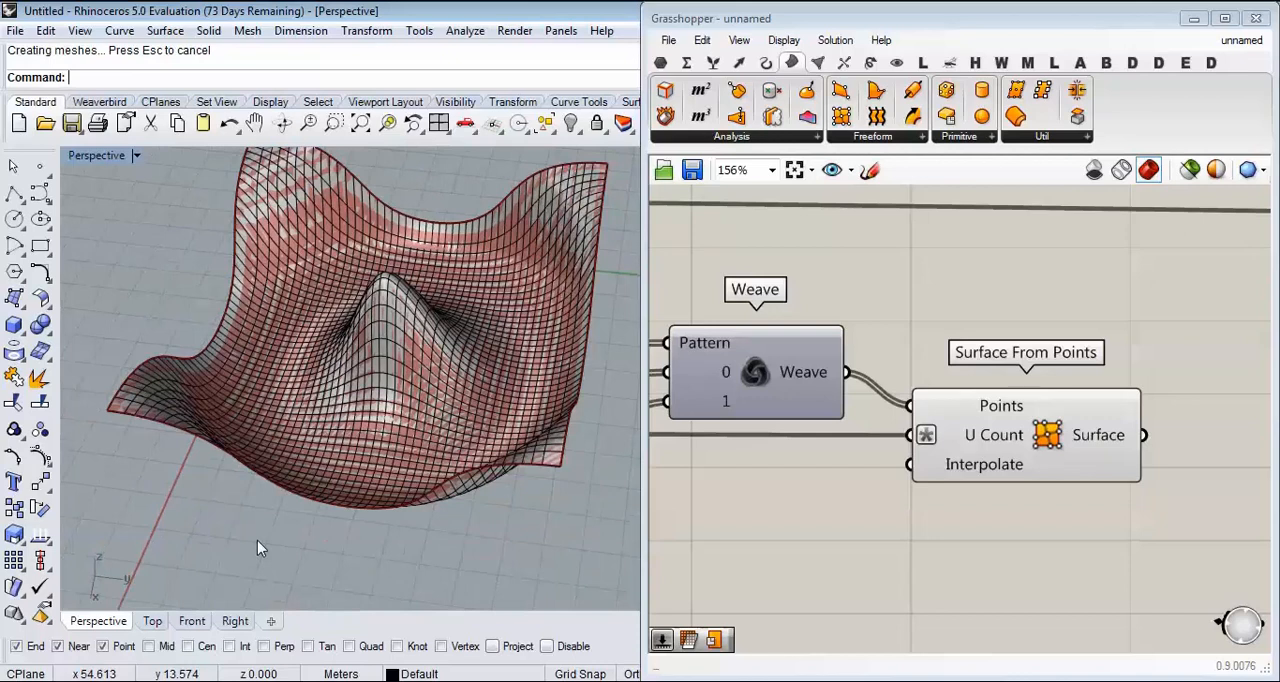
key(ctrl+z)
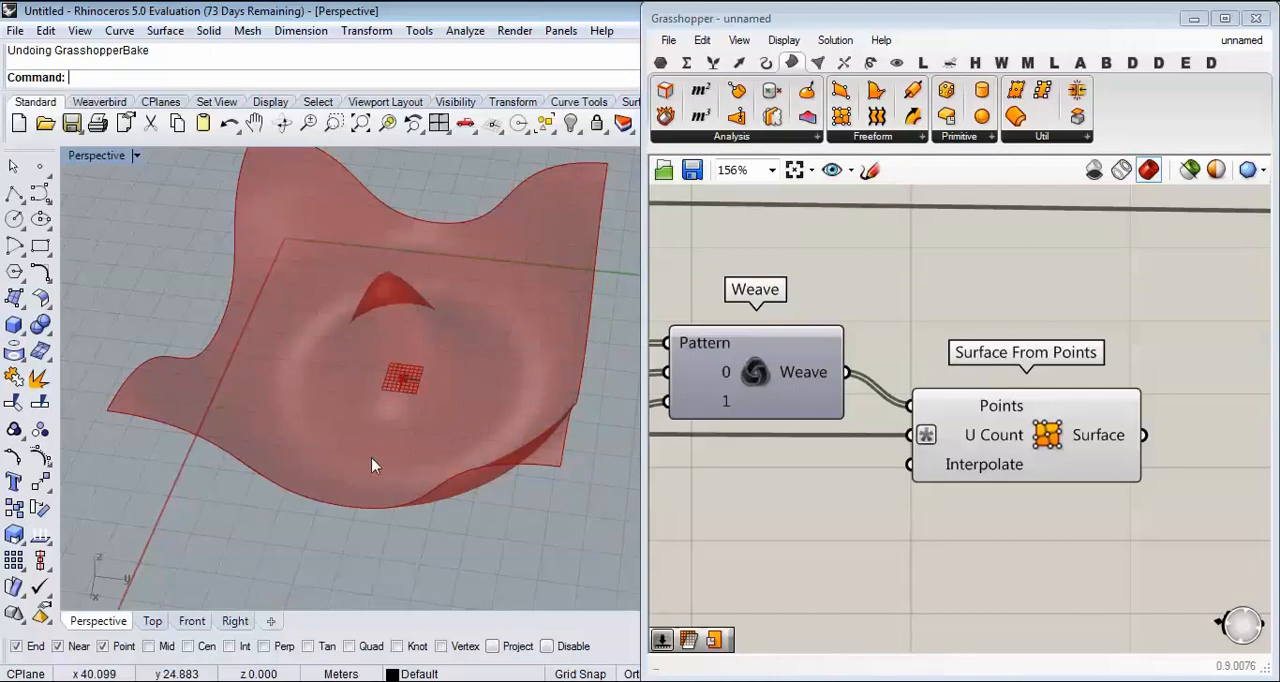
Step: Connect the Surface From Points output to the downstream Mesh Surface component to regenerate the thickened, subdivided mesh
right_drag(947, 463, 740, 457)
drag(788, 555, 965, 287)
scroll(742, 532, down, 14)
scroll(1083, 515, up, 7)
scroll(943, 429, up, 5)
right_drag(788, 481, 840, 432)
scroll(840, 433, down, 1)
right_drag(428, 450, 422, 363)
scroll(810, 380, down, 3)
right_drag(810, 380, 954, 378)
scroll(954, 378, down, 7)
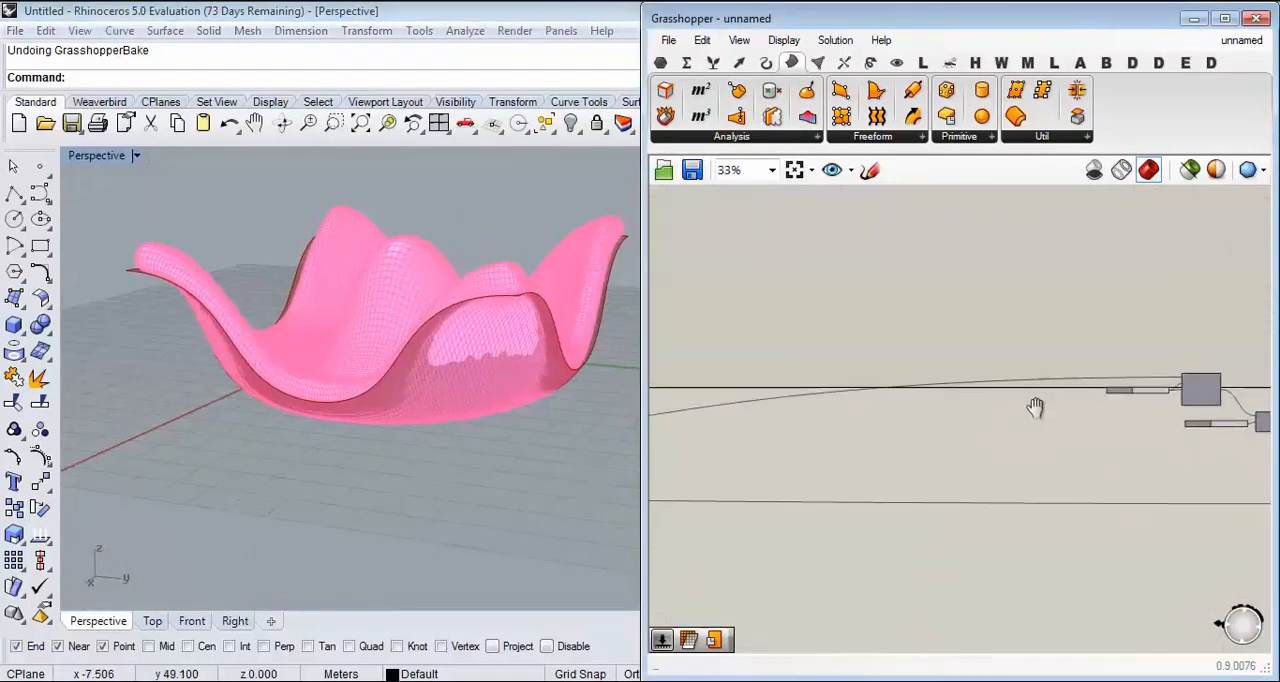
Step: Turn off the preview of the point, Move, Weave and Surface From Points components, leaving only the Custom Preview mesh displayed
right_drag(971, 428, 1108, 420)
middle_click(878, 240)
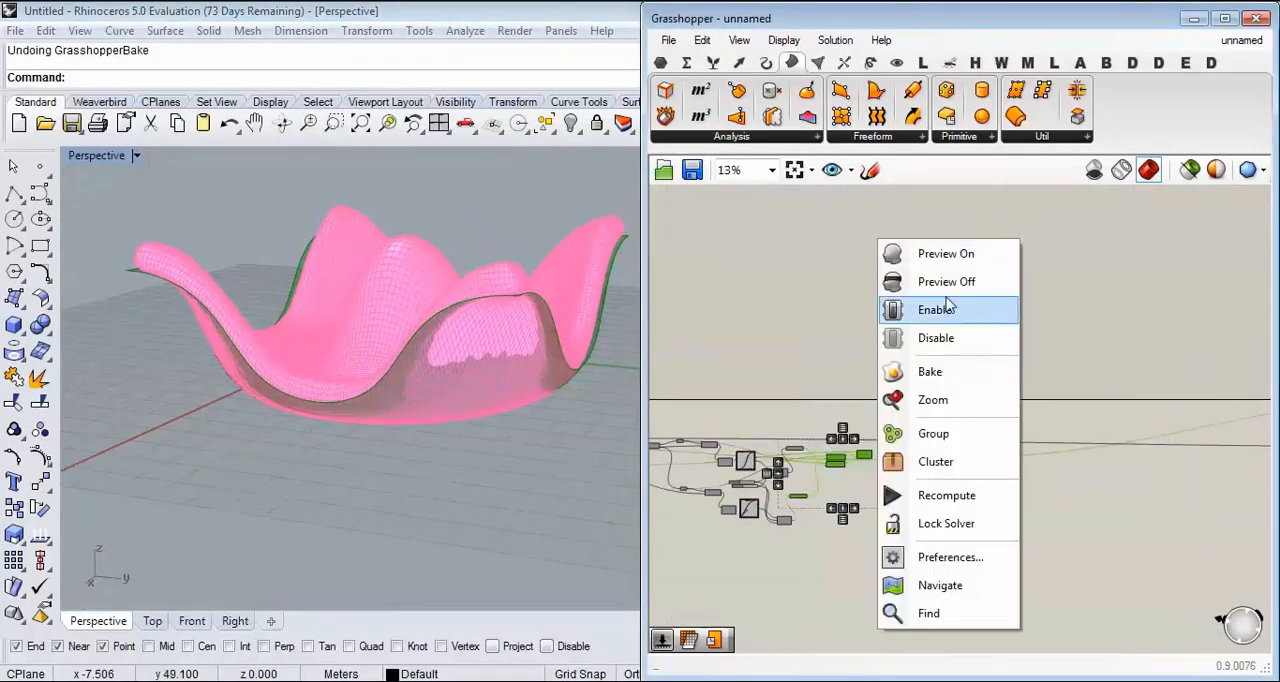
click(947, 301)
click(951, 297)
drag(947, 331, 774, 530)
middle_click(916, 248)
click(960, 293)
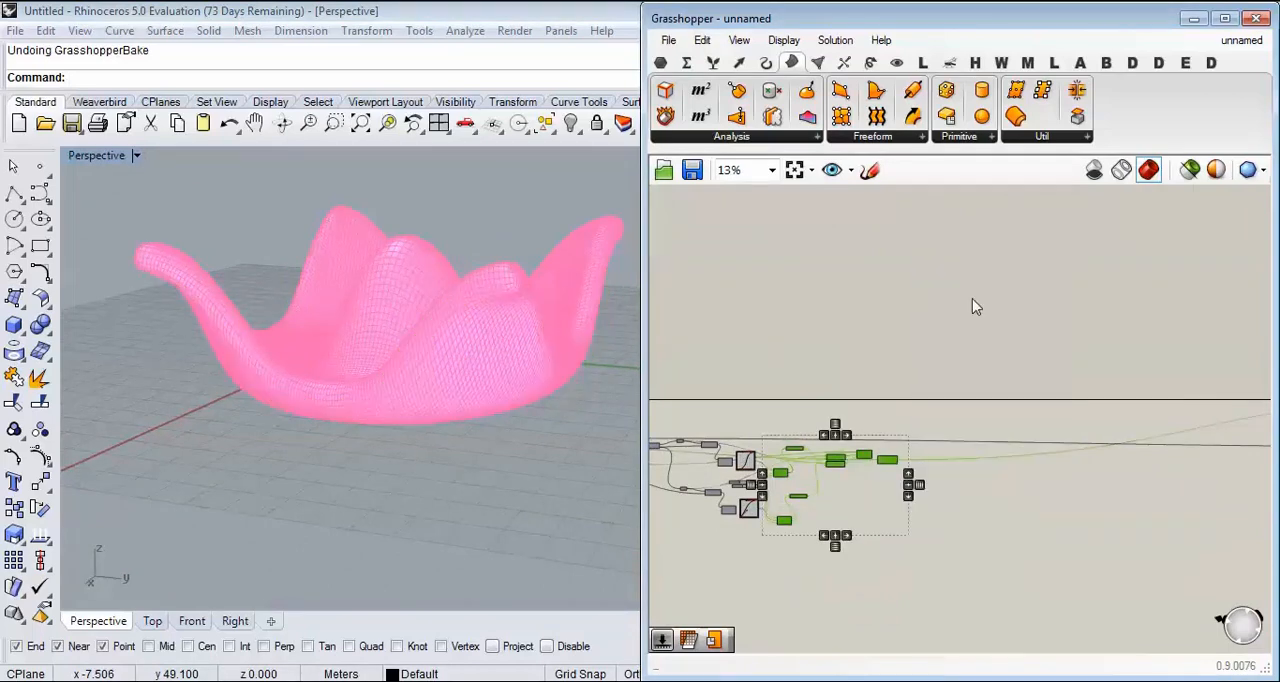
Step: Reshape the lower Graph Mapper's Bezier curve by moving its starting handle up towards the start edge for a steeper initial rise
scroll(403, 323, up, 3)
mouse_move(403, 323)
right_down()
mouse_move(446, 260)
mouse_move(318, 300)
mouse_move(405, 318)
right_up()
scroll(416, 312, down, 3)
scroll(806, 328, down, 4)
right_drag(1150, 380, 1016, 376)
scroll(1015, 376, up, 5)
drag(1036, 292, 624, 474)
right_drag(753, 425, 989, 348)
drag(926, 248, 682, 317)
scroll(1010, 298, down, 5)
scroll(940, 303, up, 2)
scroll(886, 306, up, 2)
click(677, 272)
right_drag(677, 272, 1046, 272)
scroll(825, 307, up, 5)
right_drag(825, 307, 1058, 337)
scroll(990, 465, up, 6)
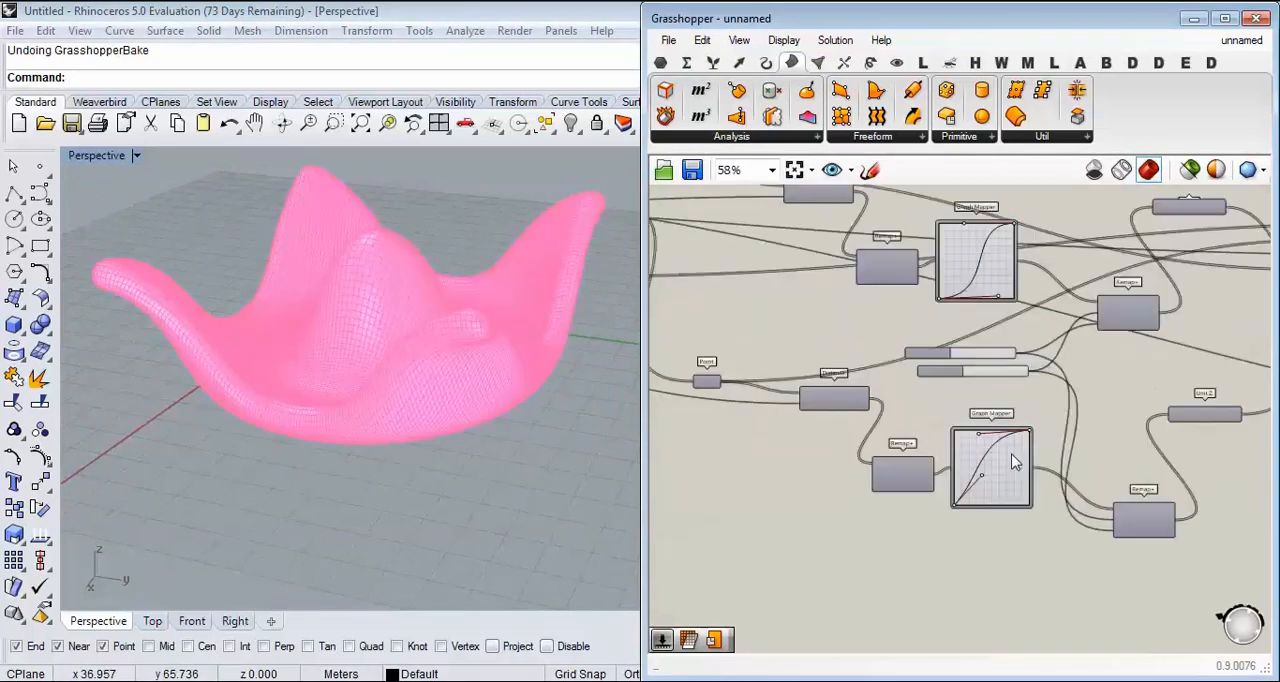
drag(1008, 545, 988, 506)
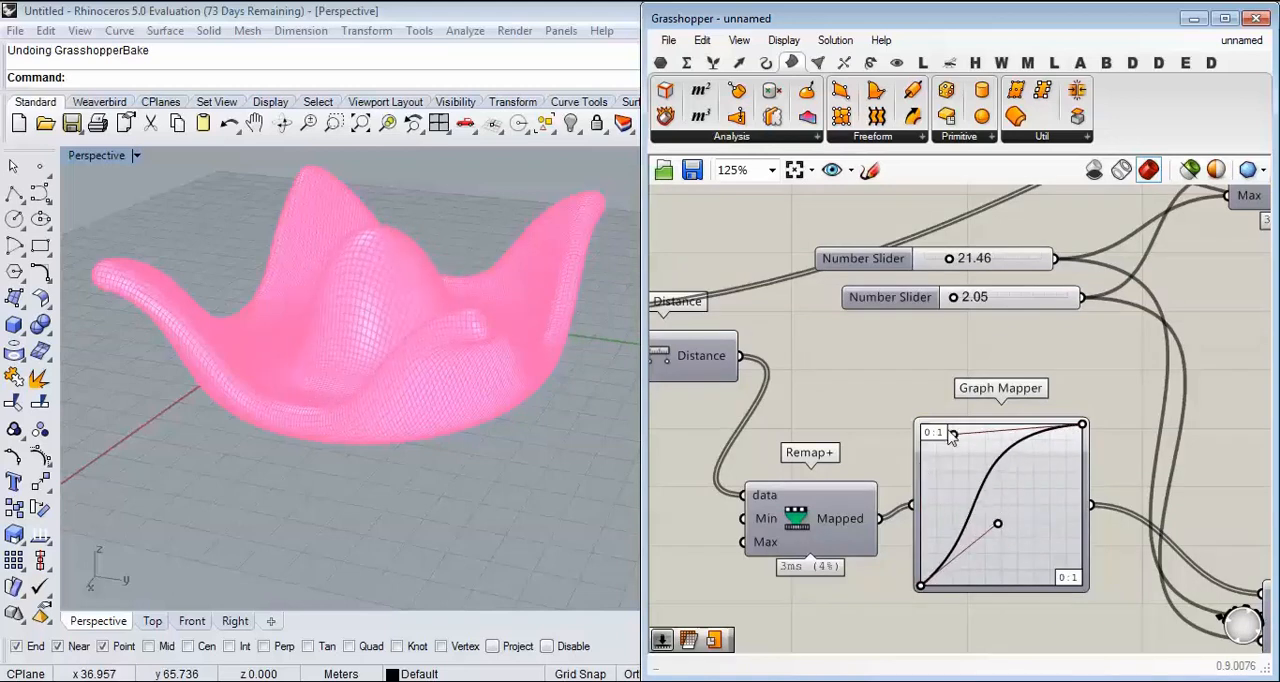
drag(995, 522, 955, 503)
right_drag(480, 350, 435, 410)
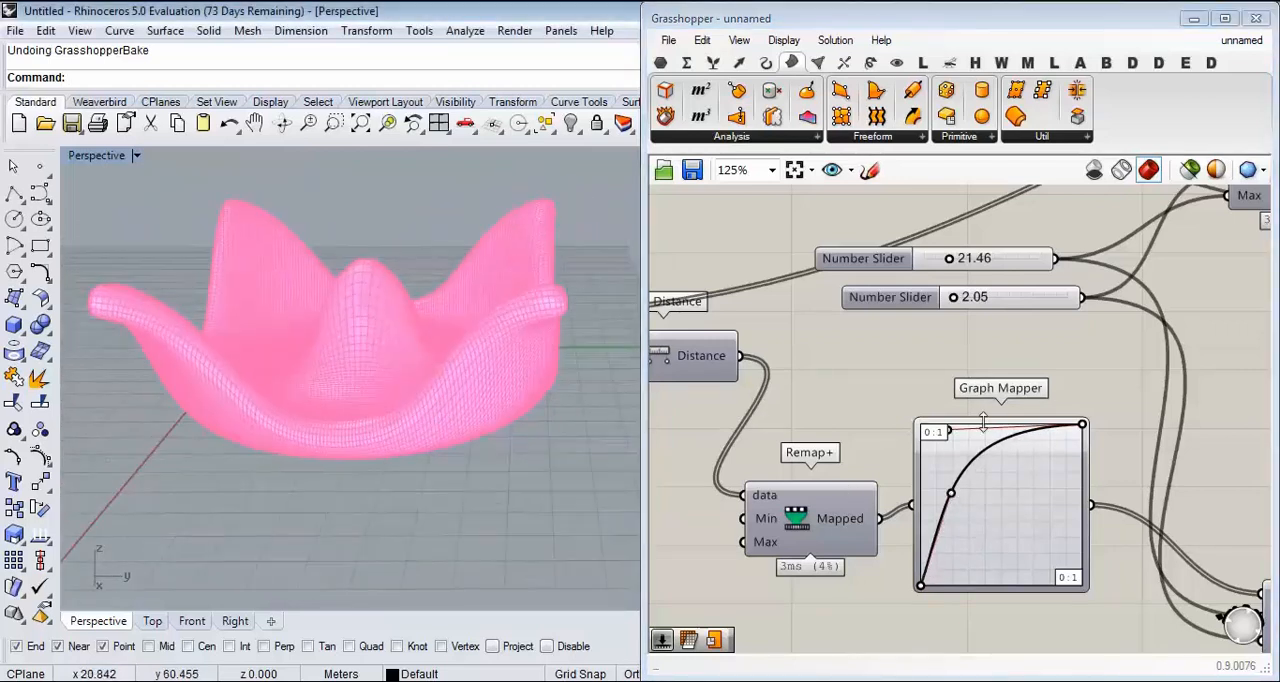
Step: Set the upper number slider shared by the Remap+ components to 19.06 and check the shape in the Front view
drag(950, 259, 947, 262)
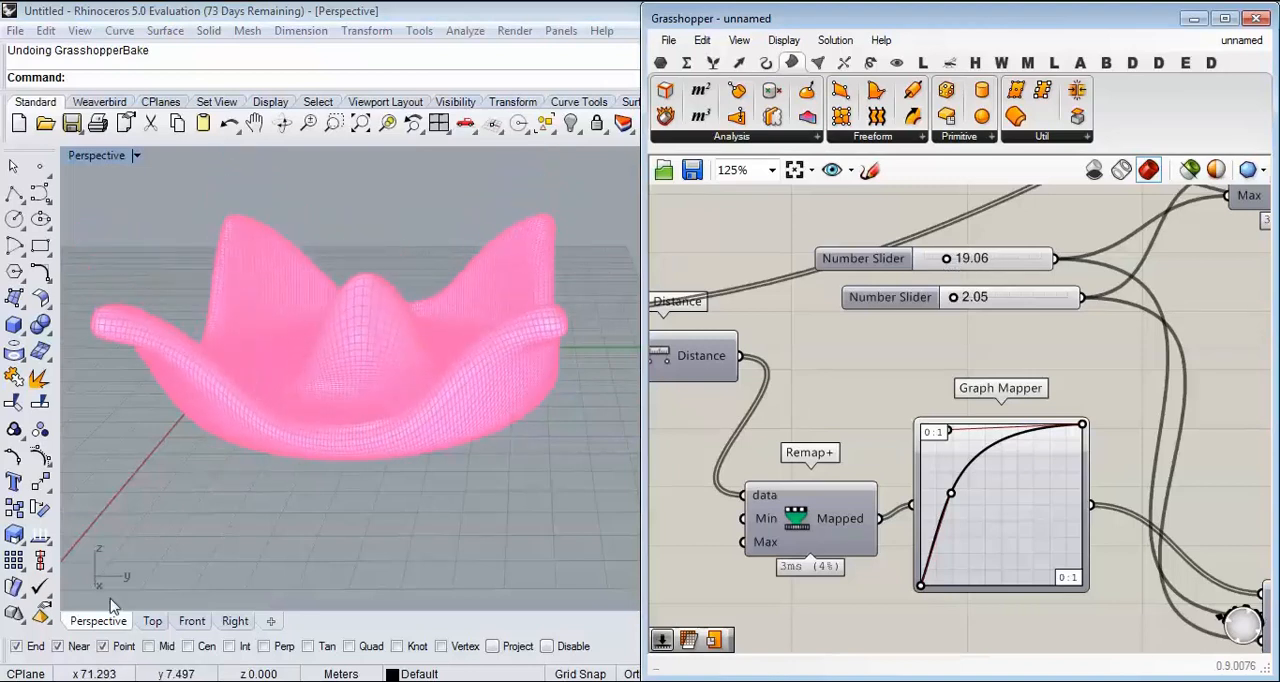
click(191, 621)
scroll(200, 451, down, 3)
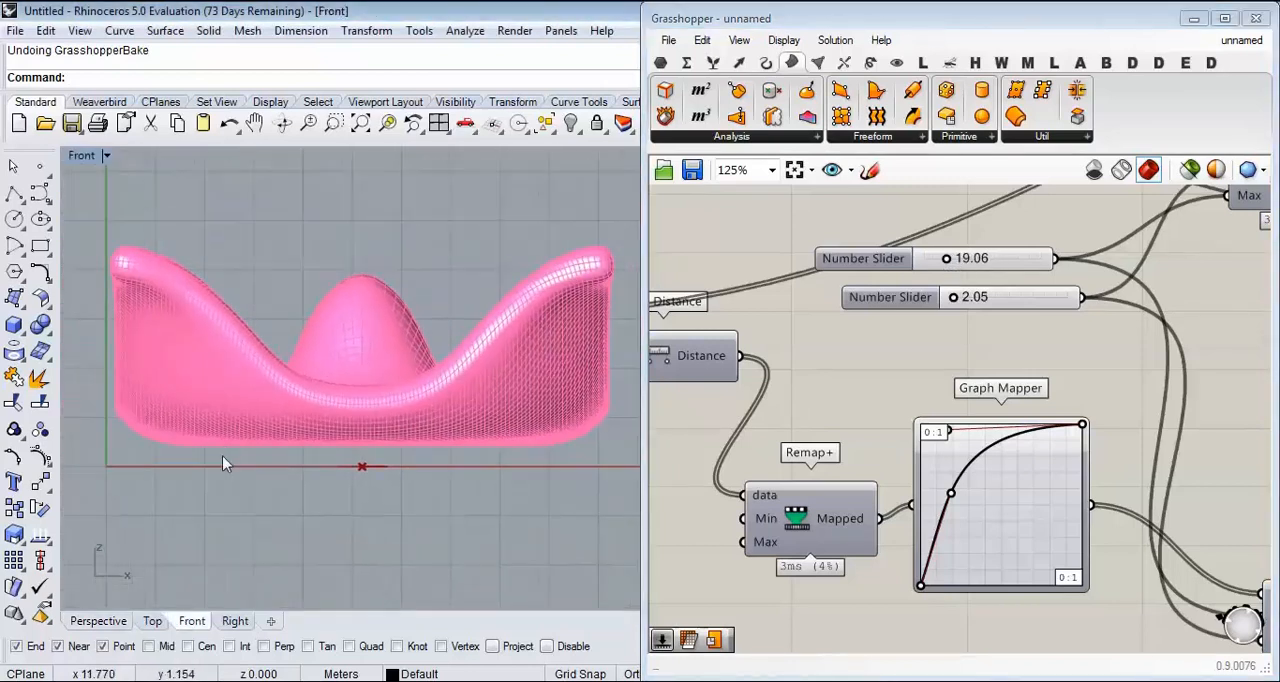
click(105, 621)
Step: Hide the preview of all components downstream of Surface From Points and show the Surface From Points preview instead
scroll(955, 420, down, 5)
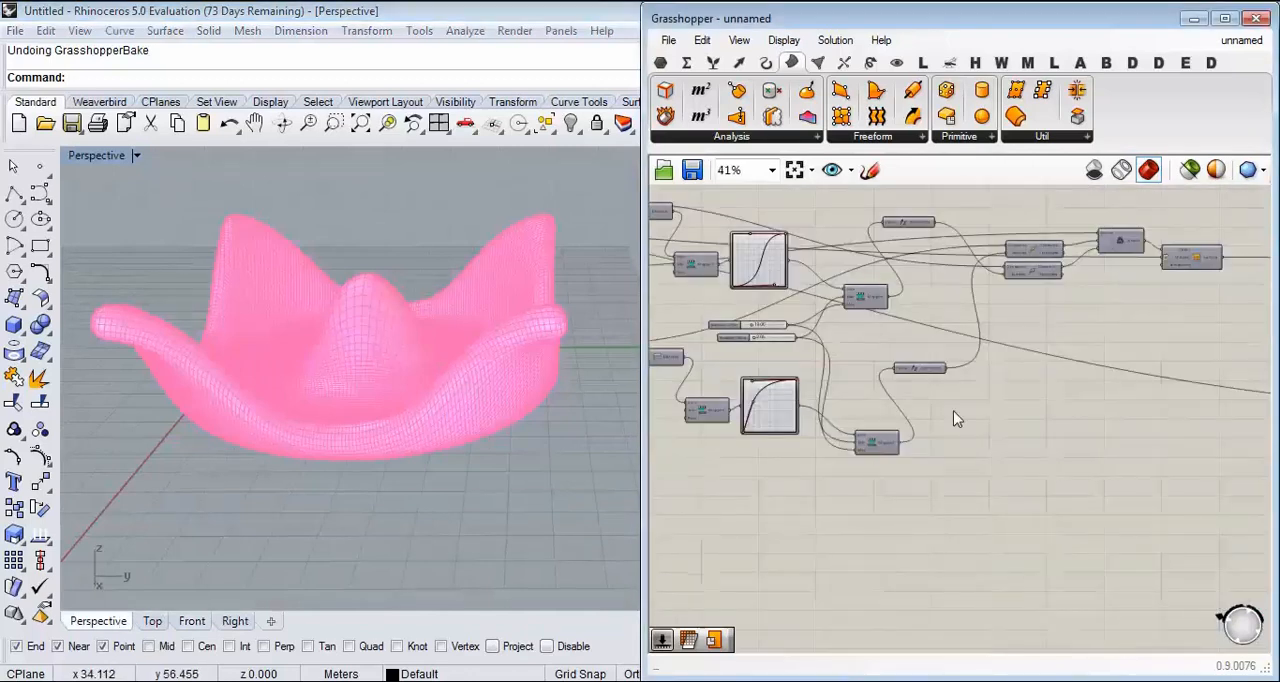
scroll(955, 420, down, 4)
drag(1160, 334, 1046, 478)
right_click(872, 290)
click(942, 333)
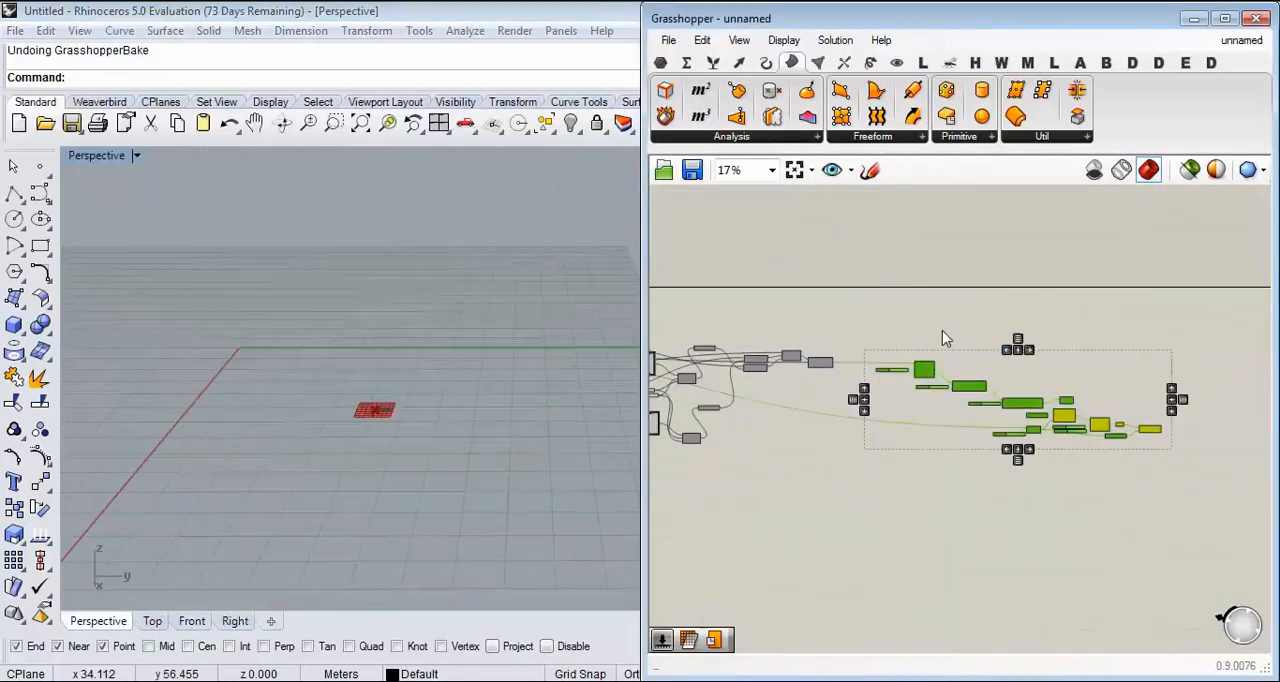
scroll(942, 338, up, 8)
right_click(820, 305)
click(849, 343)
right_drag(388, 411, 323, 399)
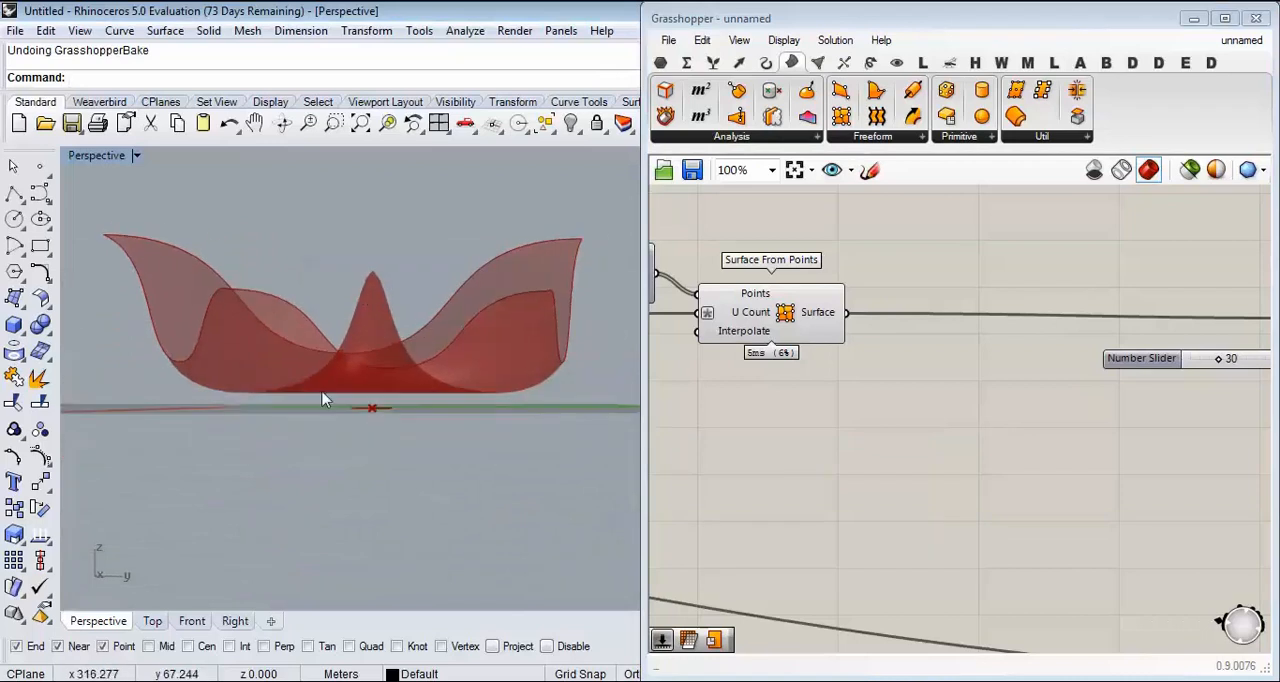
Step: Compare the height of the central peak with the outer corners in the Front view, and return to Perspective
click(190, 621)
drag(120, 279, 616, 277)
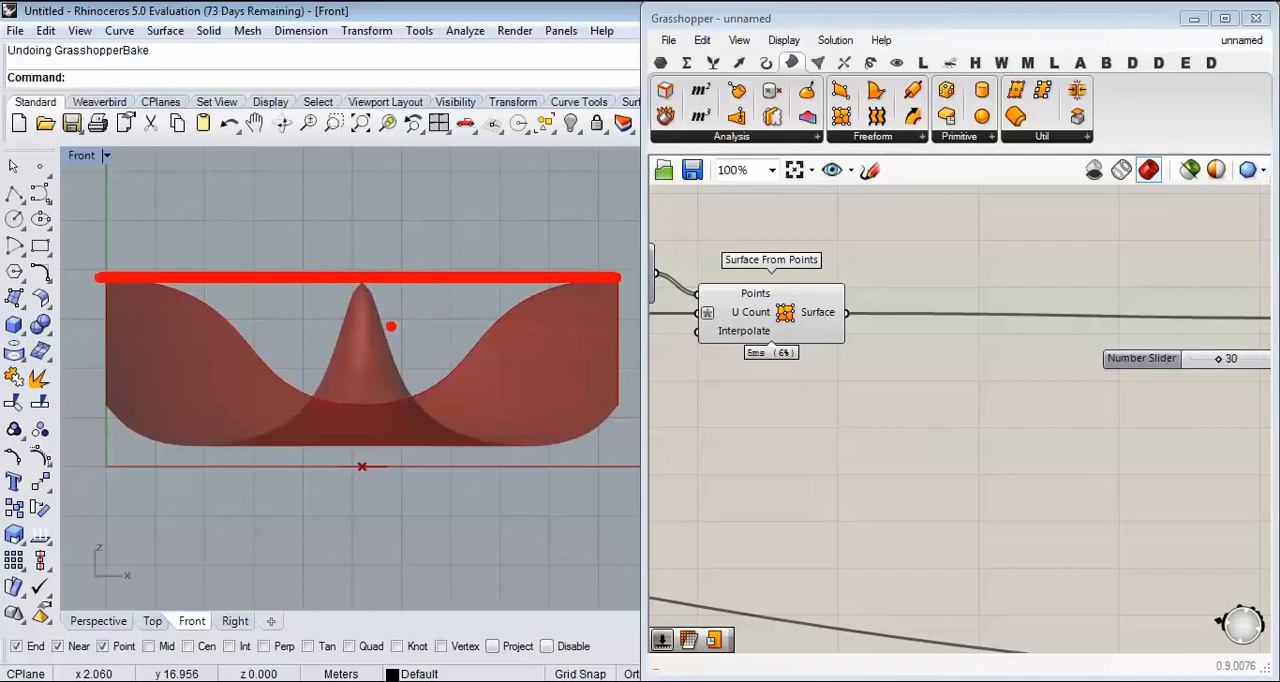
key(Escape)
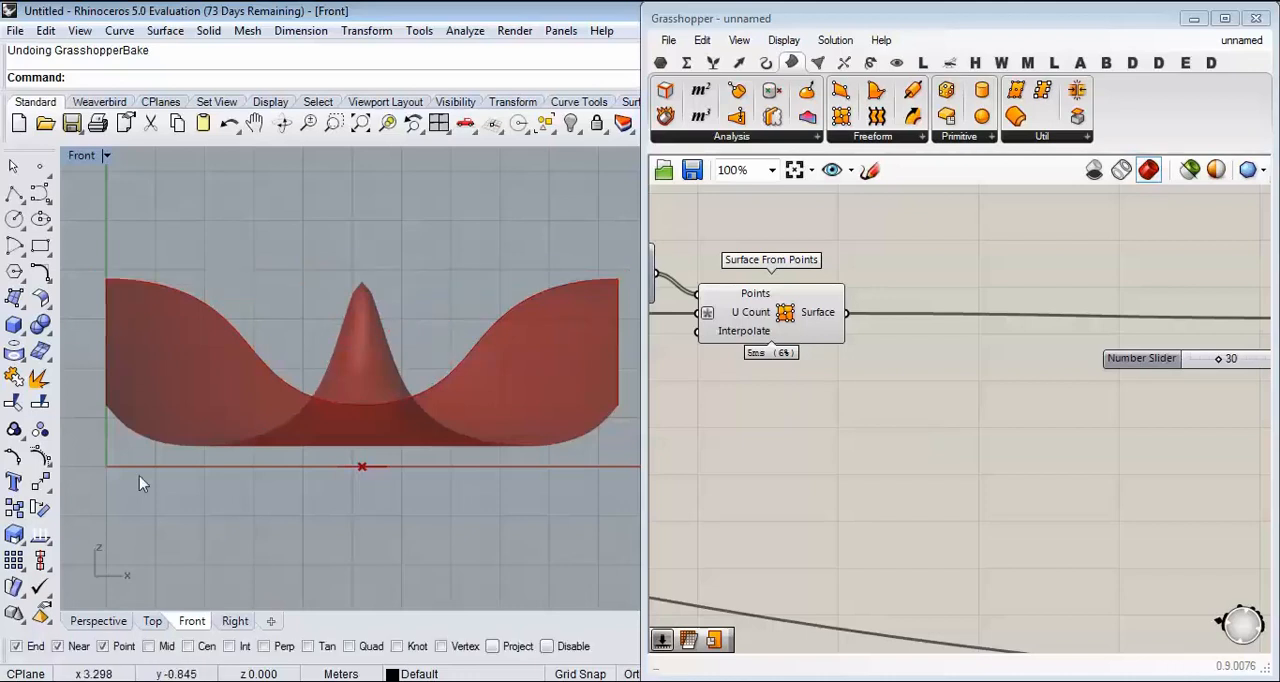
click(98, 627)
Step: Bake the Surface From Points output with the default attributes, inspect its central peak, and undo the bake
right_drag(948, 405, 748, 435)
scroll(748, 435, down, 1)
scroll(1166, 346, up, 2)
right_drag(931, 449, 1220, 402)
right_drag(782, 331, 1011, 332)
right_click(888, 331)
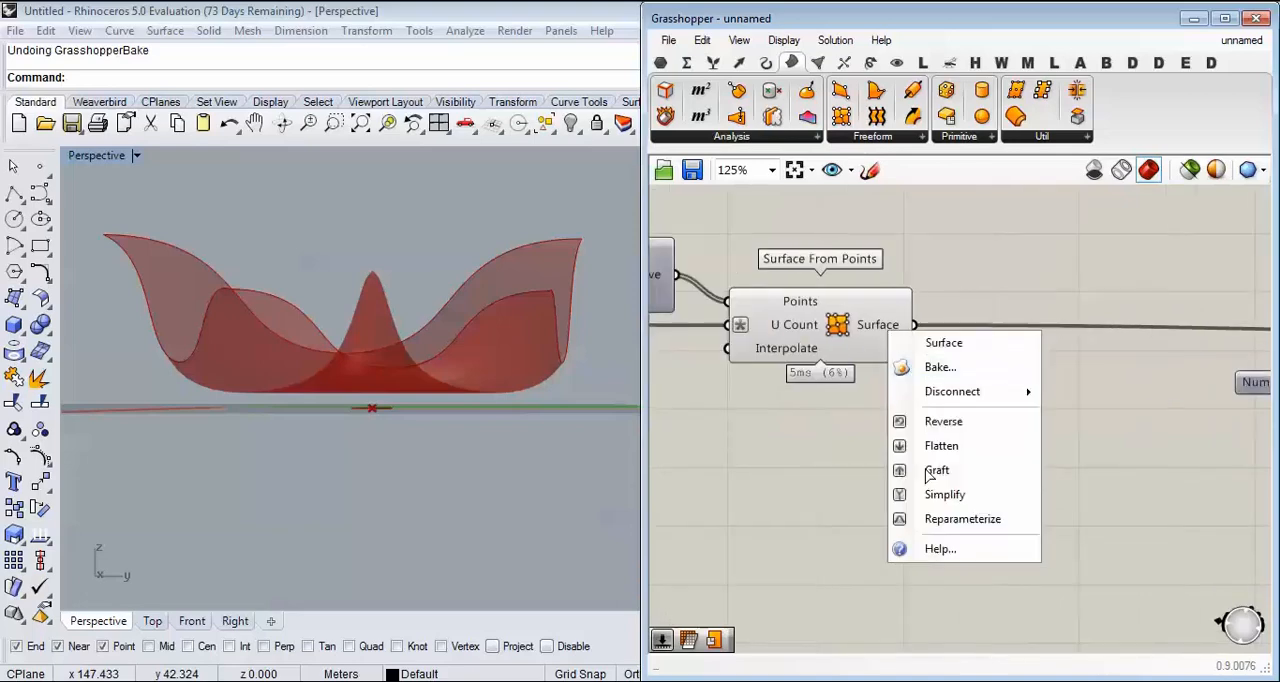
click(940, 368)
click(929, 550)
right_drag(430, 300, 415, 390)
scroll(413, 340, up, 3)
right_drag(413, 340, 417, 278)
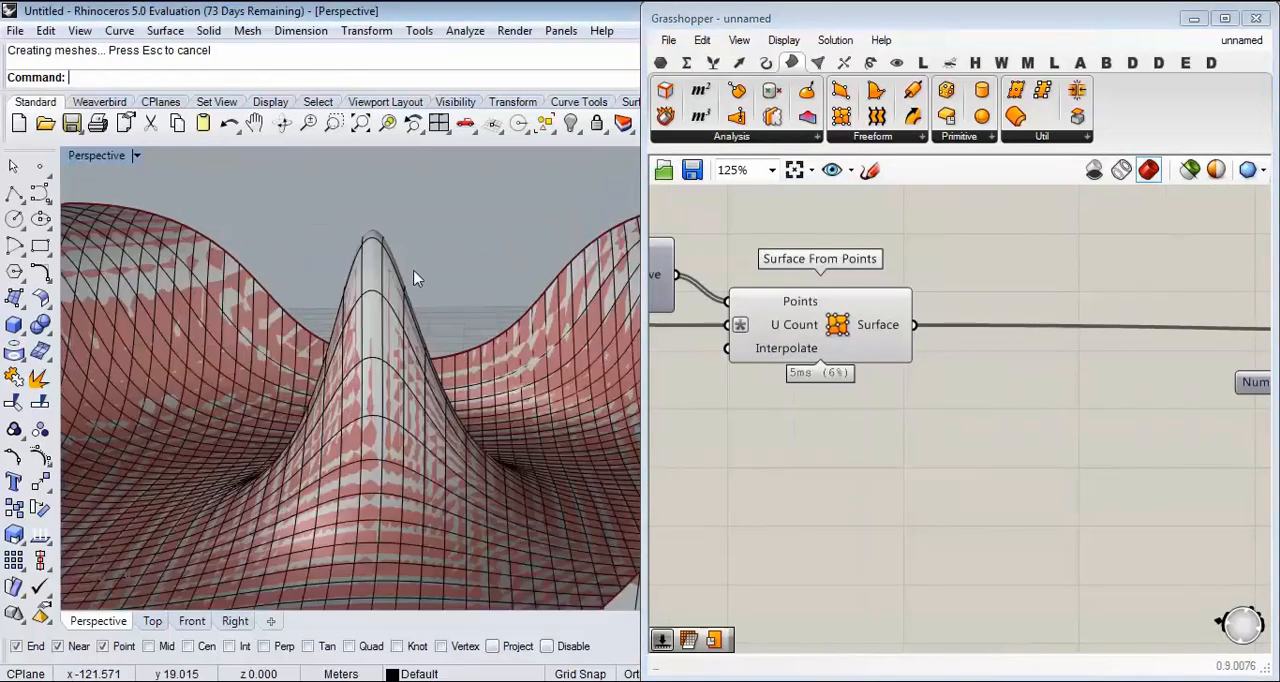
scroll(417, 278, down, 3)
key(ctrl+z)
Step: Turn off the Surface From Points preview and turn on the preview of the Custom Preview component
scroll(940, 333, down, 4)
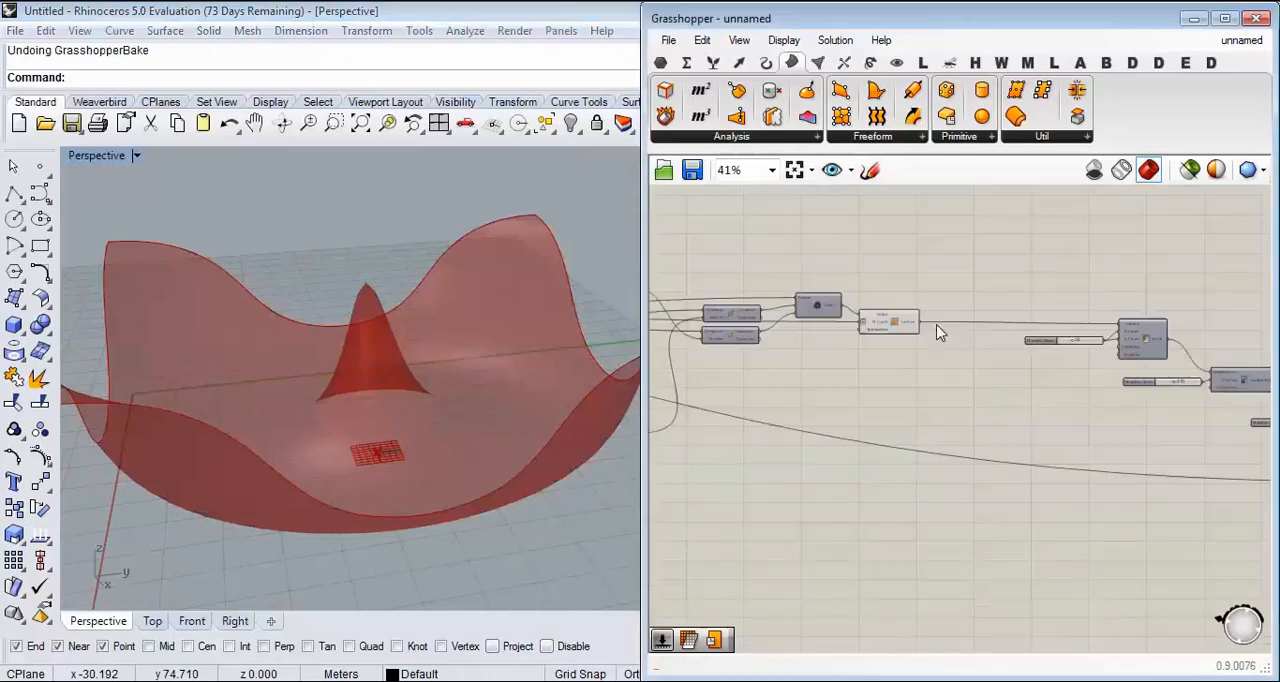
scroll(940, 333, up, 3)
scroll(920, 373, down, 5)
drag(1018, 274, 796, 378)
right_click(915, 258)
click(915, 261)
scroll(990, 330, up, 5)
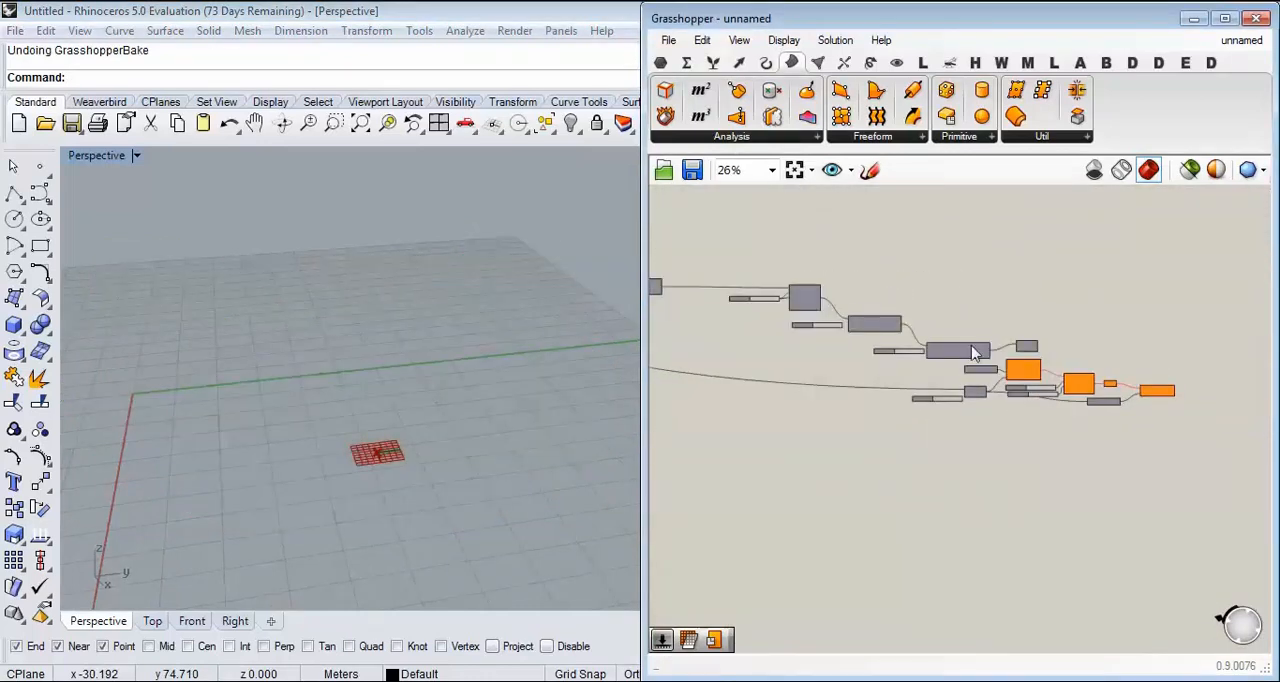
right_click(1050, 335)
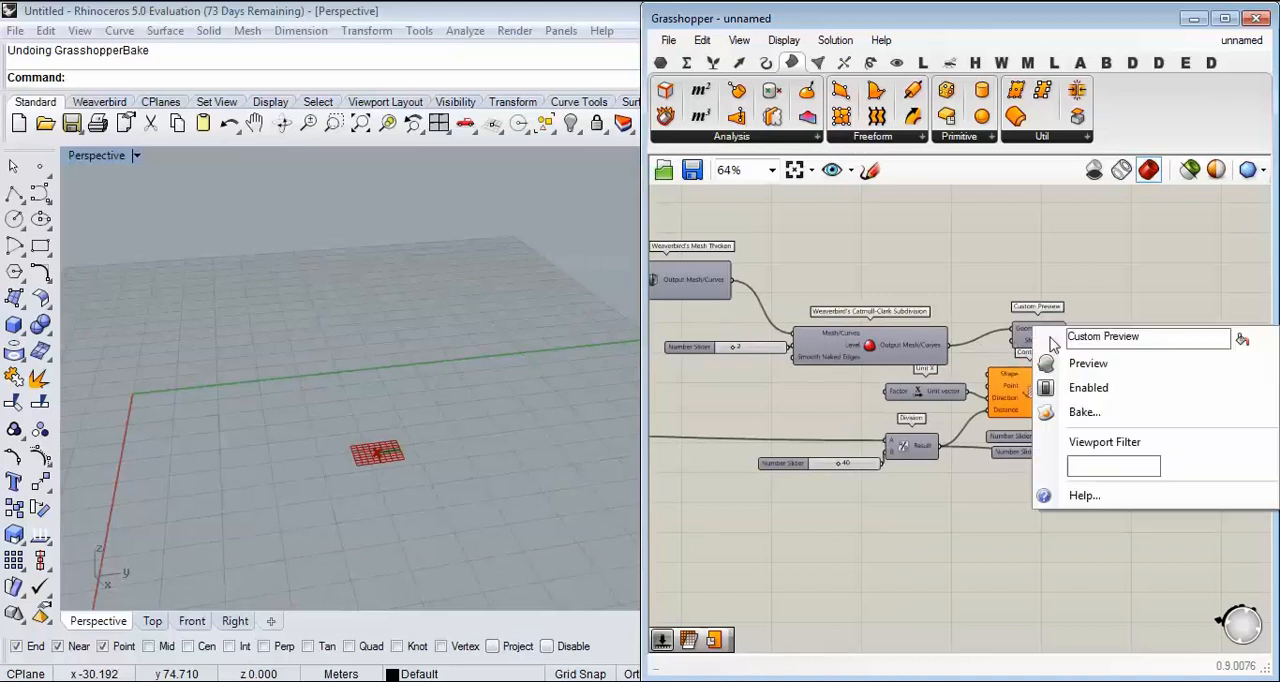
click(1060, 360)
right_drag(386, 331, 320, 338)
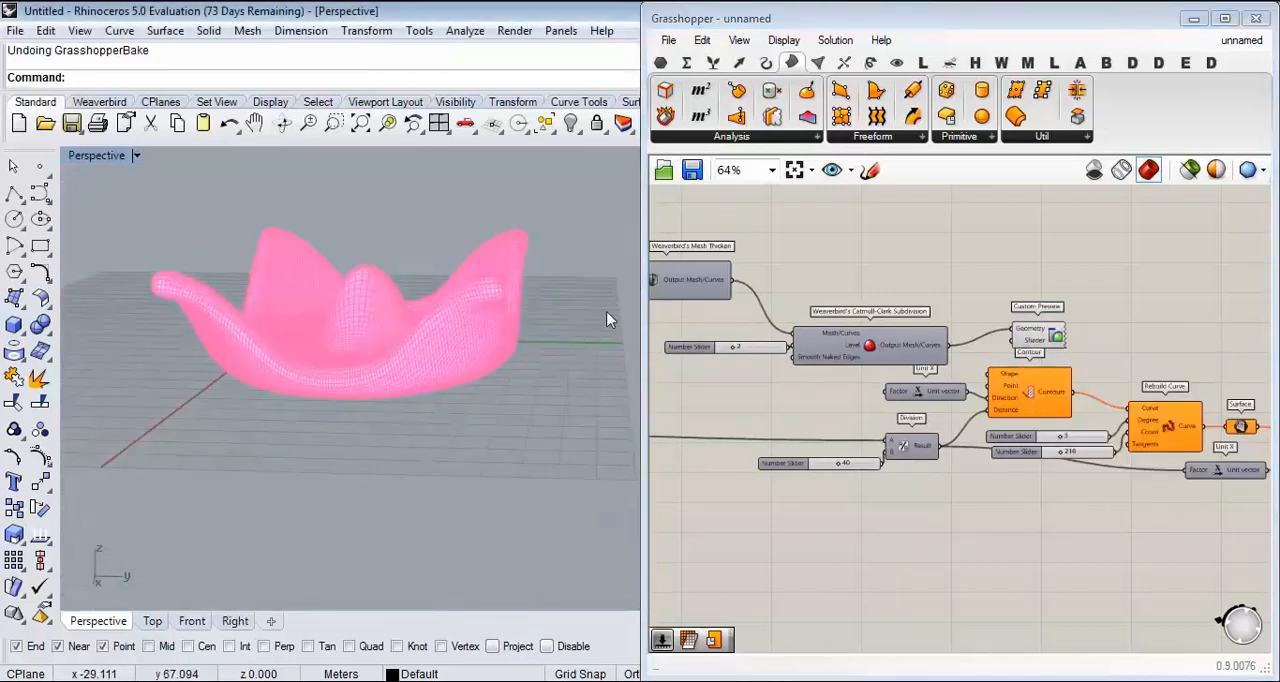
Step: Connect the Output Mesh/Curves of Weaverbird's Catmull-Clark Subdivision to the Shape input of the Contour component
scroll(956, 368, up, 4)
drag(918, 313, 866, 304)
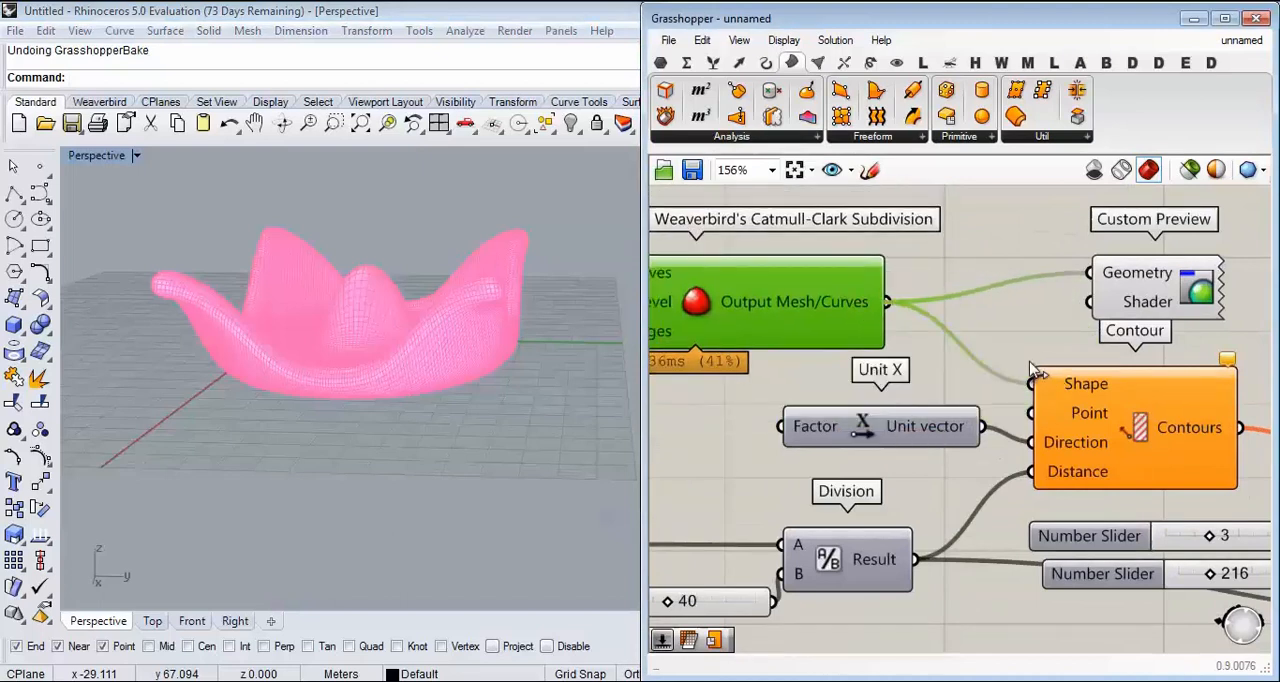
scroll(1010, 357, down, 4)
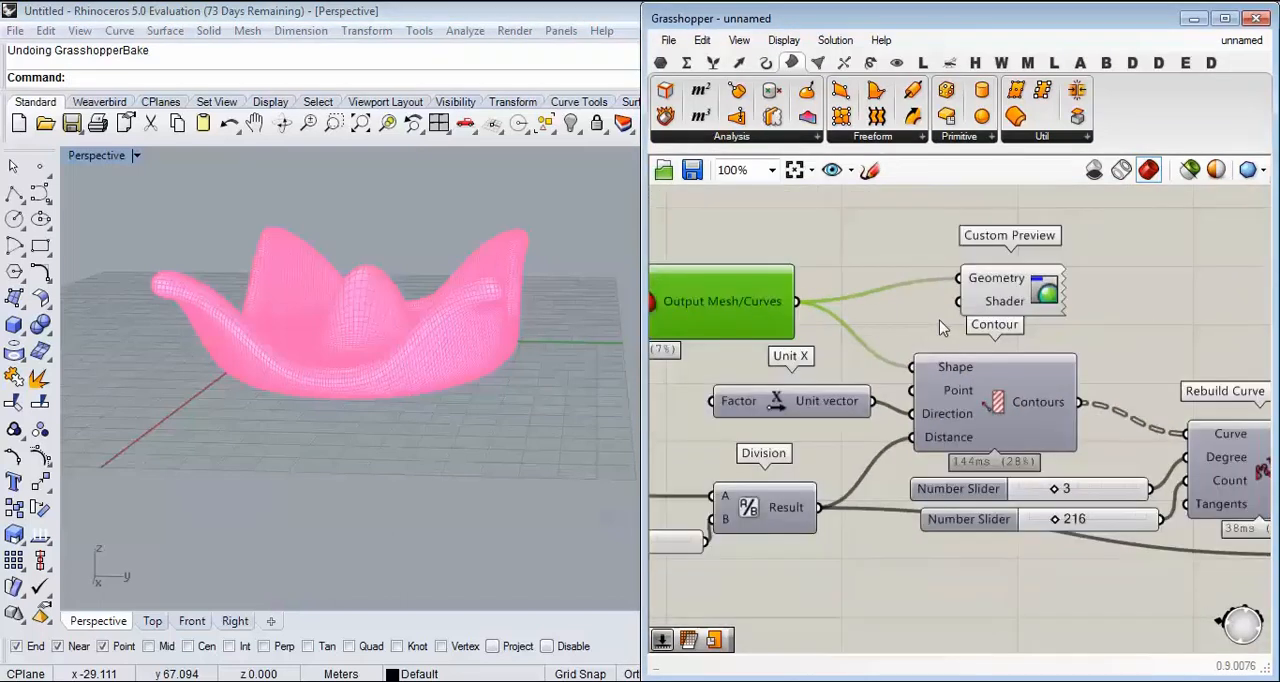
Step: Move the Custom Preview component beside Extrude and feed its Geometry input from the Extrusion output to display the contour slices
scroll(866, 276, down, 2)
drag(866, 276, 1197, 360)
scroll(1197, 360, up, 4)
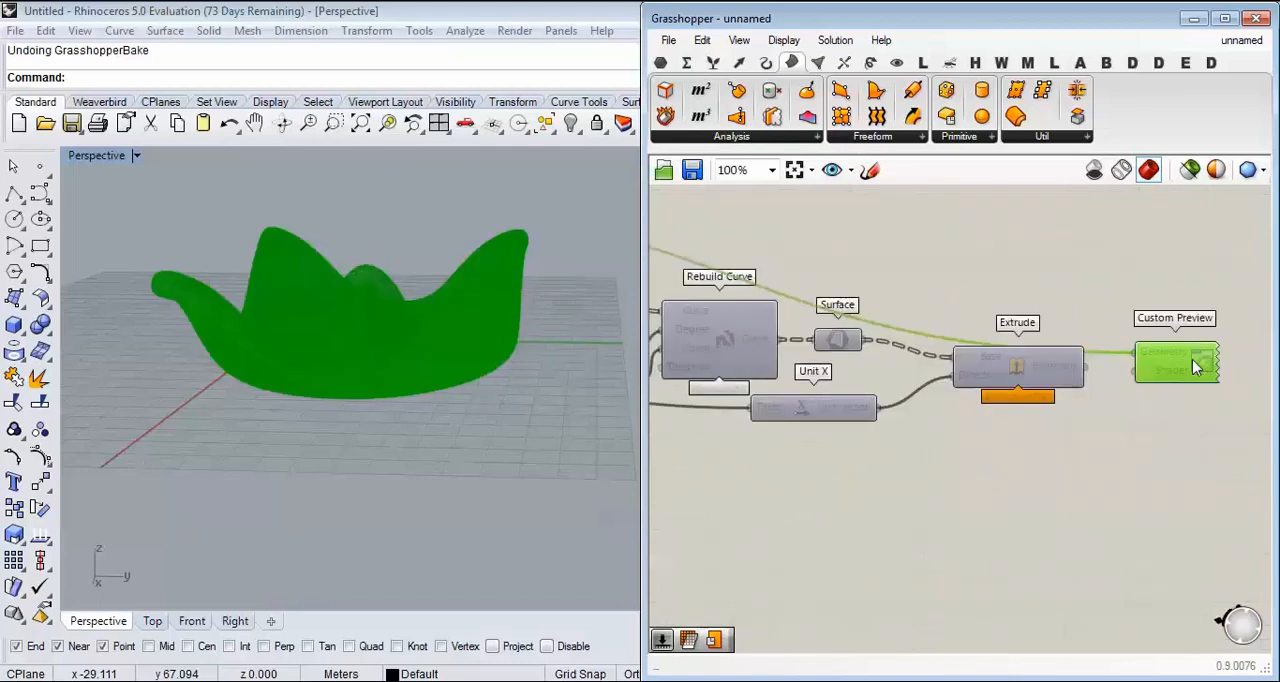
click(1115, 388)
click(394, 380)
scroll(394, 380, up, 4)
right_drag(398, 378, 338, 322)
Step: Bake the Extrude result into Rhino with the default attributes, and create a new empty Grasshopper document
right_click(1066, 364)
click(1115, 404)
click(1138, 580)
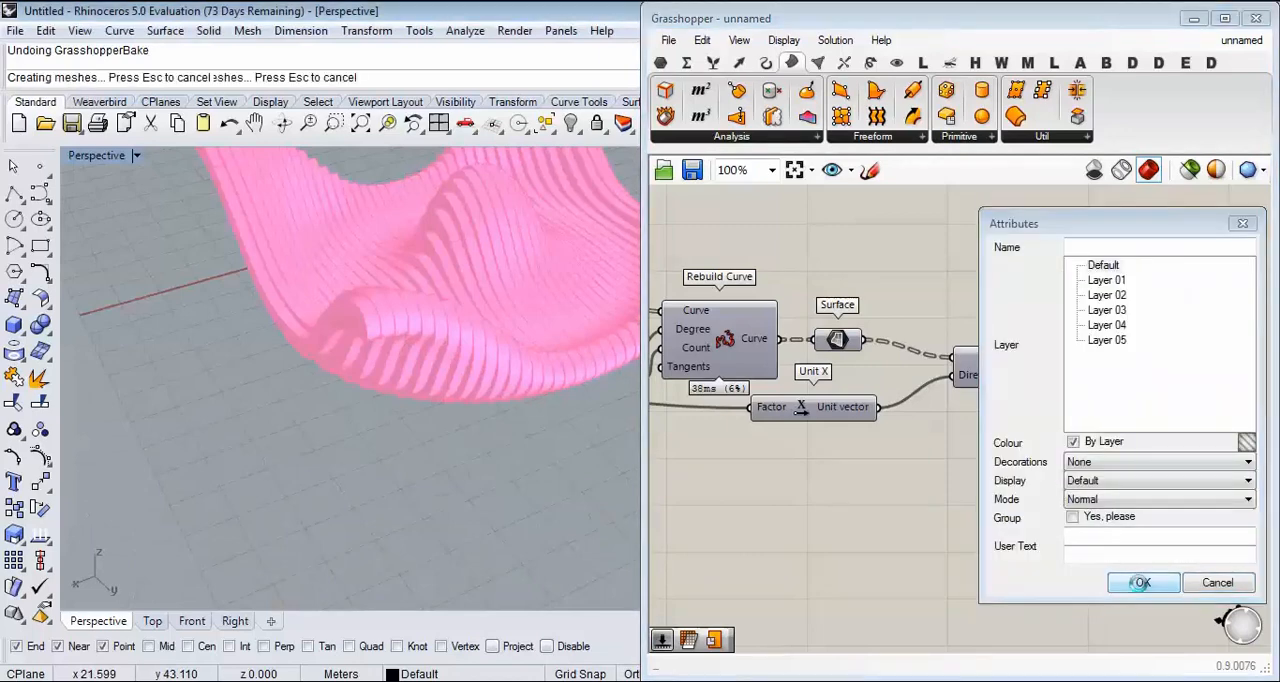
click(668, 40)
click(700, 63)
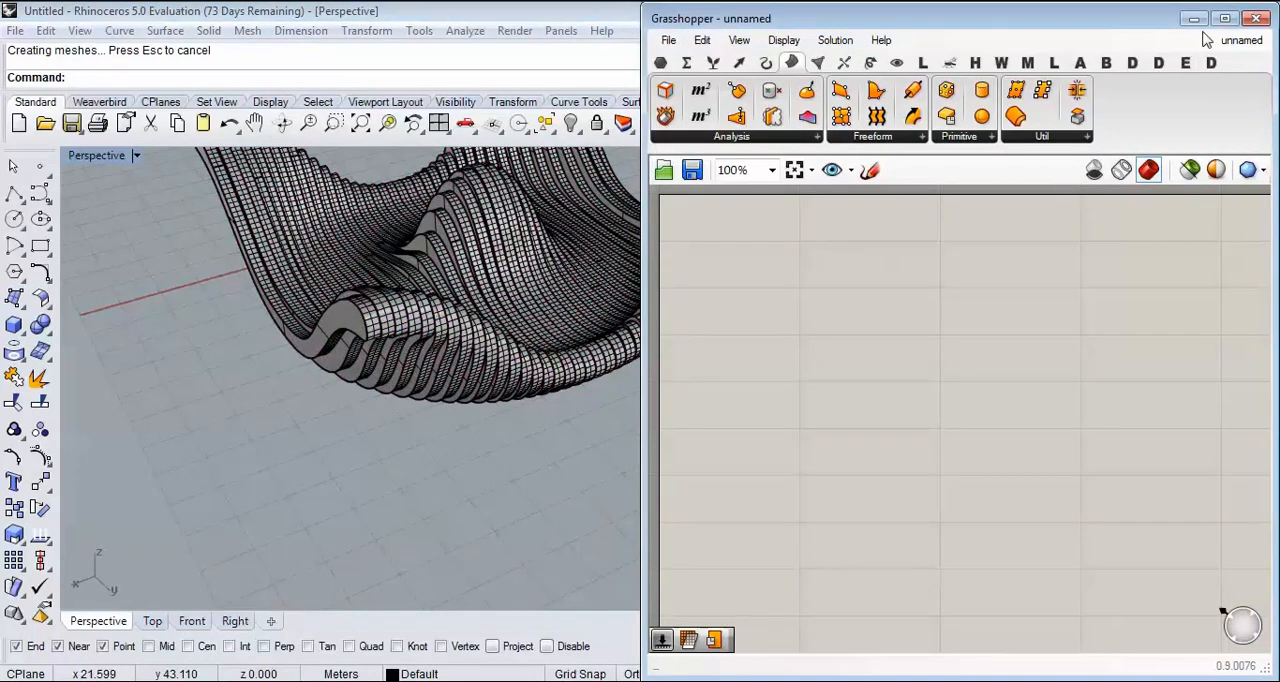
Step: Minimise the Grasshopper window and examine the whole baked contour table in the Perspective view
click(1195, 18)
right_drag(814, 300, 742, 332)
right_drag(460, 406, 317, 434)
scroll(360, 450, down, 7)
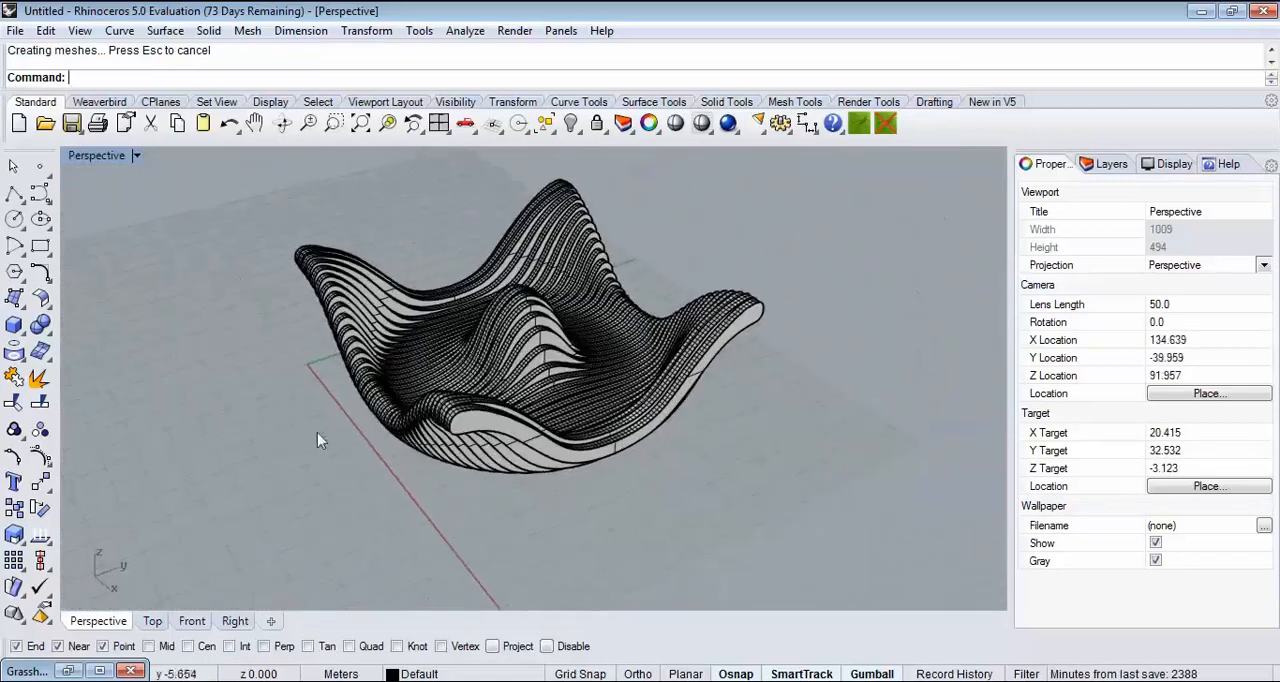
Step: Restore the Grasshopper window and switch to the open document 1 to view its geometry against the baked table
click(66, 670)
click(1240, 40)
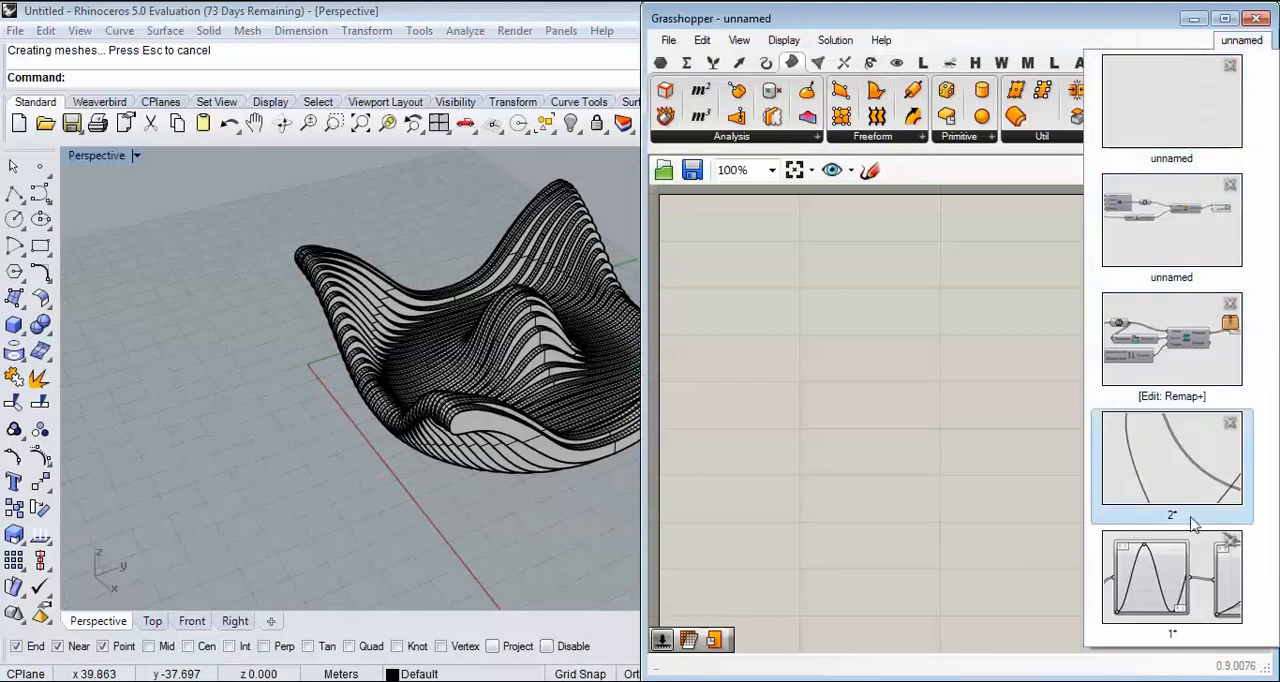
click(1172, 575)
right_drag(471, 383, 497, 366)
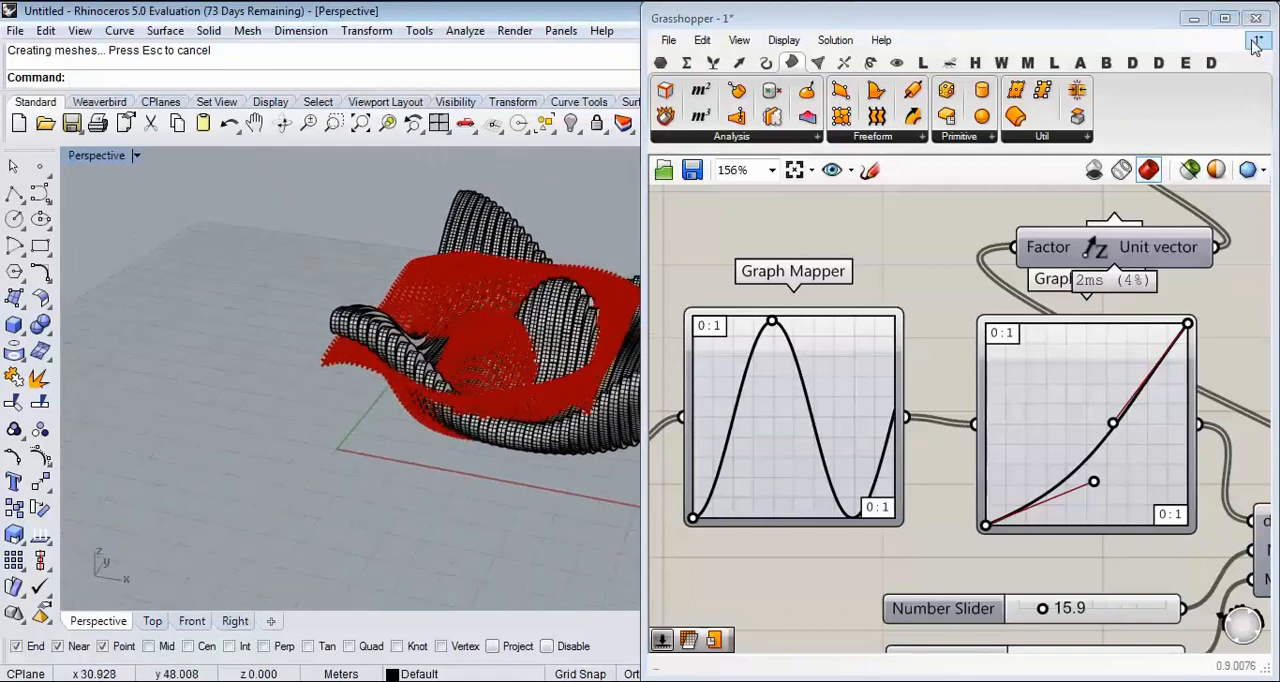
Step: Look through the unnamed contour table document and the Remap+ cluster document, including the cluster's closing options
mouse_move(1256, 46)
click(1195, 345)
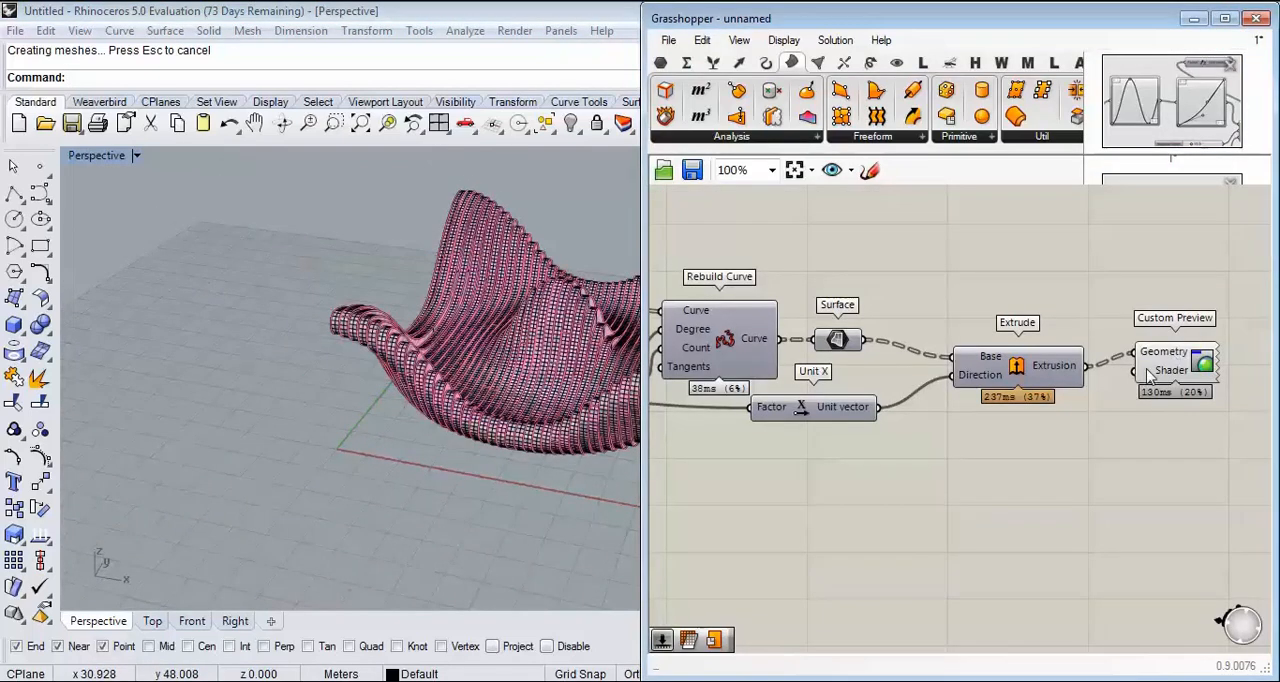
mouse_move(1242, 42)
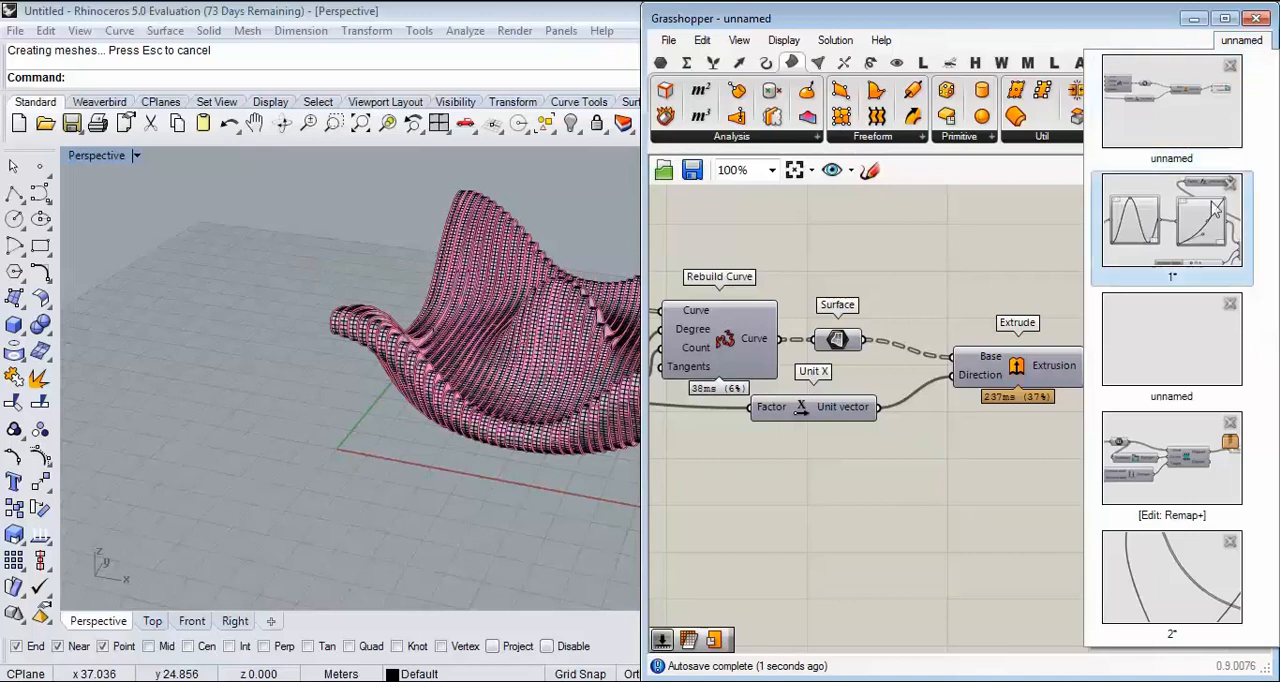
click(1210, 500)
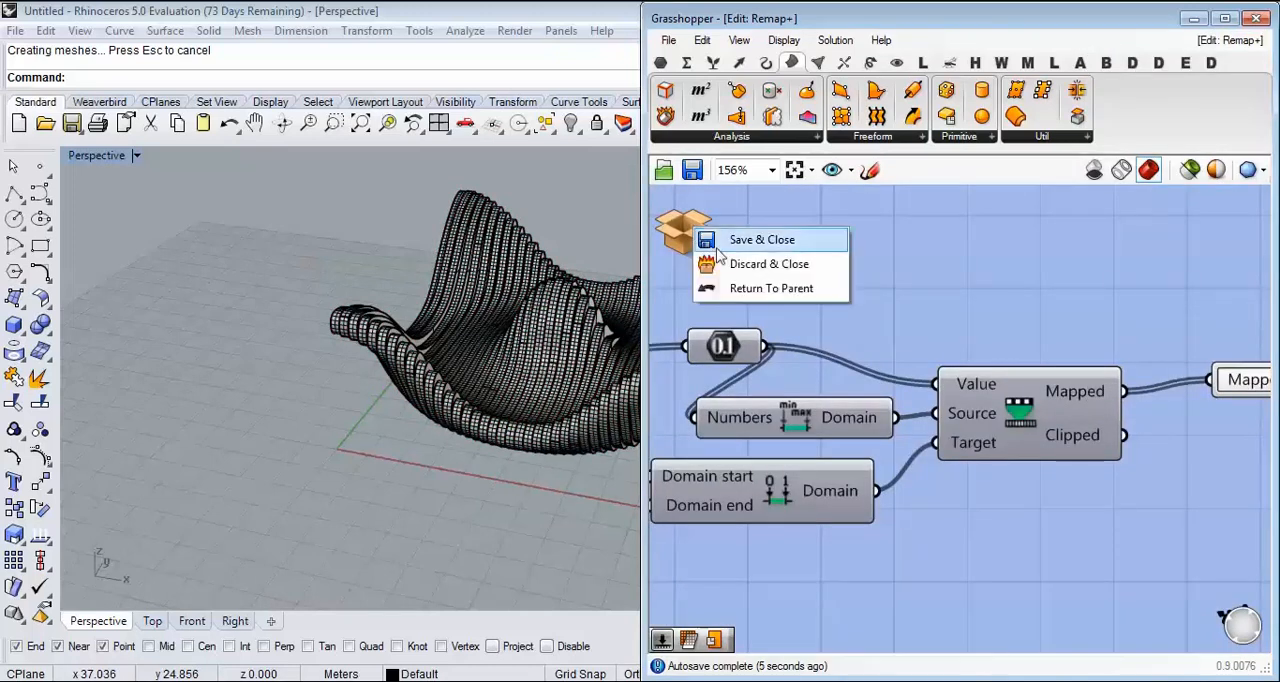
mouse_move(697, 236)
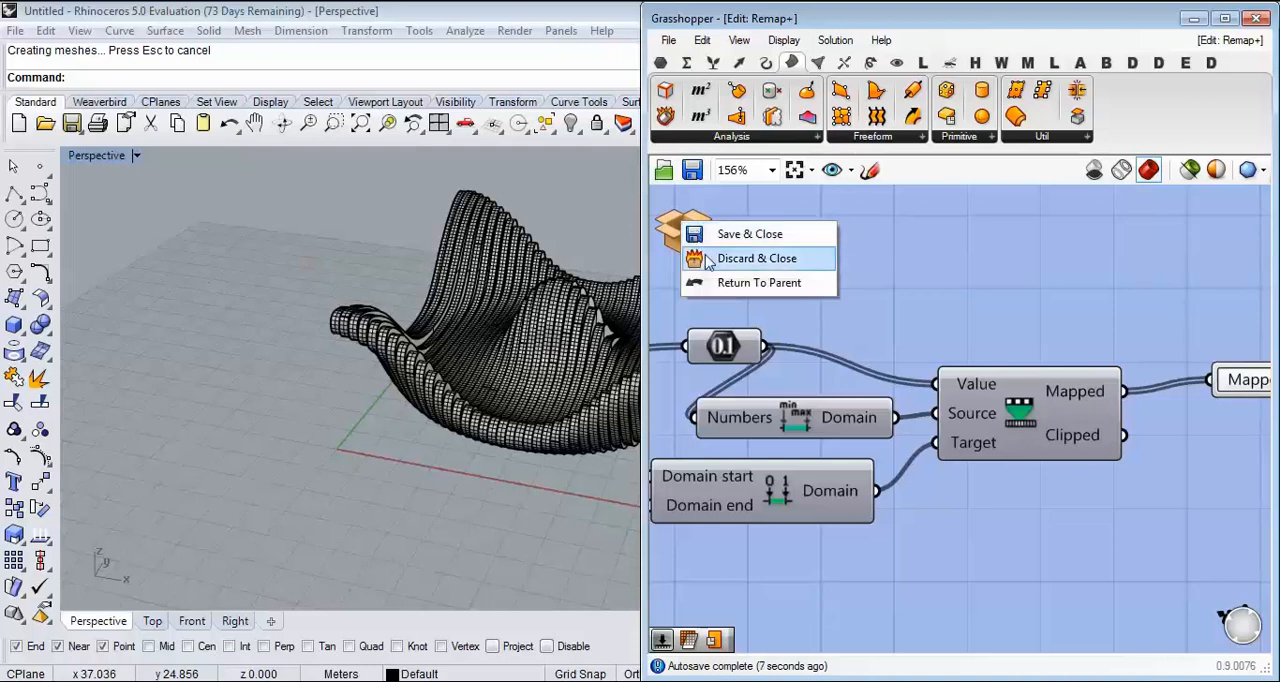
Step: Return to document 1 and widen the first Graph Mapper's sine wave by shifting its peak point further along the domain
click(1240, 41)
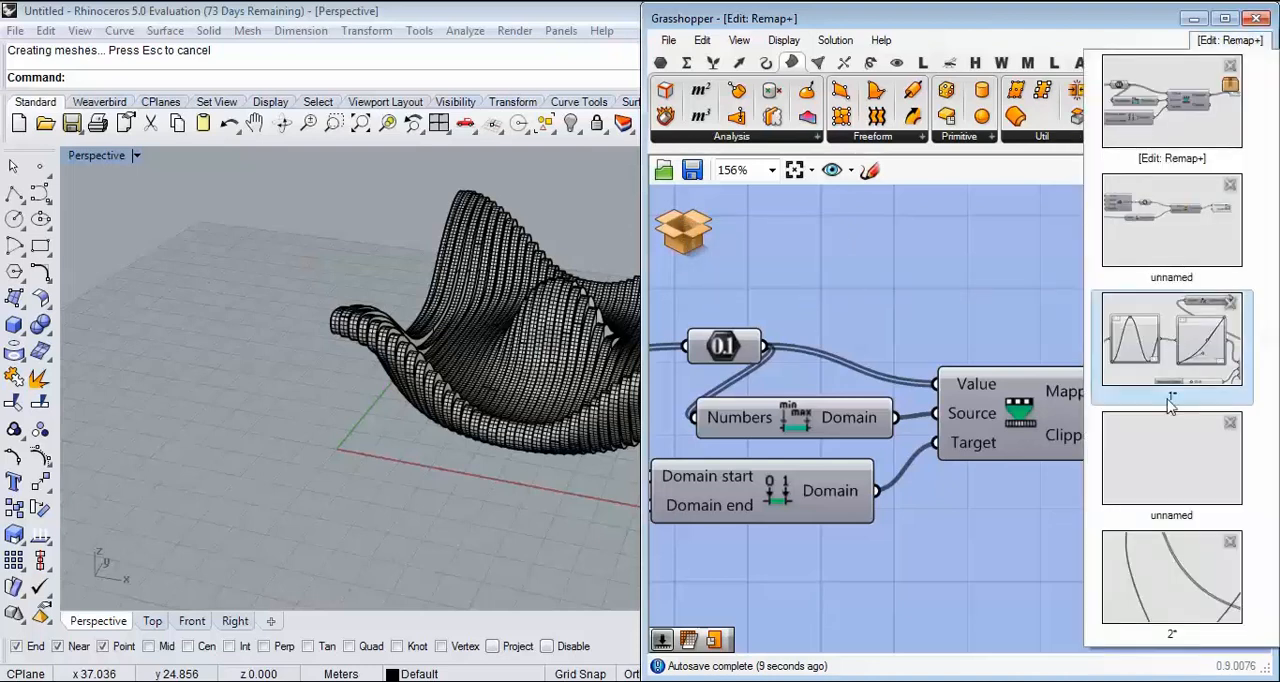
click(1172, 340)
scroll(930, 330, down, 5)
scroll(933, 328, up, 3)
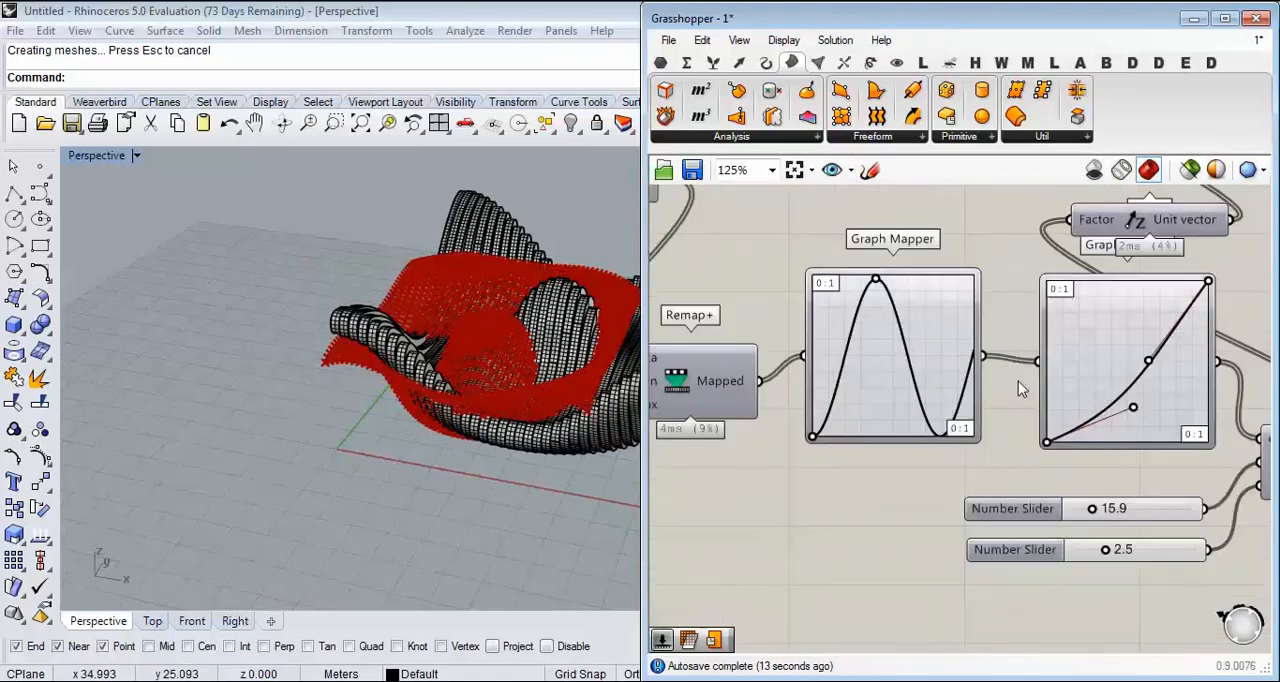
drag(876, 289, 902, 279)
scroll(902, 278, down, 5)
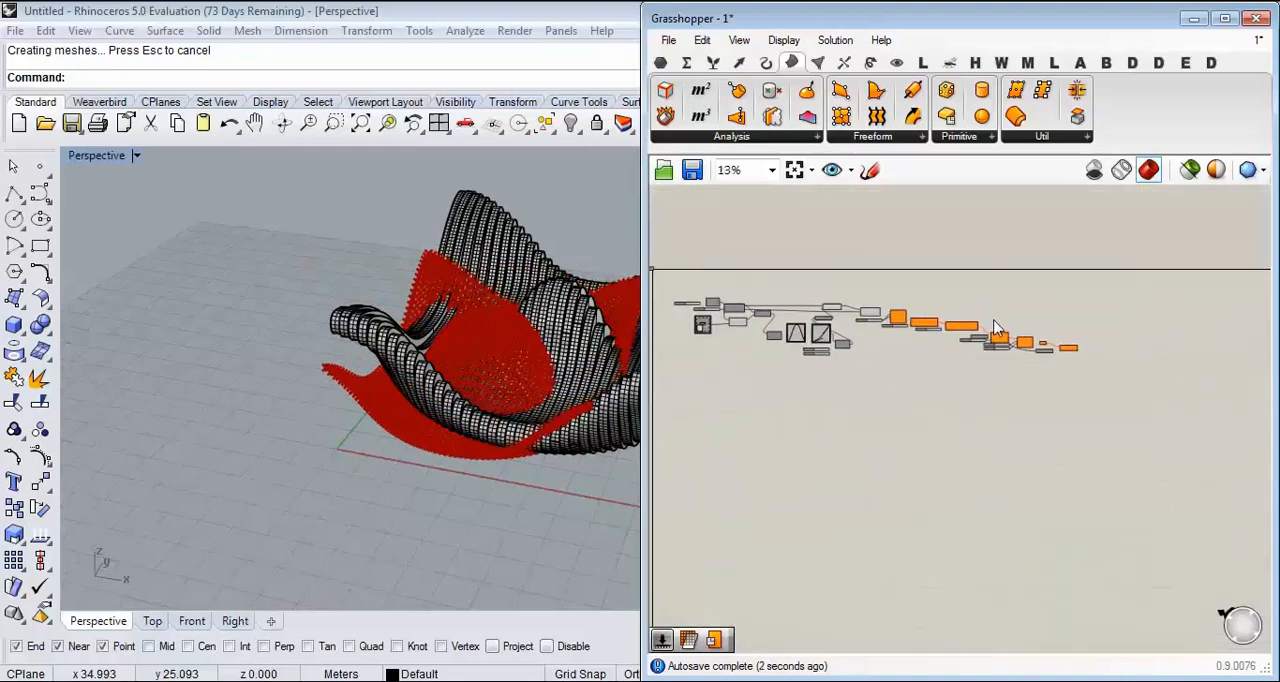
scroll(983, 394, up, 5)
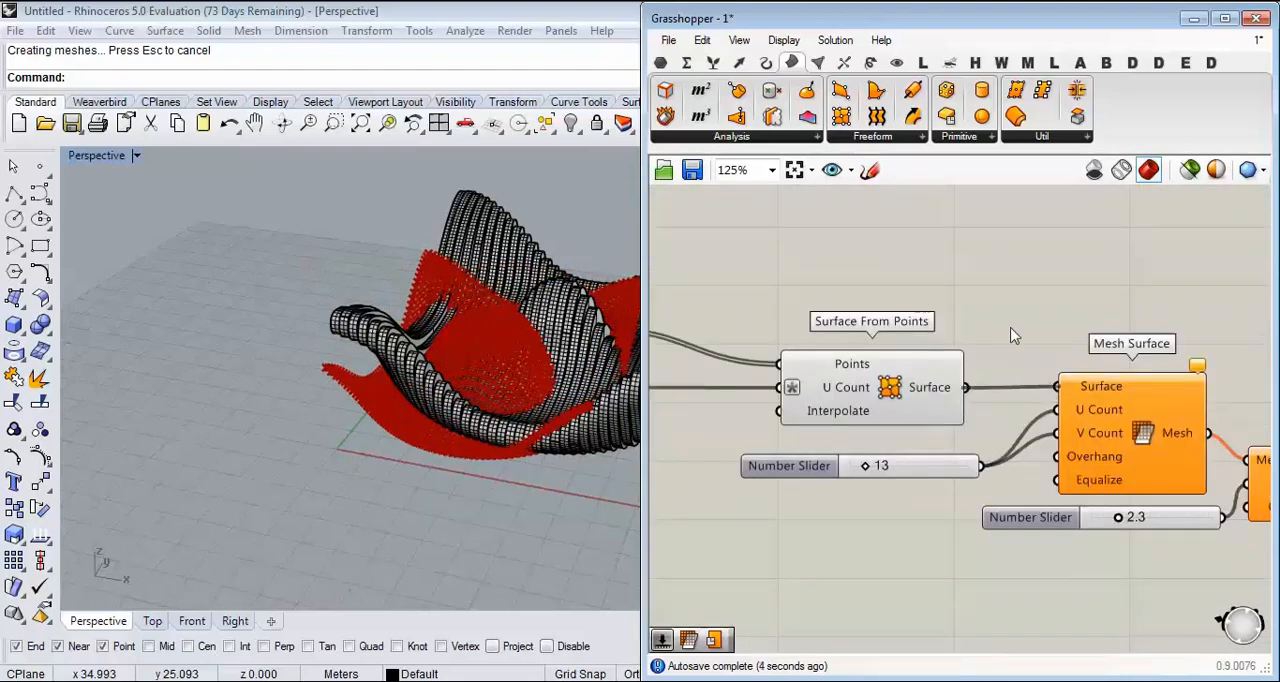
Step: Move the baked contour table along the X axis so it stands clear of the red Grasshopper preview
click(957, 318)
scroll(522, 340, down, 5)
drag(376, 460, 374, 463)
drag(540, 359, 374, 378)
click(440, 374)
Step: Bake the Extrude component's contour extrusions into Rhino and start a new empty Grasshopper document
scroll(445, 374, up, 5)
right_drag(1087, 380, 970, 345)
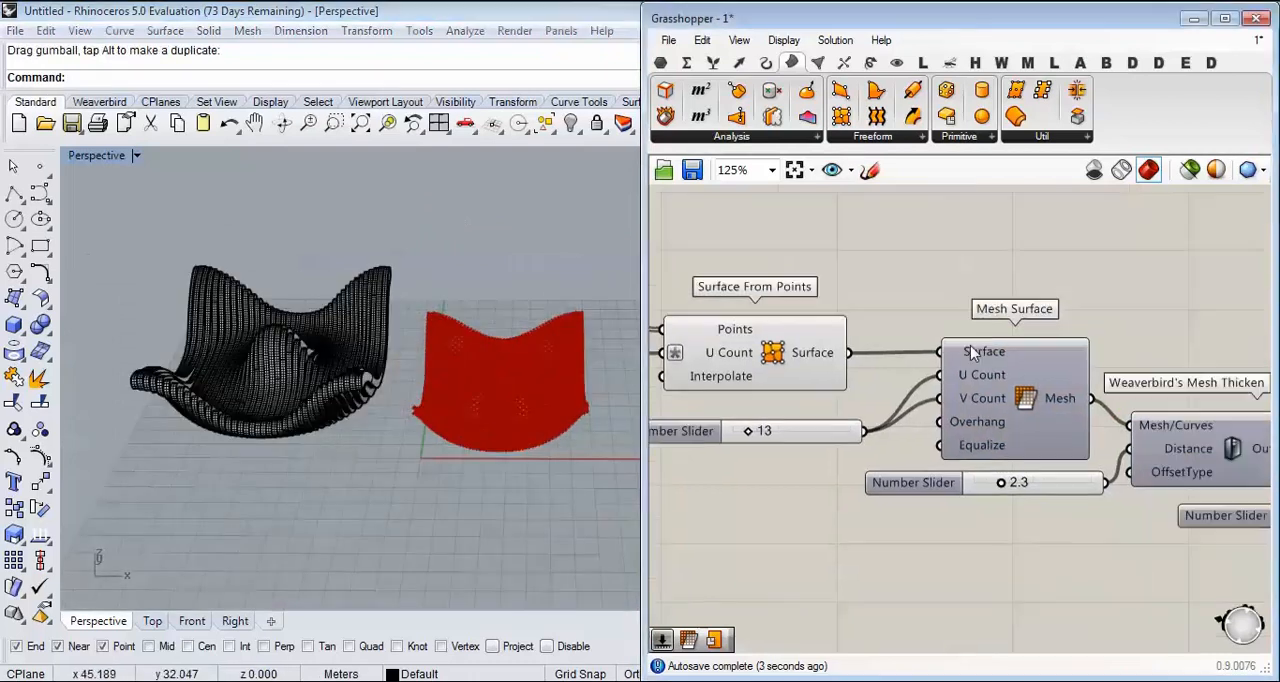
scroll(970, 345, down, 4)
scroll(1145, 385, up, 4)
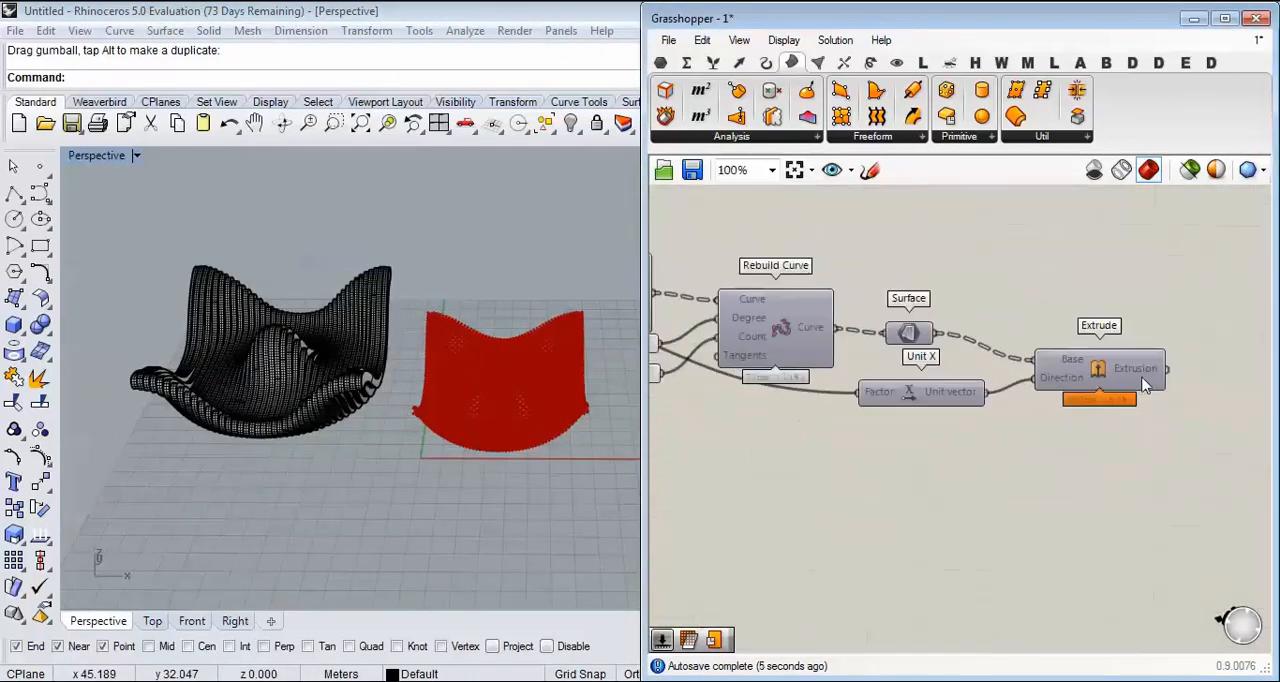
right_click(1145, 385)
click(1140, 397)
click(1157, 585)
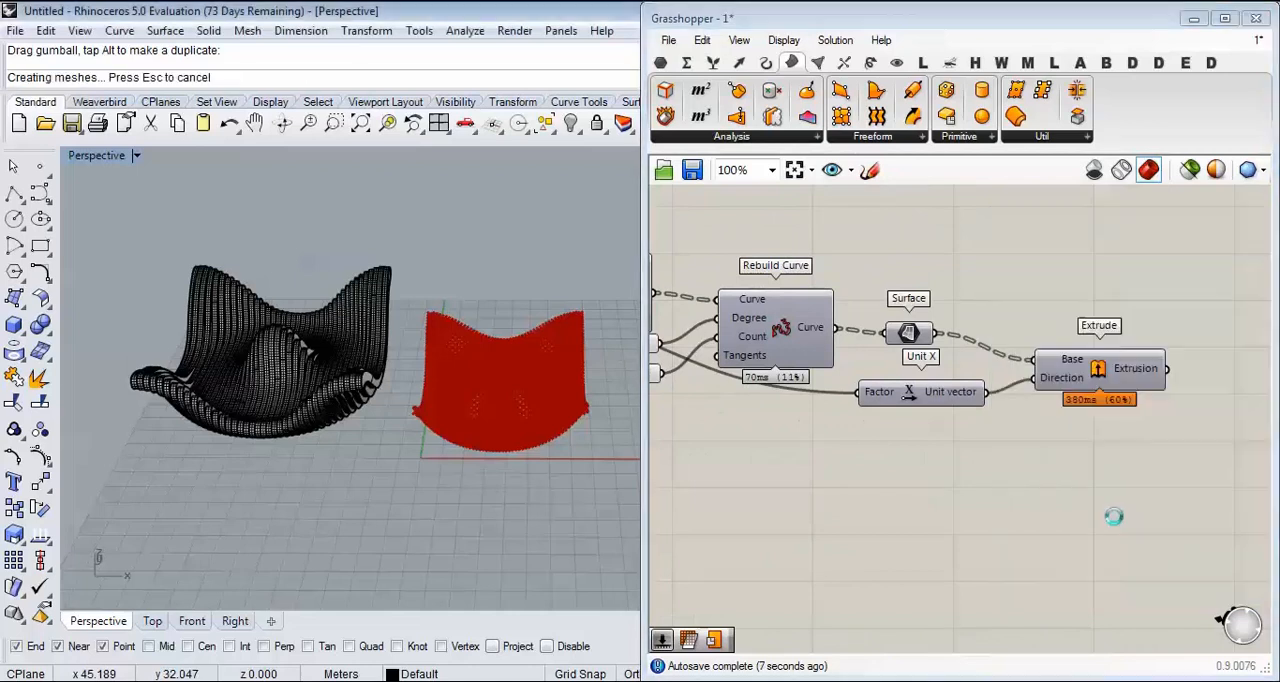
click(667, 41)
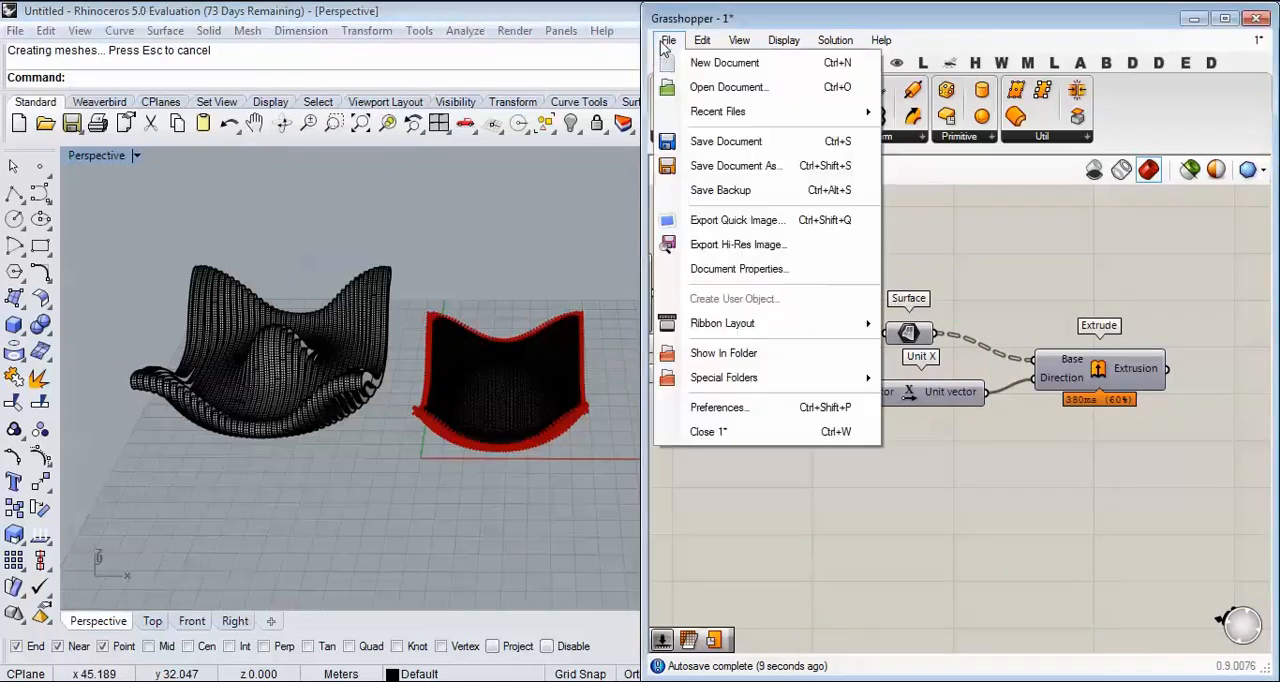
click(722, 63)
Step: Minimise the Grasshopper window and examine both baked contour tables from several sides in the Perspective view
right_drag(489, 422, 491, 383)
scroll(491, 383, up, 10)
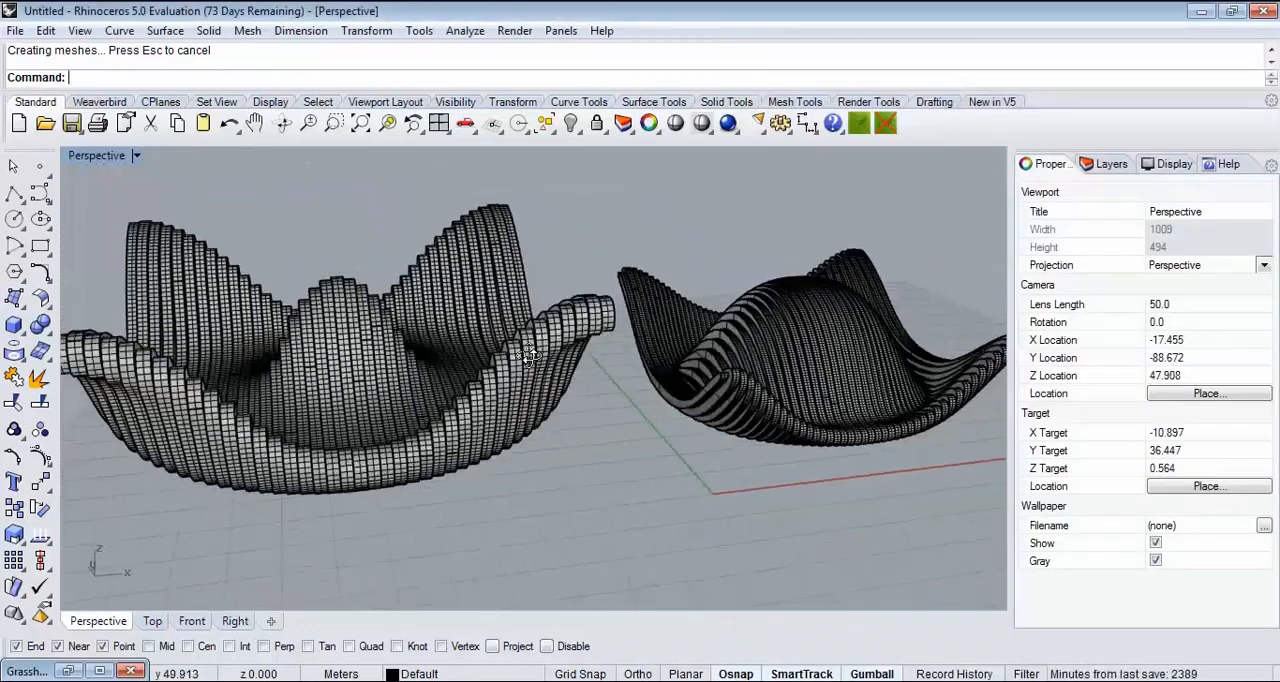
right_drag(530, 357, 450, 363)
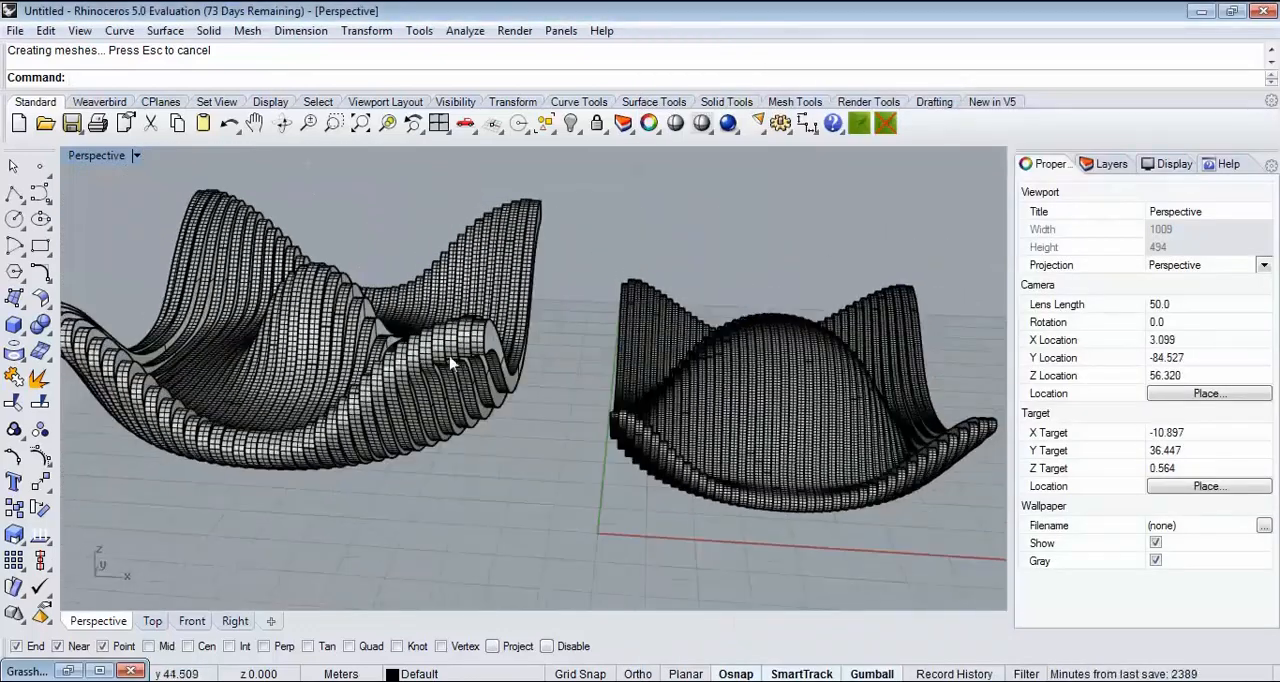
right_drag(640, 400, 543, 403)
right_drag(392, 347, 443, 350)
scroll(718, 430, up, 4)
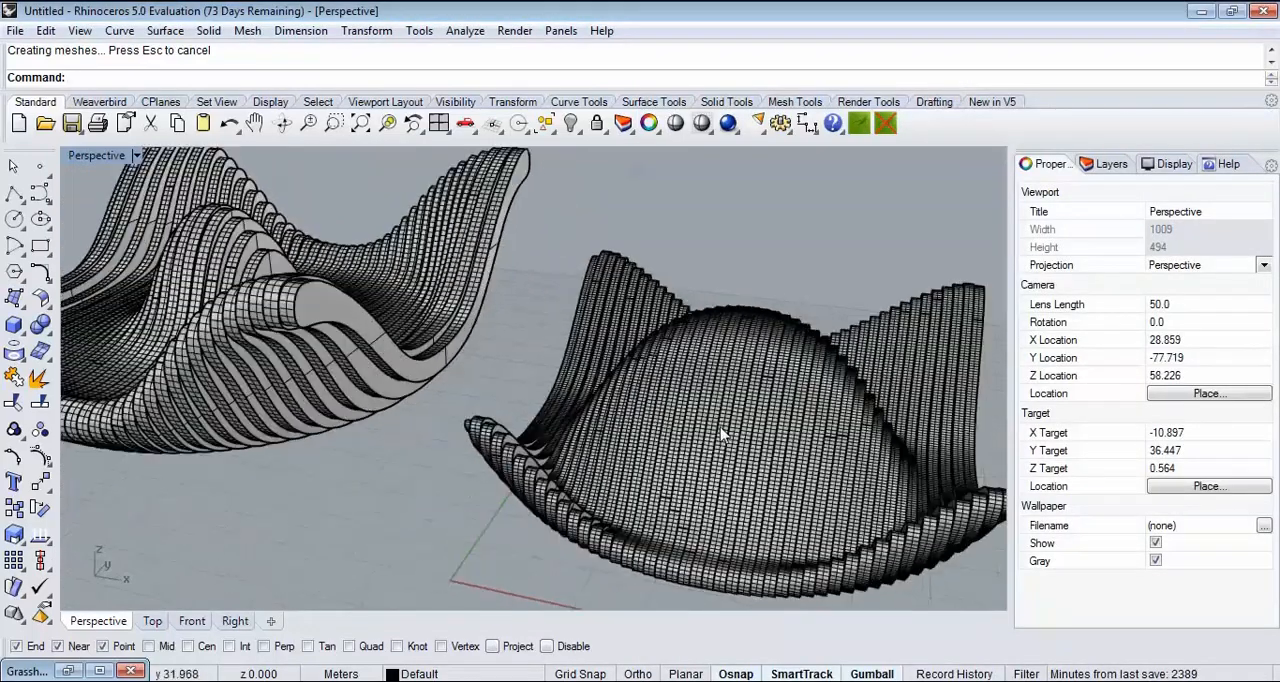
scroll(743, 378, down, 3)
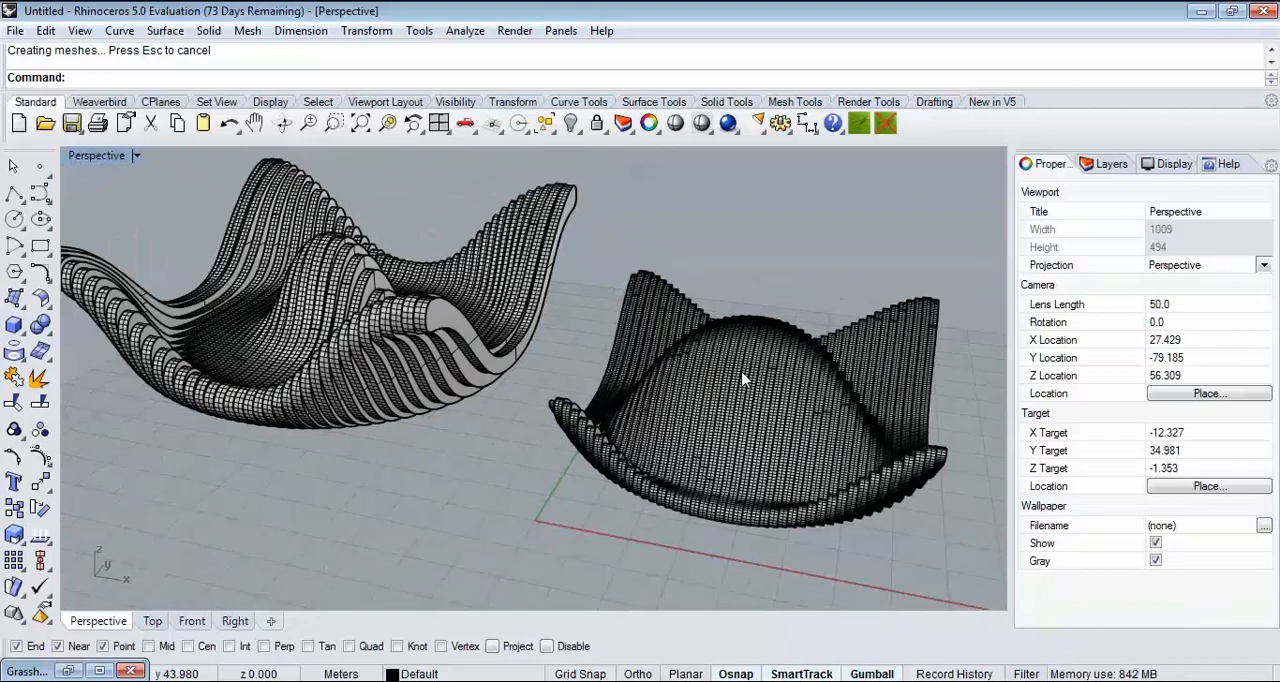
right_drag(743, 378, 396, 384)
right_drag(396, 384, 873, 382)
scroll(873, 327, up, 4)
scroll(772, 324, down, 4)
shift+right_drag(772, 324, 785, 347)
scroll(686, 364, up, 4)
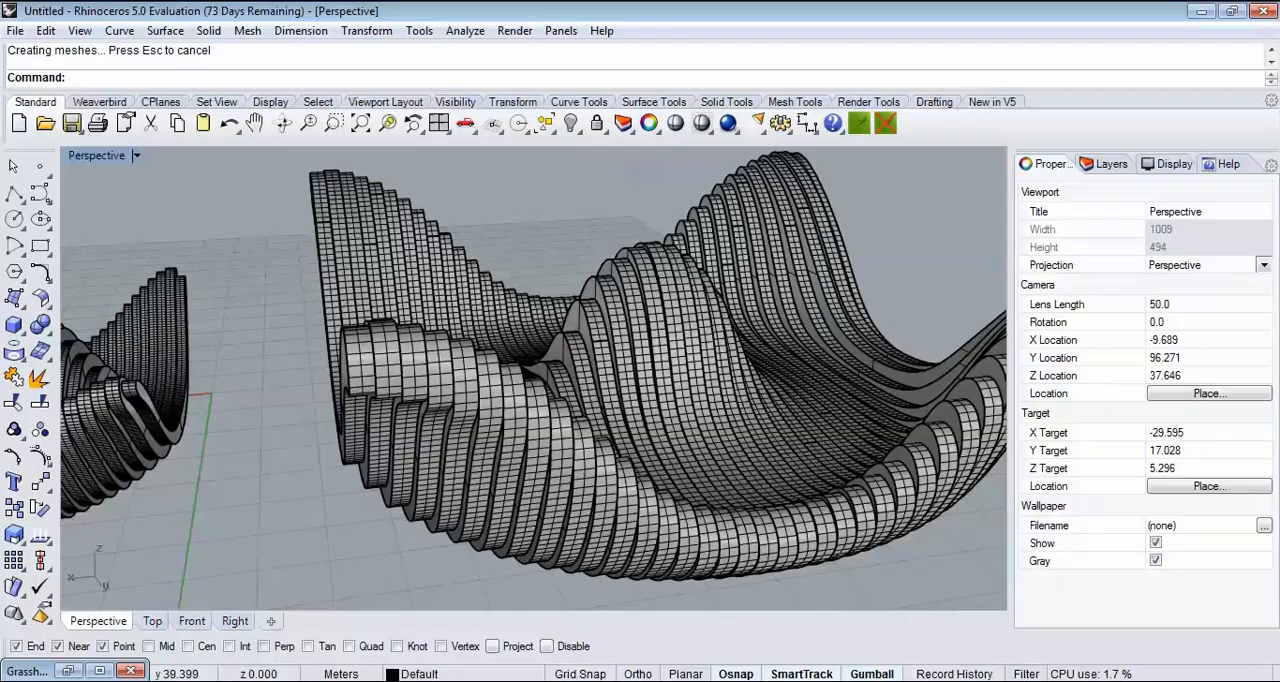
Step: Switch to the KinectArchitecture channel in the Chrome browser and look through its uploaded videos
click(226, 680)
click(247, 668)
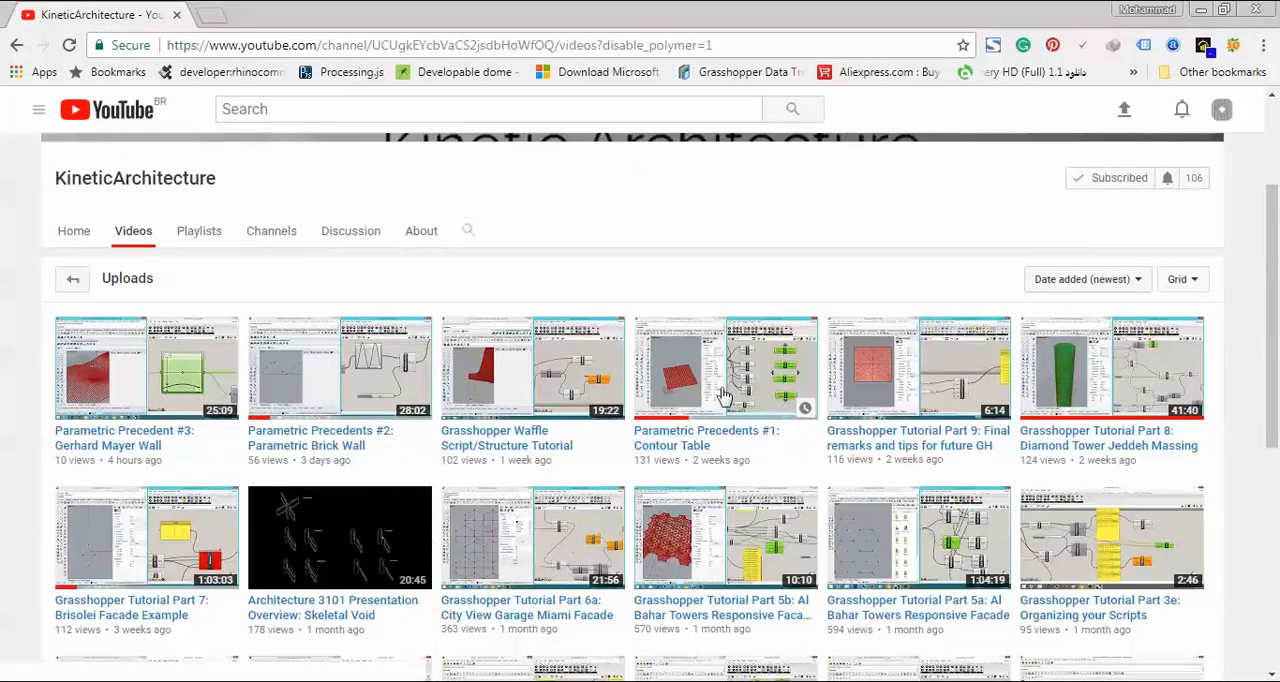
scroll(722, 396, down, 4)
scroll(720, 334, up, 3)
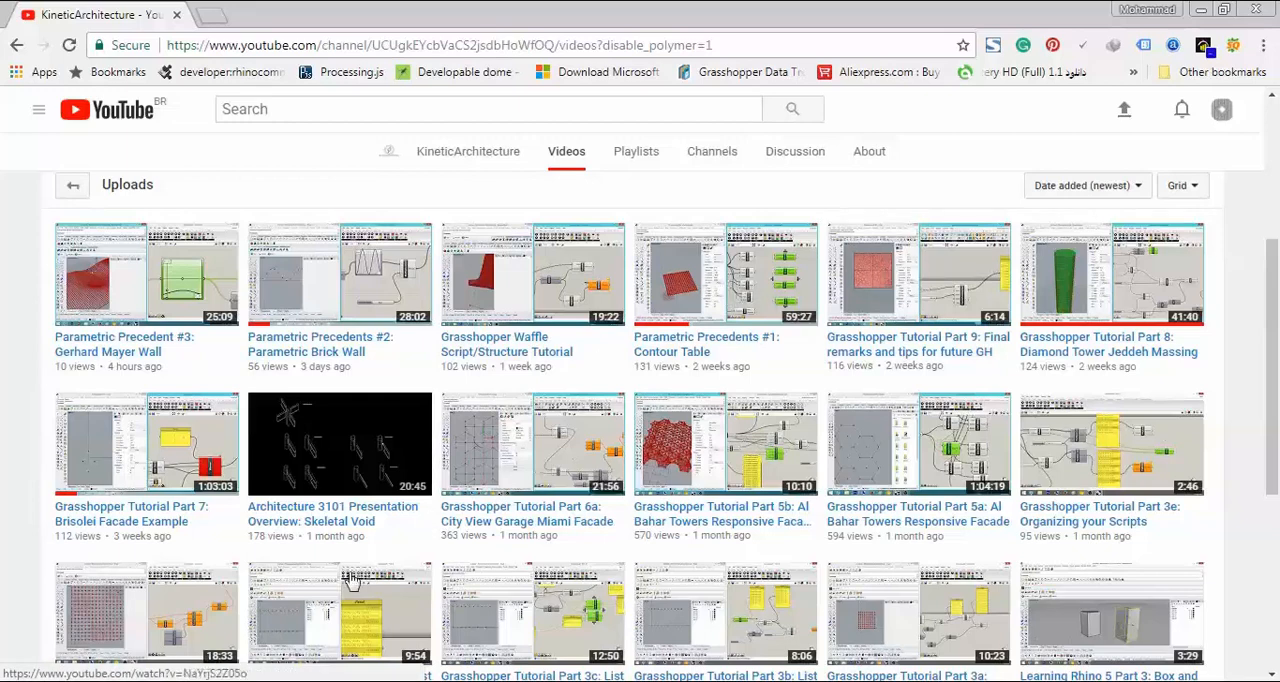
Step: Switch back to Rhino and examine the larger baked contour table's ribs and overall form up close
key(alt+Tab)
key(alt+Tab)
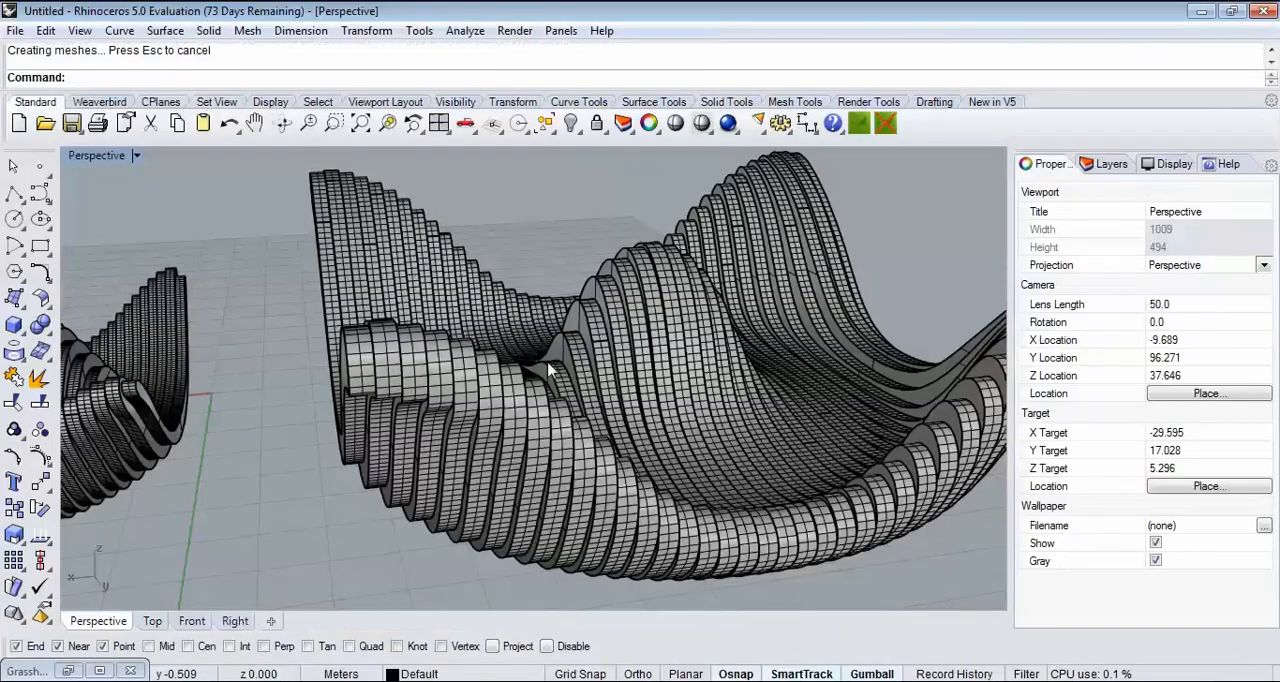
right_drag(548, 370, 431, 326)
scroll(431, 326, down, 6)
right_drag(560, 332, 640, 365)
scroll(640, 365, up, 5)
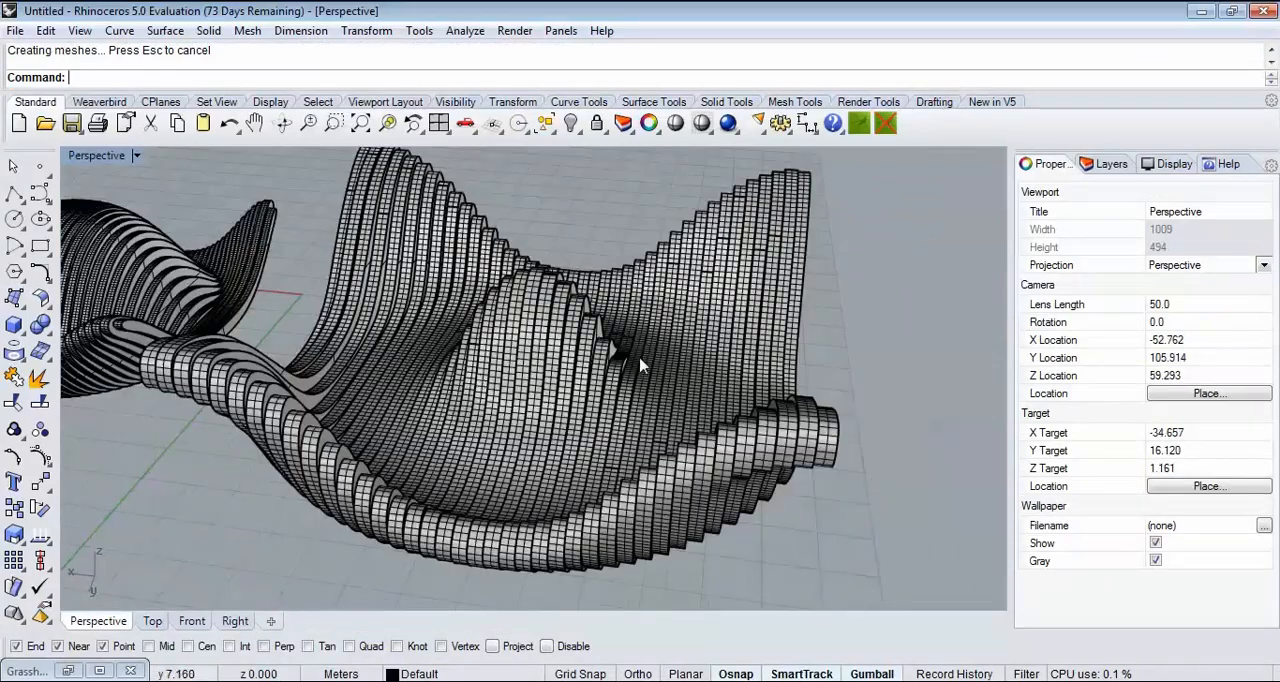
mouse_move(422, 381)
right_down()
mouse_move(470, 383)
mouse_move(552, 346)
mouse_move(394, 364)
right_up()
scroll(470, 384, down, 4)
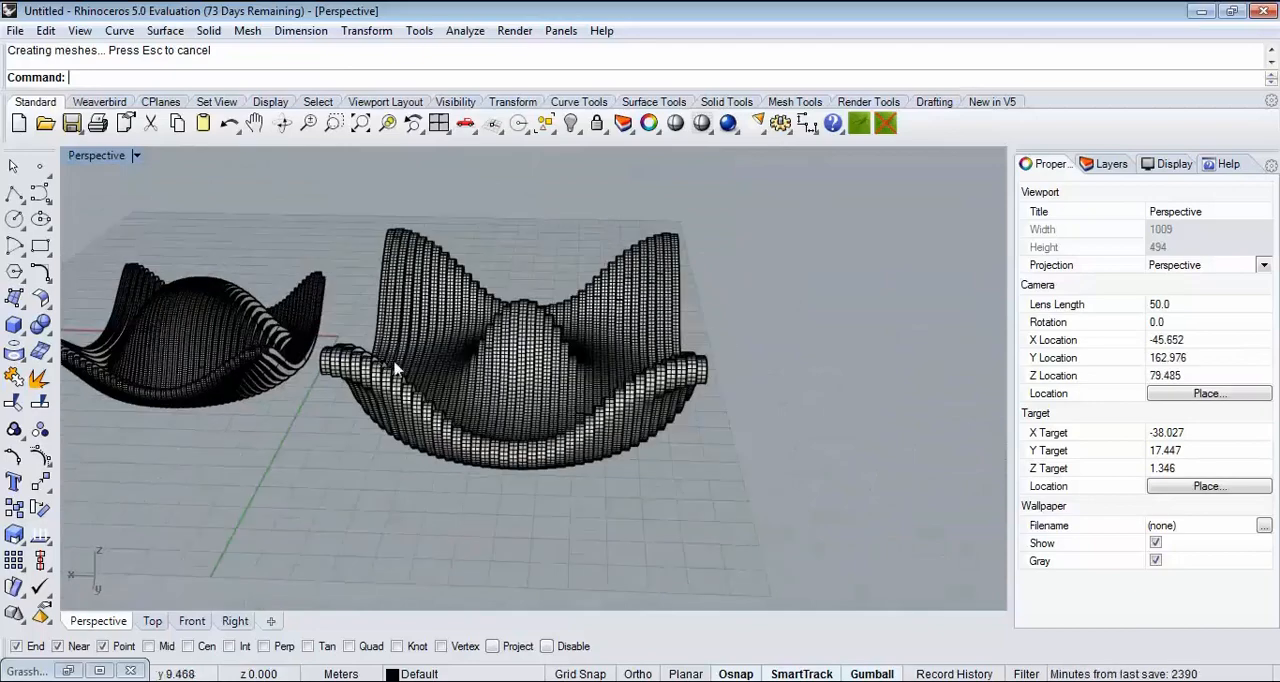
scroll(487, 360, up, 4)
mouse_move(488, 370)
right_down()
mouse_move(470, 385)
mouse_move(455, 360)
mouse_move(512, 344)
mouse_move(445, 361)
right_up()
scroll(512, 344, down, 4)
scroll(513, 350, up, 4)
right_drag(527, 359, 428, 344)
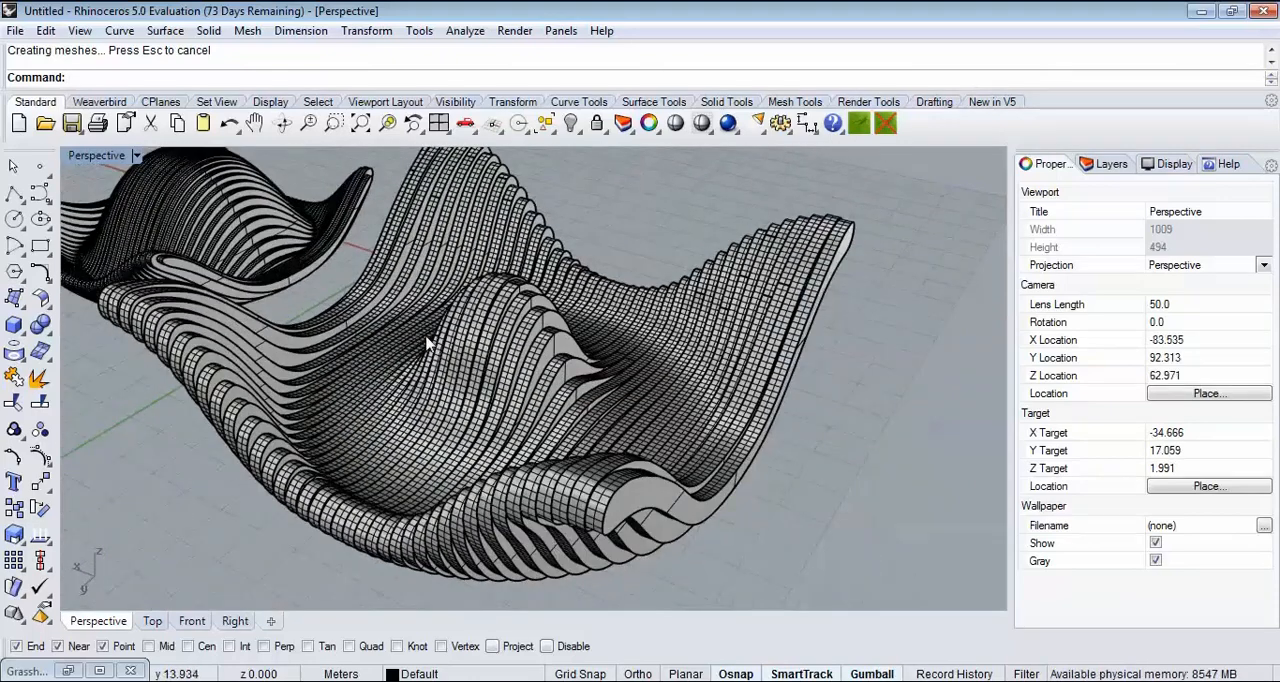
Step: Bring the KinectArchitecture YouTube page in Chrome forward again and browse its Grasshopper tutorial uploads
click(225, 681)
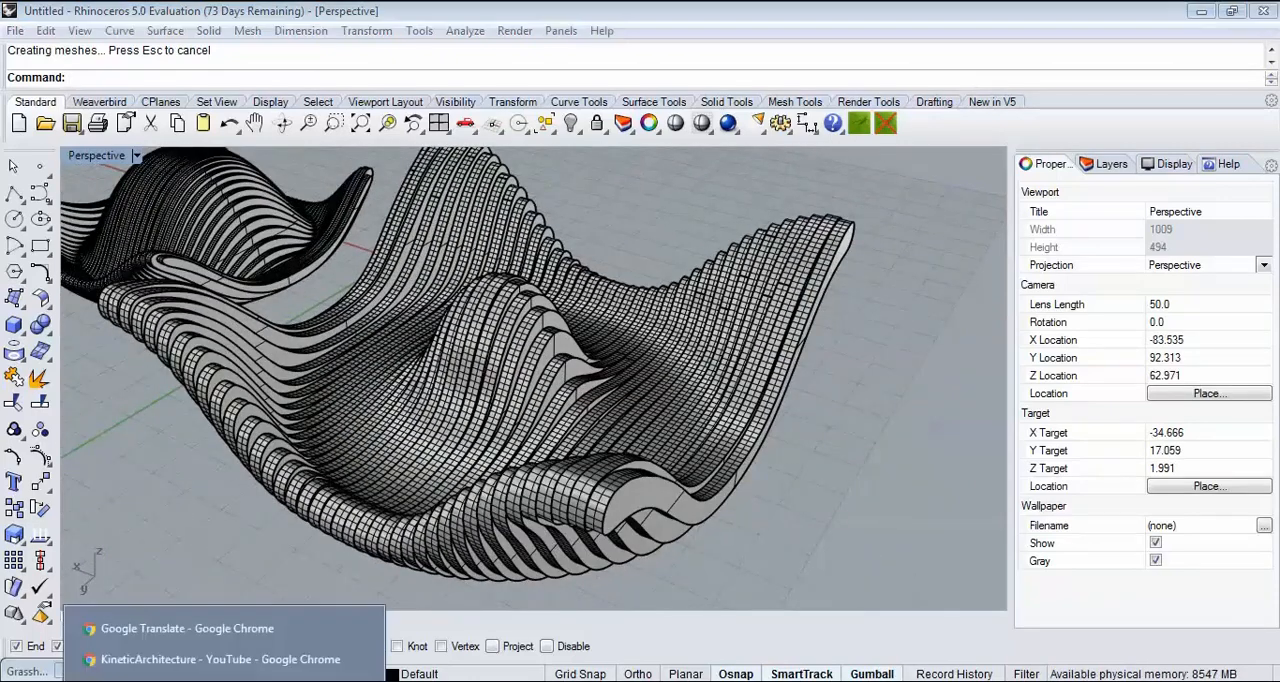
click(215, 660)
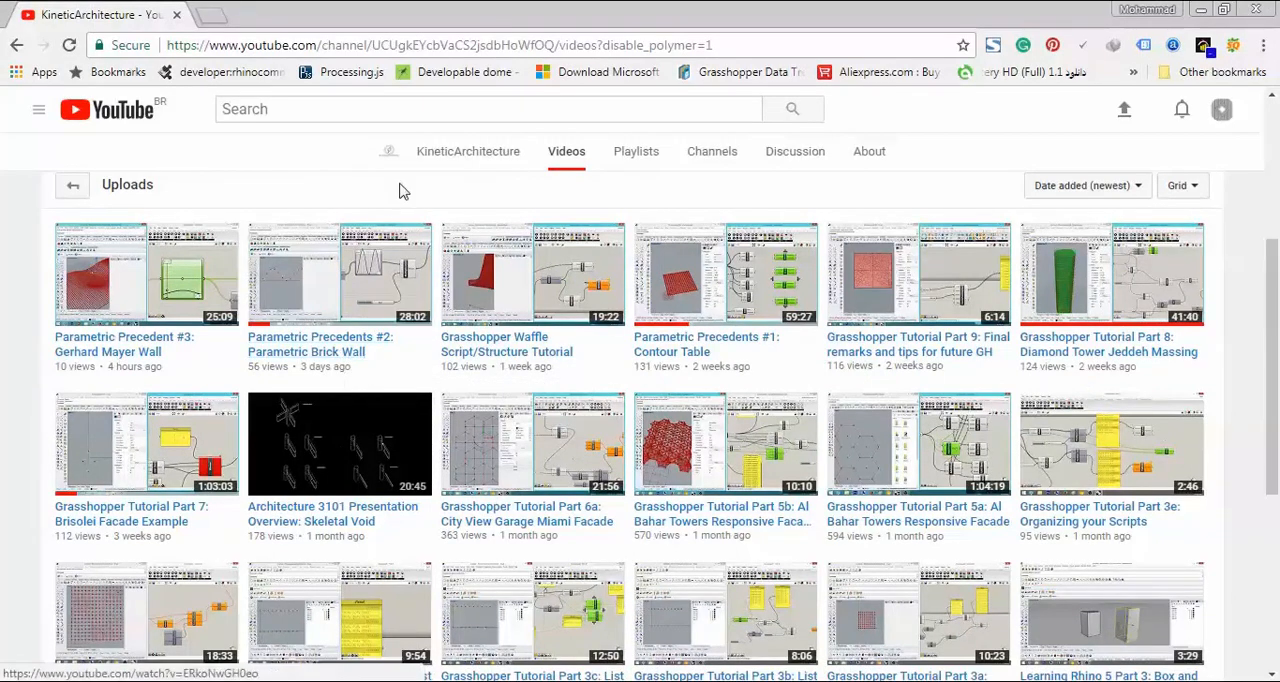
scroll(467, 261, up, 4)
scroll(481, 300, down, 2)
scroll(481, 300, down, 2)
scroll(330, 370, up, 1)
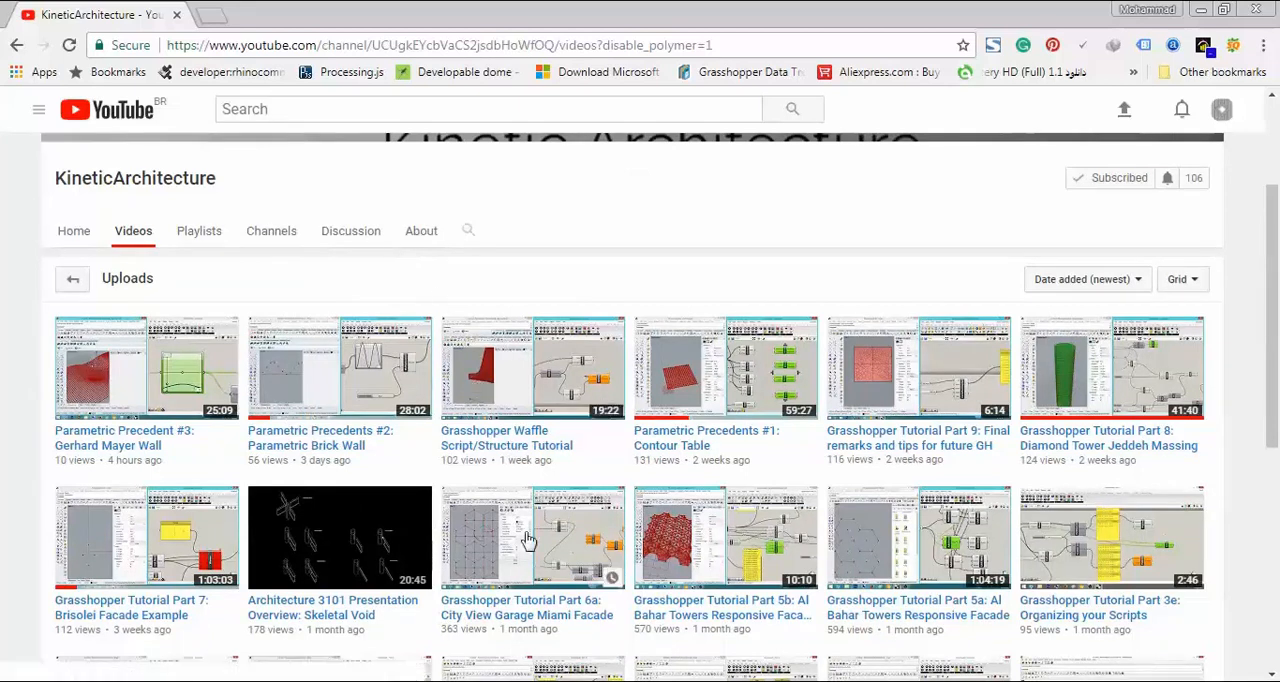
click(1003, 681)
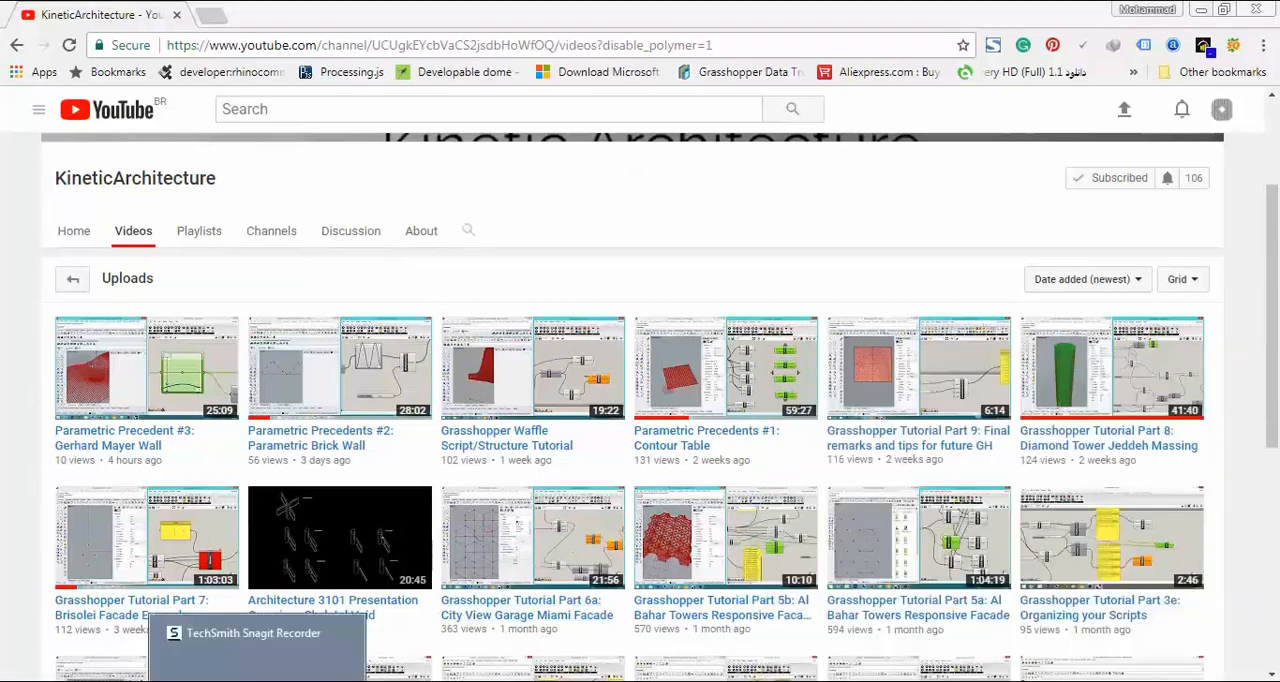